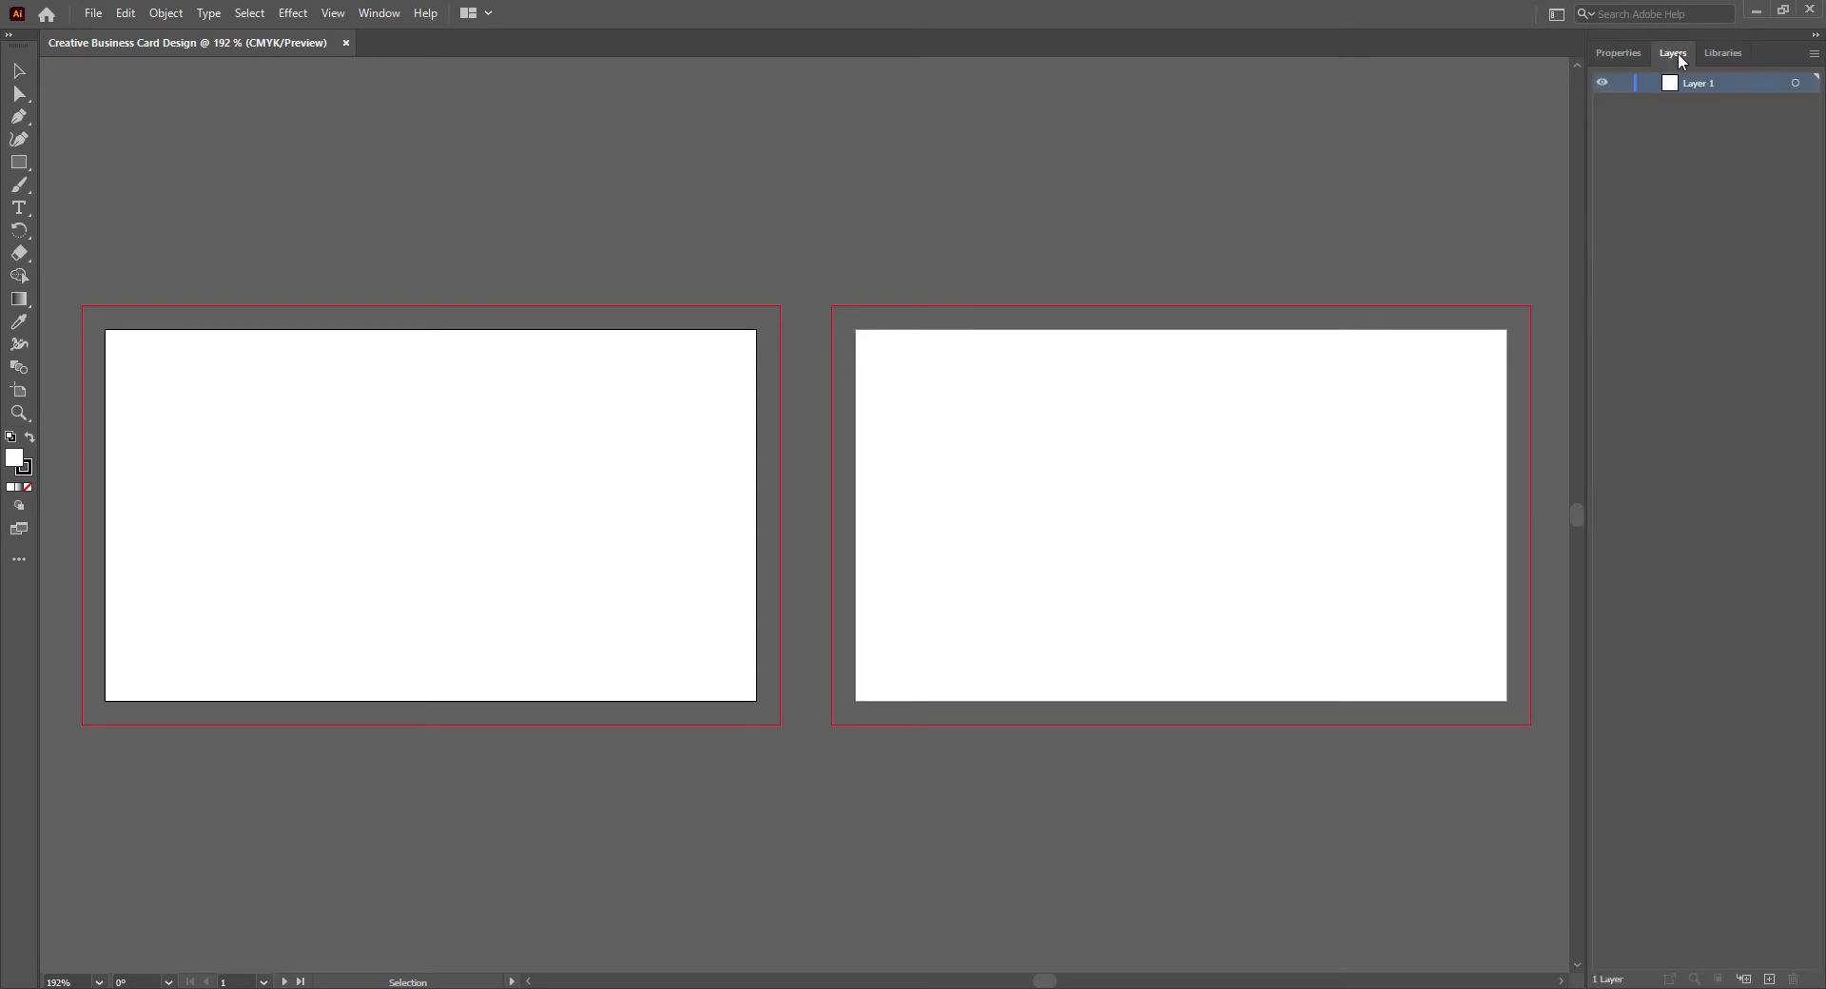
# - Move the Layers panel ahead of Properties in the panel group and display the layer list
pyautogui.moveTo(1676, 50); pyautogui.dragTo(1636, 52)
pyautogui.click(1735, 51)
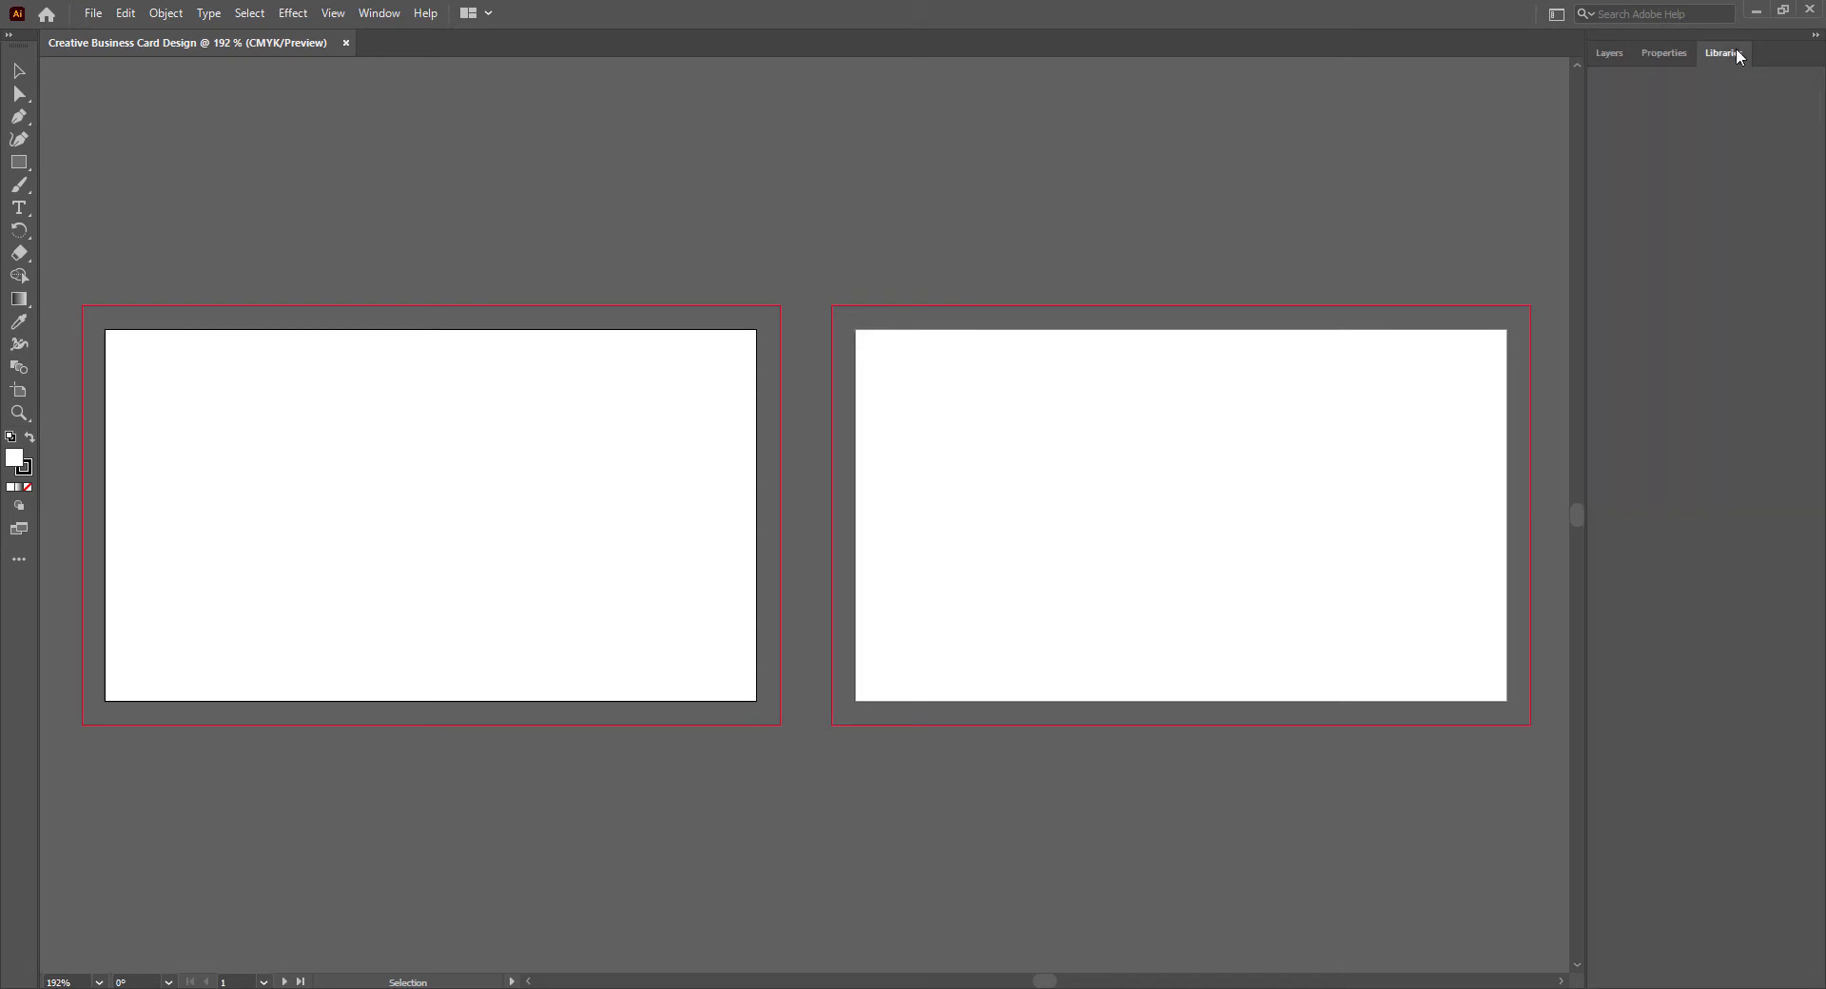
pyautogui.click(1657, 51)
pyautogui.click(1613, 52)
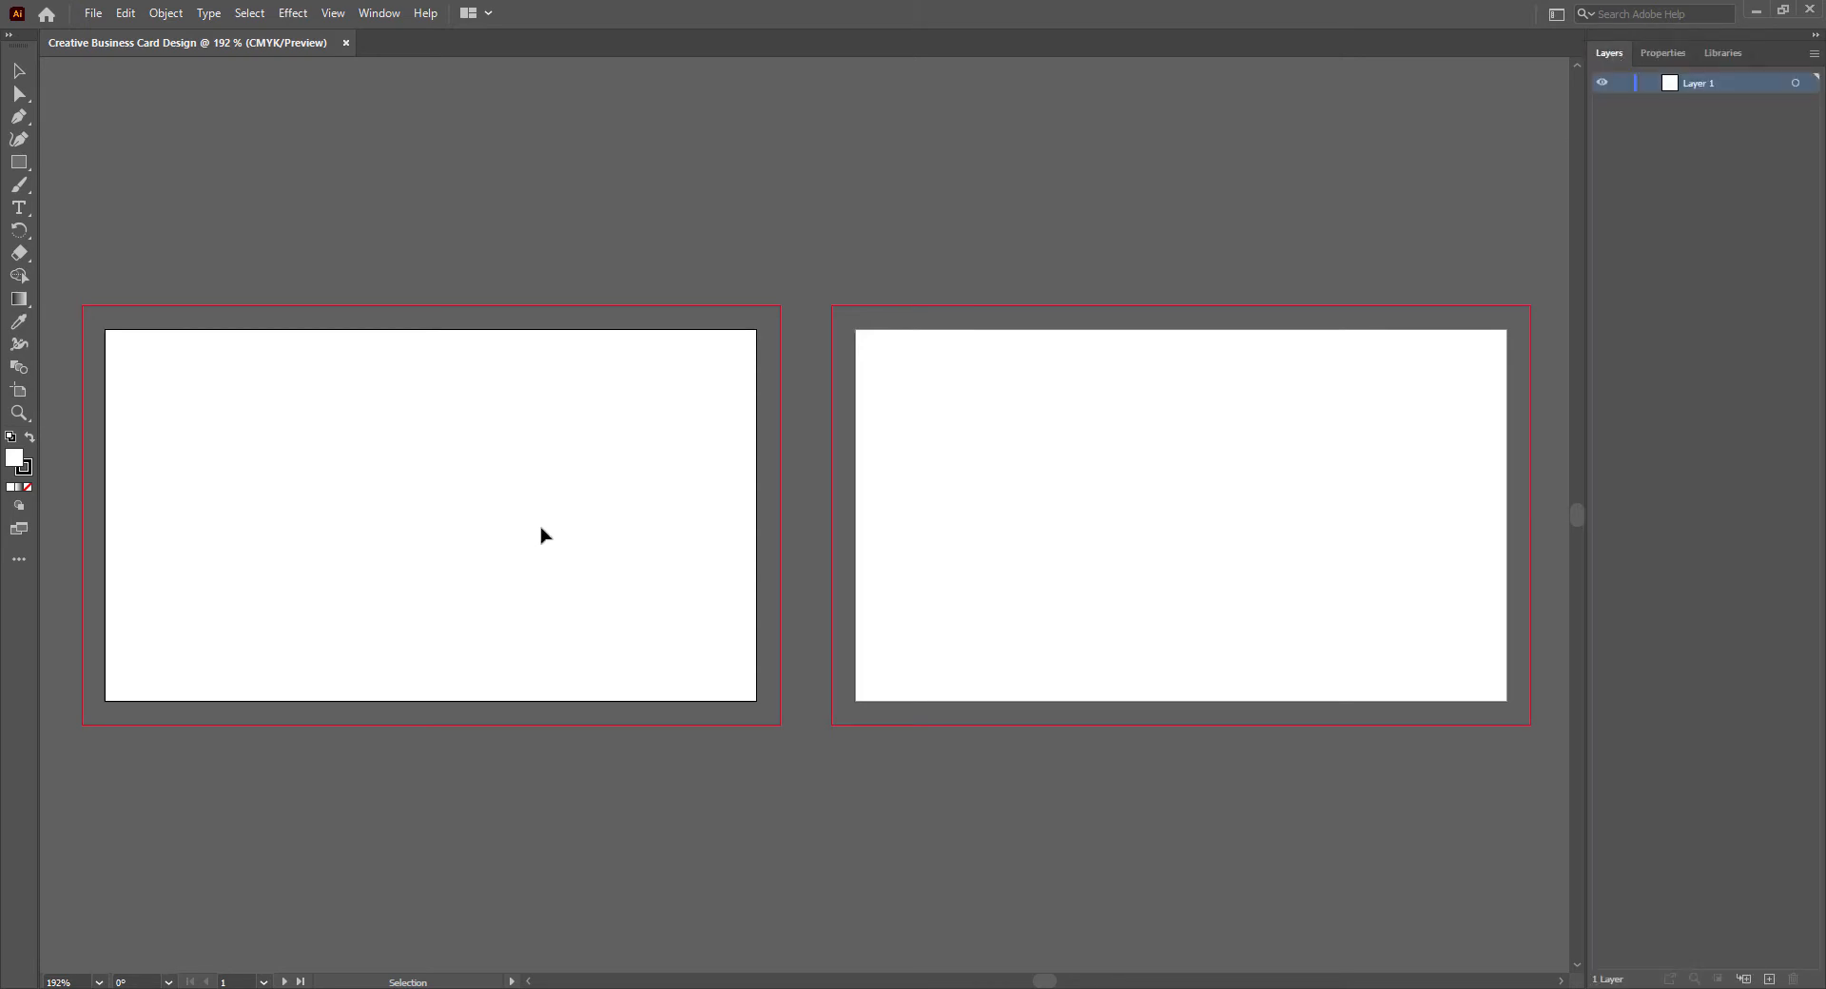
# - Save the document as Creative Business Card Design 2.ai in Illustrator 2020 format, then show the layer list again
pyautogui.click(98, 17)
pyautogui.click(145, 185)
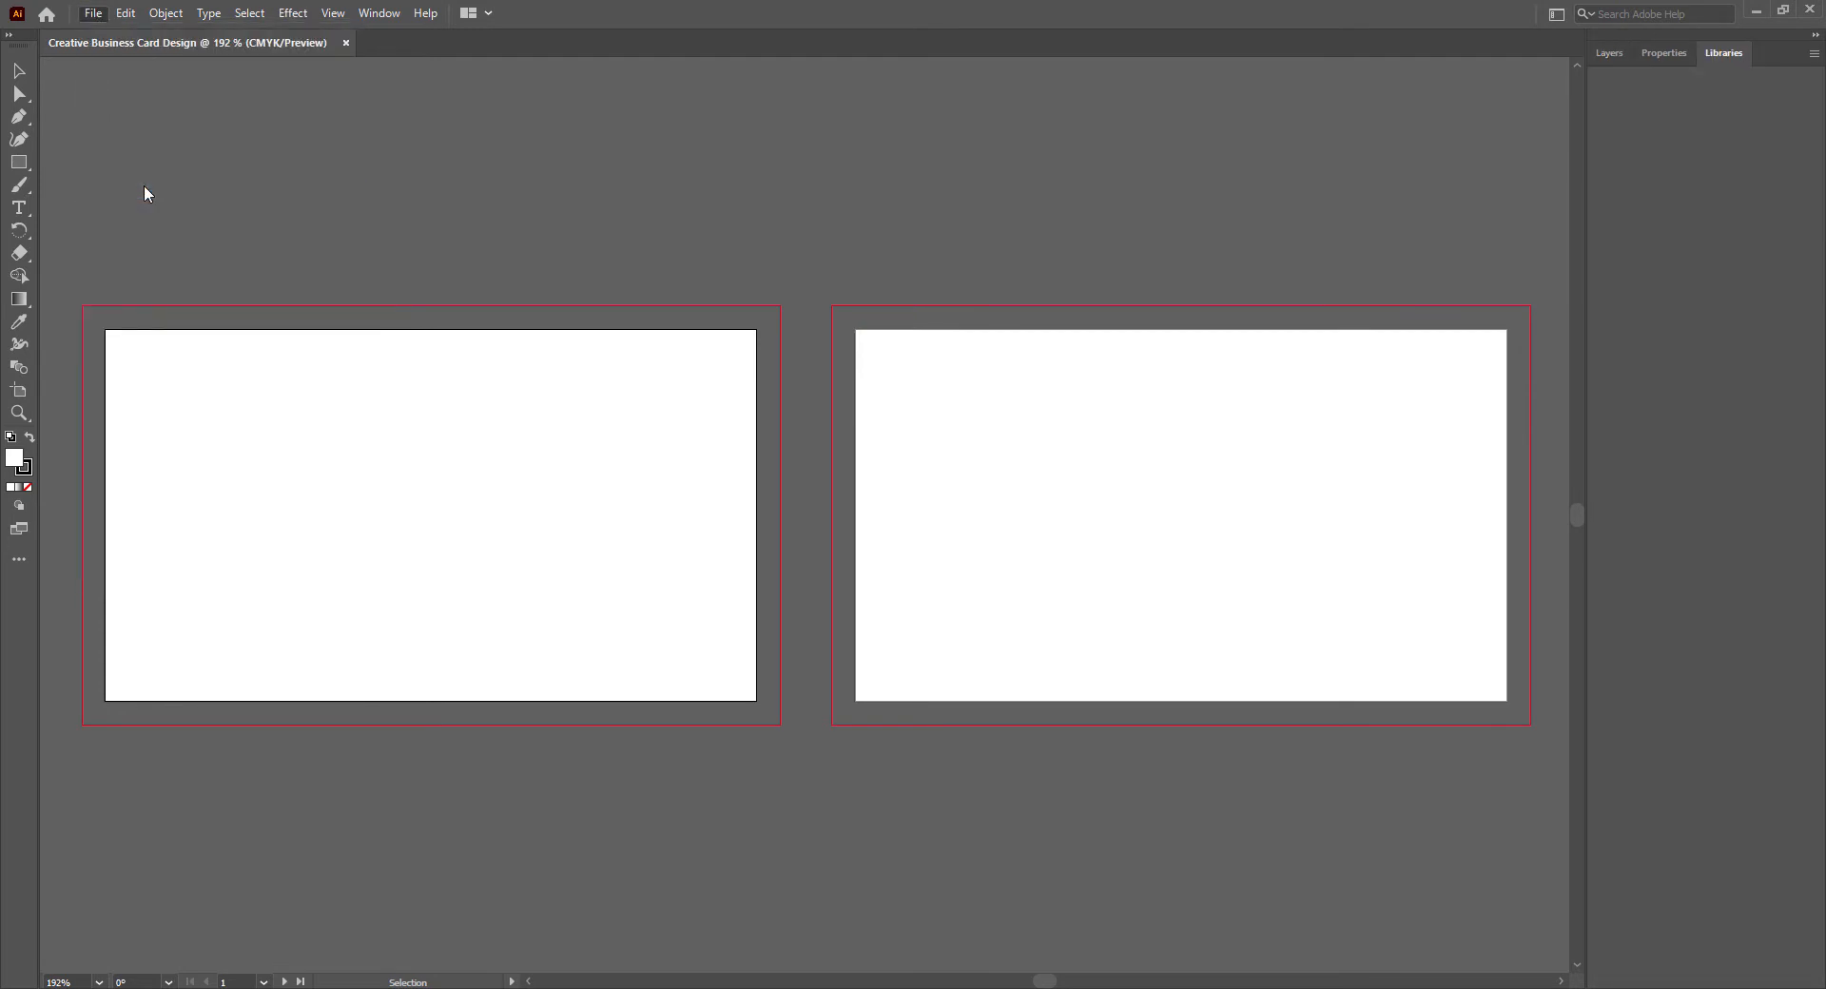
pyautogui.press('Return')
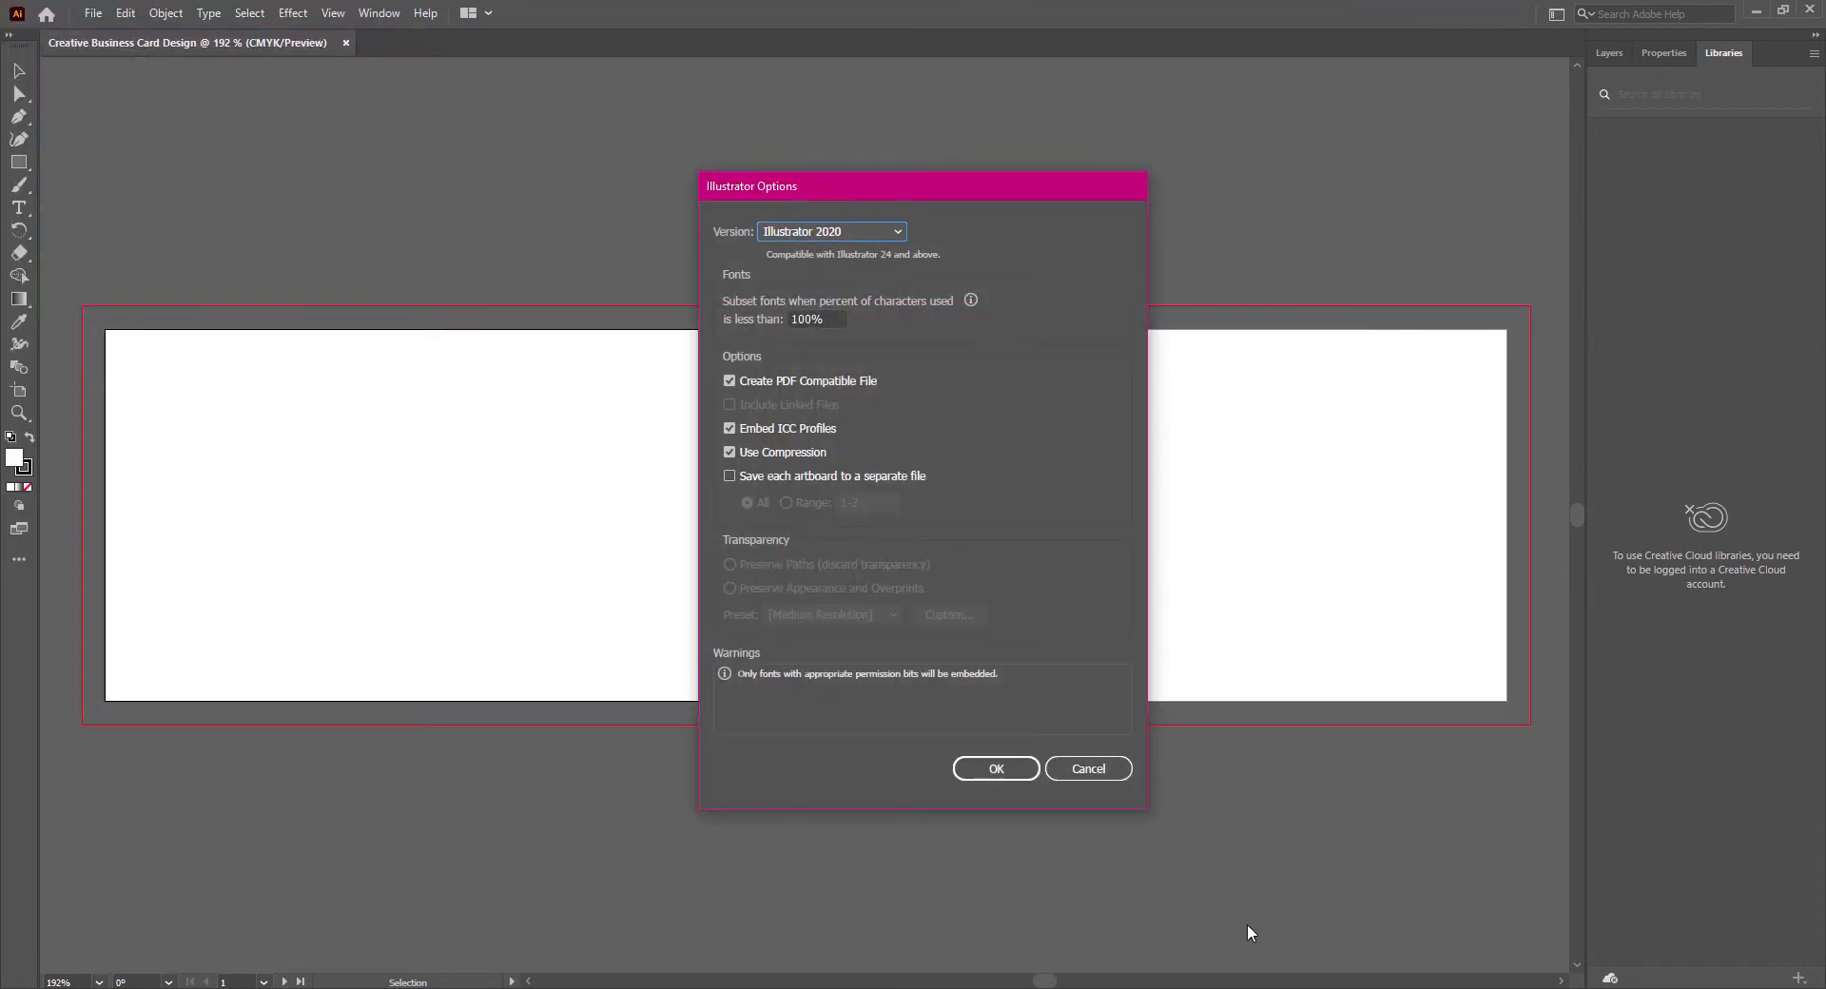
pyautogui.click(897, 232)
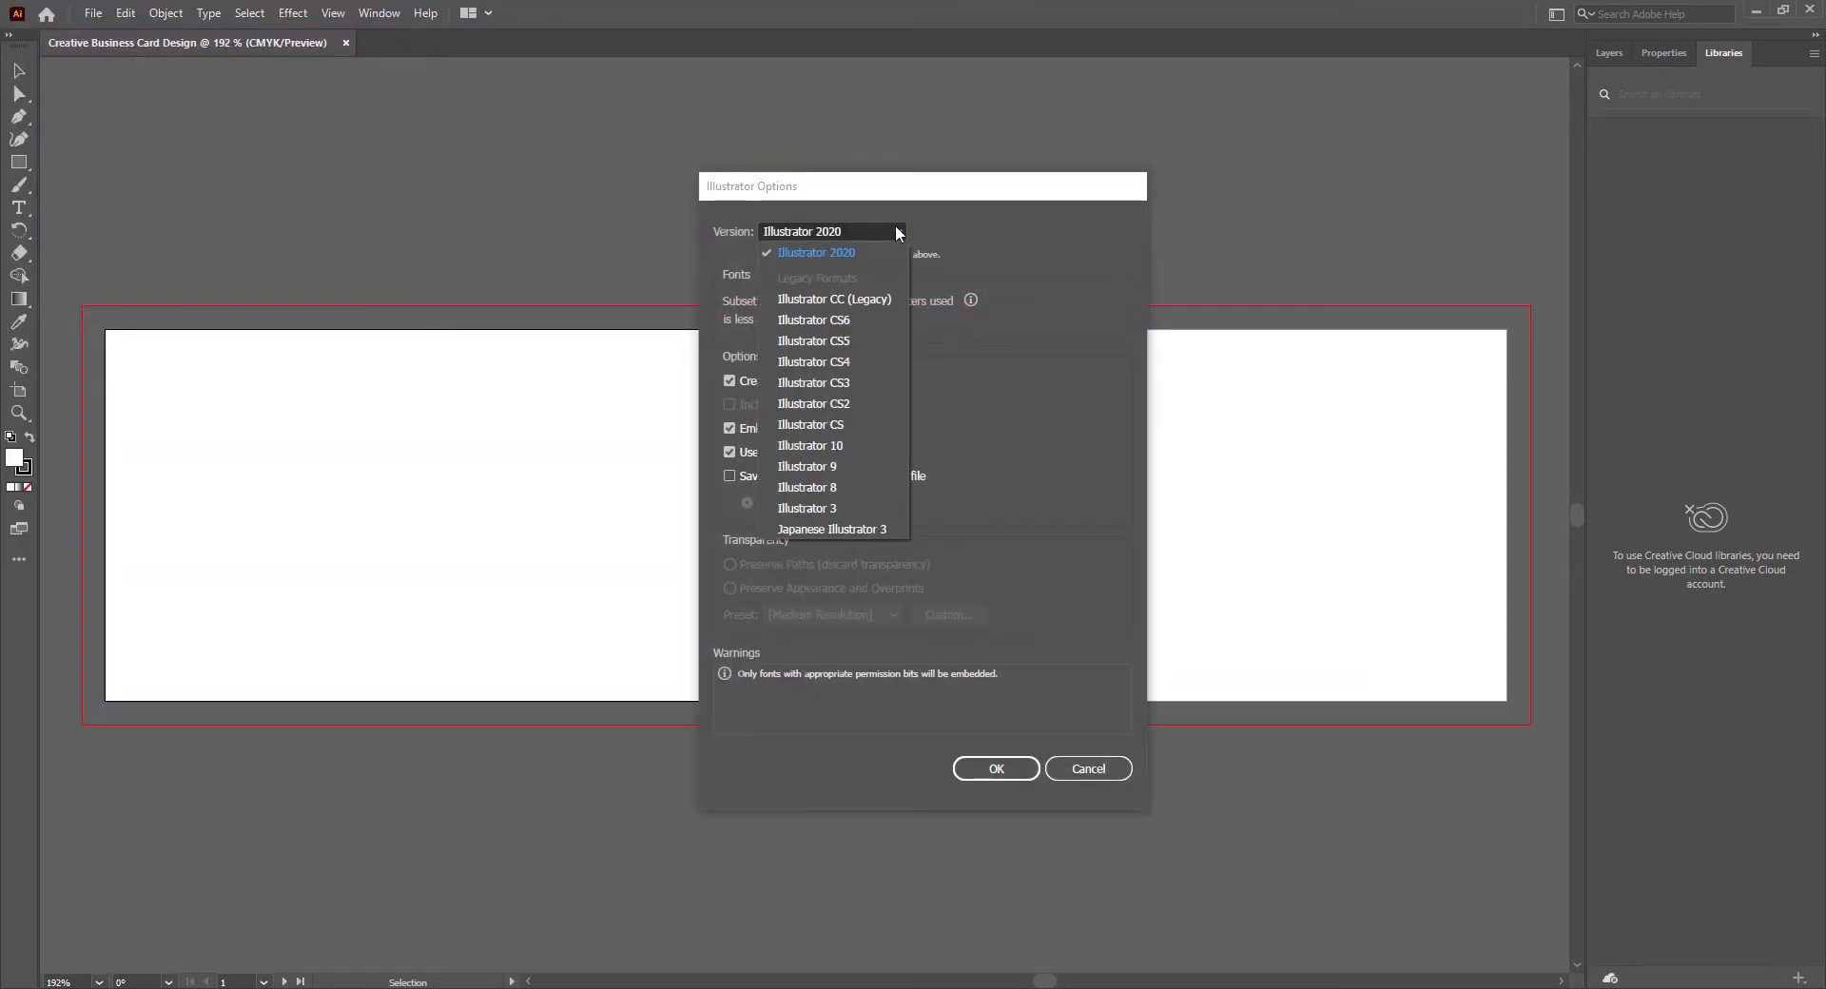
pyautogui.click(848, 252)
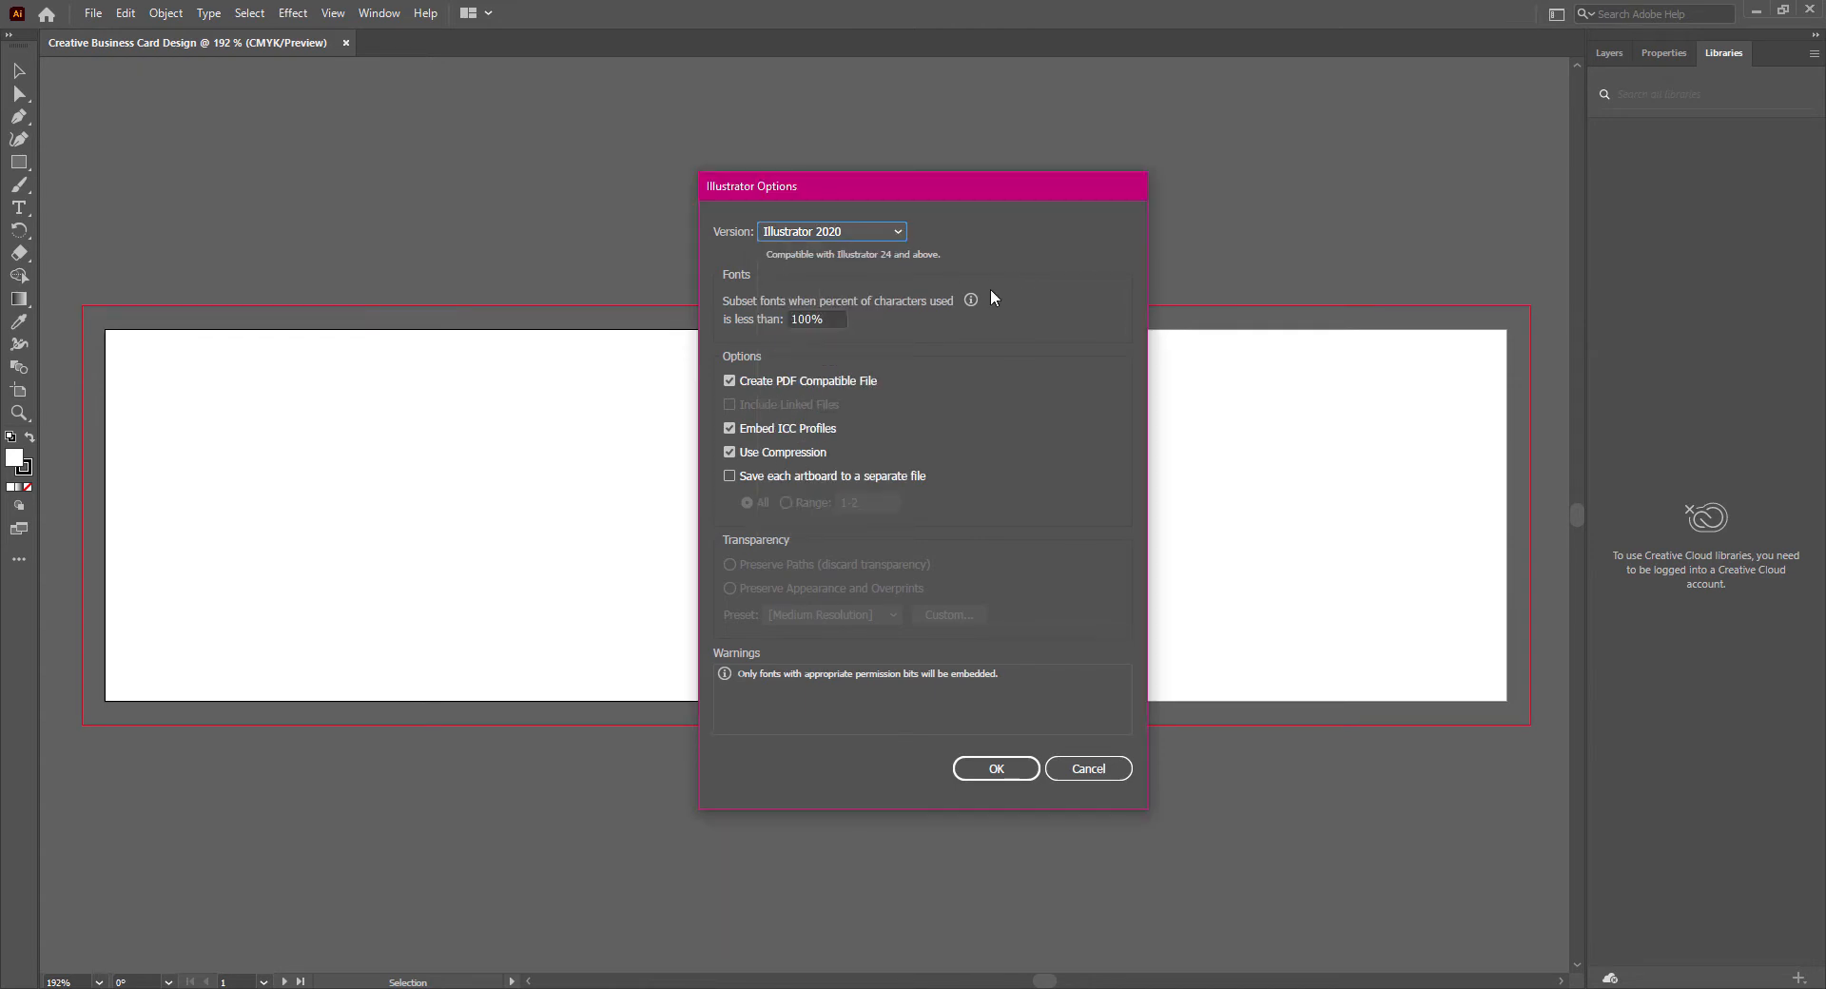
pyautogui.click(999, 771)
pyautogui.click(1609, 54)
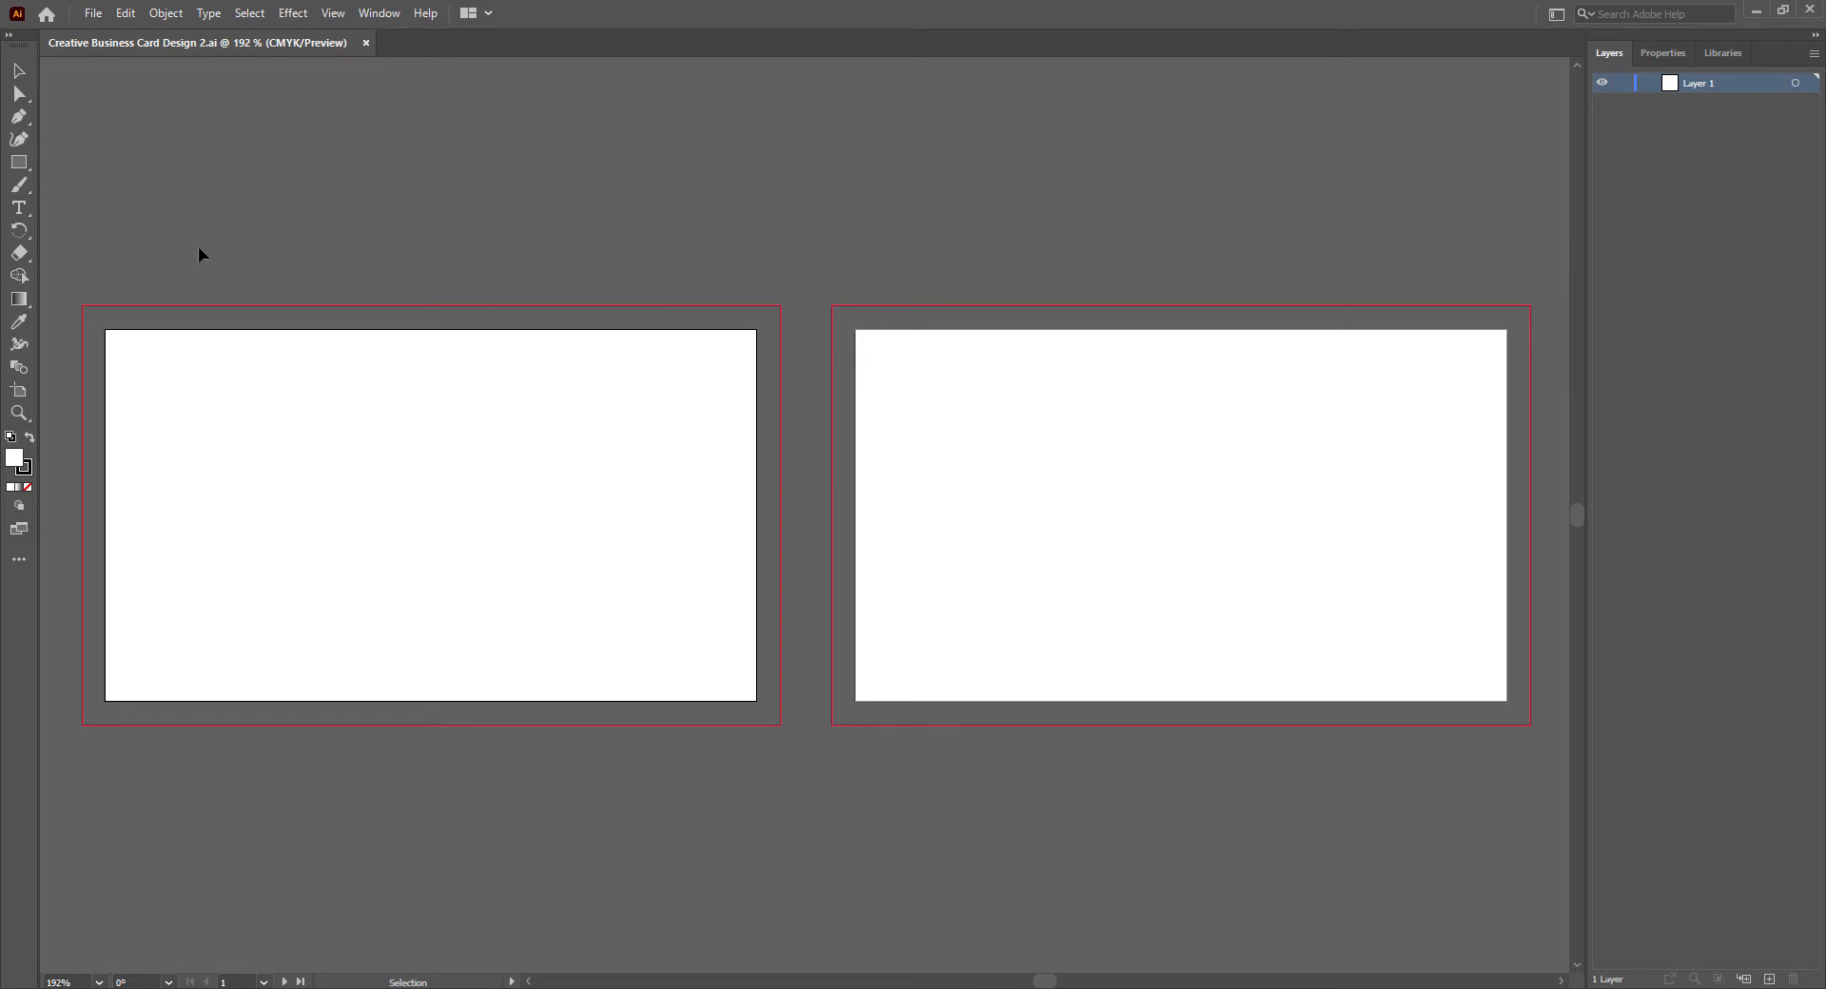
# - Draw a rectangle about 3.77 by 2.25 in over the first artboard's bleed area
pyautogui.click(19, 162)
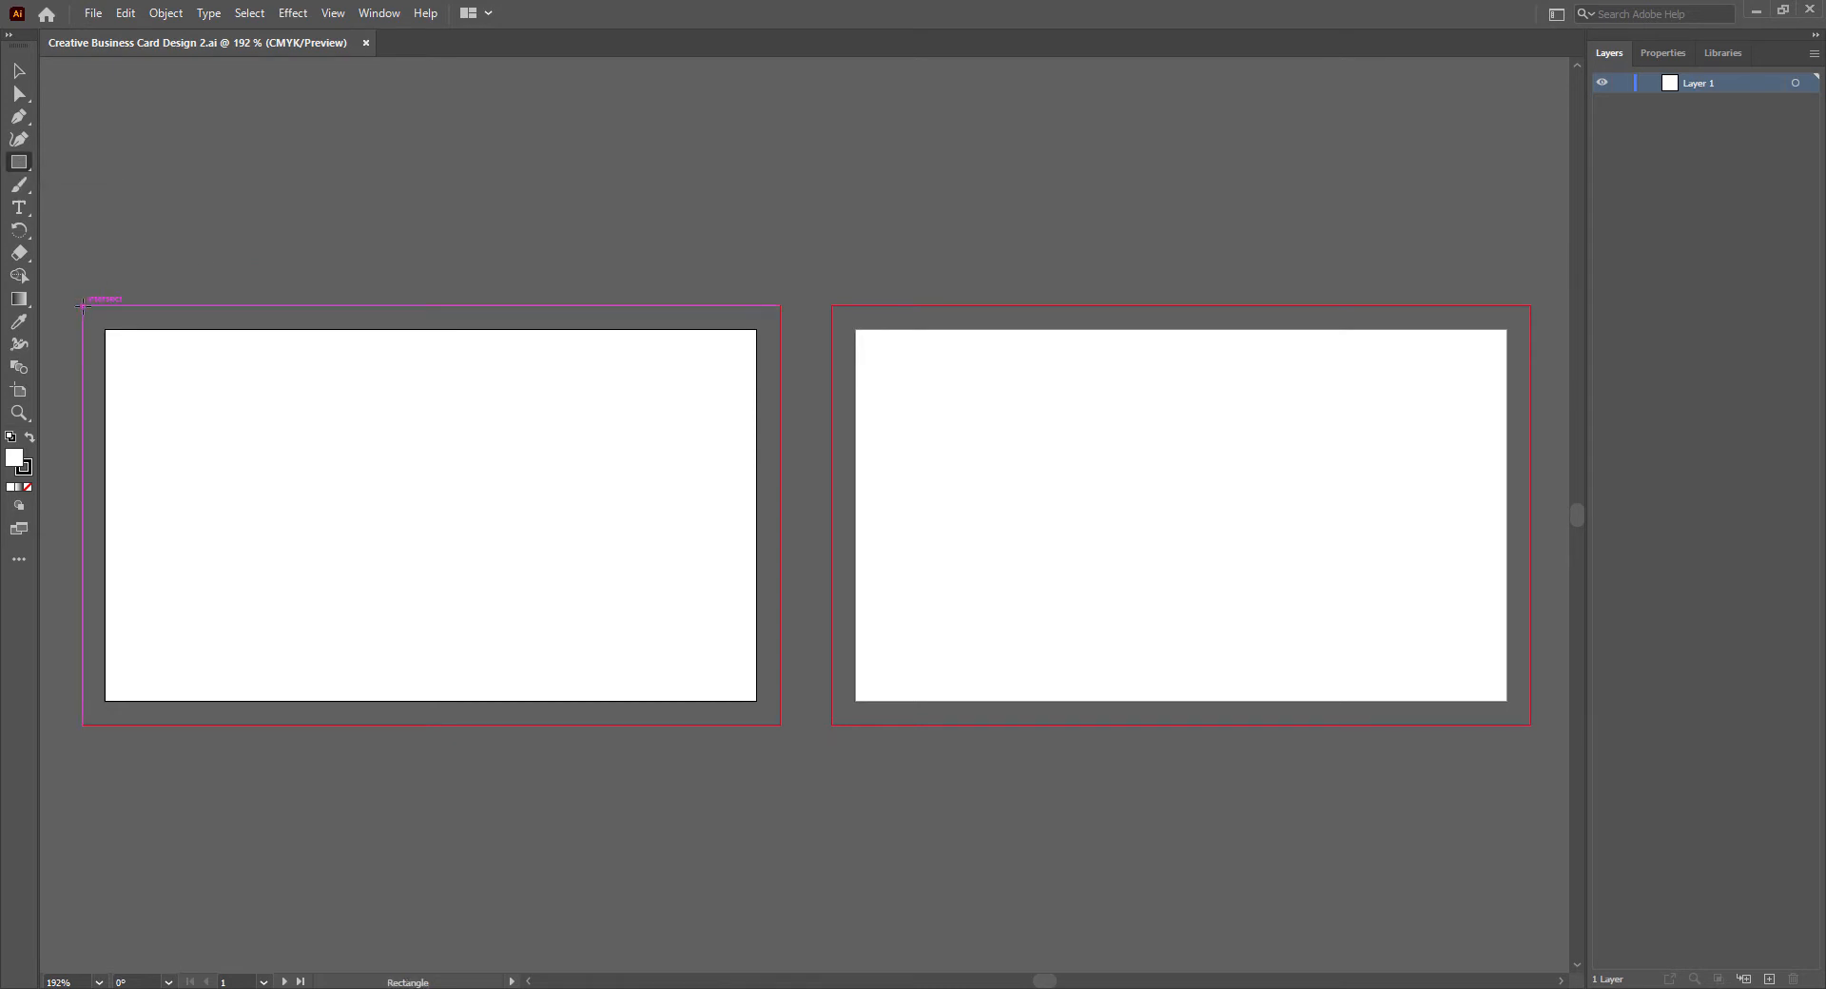
pyautogui.moveTo(82, 306)
pyautogui.mouseDown()
pyautogui.moveTo(163, 497)
pyautogui.moveTo(665, 685)
pyautogui.moveTo(796, 713)
pyautogui.moveTo(783, 725)
pyautogui.mouseUp()
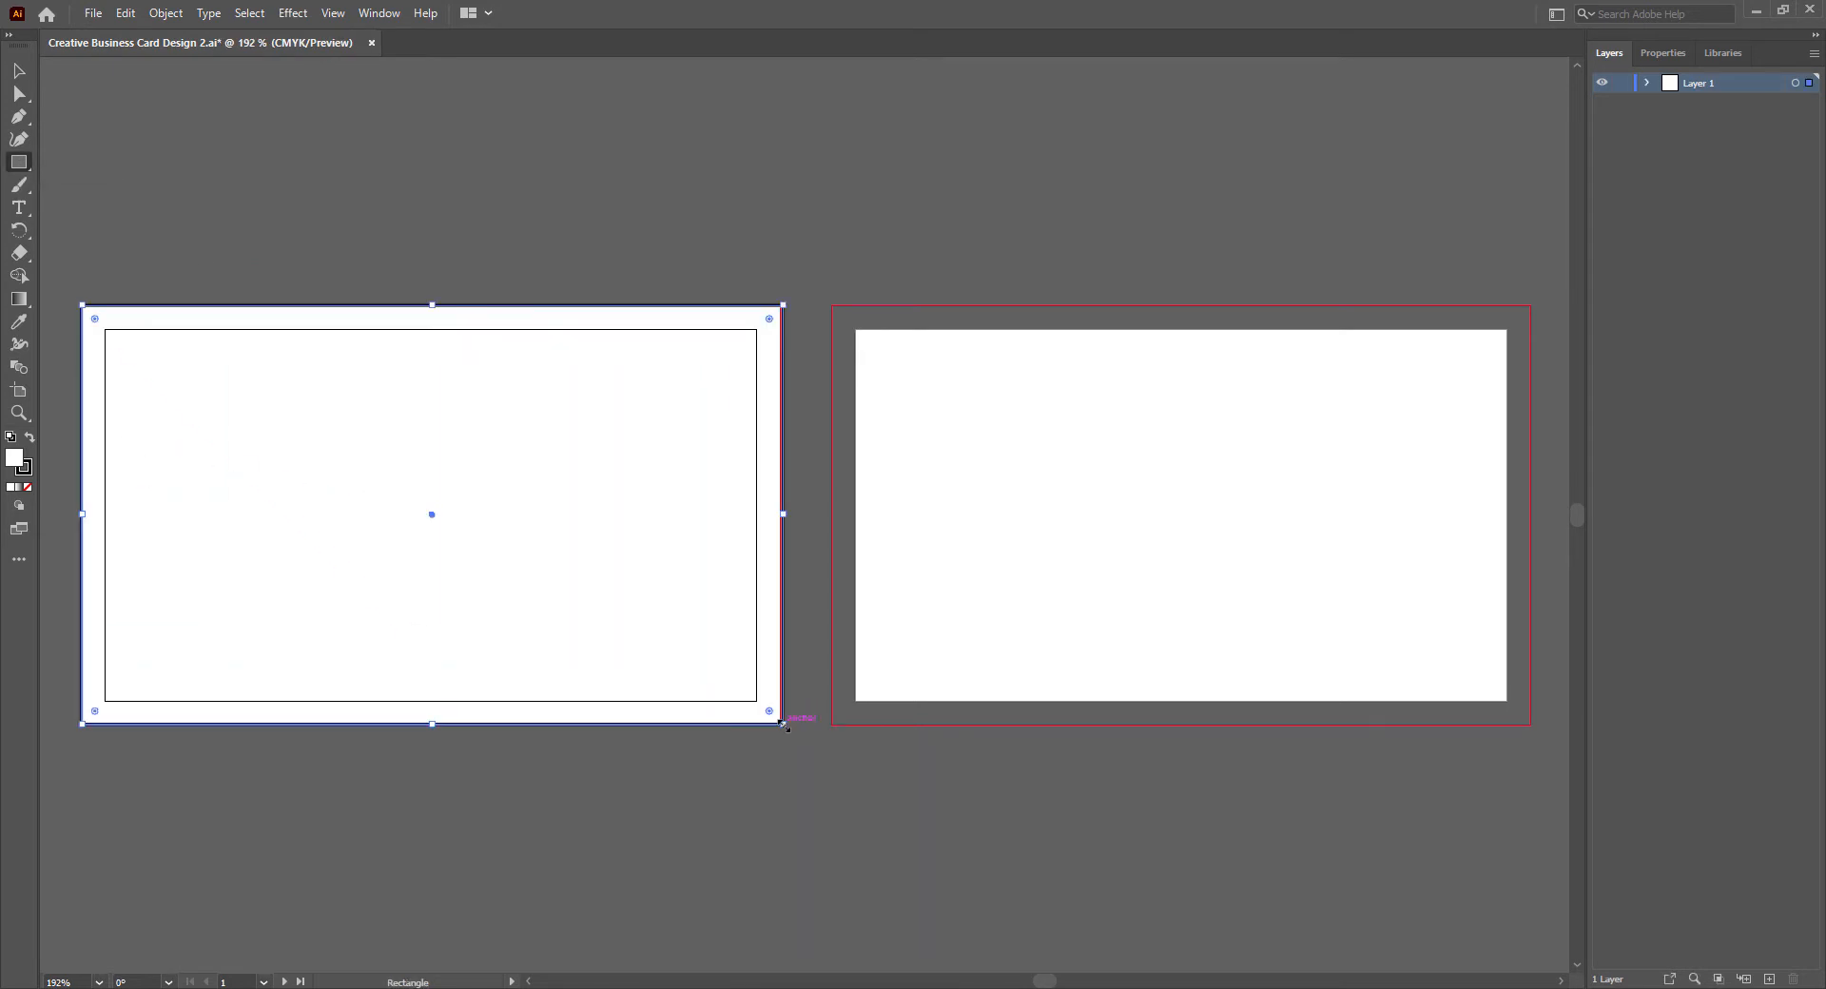
pyautogui.click(19, 70)
# - Set the rectangle's width to 3.25 in and its height to 1.75 in
pyautogui.click(1664, 54)
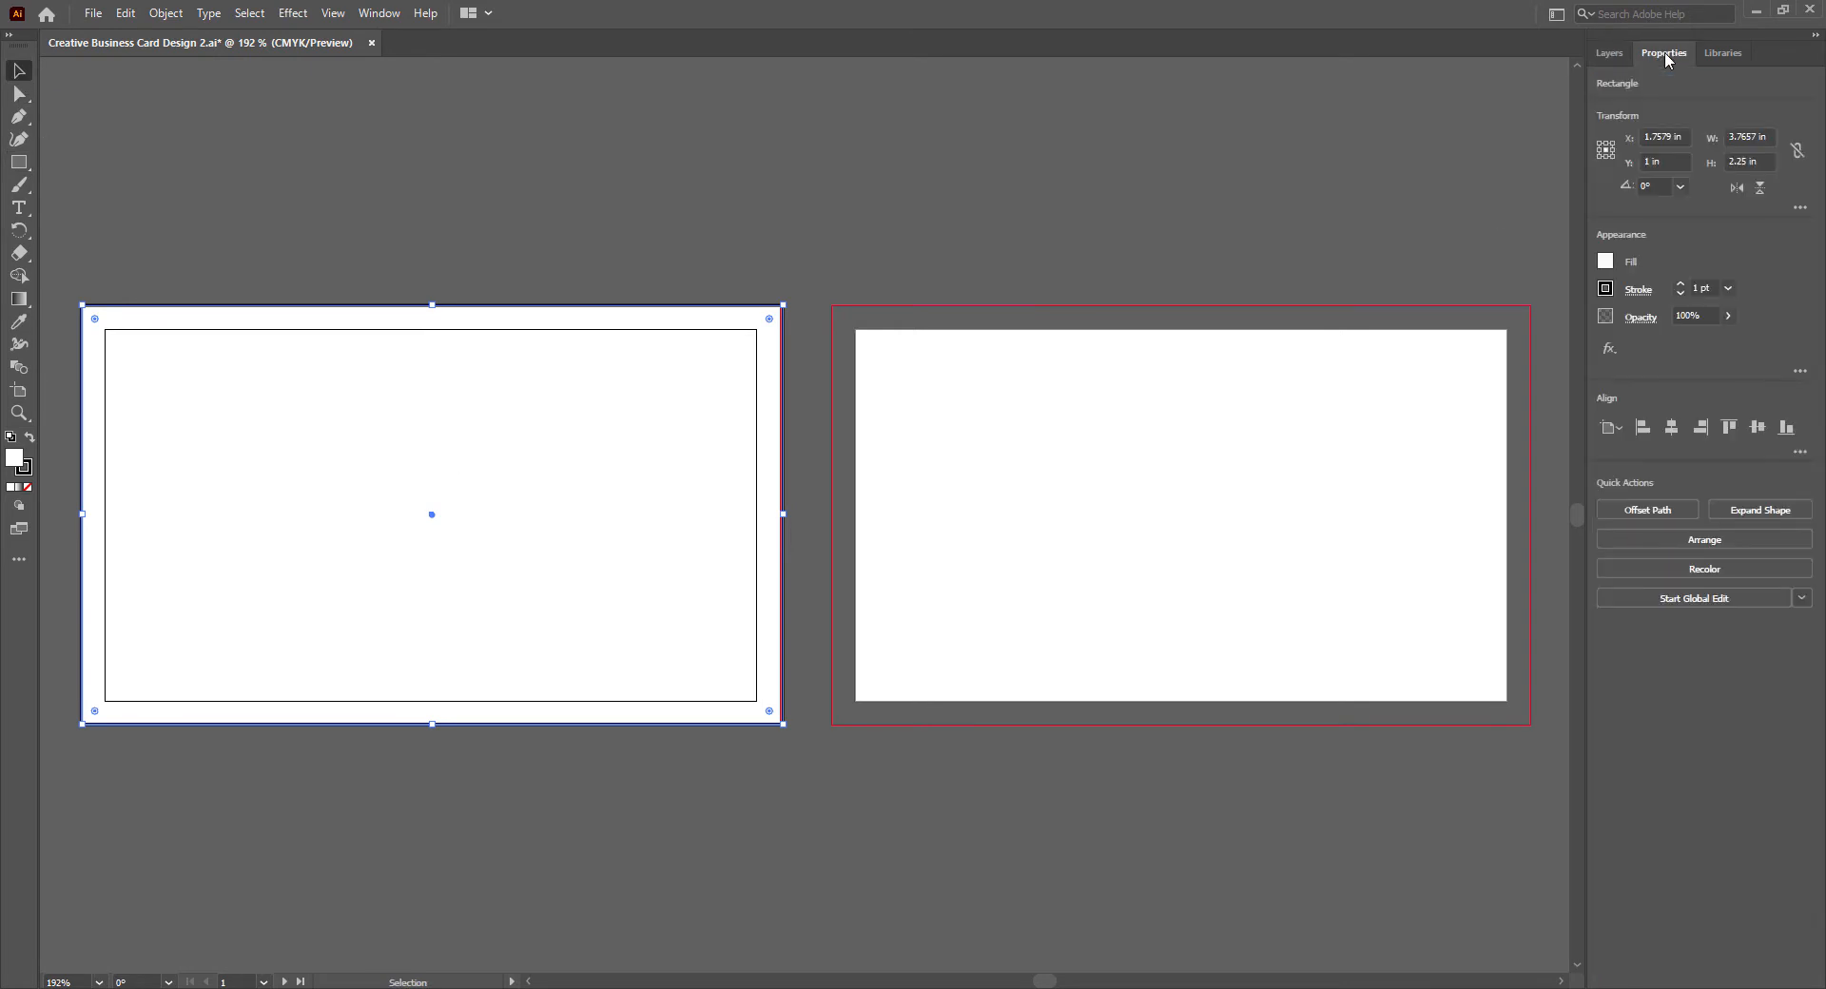
pyautogui.click(1746, 138)
pyautogui.write('3.25')
pyautogui.press('Tab')
pyautogui.write('1')
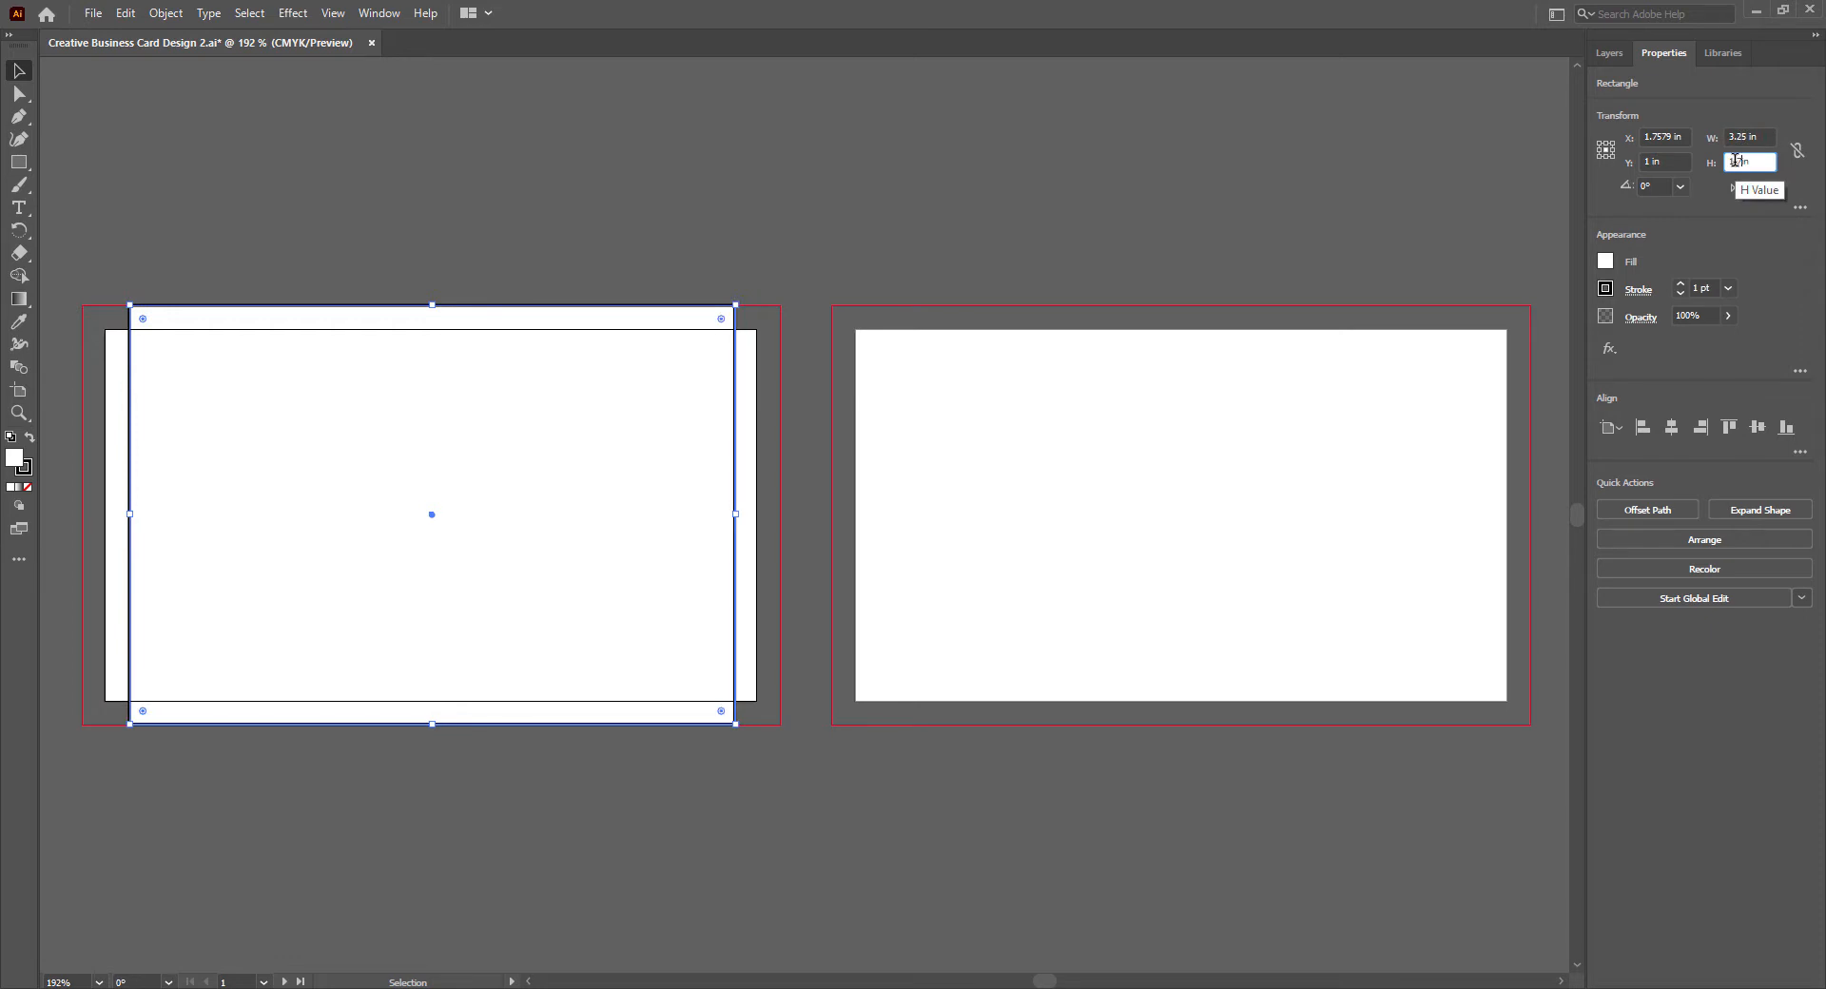
pyautogui.write('.75')
pyautogui.press('Return')
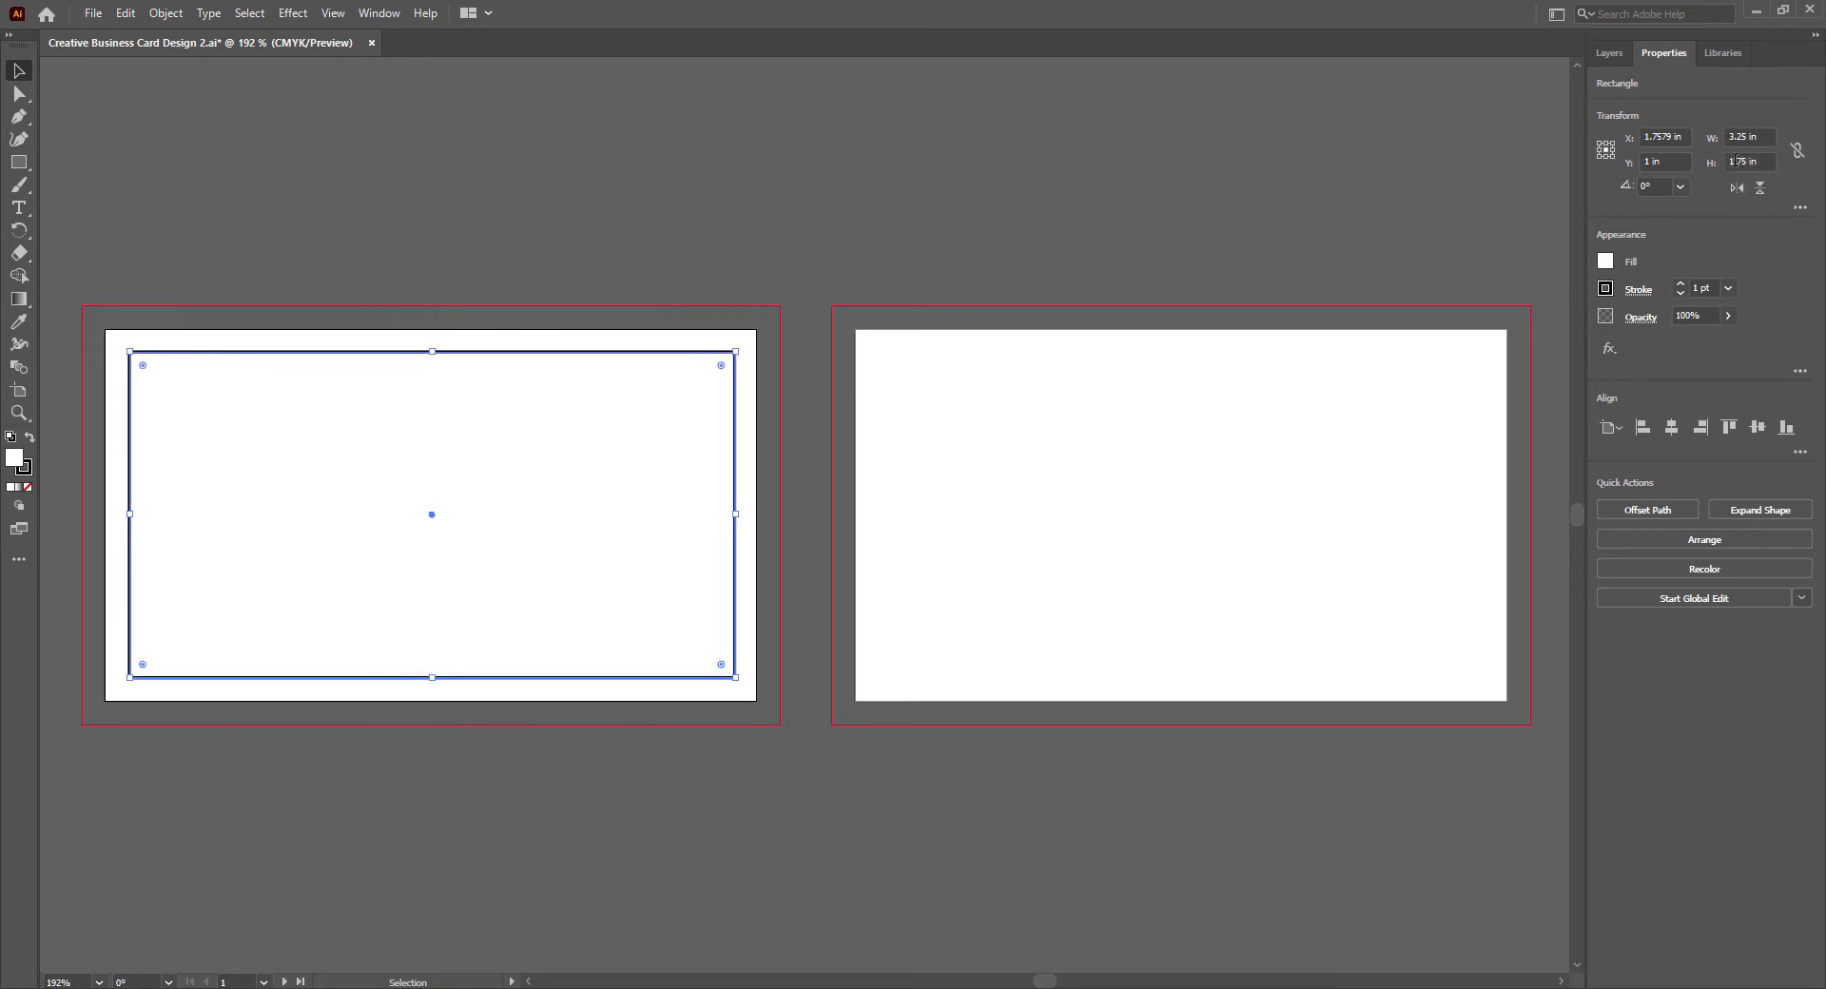
# - Convert the rectangle into a safe-area guide, copy it onto the second artboard, and save the document
pyautogui.rightClick(333, 354)
pyautogui.click(397, 648)
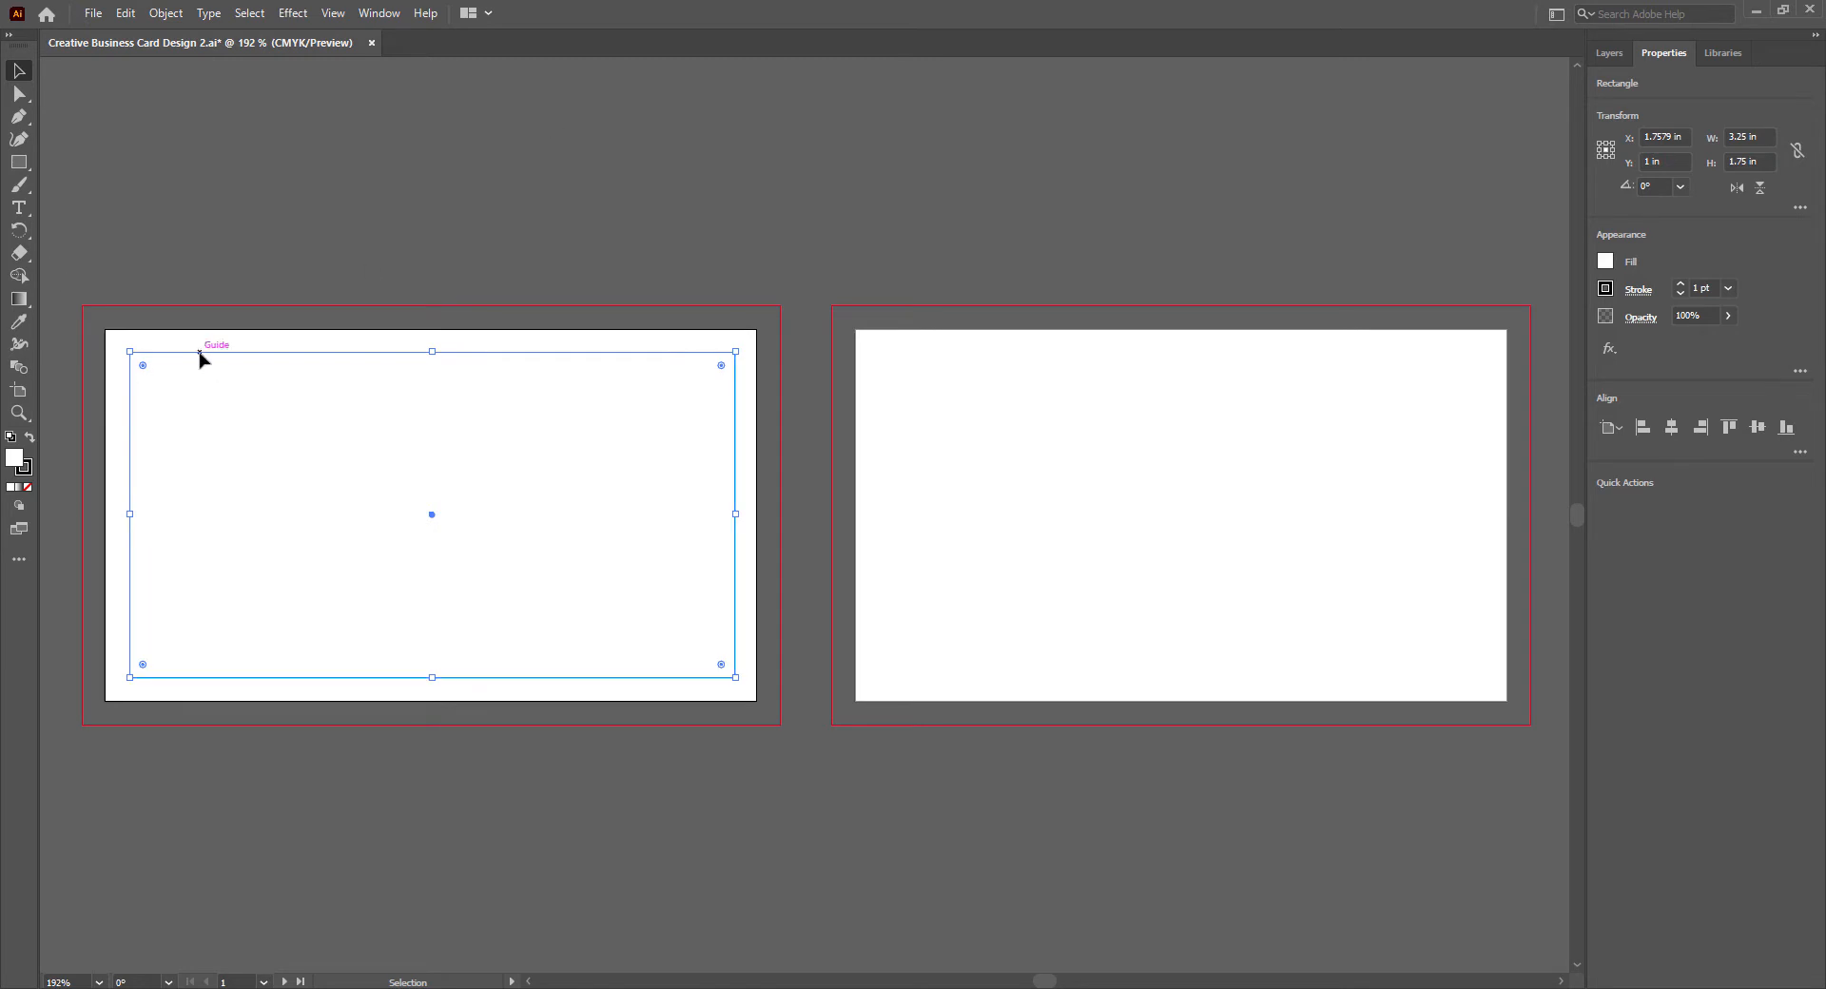
pyautogui.moveTo(200, 355); pyautogui.dragTo(952, 356)
pyautogui.click(704, 221)
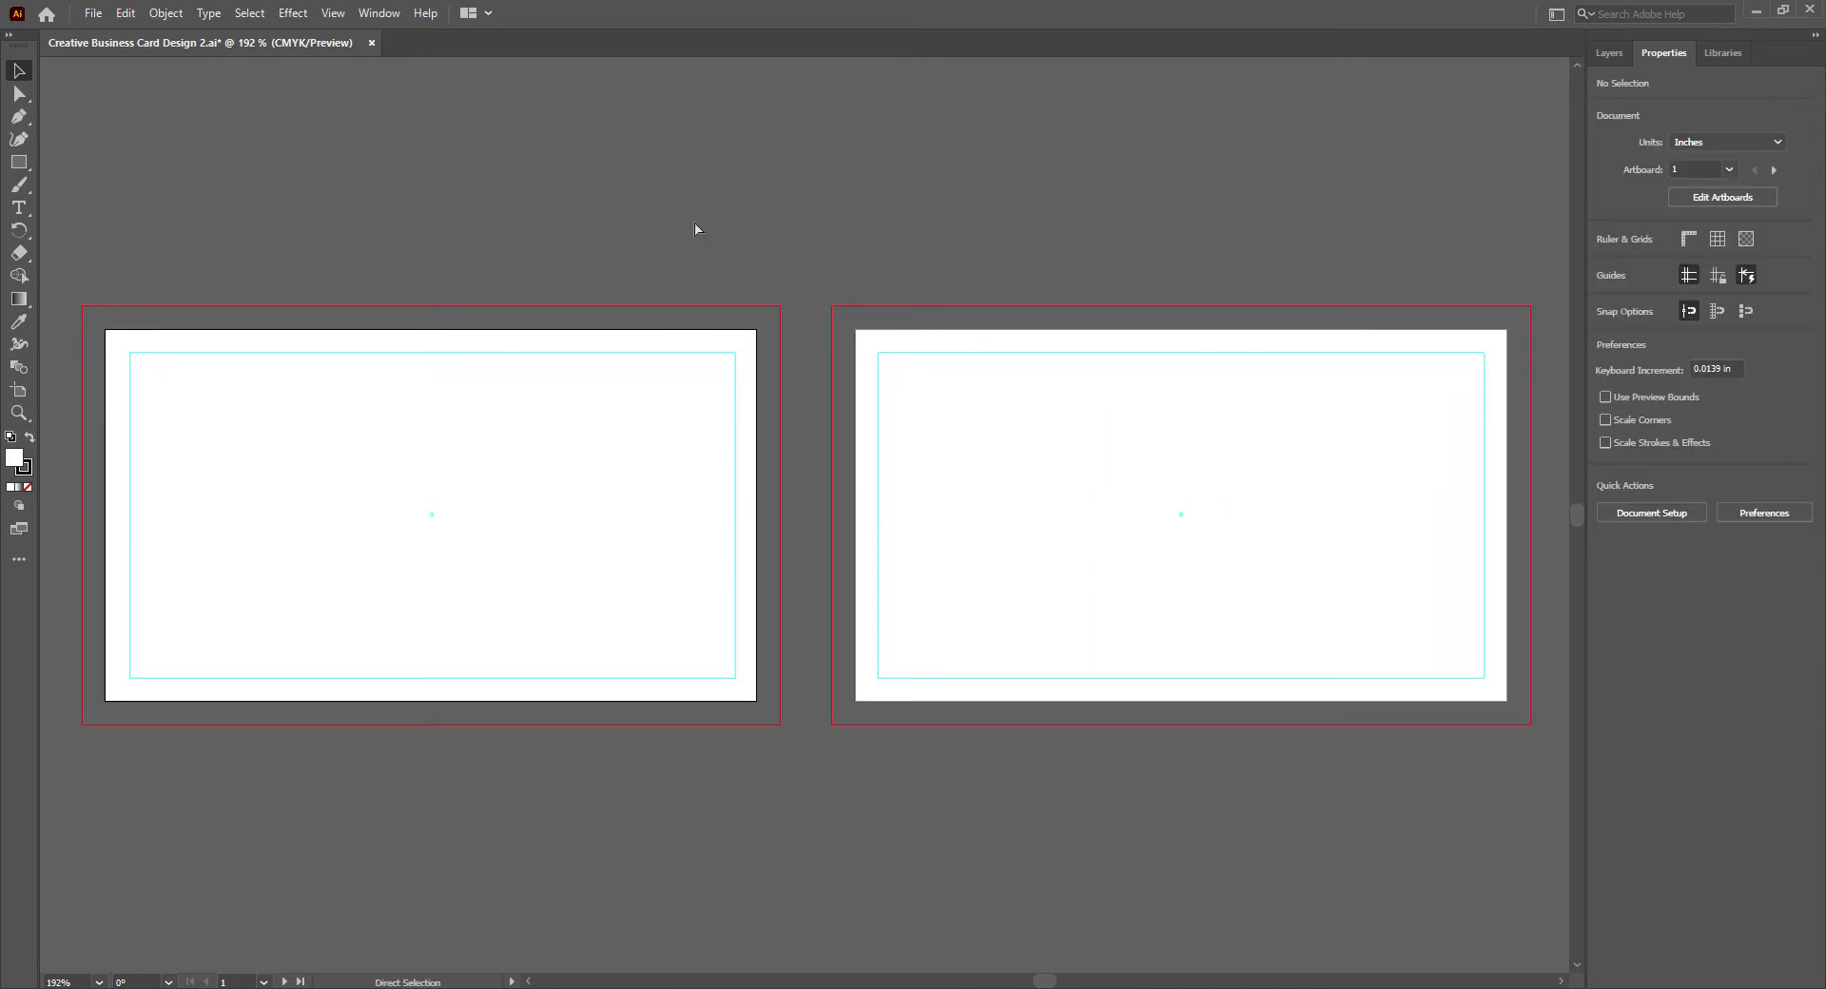
pyautogui.hotkey('ctrl', 's')
# - Draw a 3.75 by 2.25 in white rectangle filling the first artboard's bleed area and remove its stroke
pyautogui.press('m')
pyautogui.moveTo(82, 306)
pyautogui.mouseDown()
pyautogui.moveTo(193, 498)
pyautogui.moveTo(781, 724)
pyautogui.mouseUp()
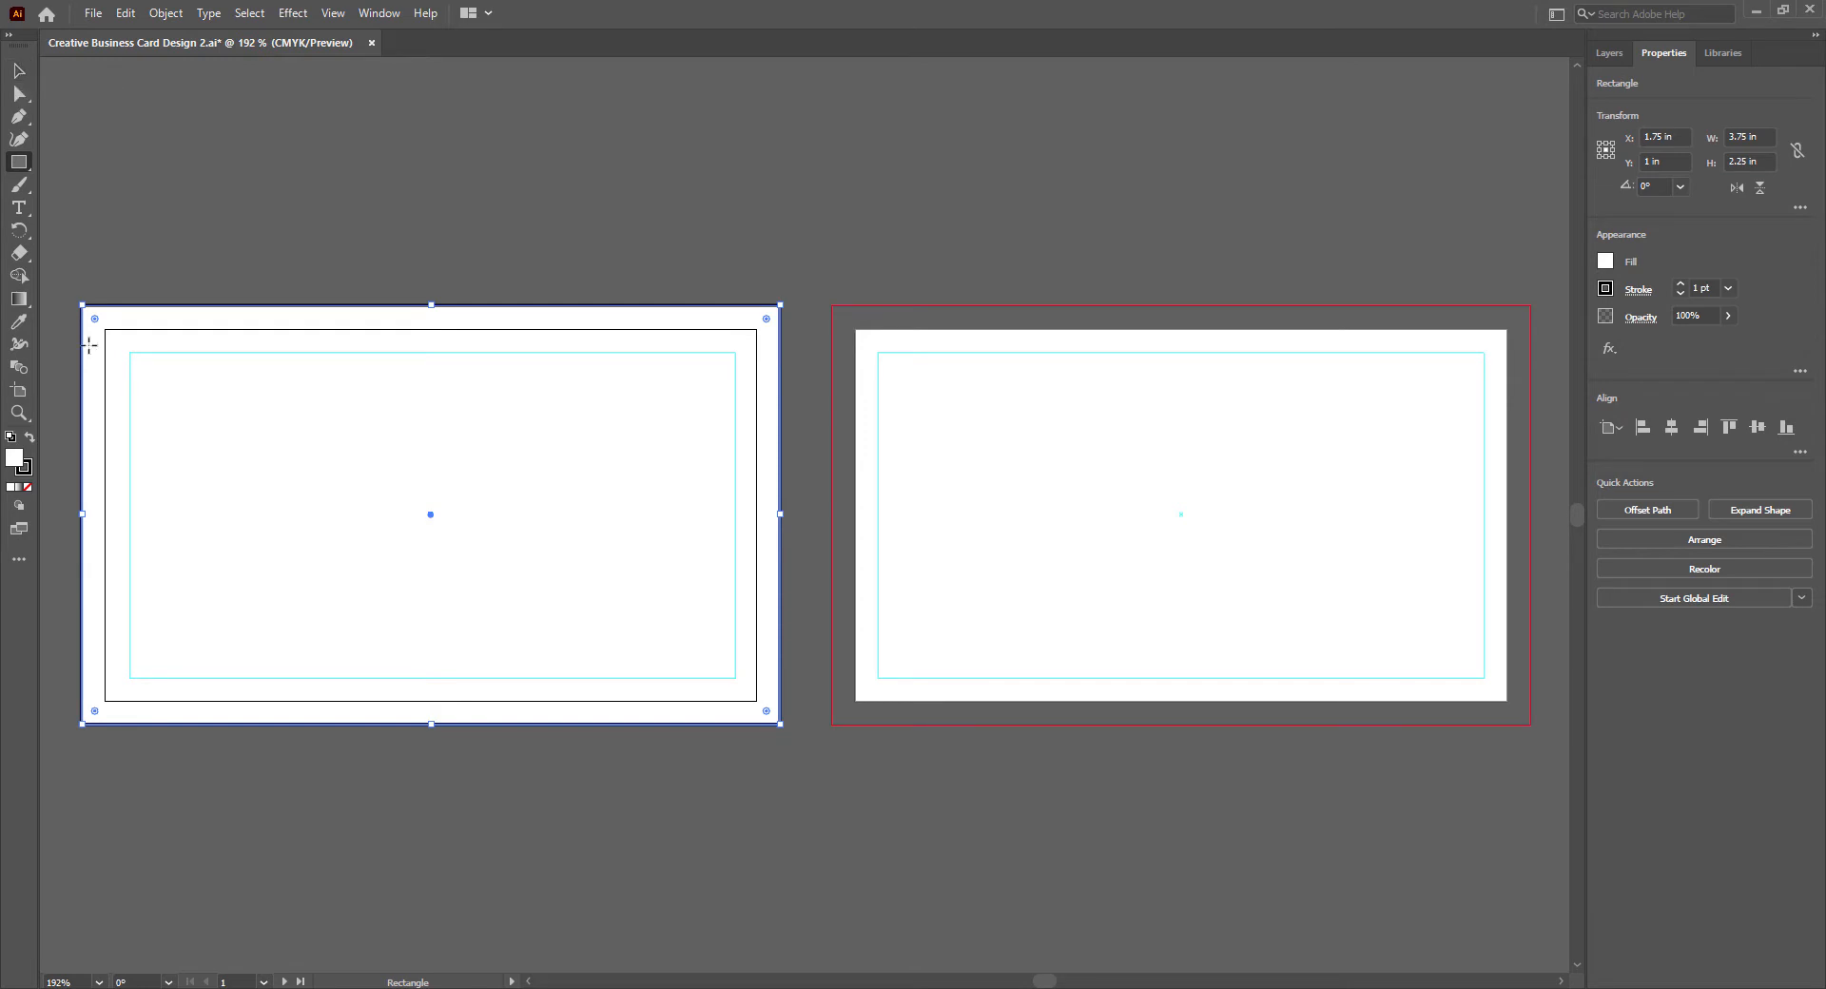
pyautogui.doubleClick(24, 470)
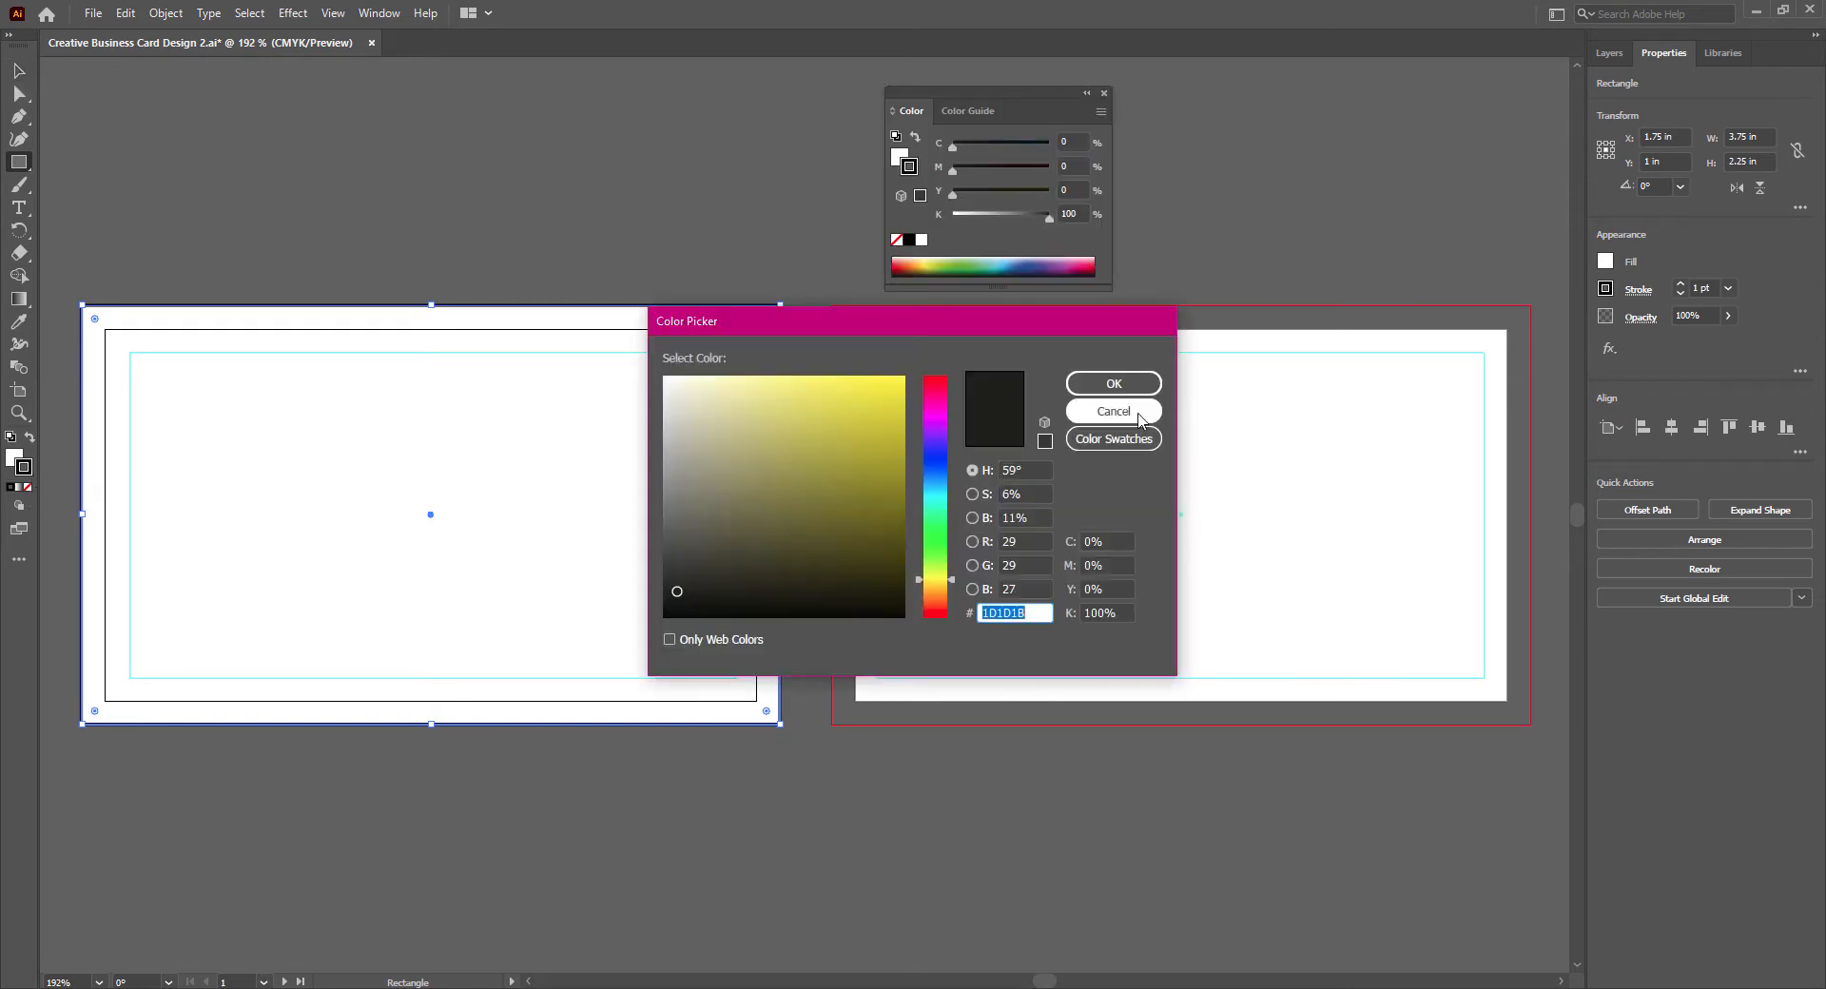
pyautogui.click(1108, 411)
pyautogui.click(27, 488)
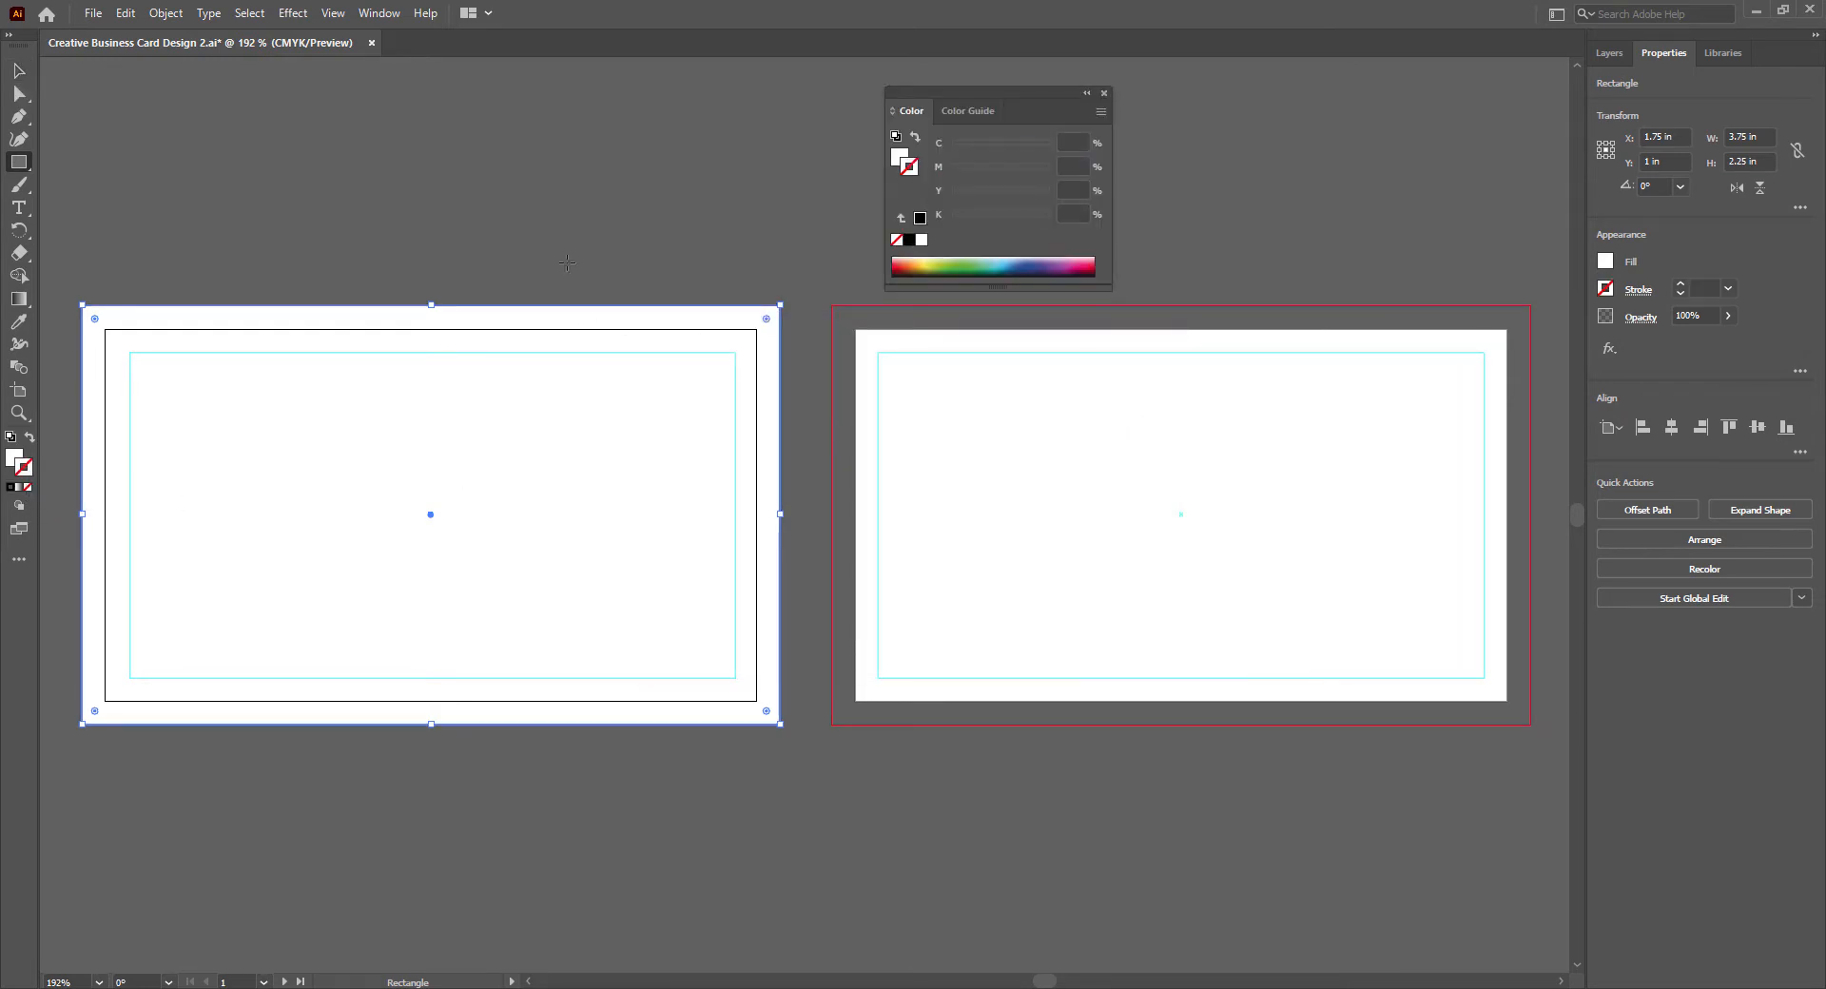
# - Dock the Color and Color Guide panels between Properties and Libraries, and display the layer list
pyautogui.click(980, 108)
pyautogui.click(908, 110)
pyautogui.moveTo(966, 93); pyautogui.dragTo(1744, 55)
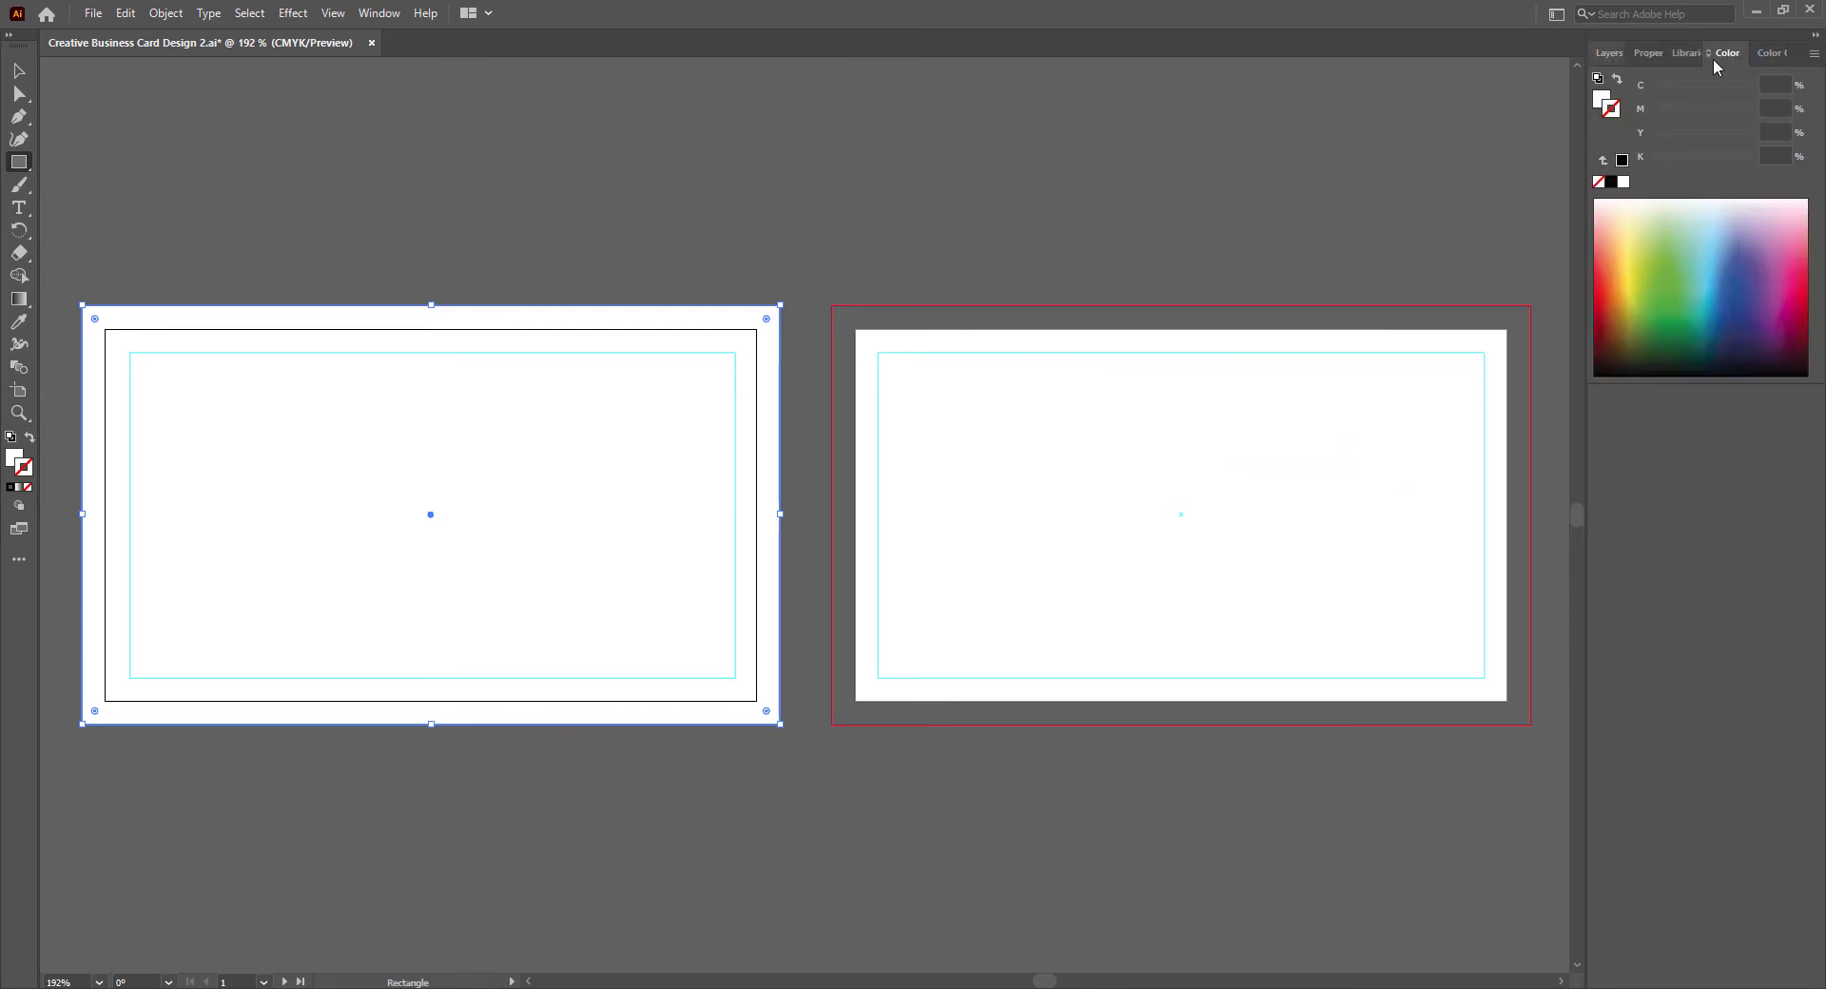
pyautogui.click(1782, 55)
pyautogui.click(1708, 54)
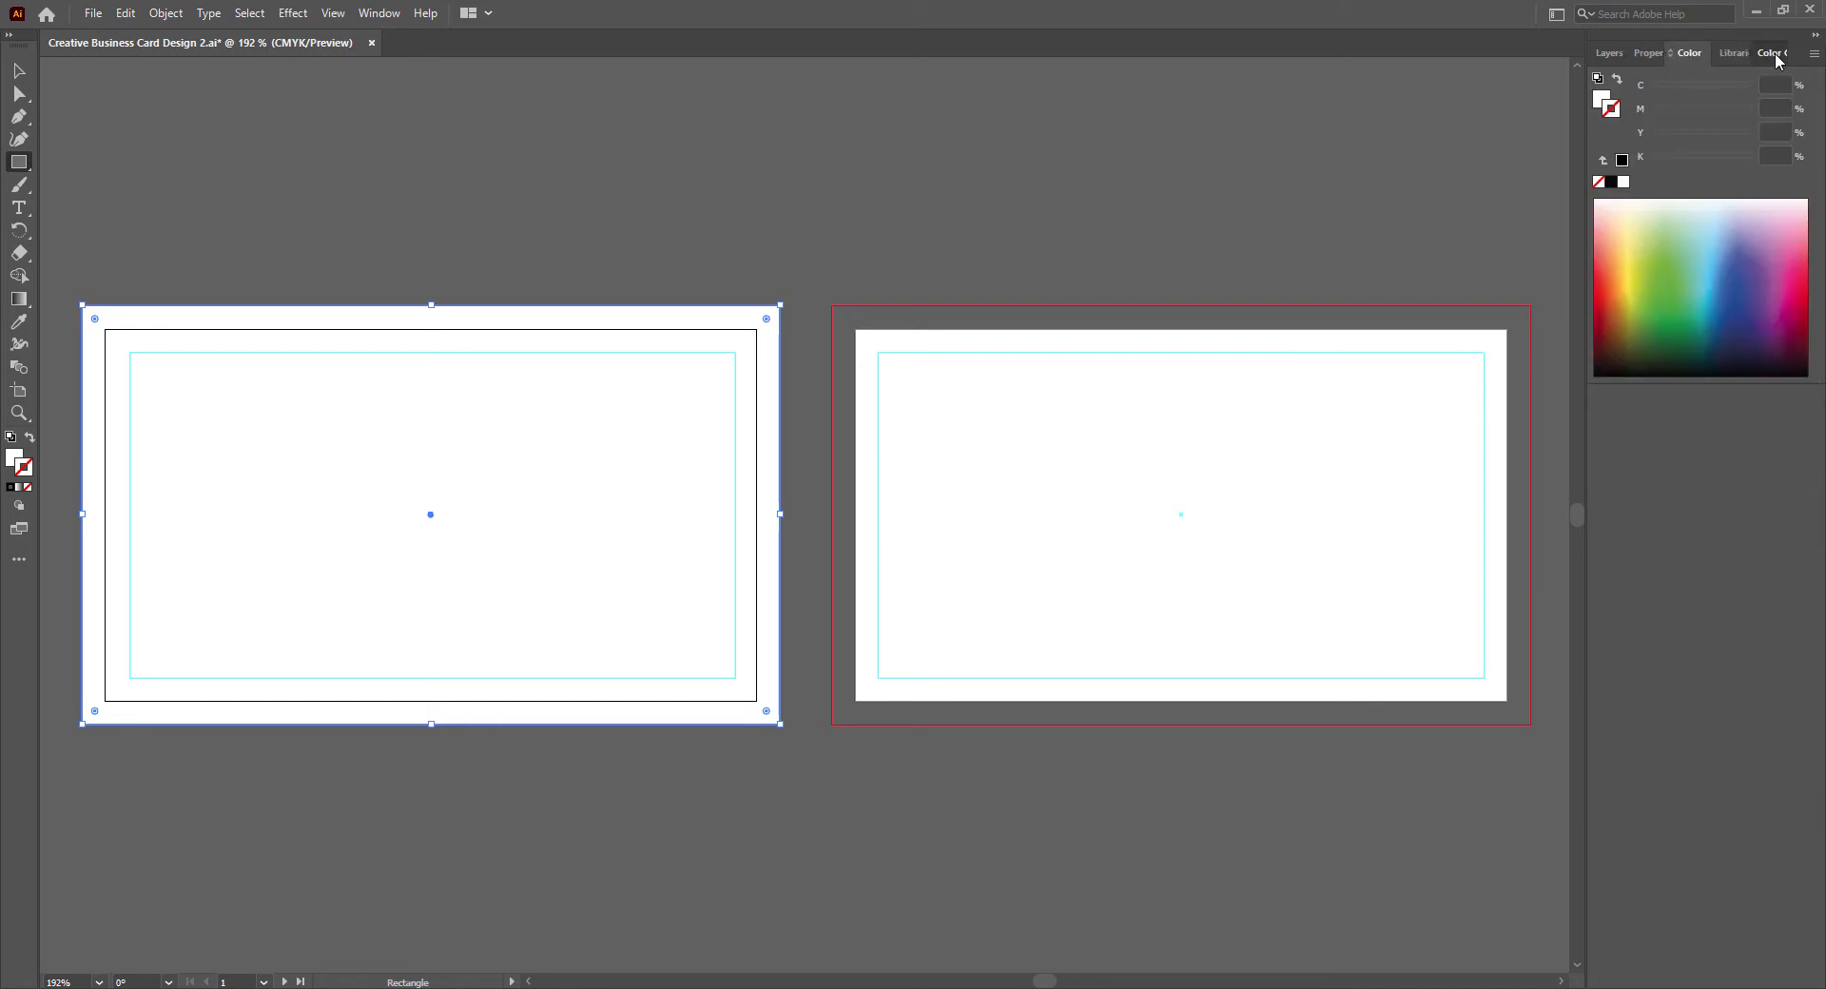
pyautogui.click(1775, 53)
pyautogui.moveTo(1775, 53); pyautogui.dragTo(1672, 54)
pyautogui.click(1619, 53)
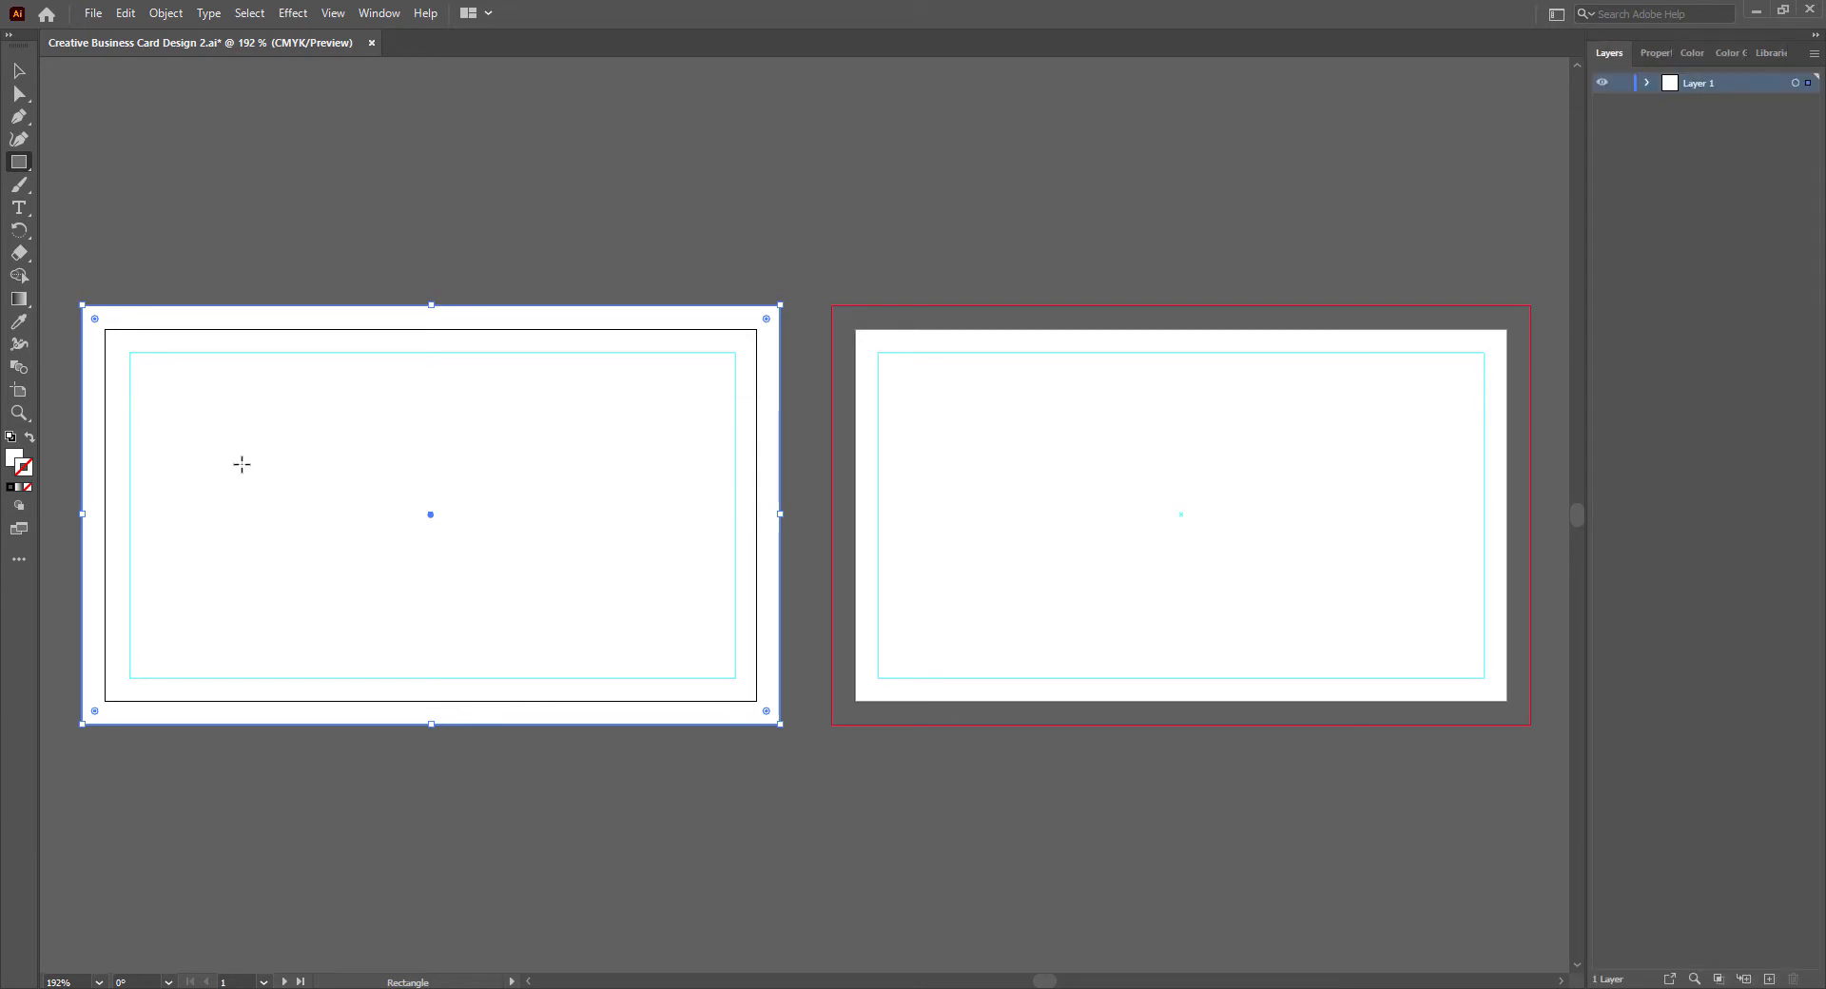
# - Deselect the background rectangle and save the document
pyautogui.press('v')
pyautogui.click(538, 847)
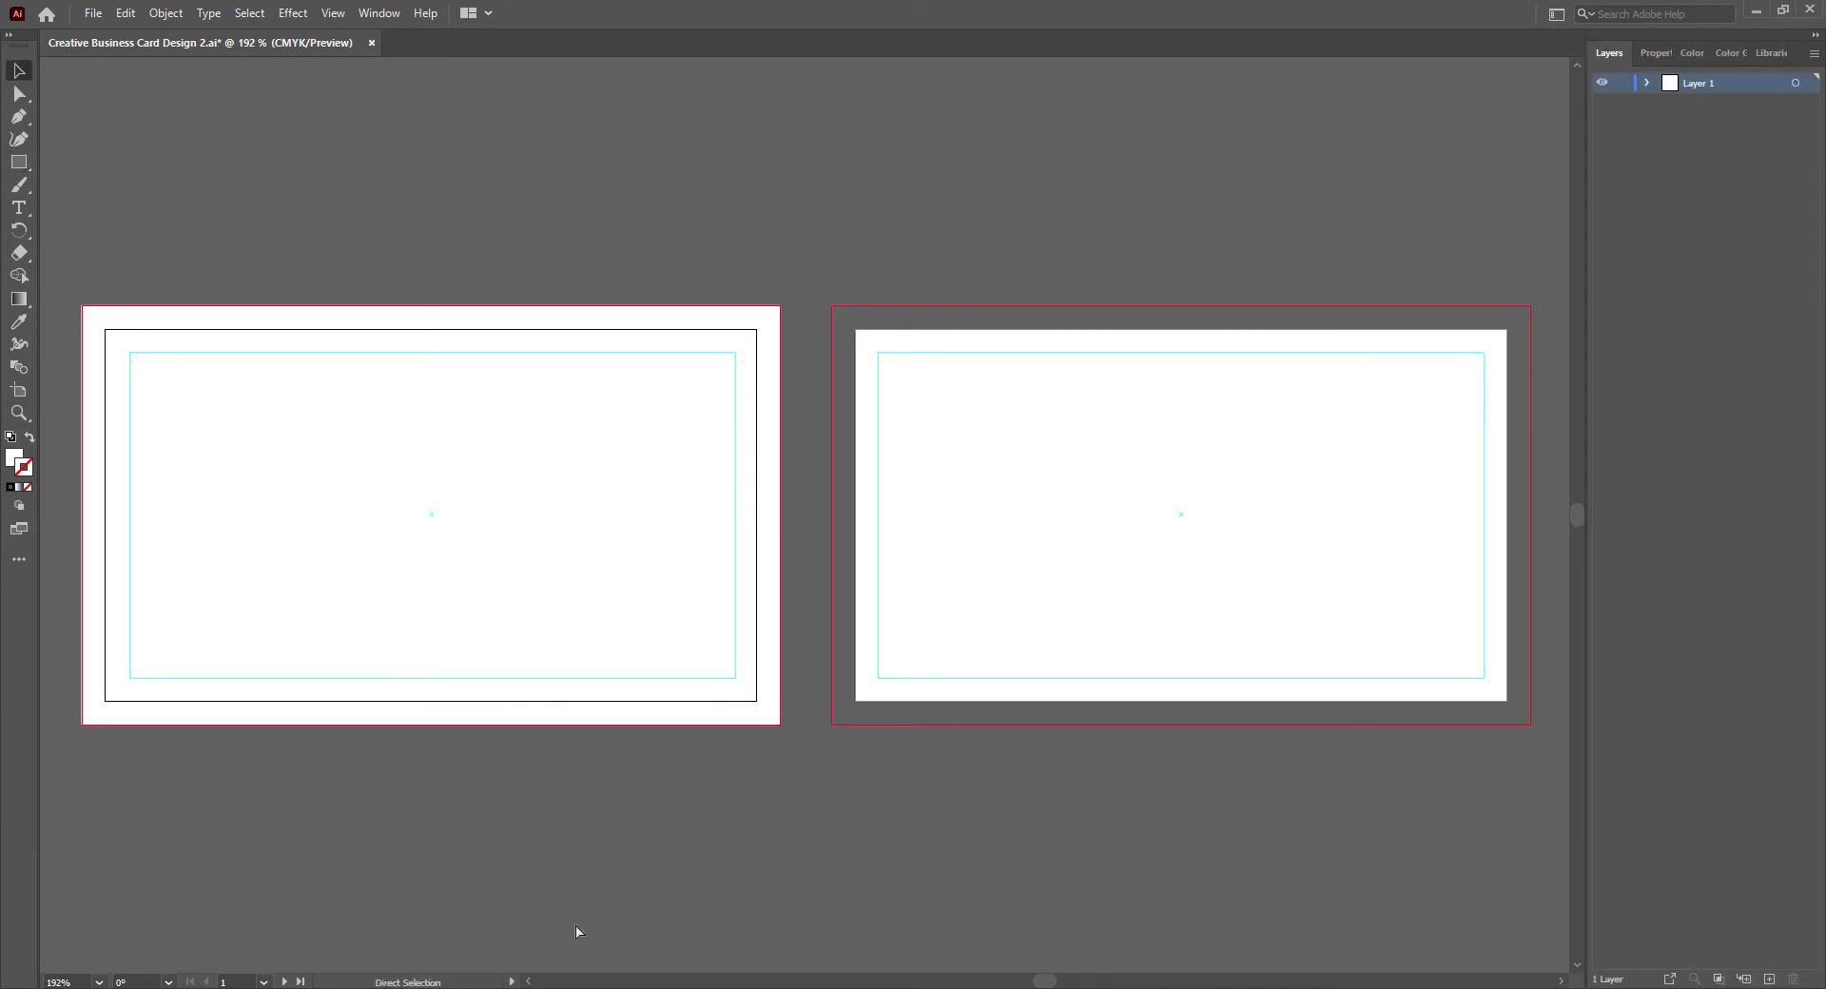
pyautogui.hotkey('ctrl', 's')
pyautogui.click(530, 983)
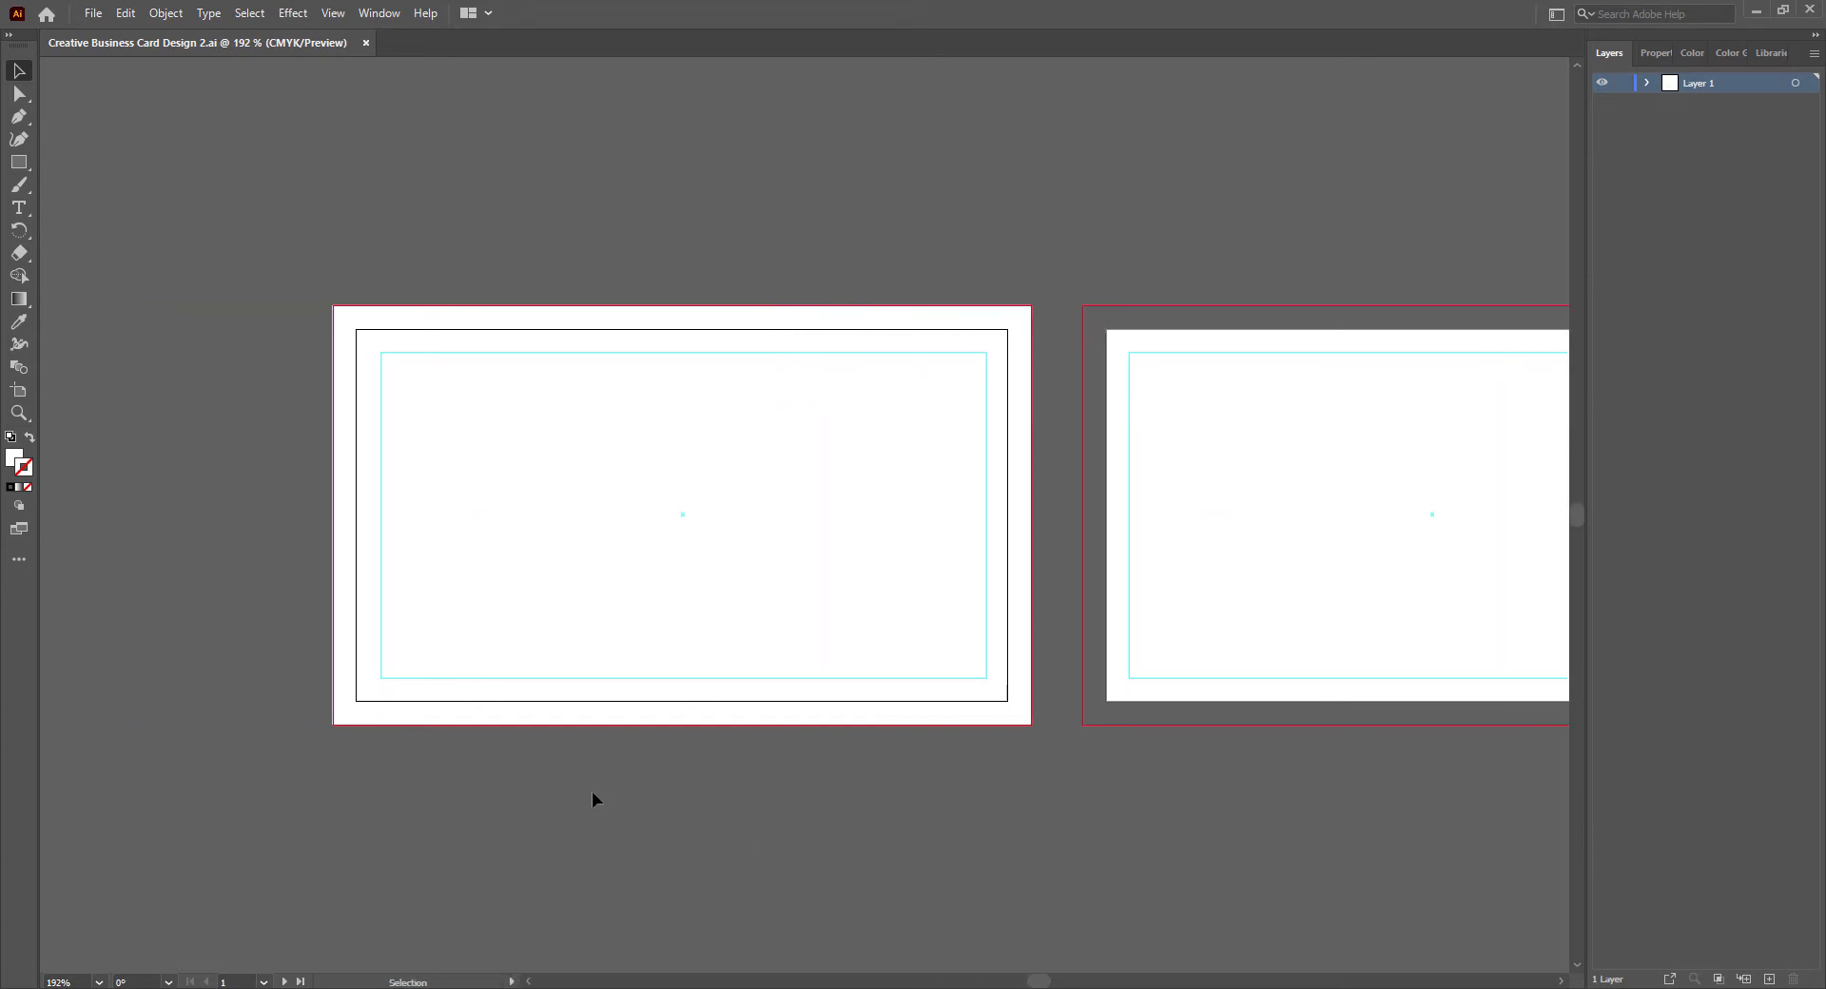
pyautogui.click(623, 624)
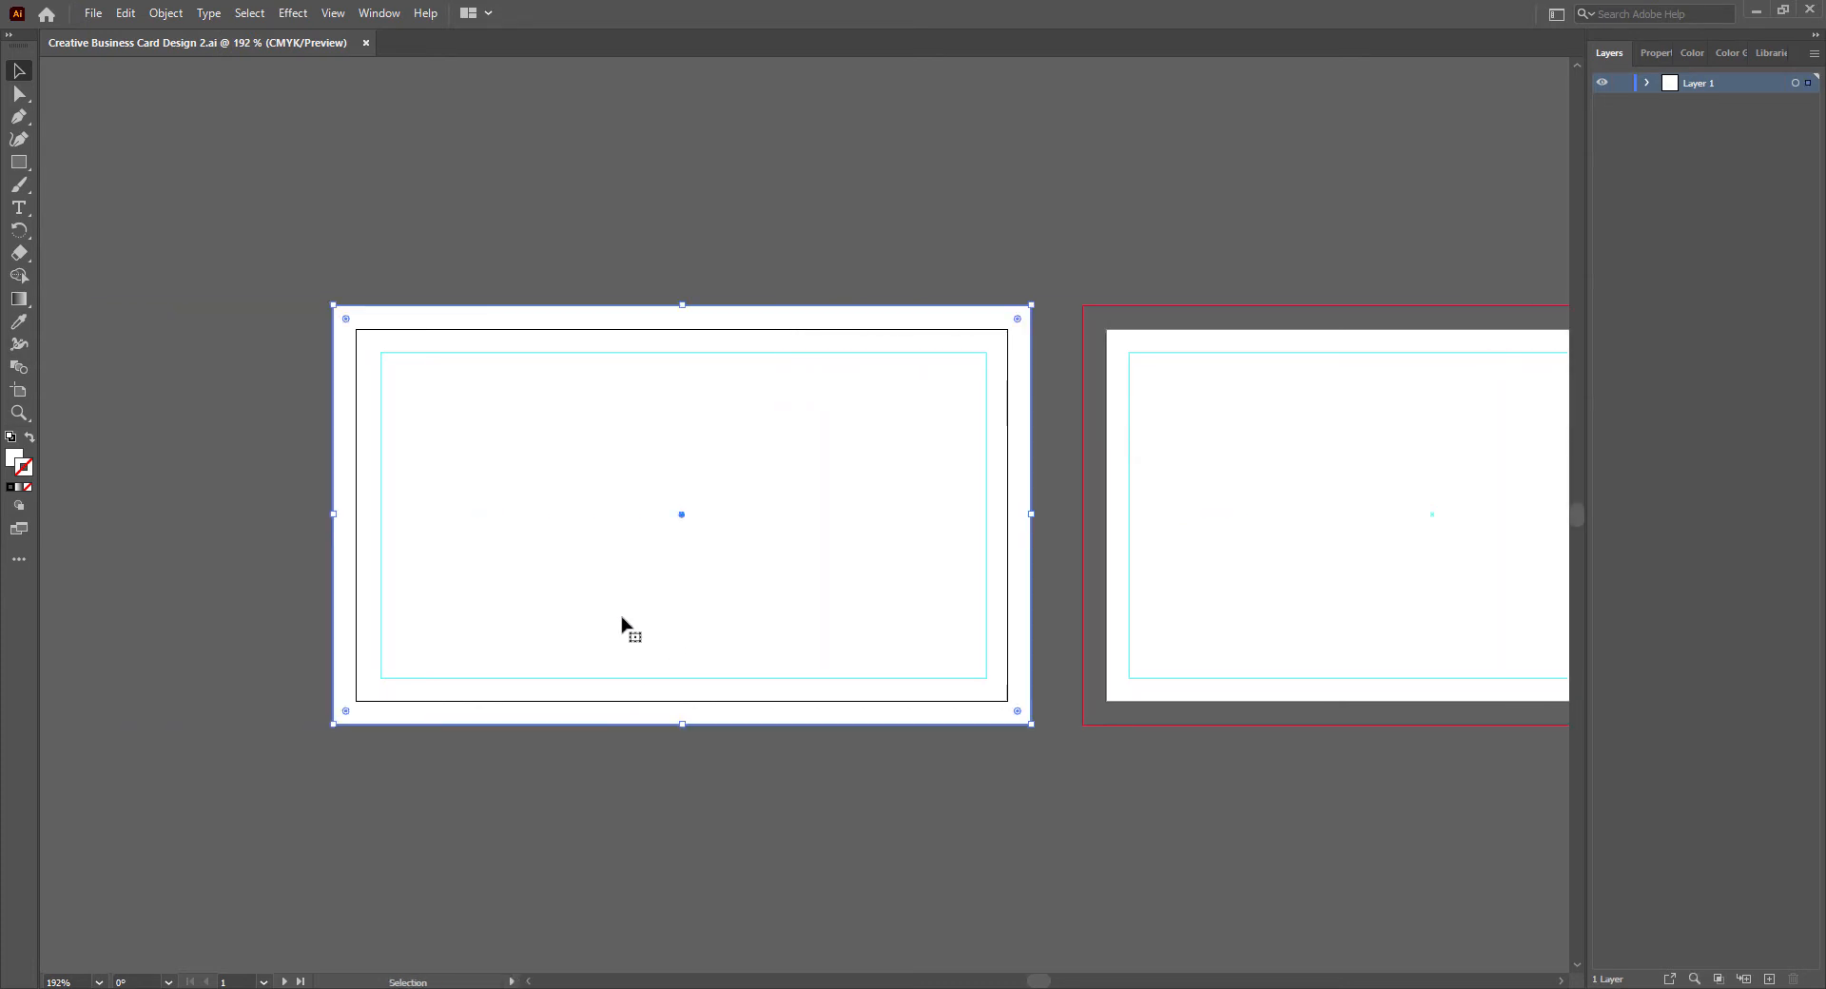
pyautogui.press('Right')
pyautogui.press('Left')
pyautogui.click(659, 784)
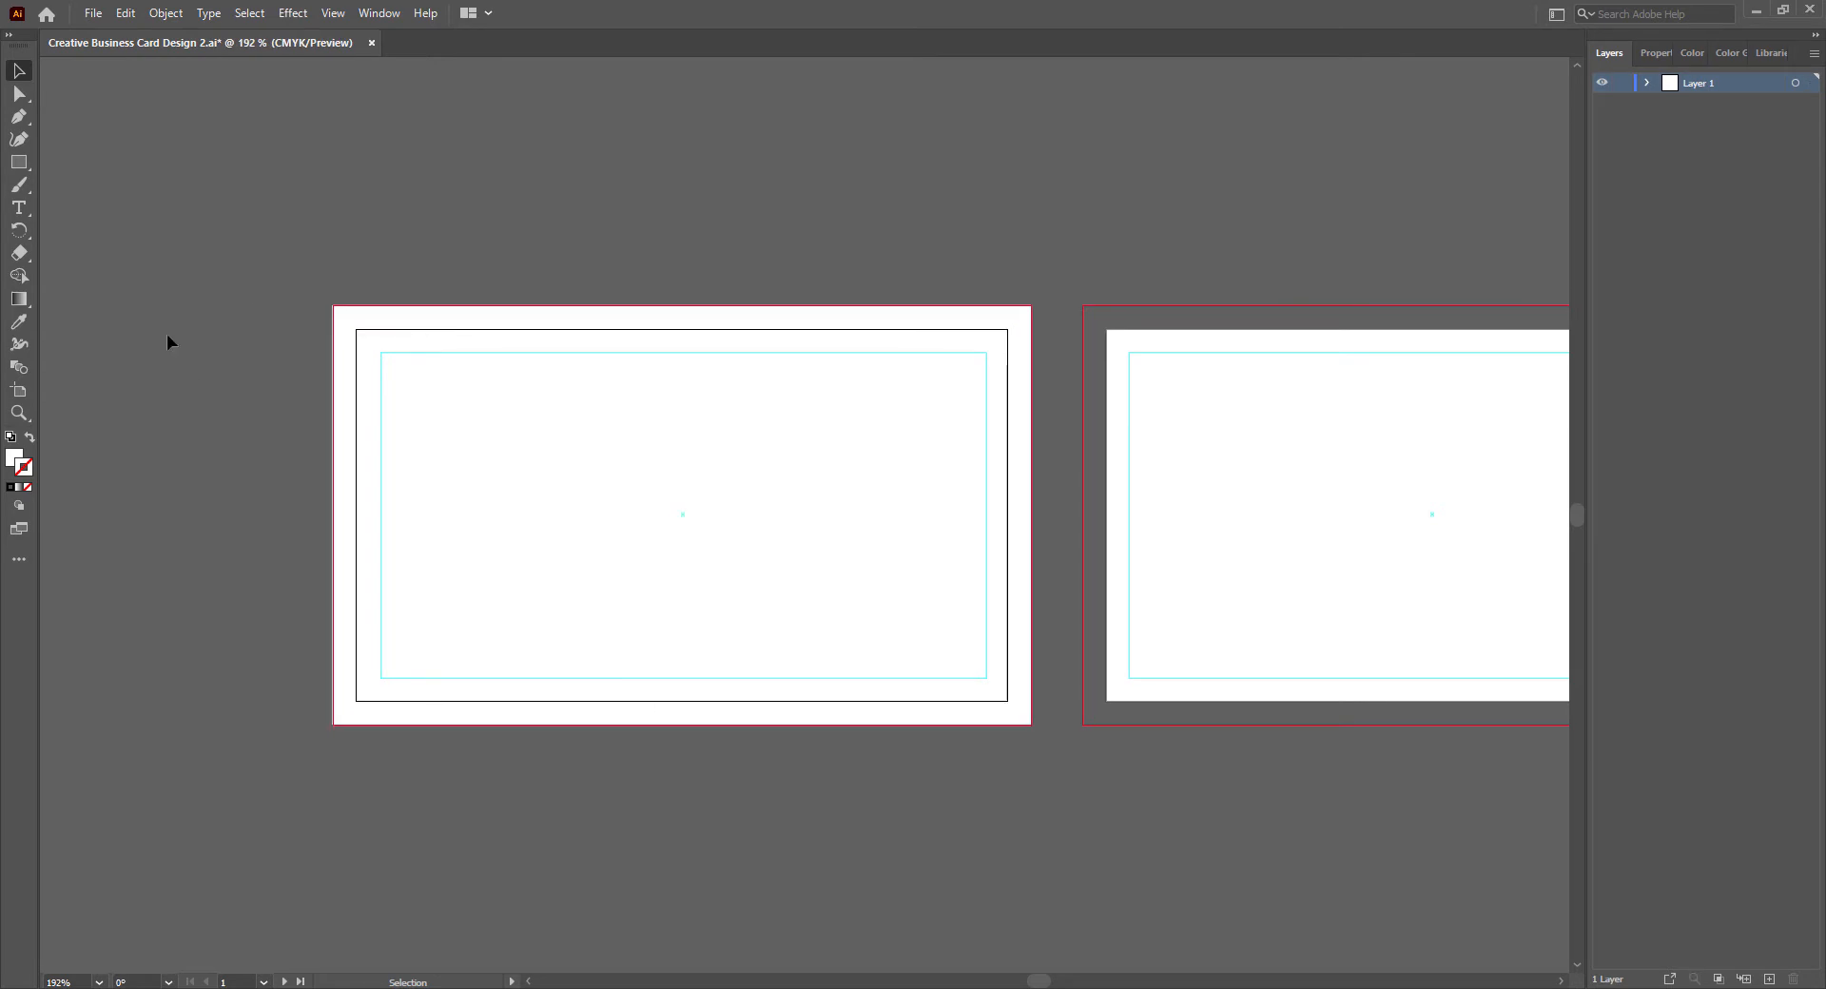
# - Draw a curved Pen path from the first card's top bleed edge through its center to the bottom bleed edge, ending in a corner point
pyautogui.click(19, 118)
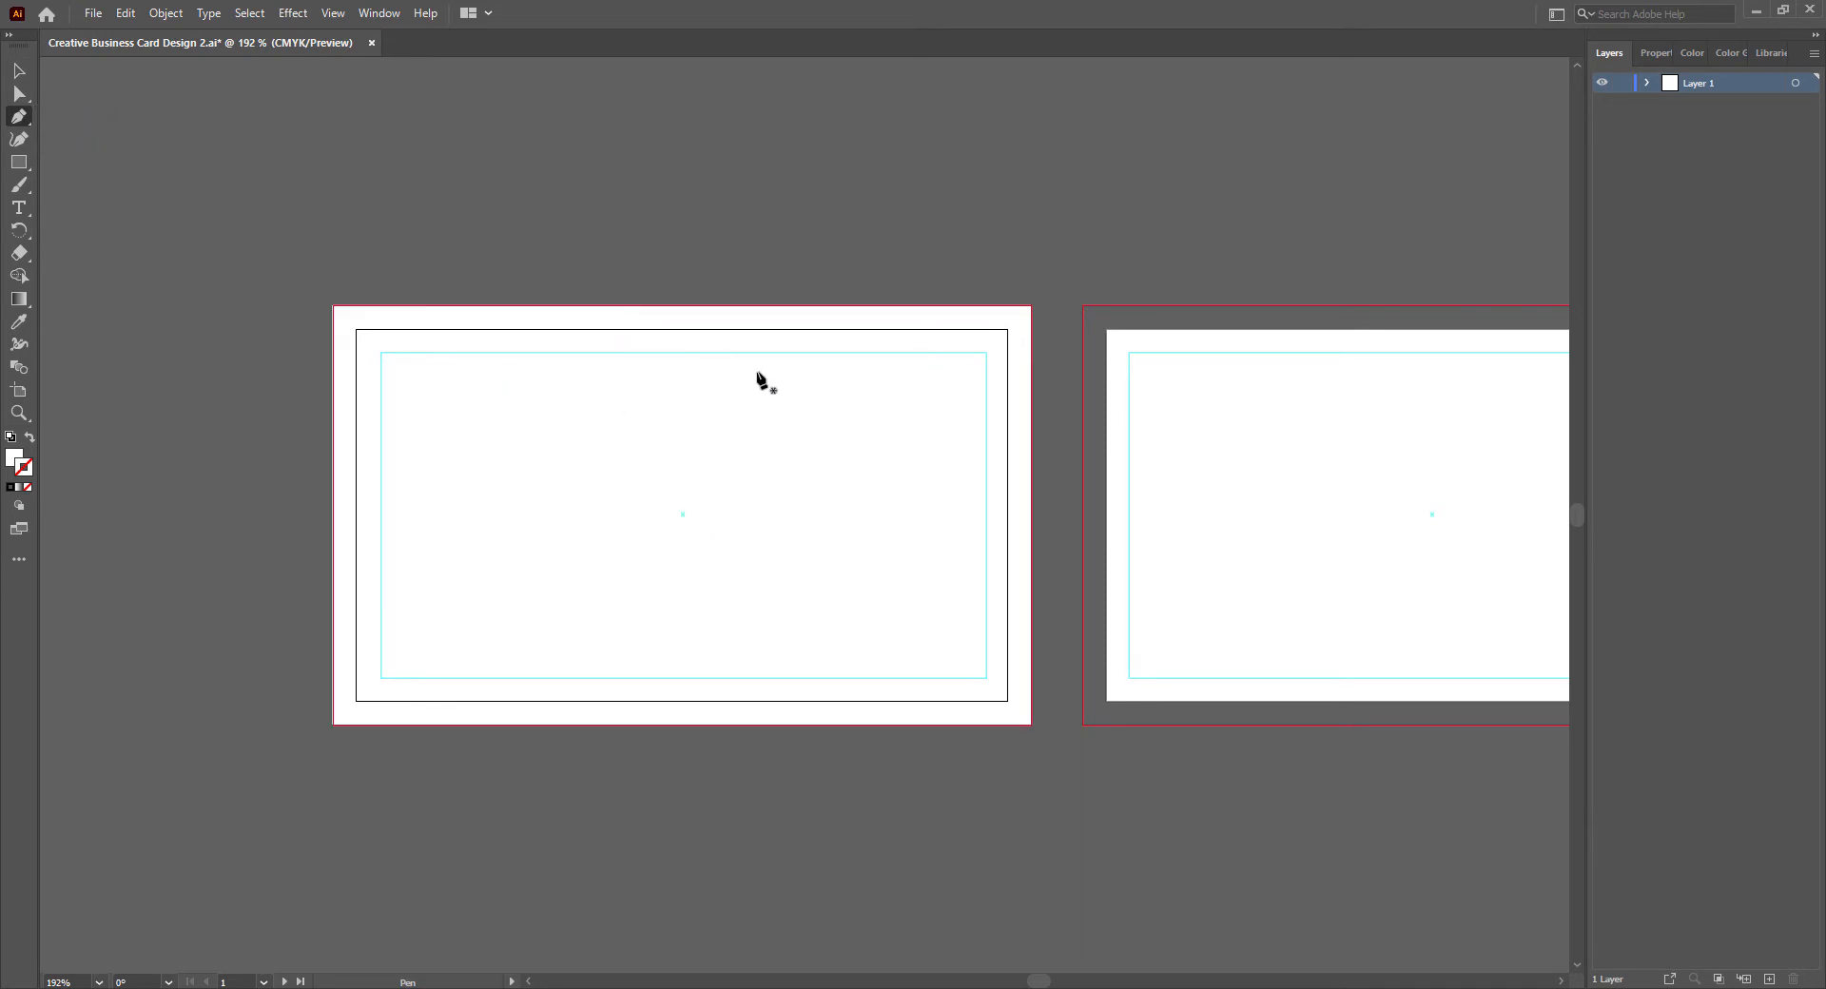
pyautogui.click(610, 305)
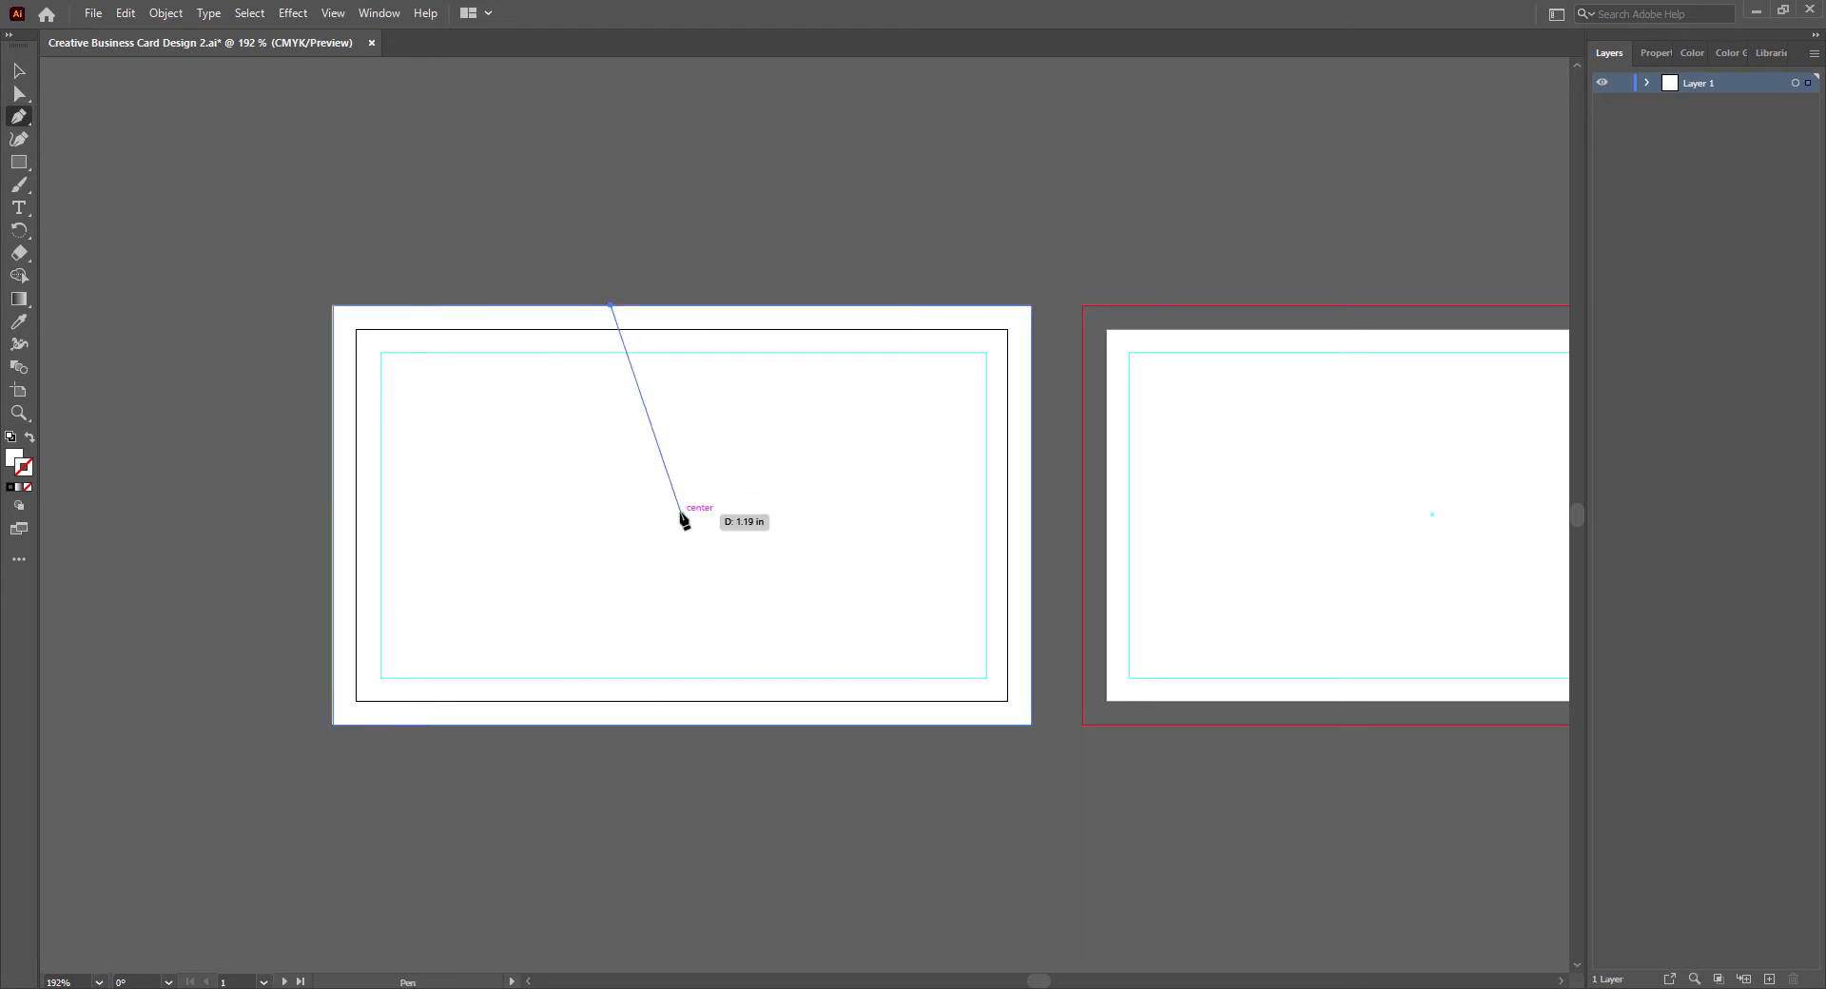
pyautogui.moveTo(682, 514); pyautogui.dragTo(624, 631)
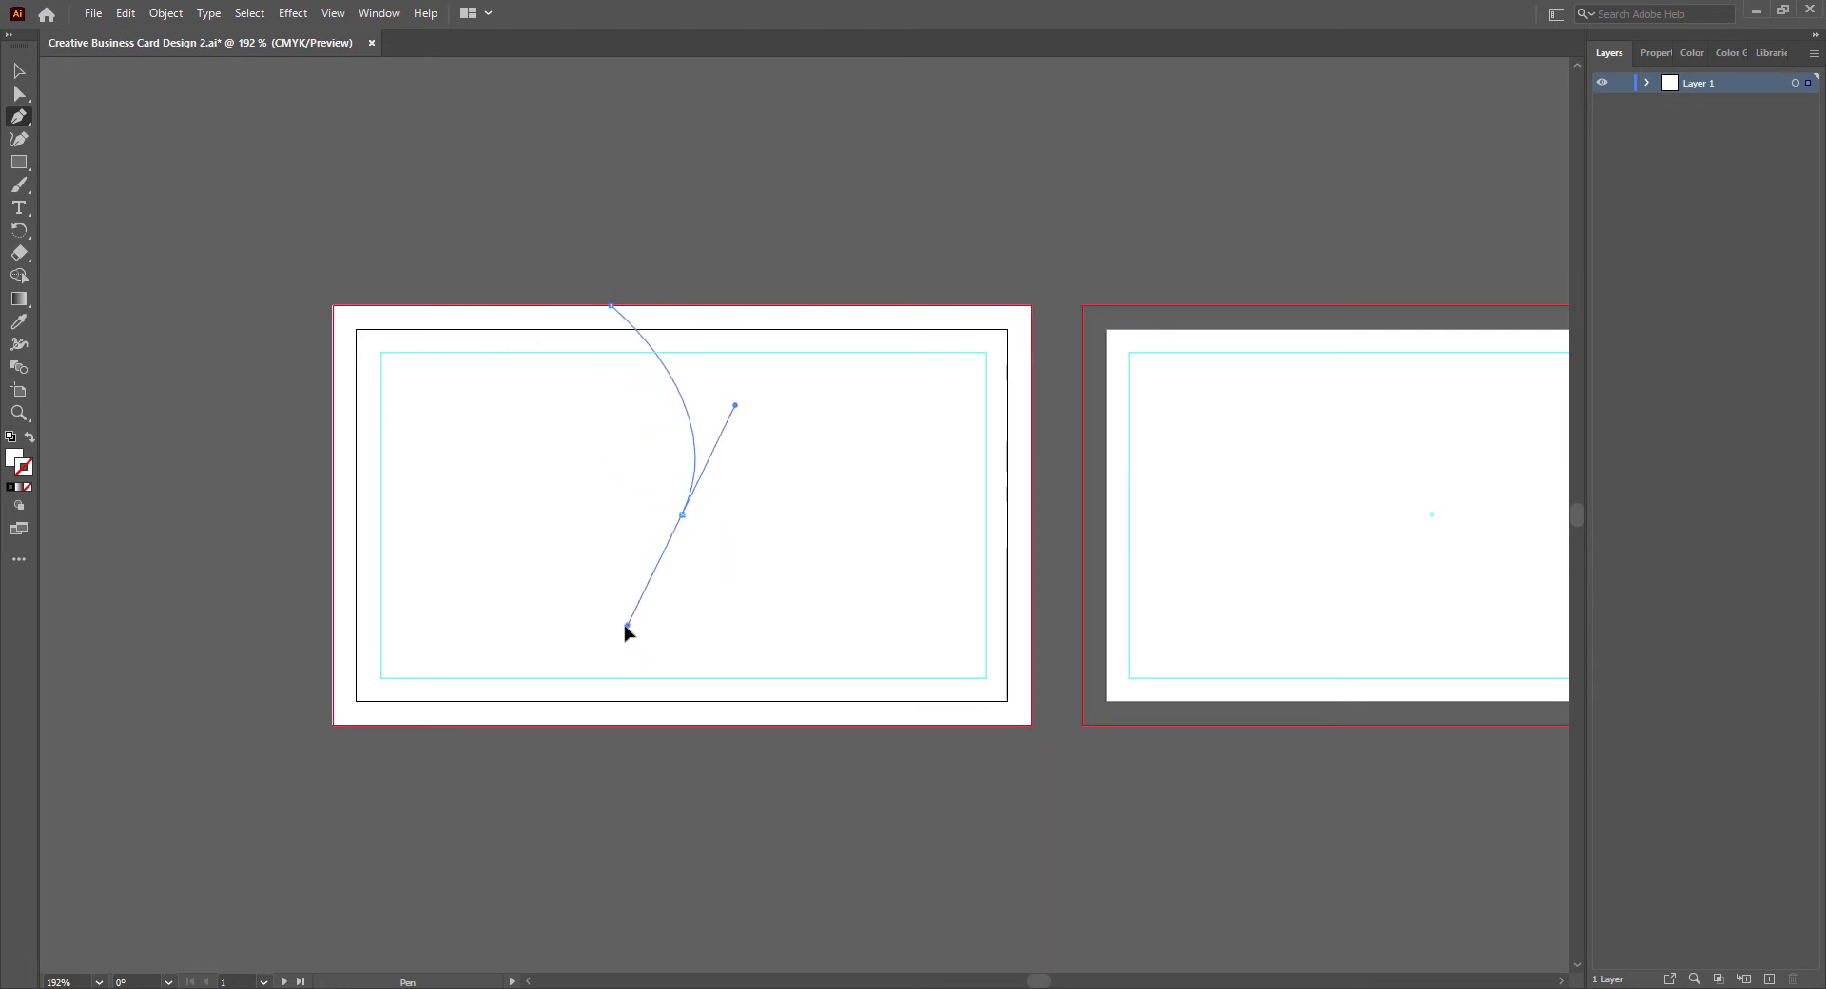
pyautogui.click(683, 514)
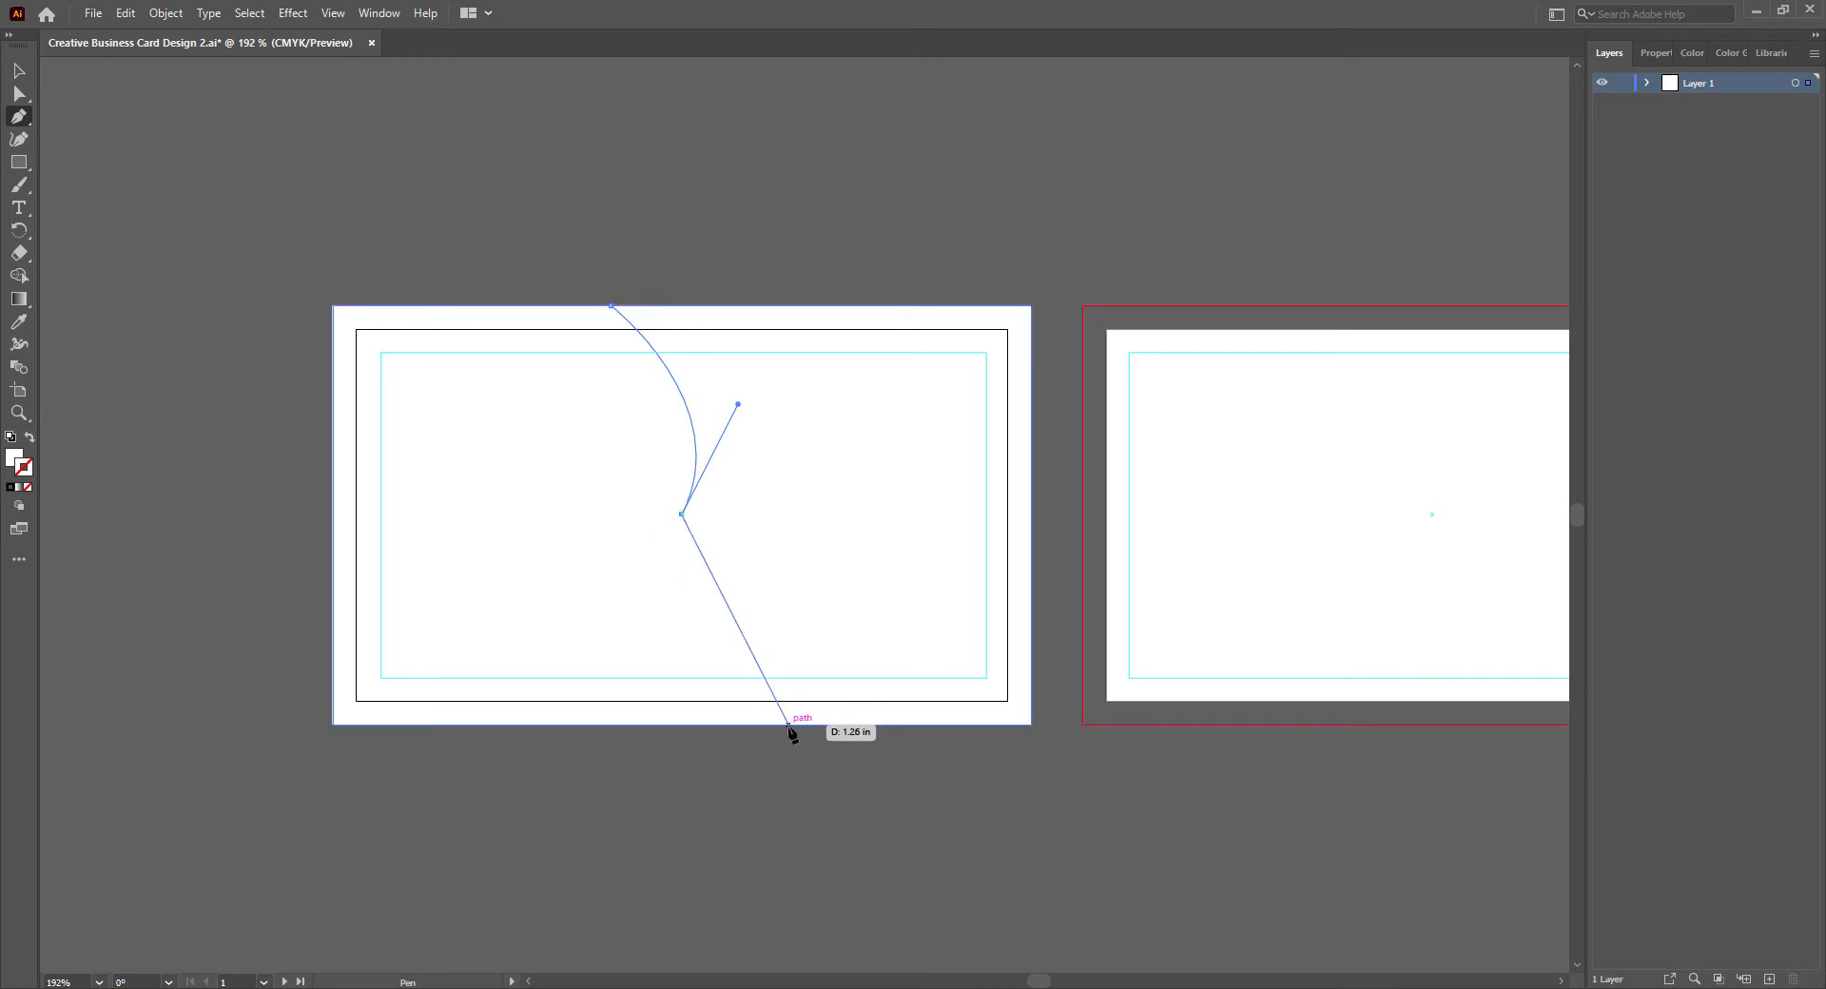
pyautogui.moveTo(789, 725)
pyautogui.mouseDown()
pyautogui.moveTo(906, 826)
pyautogui.moveTo(883, 820)
pyautogui.mouseUp()
pyautogui.hotkey('ctrl', 'z')
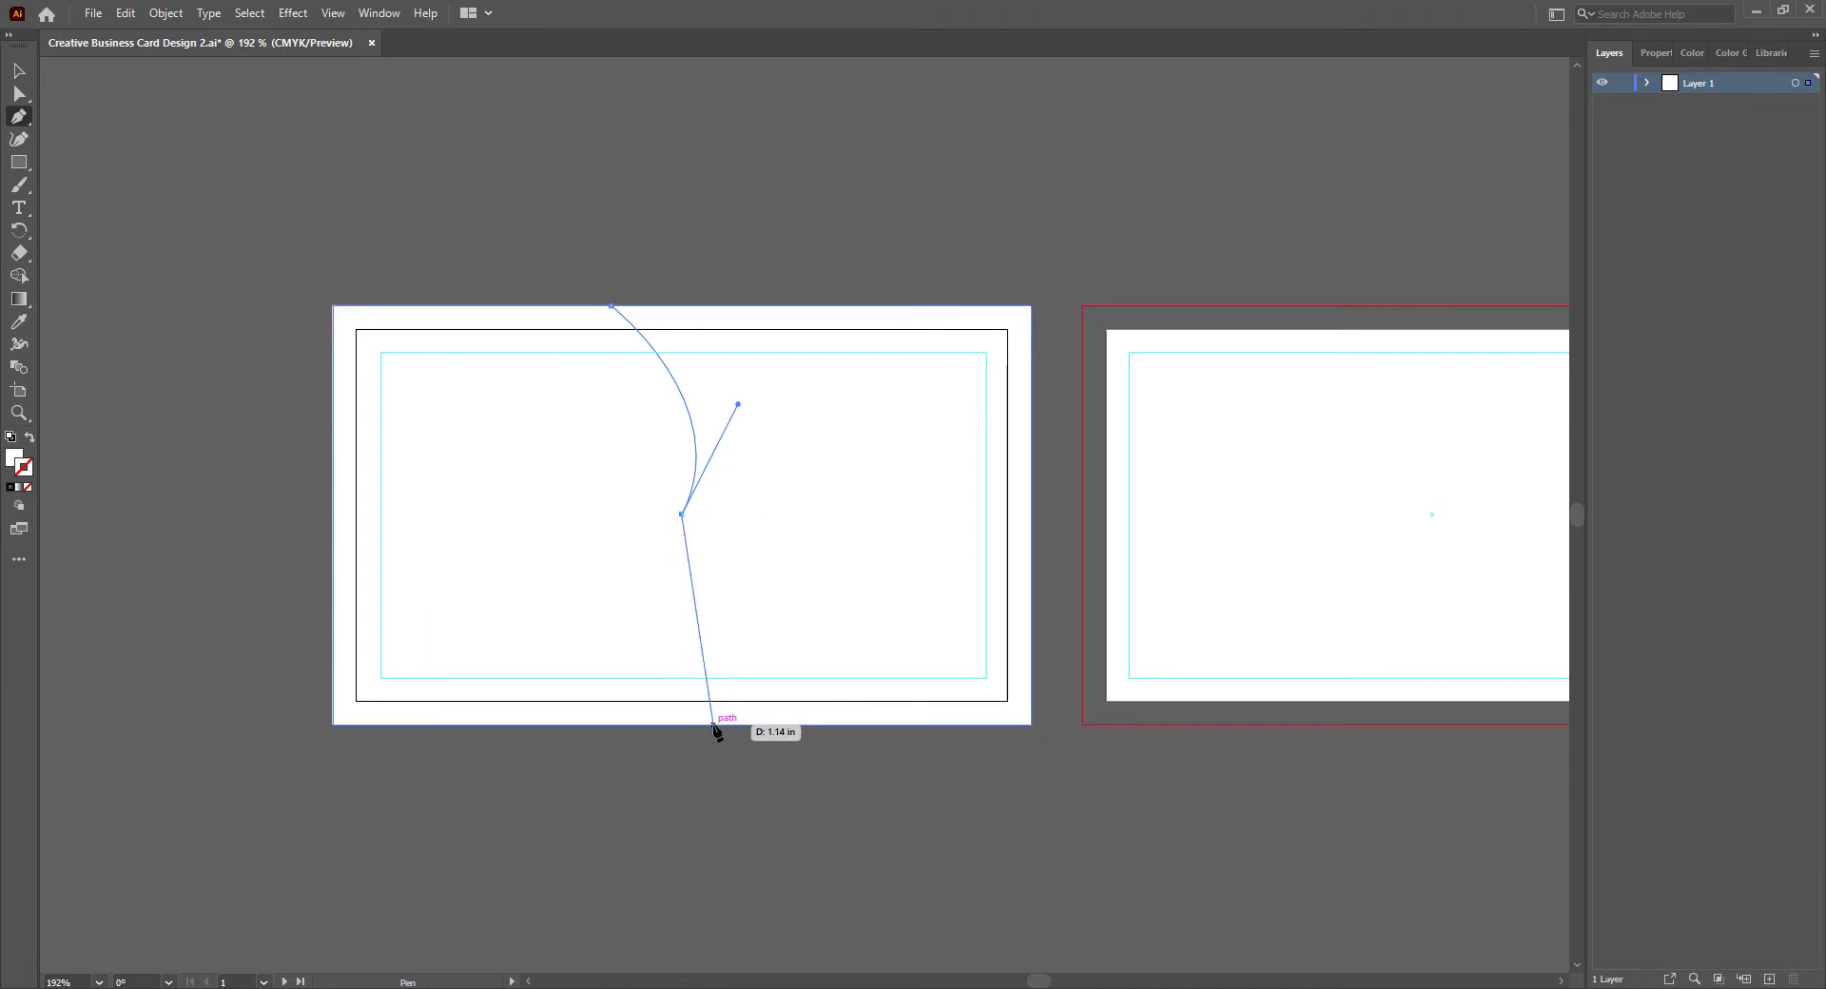
pyautogui.moveTo(714, 726); pyautogui.dragTo(765, 878)
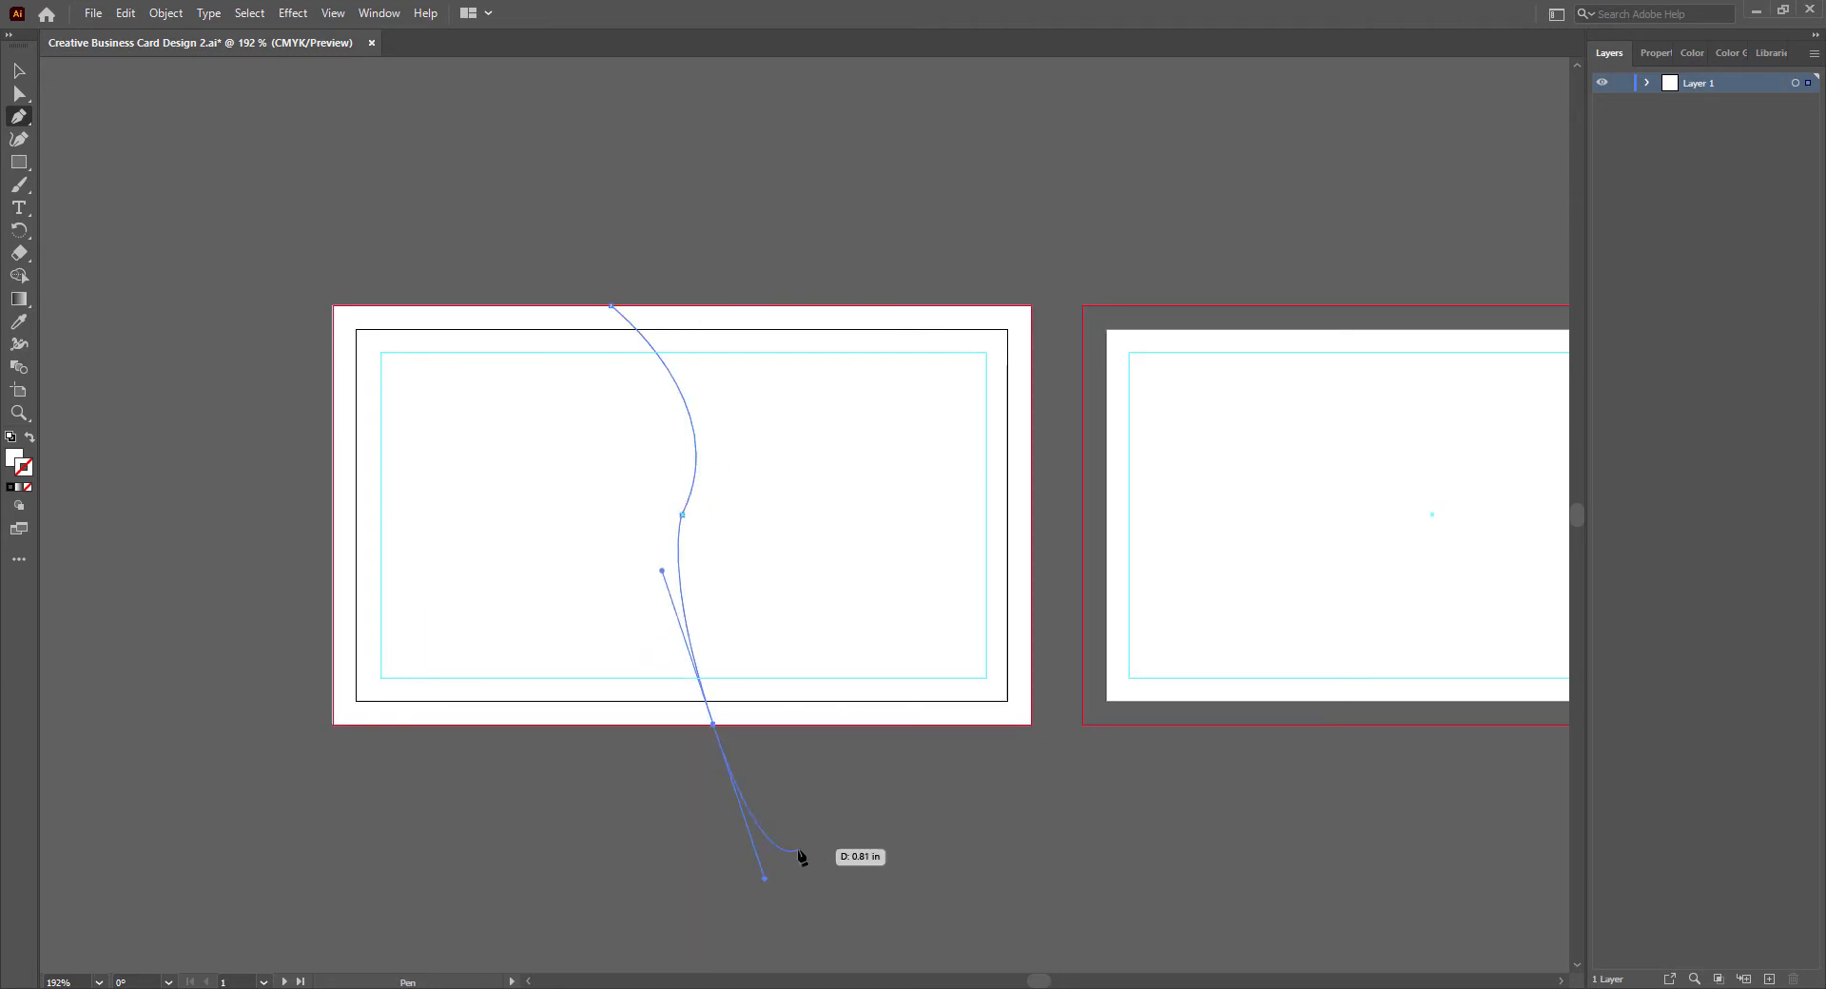
pyautogui.click(714, 726)
# - Close the curved path through the bottom-right and top-right bleed corners, covering the card's right half
pyautogui.click(1031, 725)
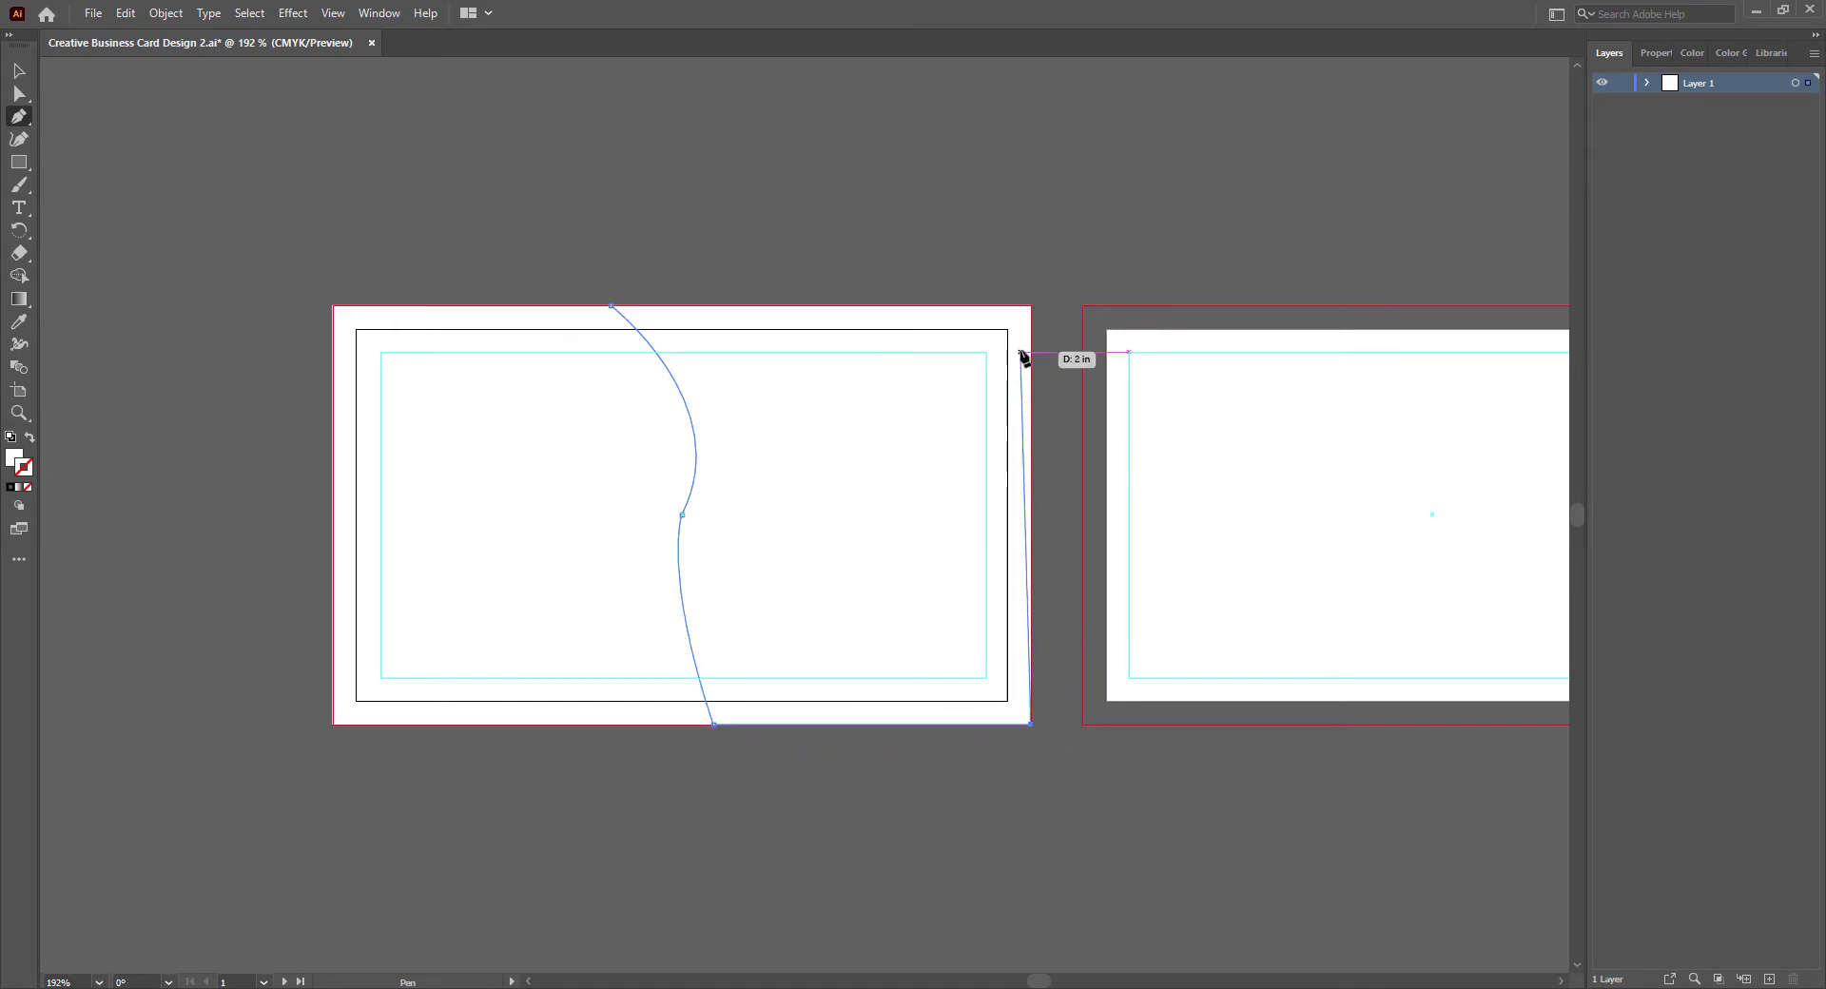
pyautogui.click(1031, 306)
pyautogui.click(612, 306)
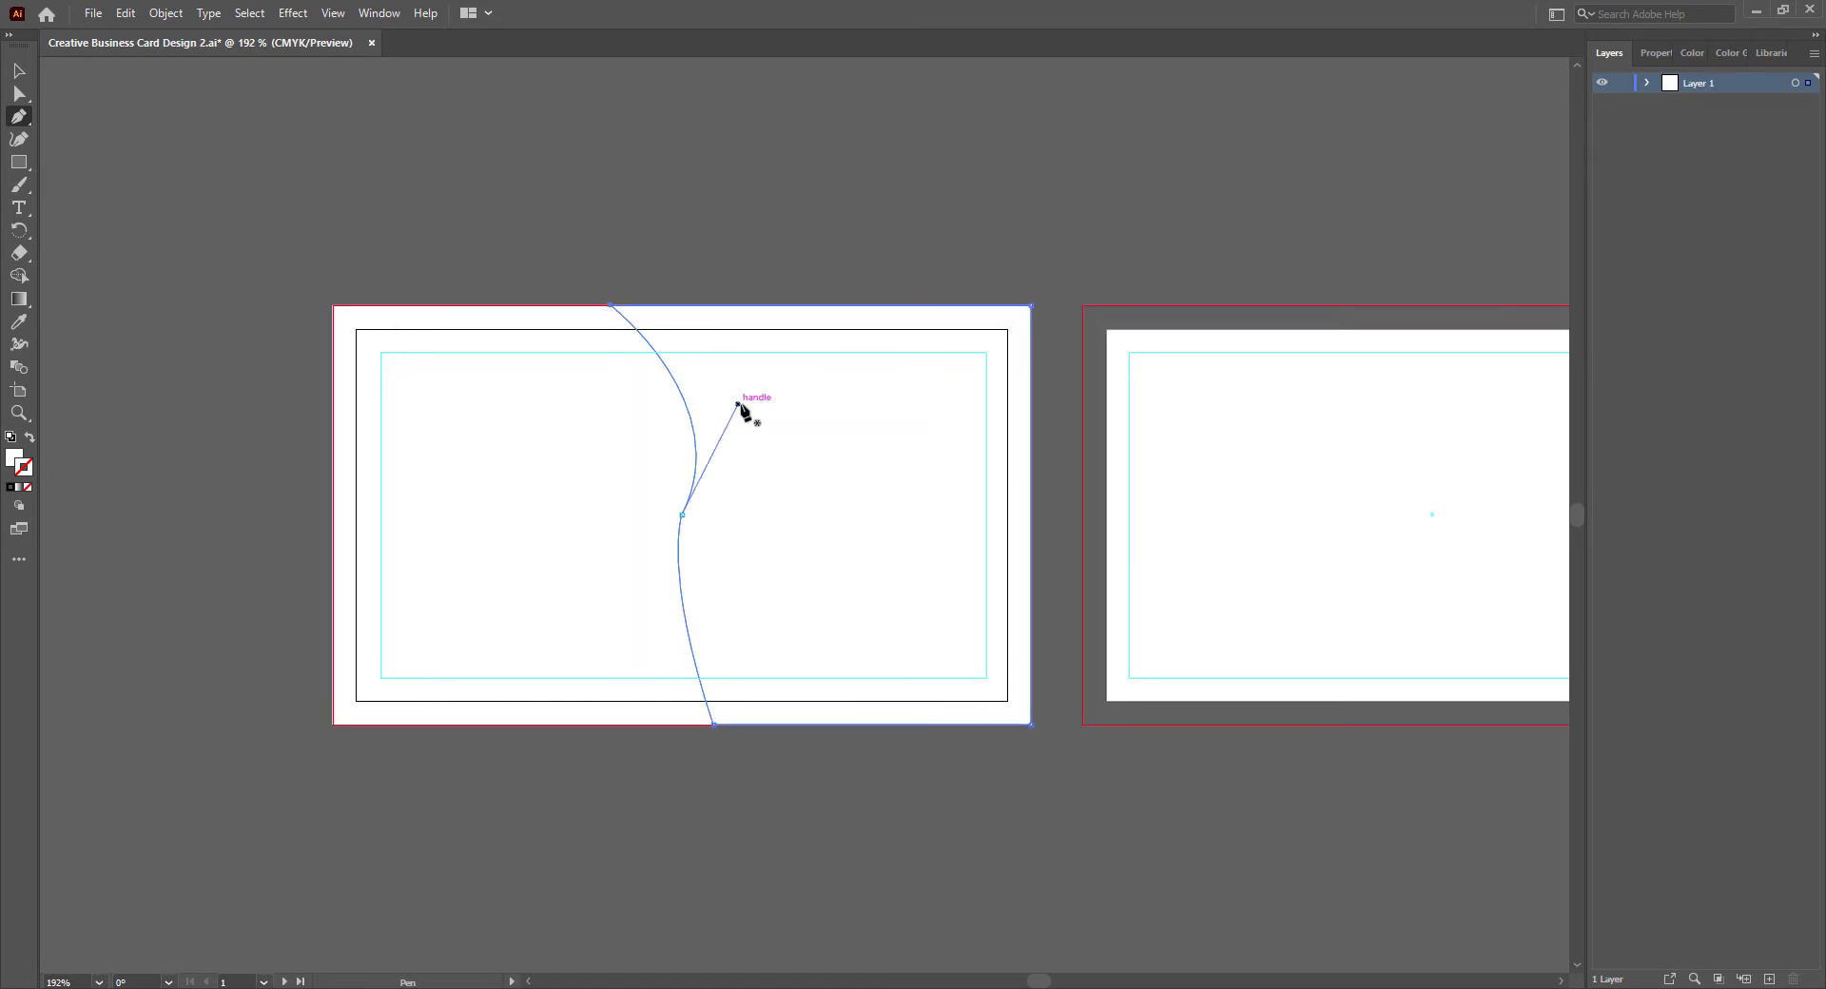
# - Reshape the shape's curved edge into a smoother S by adjusting the direction handles at its center and bottom anchors
pyautogui.click(19, 93)
pyautogui.moveTo(738, 404); pyautogui.dragTo(714, 331)
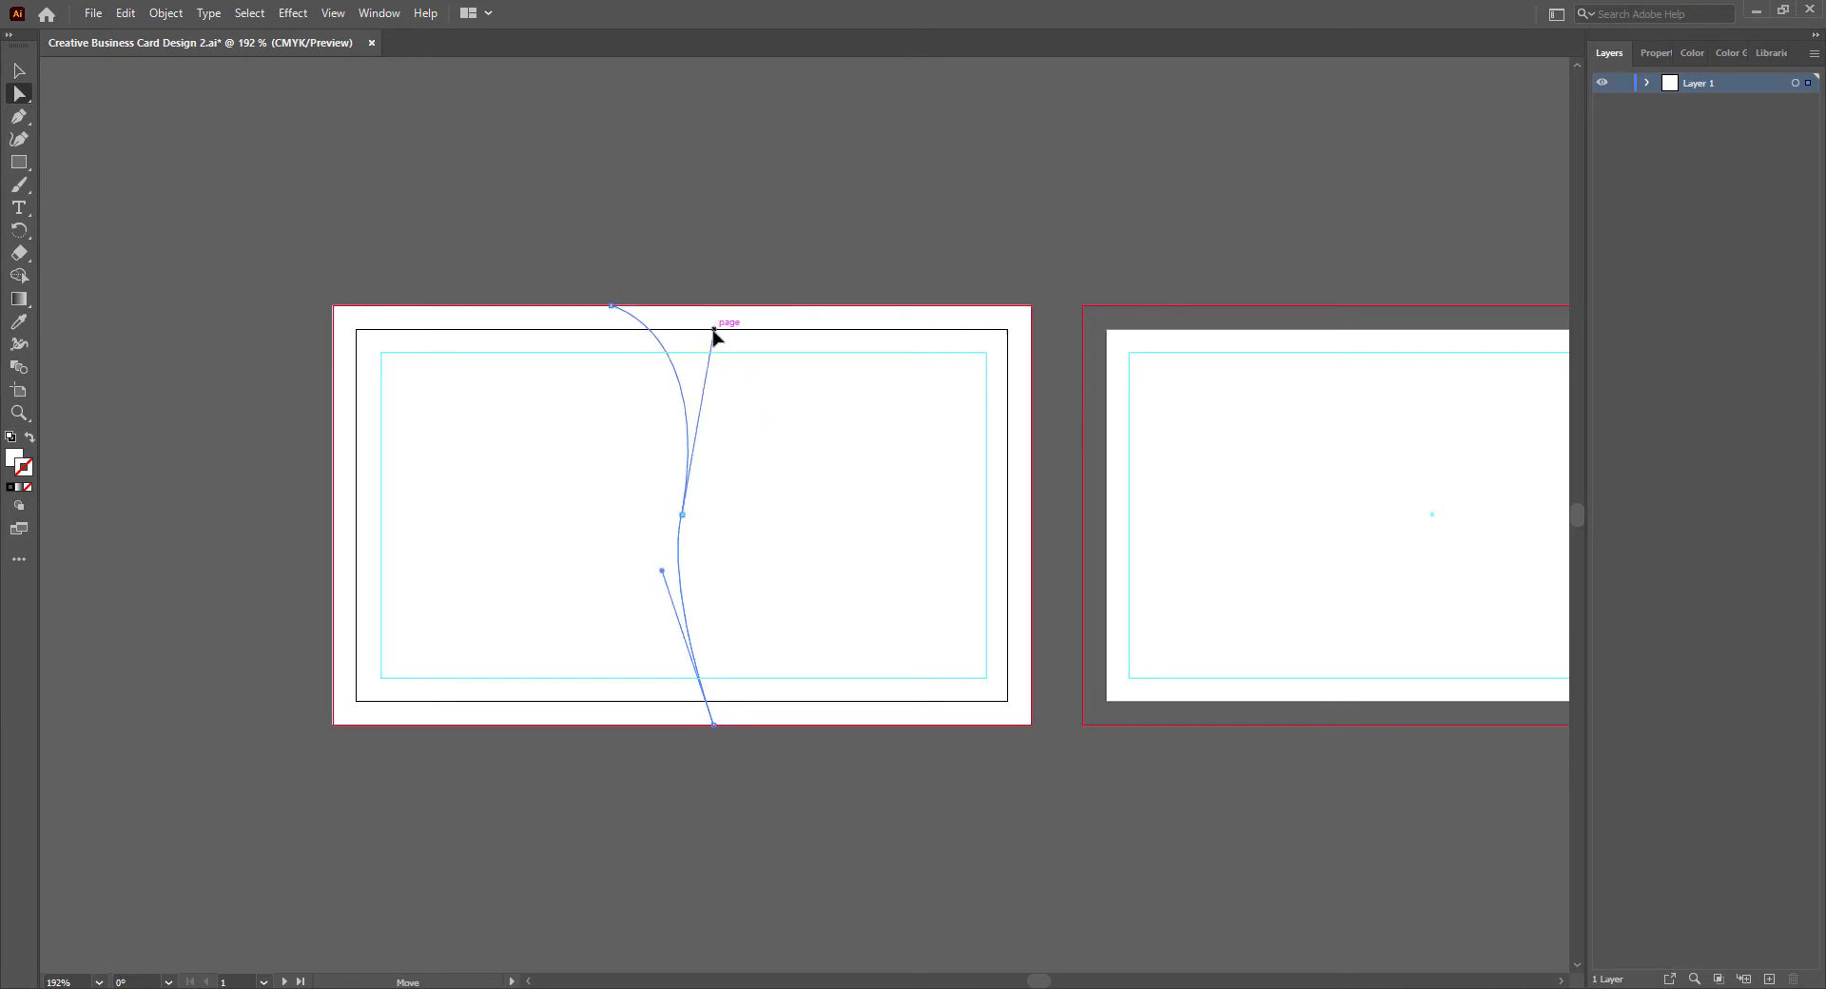
pyautogui.click(713, 725)
pyautogui.moveTo(662, 571); pyautogui.dragTo(606, 670)
pyautogui.click(683, 515)
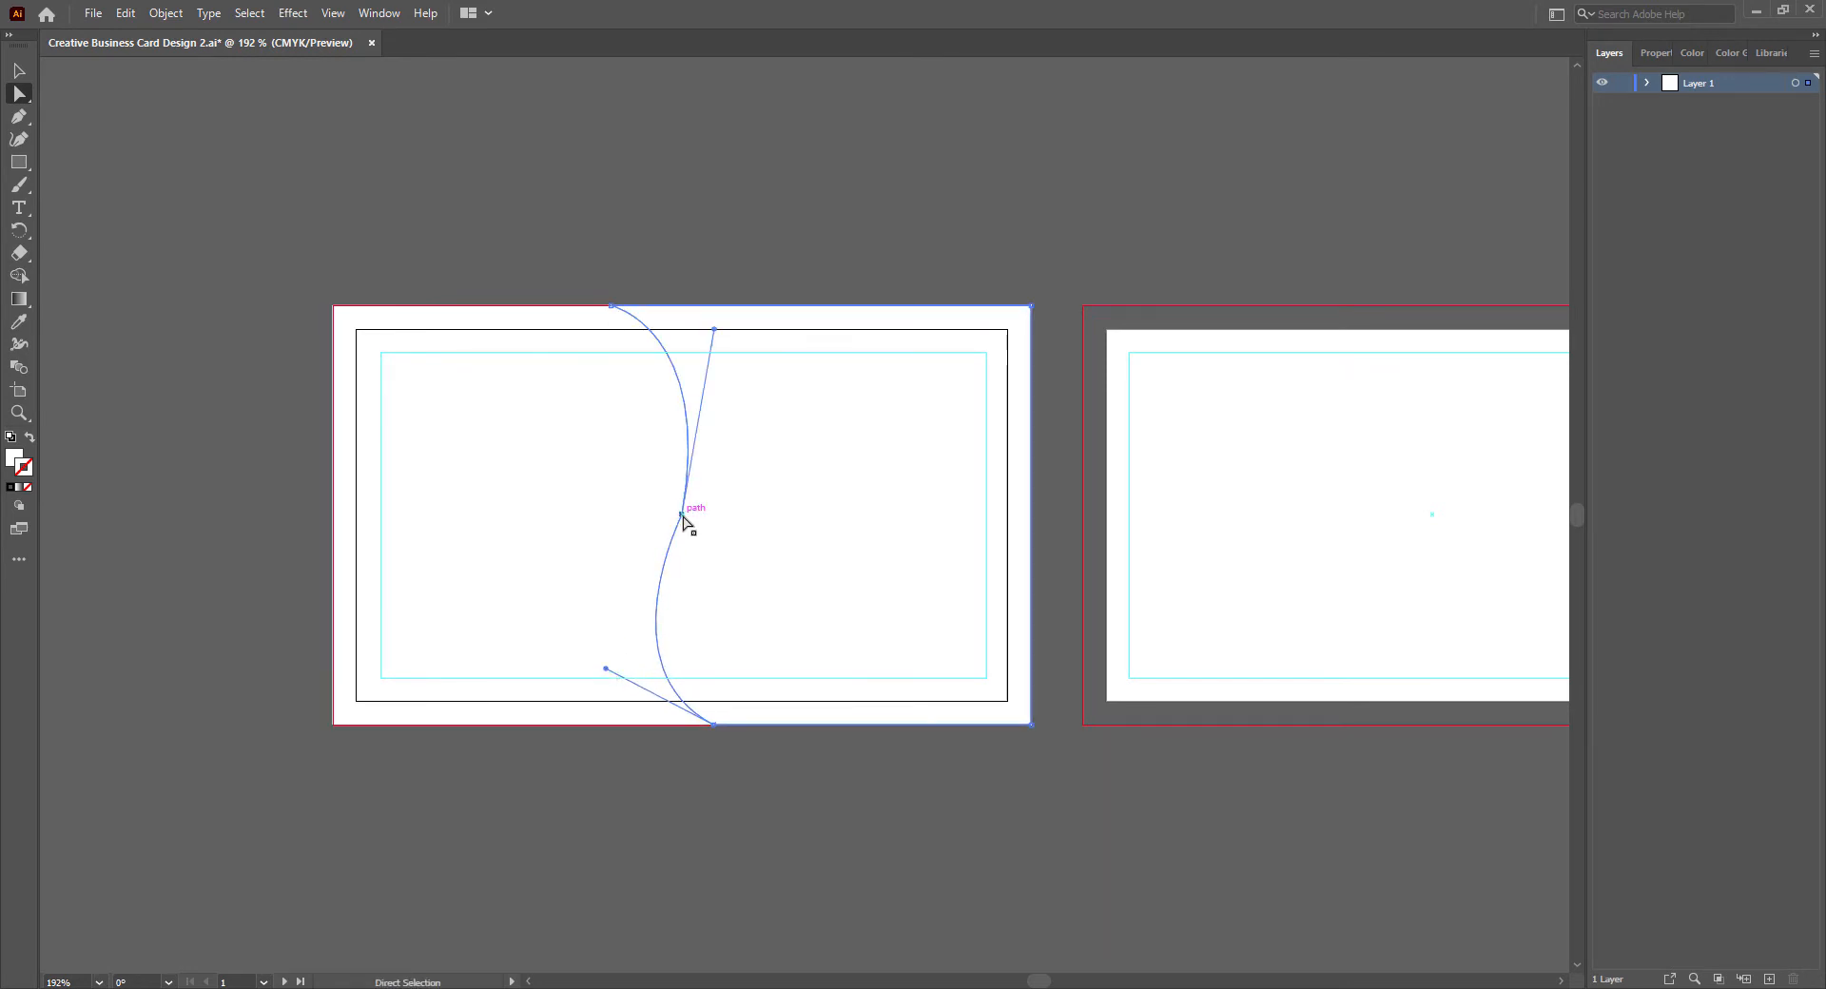
pyautogui.moveTo(718, 335); pyautogui.dragTo(776, 367)
# - Shift the curve's top anchor left and bottom anchor right along the bleed edges, and steepen the center anchor's upper handle
pyautogui.click(612, 306)
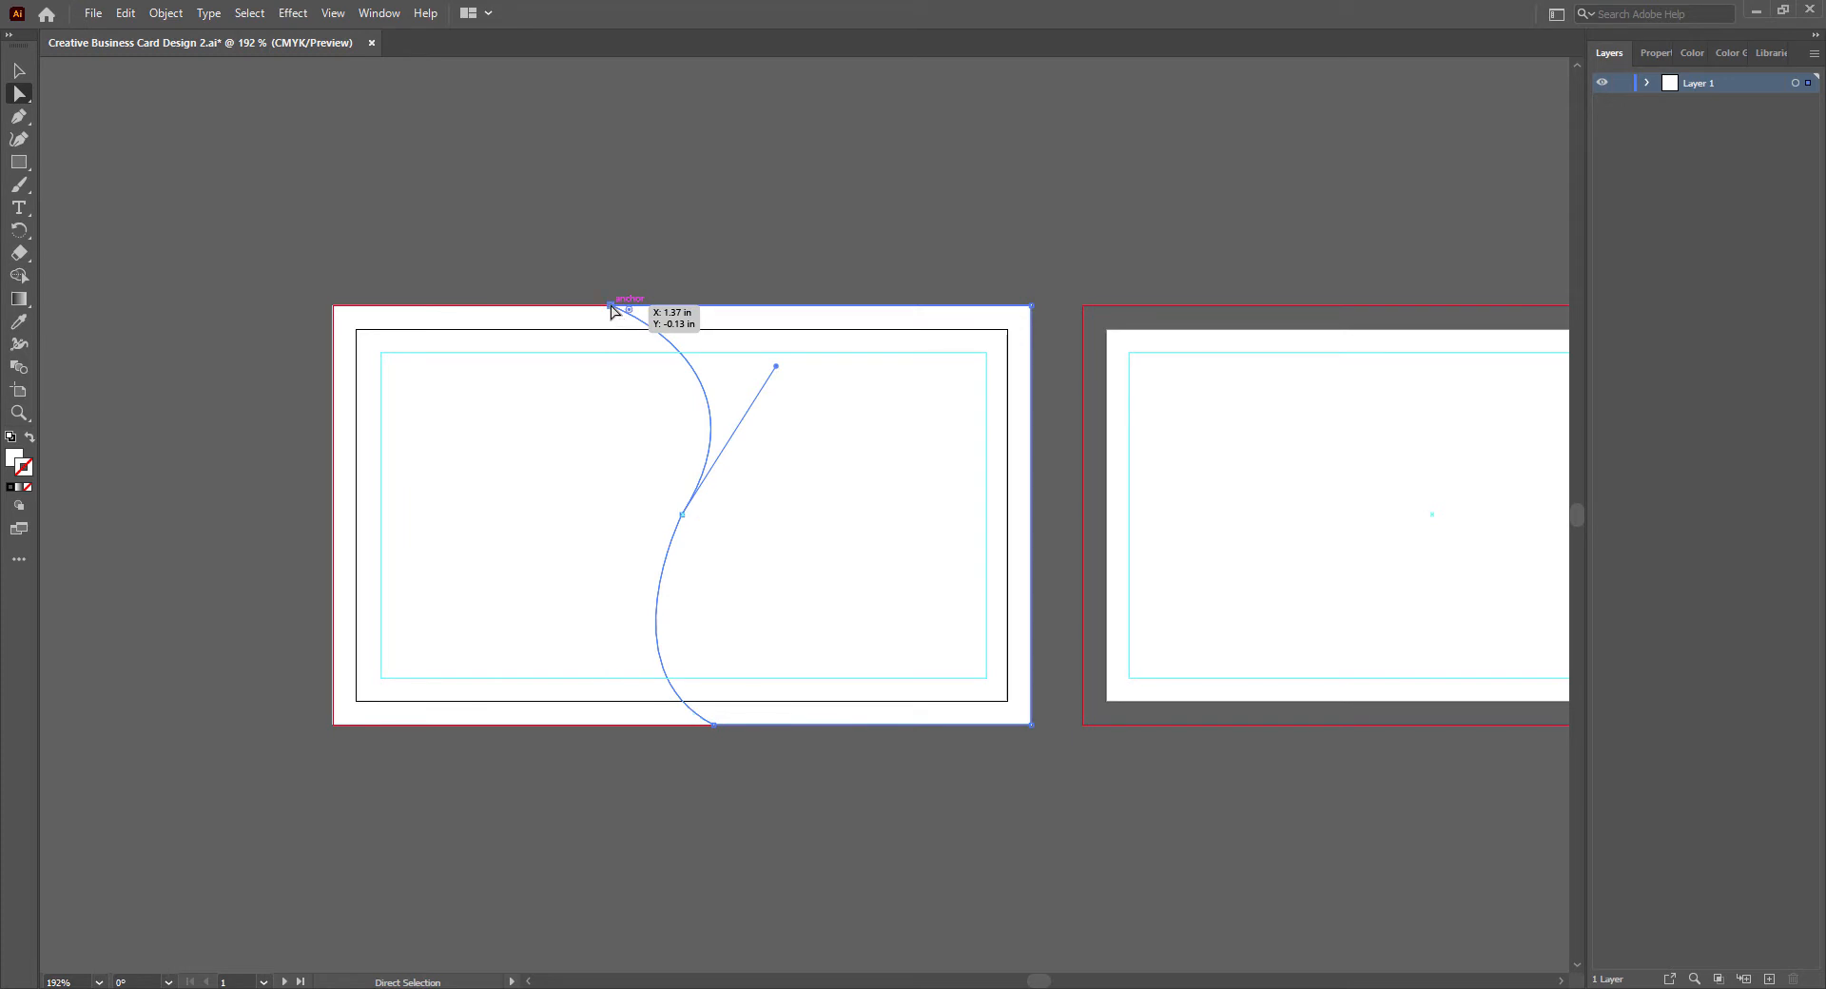
pyautogui.moveTo(612, 306); pyautogui.dragTo(546, 309)
pyautogui.moveTo(718, 725); pyautogui.dragTo(758, 725)
pyautogui.click(682, 515)
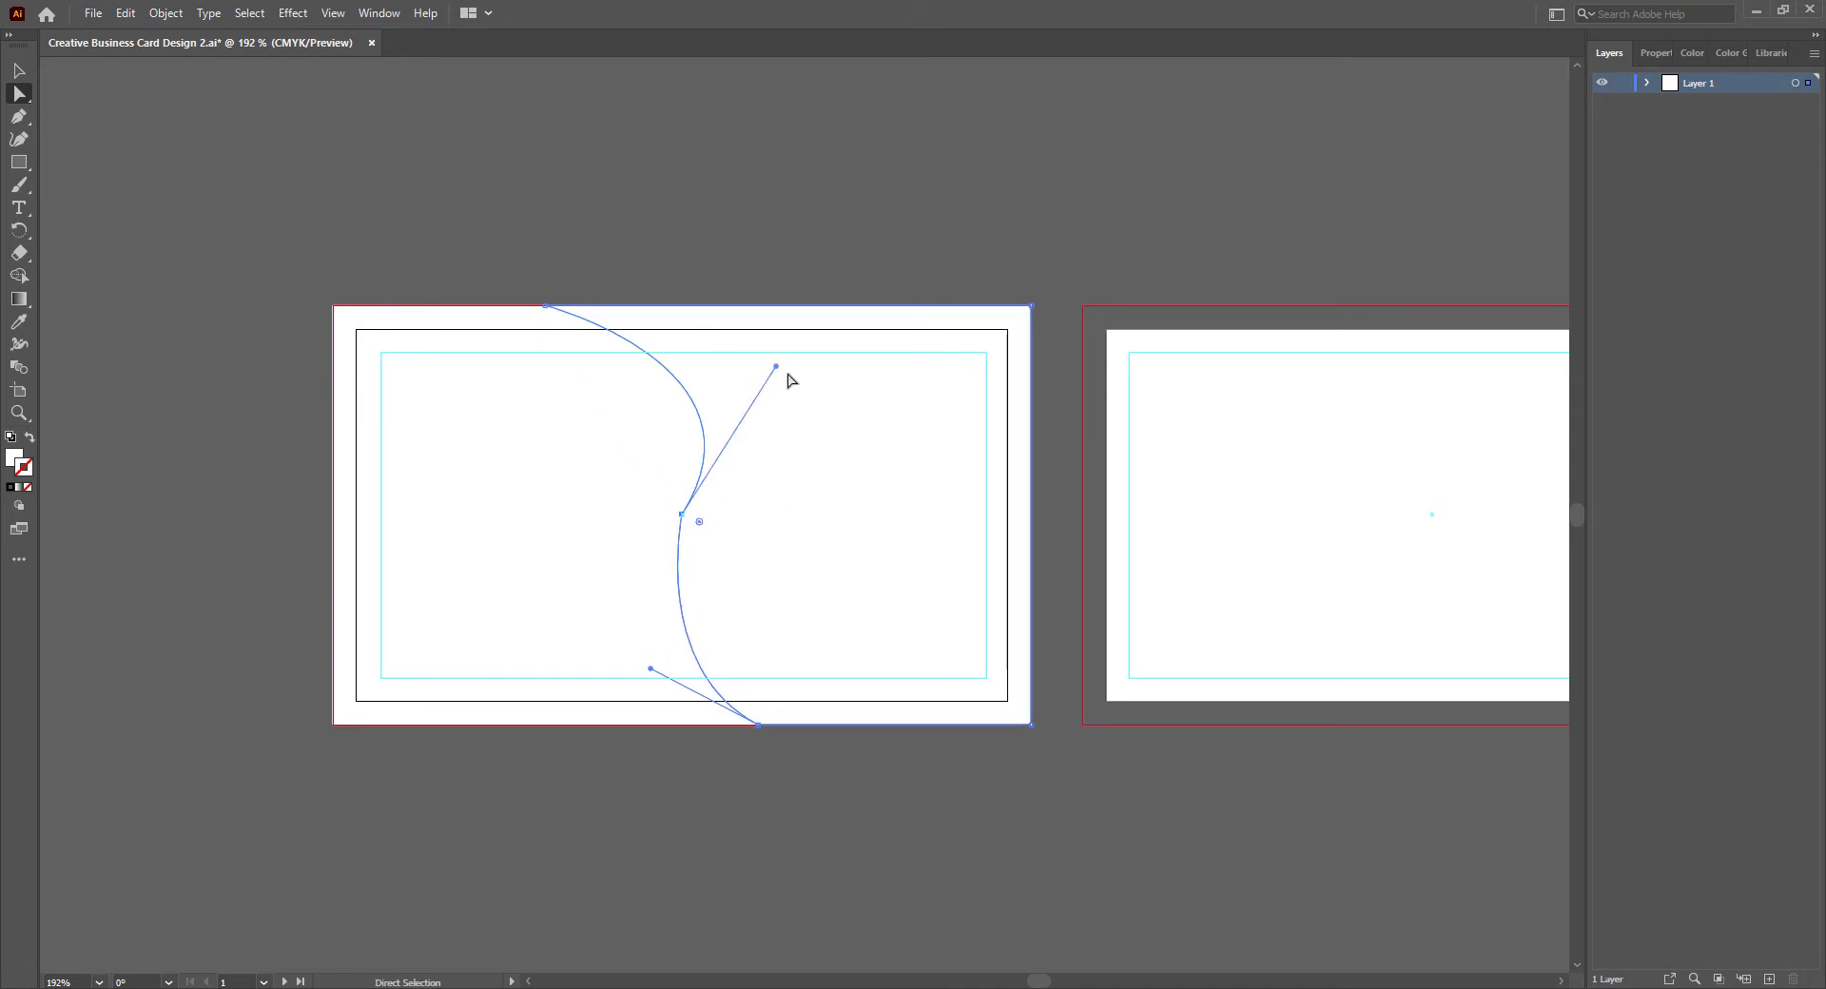
pyautogui.moveTo(776, 366); pyautogui.dragTo(736, 314)
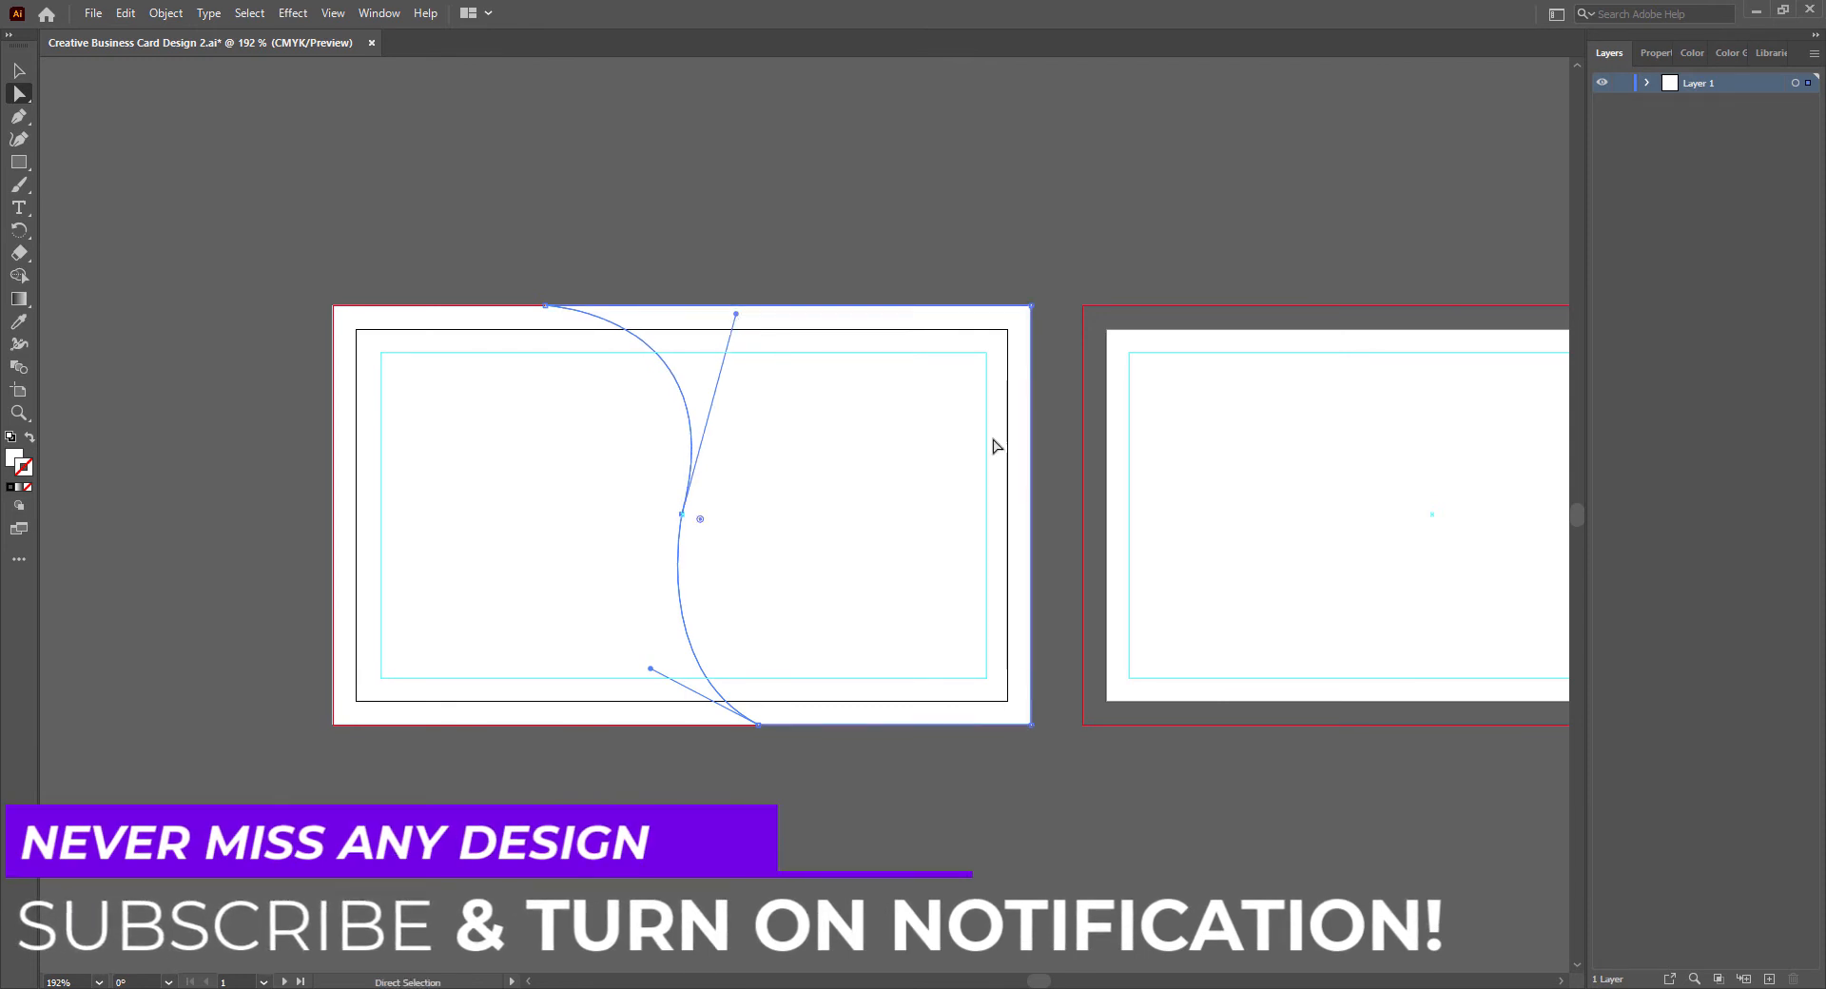
pyautogui.click(435, 380)
# - Fill the curved shape with the dark teal color 005E55
pyautogui.doubleClick(15, 459)
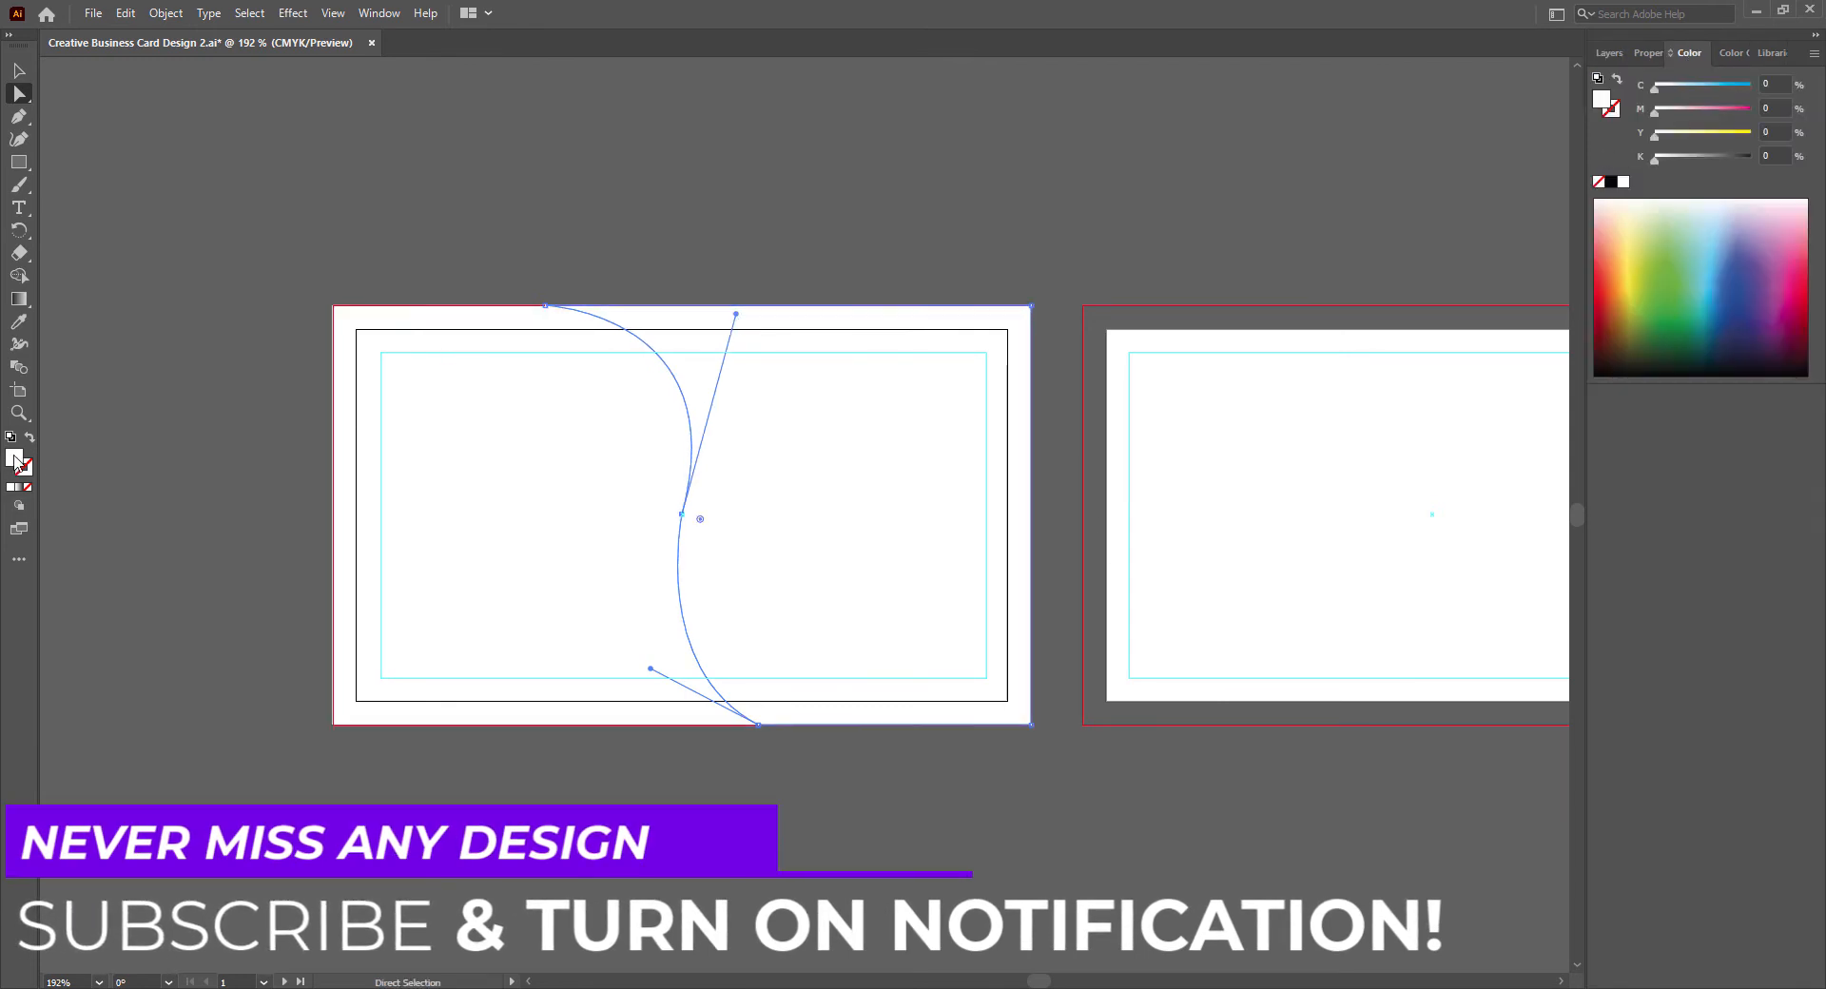
pyautogui.click(908, 459)
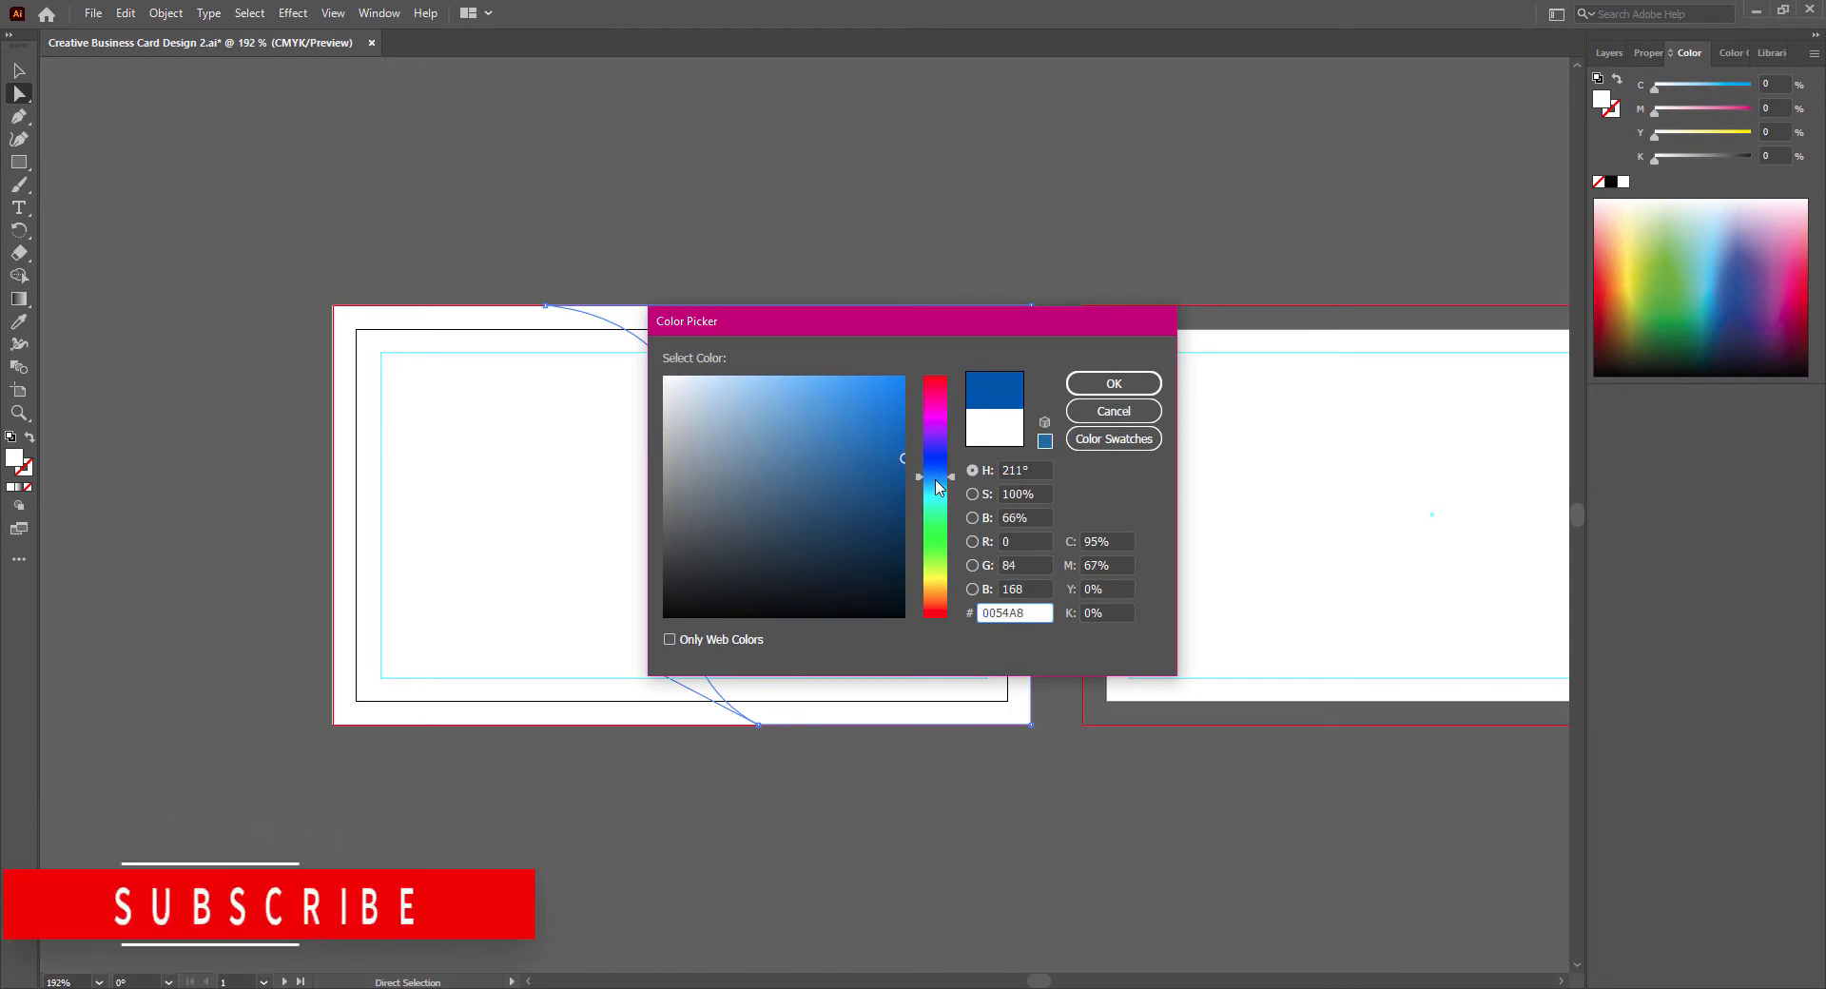
pyautogui.click(937, 512)
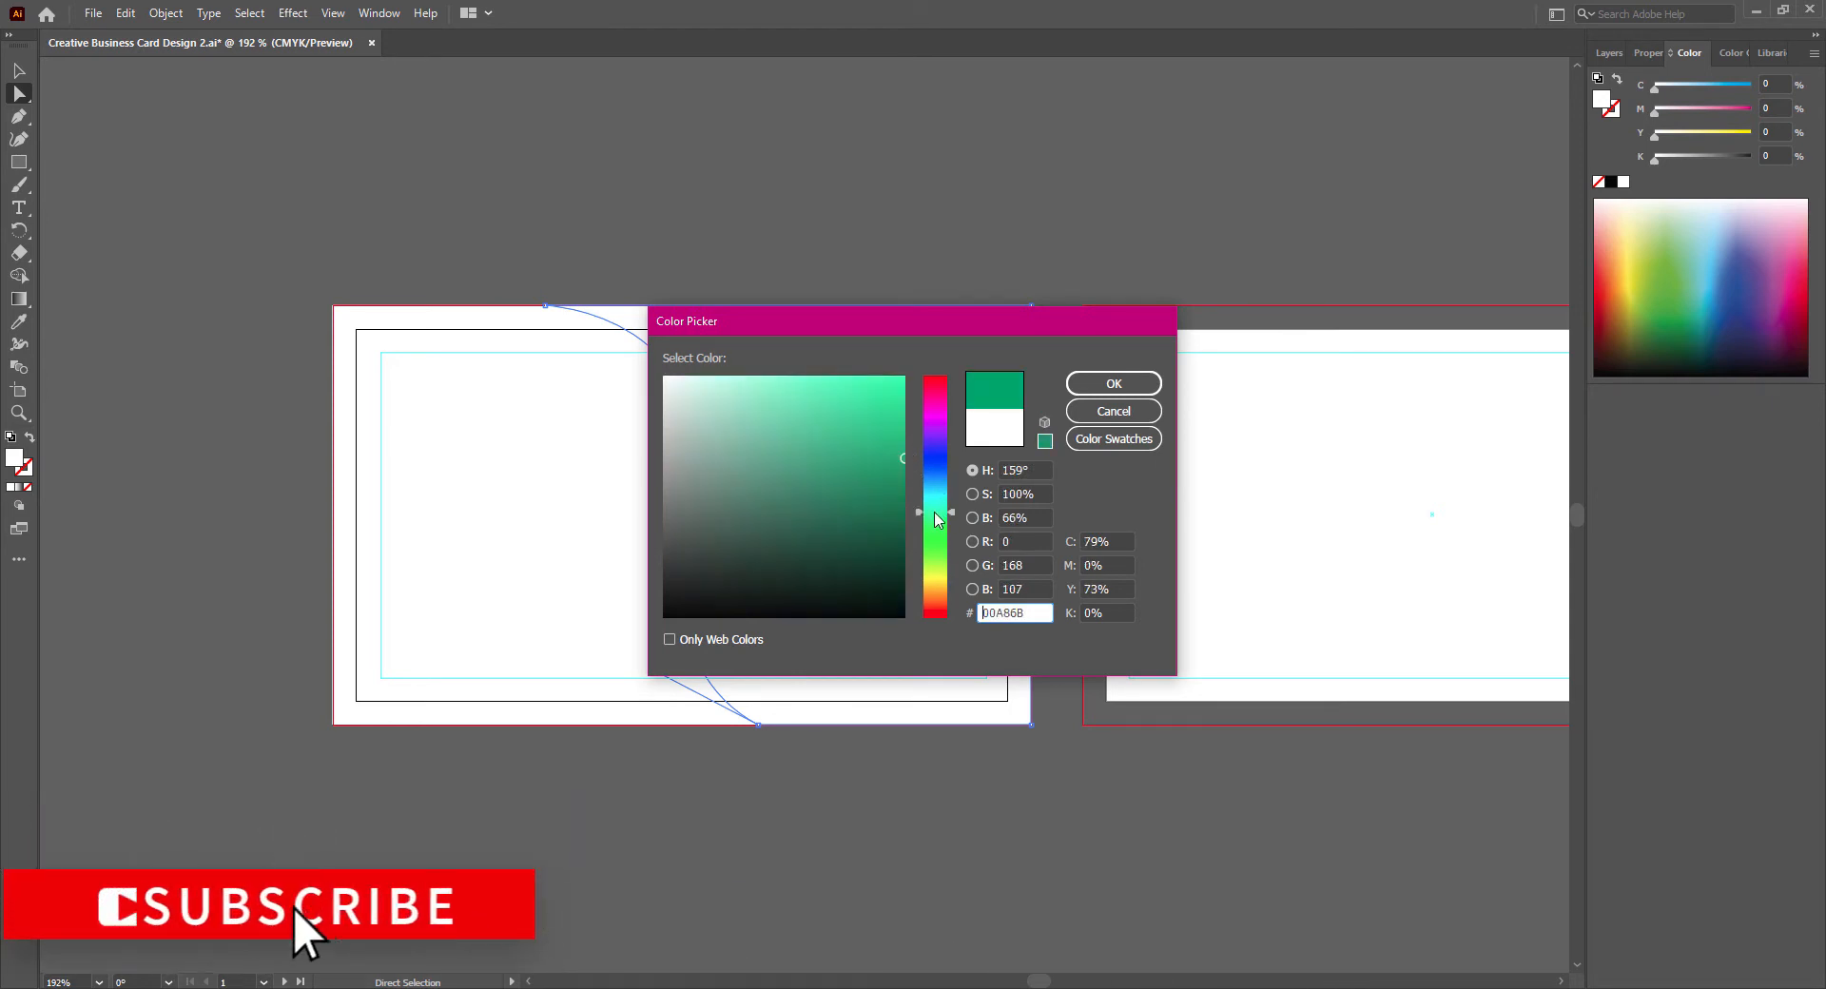
pyautogui.click(905, 502)
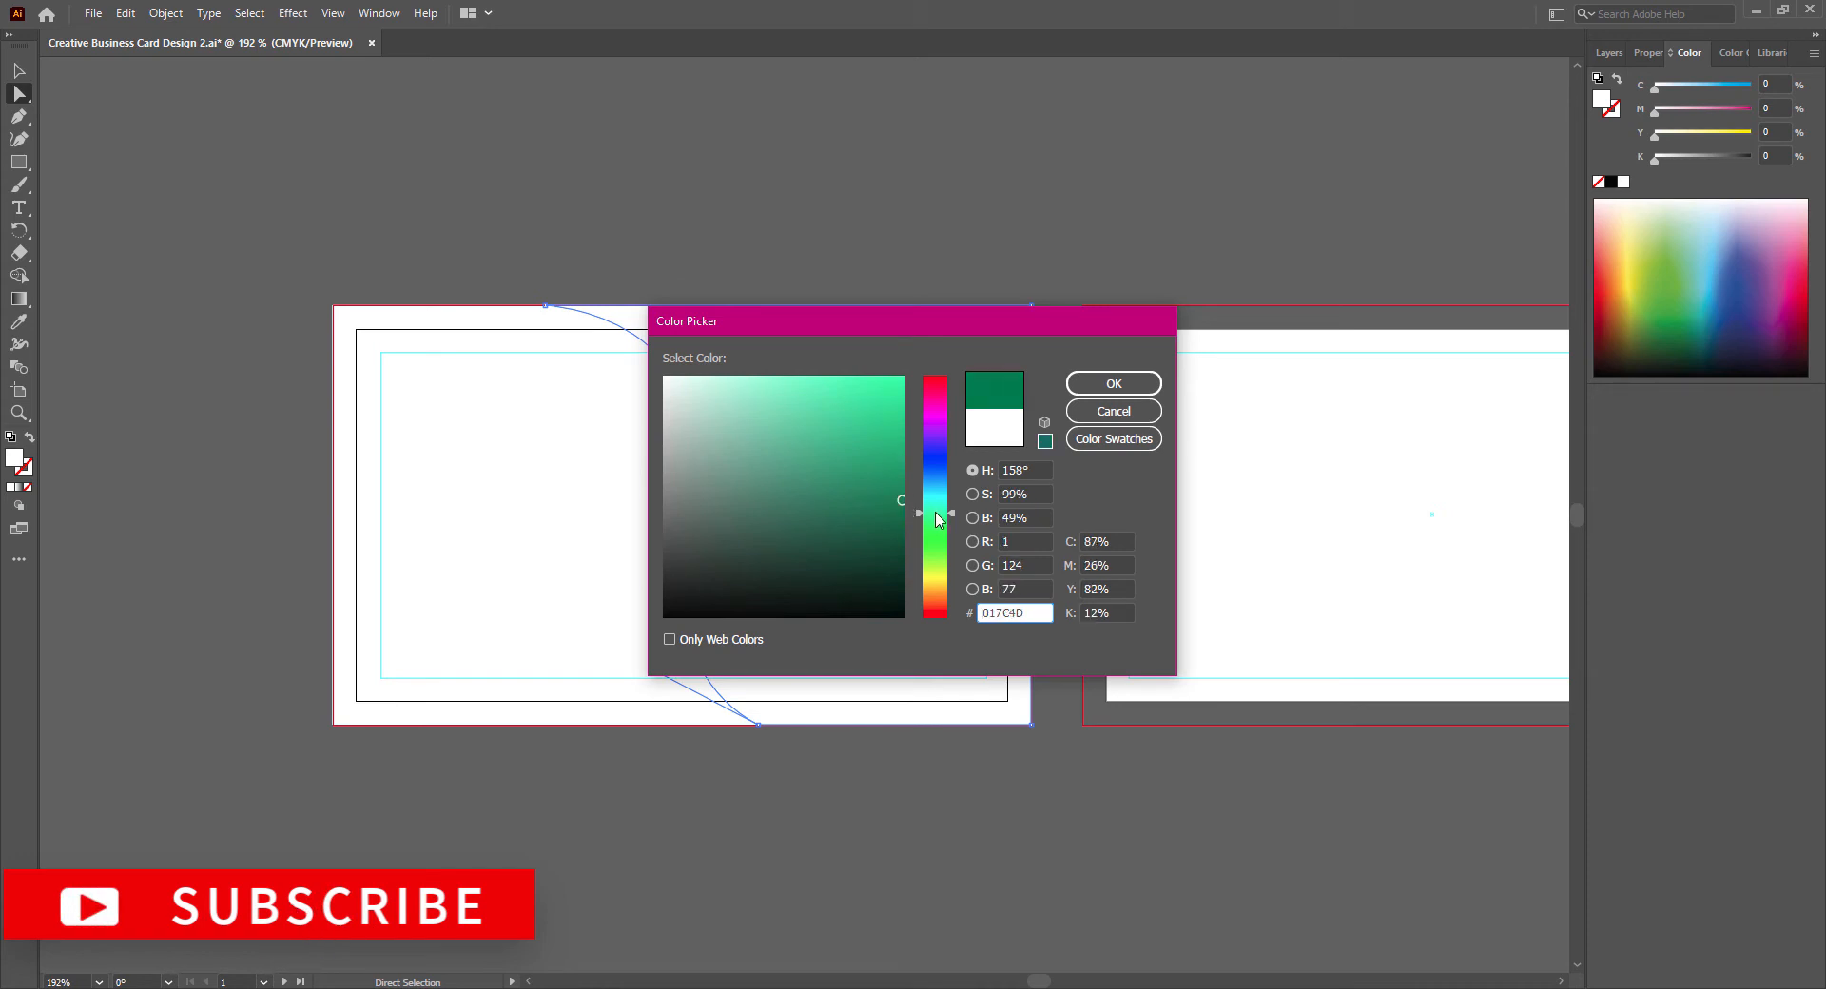
pyautogui.moveTo(936, 511); pyautogui.dragTo(904, 528)
pyautogui.click(1113, 384)
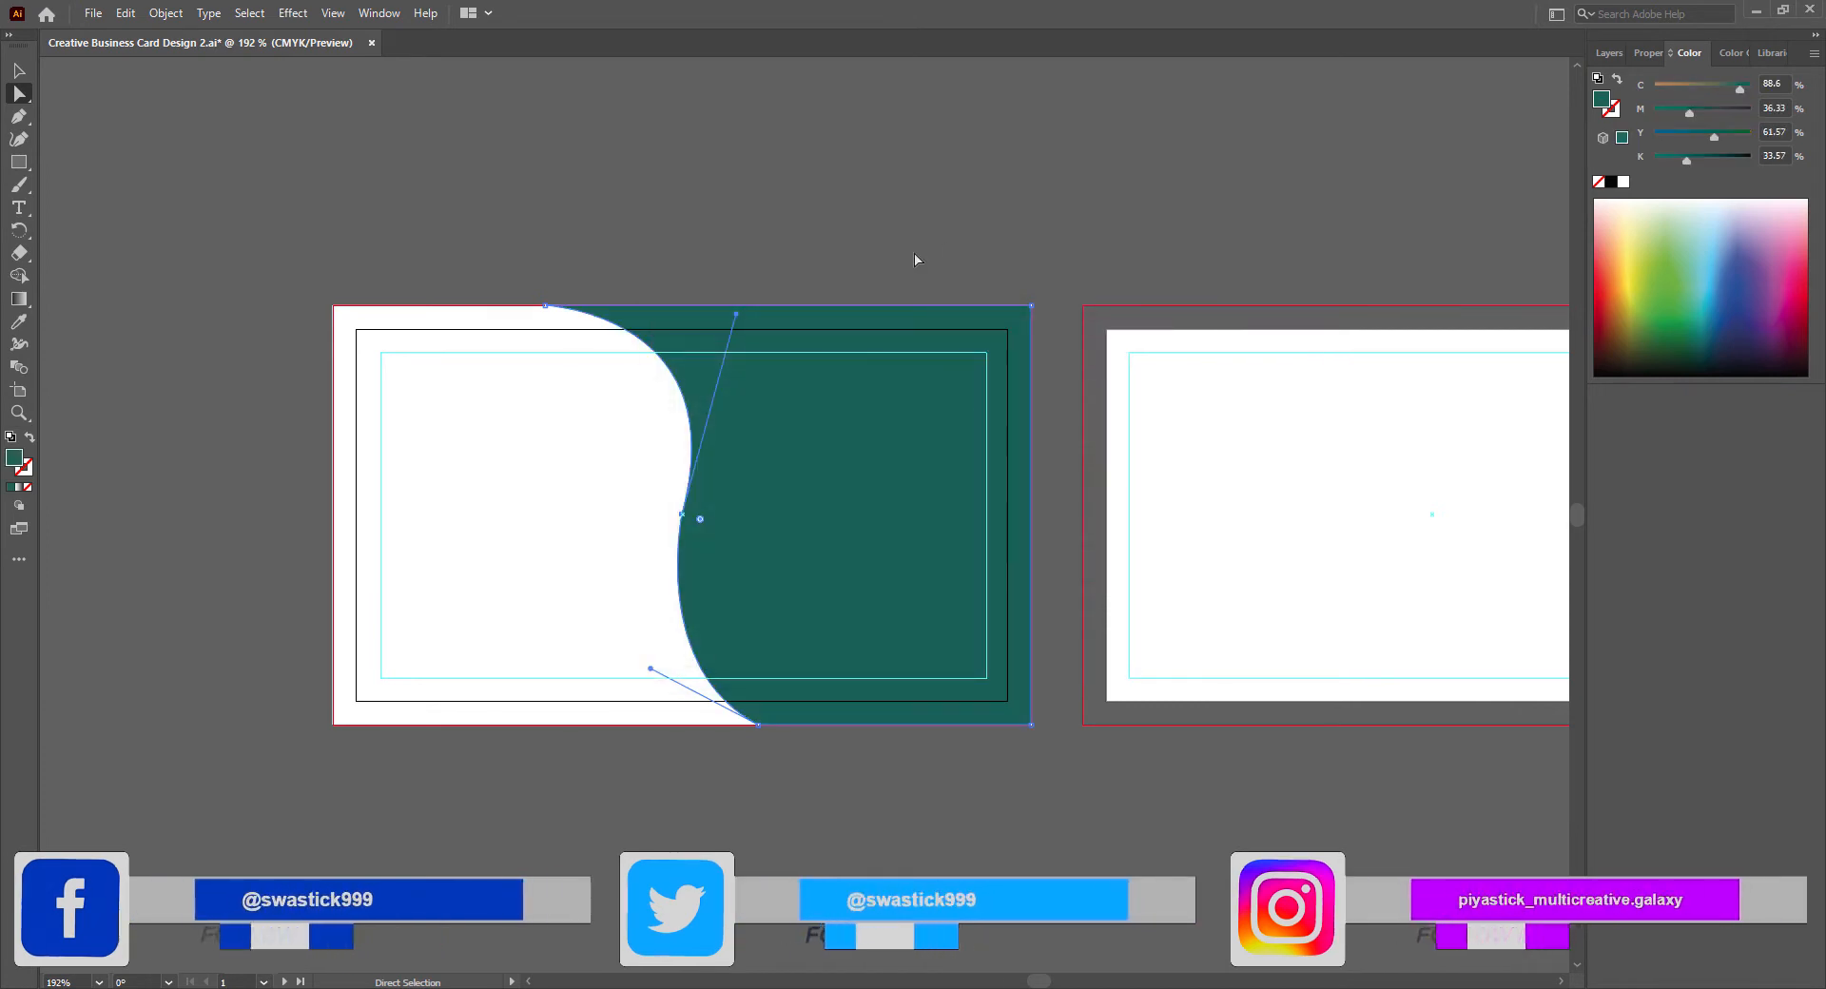
# - Change the curved shape's fill to a lighter, brighter teal, about C 81, M 19, Y 49, K 3
pyautogui.doubleClick(14, 460)
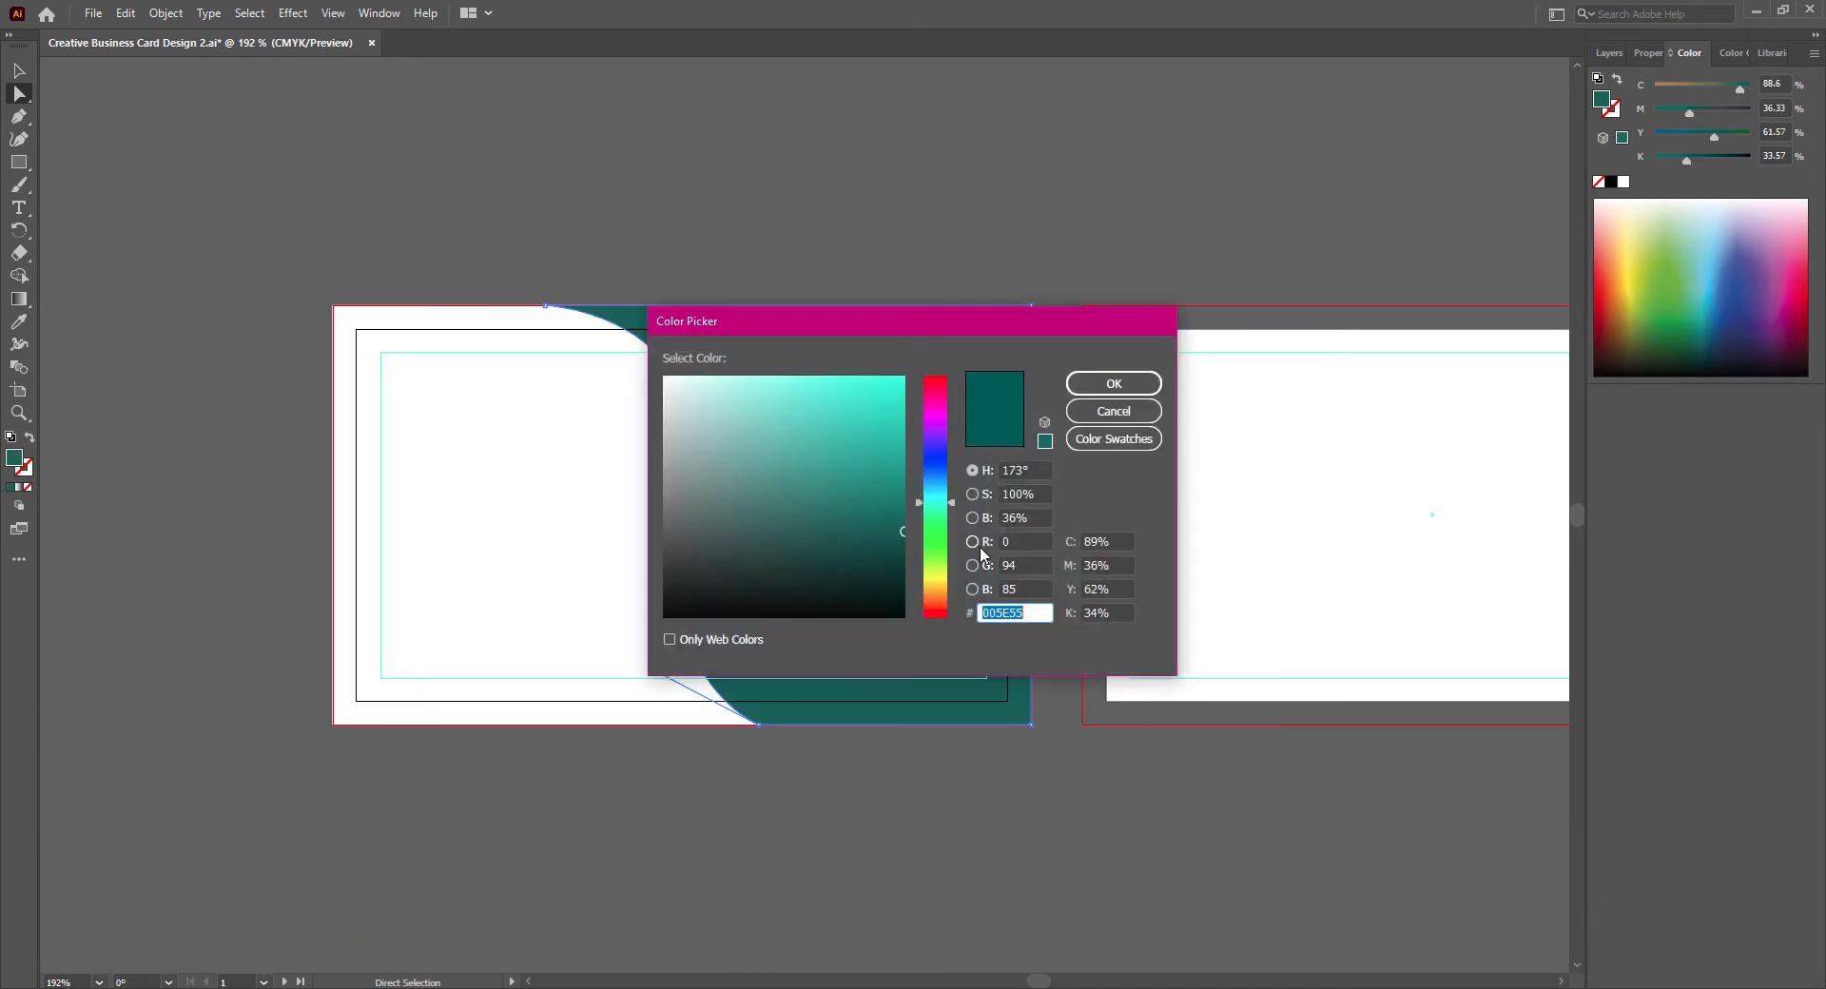
pyautogui.click(940, 502)
pyautogui.moveTo(900, 509); pyautogui.dragTo(904, 478)
pyautogui.click(1114, 384)
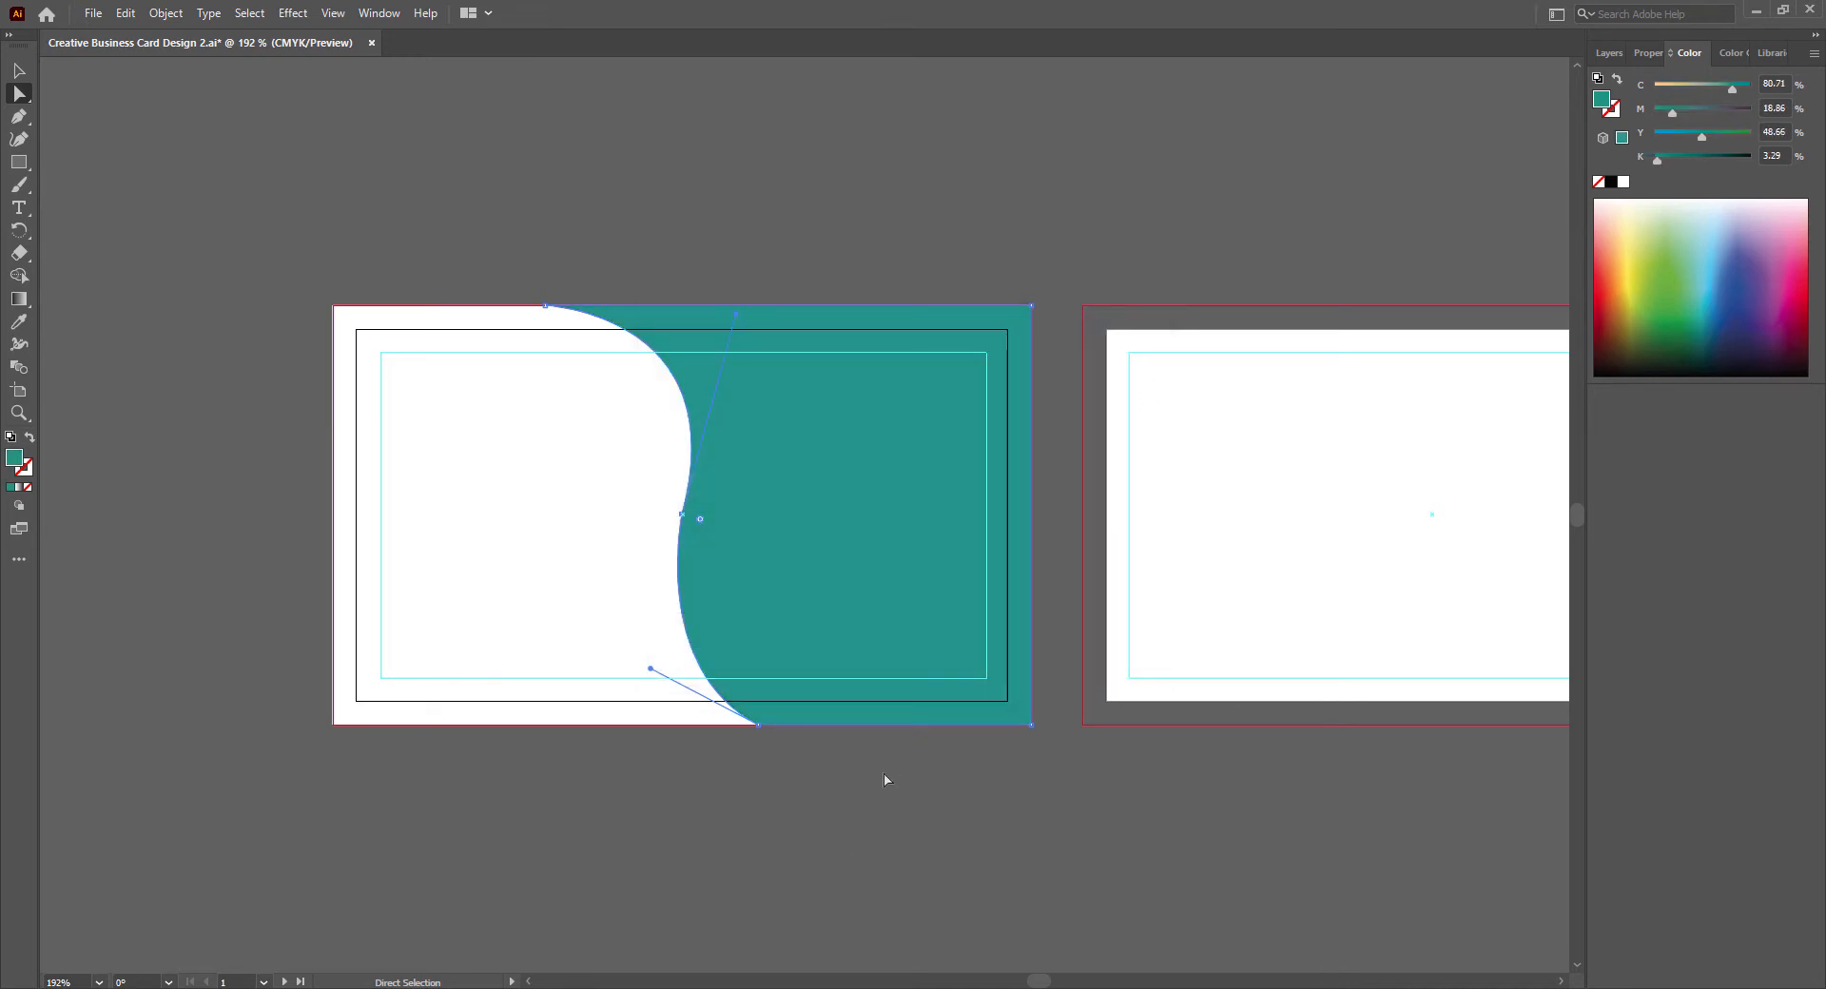
pyautogui.click(758, 727)
pyautogui.moveTo(759, 728); pyautogui.dragTo(801, 724)
pyautogui.hotkey('ctrl', 'z')
# - Deselect all artwork on the first card and save the document
pyautogui.click(801, 816)
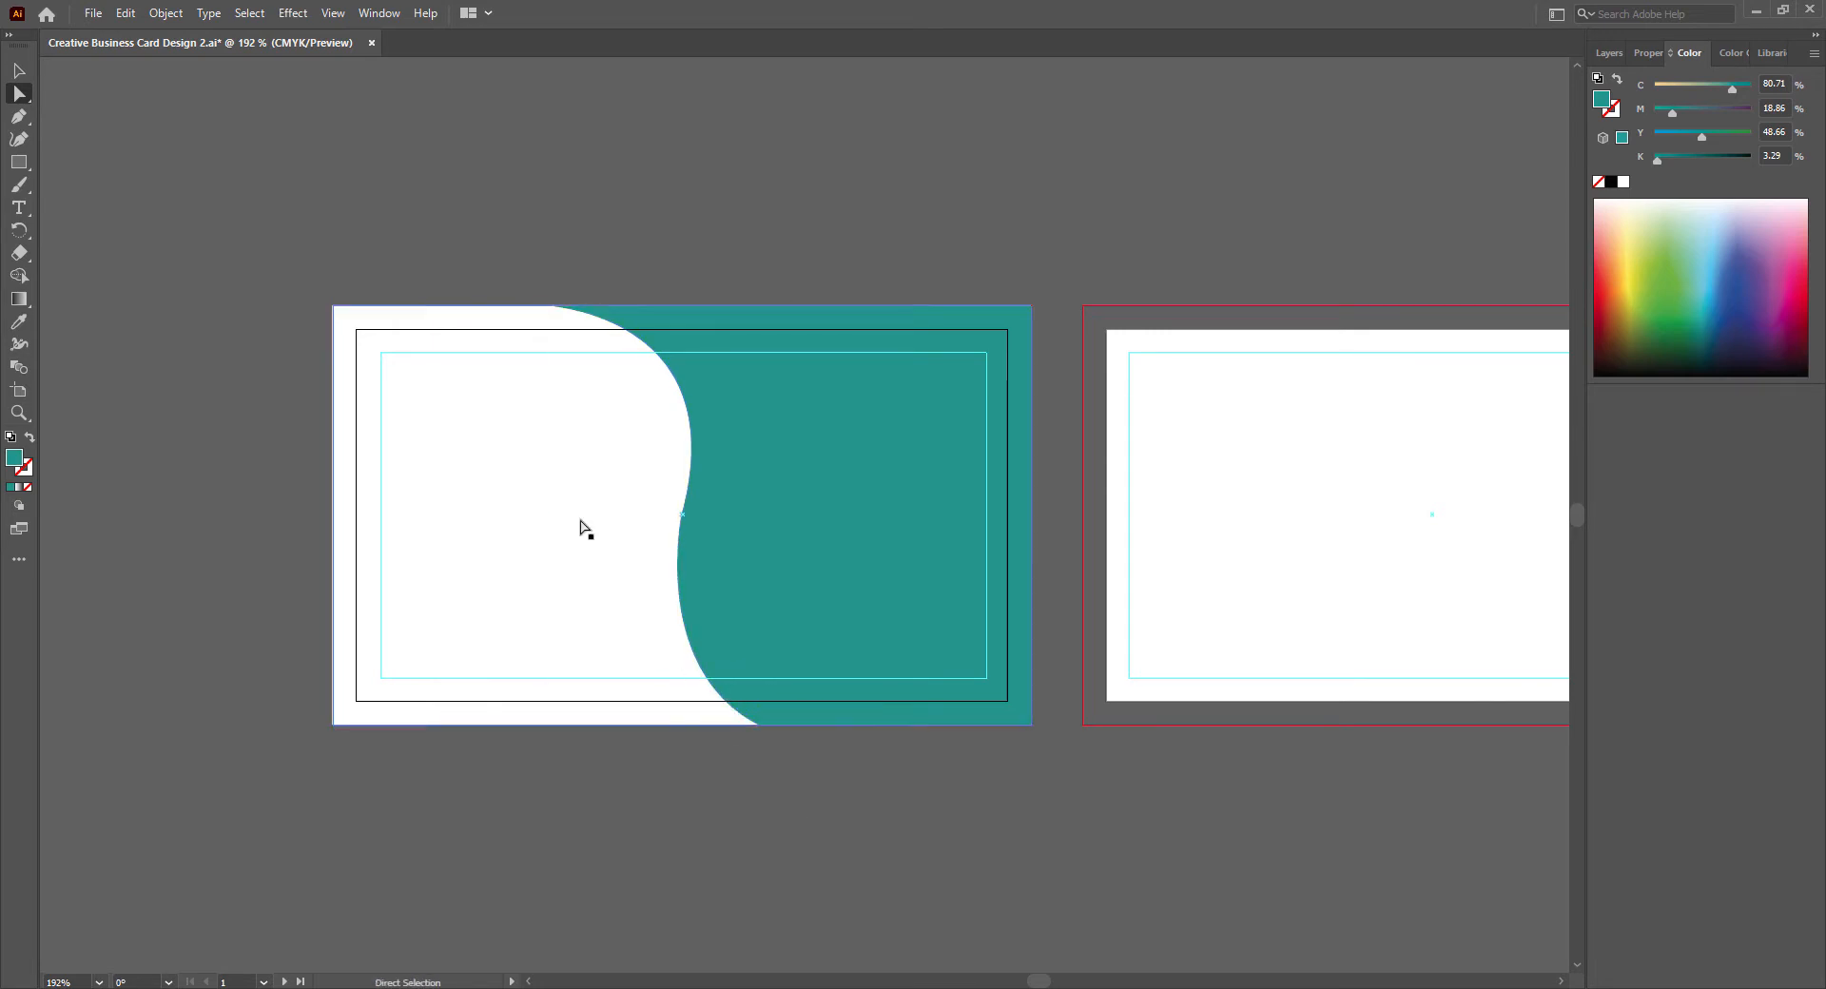
pyautogui.click(19, 71)
pyautogui.click(552, 571)
pyautogui.click(762, 820)
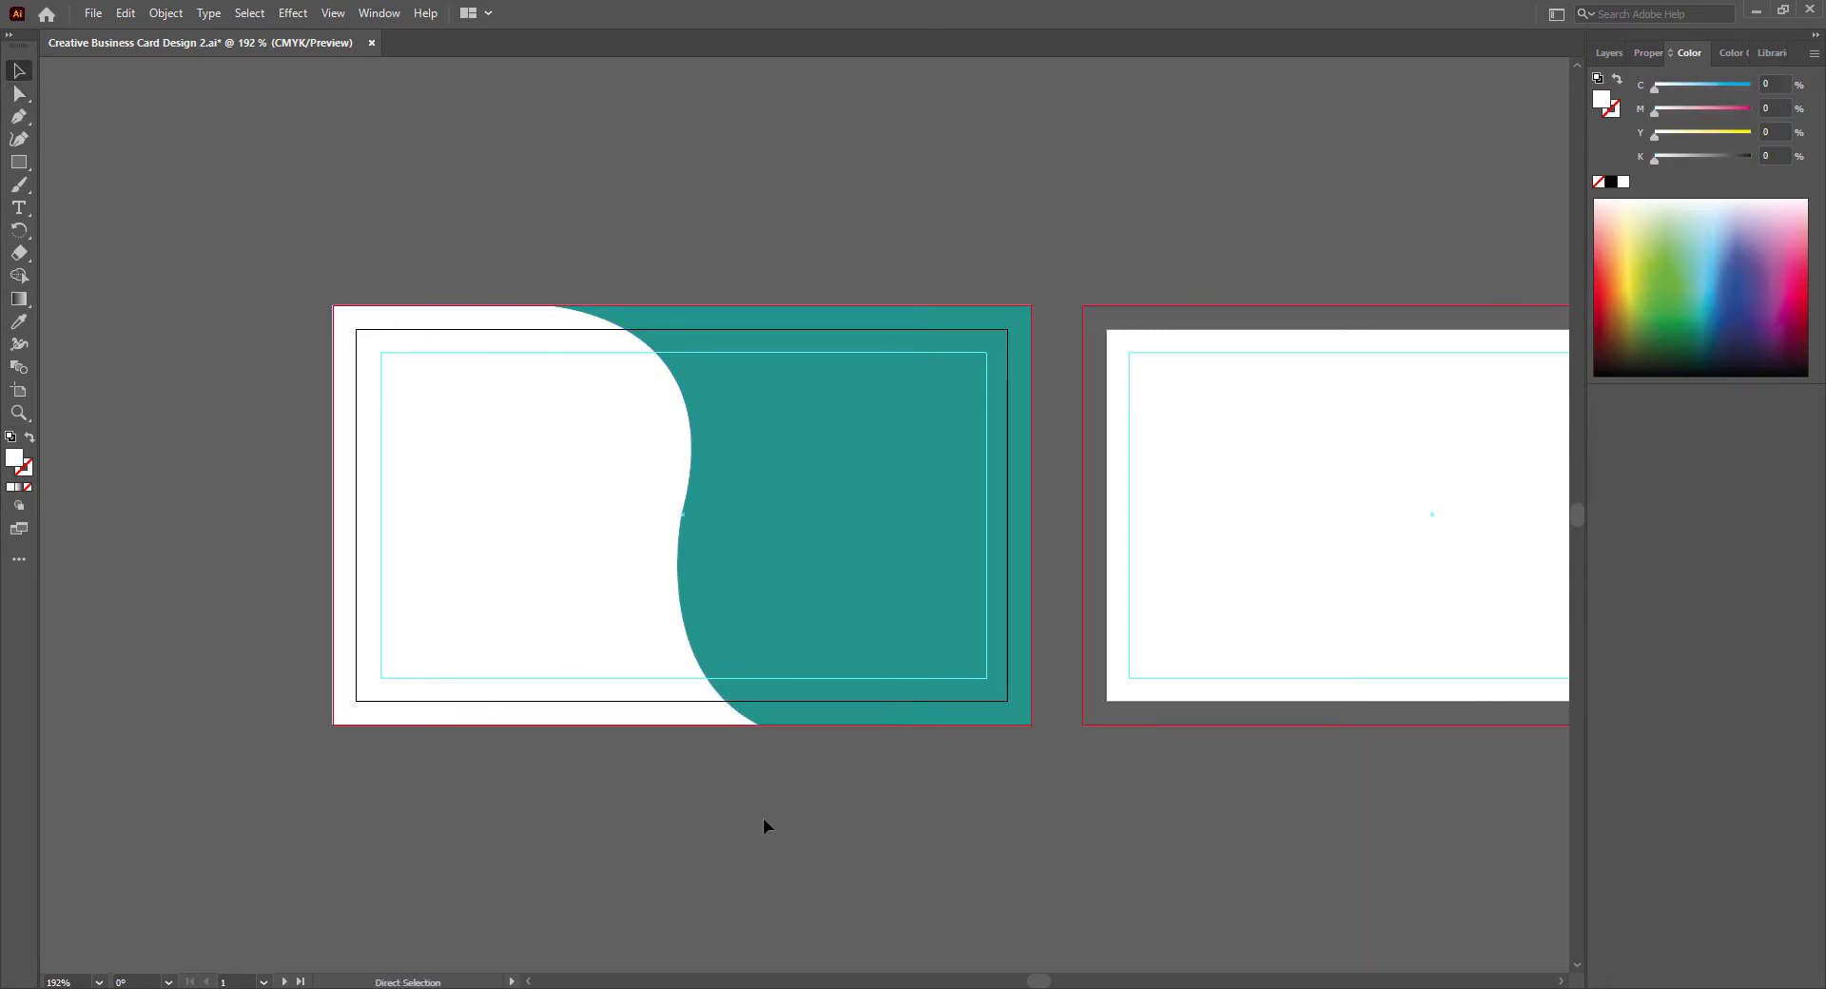
pyautogui.hotkey('ctrl', 's')
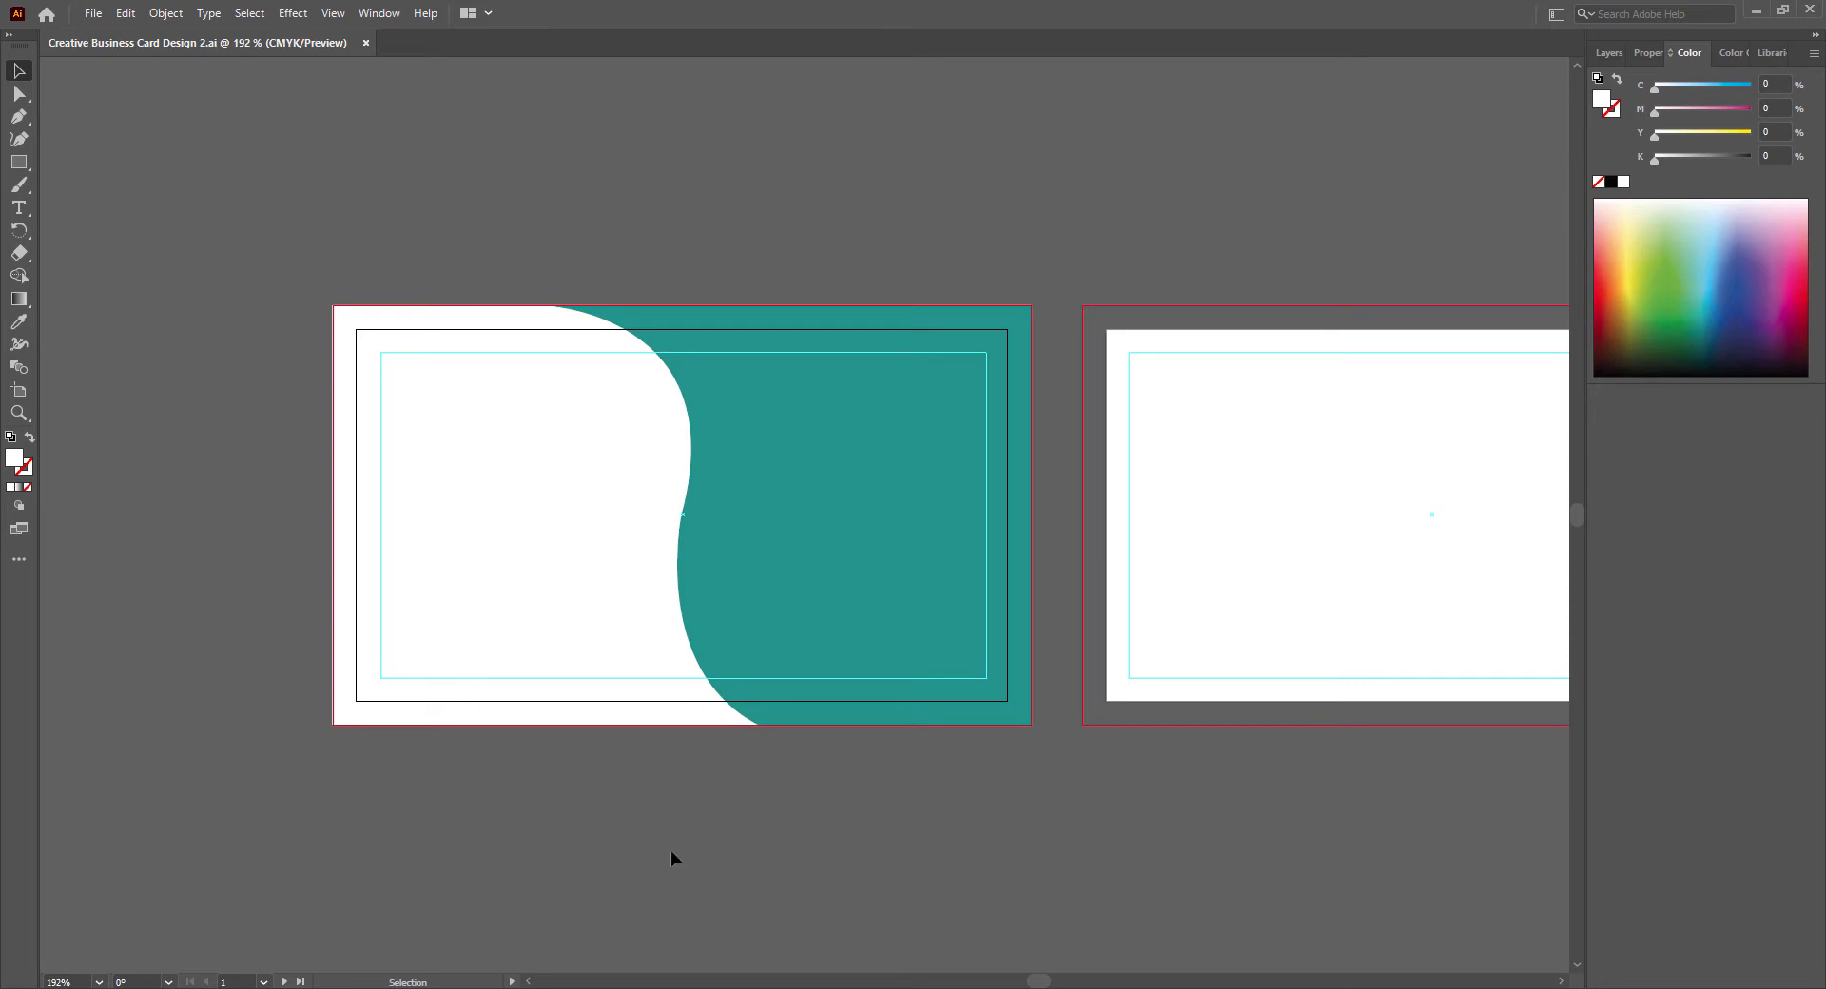
# - Draw a closed Pen shape along the card's bottom, peaking on the teal curve below center and sweeping down to both sides
pyautogui.press('p')
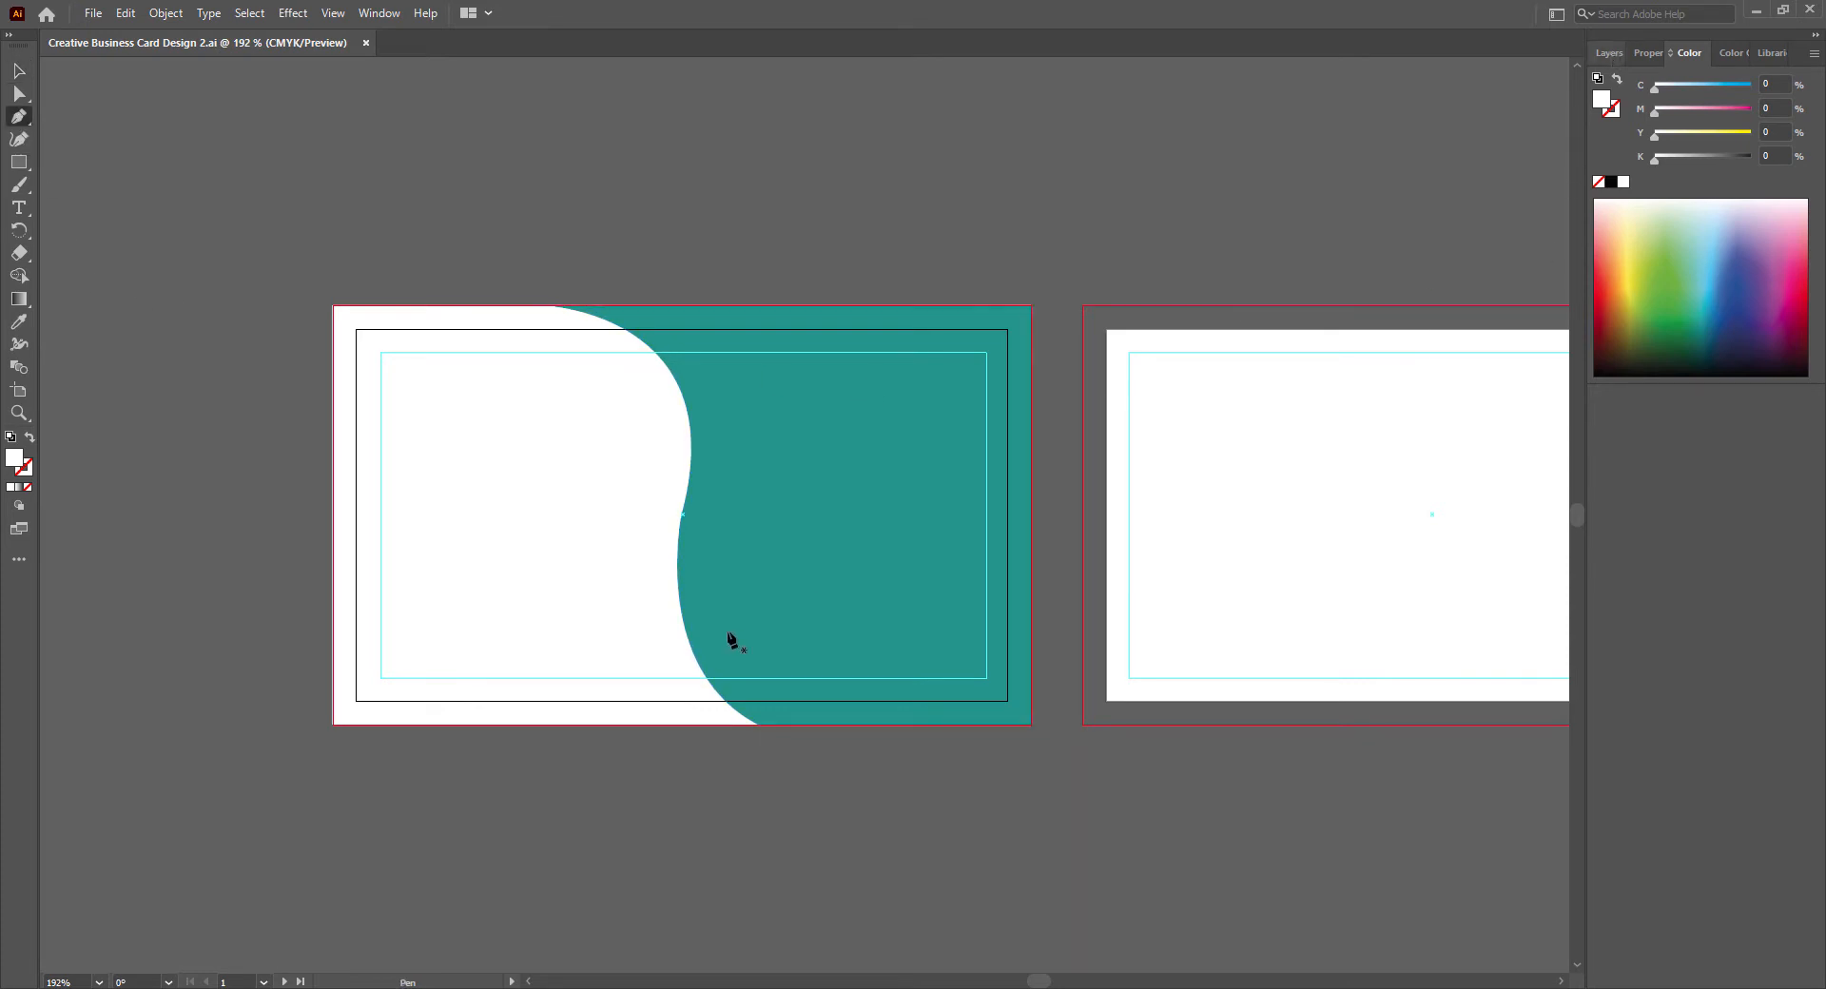
pyautogui.click(678, 582)
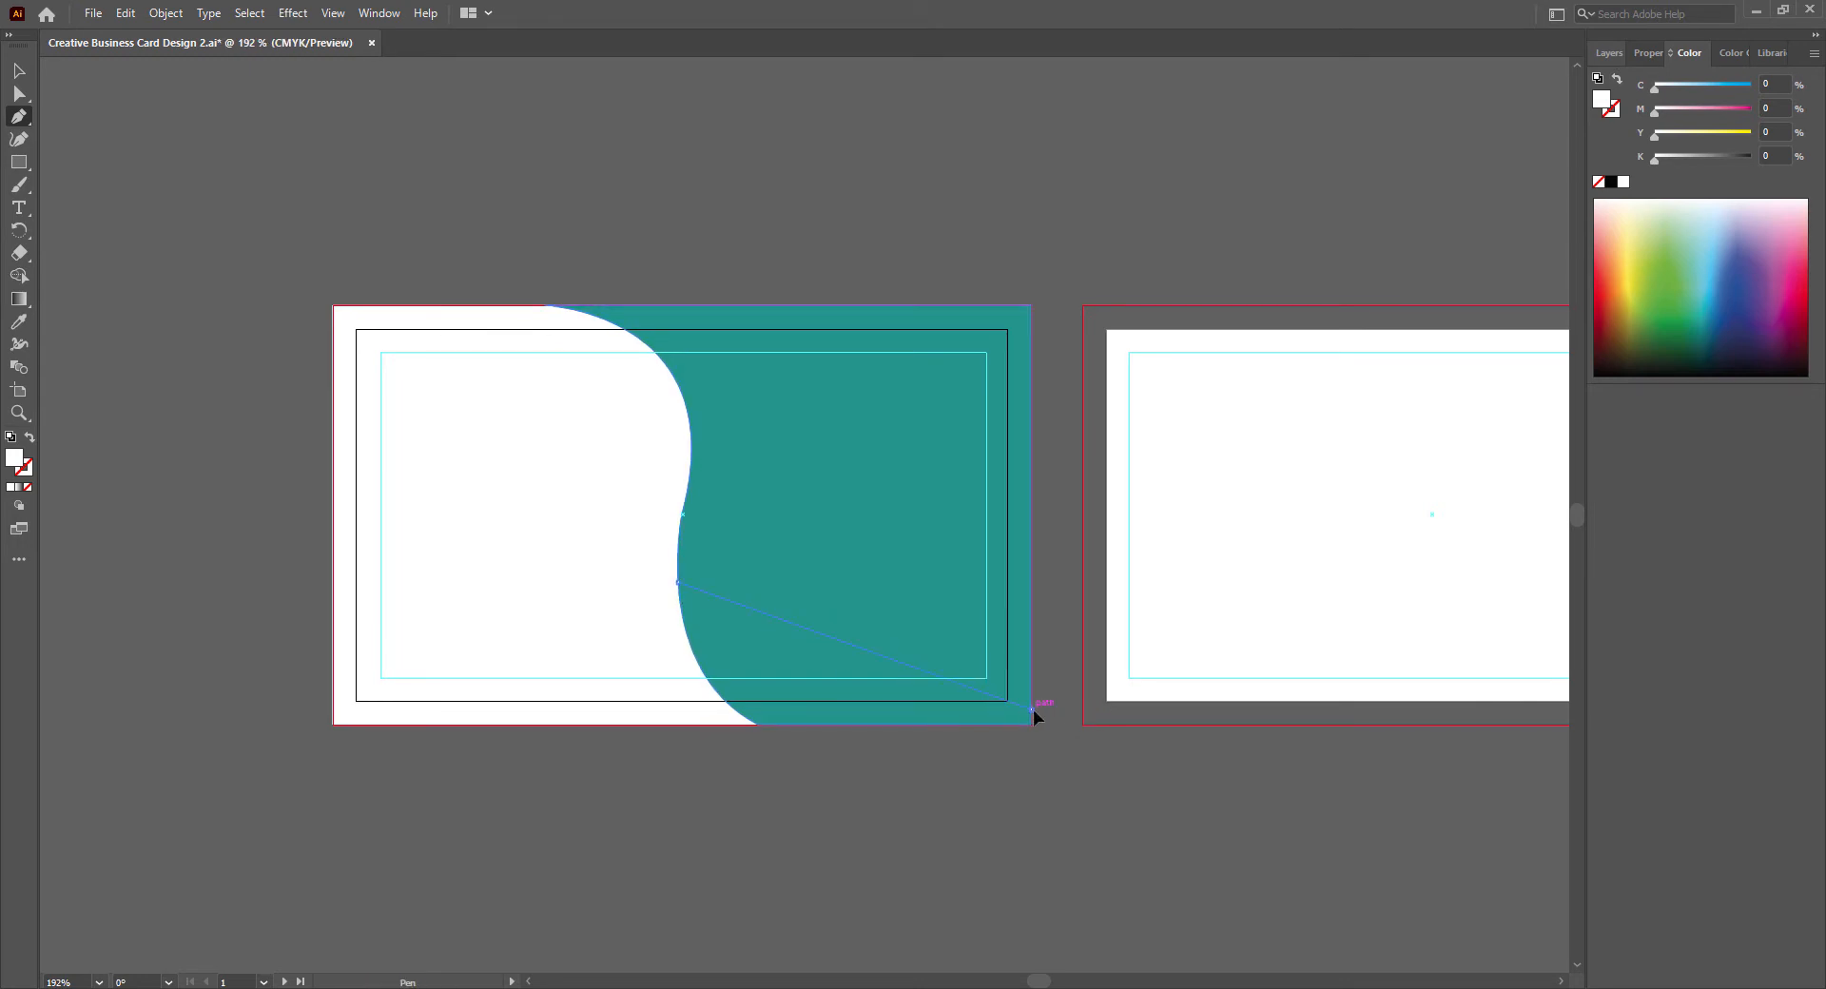
pyautogui.moveTo(1032, 710); pyautogui.dragTo(1102, 712)
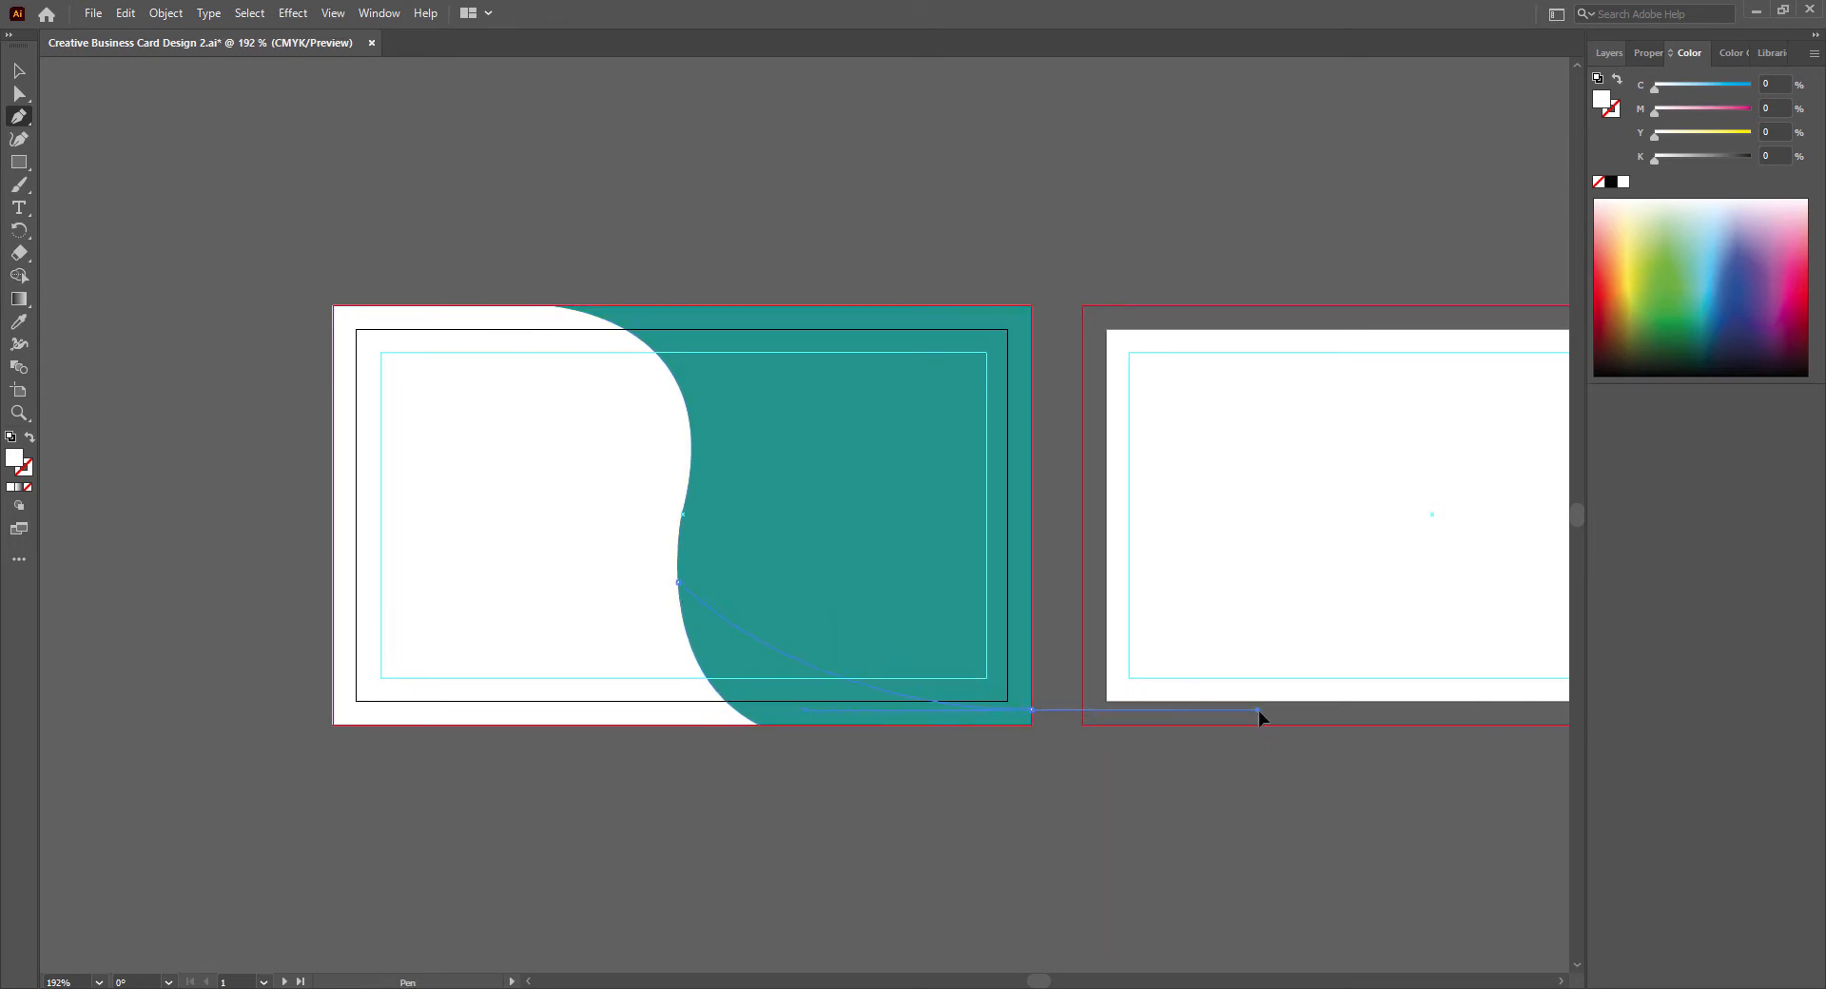
pyautogui.moveTo(1258, 710); pyautogui.dragTo(1253, 698)
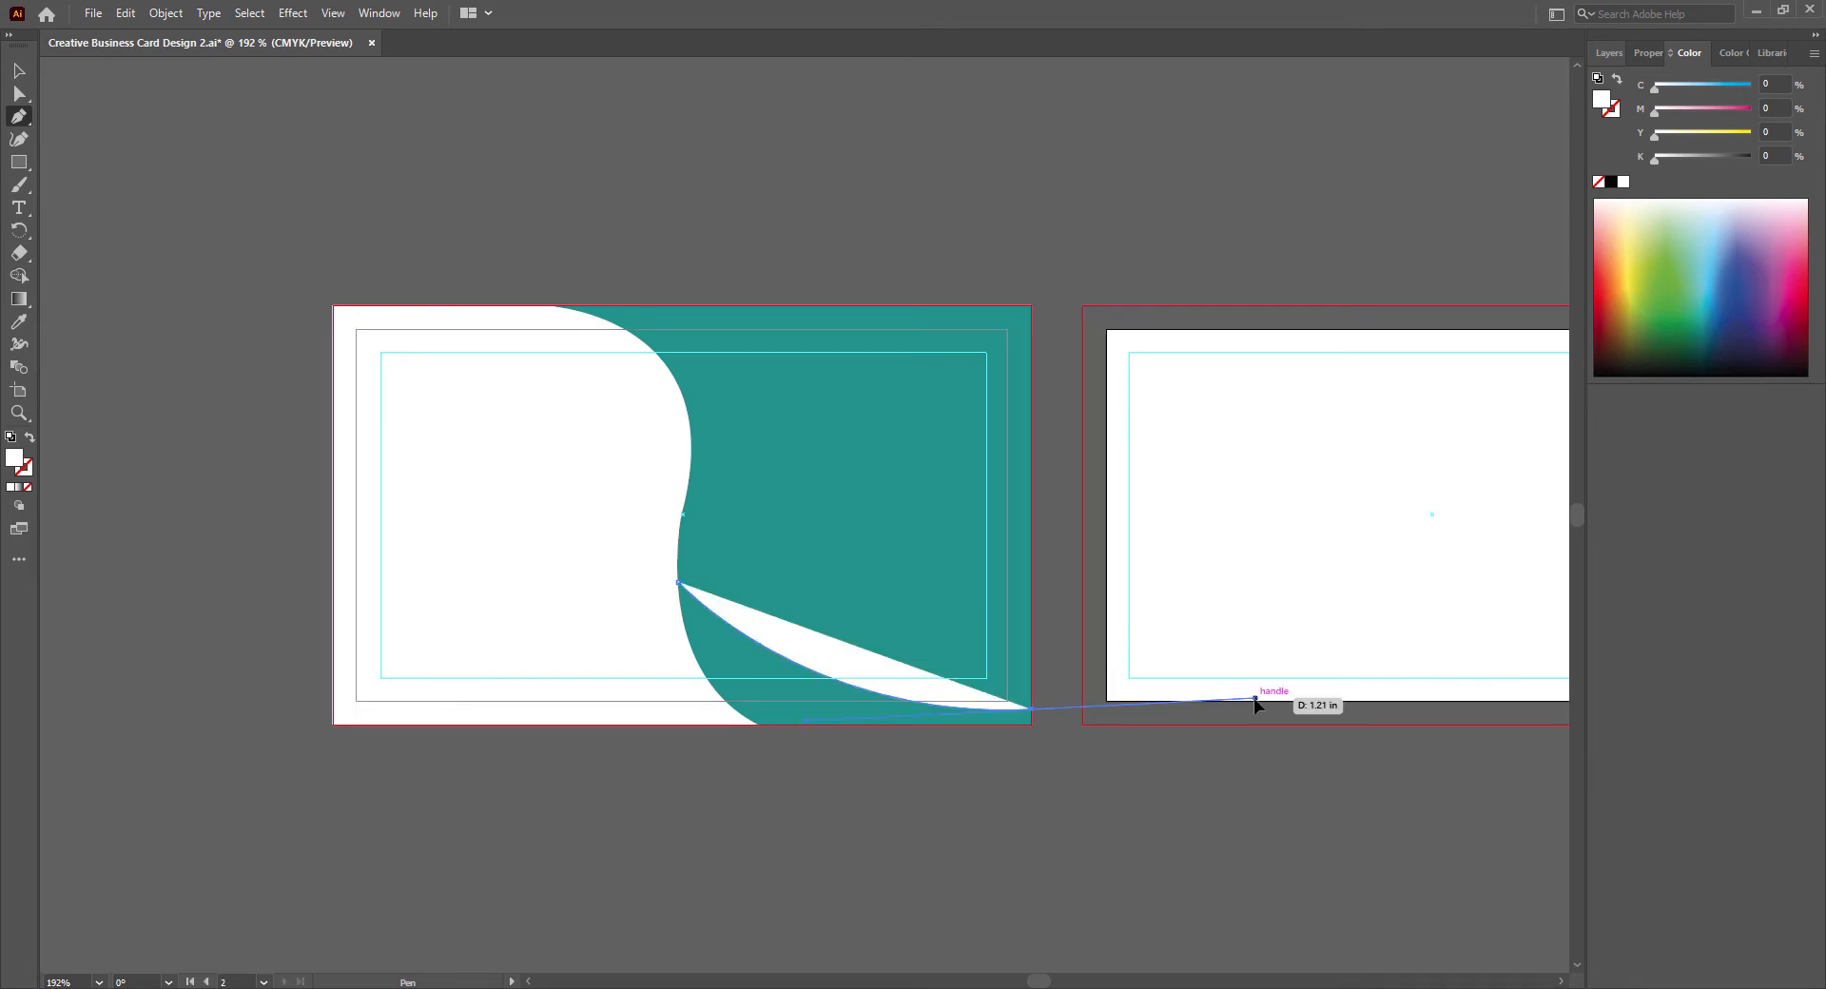
pyautogui.moveTo(1034, 713); pyautogui.dragTo(1031, 725)
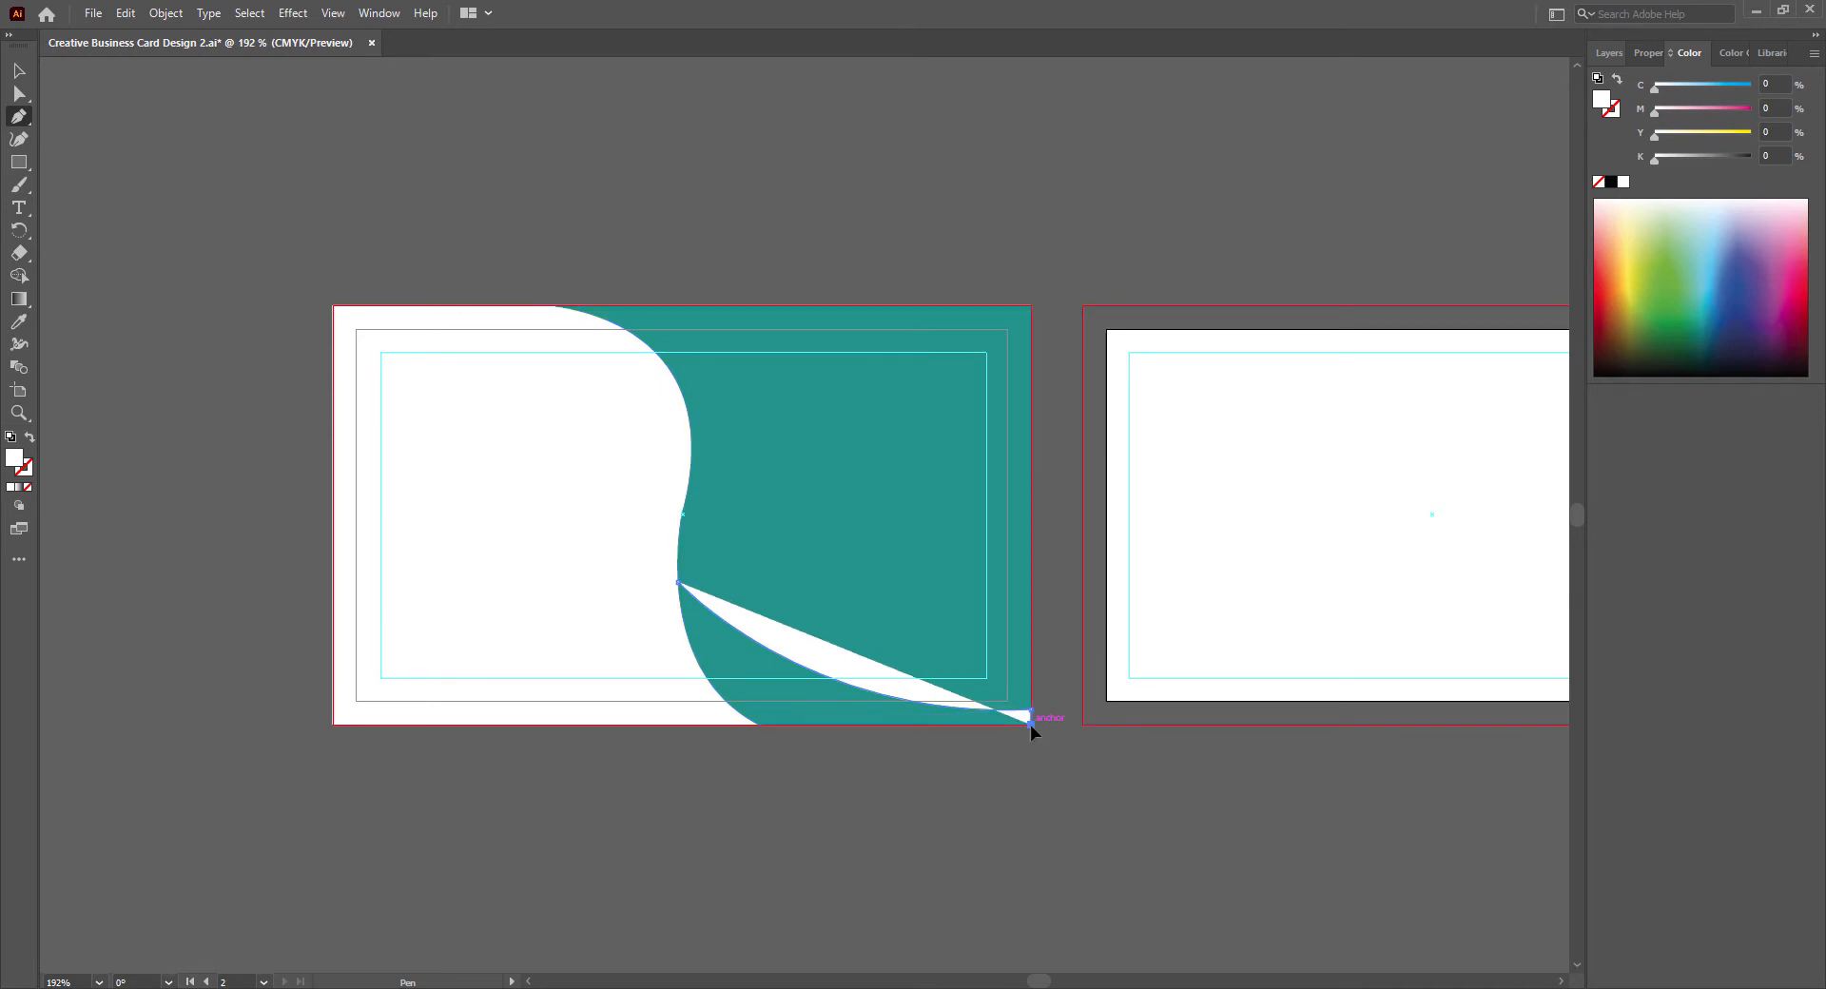
pyautogui.click(526, 726)
pyautogui.moveTo(679, 583); pyautogui.dragTo(717, 480)
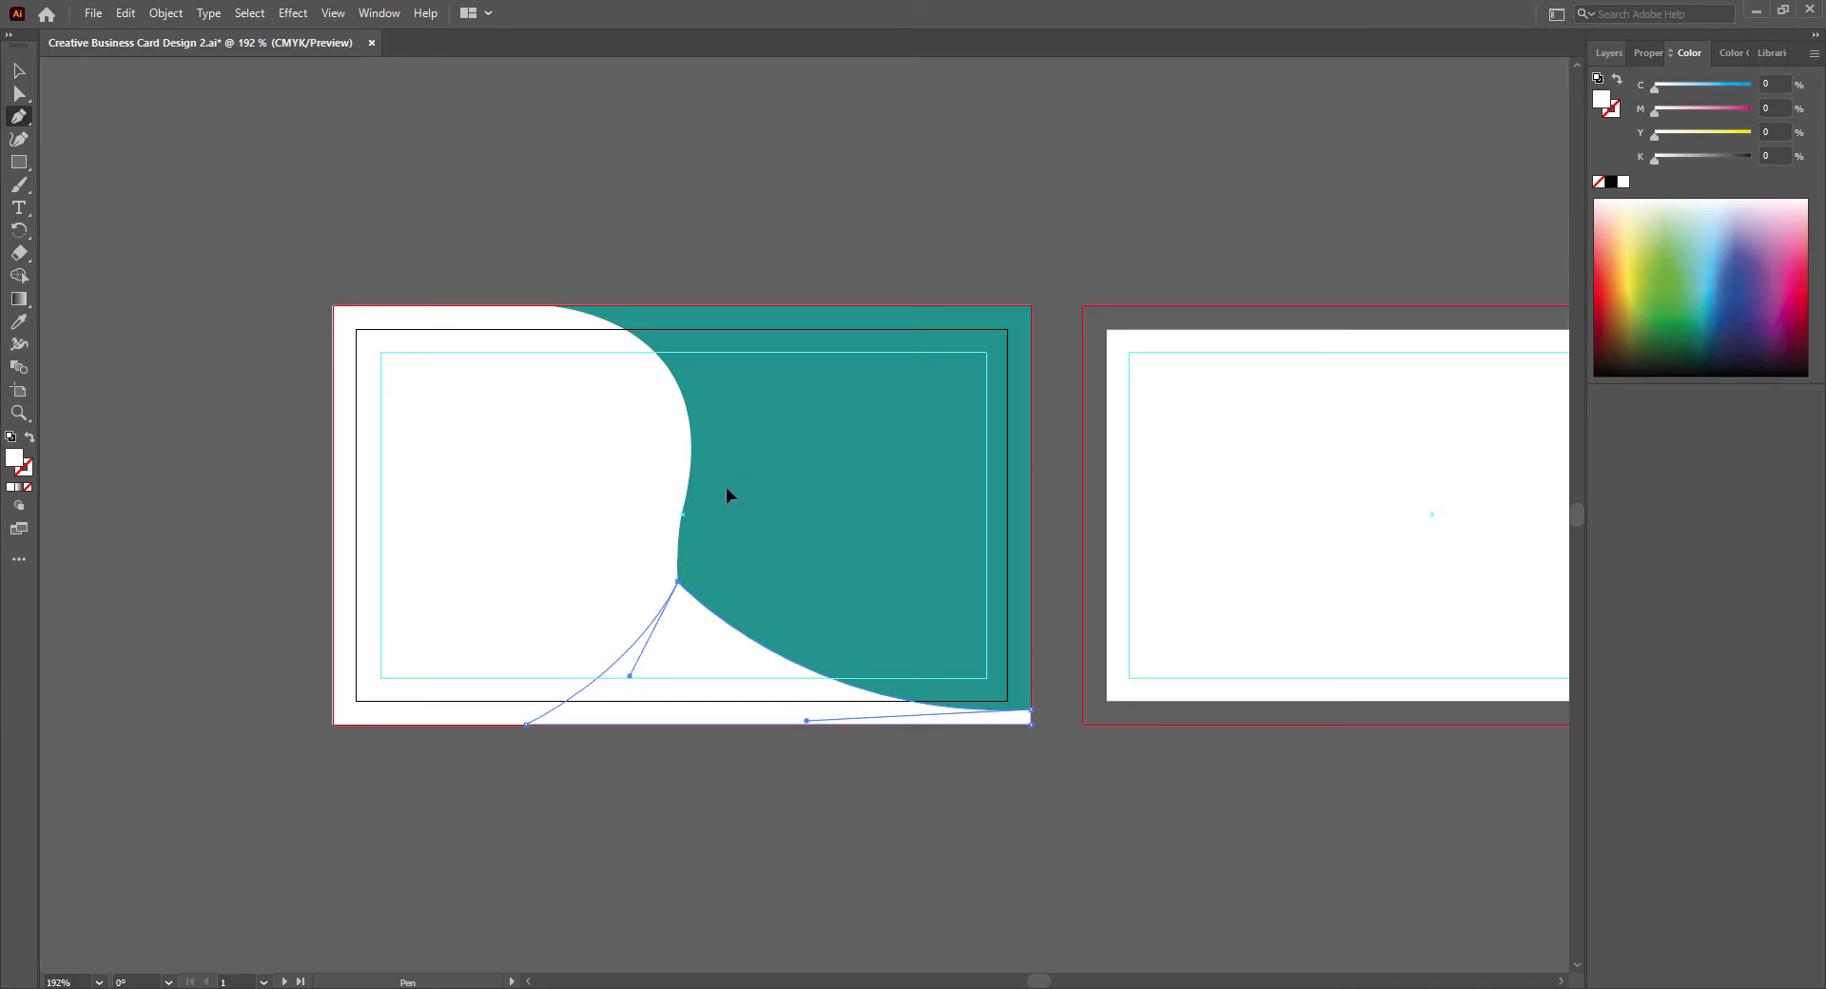
# - Fill the new bottom shape with the dark green color 013A33
pyautogui.doubleClick(16, 461)
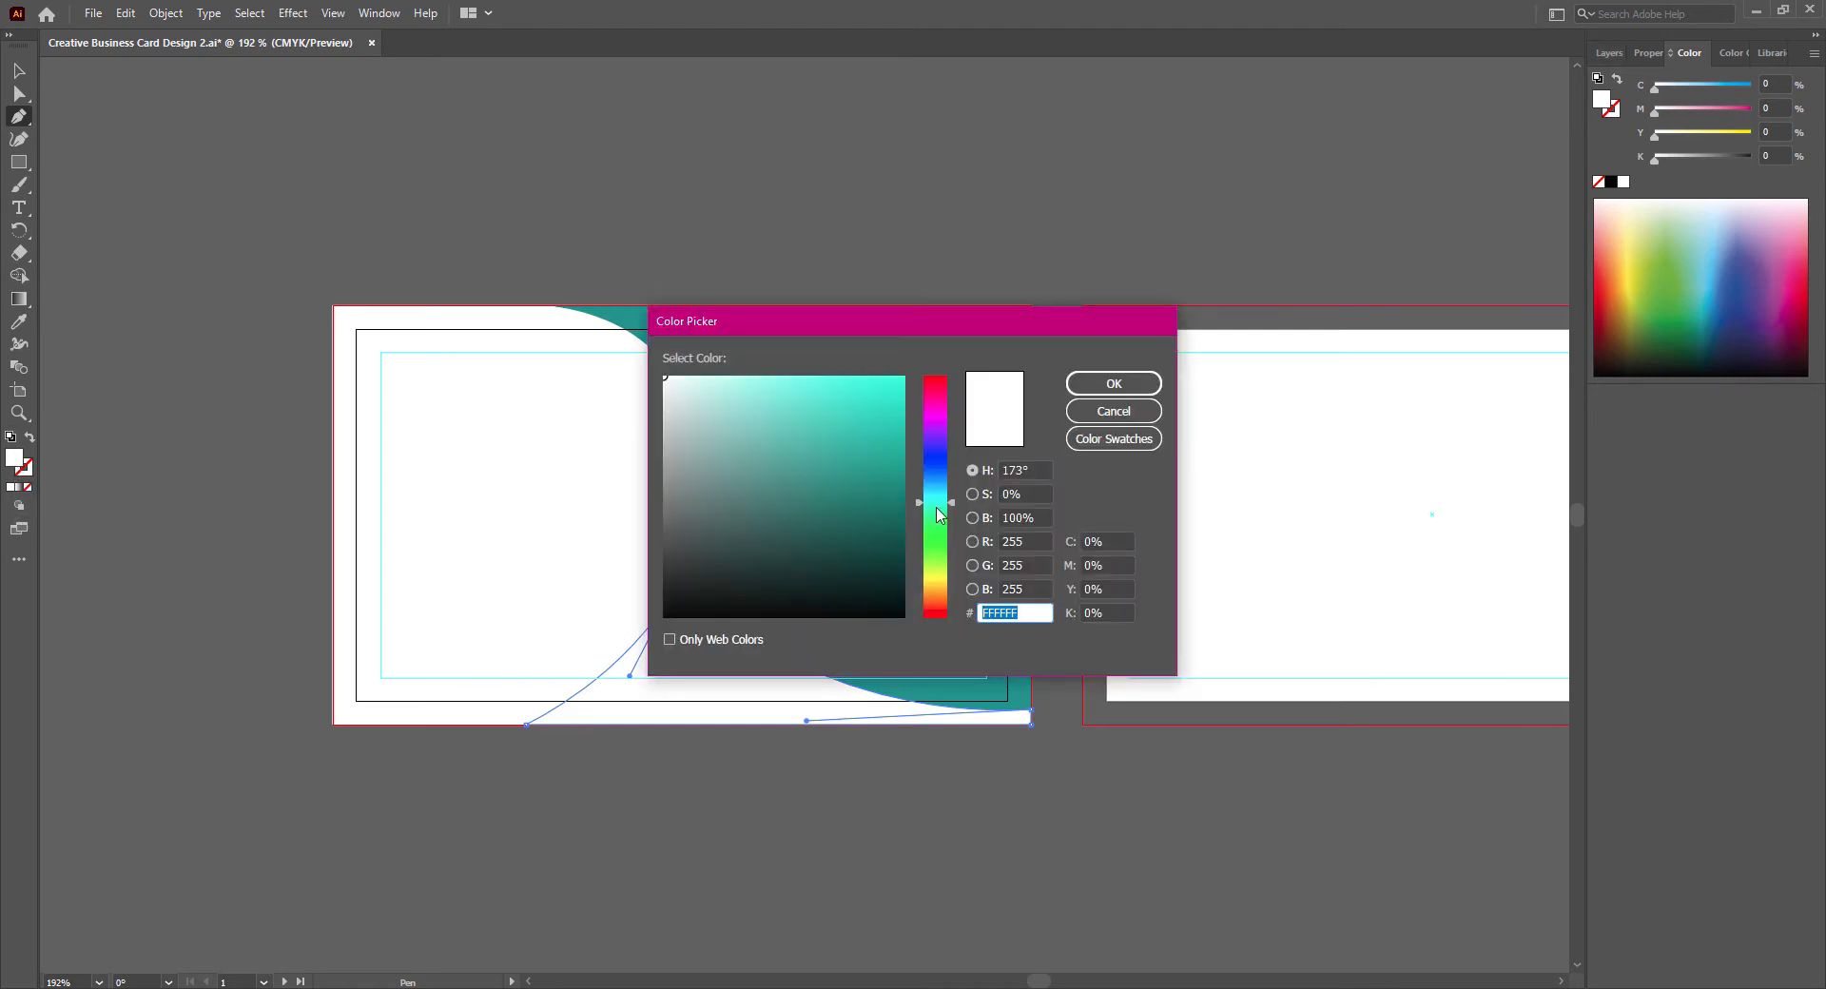
pyautogui.hotkey('ctrl', 'v')
pyautogui.click(1114, 384)
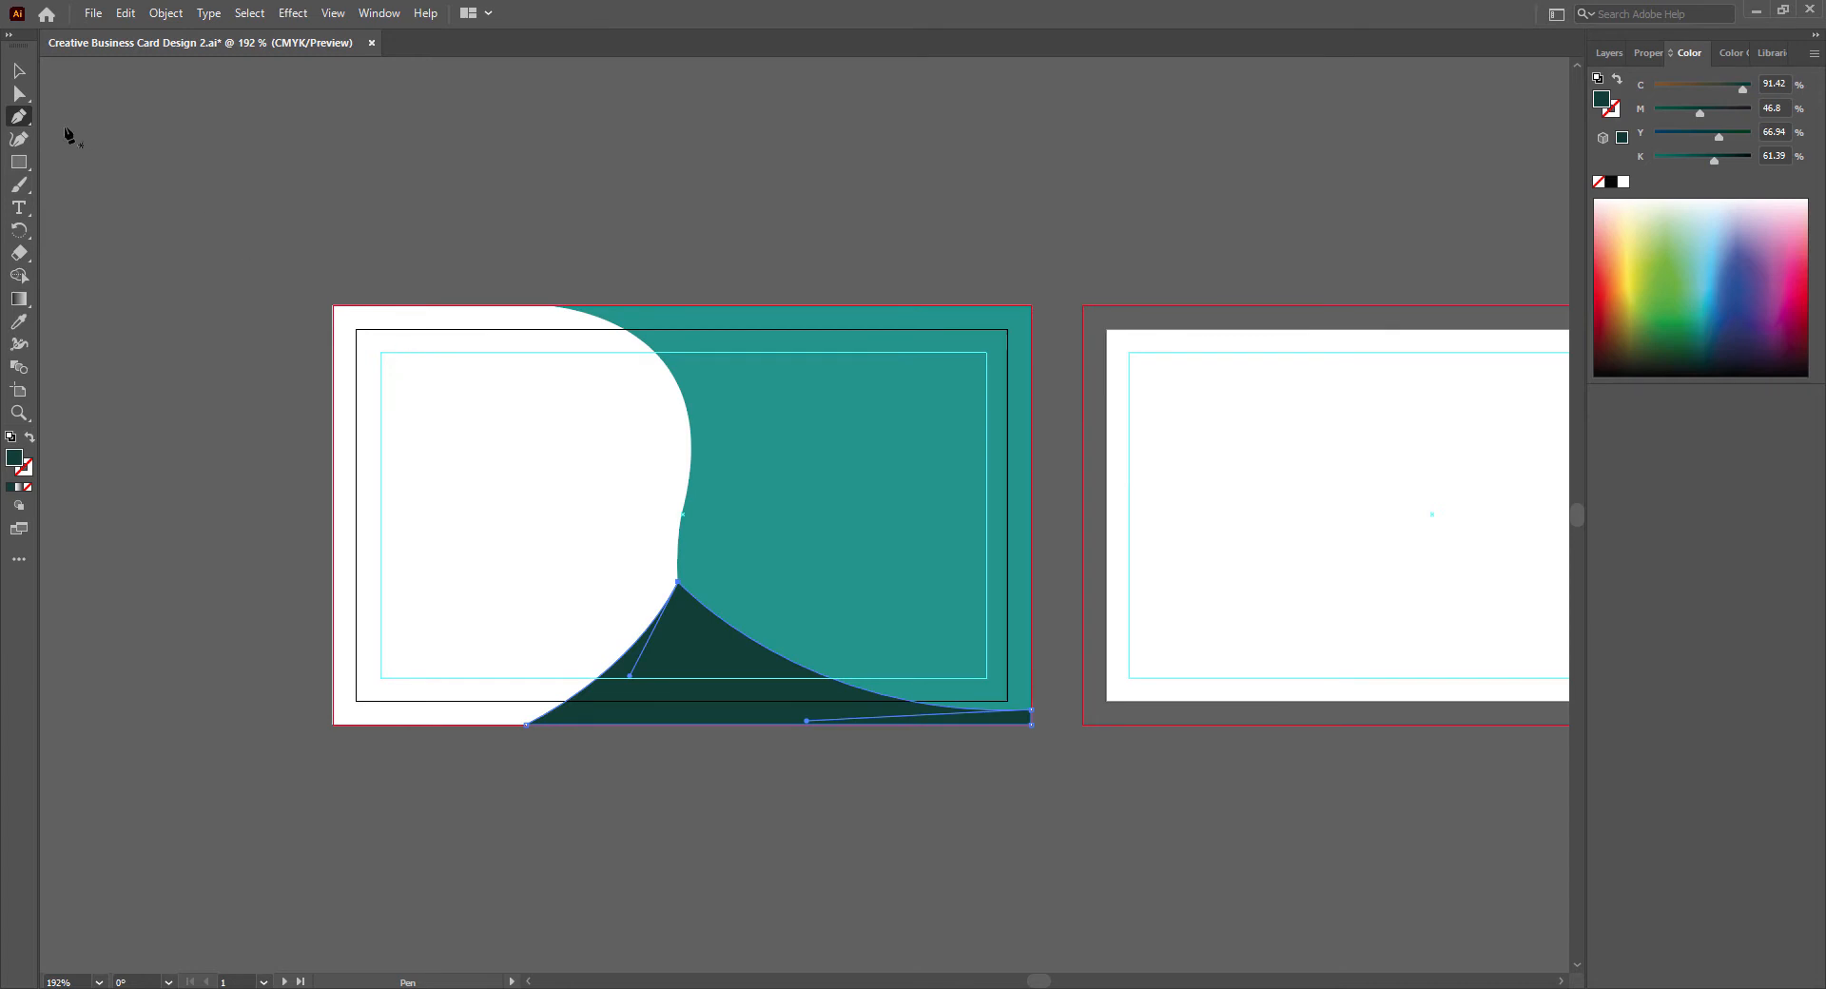
# - Deepen both curves of the dark green shape by adjusting their direction handles, and deselect it
pyautogui.press('a')
pyautogui.moveTo(807, 728); pyautogui.dragTo(709, 737)
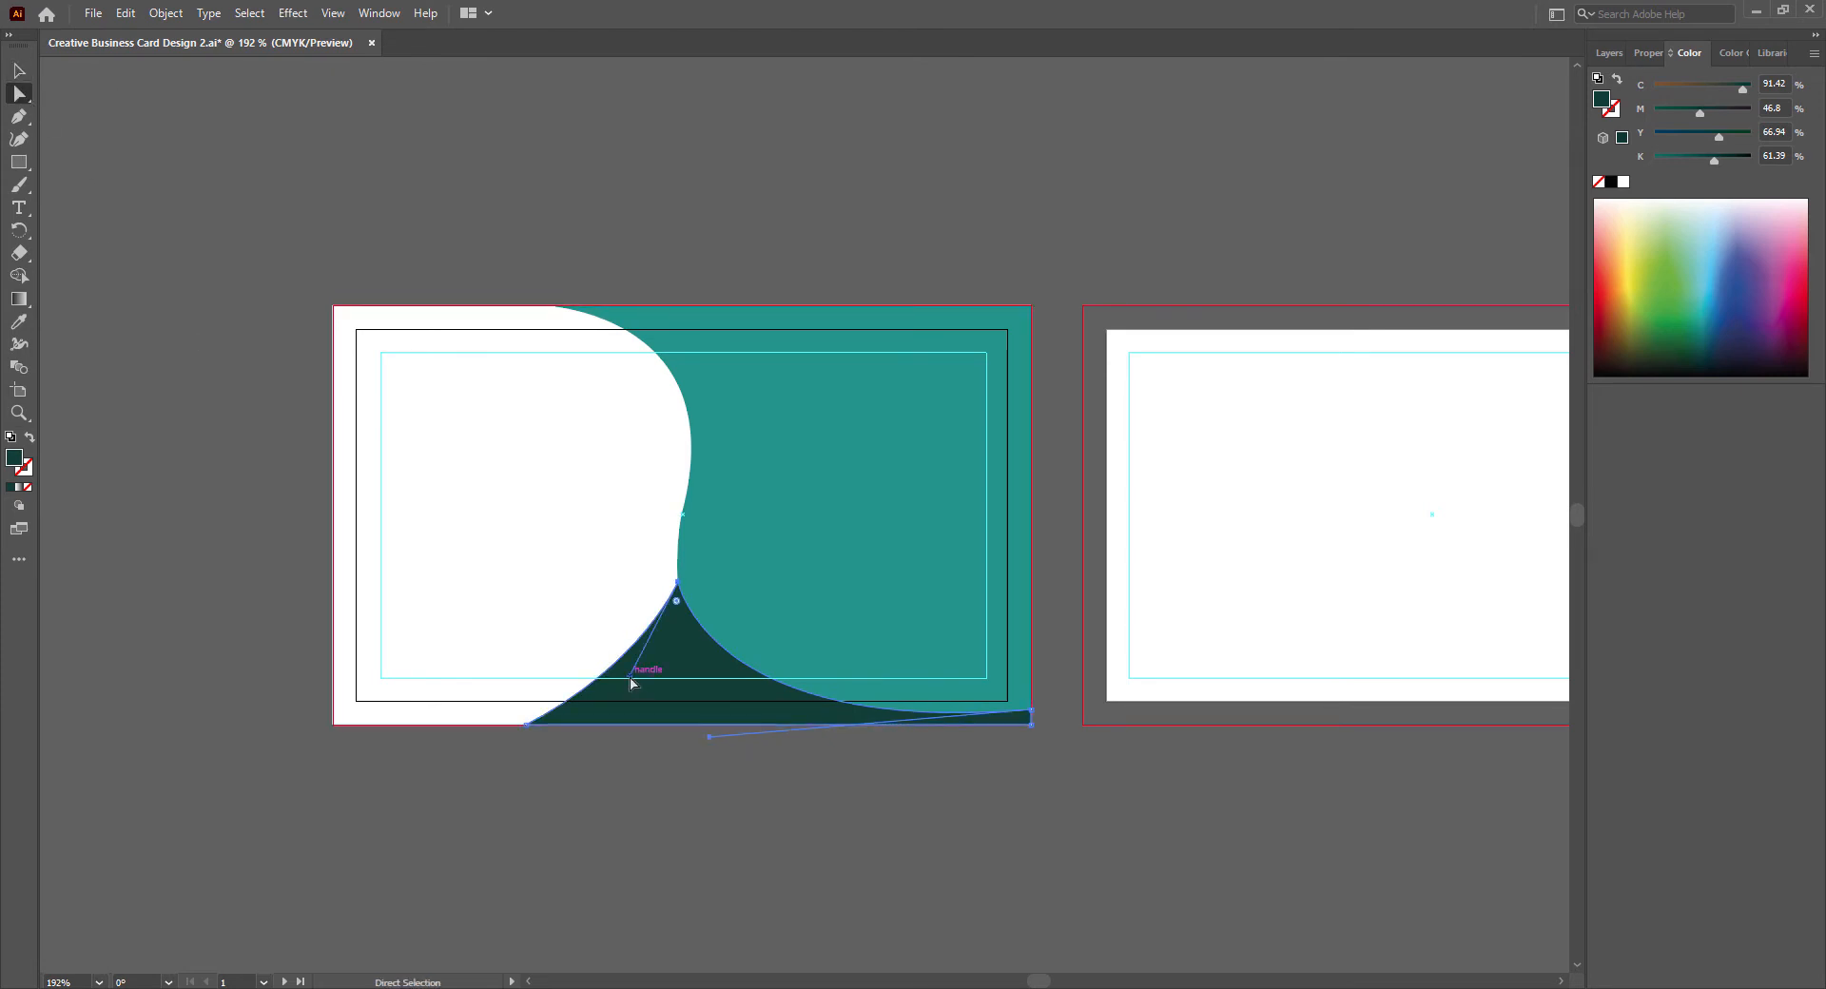
pyautogui.moveTo(630, 677); pyautogui.dragTo(665, 666)
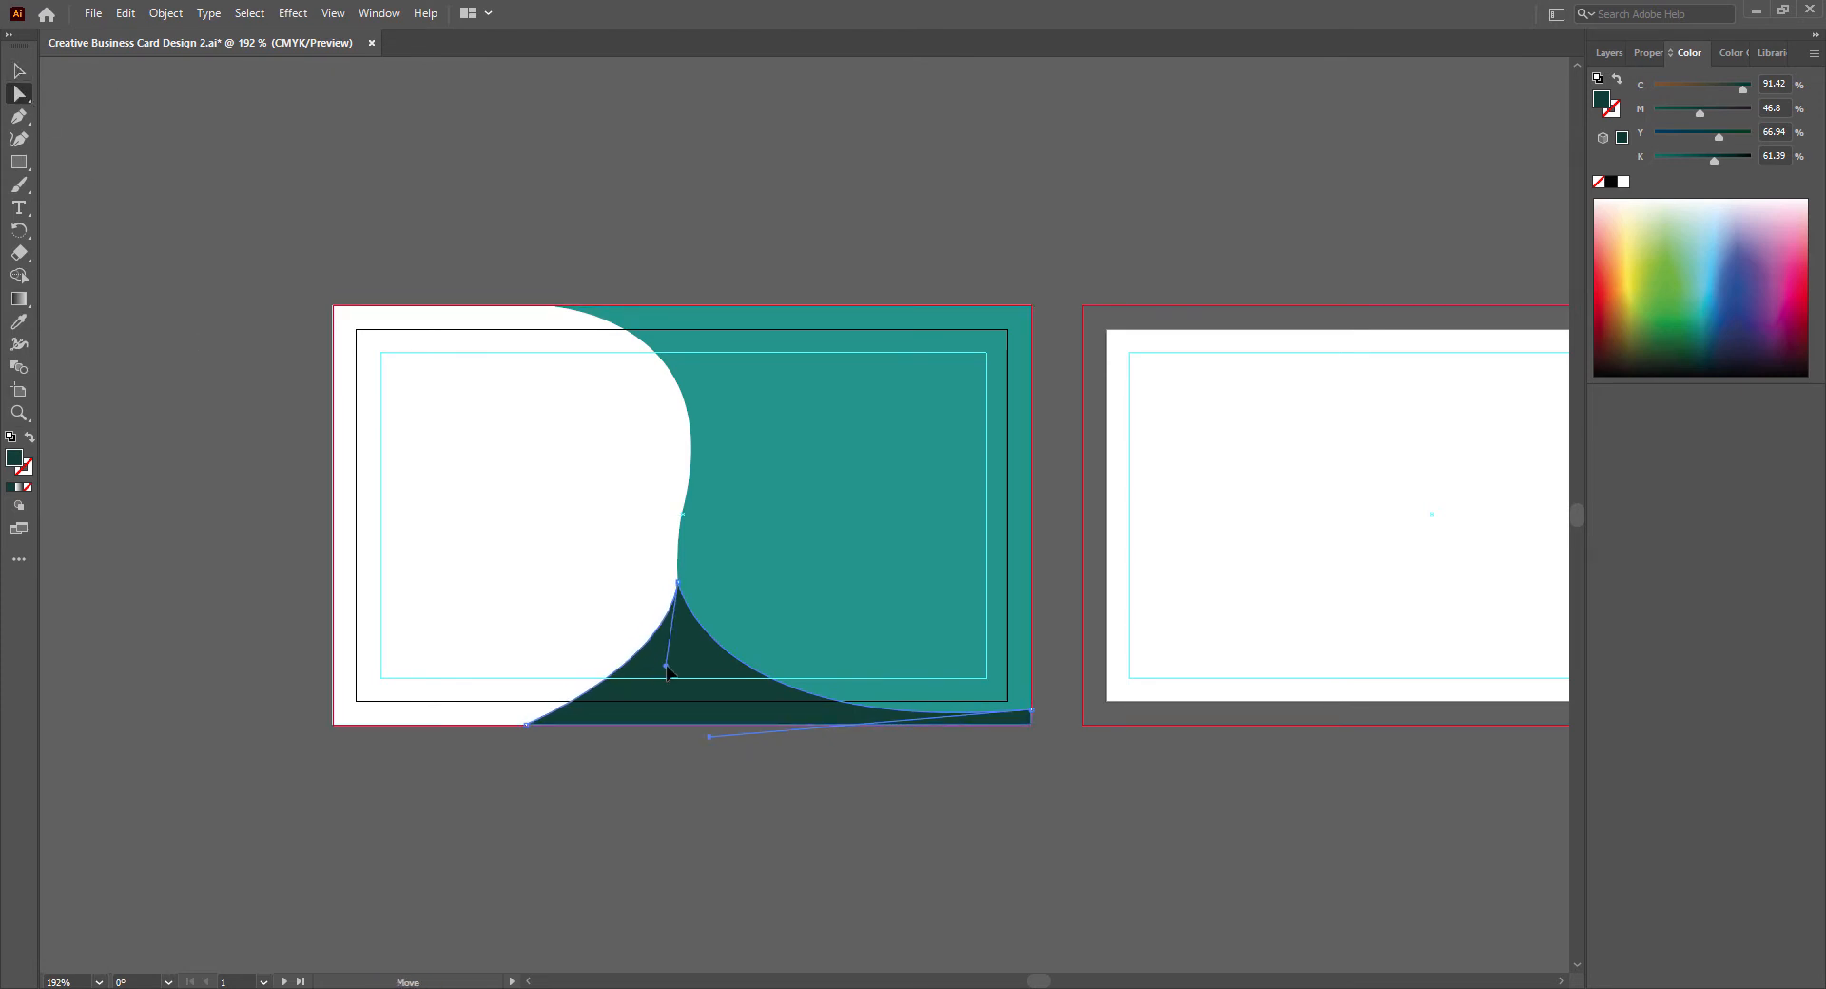
pyautogui.press('v')
pyautogui.click(729, 800)
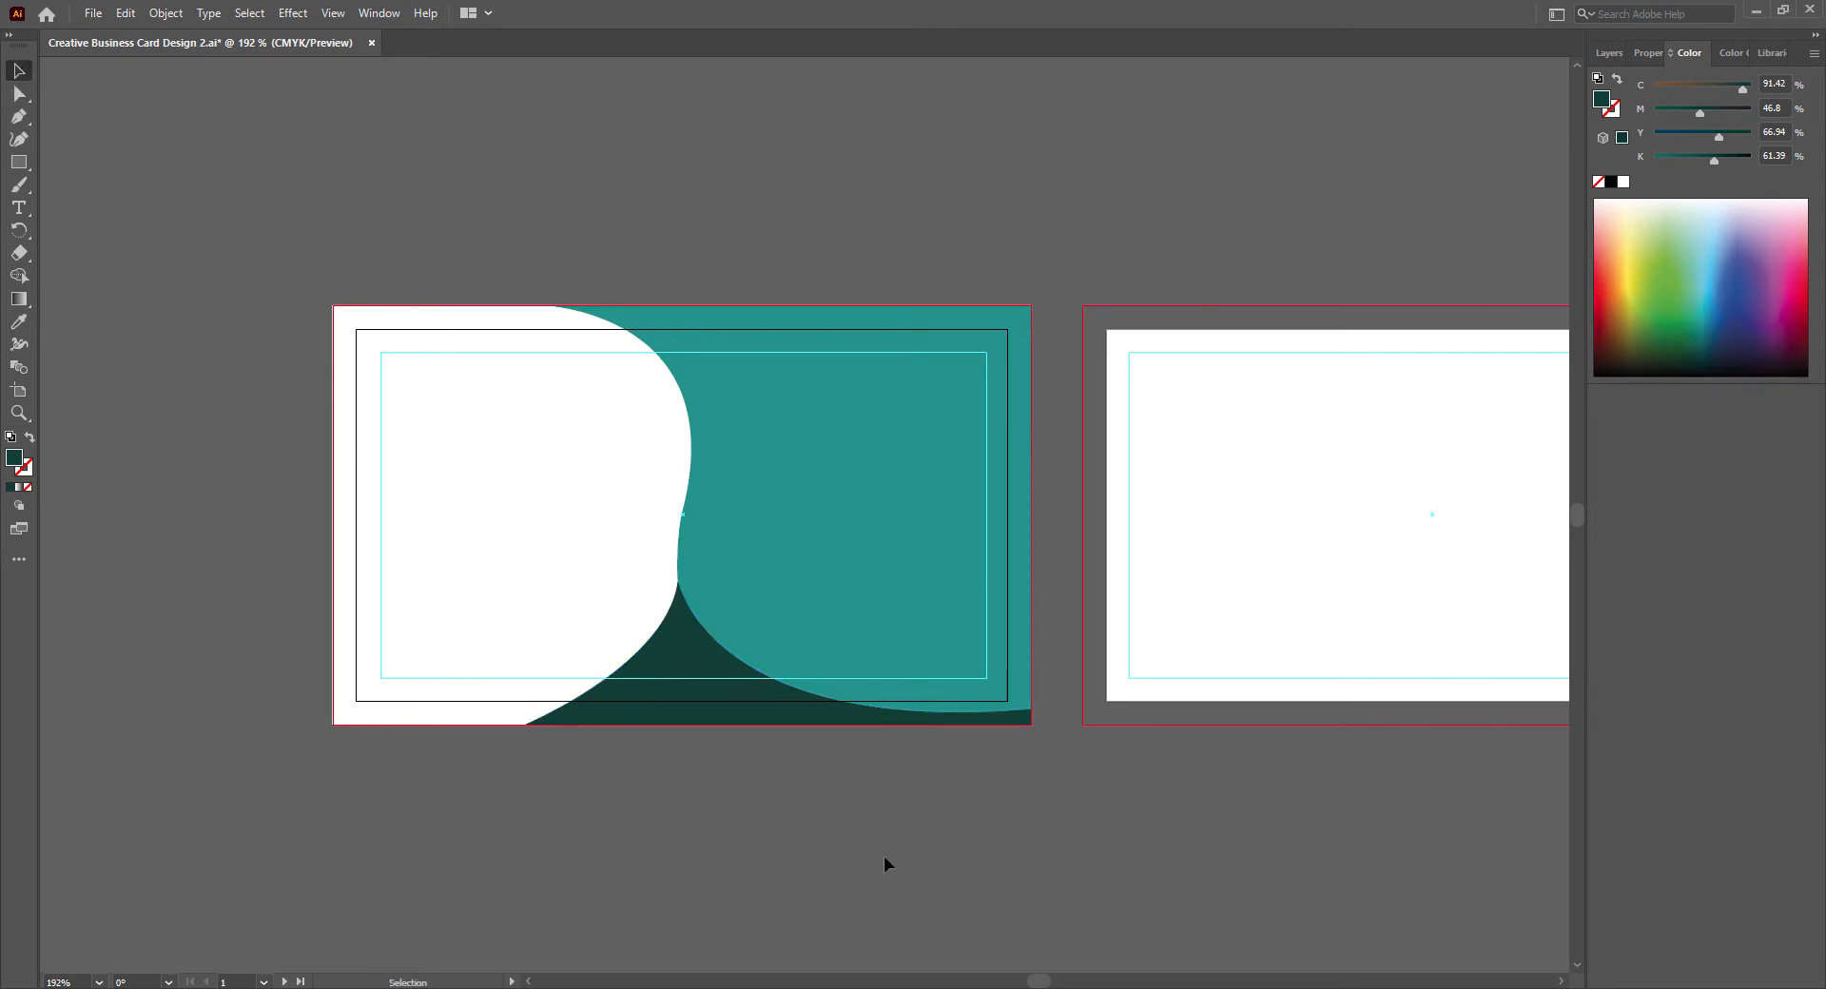
# - Nudge the dark green shape's peak anchor to align with the teal curve's edge, and deselect the shape
pyautogui.click(677, 641)
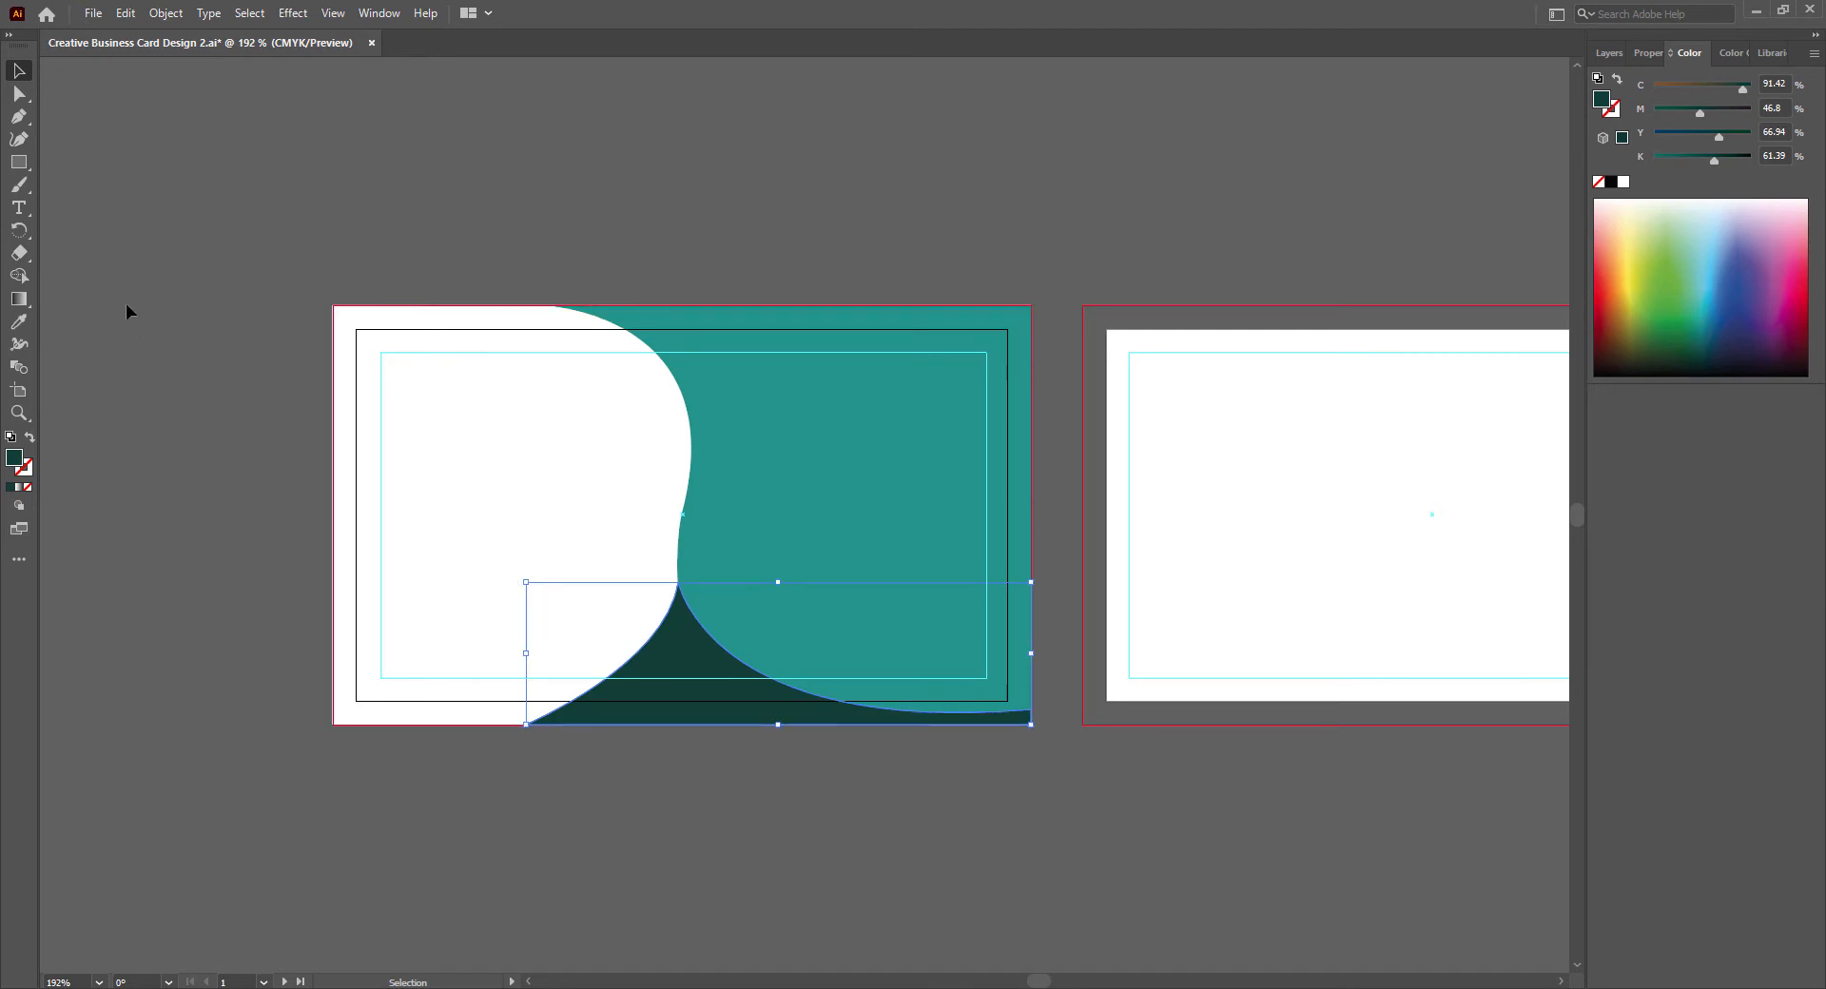
pyautogui.press('a')
pyautogui.moveTo(679, 581); pyautogui.dragTo(682, 587)
pyautogui.press('v')
pyautogui.click(626, 837)
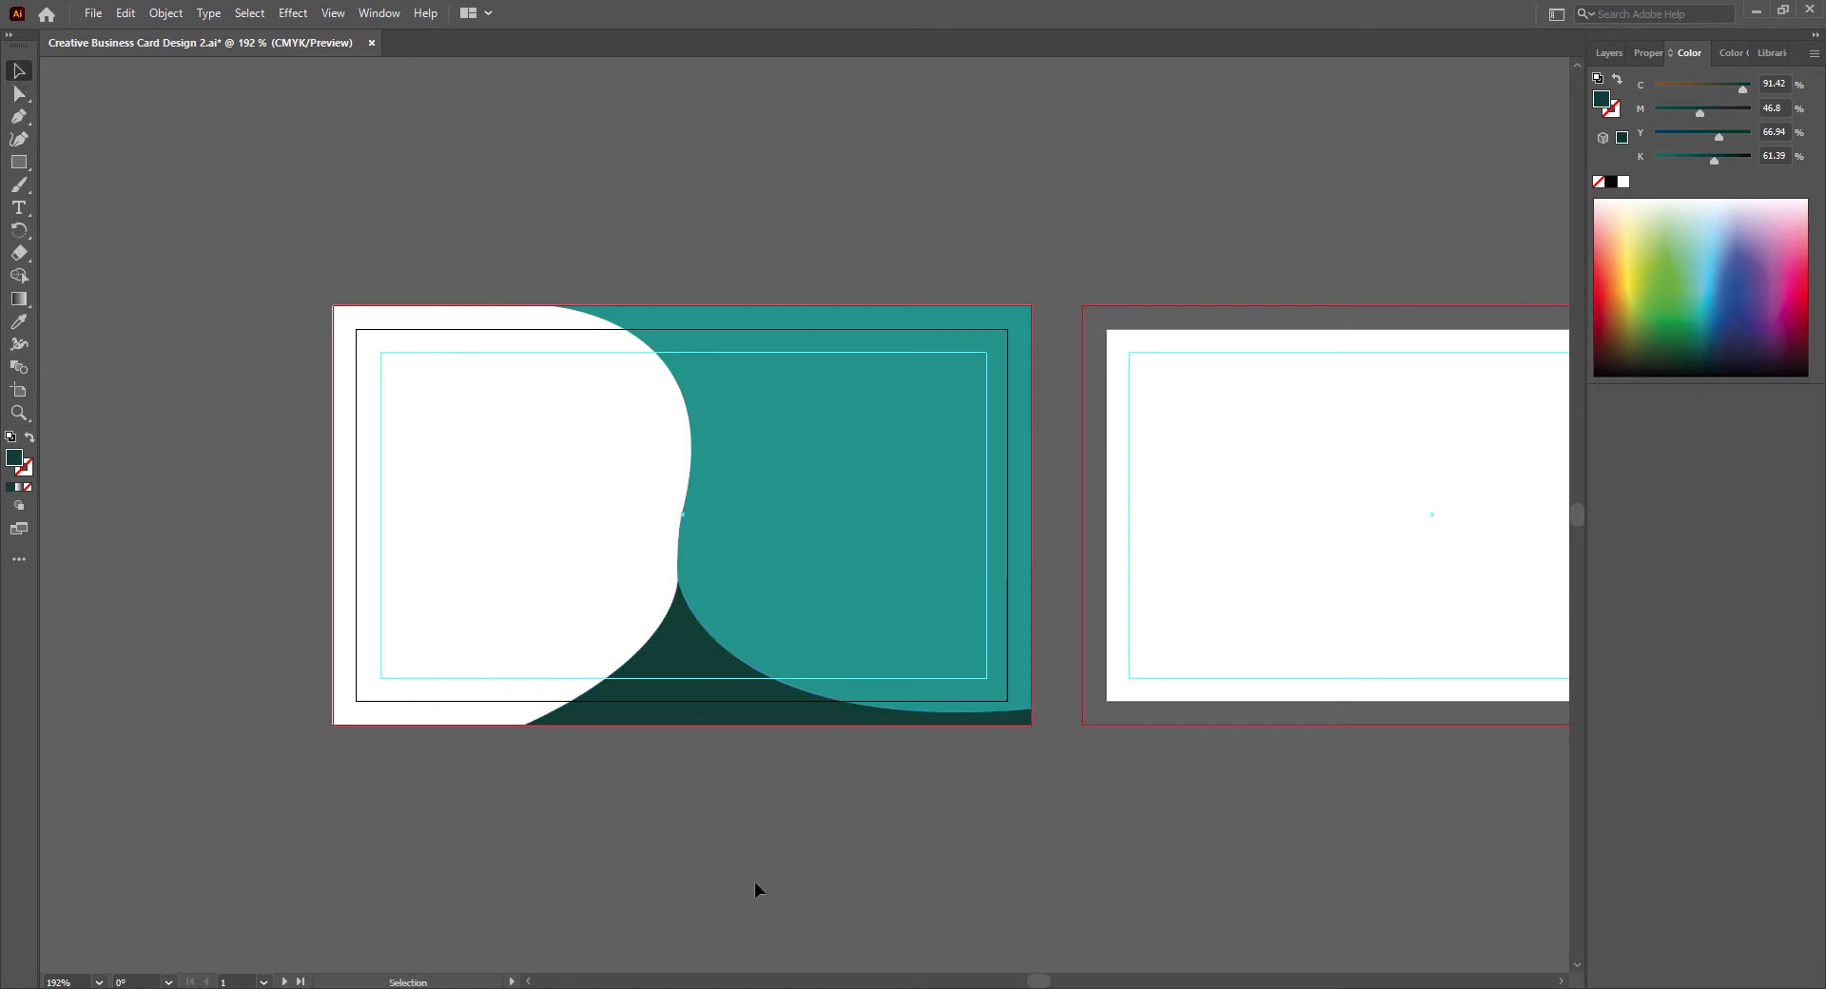
# - Duplicate the dark green shape slightly to the left and match the copy's fill to the teal shape with the Eyedropper
pyautogui.click(691, 666)
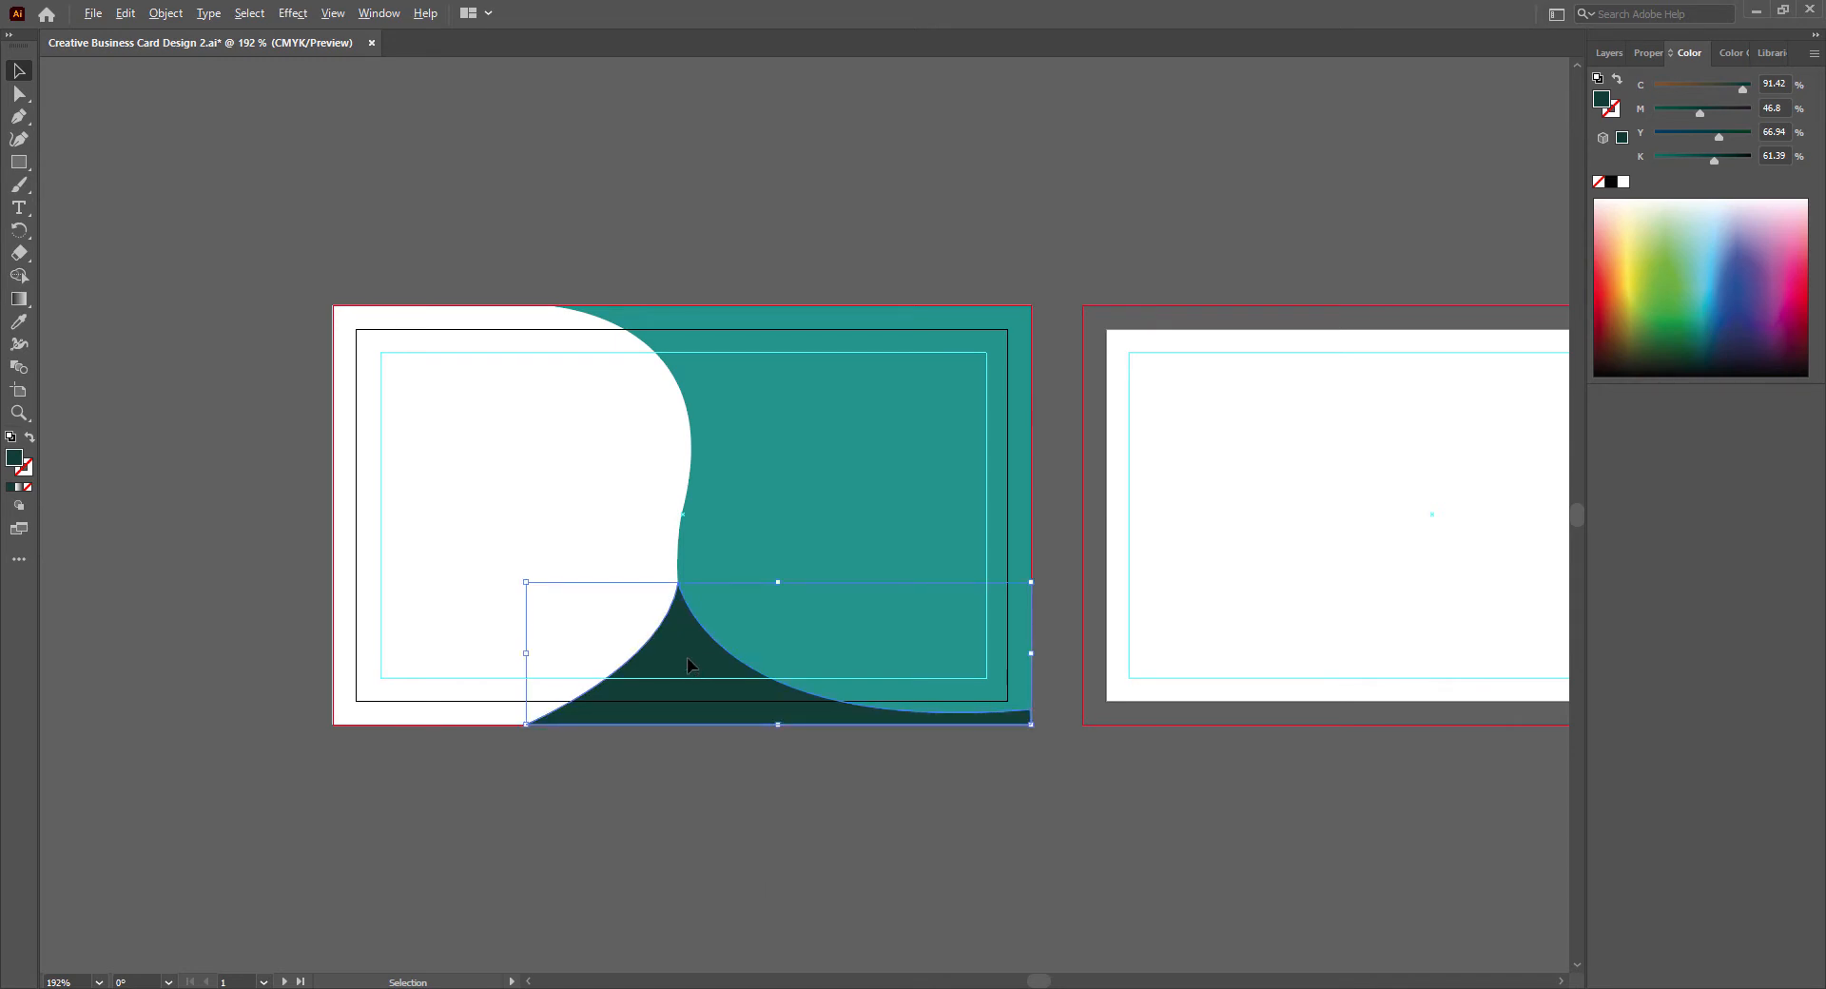
pyautogui.moveTo(691, 665); pyautogui.dragTo(677, 666)
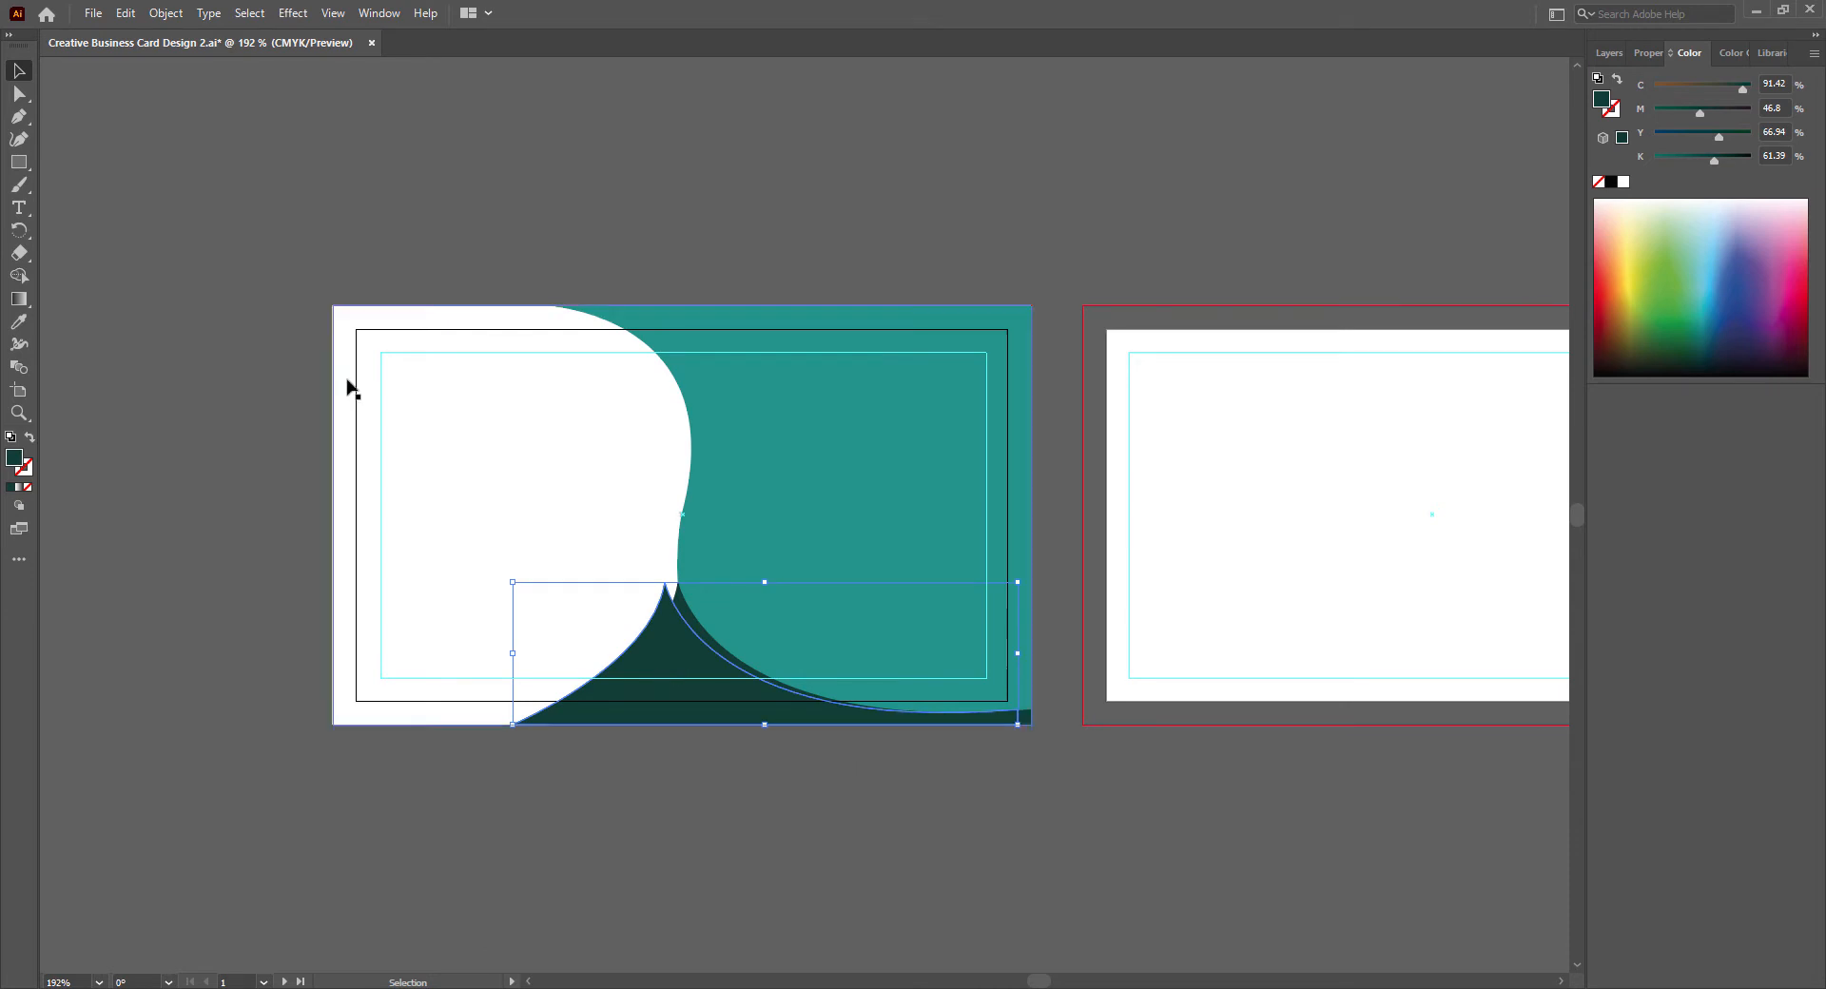
pyautogui.doubleClick(14, 459)
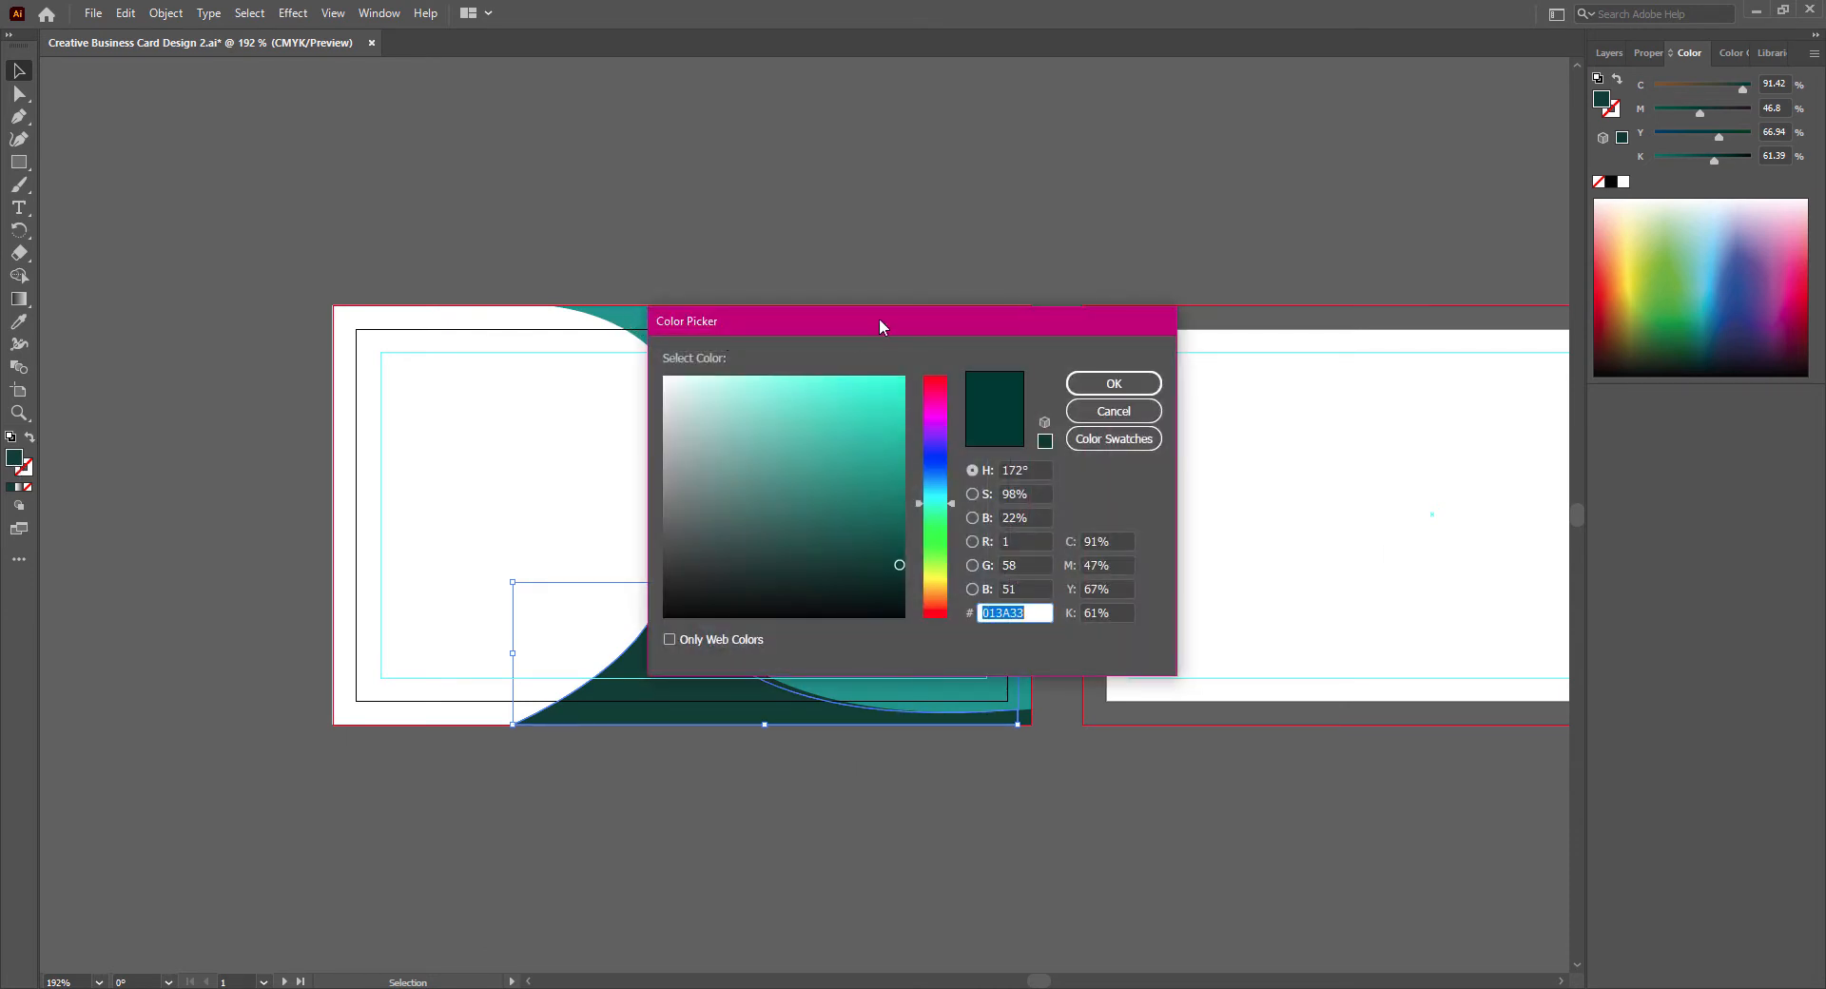
pyautogui.click(1114, 411)
pyautogui.press('i')
pyautogui.click(851, 488)
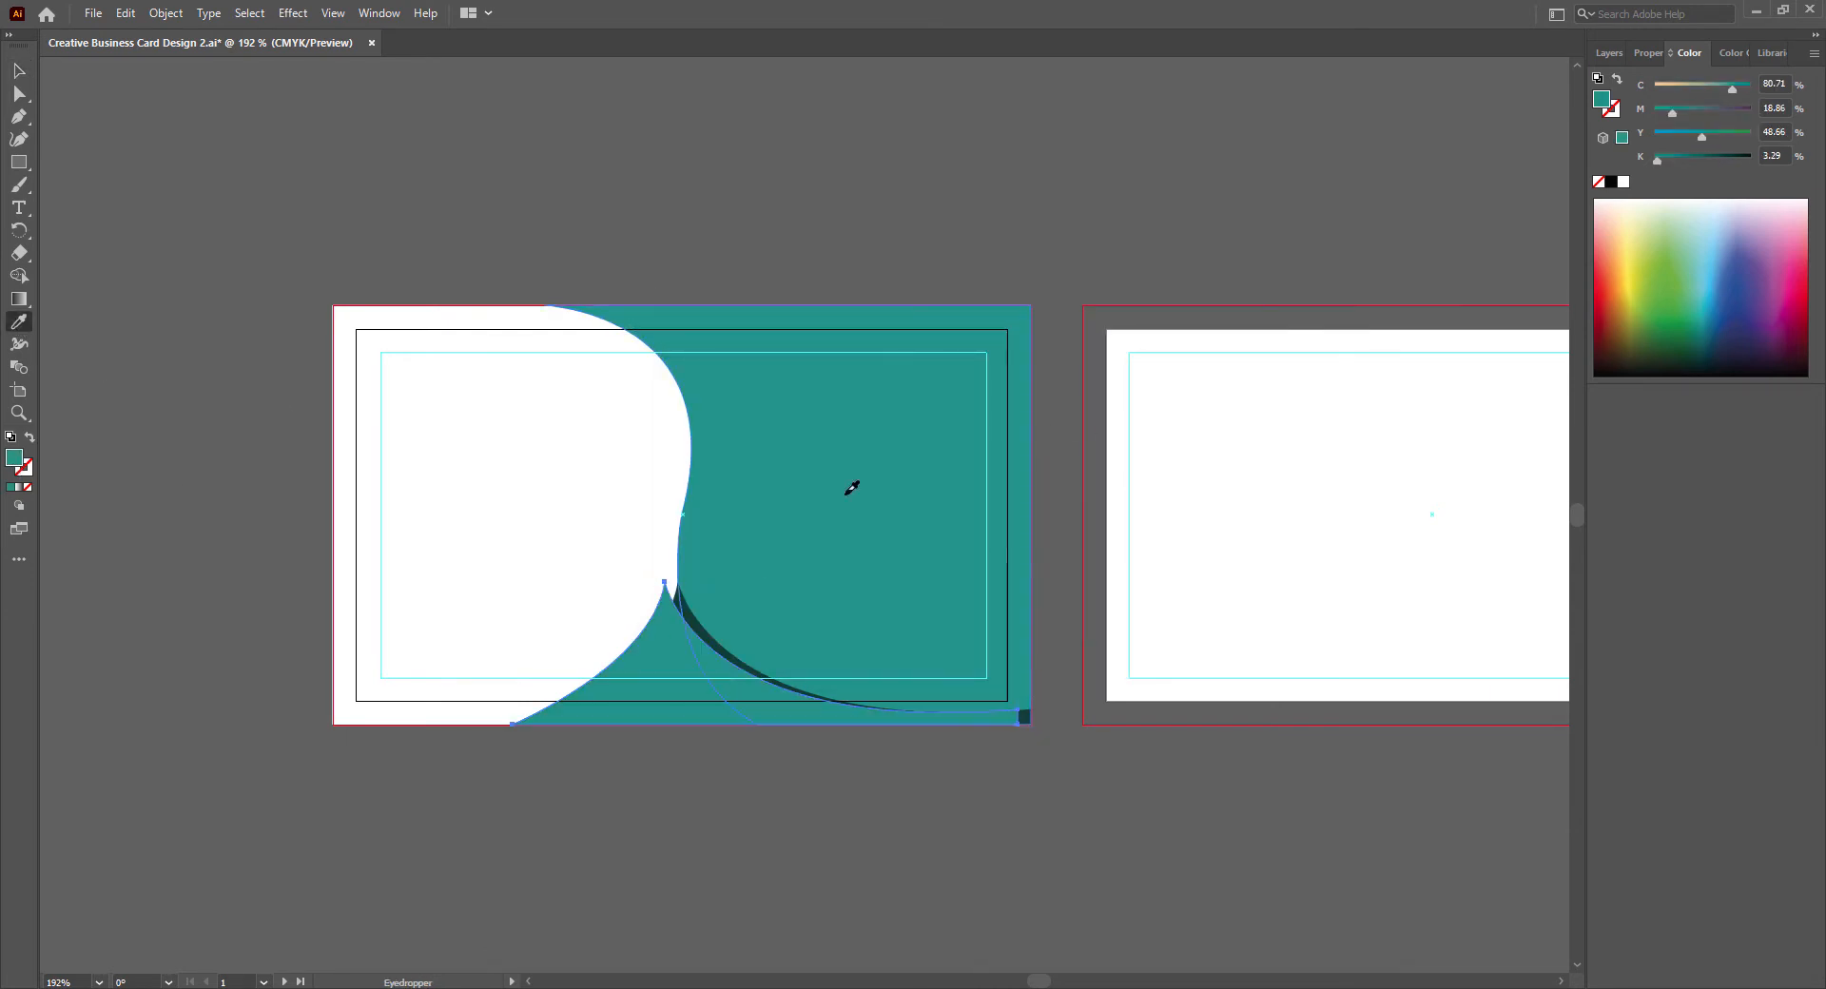
# - Send the teal copy of the bottom shape to the back of the stacking order
pyautogui.press('v')
pyautogui.rightClick(681, 655)
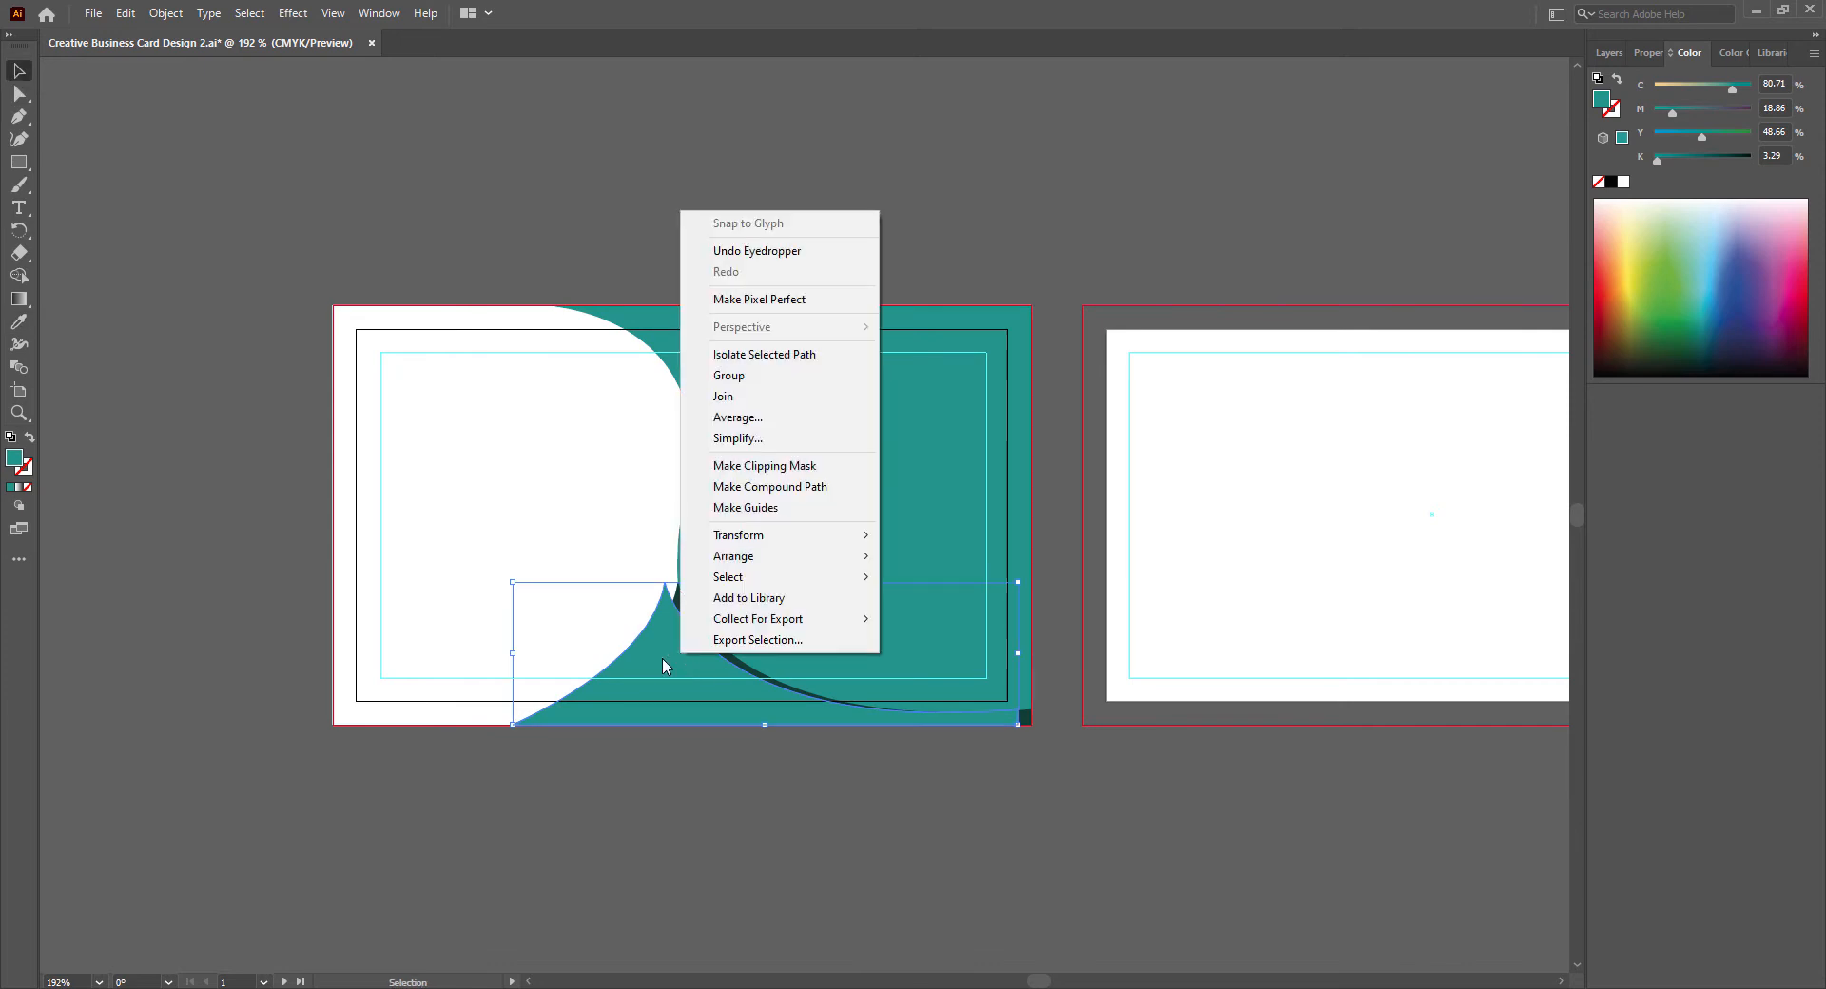
pyautogui.moveTo(771, 561)
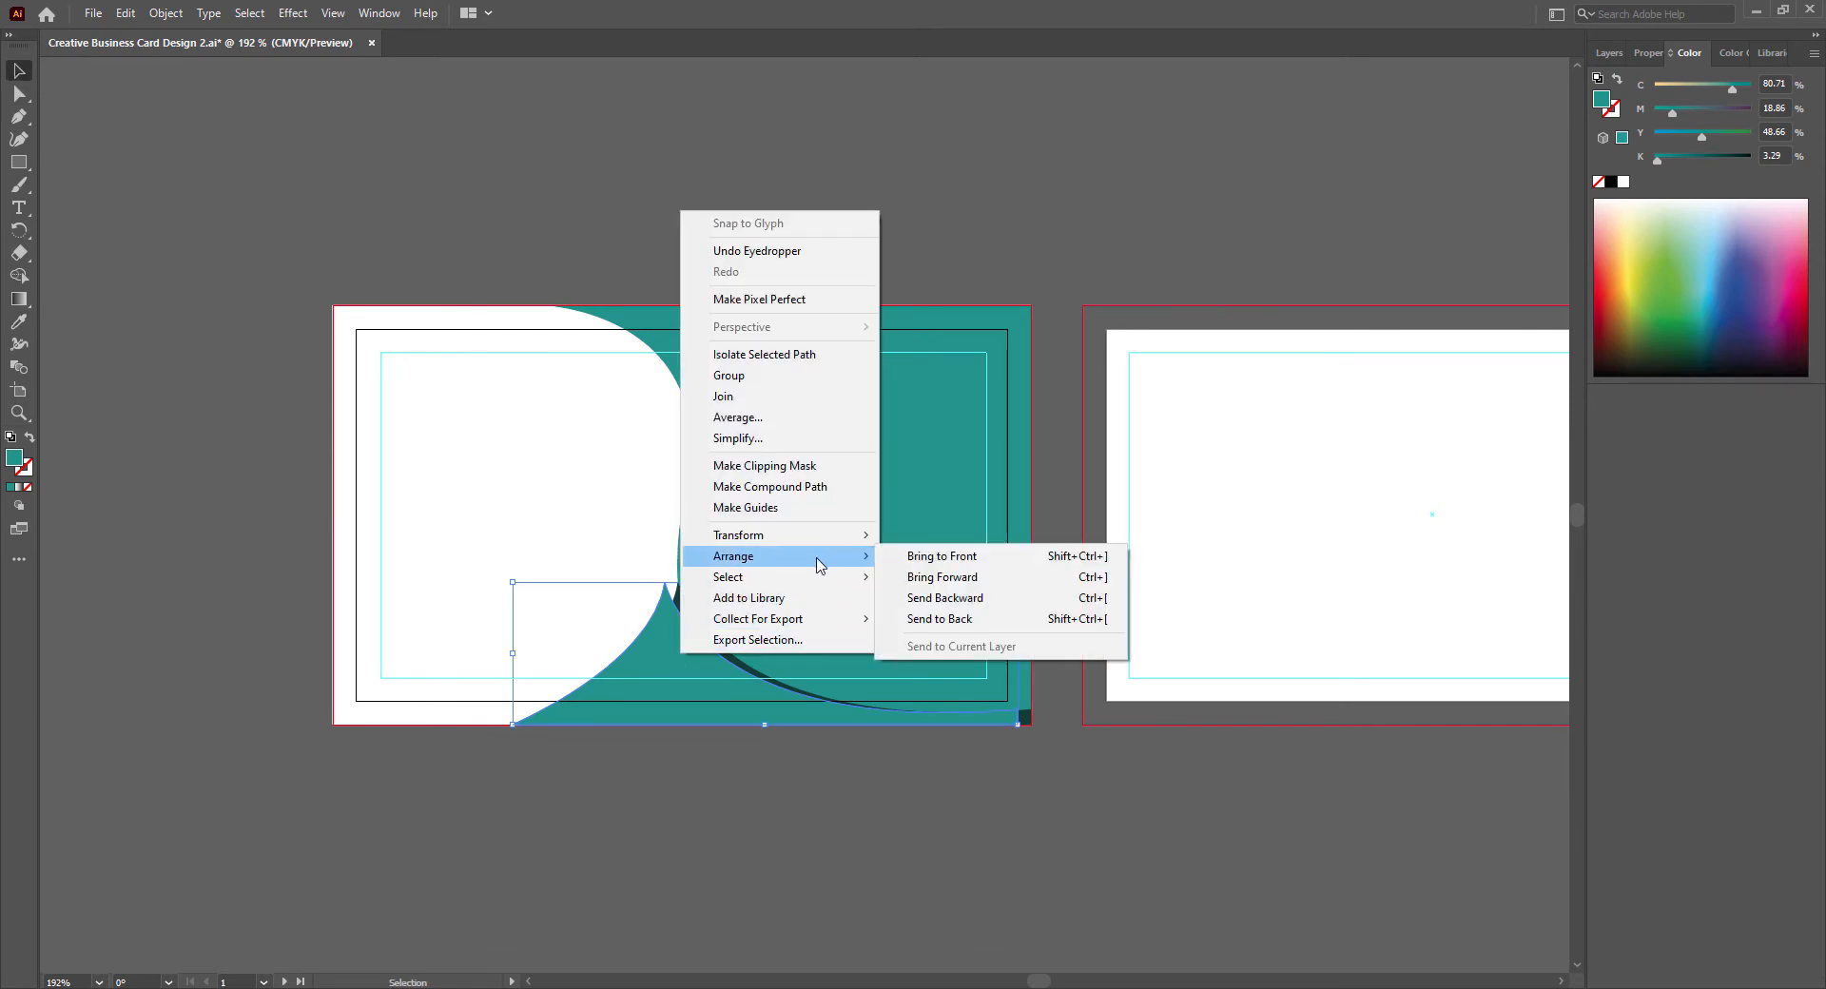
pyautogui.click(927, 619)
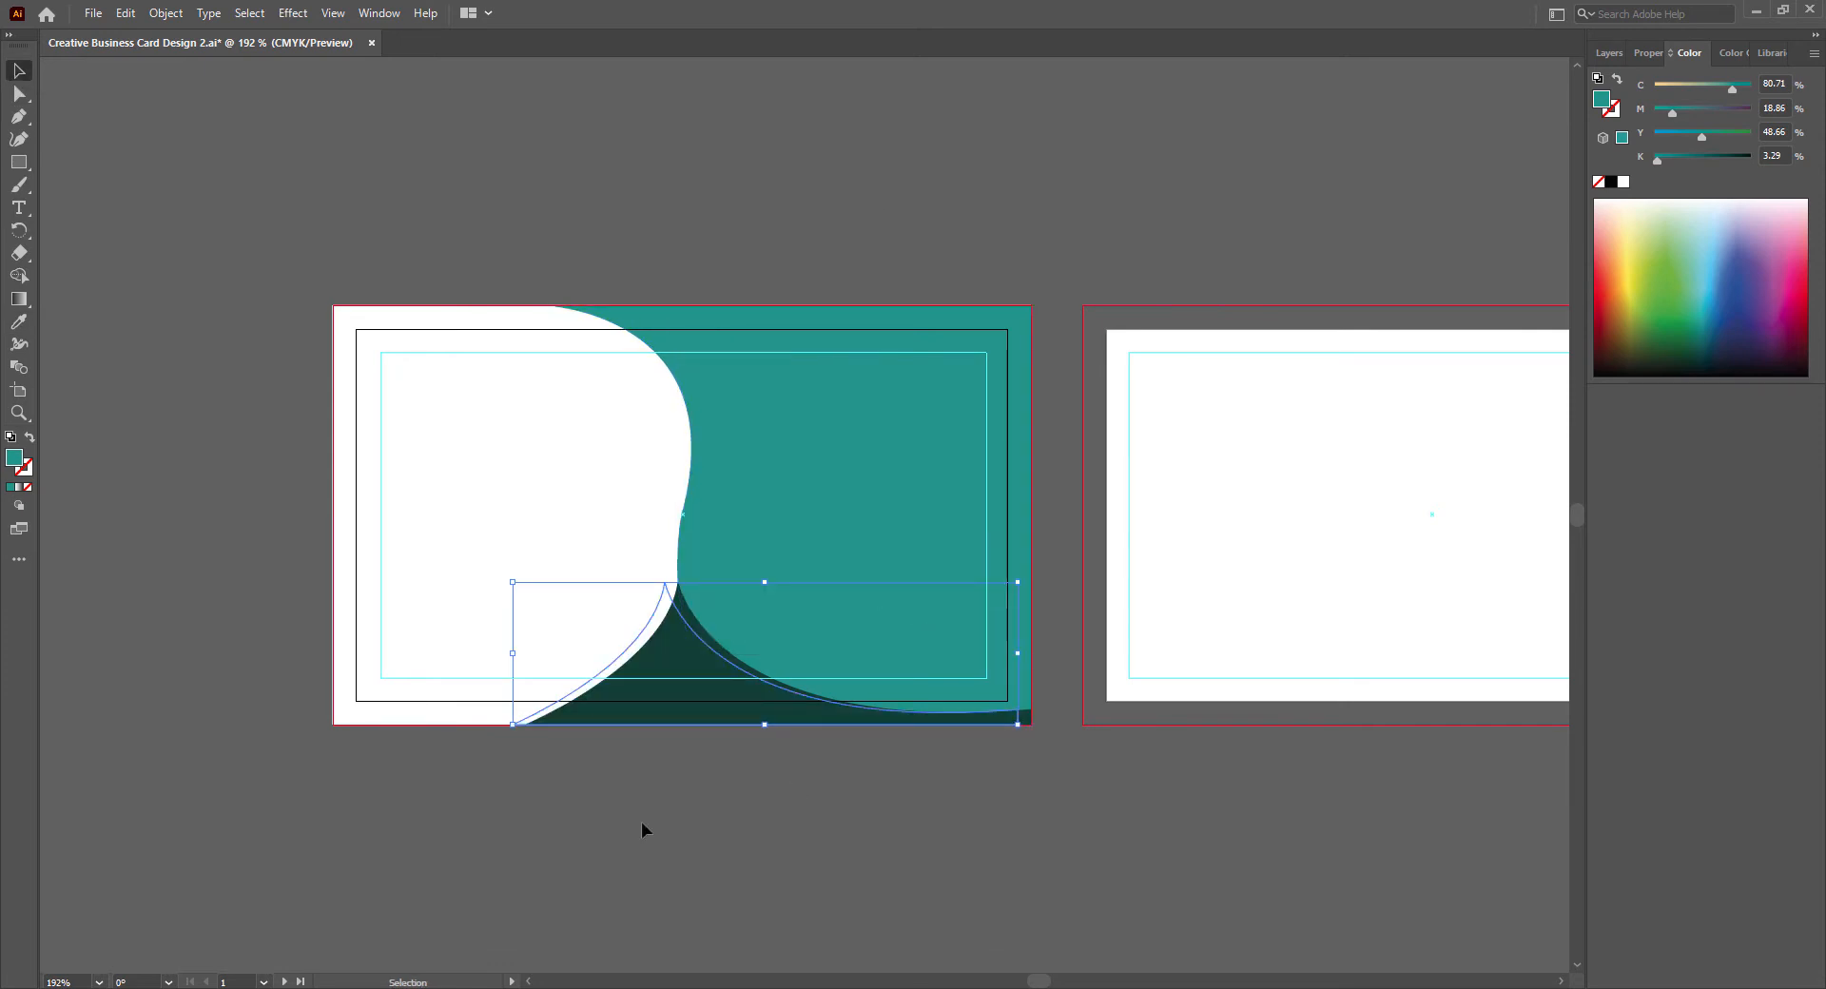
# - Bring the dark green bottom shape to the front of the teal copy and deselect it
pyautogui.rightClick(690, 620)
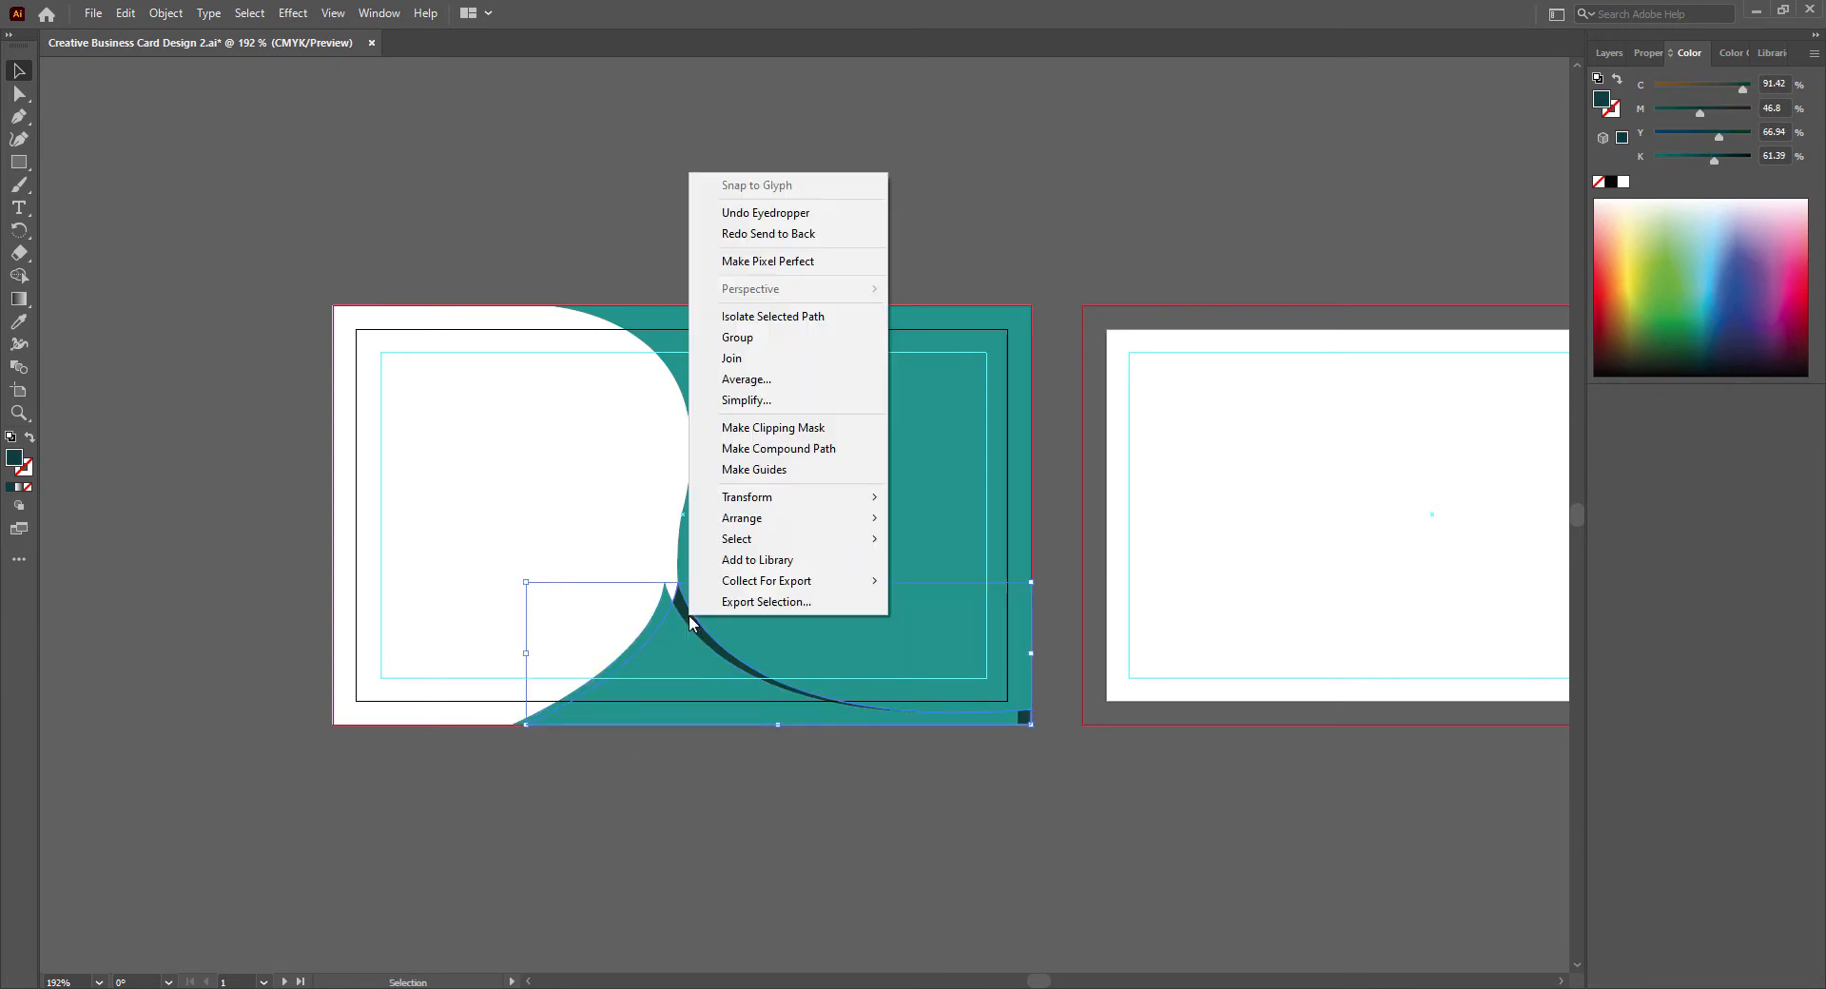
pyautogui.moveTo(836, 518)
pyautogui.click(930, 515)
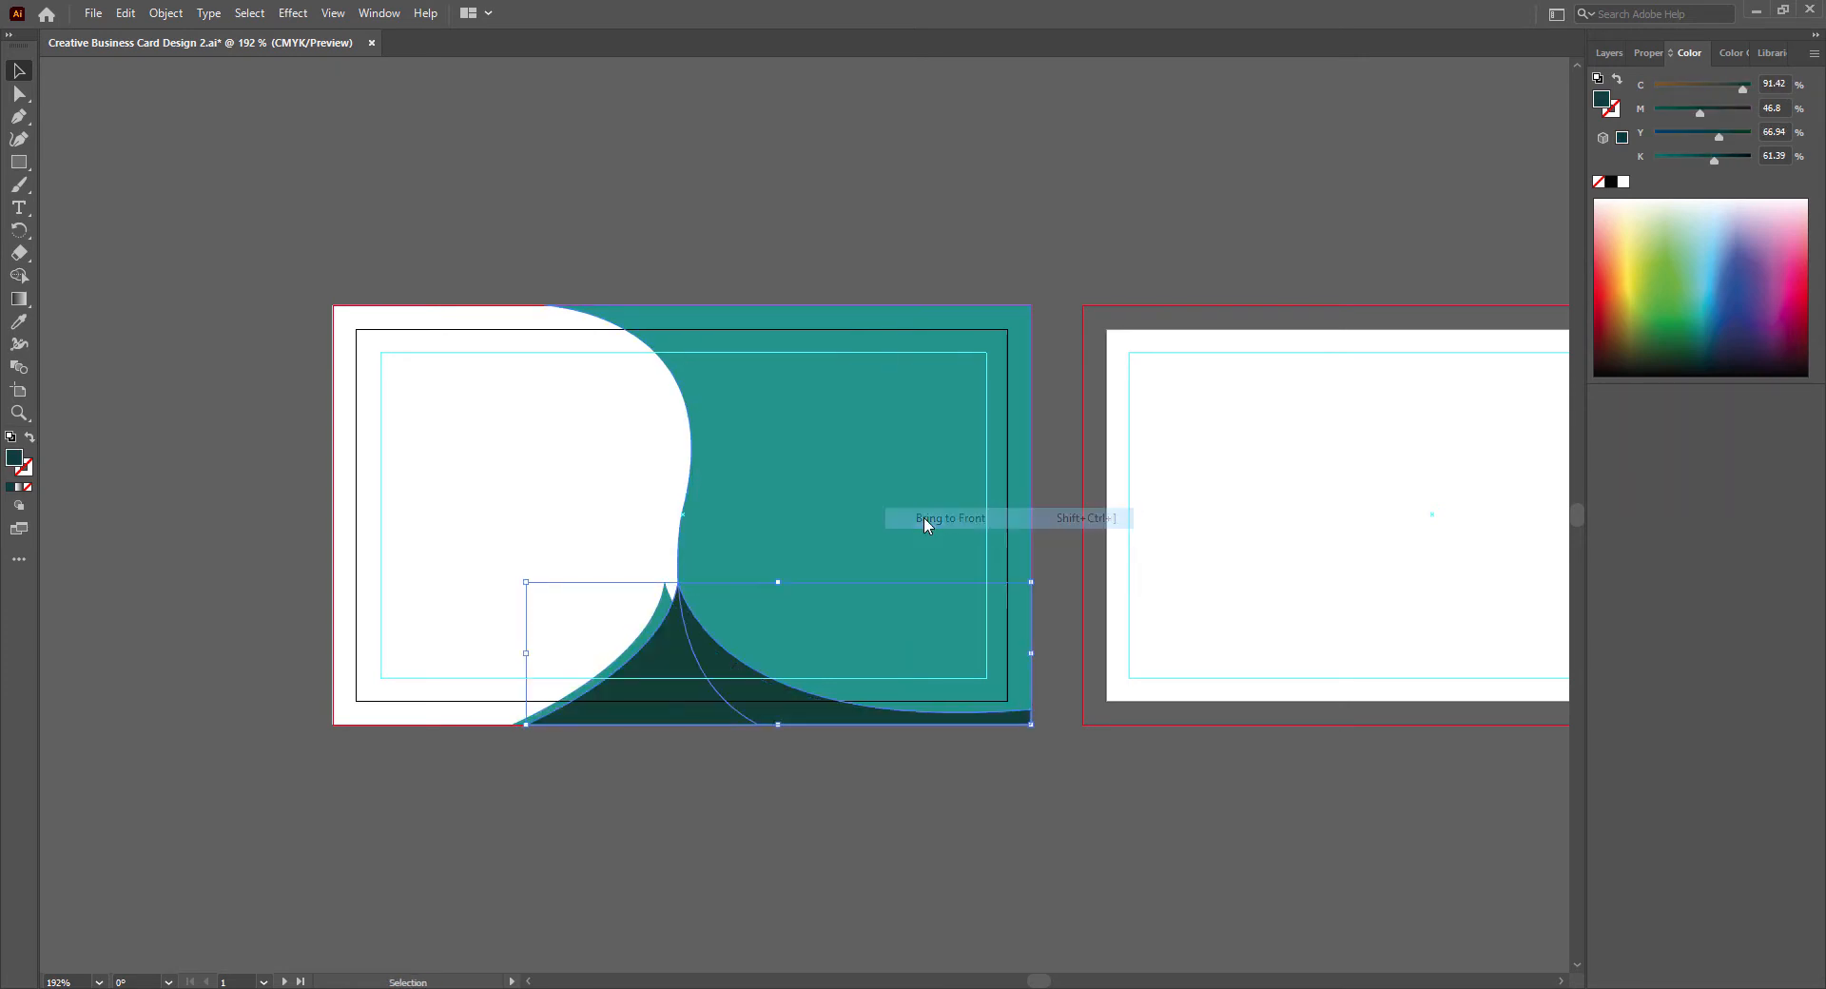
pyautogui.click(612, 866)
# - Stretch the teal copy of the bottom shape slightly taller and nudge it rightward to line up with the dark green shape
pyautogui.click(664, 607)
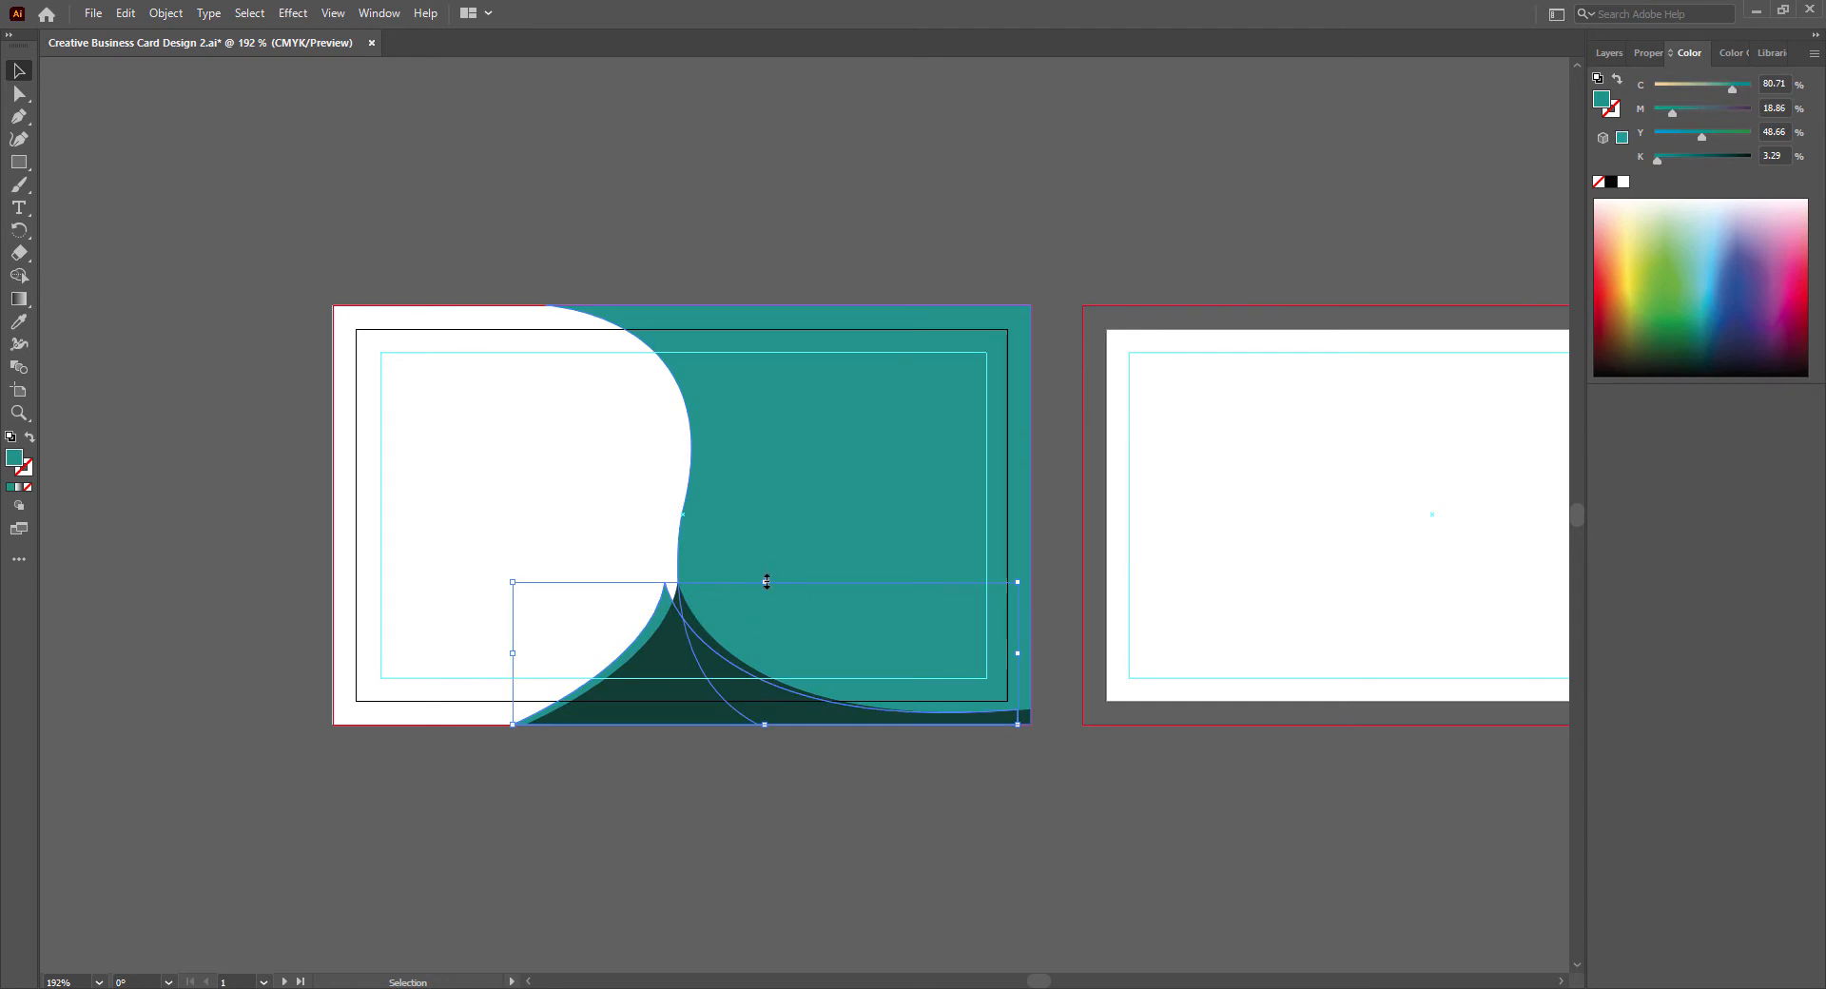
pyautogui.moveTo(766, 582); pyautogui.dragTo(767, 567)
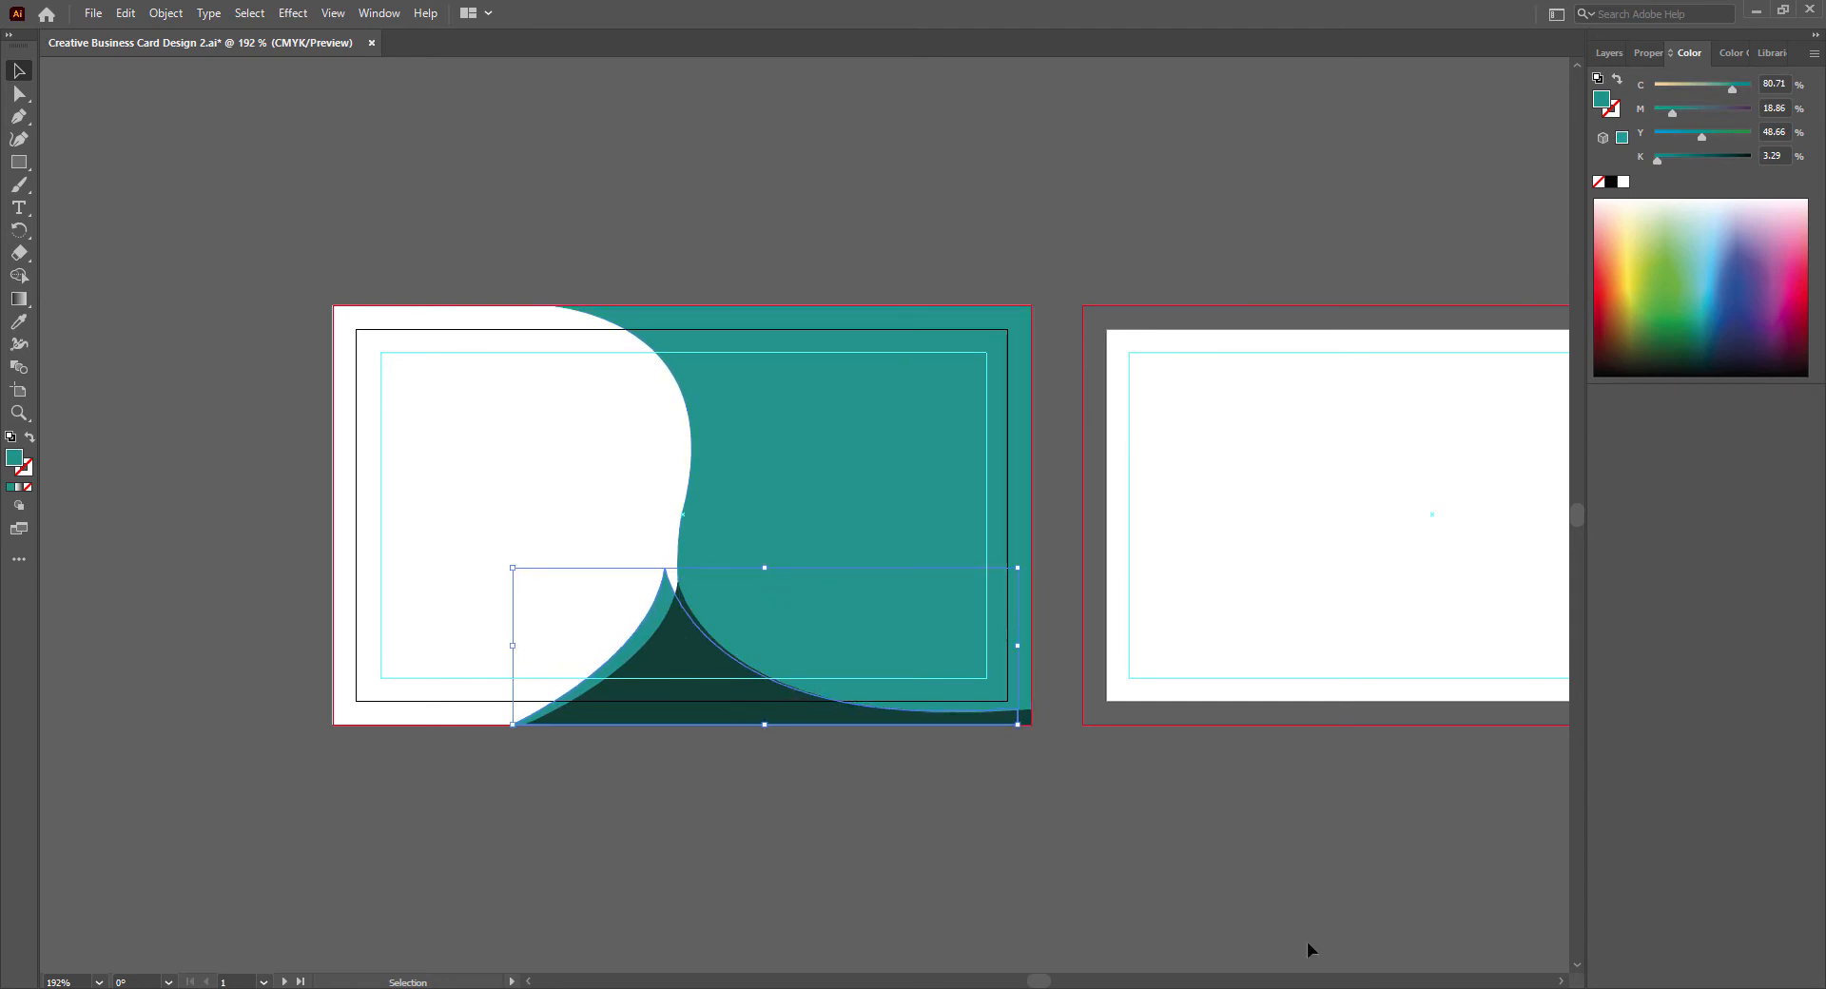
pyautogui.press('Right')
pyautogui.press('Right')
pyautogui.press('Right')
pyautogui.press('Right')
pyautogui.press('Right')
pyautogui.press('Right')
pyautogui.press('Right')
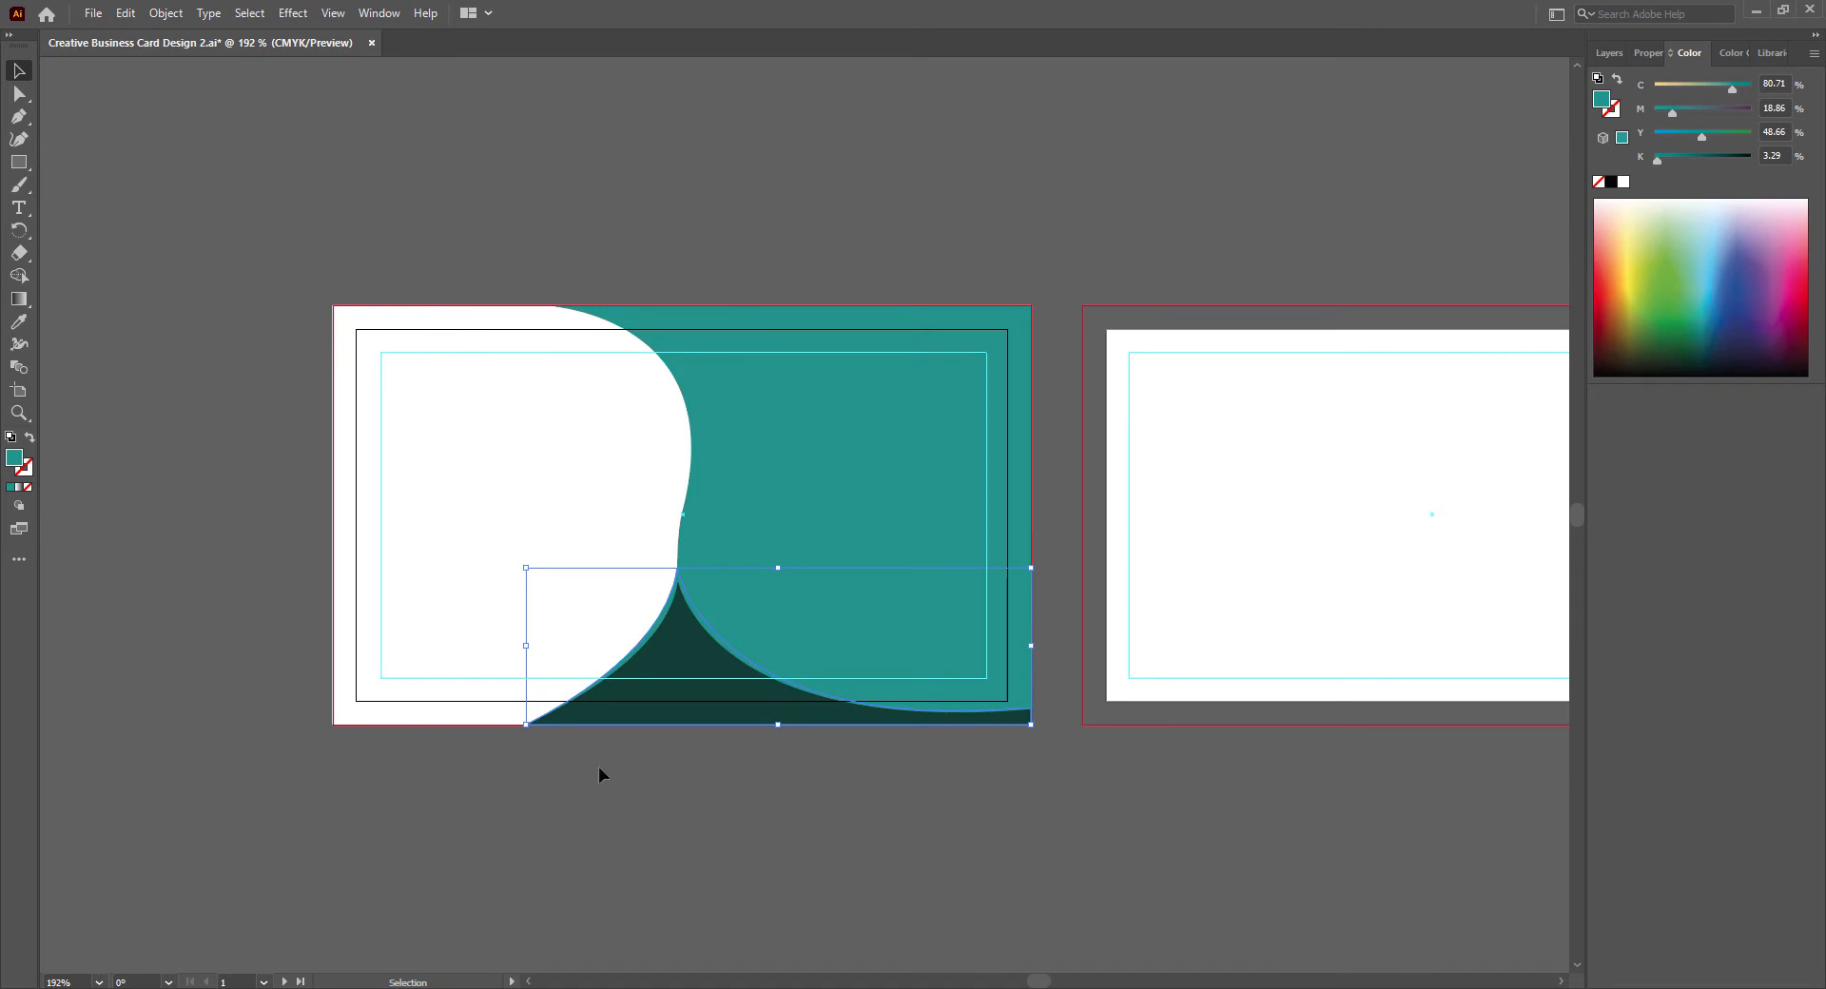
# - Widen the teal copy slightly past the dark green shape's left edge and fit its right side to the bleed edge
pyautogui.moveTo(526, 646); pyautogui.dragTo(515, 645)
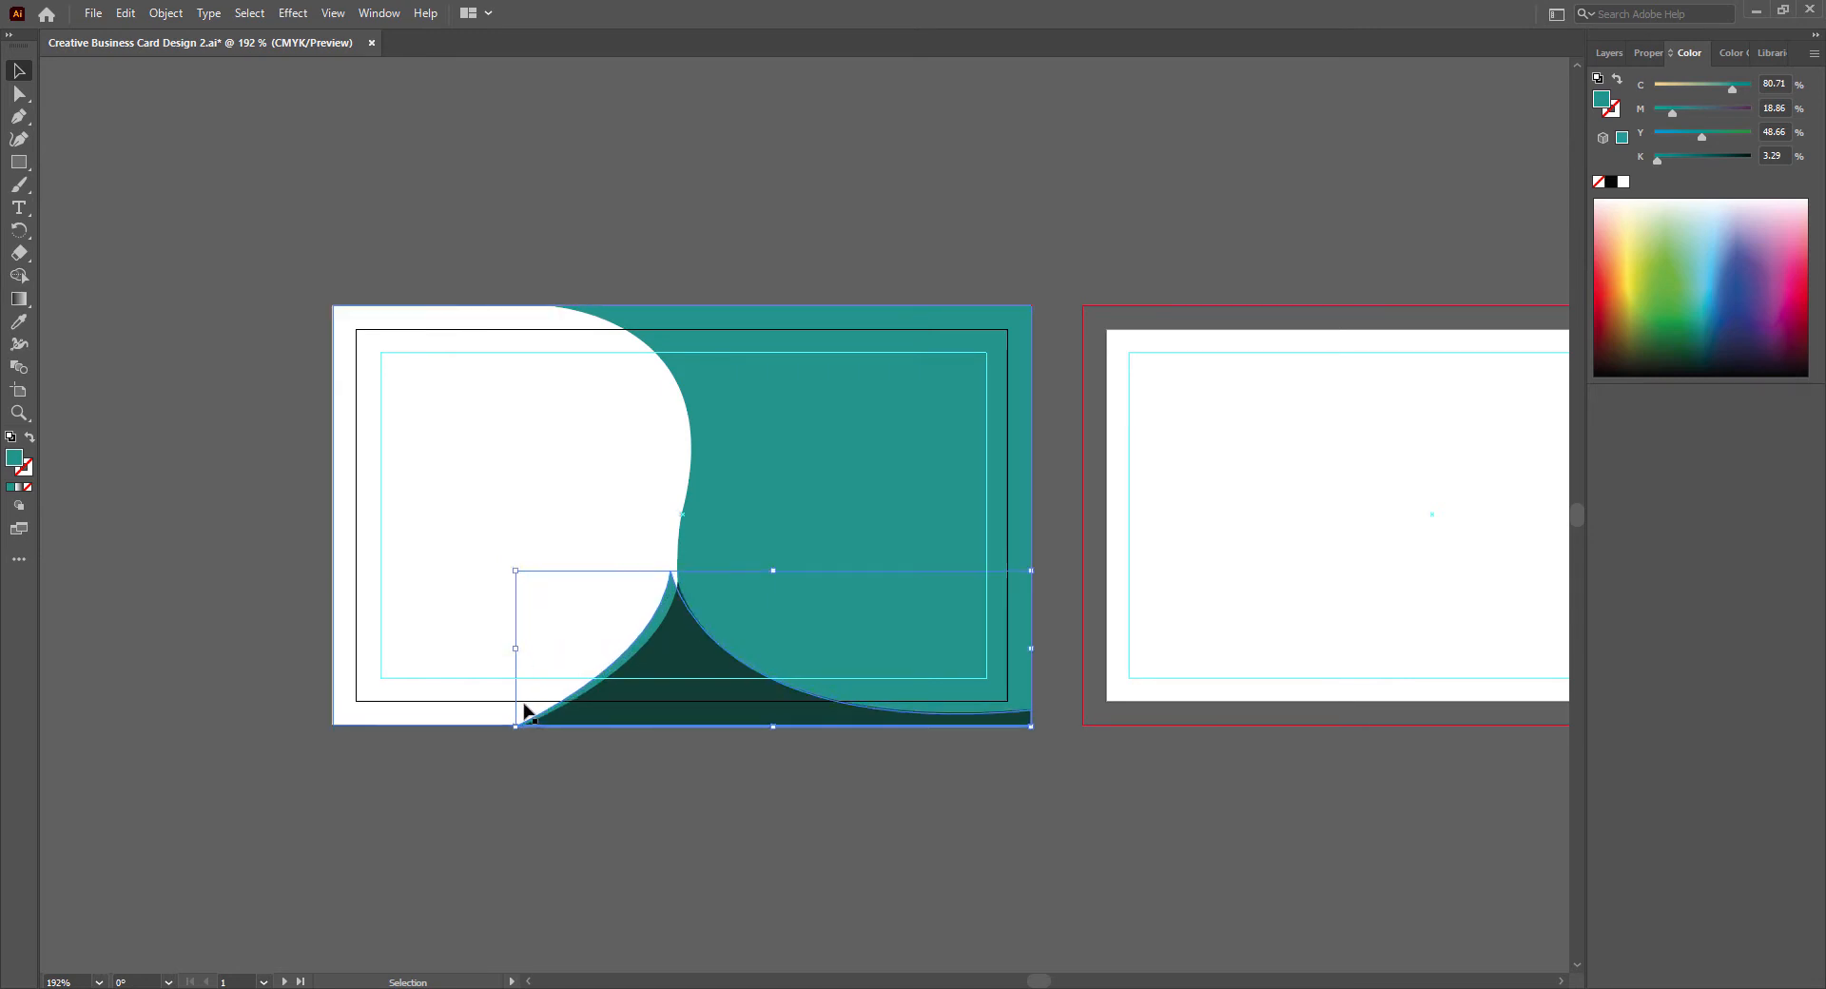
pyautogui.press('Right')
pyautogui.press('Right')
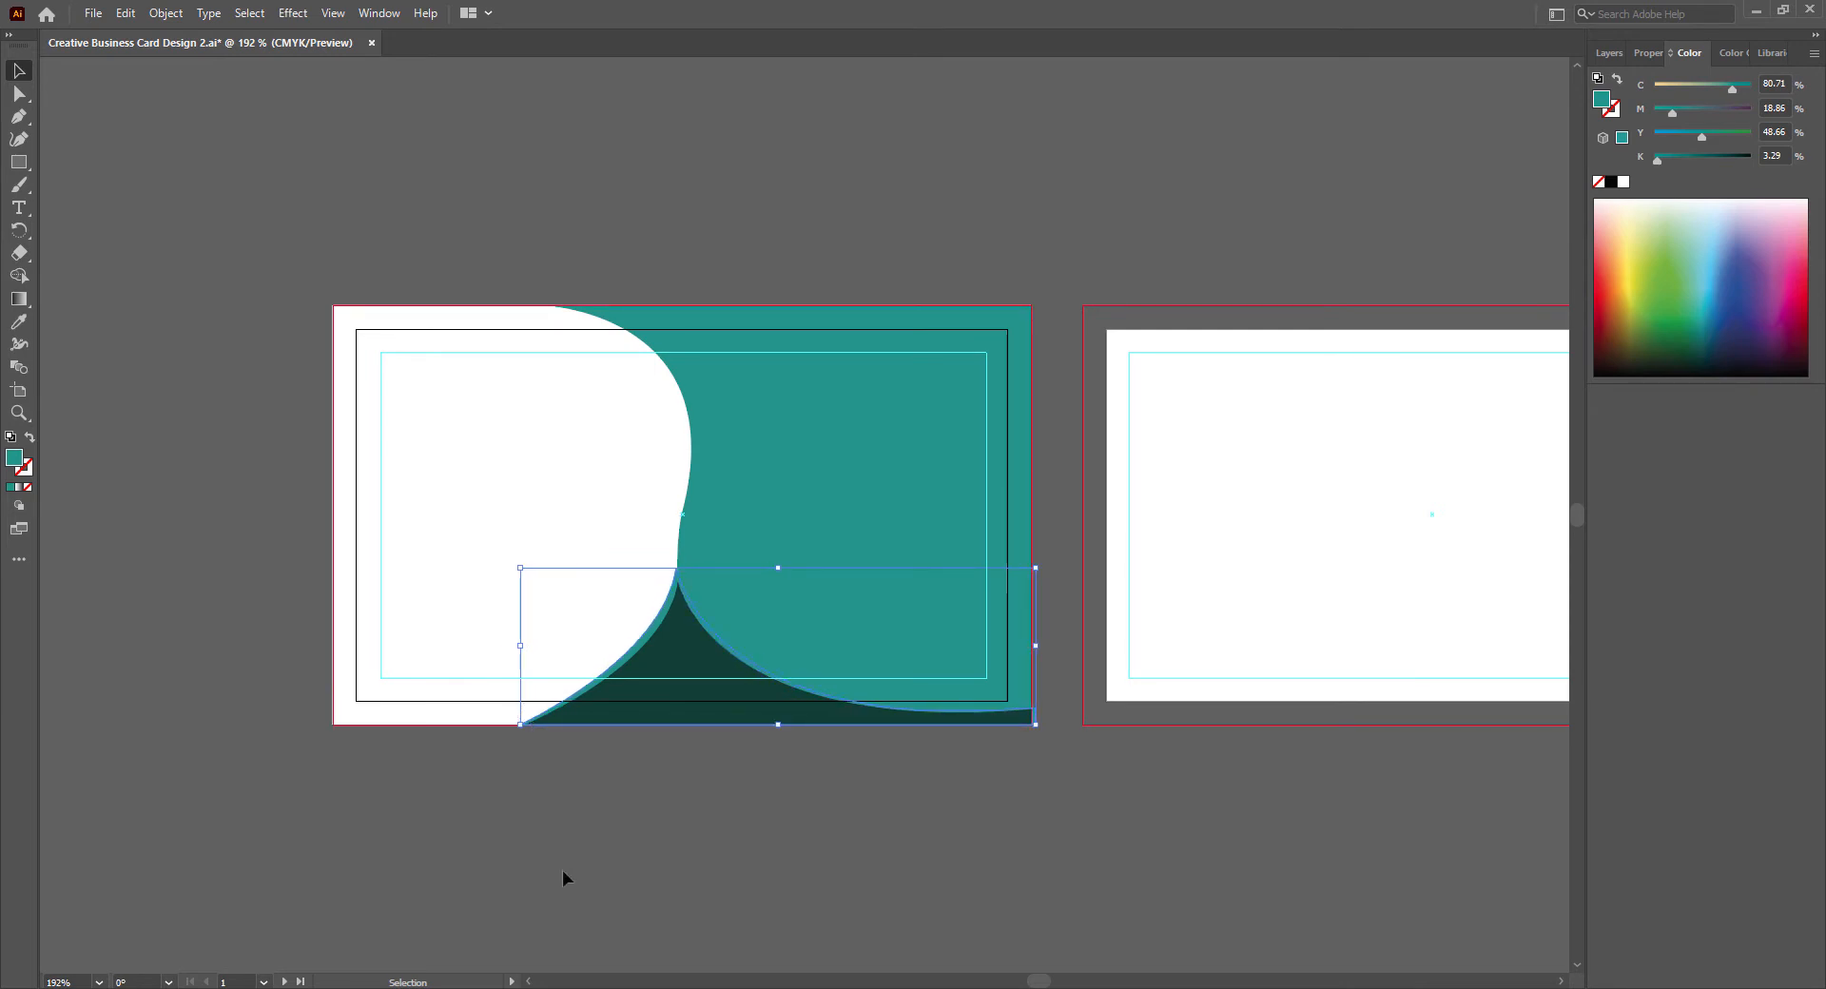
pyautogui.moveTo(520, 646); pyautogui.dragTo(517, 646)
pyautogui.moveTo(1039, 645); pyautogui.dragTo(1031, 645)
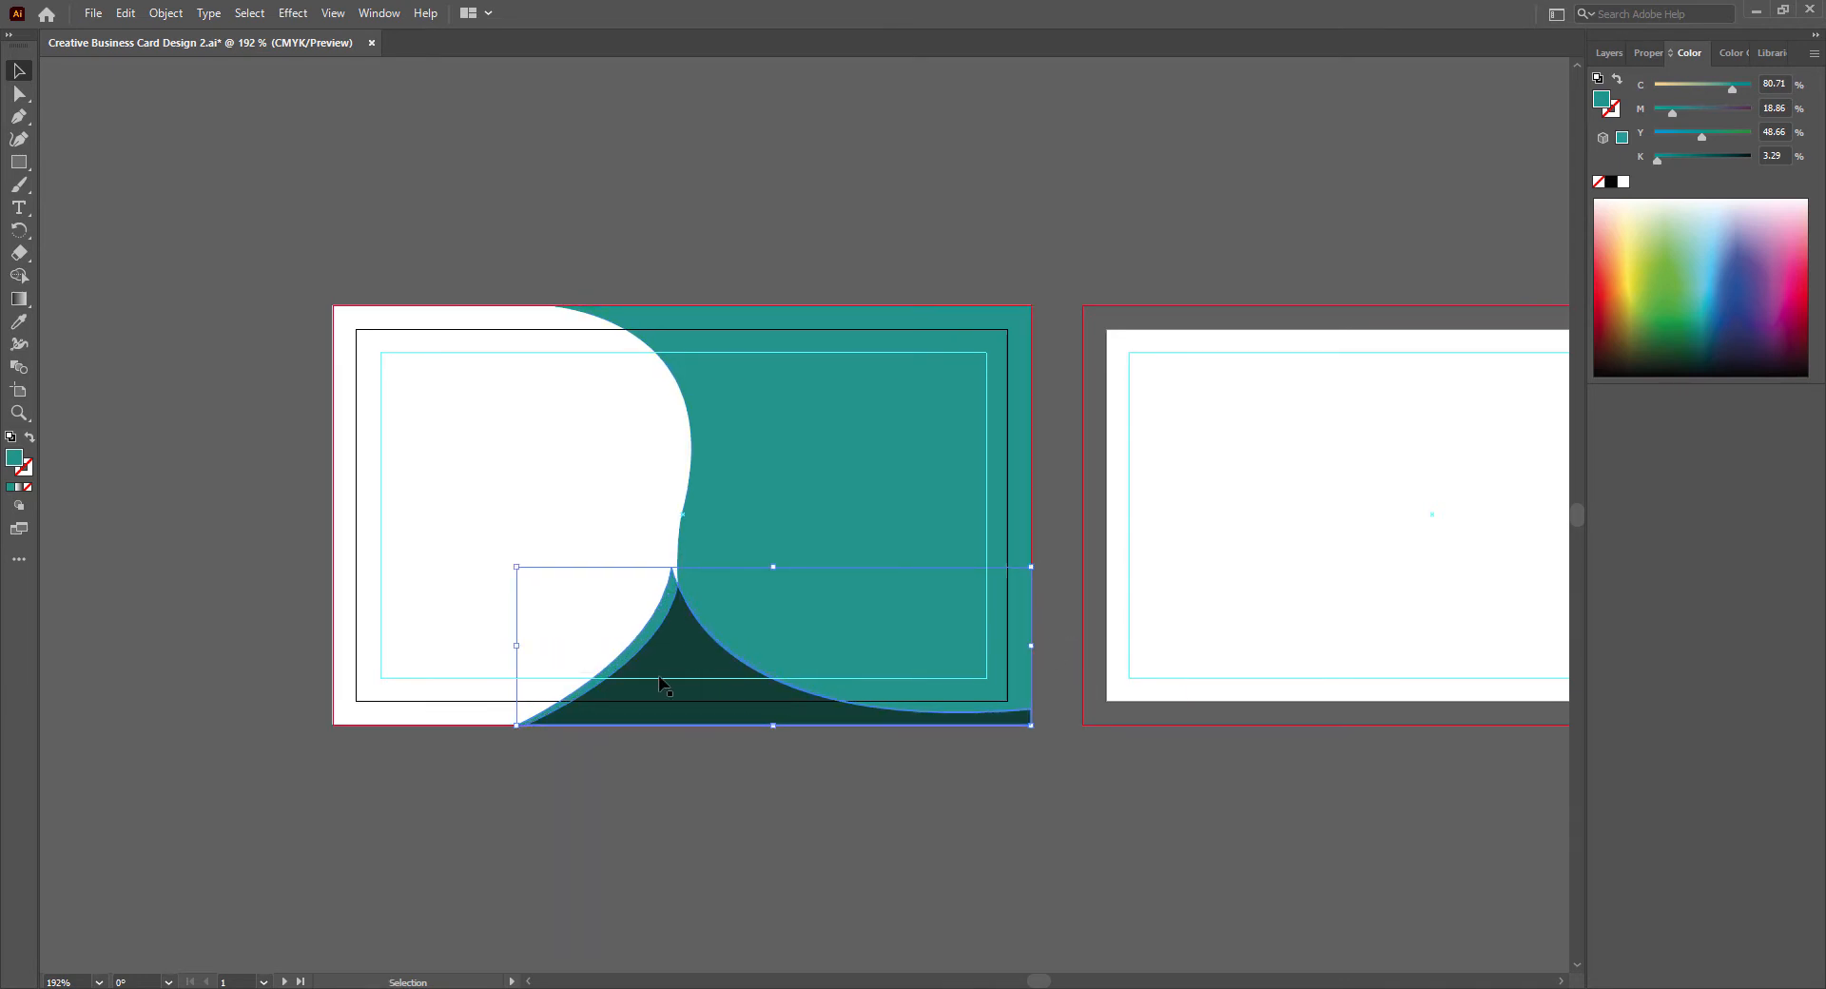
# - Shift the teal copy's peak onto the large teal shape's edge and refit its right side to the bleed line
pyautogui.click(19, 94)
pyautogui.click(672, 568)
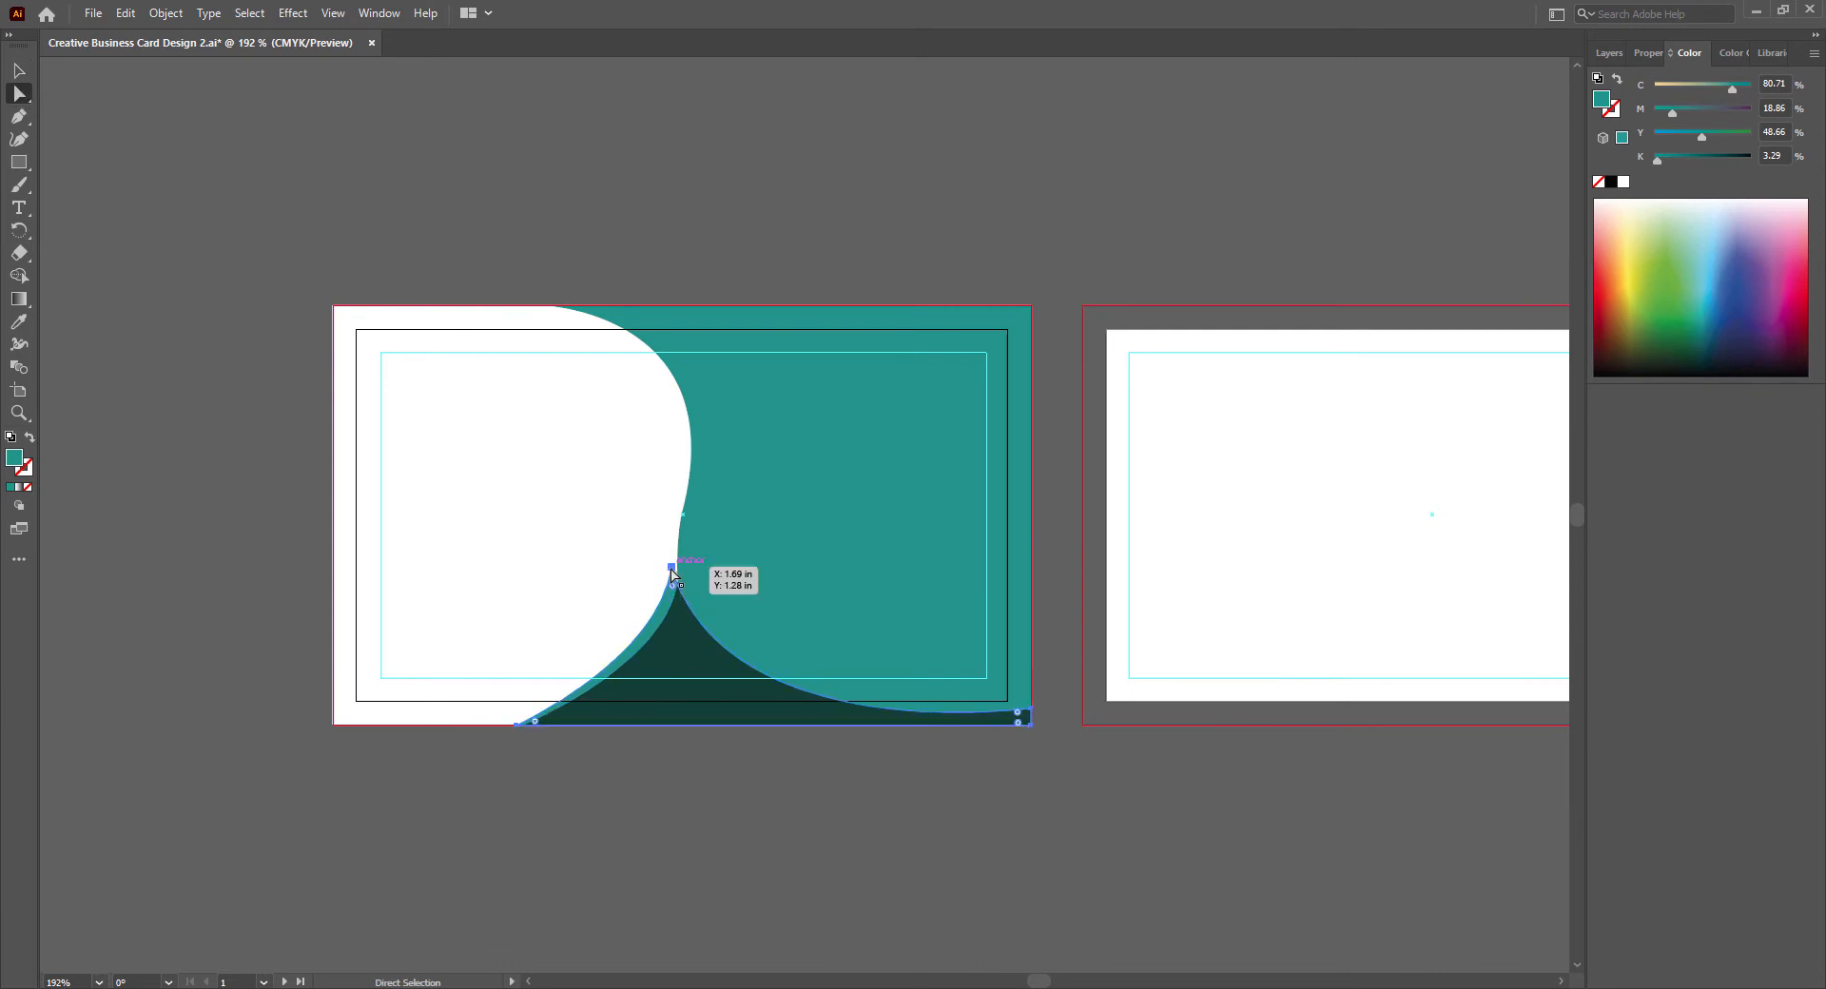
pyautogui.moveTo(674, 568); pyautogui.dragTo(678, 569)
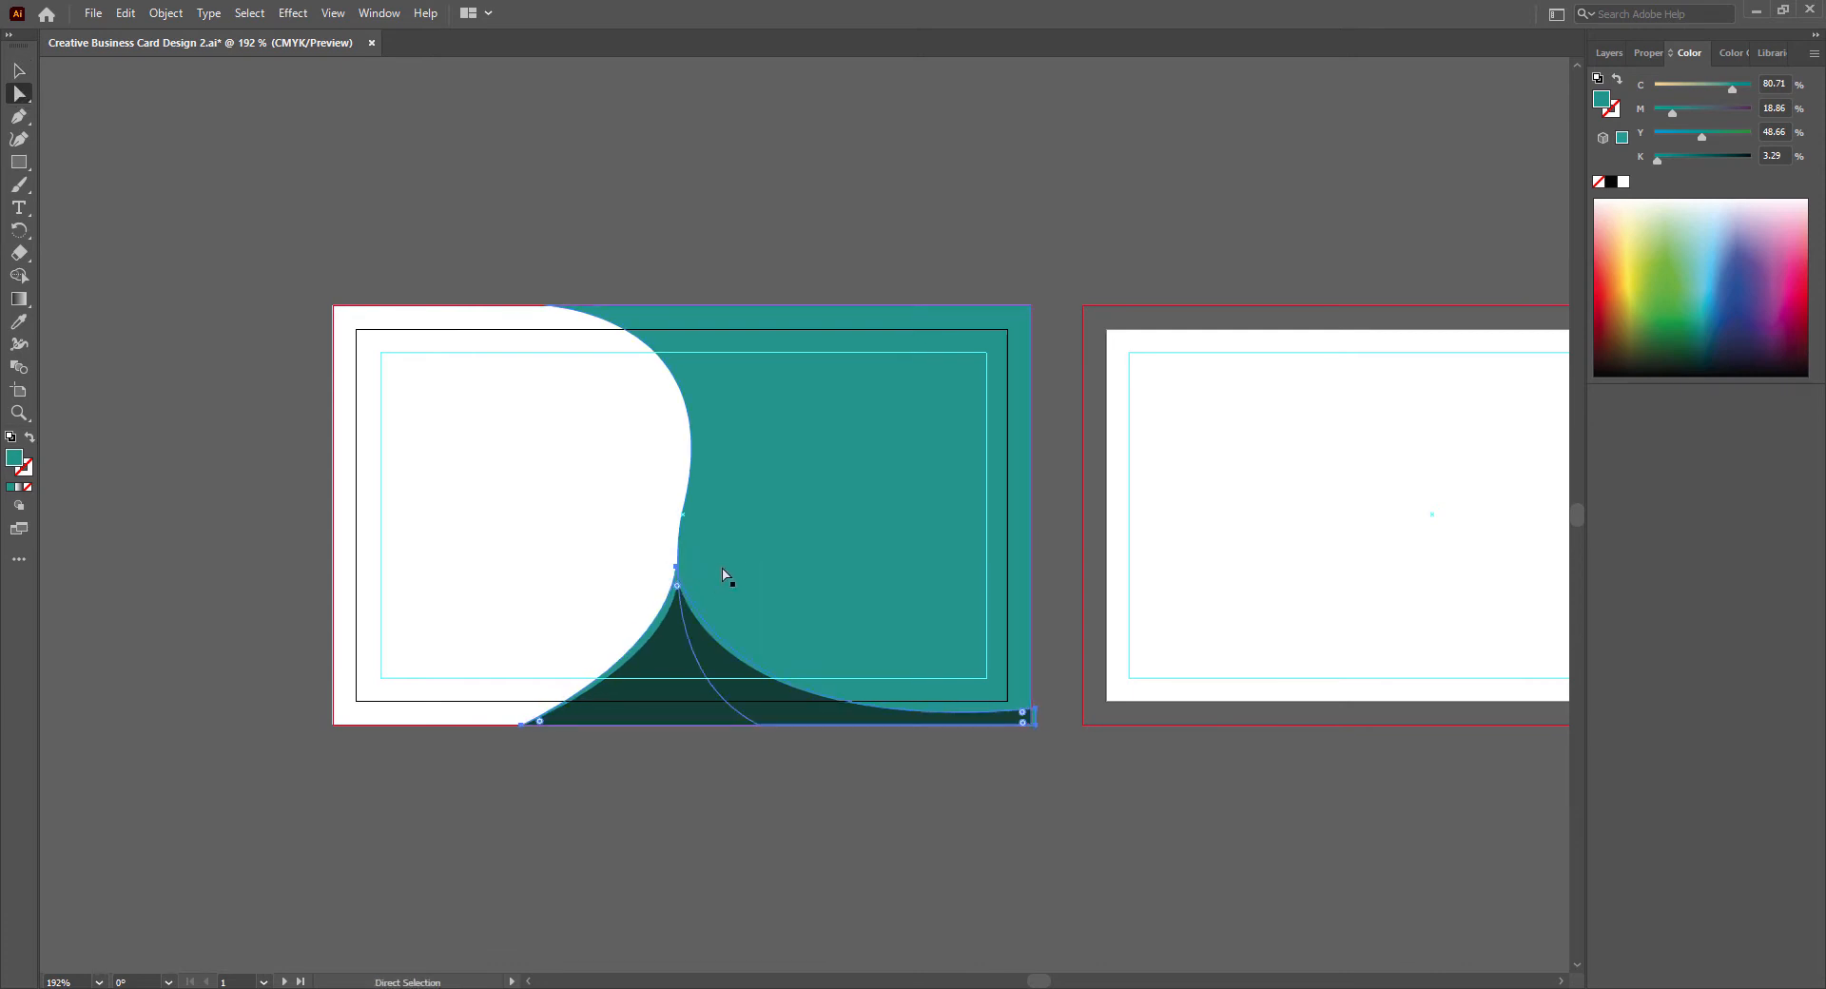
pyautogui.click(522, 727)
pyautogui.moveTo(522, 727); pyautogui.dragTo(677, 585)
pyautogui.press('v')
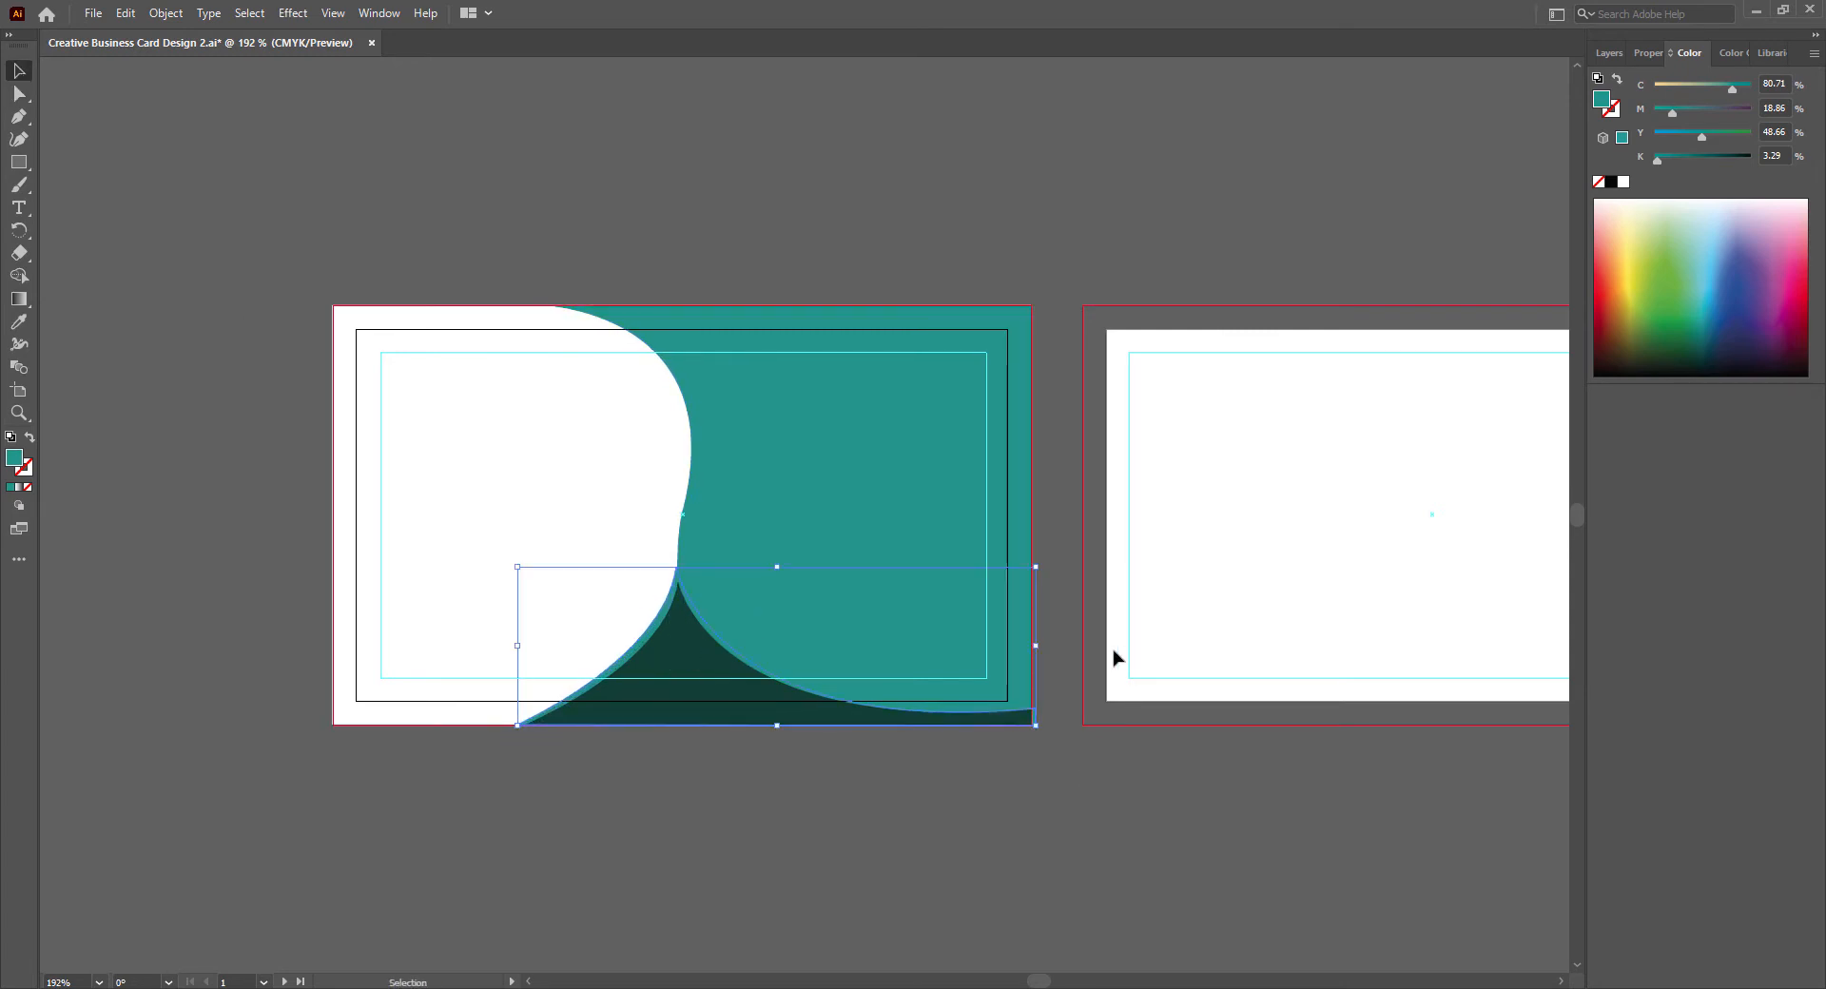
pyautogui.moveTo(1031, 646); pyautogui.dragTo(1031, 646)
pyautogui.click(879, 812)
# - Move the teal copy's peak anchor inside the large teal shape, adjust its direction handle, and deselect the copy
pyautogui.press('a')
pyautogui.click(673, 569)
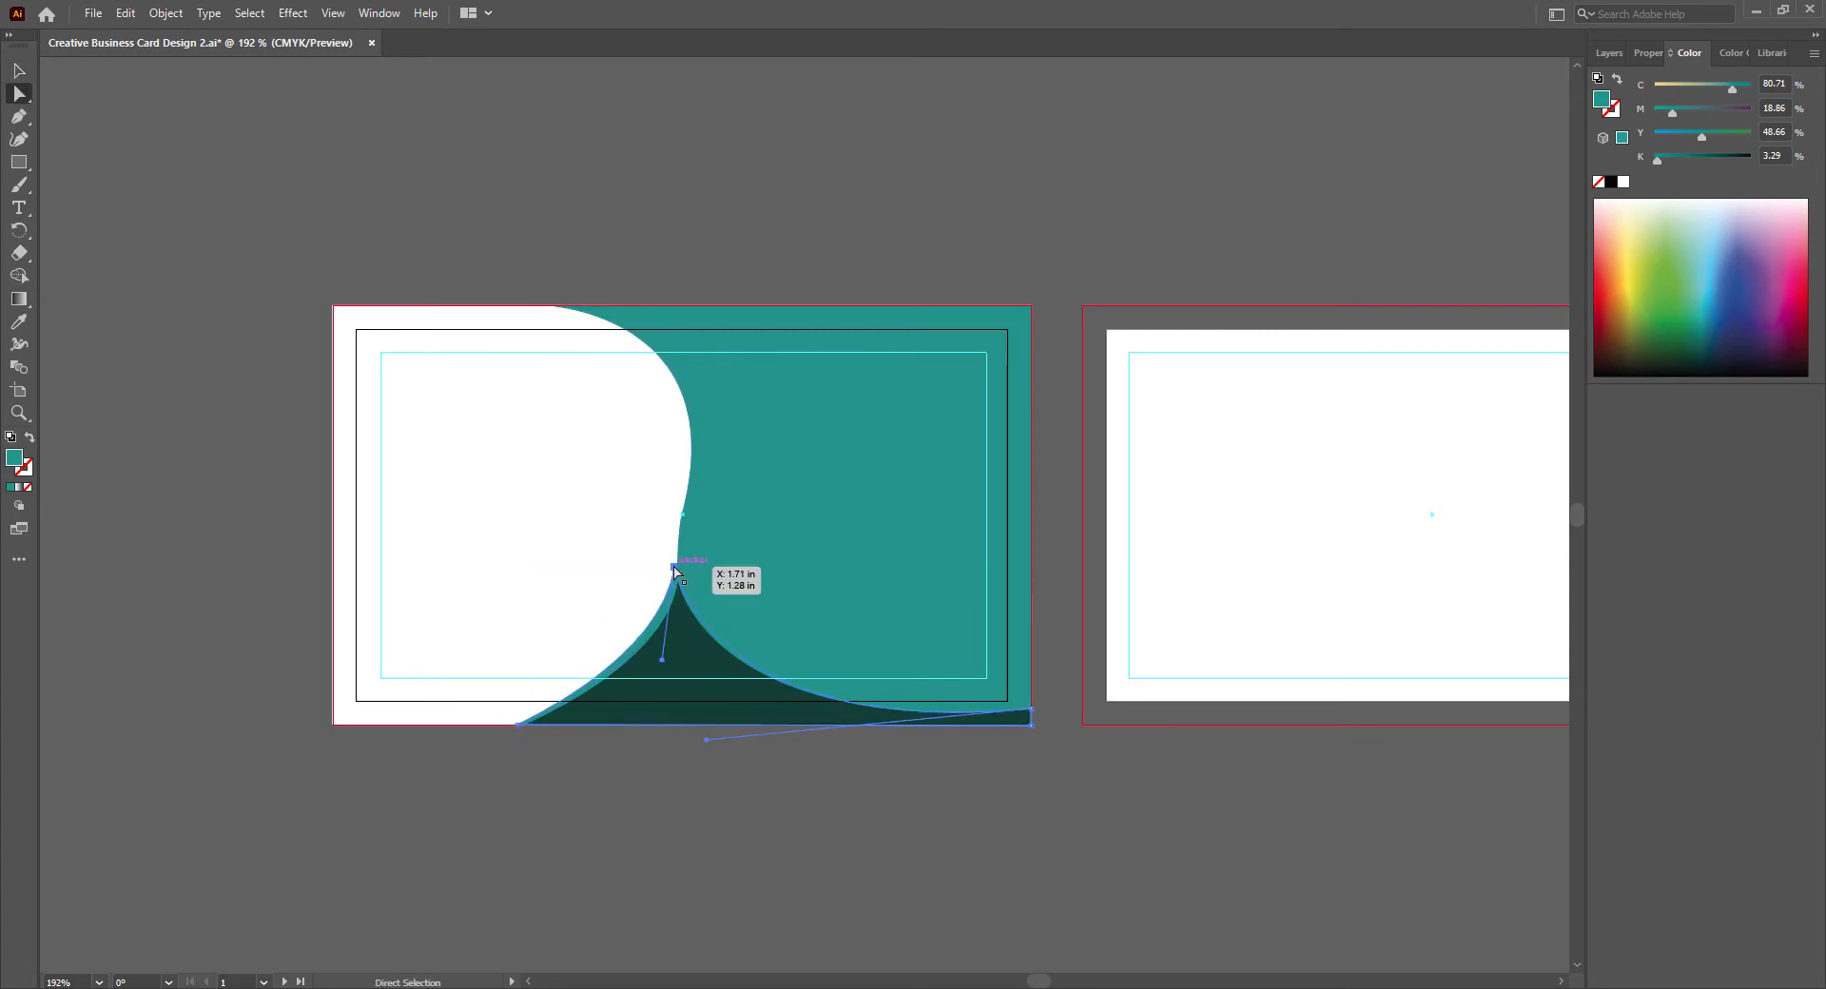
pyautogui.moveTo(675, 569); pyautogui.dragTo(682, 569)
pyautogui.moveTo(670, 661); pyautogui.dragTo(655, 668)
pyautogui.click(650, 797)
pyautogui.press('v')
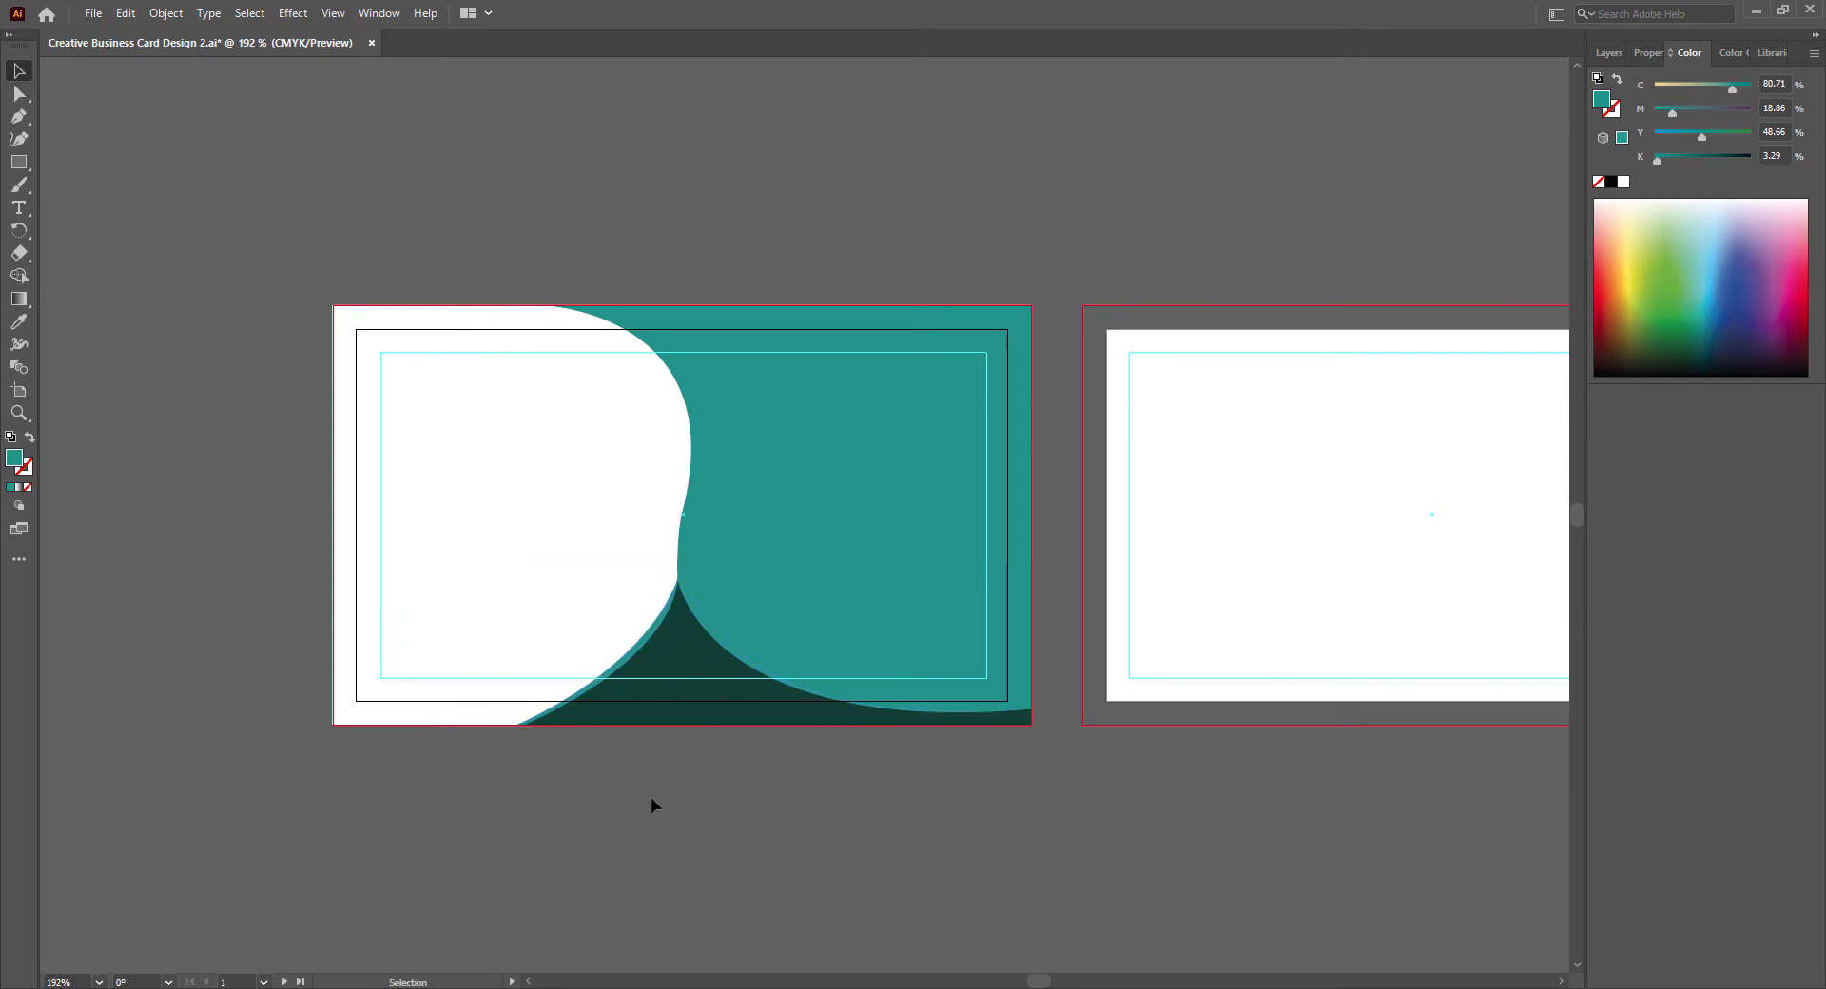
# - Refine the teal copy's curve with its direction handle into a thin border beside the dark green shape, and save the document
pyautogui.click(36, 93)
pyautogui.click(663, 671)
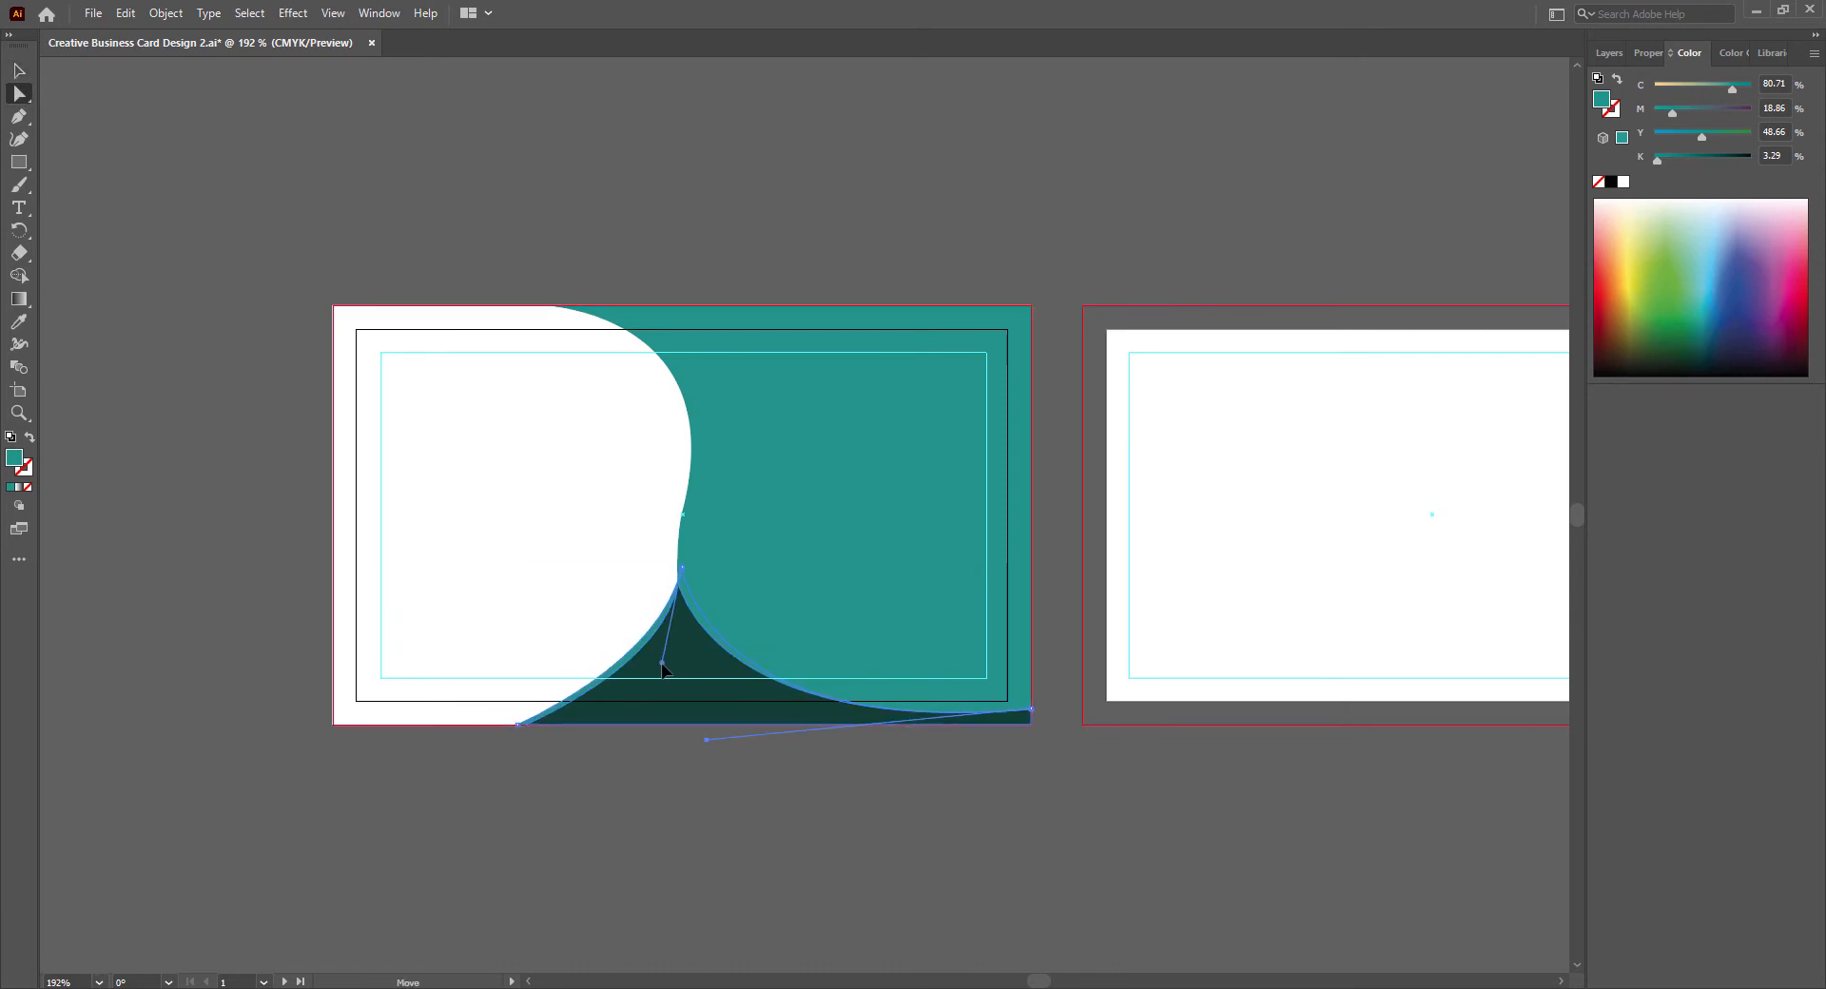
pyautogui.click(693, 854)
pyautogui.press('v')
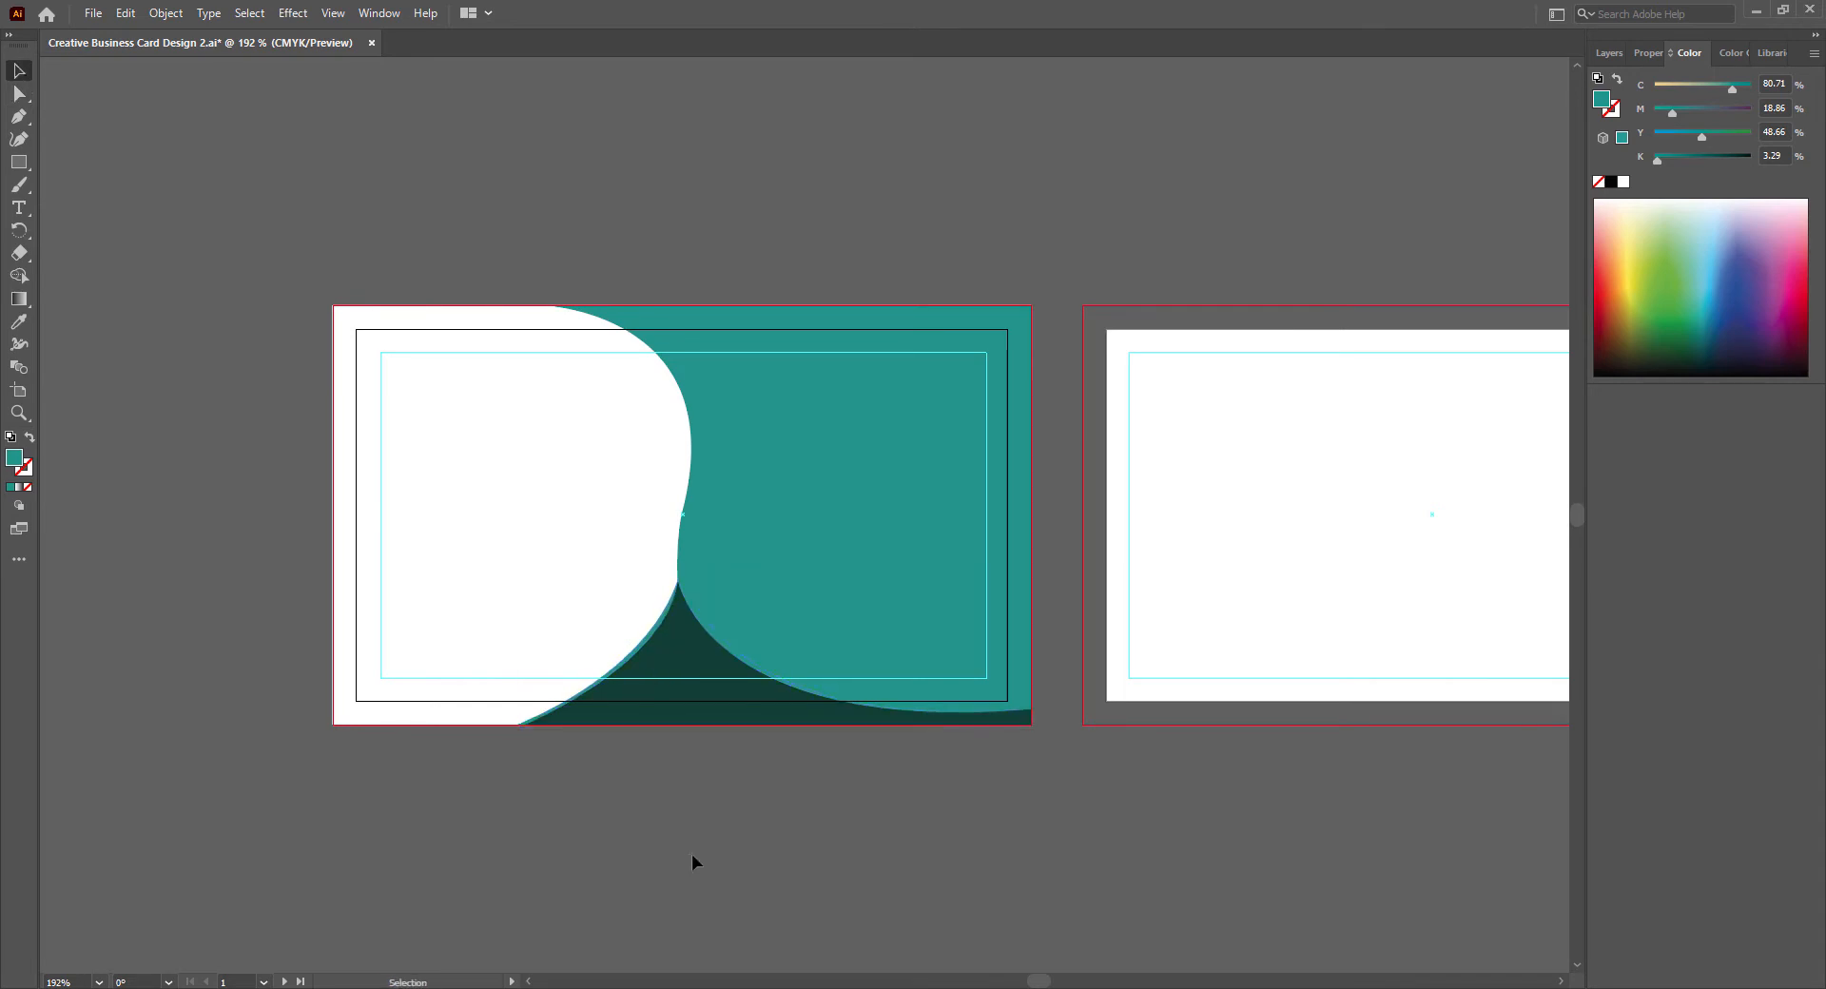
pyautogui.hotkey('ctrl', 's')
# - Draw a closed curved shape along the card's upper edge with the Pen tool and match its fill to the dark green shape
pyautogui.press('p')
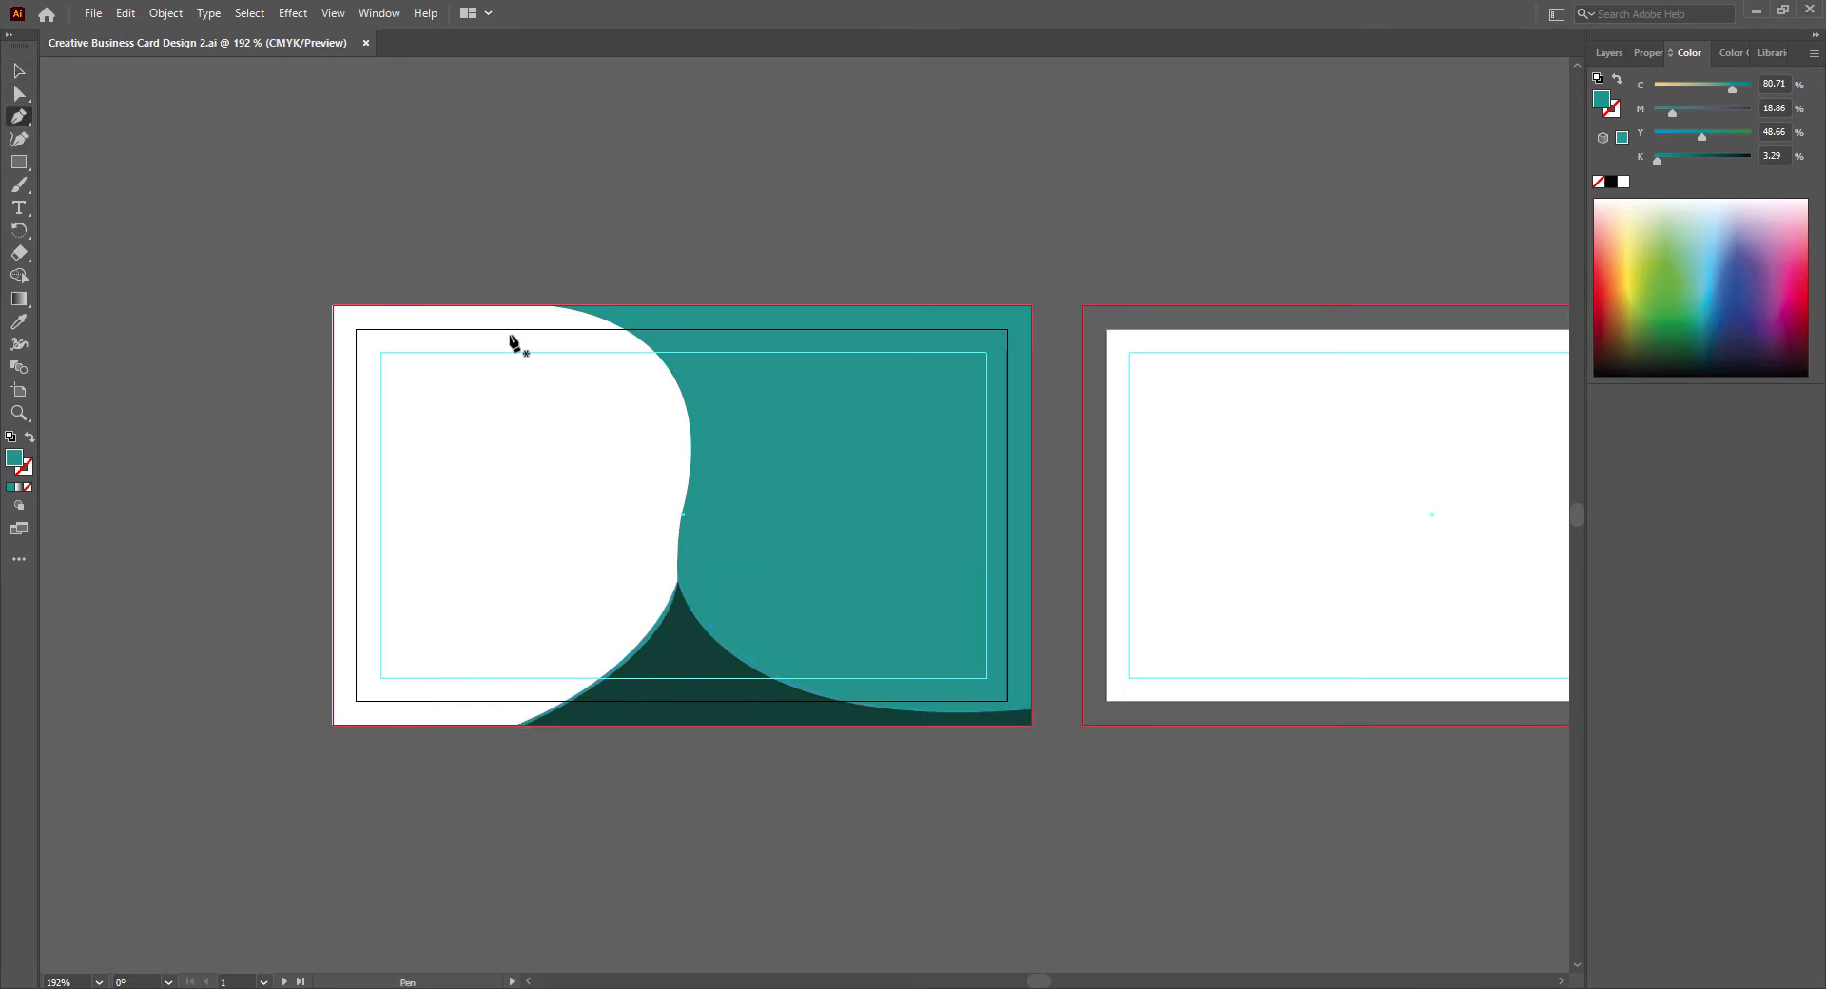
pyautogui.click(582, 305)
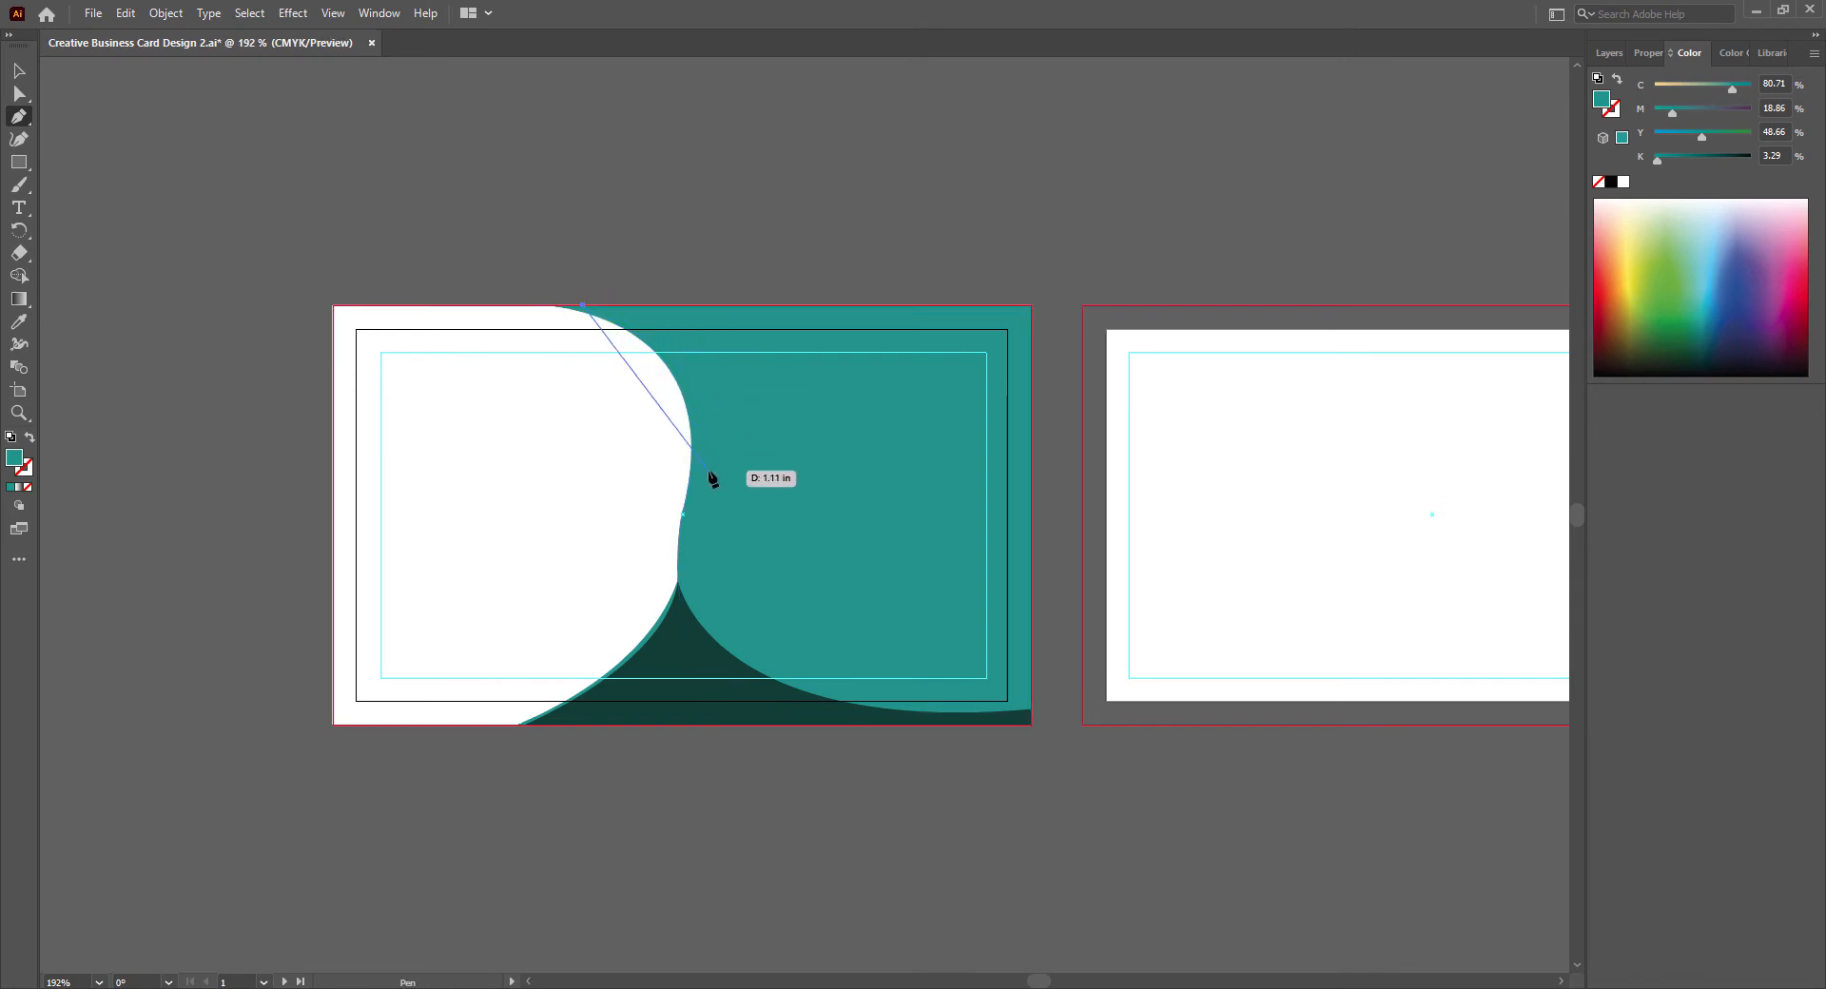
pyautogui.moveTo(709, 470); pyautogui.dragTo(737, 645)
pyautogui.click(709, 470)
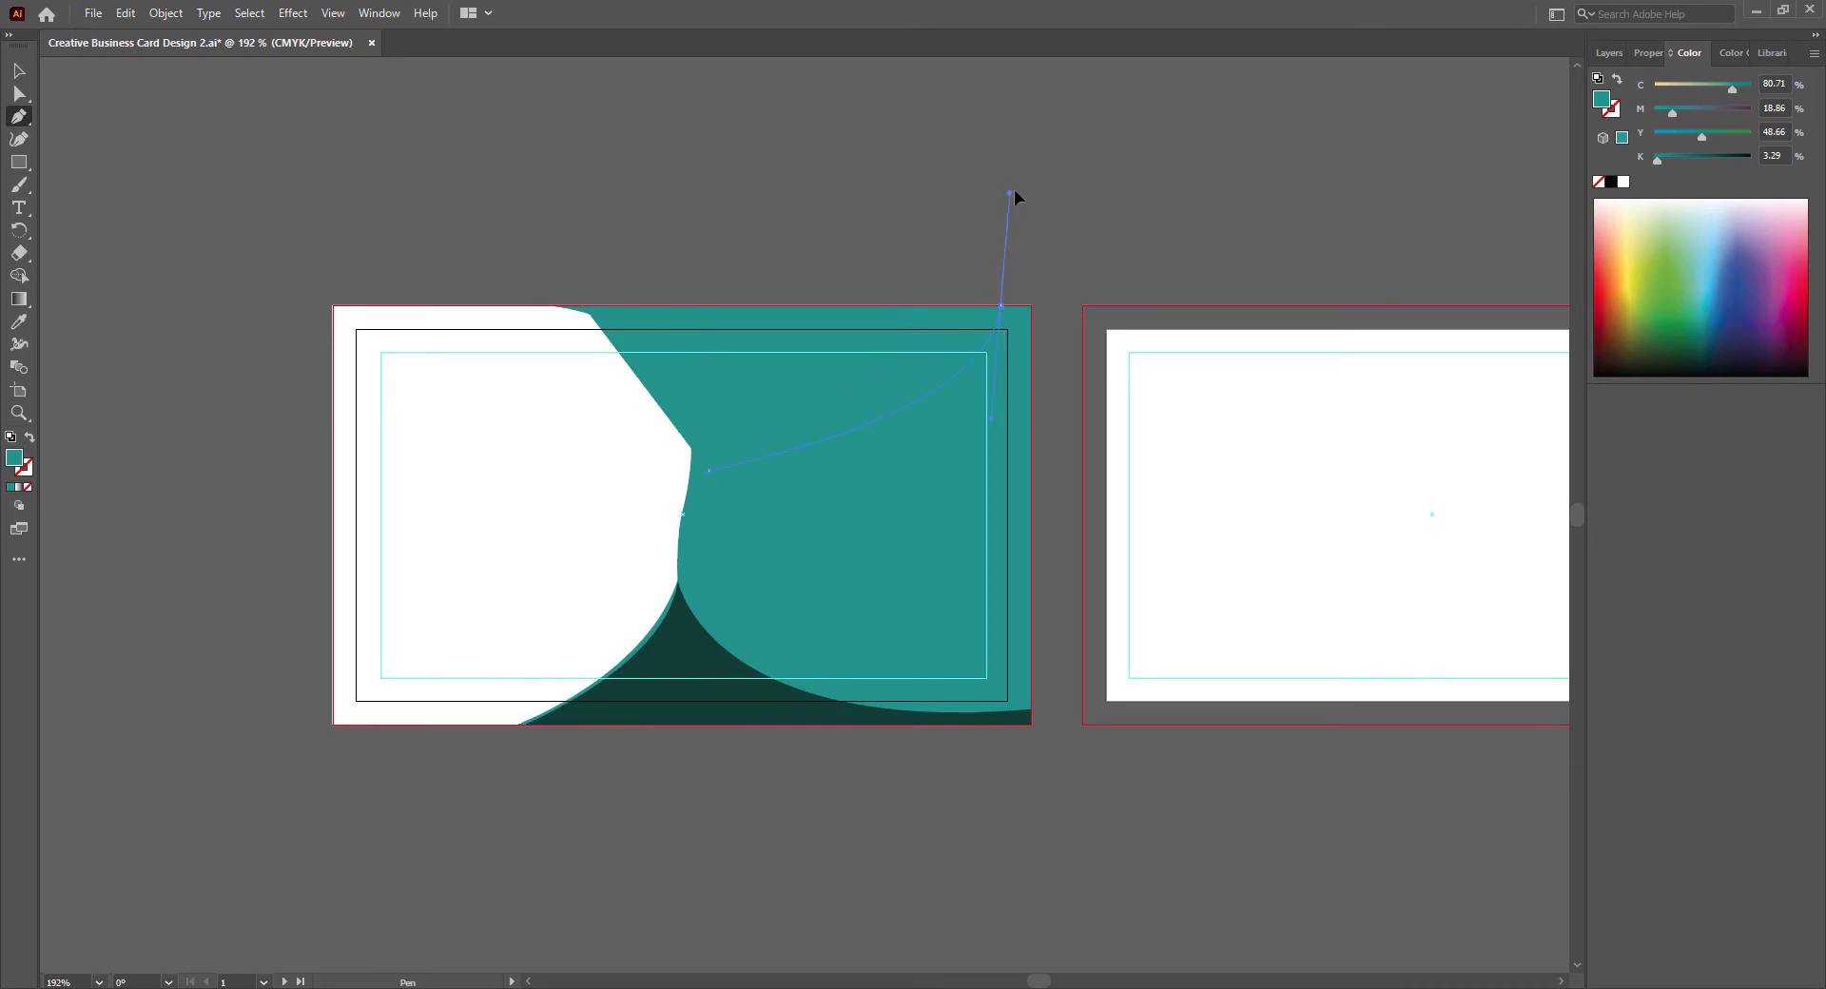
pyautogui.moveTo(1013, 194); pyautogui.dragTo(1072, 152)
pyautogui.click(1001, 305)
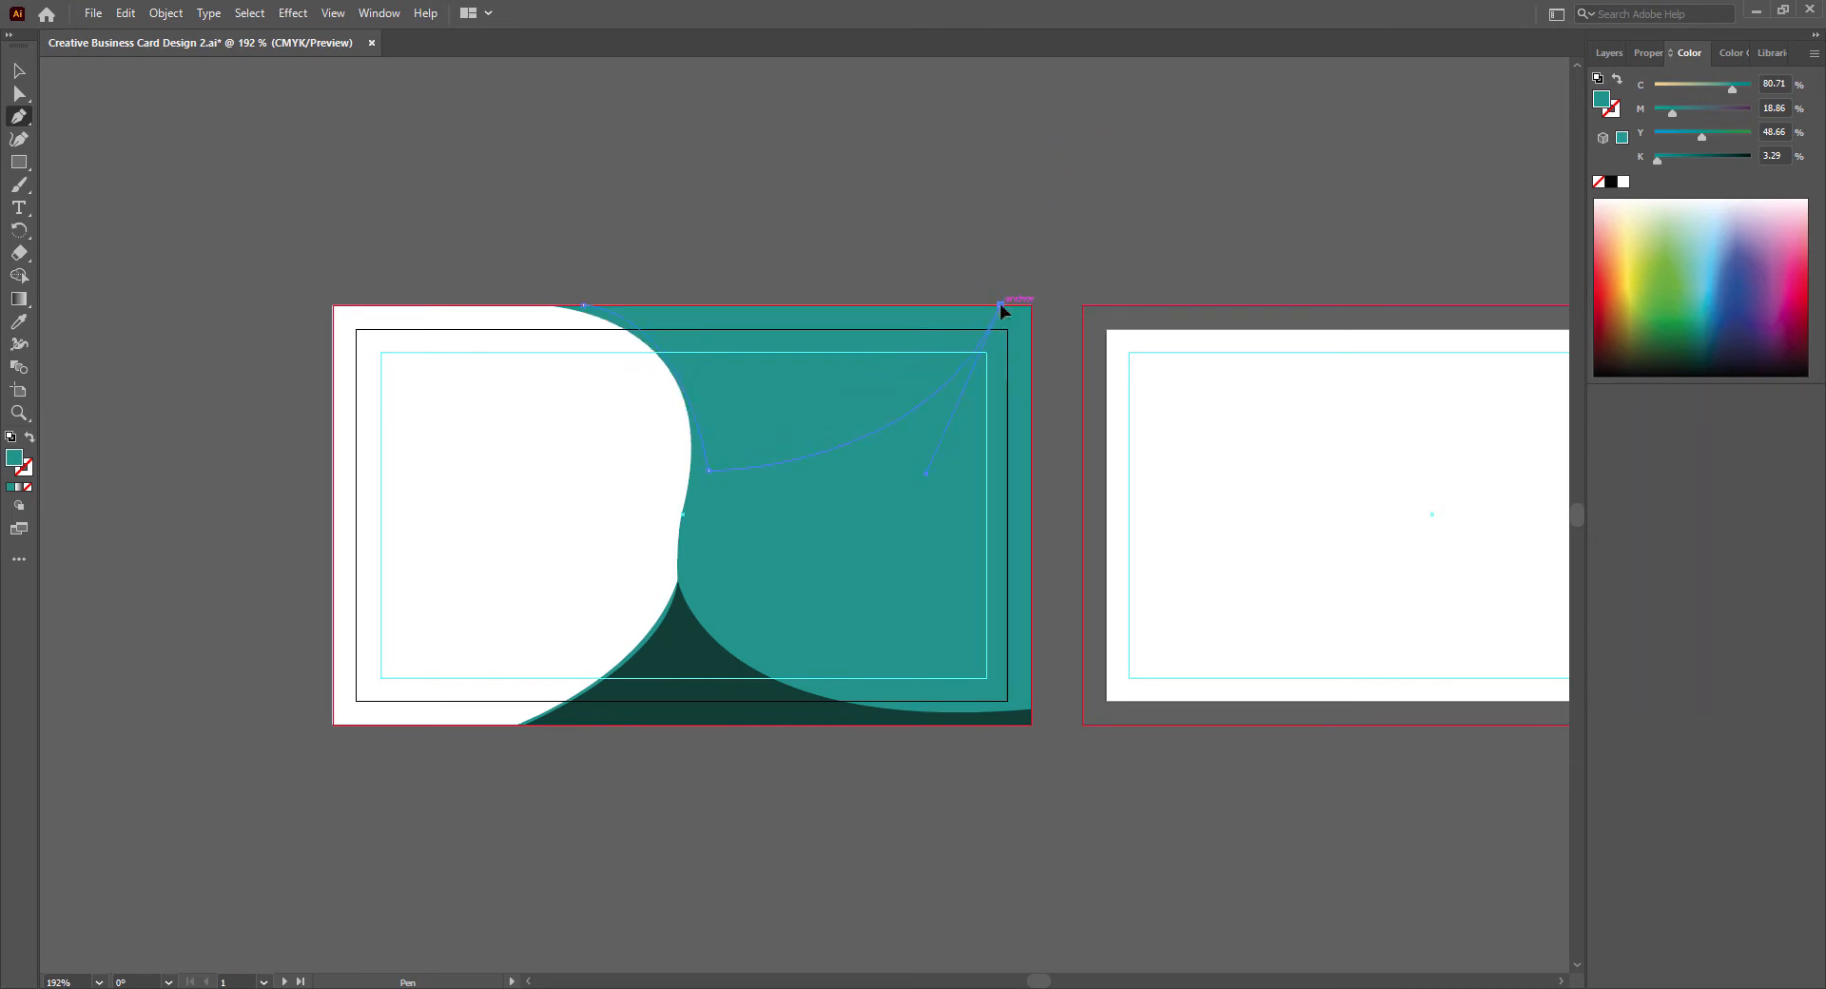
pyautogui.click(583, 307)
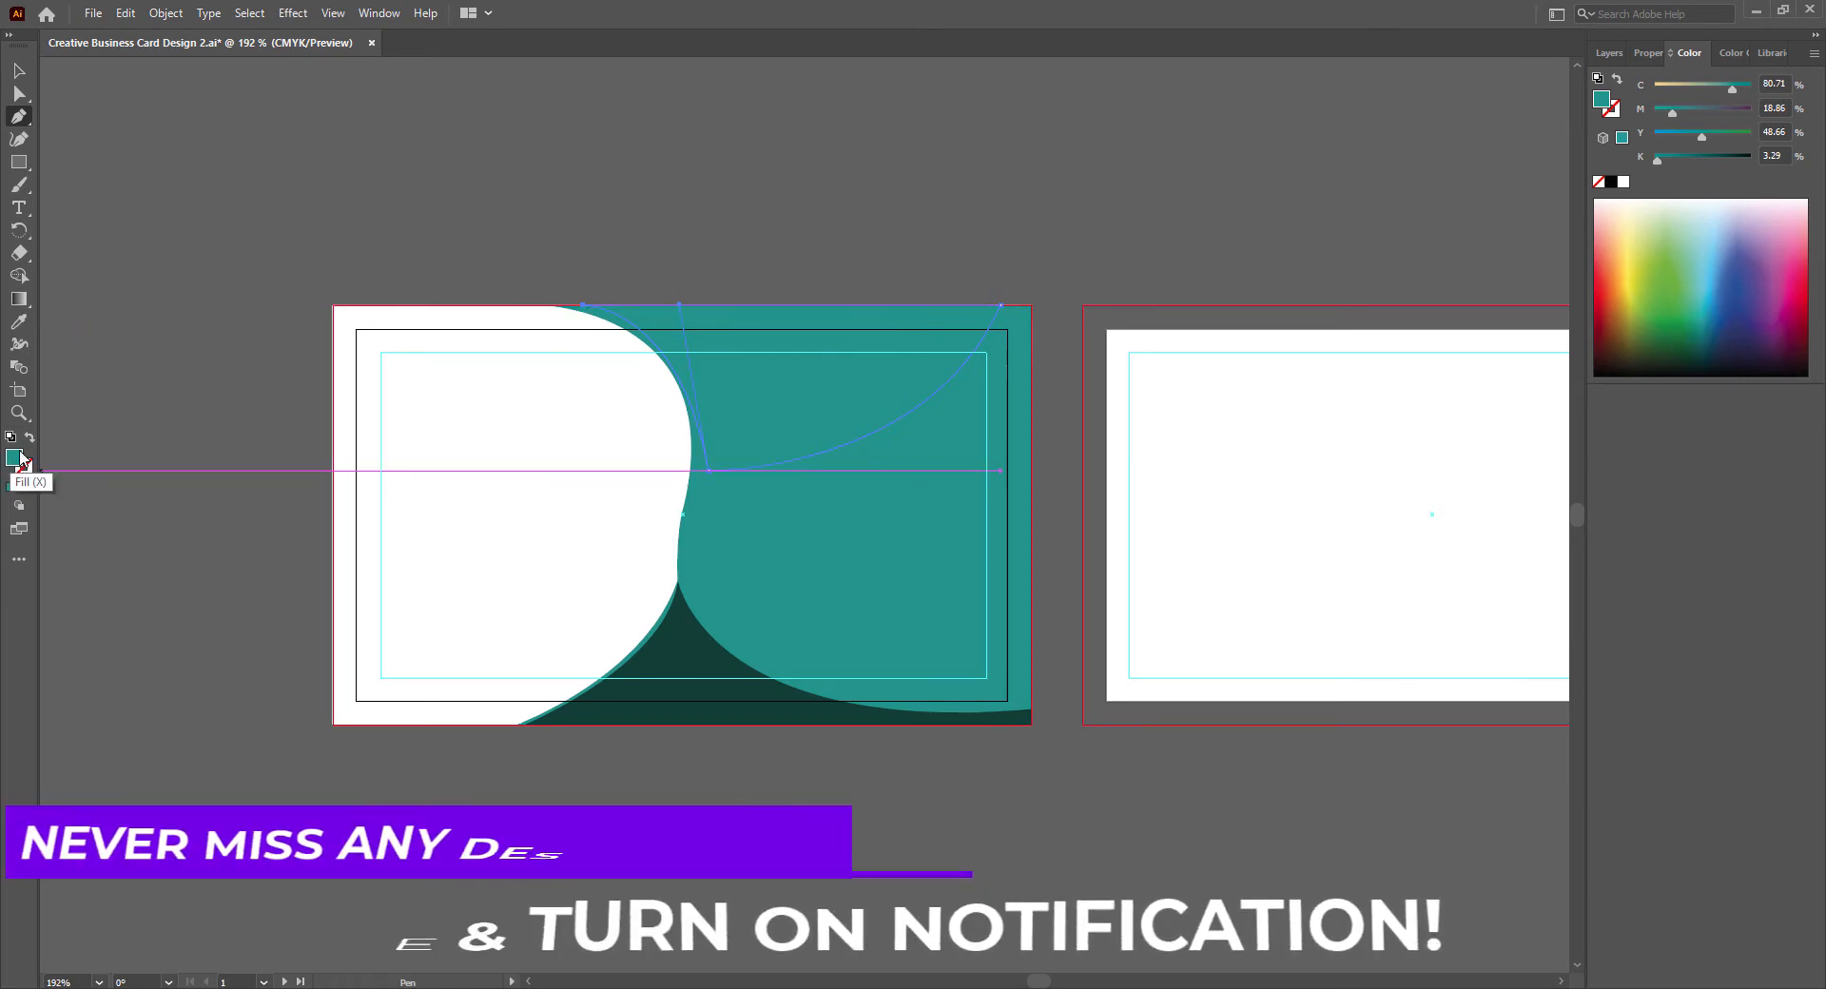
pyautogui.click(19, 322)
pyautogui.click(682, 652)
# - Move the upper dark green shape's lower corner toward the white area, bend its left curve parallel to the teal edge, and deselect it
pyautogui.click(20, 94)
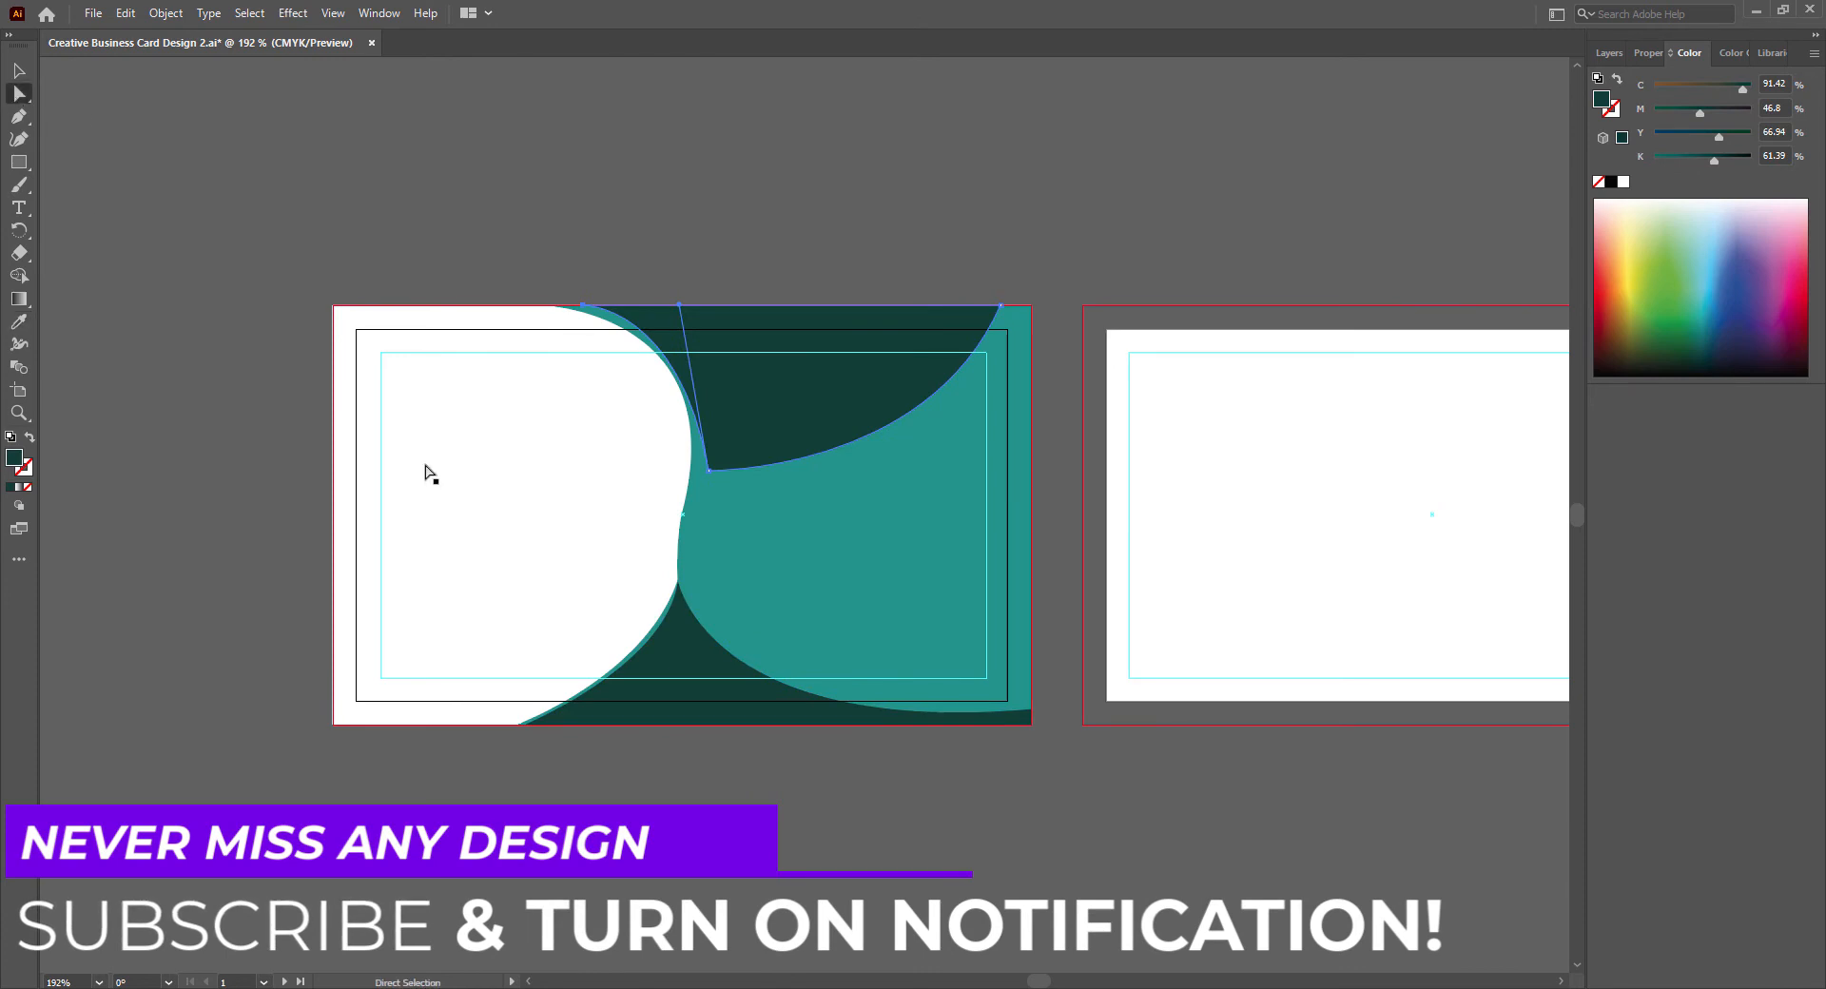
pyautogui.click(710, 474)
pyautogui.moveTo(709, 473); pyautogui.dragTo(698, 470)
pyautogui.moveTo(672, 312); pyautogui.dragTo(713, 329)
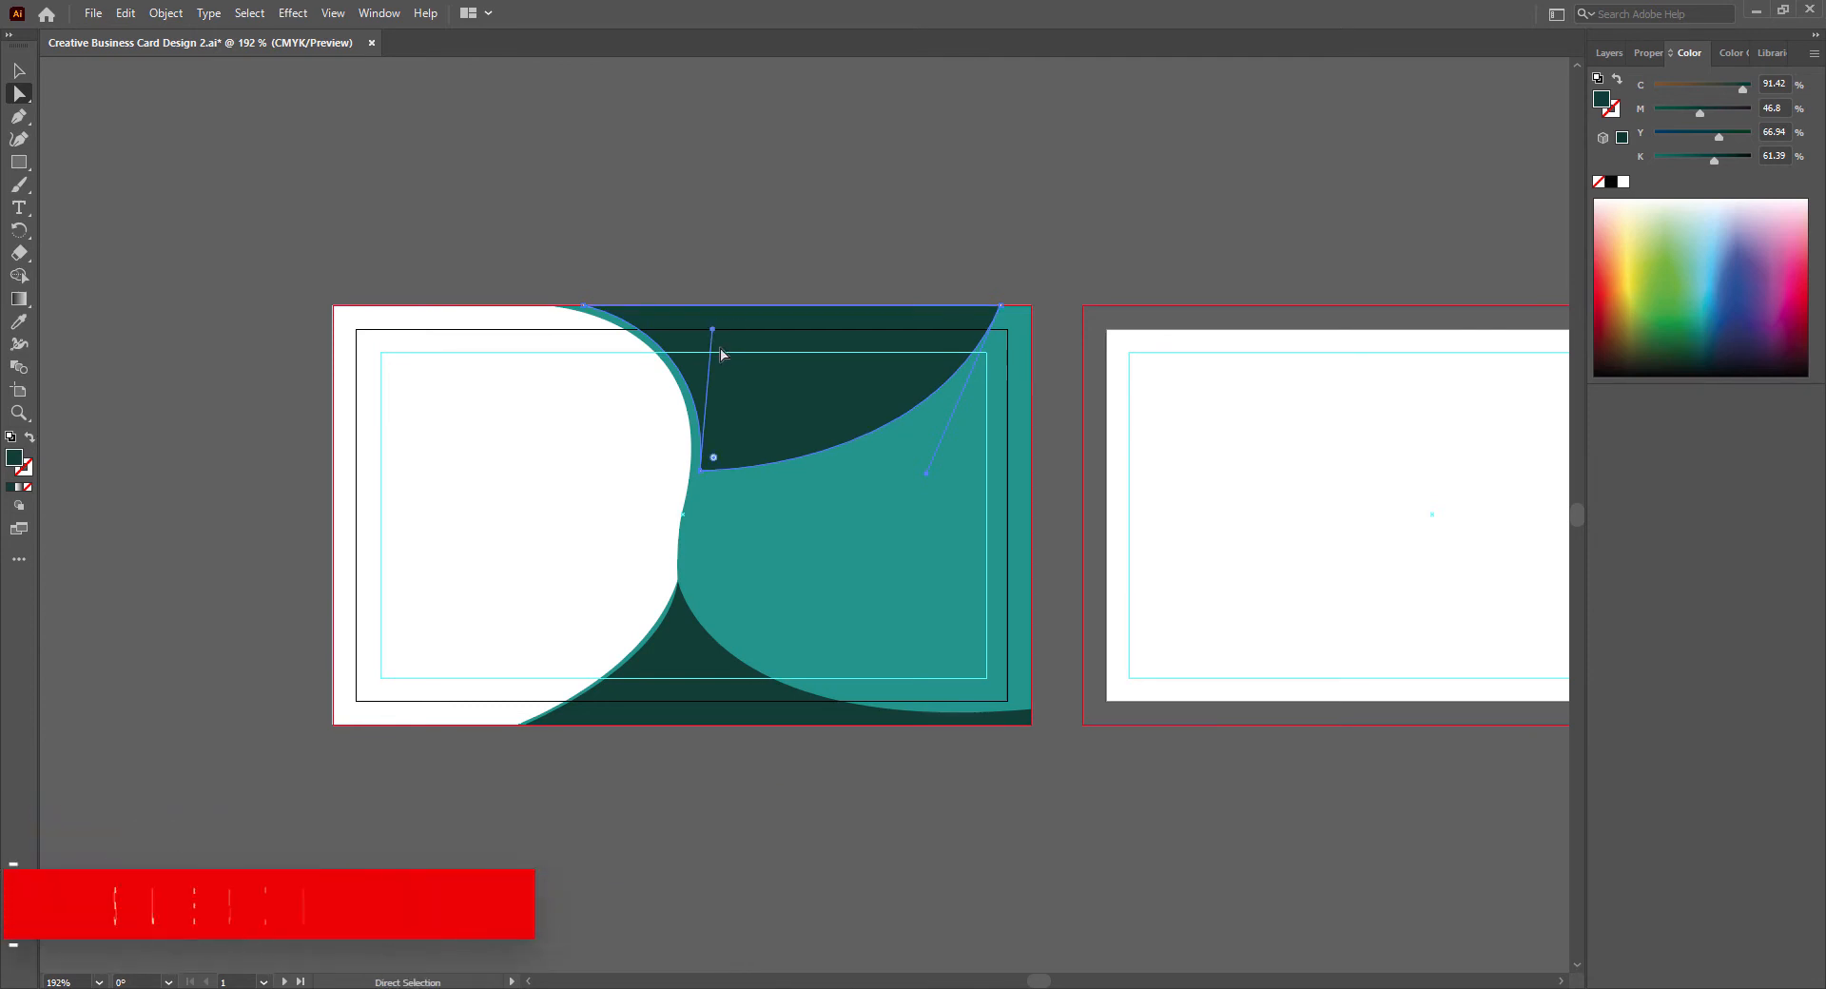
pyautogui.moveTo(701, 472); pyautogui.dragTo(697, 472)
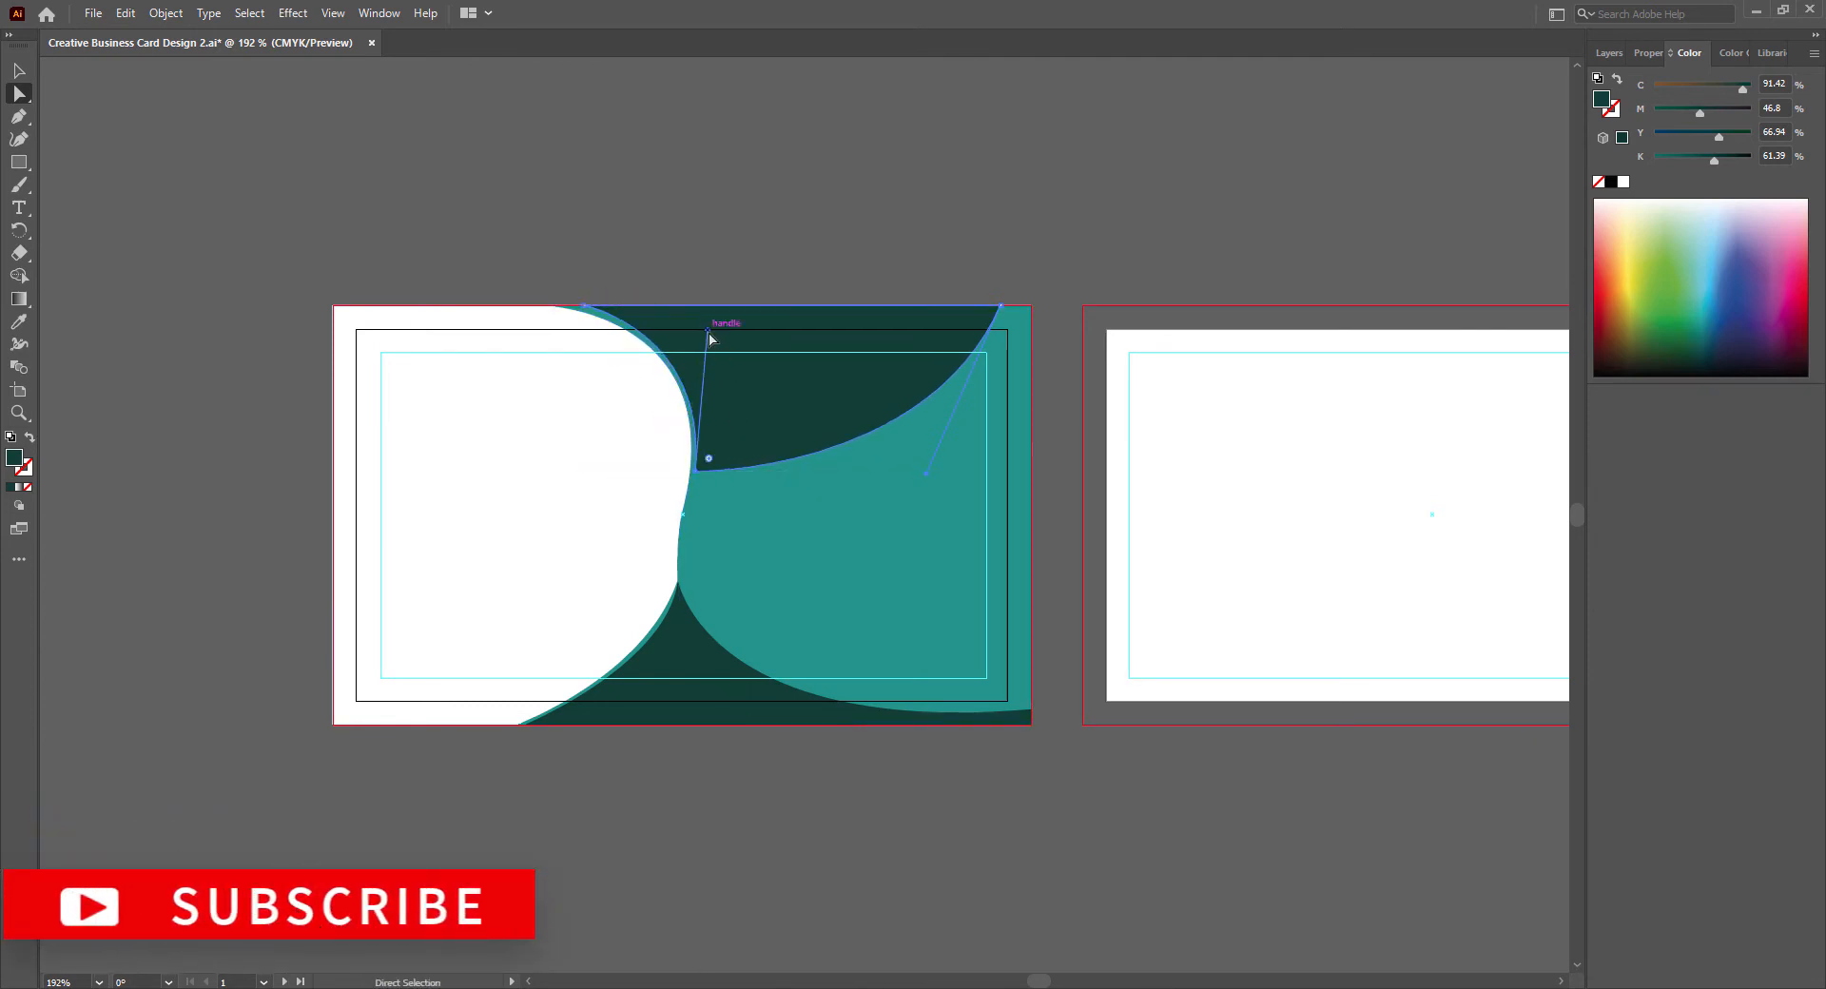
pyautogui.moveTo(707, 330); pyautogui.dragTo(719, 331)
pyautogui.click(19, 71)
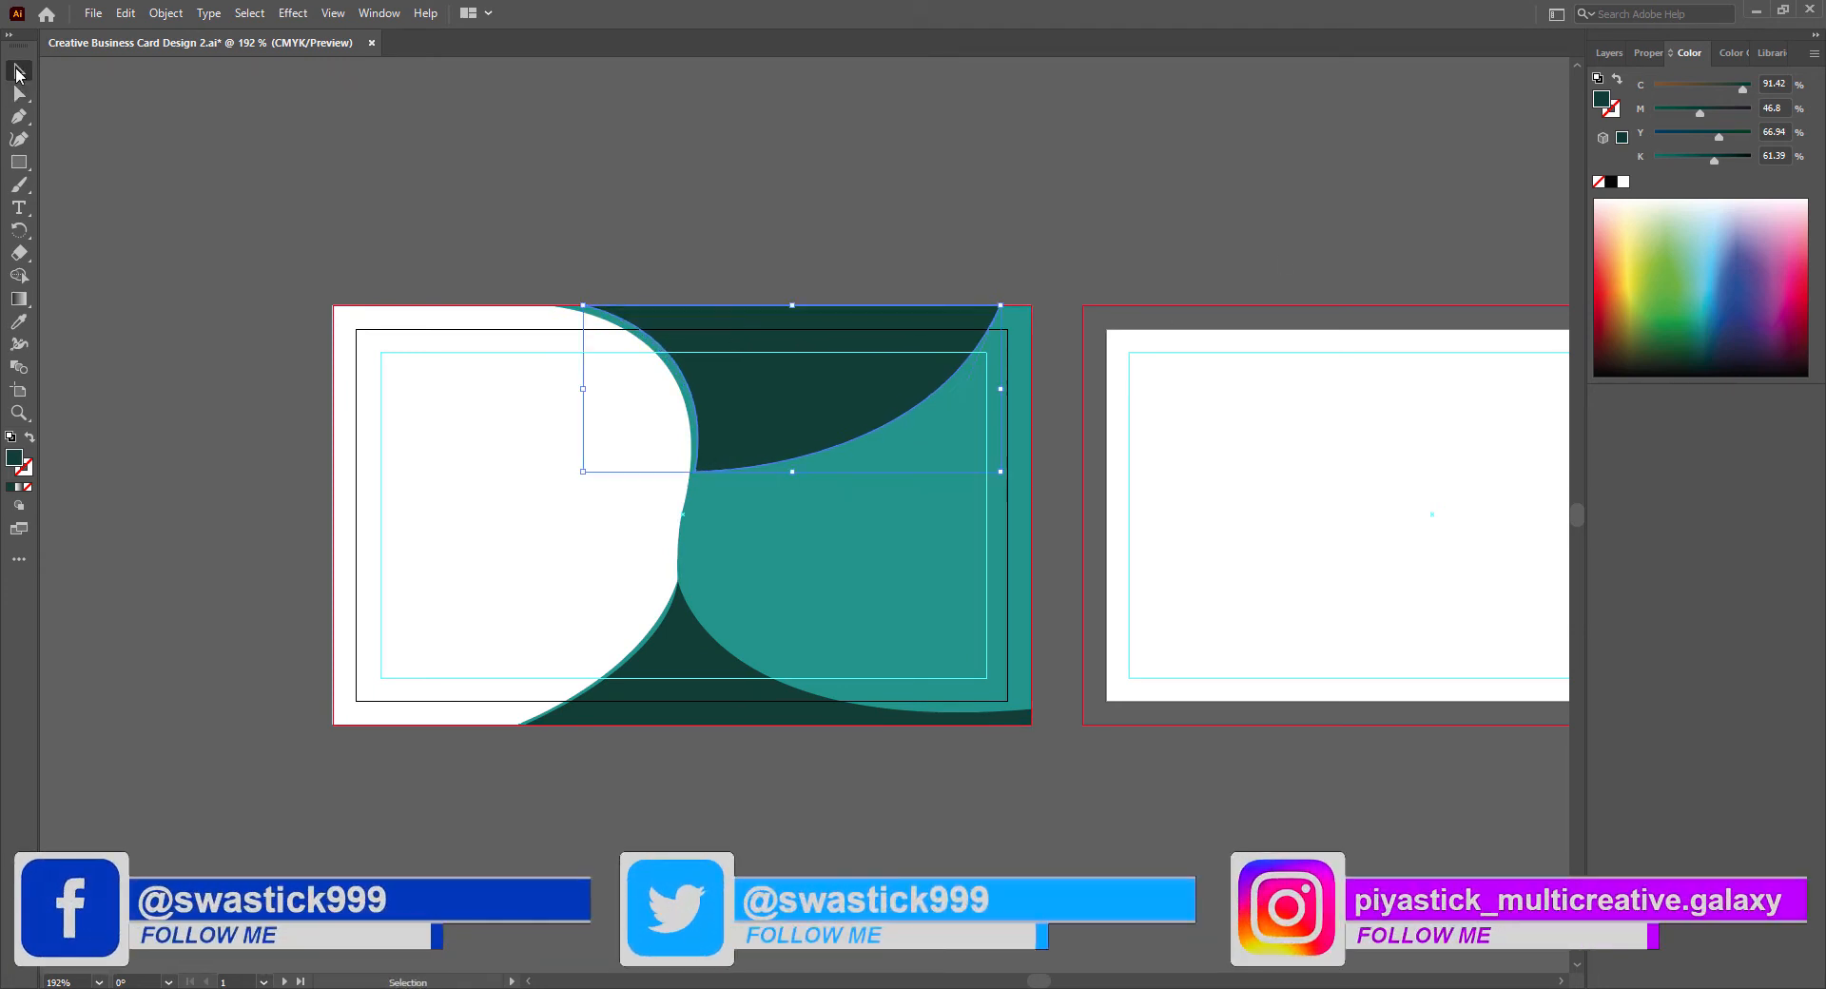
pyautogui.click(350, 178)
# - Fine-tune the upper dark green shape's lower corner and curve handle to even out the teal border, and save the document
pyautogui.click(725, 462)
pyautogui.click(19, 92)
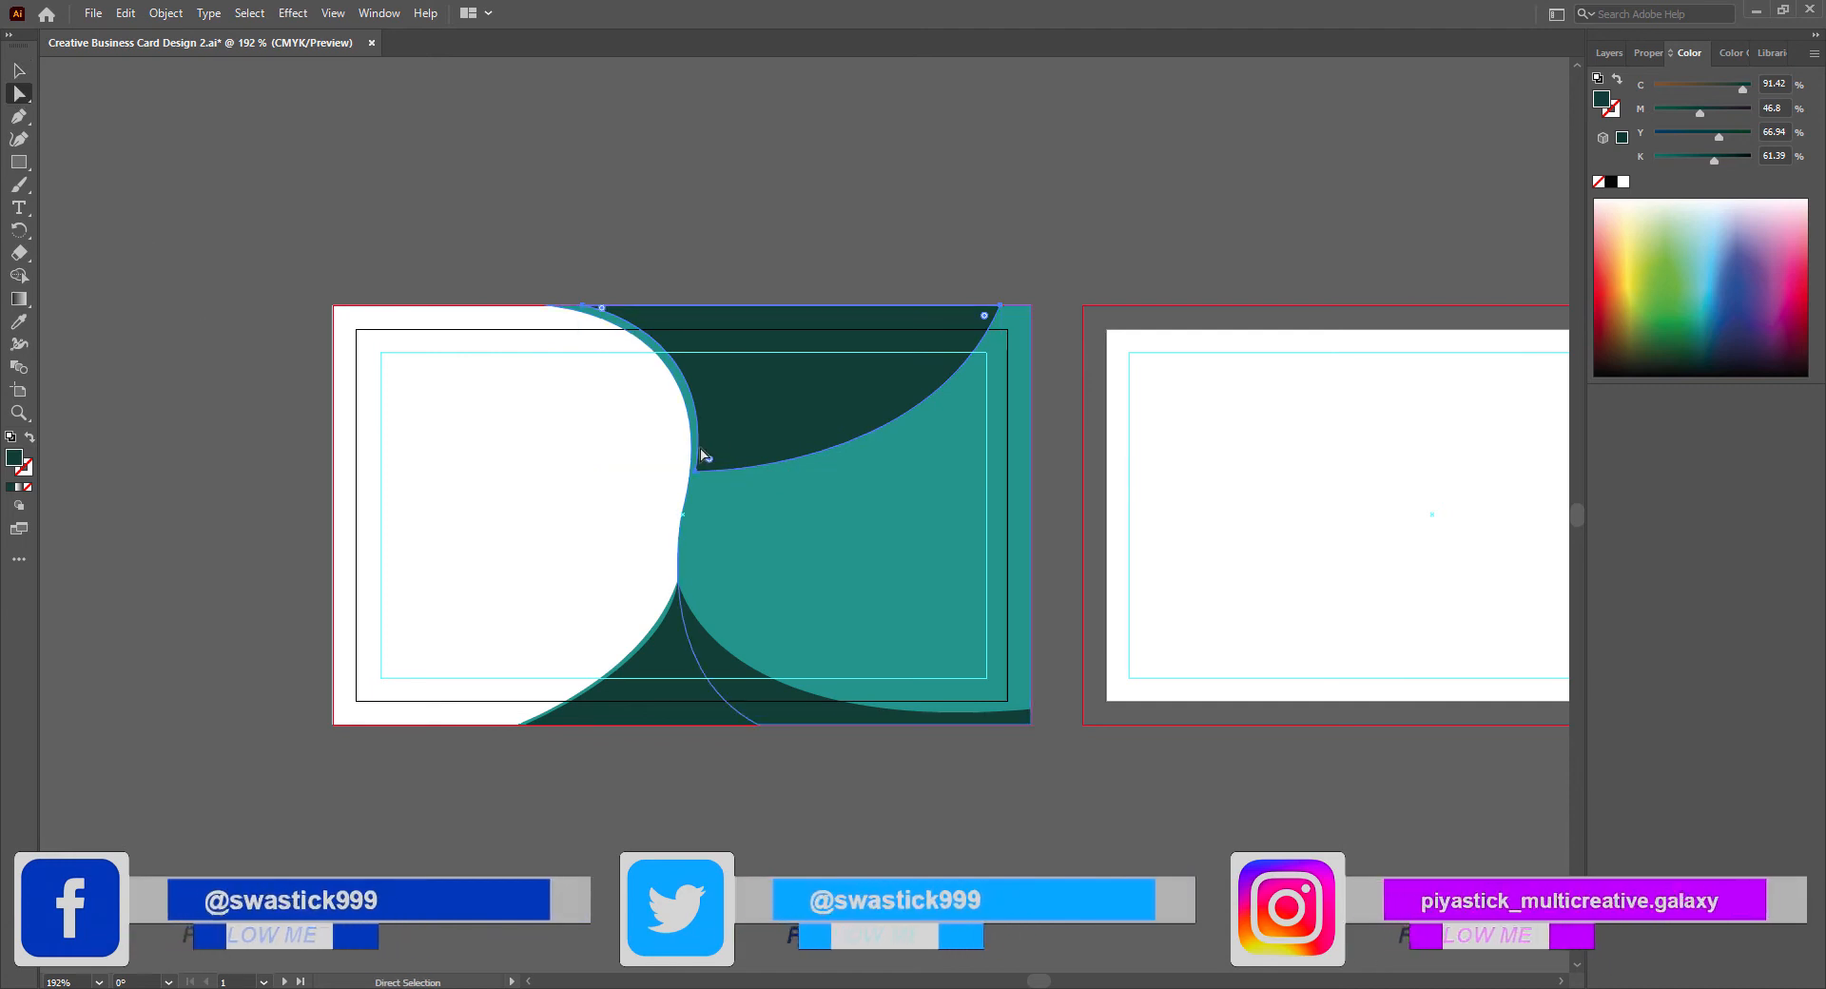
pyautogui.moveTo(697, 469); pyautogui.dragTo(701, 470)
pyautogui.moveTo(723, 327); pyautogui.dragTo(715, 322)
pyautogui.click(19, 69)
pyautogui.click(304, 277)
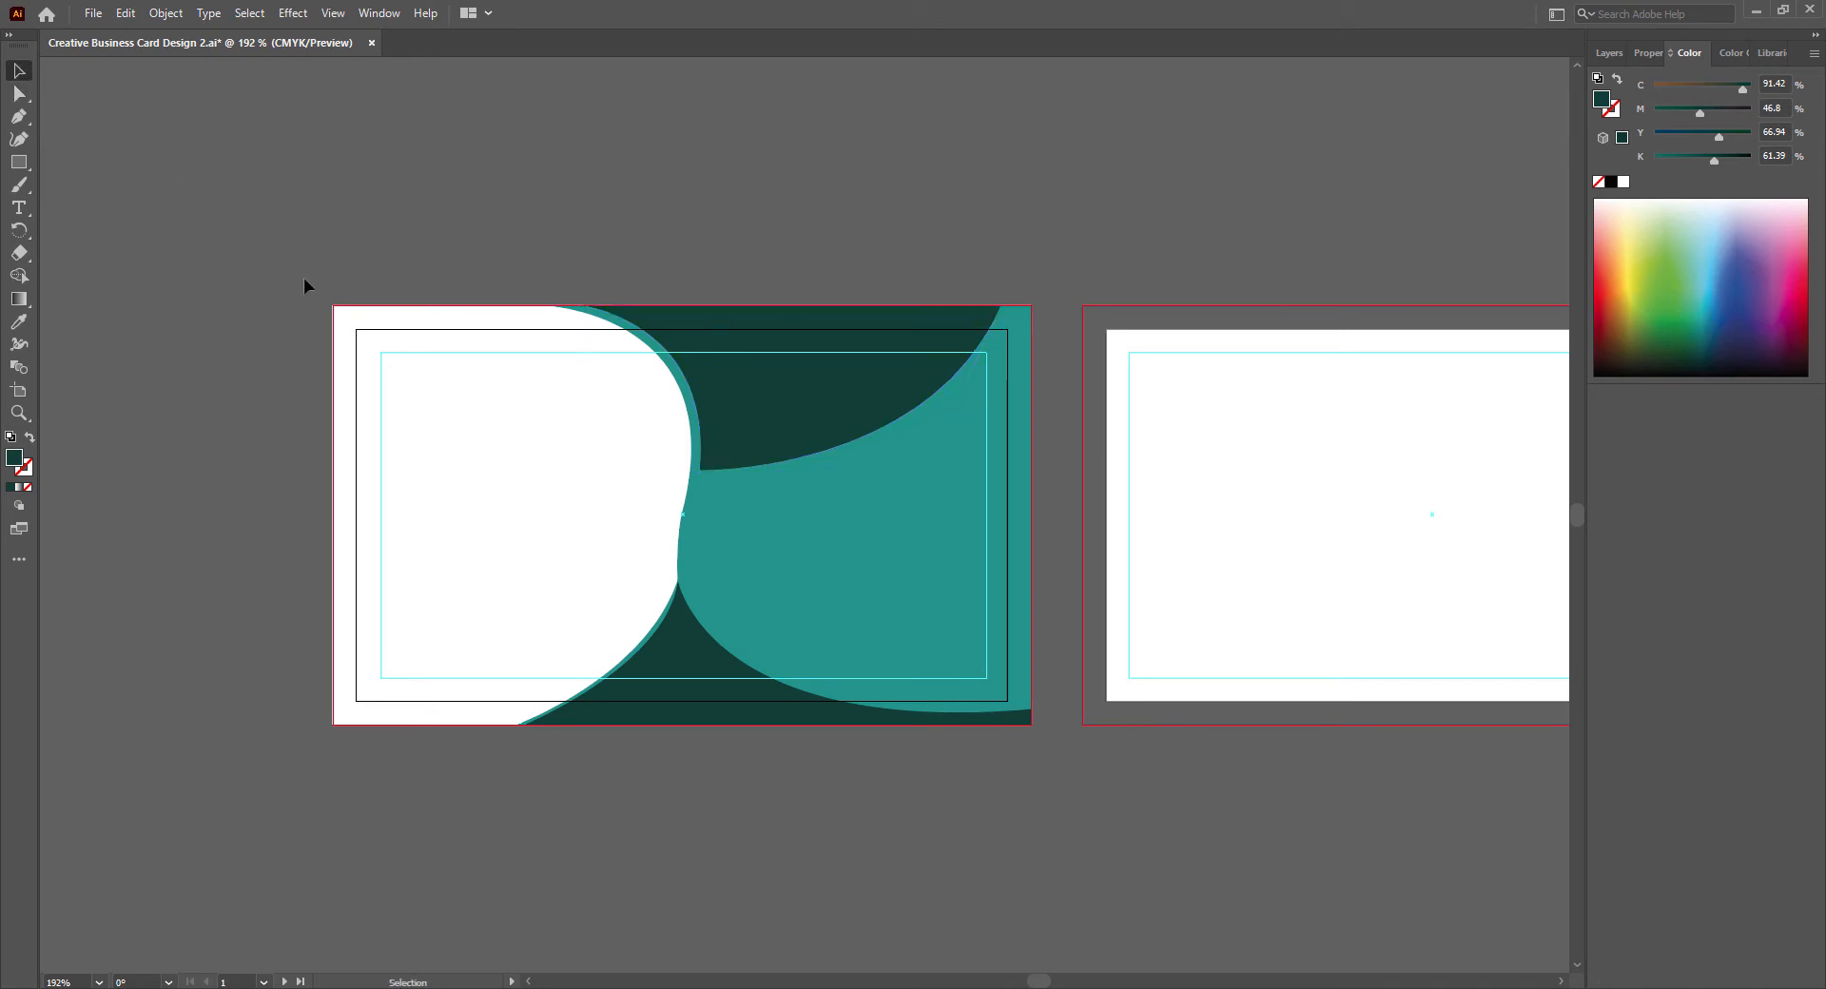
pyautogui.hotkey('ctrl', 's')
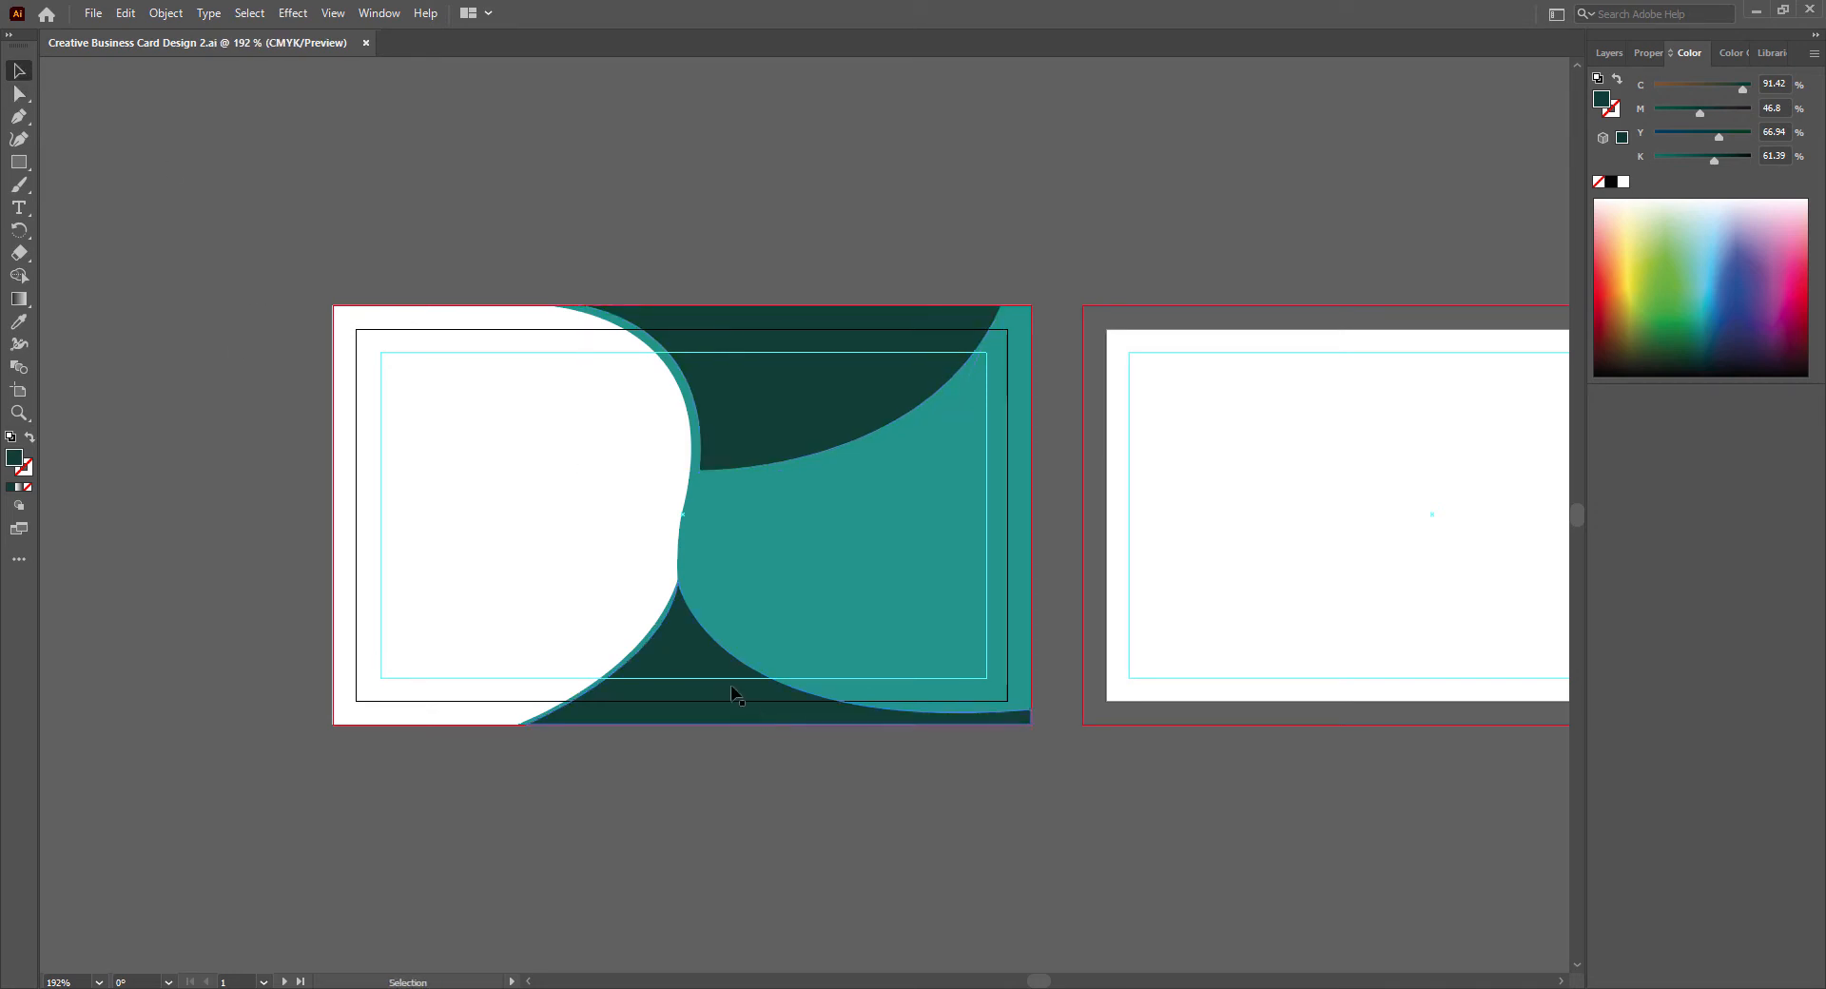
# - Try to reshape the bottom shape's curve with its direction handle, undo the changes, and deselect
pyautogui.press('a')
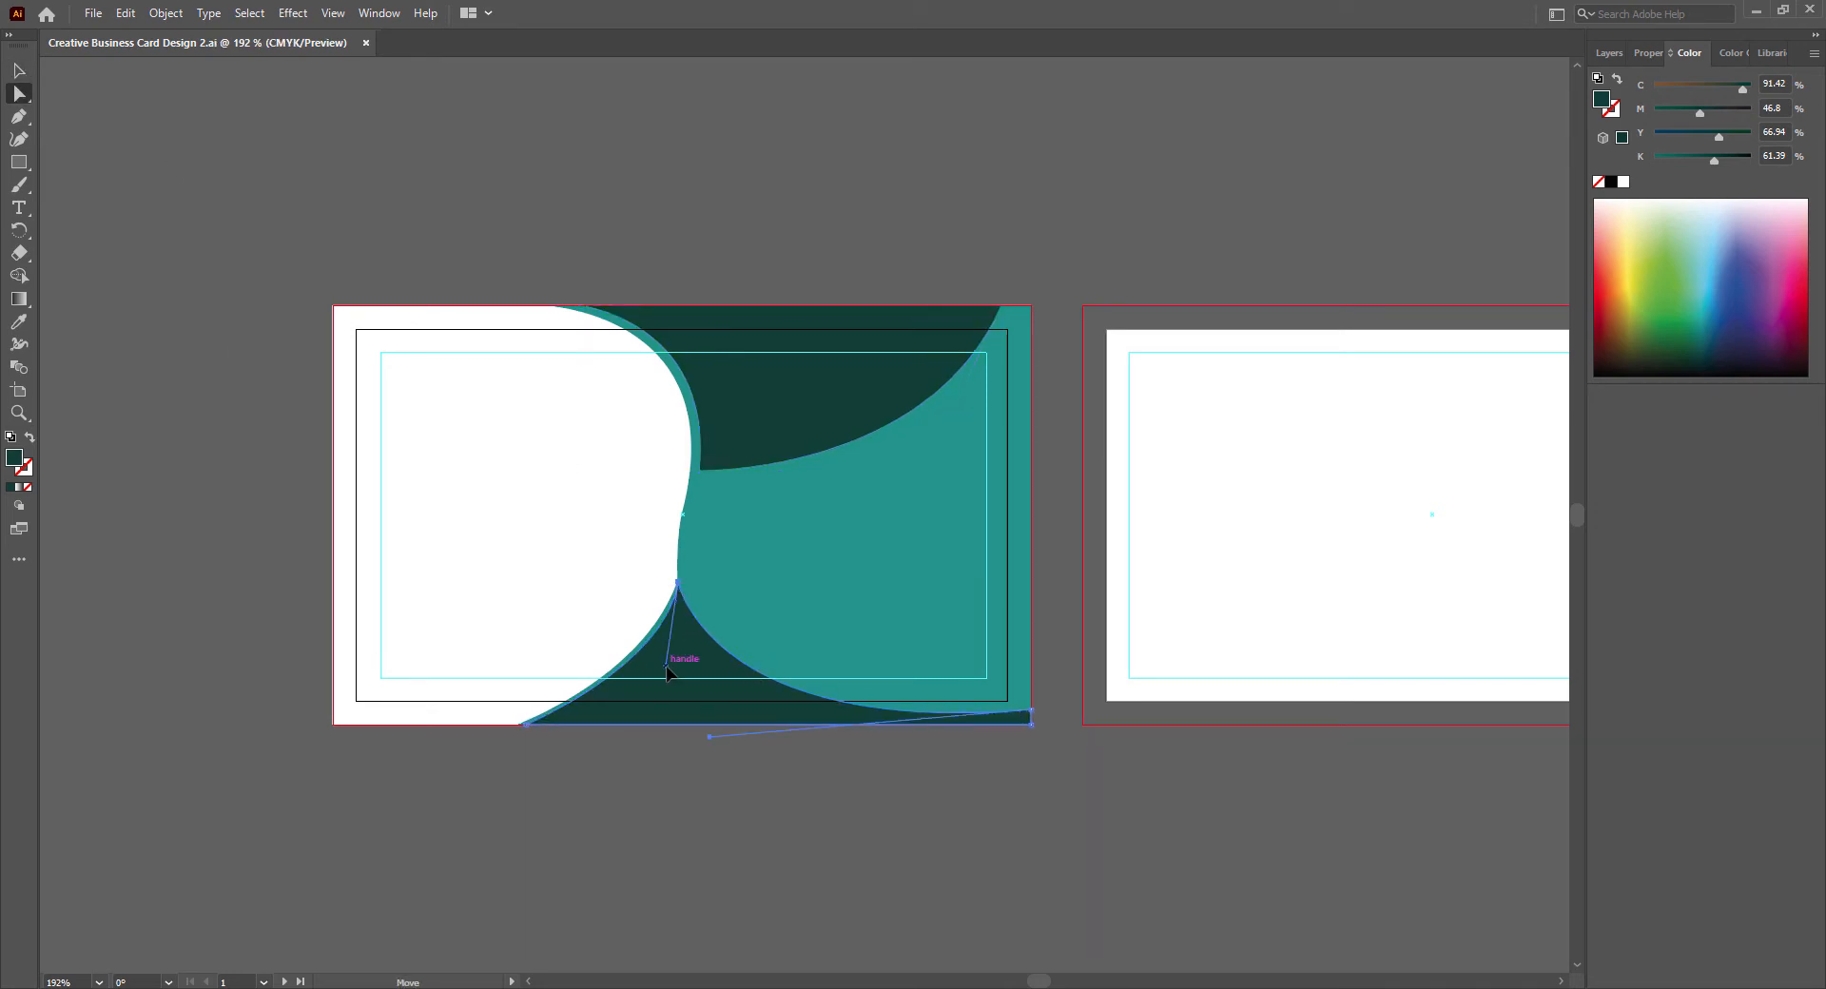
pyautogui.click(672, 679)
pyautogui.moveTo(672, 679); pyautogui.dragTo(663, 680)
pyautogui.hotkey('ctrl', 'z')
pyautogui.hotkey('ctrl', 'z')
pyautogui.hotkey('ctrl', 'z')
pyautogui.hotkey('ctrl', 'z')
pyautogui.hotkey('ctrl', 'z')
pyautogui.press('v')
pyautogui.click(771, 909)
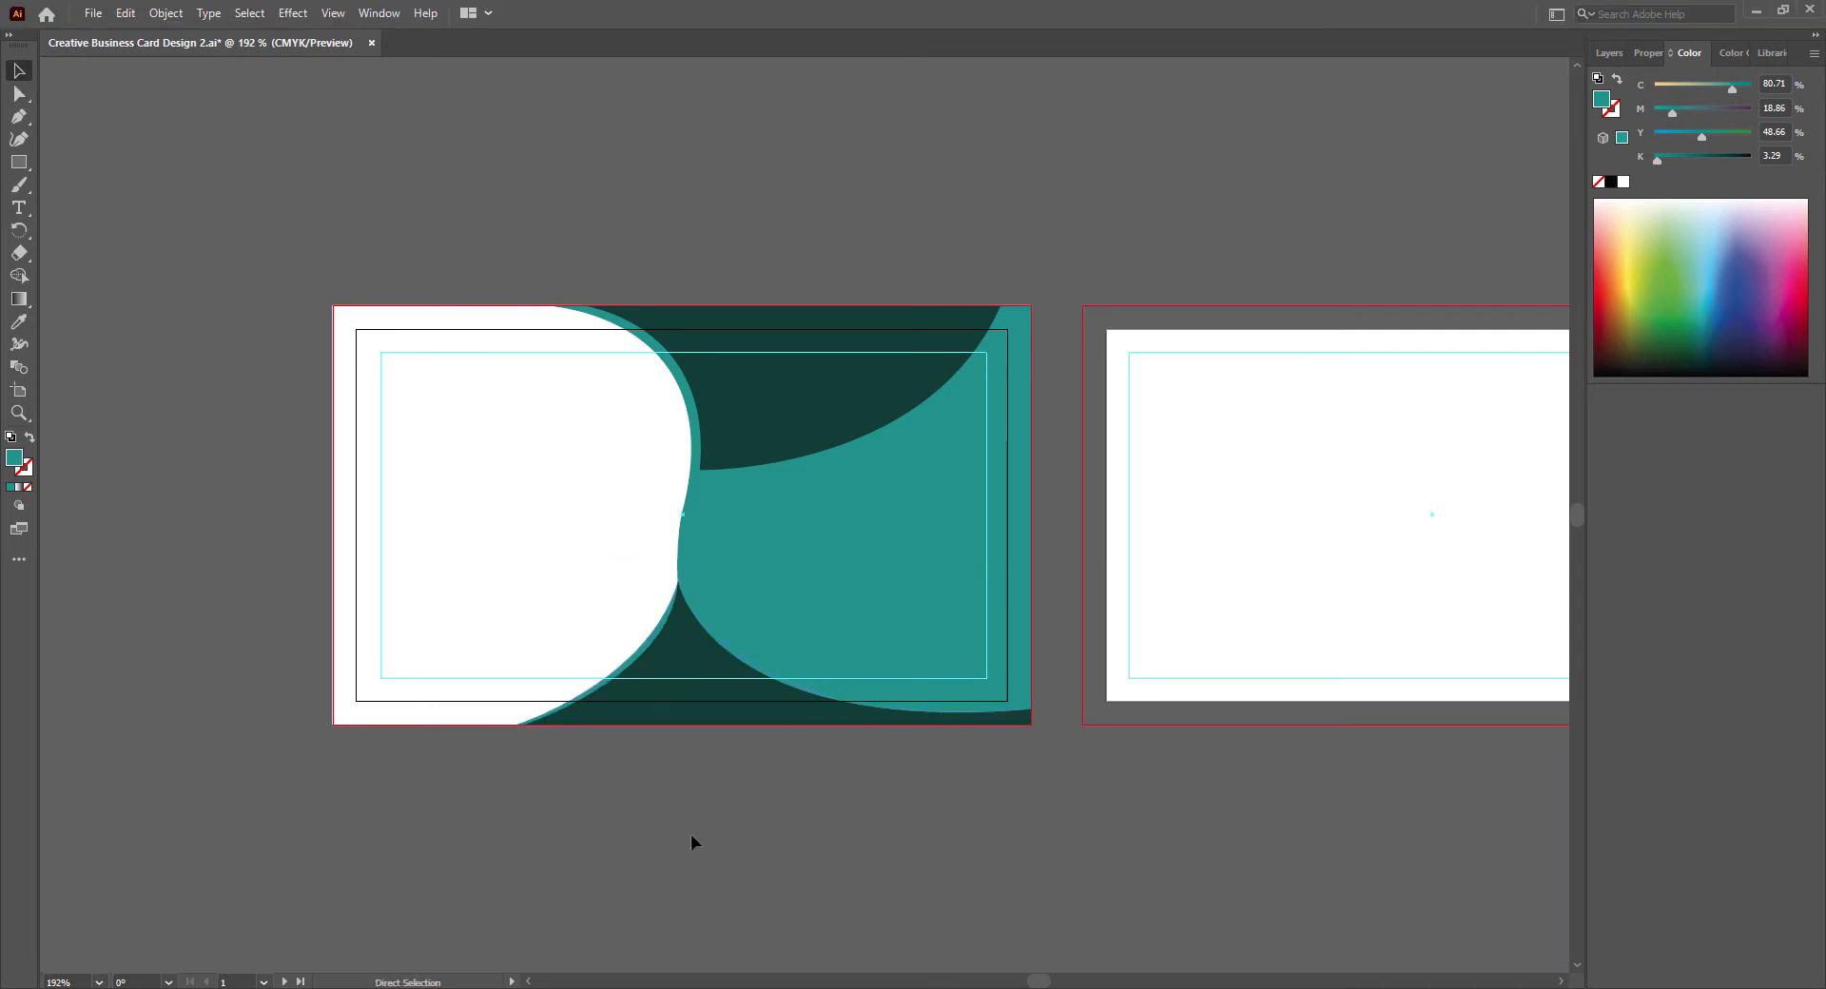
# - Save the document and set the Pen tool's fill to dark navy (C 100, M 90.7, Y 38.58, K 35.61)
pyautogui.hotkey('ctrl', 's')
pyautogui.press('p')
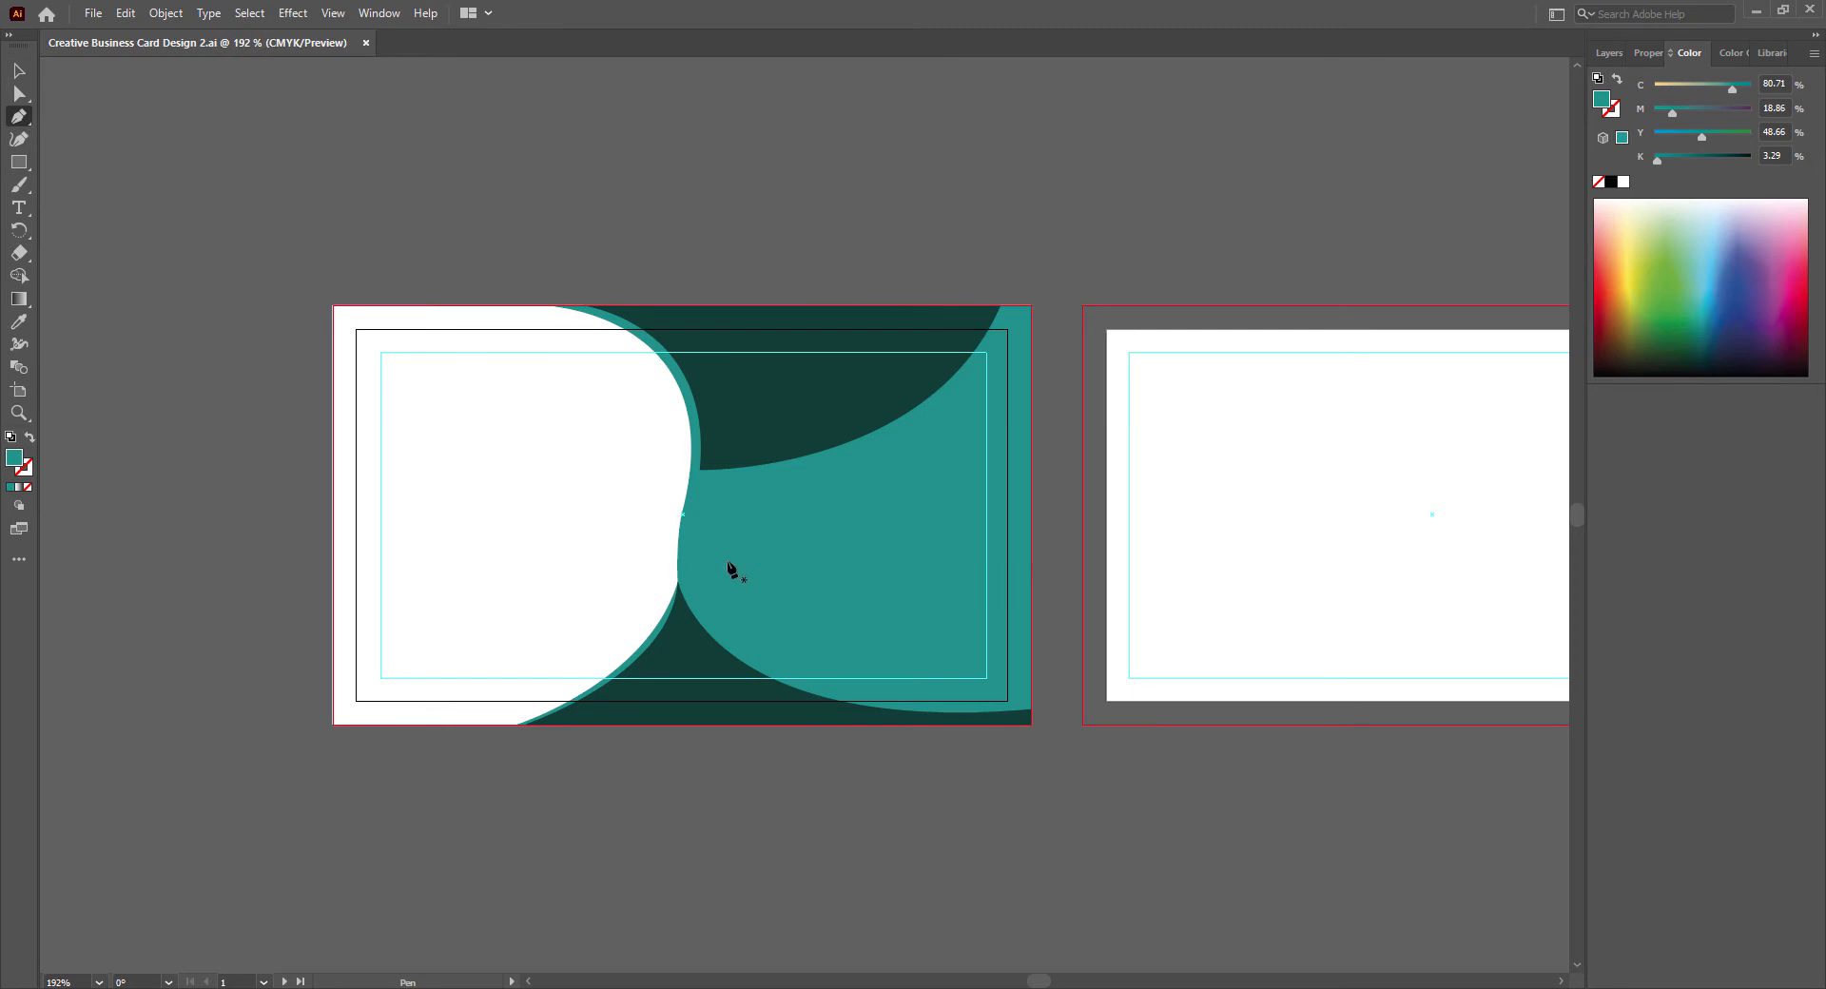
pyautogui.doubleClick(13, 459)
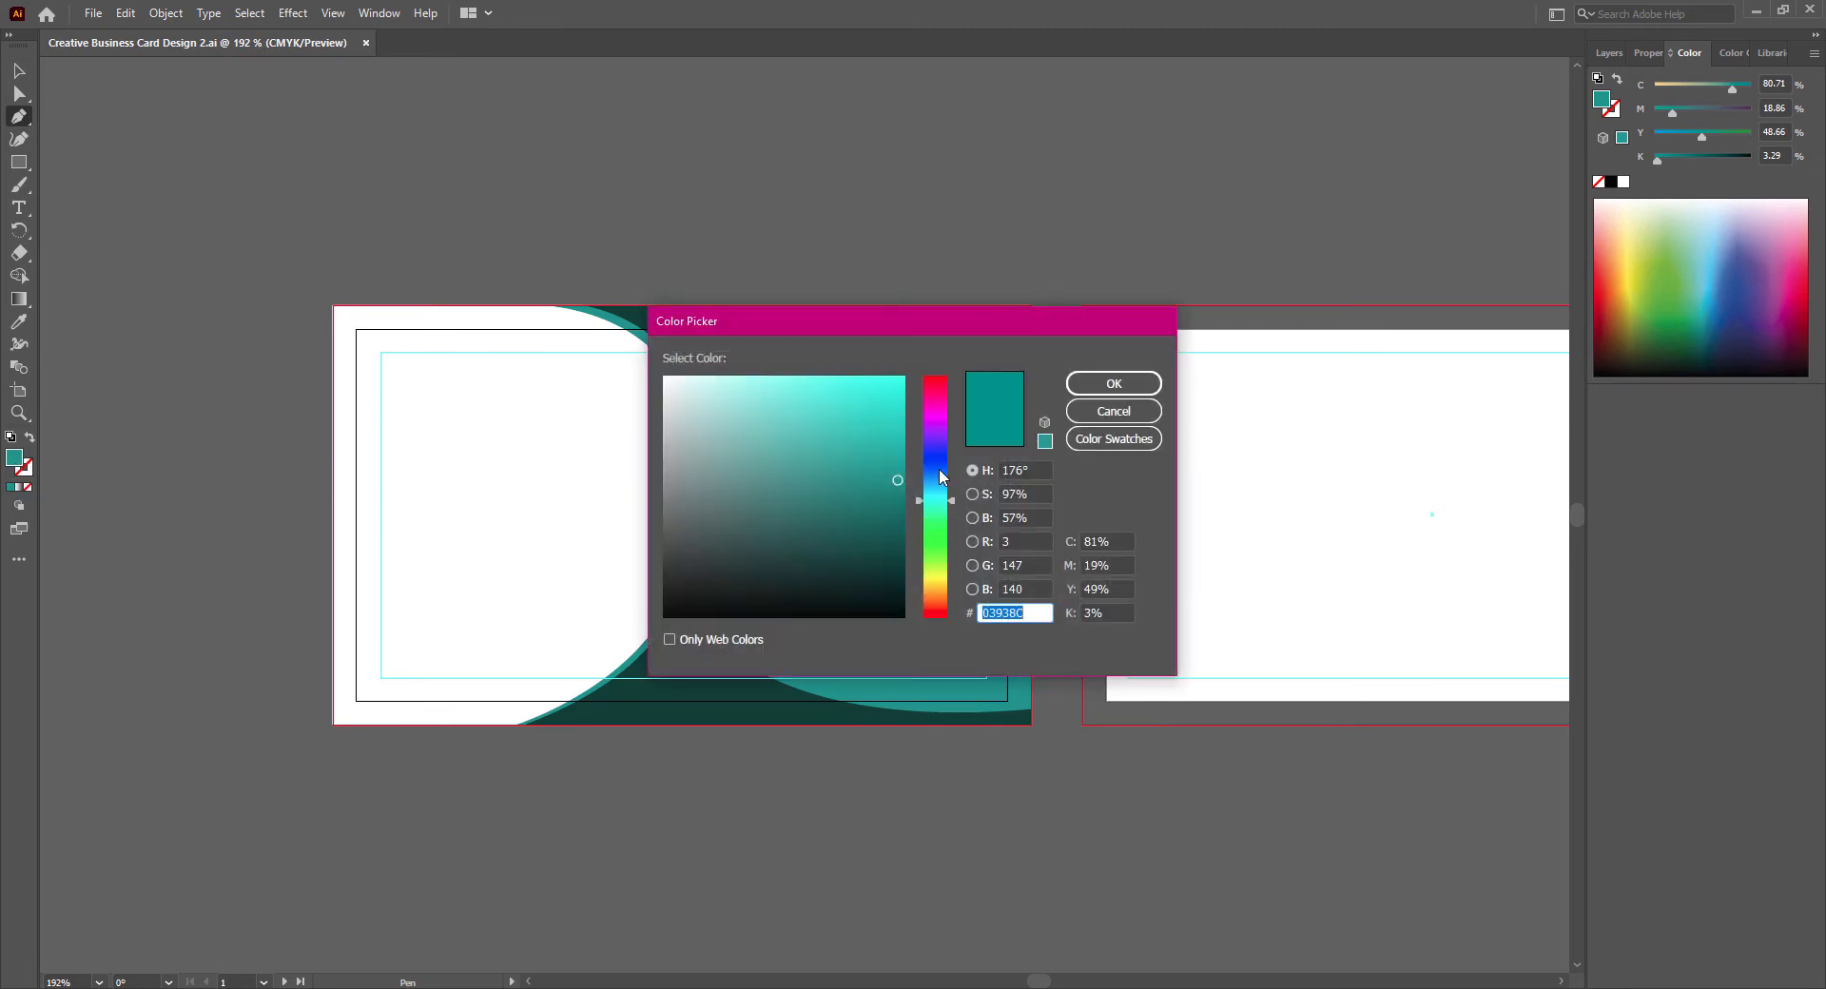
pyautogui.moveTo(940, 475); pyautogui.dragTo(938, 469)
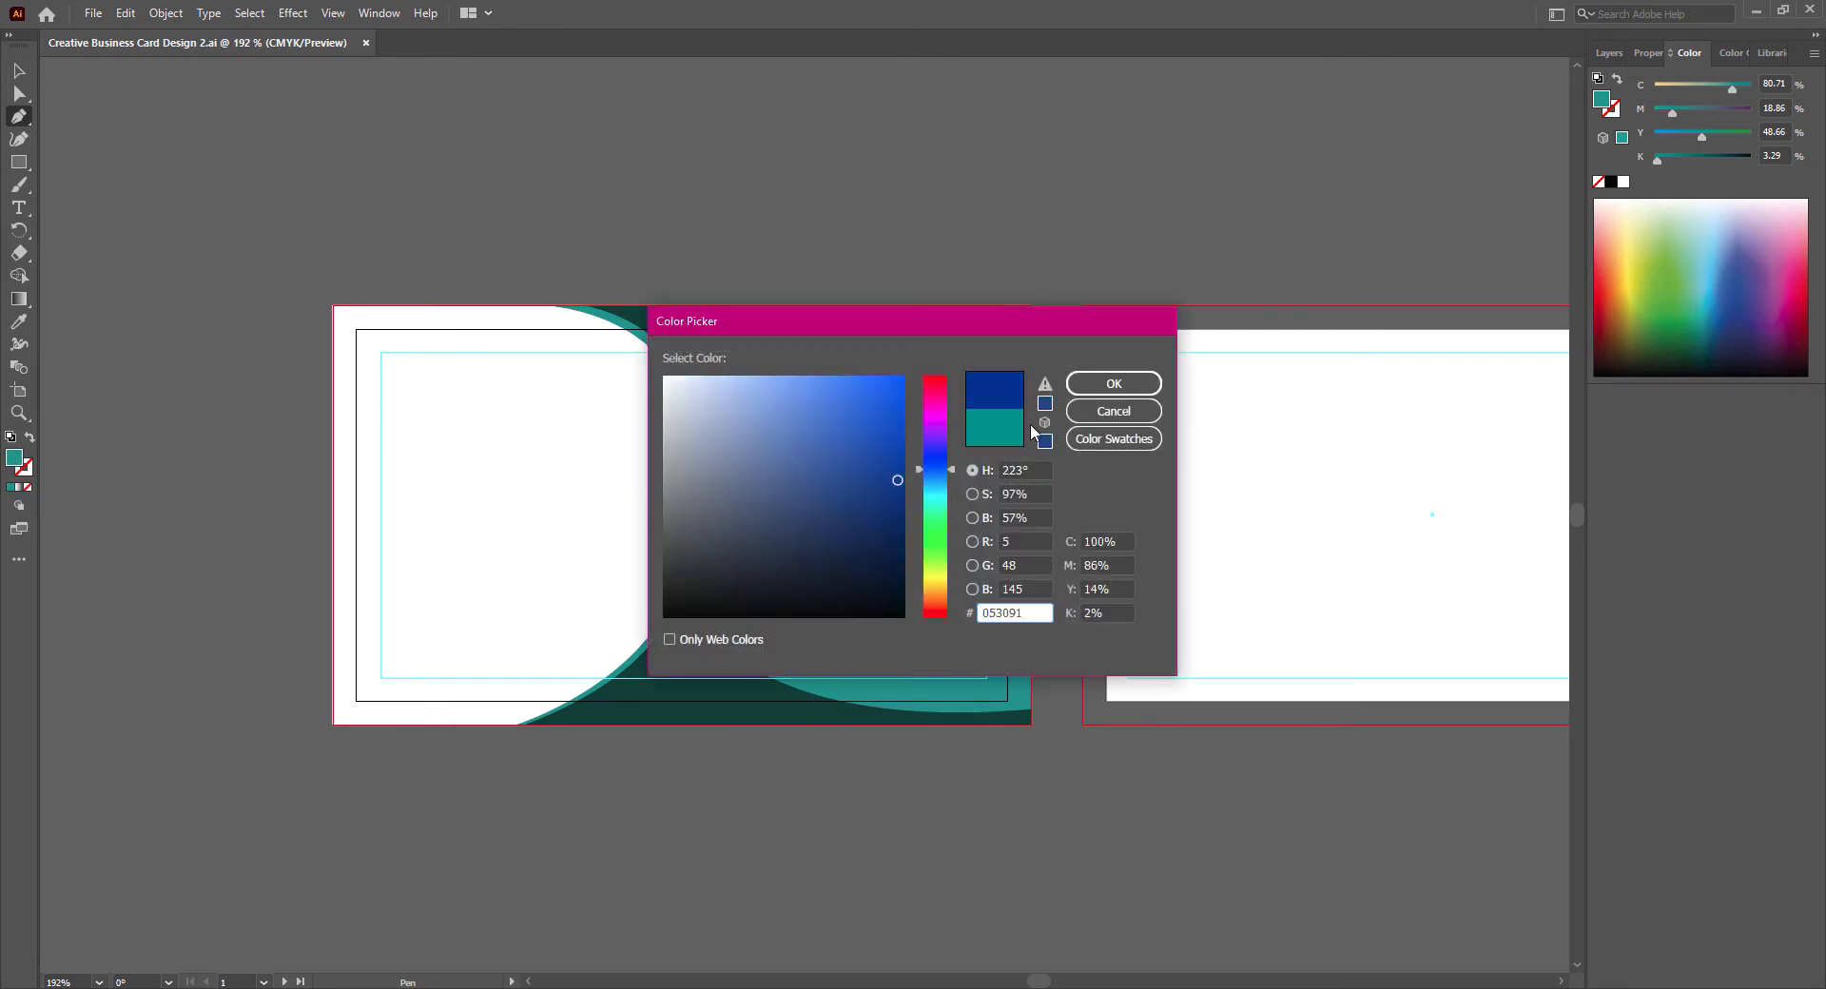
pyautogui.click(901, 511)
pyautogui.click(1094, 384)
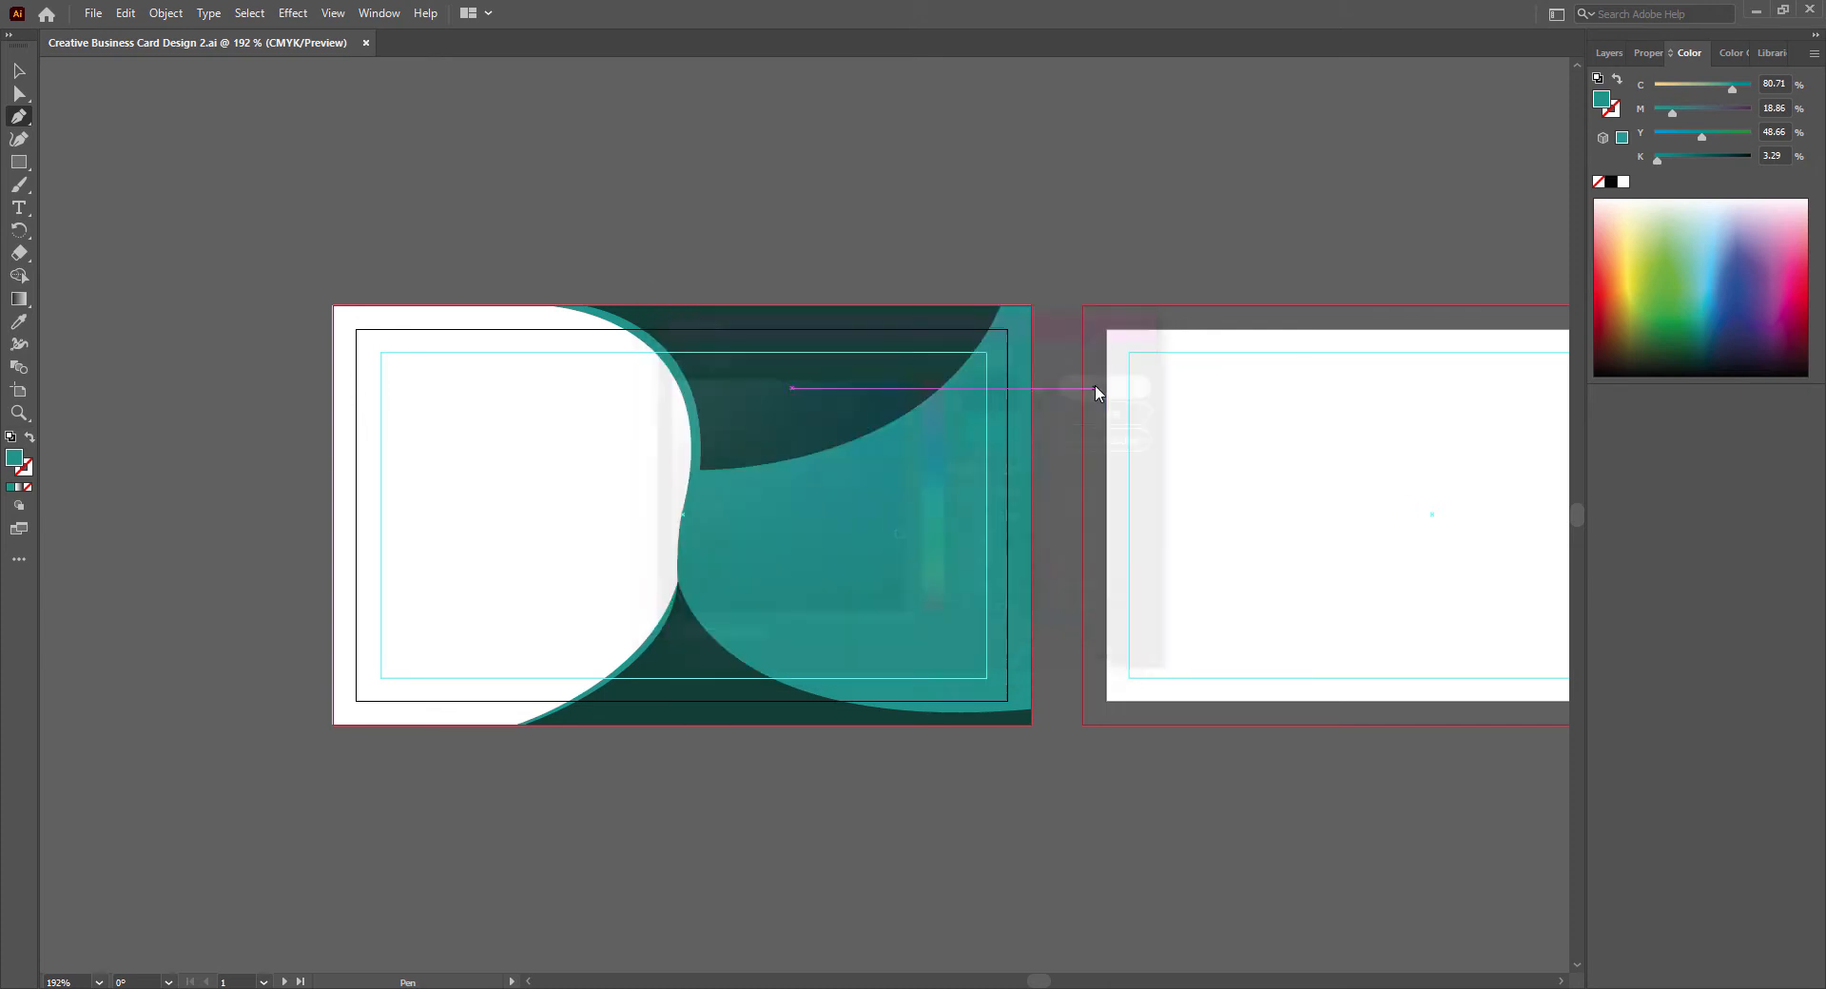
# - Start a navy shape just below the upper dark green shape's lower corner and curve it along that shape's edge to the card's top
pyautogui.click(699, 477)
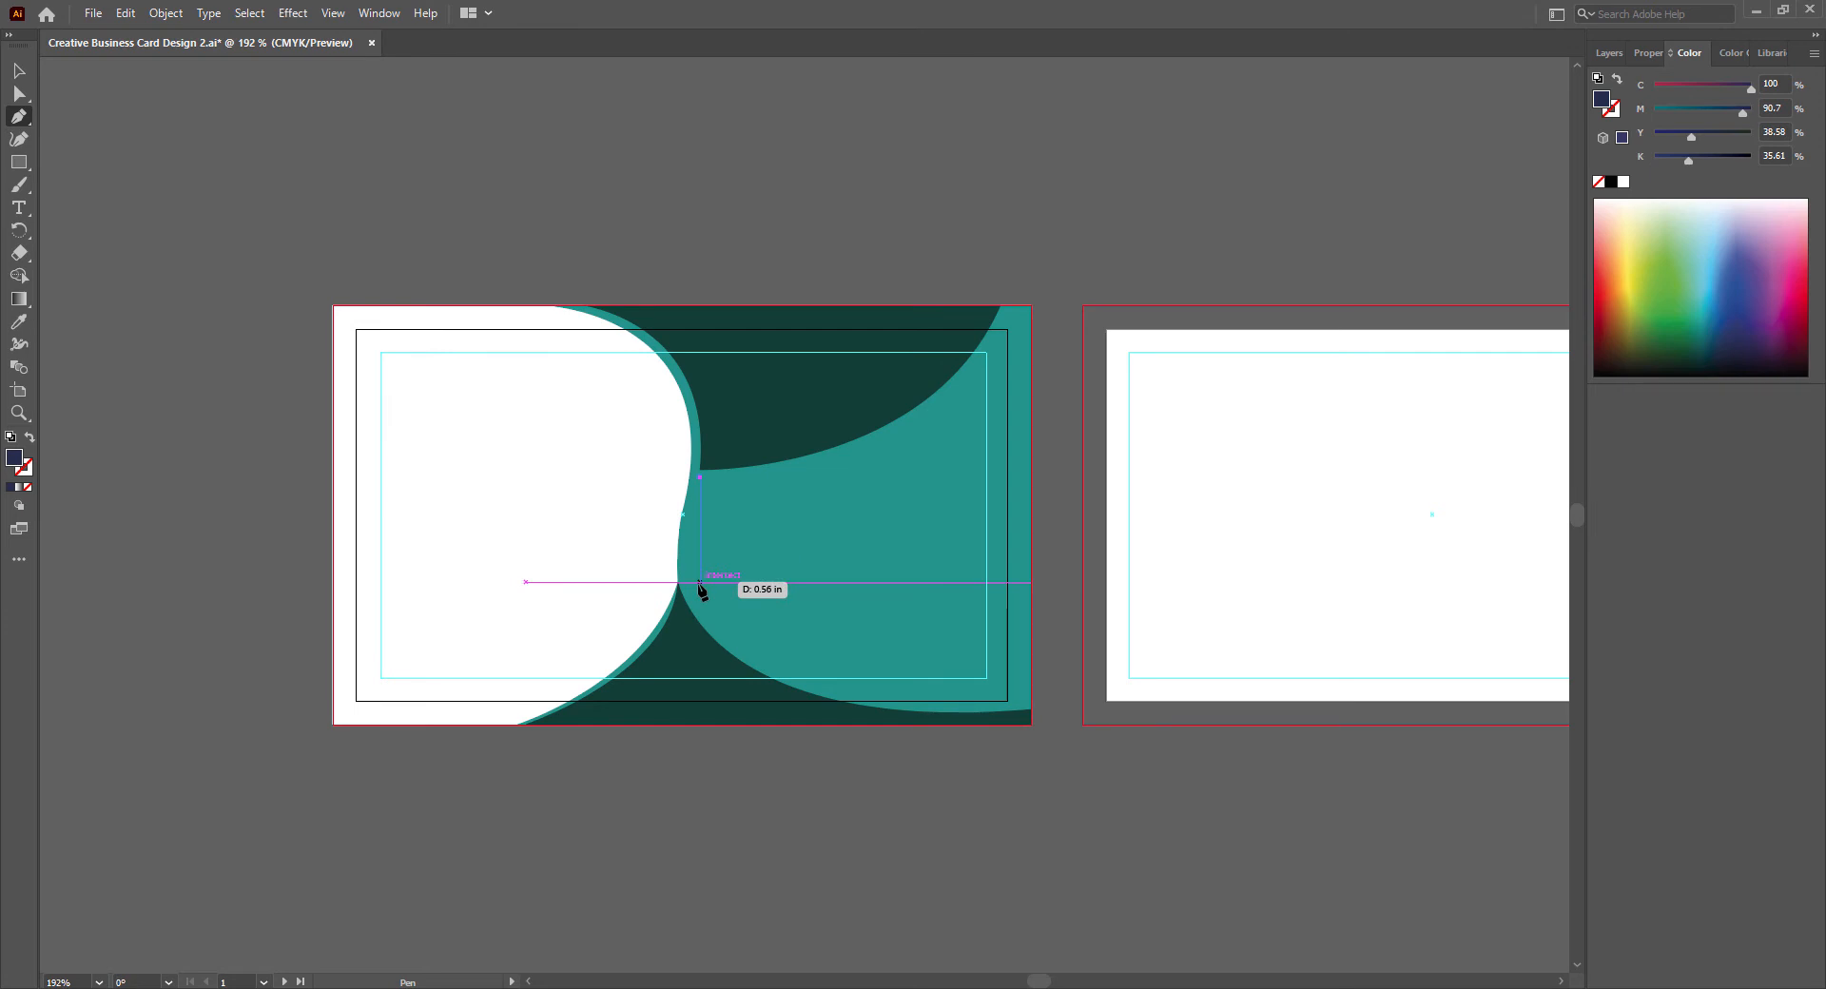
pyautogui.moveTo(699, 582); pyautogui.dragTo(729, 591)
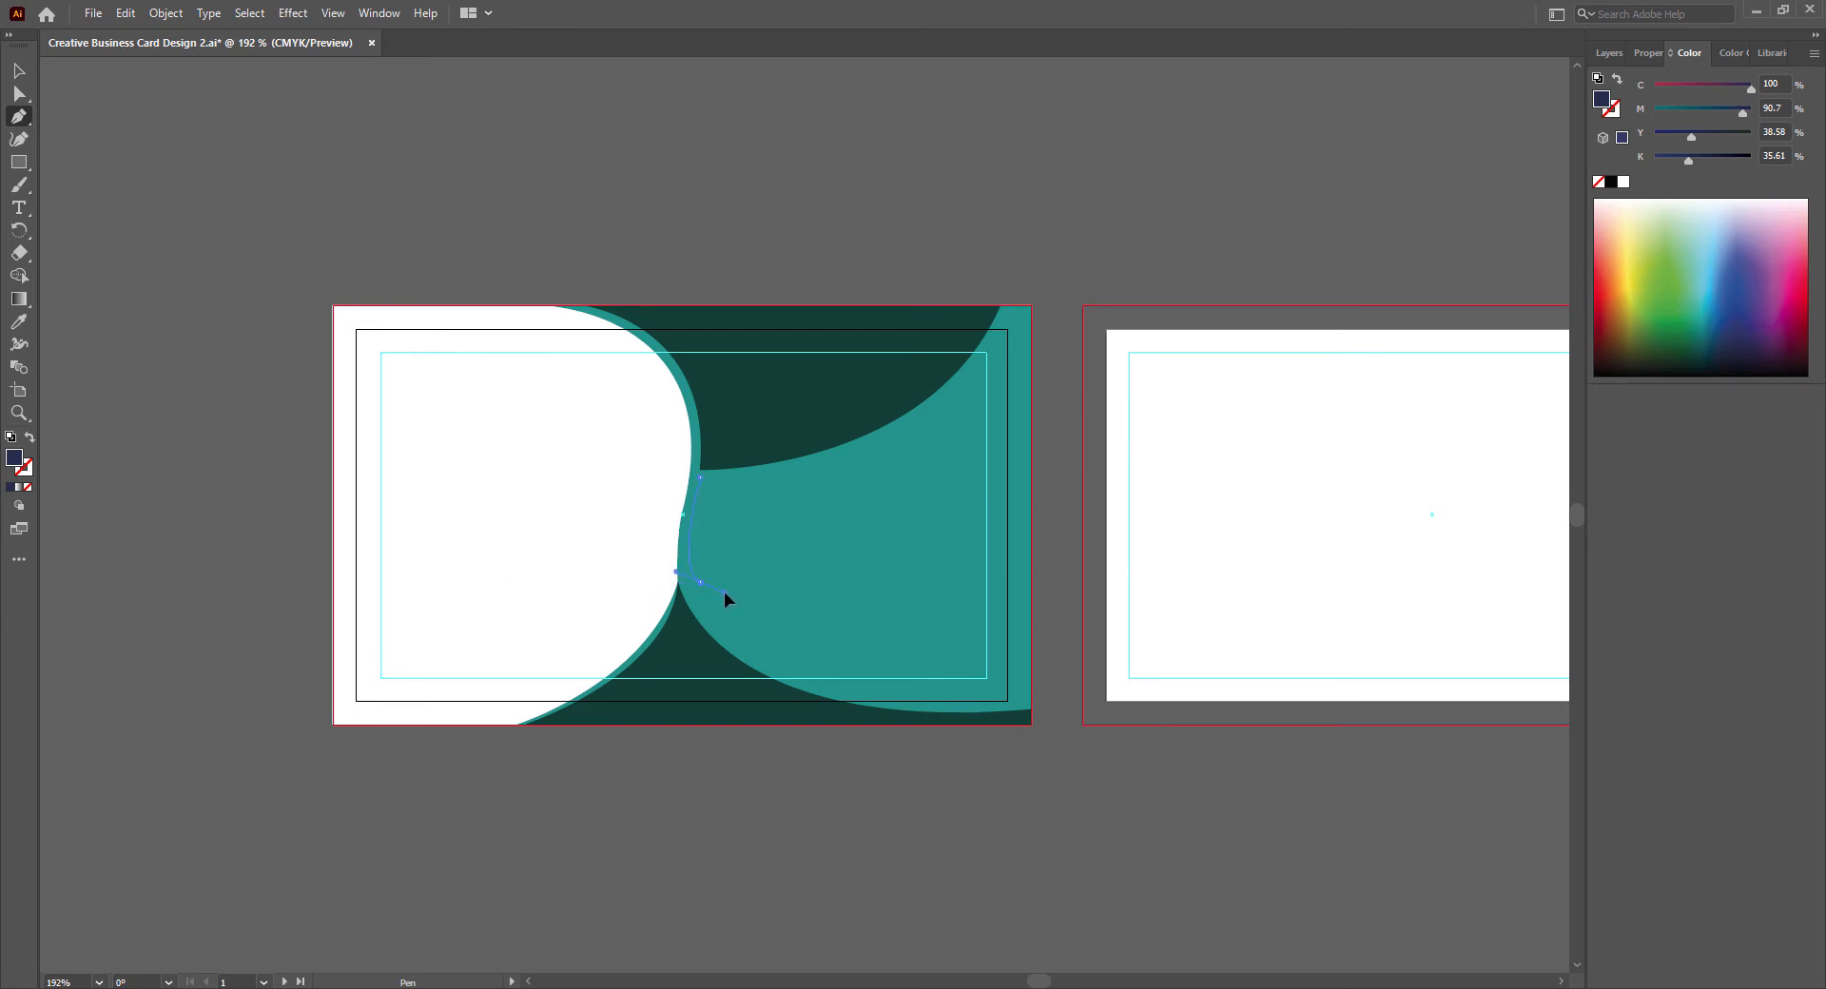
pyautogui.moveTo(723, 592); pyautogui.dragTo(723, 591)
pyautogui.hotkey('ctrl', 'z')
pyautogui.moveTo(1001, 306); pyautogui.dragTo(1083, 124)
pyautogui.click(1001, 306)
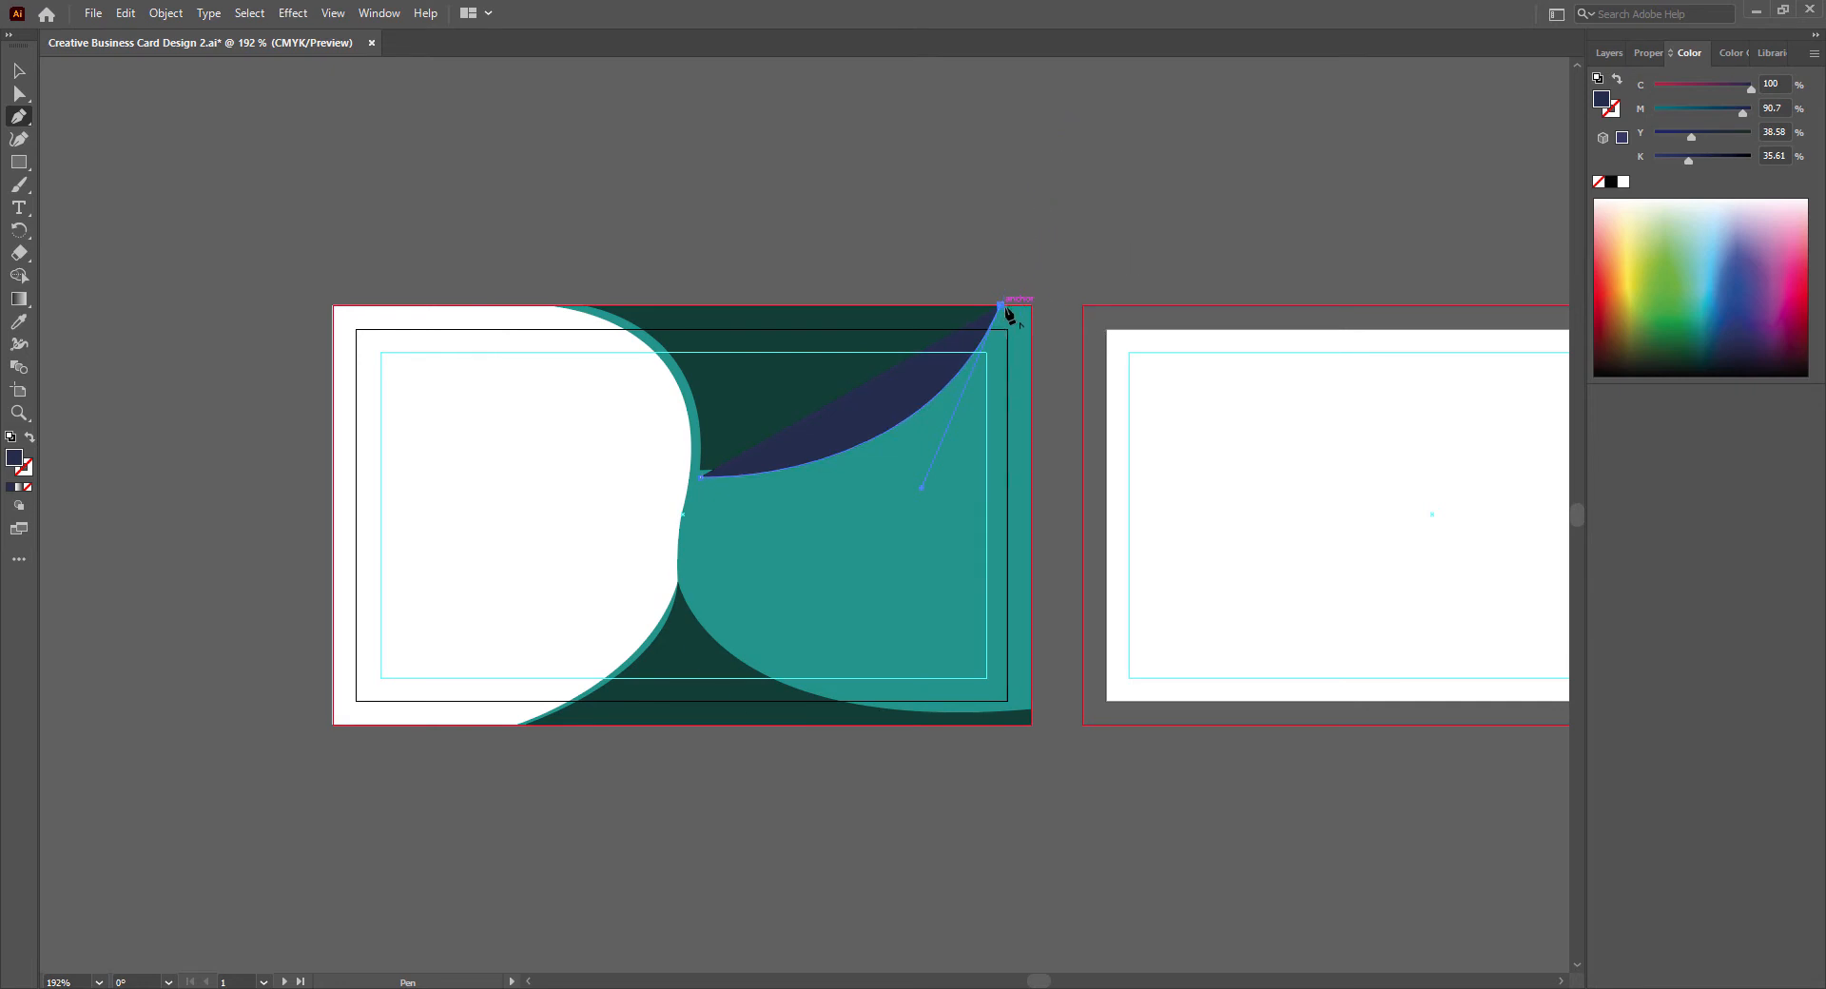
# - Continue the navy outline around the card's right edge, curve it back above the bottom green shape, and close it along the left teal edge
pyautogui.click(1031, 307)
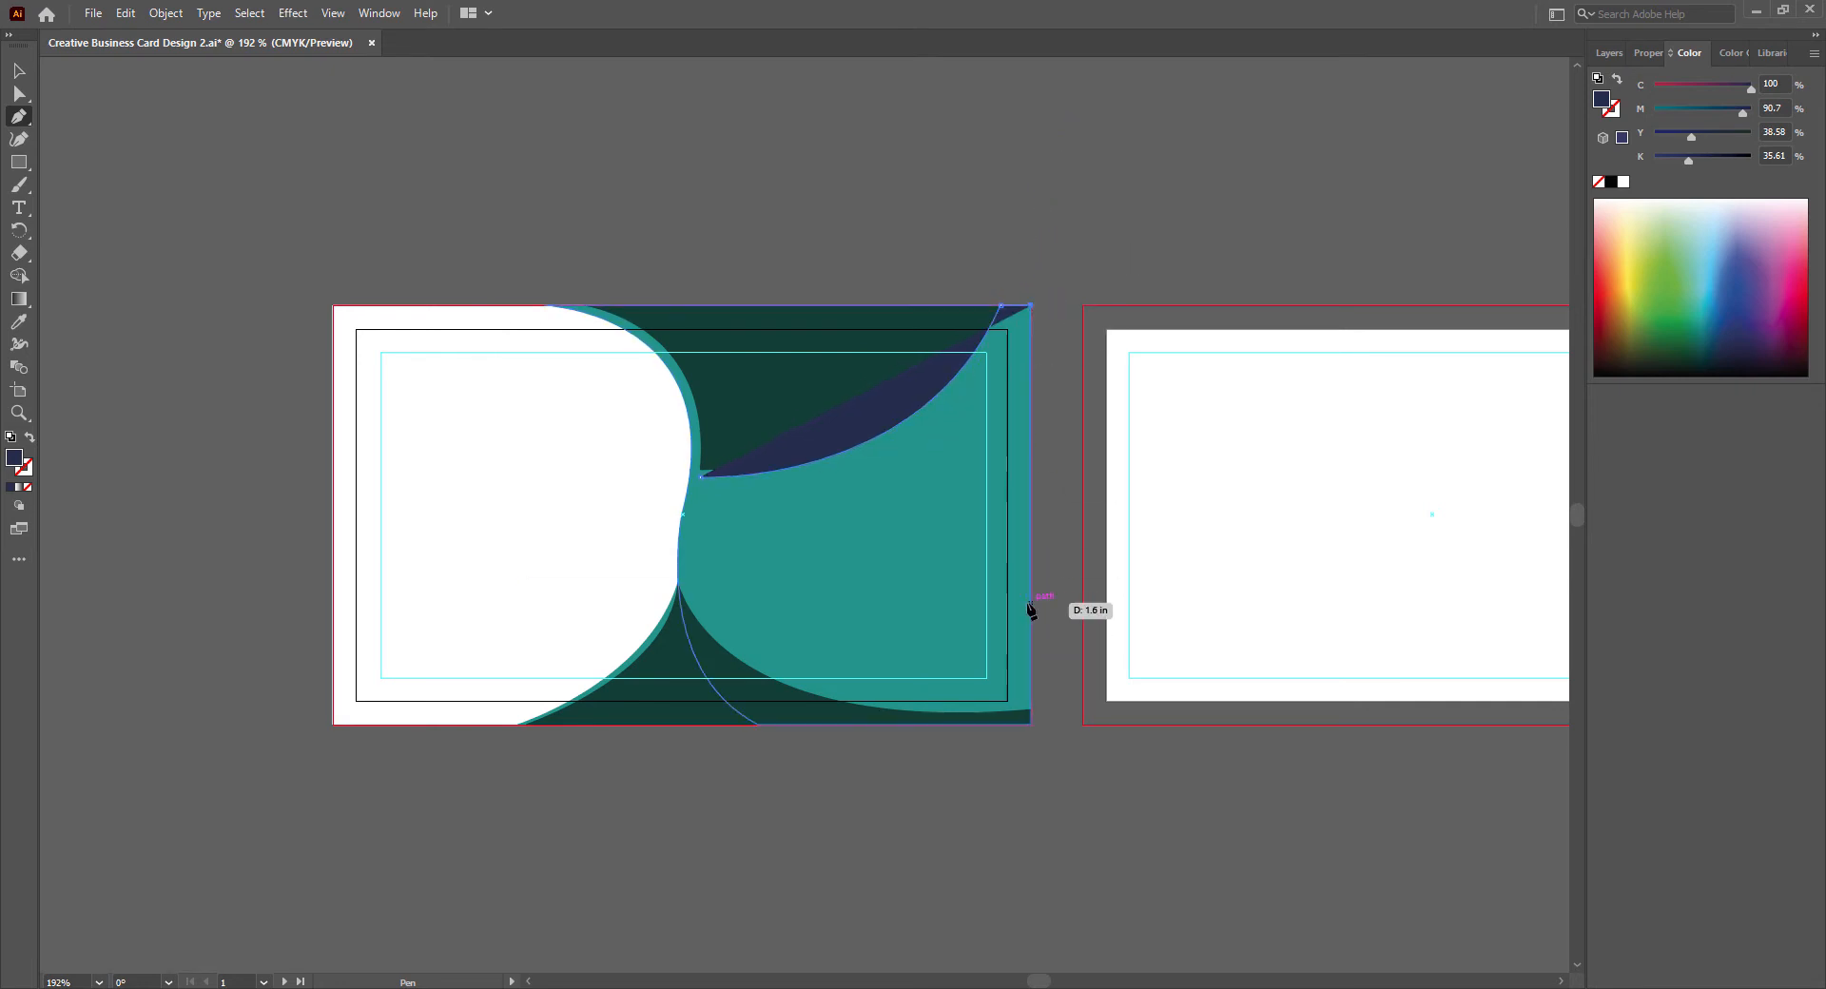
pyautogui.click(1031, 690)
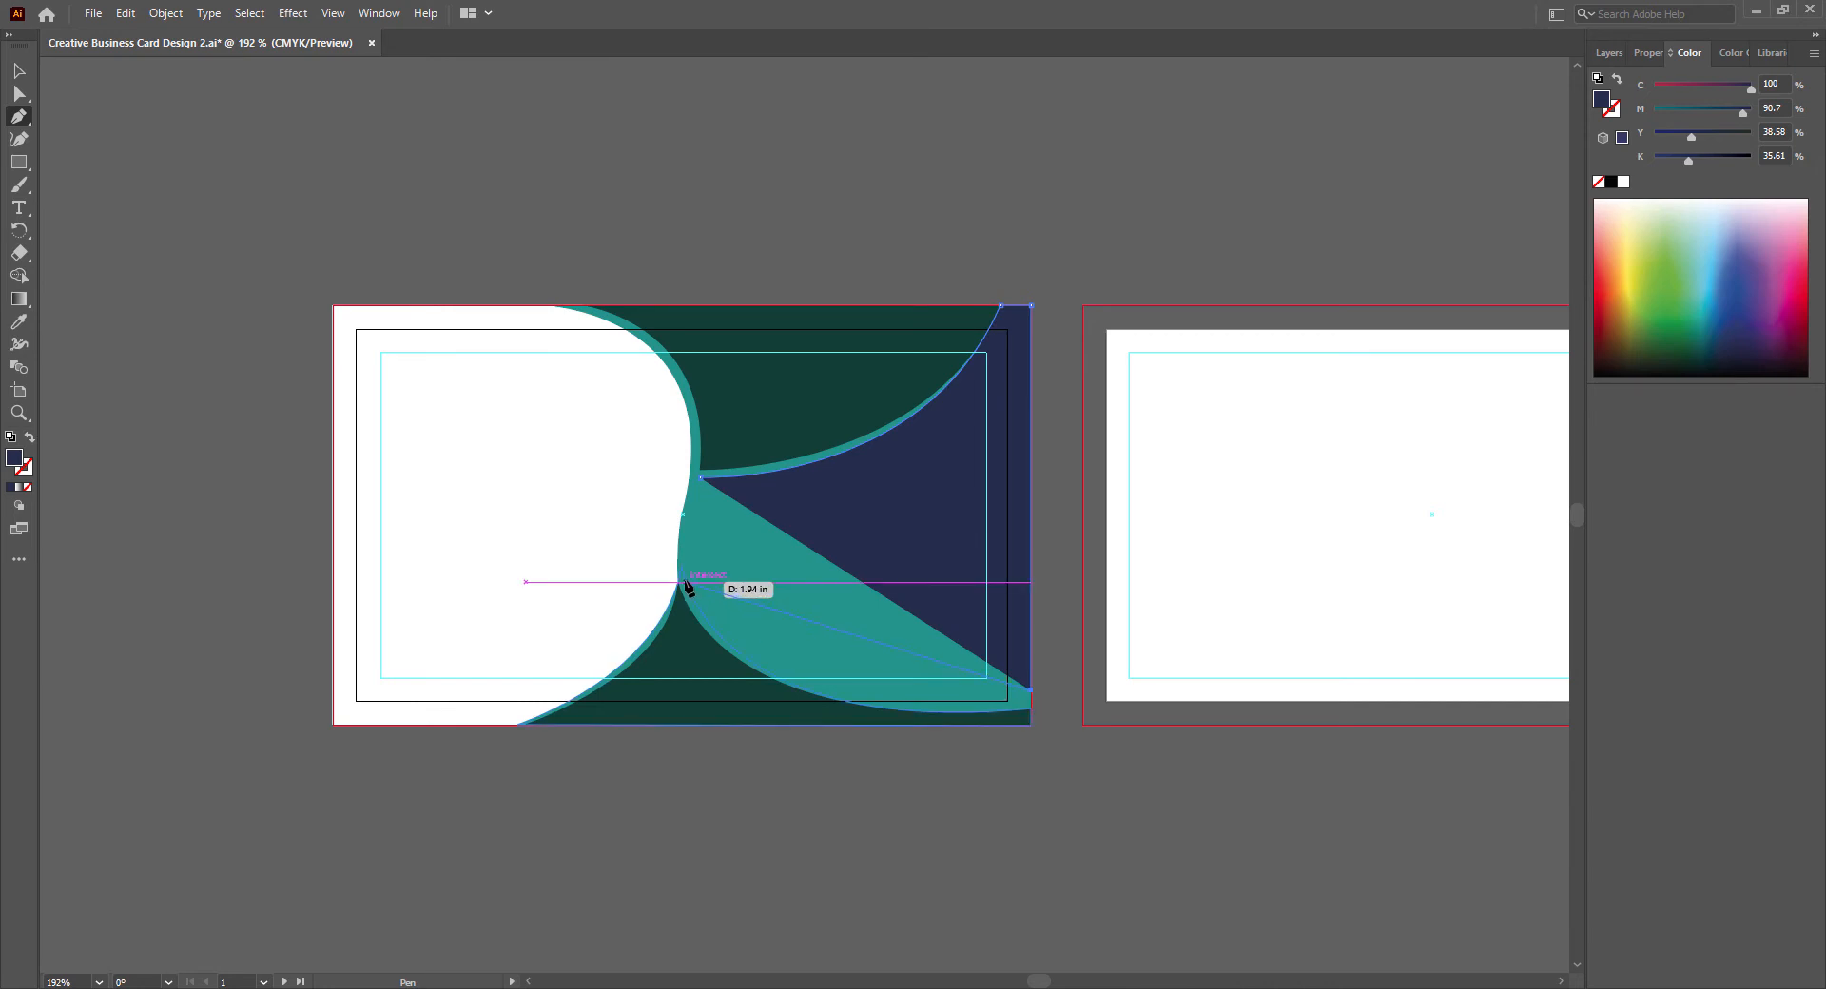
pyautogui.moveTo(685, 582); pyautogui.dragTo(571, 409)
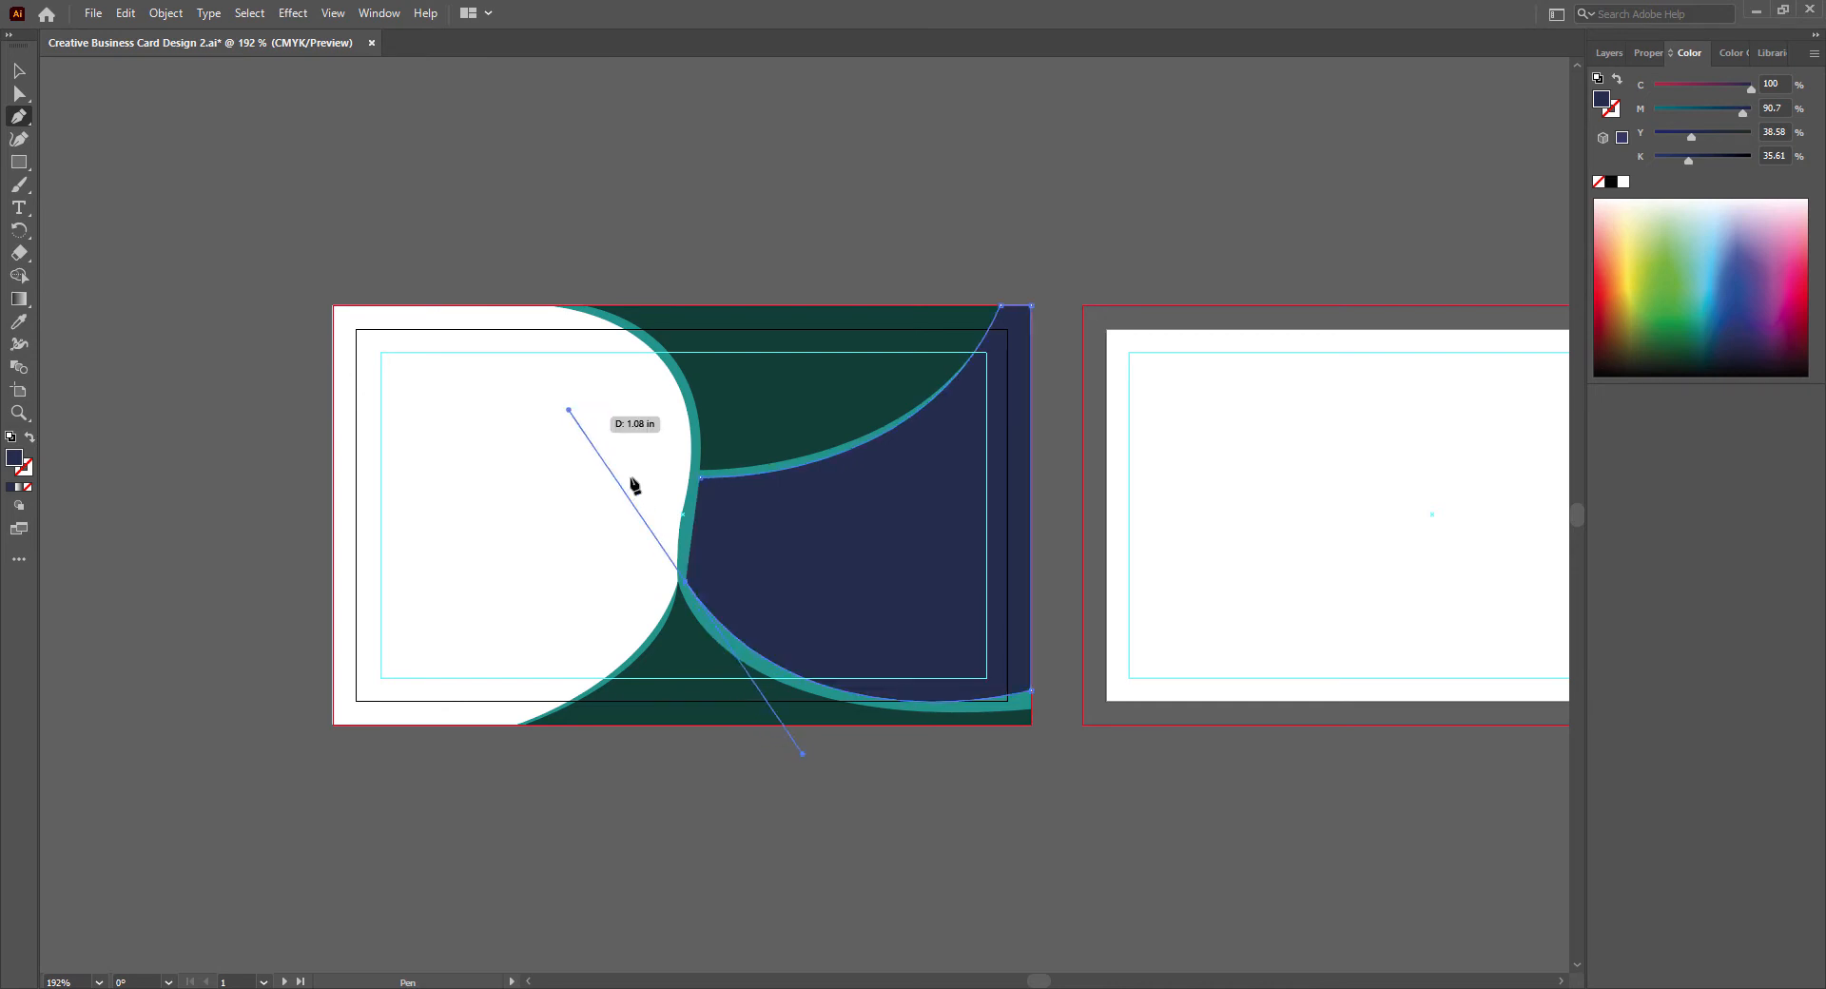
pyautogui.click(686, 581)
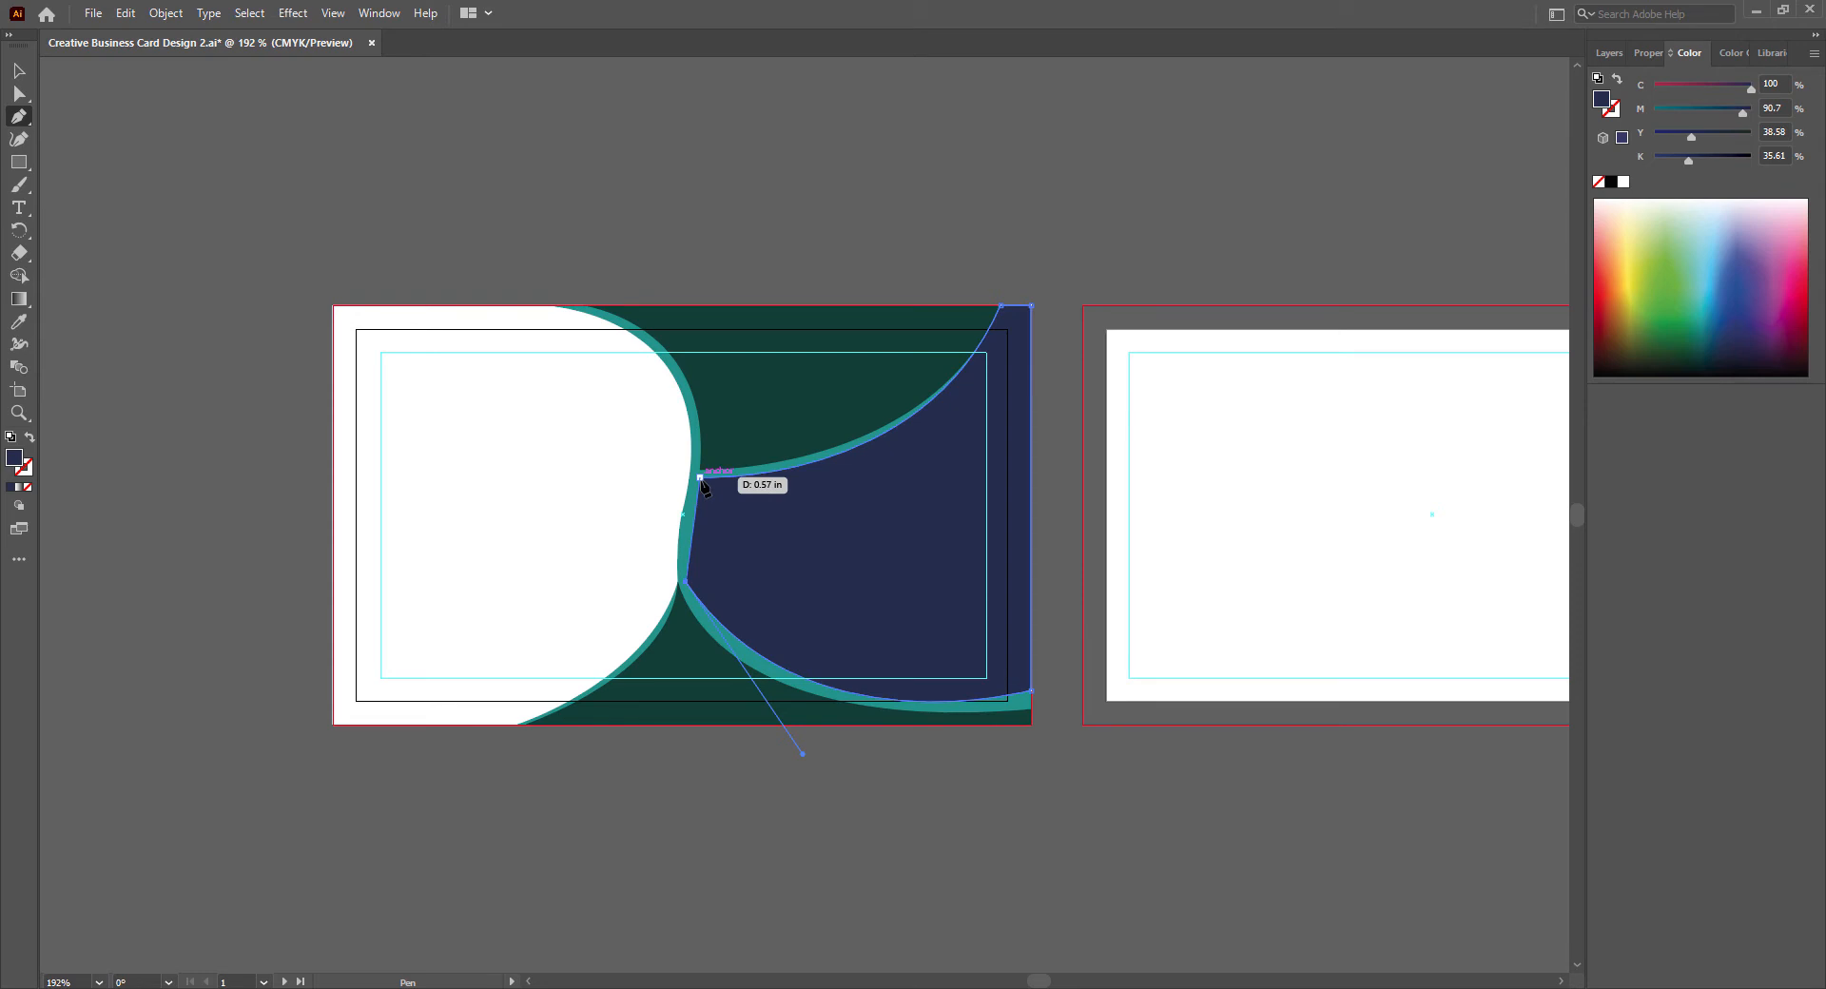
pyautogui.click(701, 476)
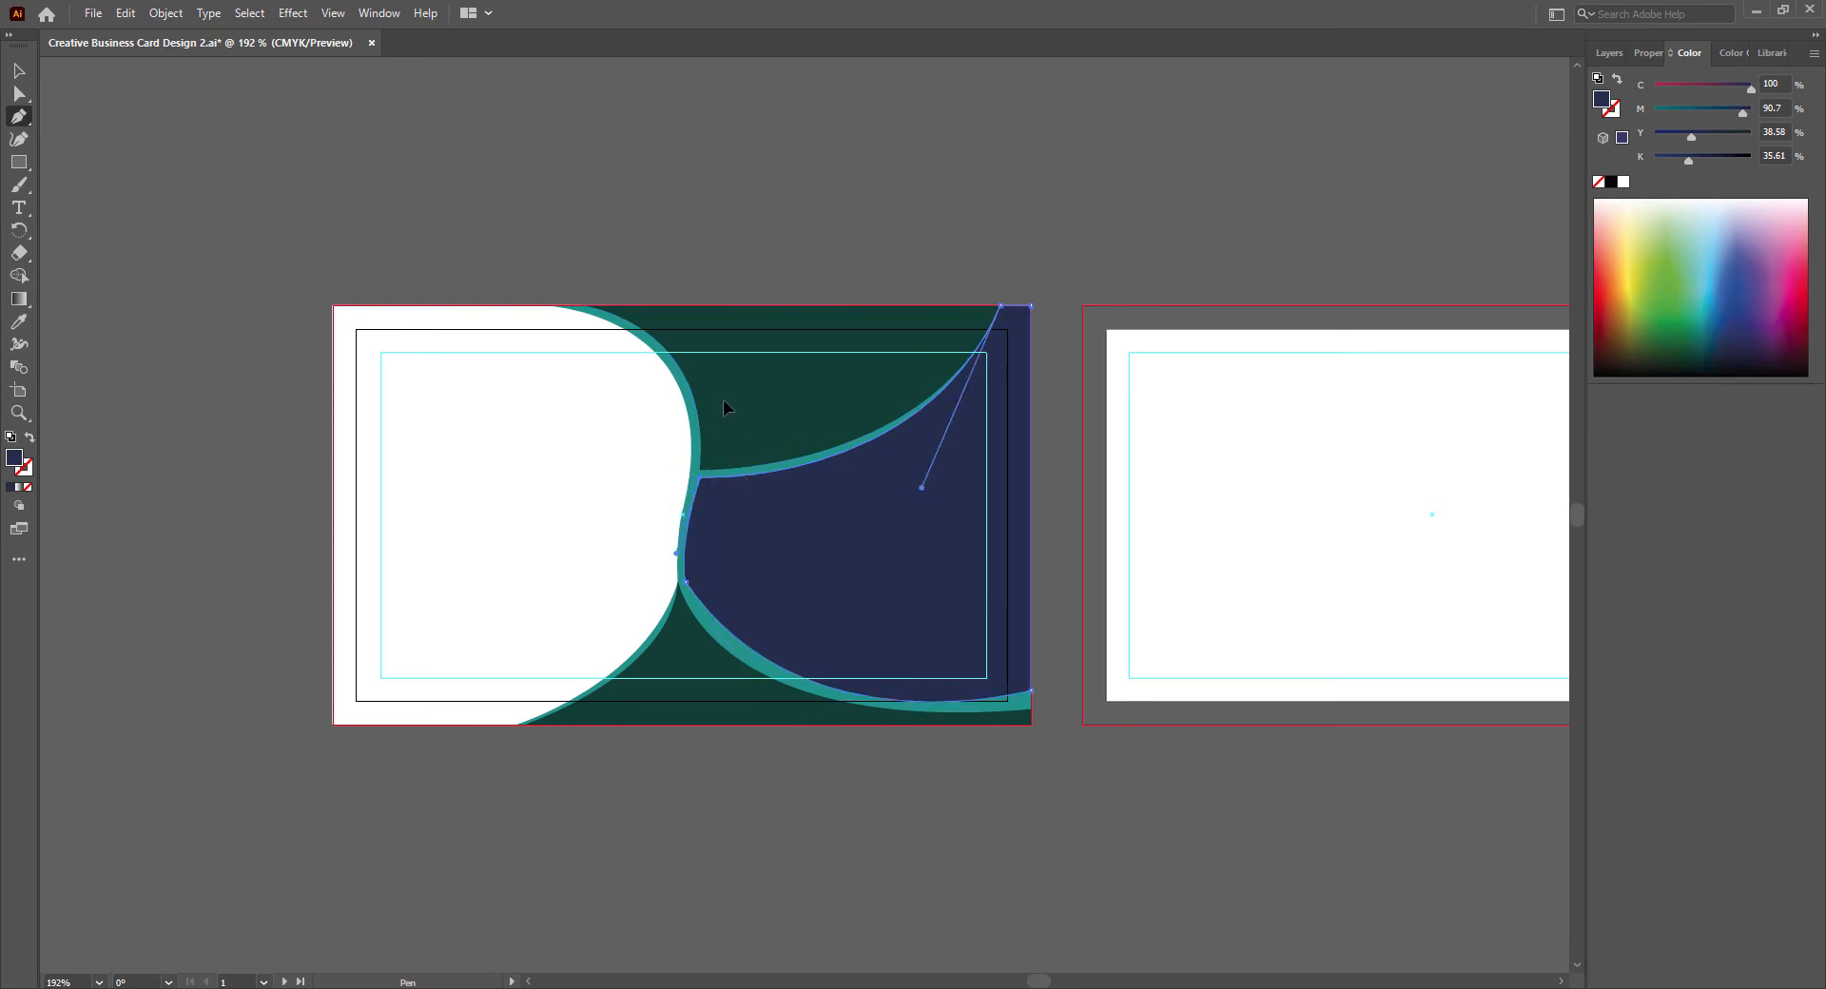
# - Bend the navy shape's lower curve parallel to the bottom shape, lower its bottom-right corner, tighten its left curve, and deselect it
pyautogui.click(19, 93)
pyautogui.click(756, 666)
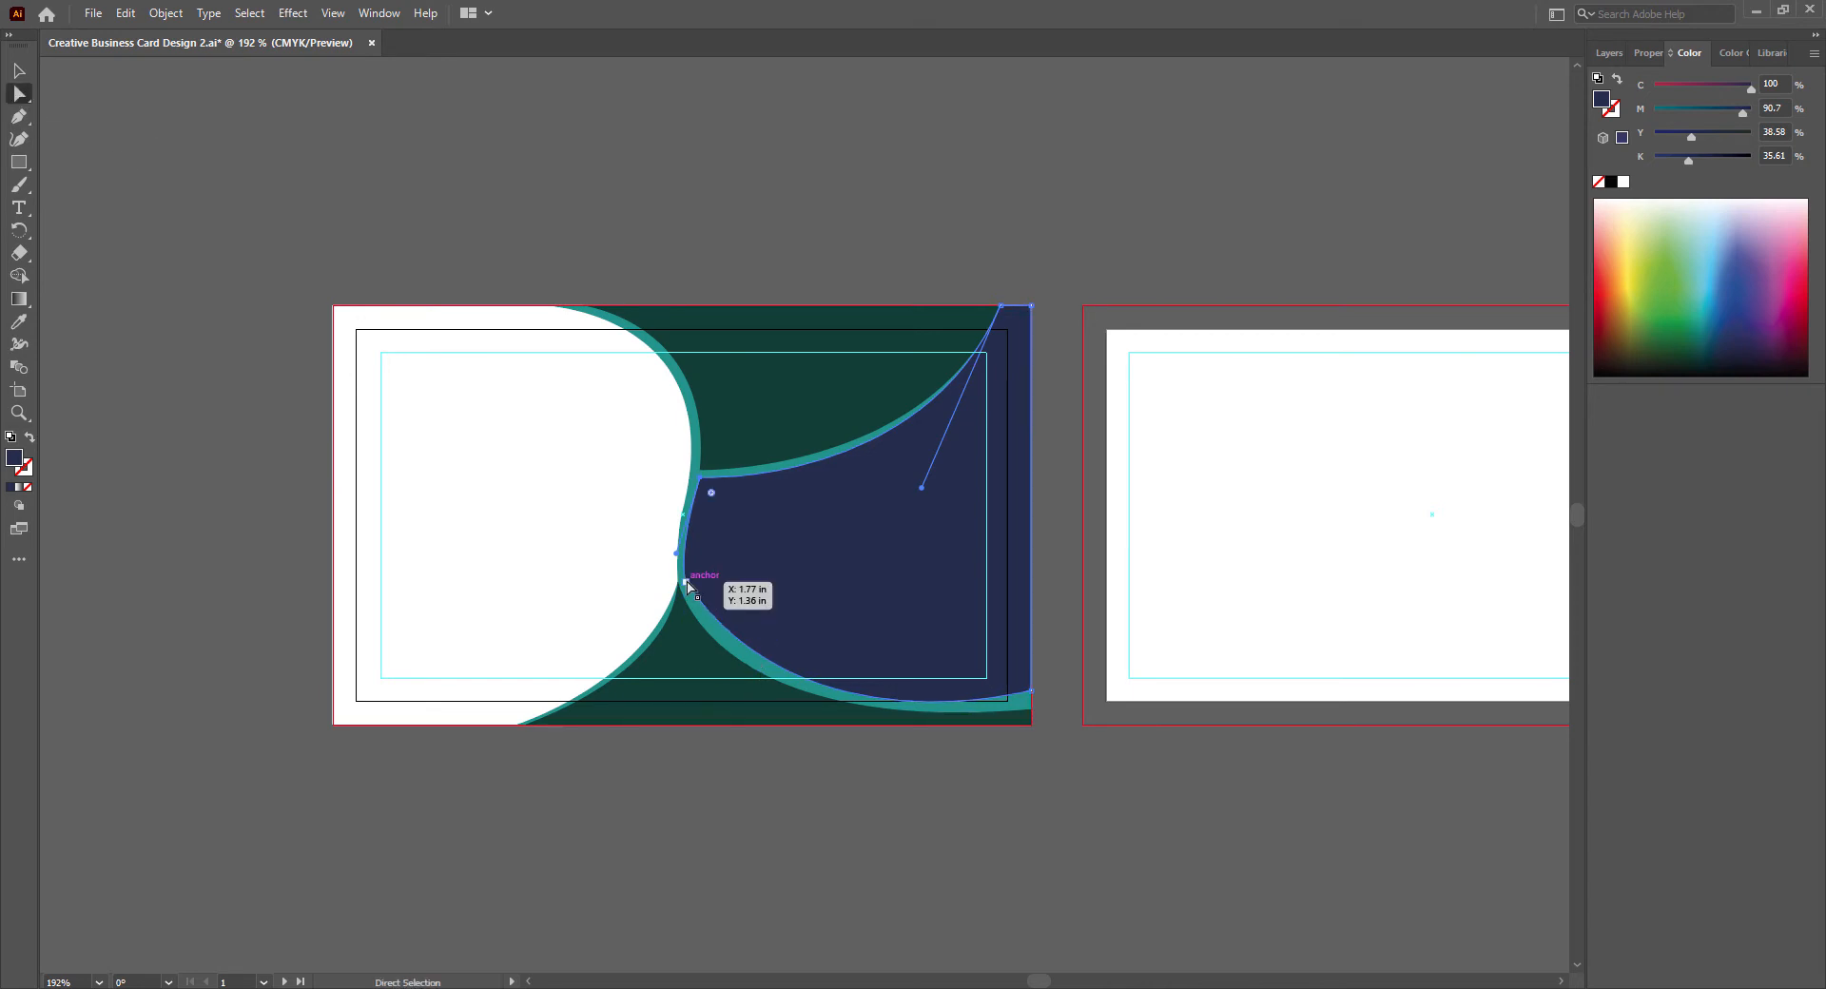
pyautogui.moveTo(803, 756); pyautogui.dragTo(742, 738)
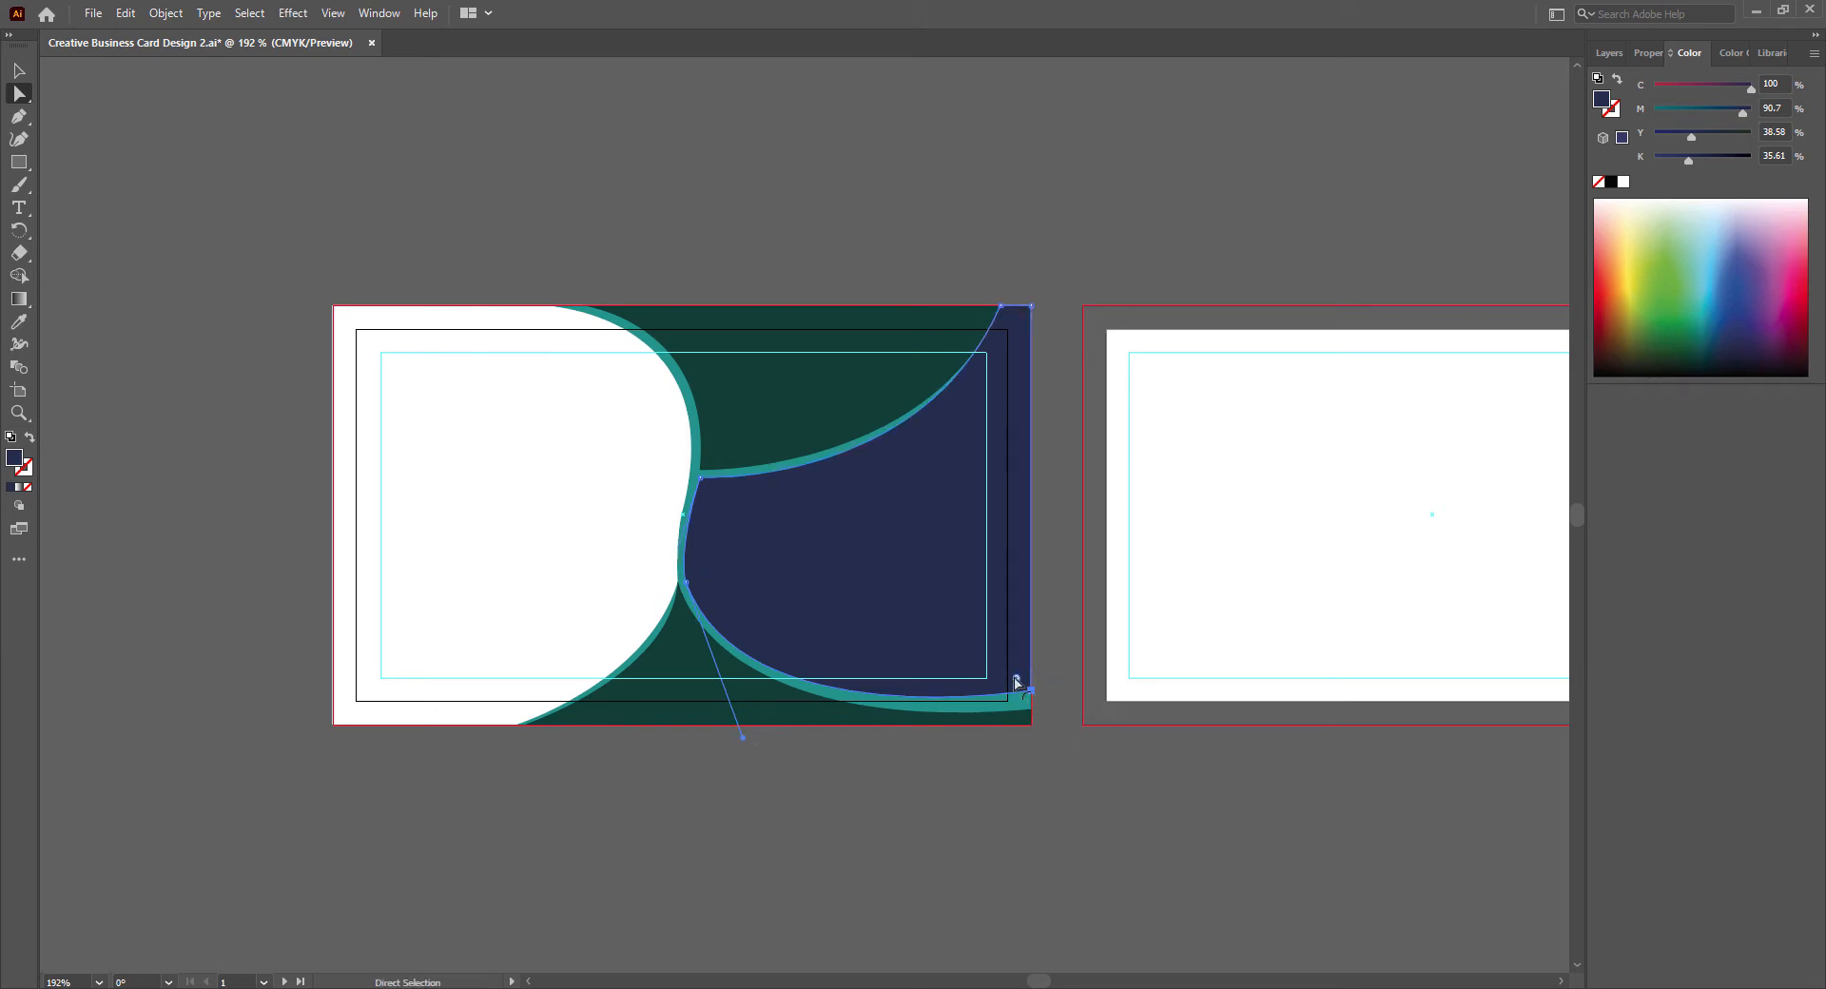
pyautogui.moveTo(1032, 690); pyautogui.dragTo(1031, 698)
pyautogui.click(1031, 306)
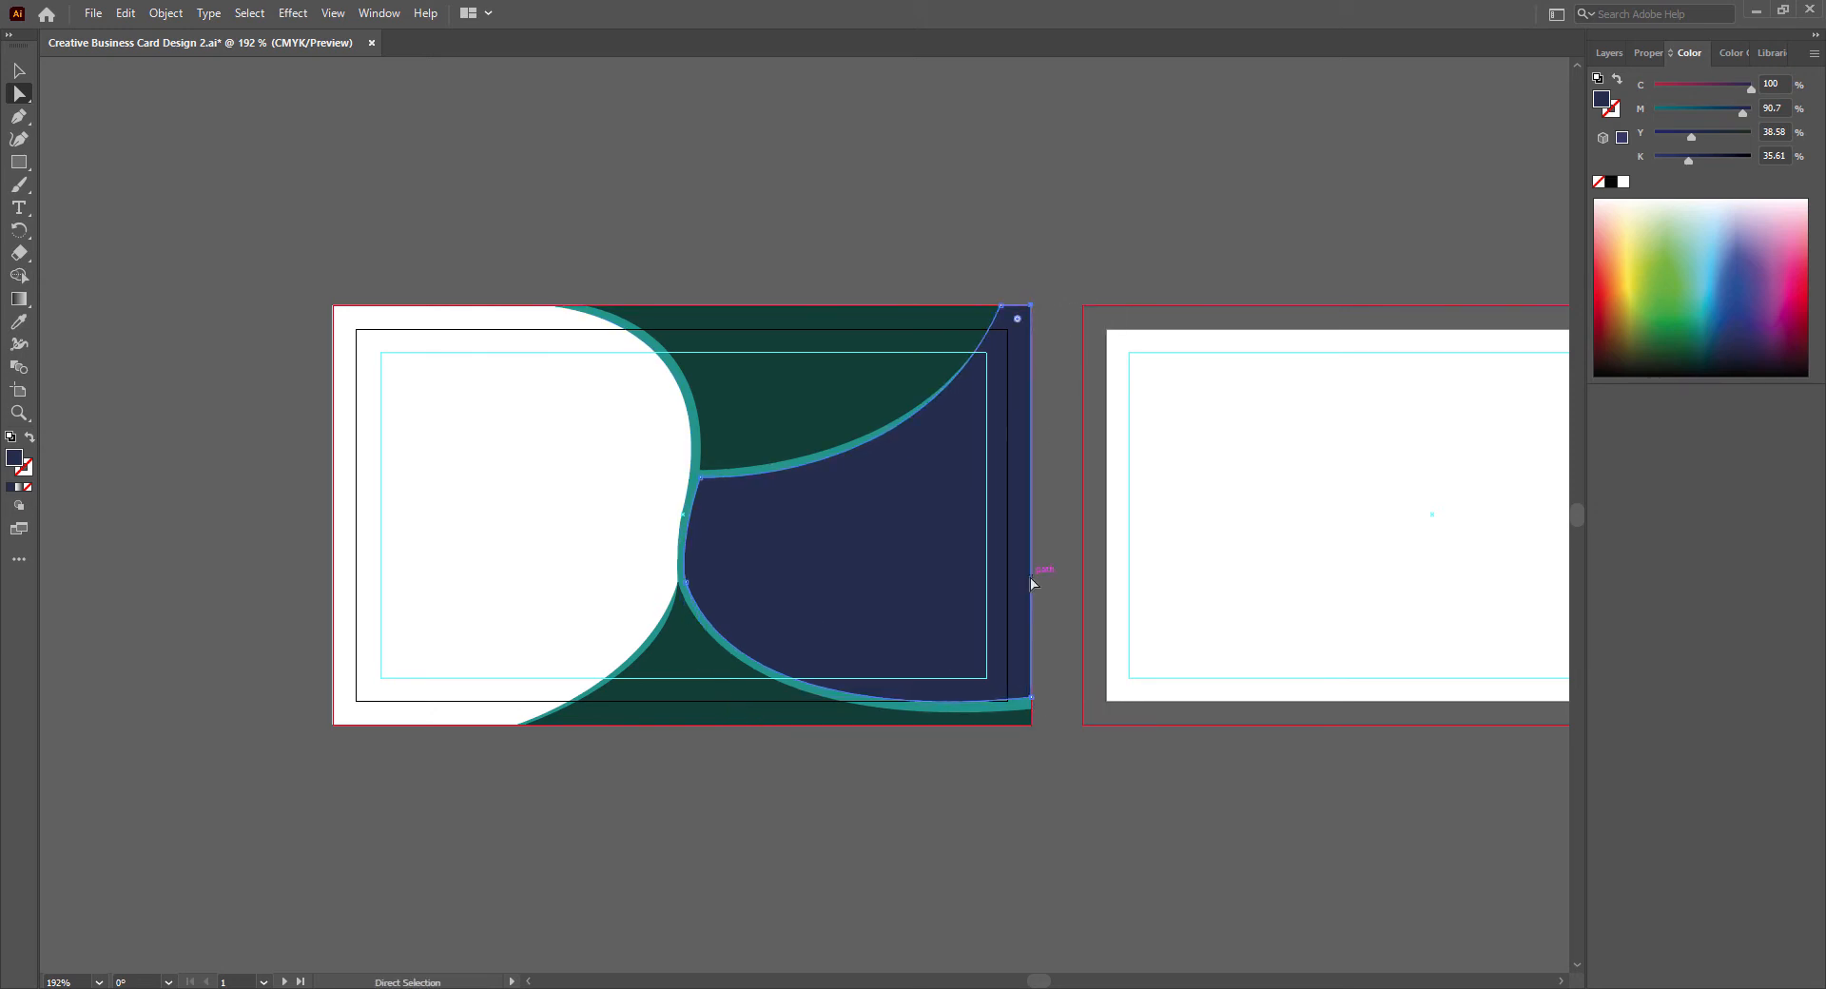
pyautogui.click(681, 522)
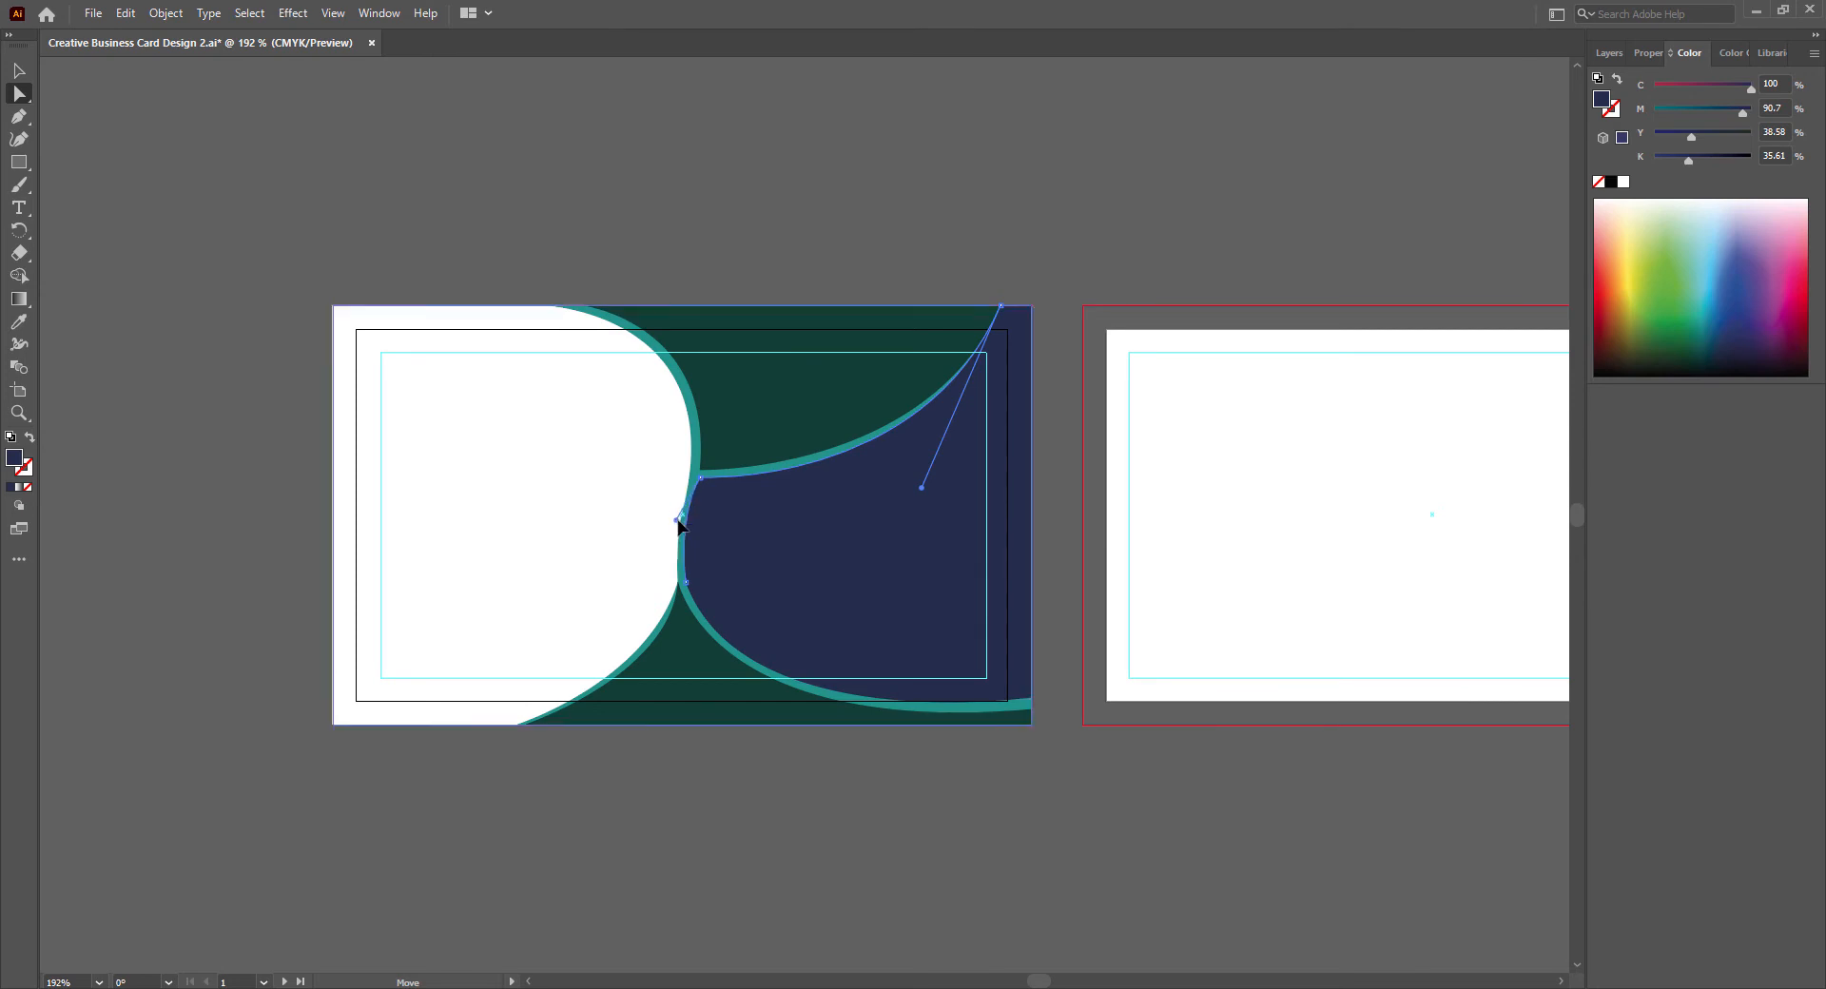
pyautogui.press('v')
pyautogui.click(883, 884)
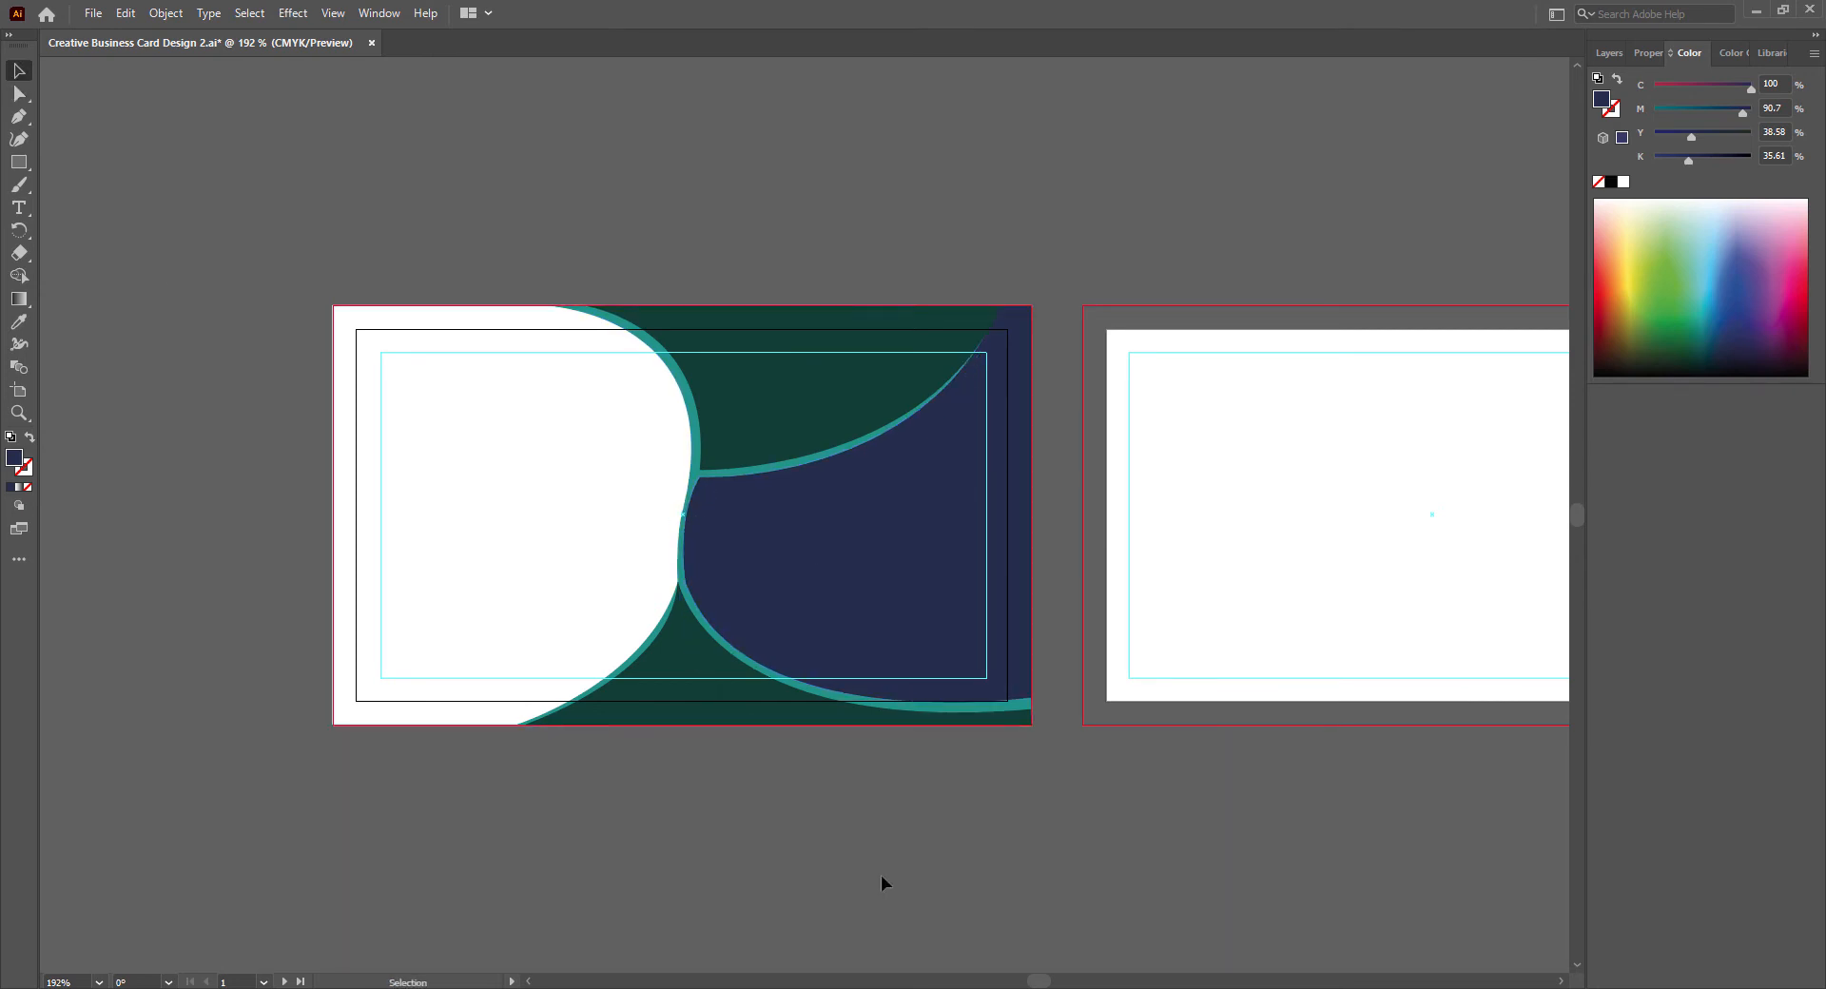
# - Adjust the direction handles of the navy shape's lower and upper curves to even out the teal borders, and deselect it
pyautogui.click(19, 94)
pyautogui.click(685, 582)
pyautogui.moveTo(738, 740); pyautogui.dragTo(723, 729)
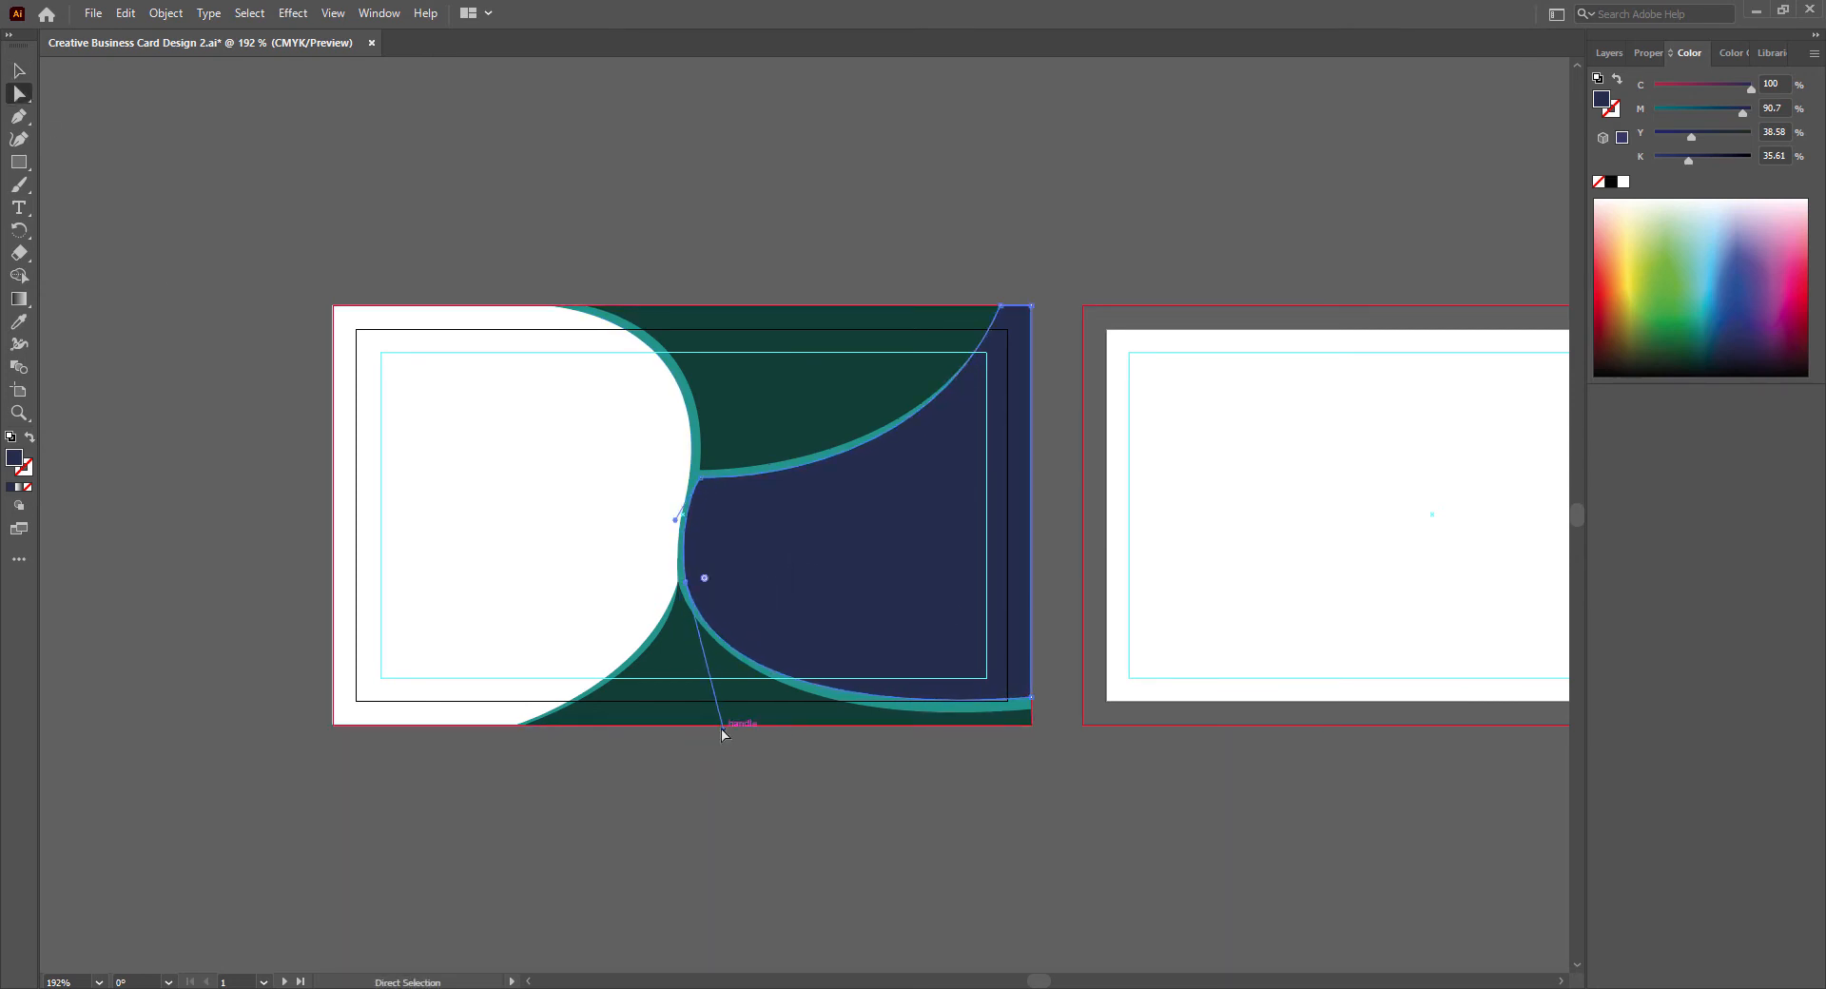
pyautogui.click(1001, 306)
pyautogui.moveTo(922, 489); pyautogui.dragTo(937, 489)
pyautogui.click(676, 828)
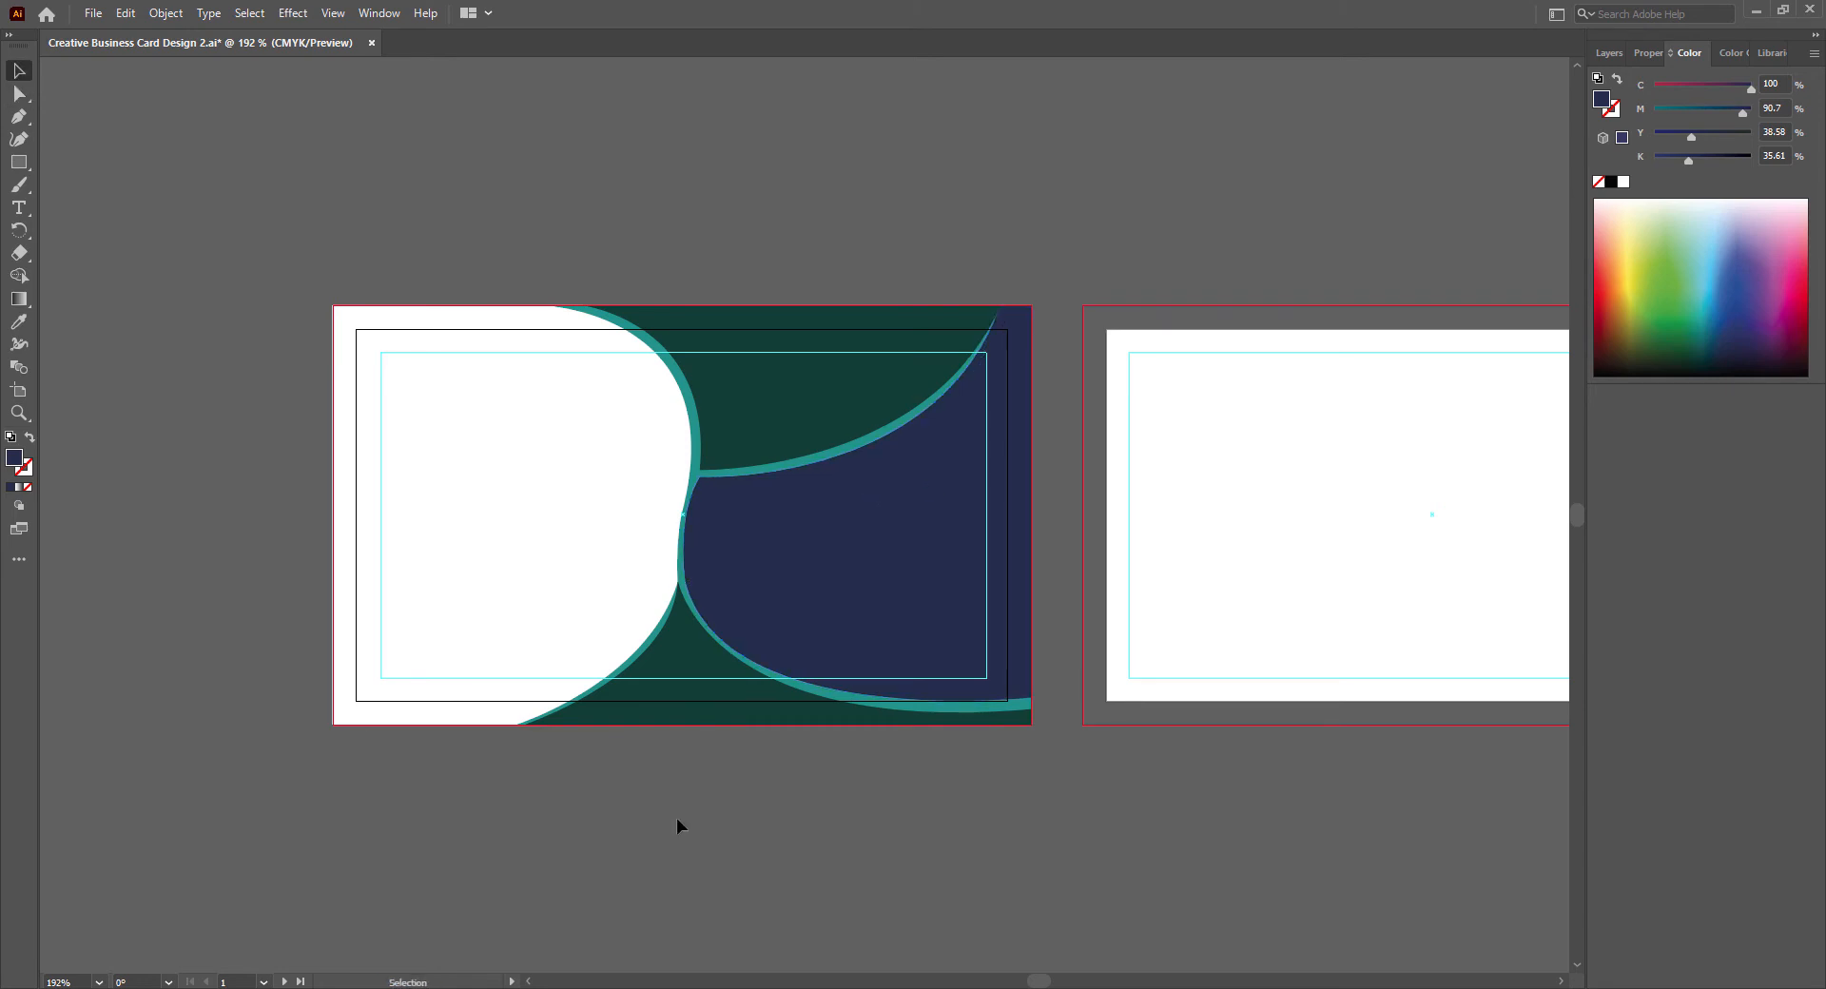
# - Shift the navy shape's lower curve handle slightly right and refine the short handle shaping its left edge
pyautogui.click(687, 582)
pyautogui.moveTo(732, 730); pyautogui.dragTo(742, 733)
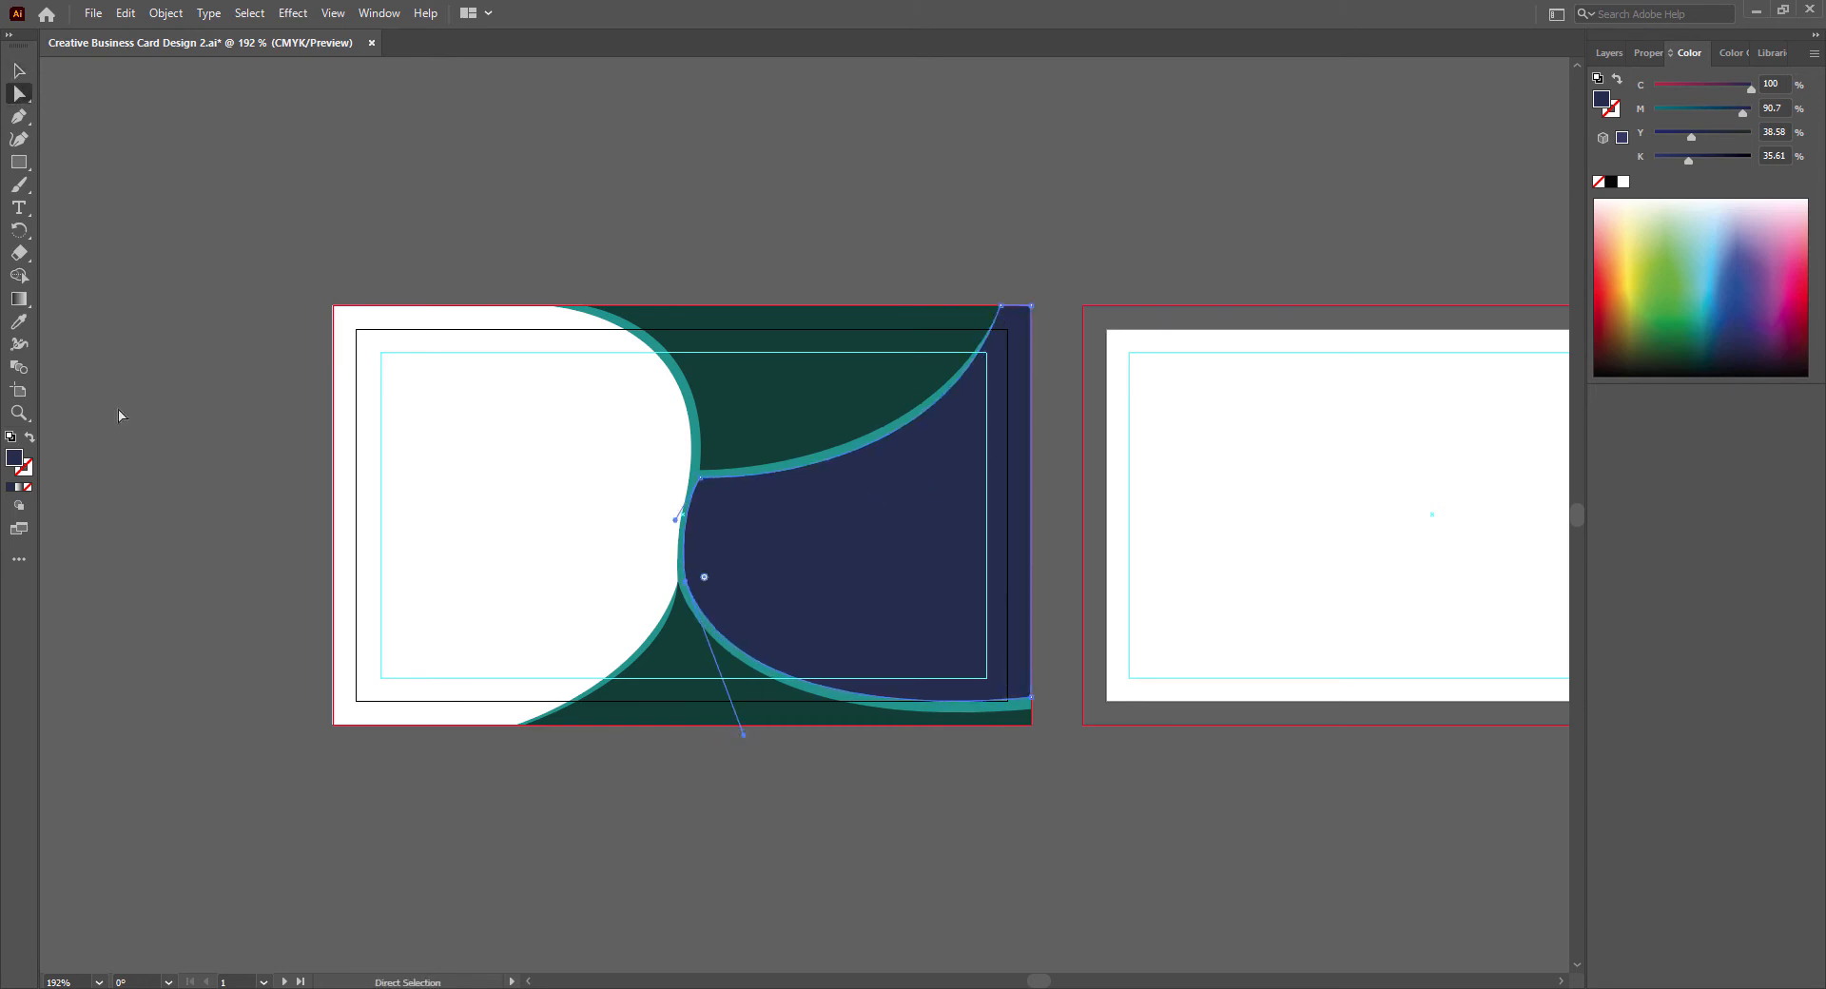
pyautogui.press('v')
pyautogui.click(704, 811)
pyautogui.press('a')
pyautogui.click(700, 477)
pyautogui.moveTo(675, 521); pyautogui.dragTo(677, 515)
pyautogui.press('v')
pyautogui.click(709, 799)
# - Fine-tune the navy shape's lower-left and left-edge curve handles again to smooth the narrow teal strip, and deselect it
pyautogui.press('a')
pyautogui.click(687, 582)
pyautogui.moveTo(742, 732); pyautogui.dragTo(740, 733)
pyautogui.click(677, 528)
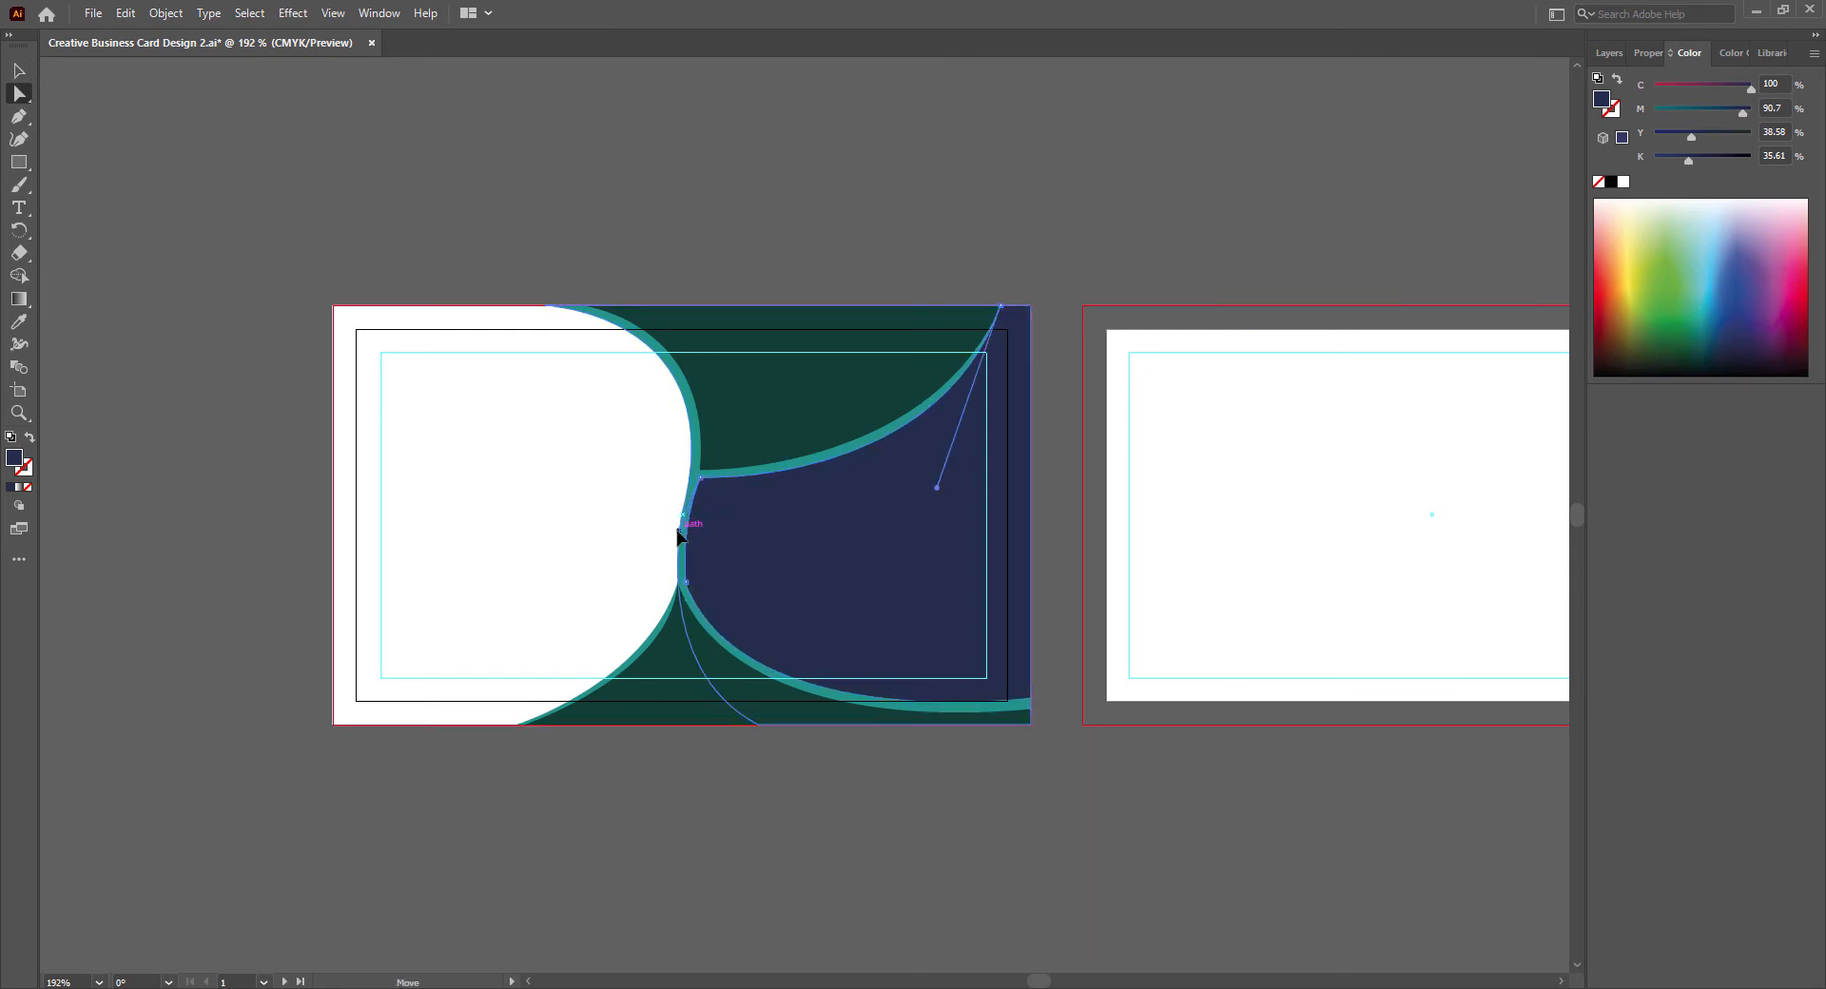
pyautogui.press('v')
pyautogui.click(713, 916)
pyautogui.press('a')
pyautogui.click(700, 481)
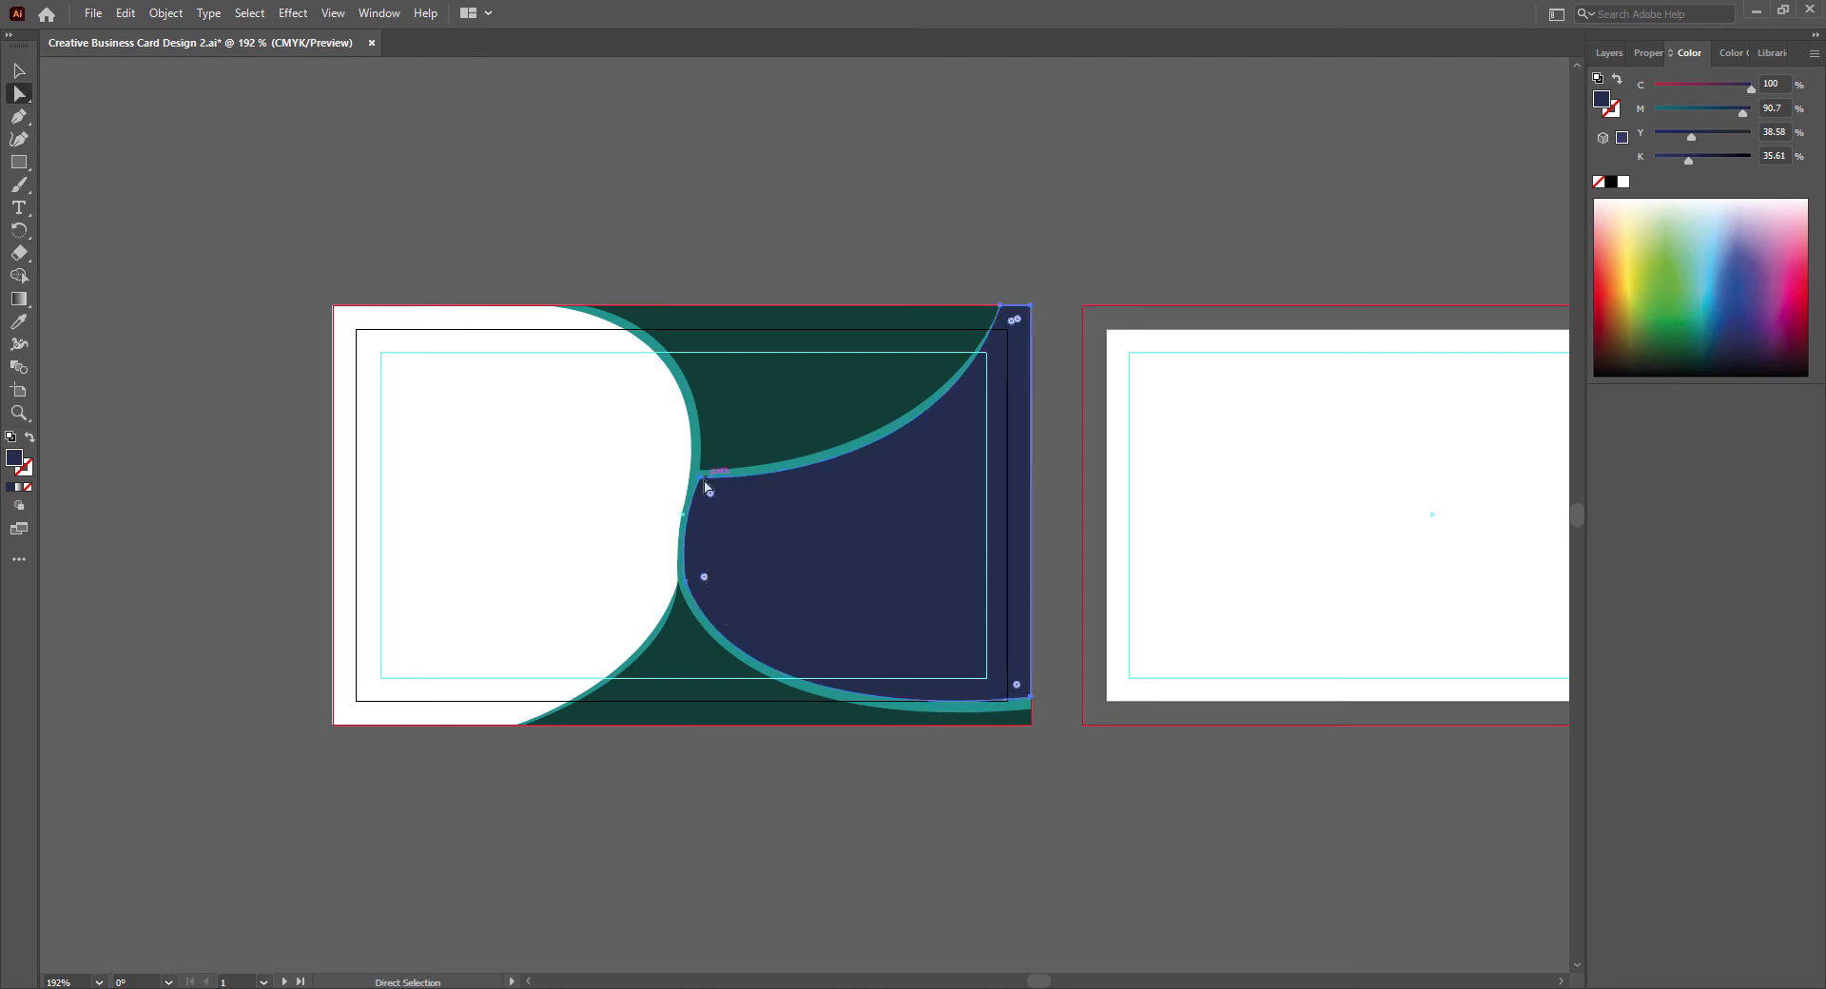
pyautogui.moveTo(678, 519)
pyautogui.mouseDown()
pyautogui.moveTo(678, 535)
pyautogui.moveTo(676, 520)
pyautogui.mouseUp()
pyautogui.press('v')
pyautogui.click(762, 830)
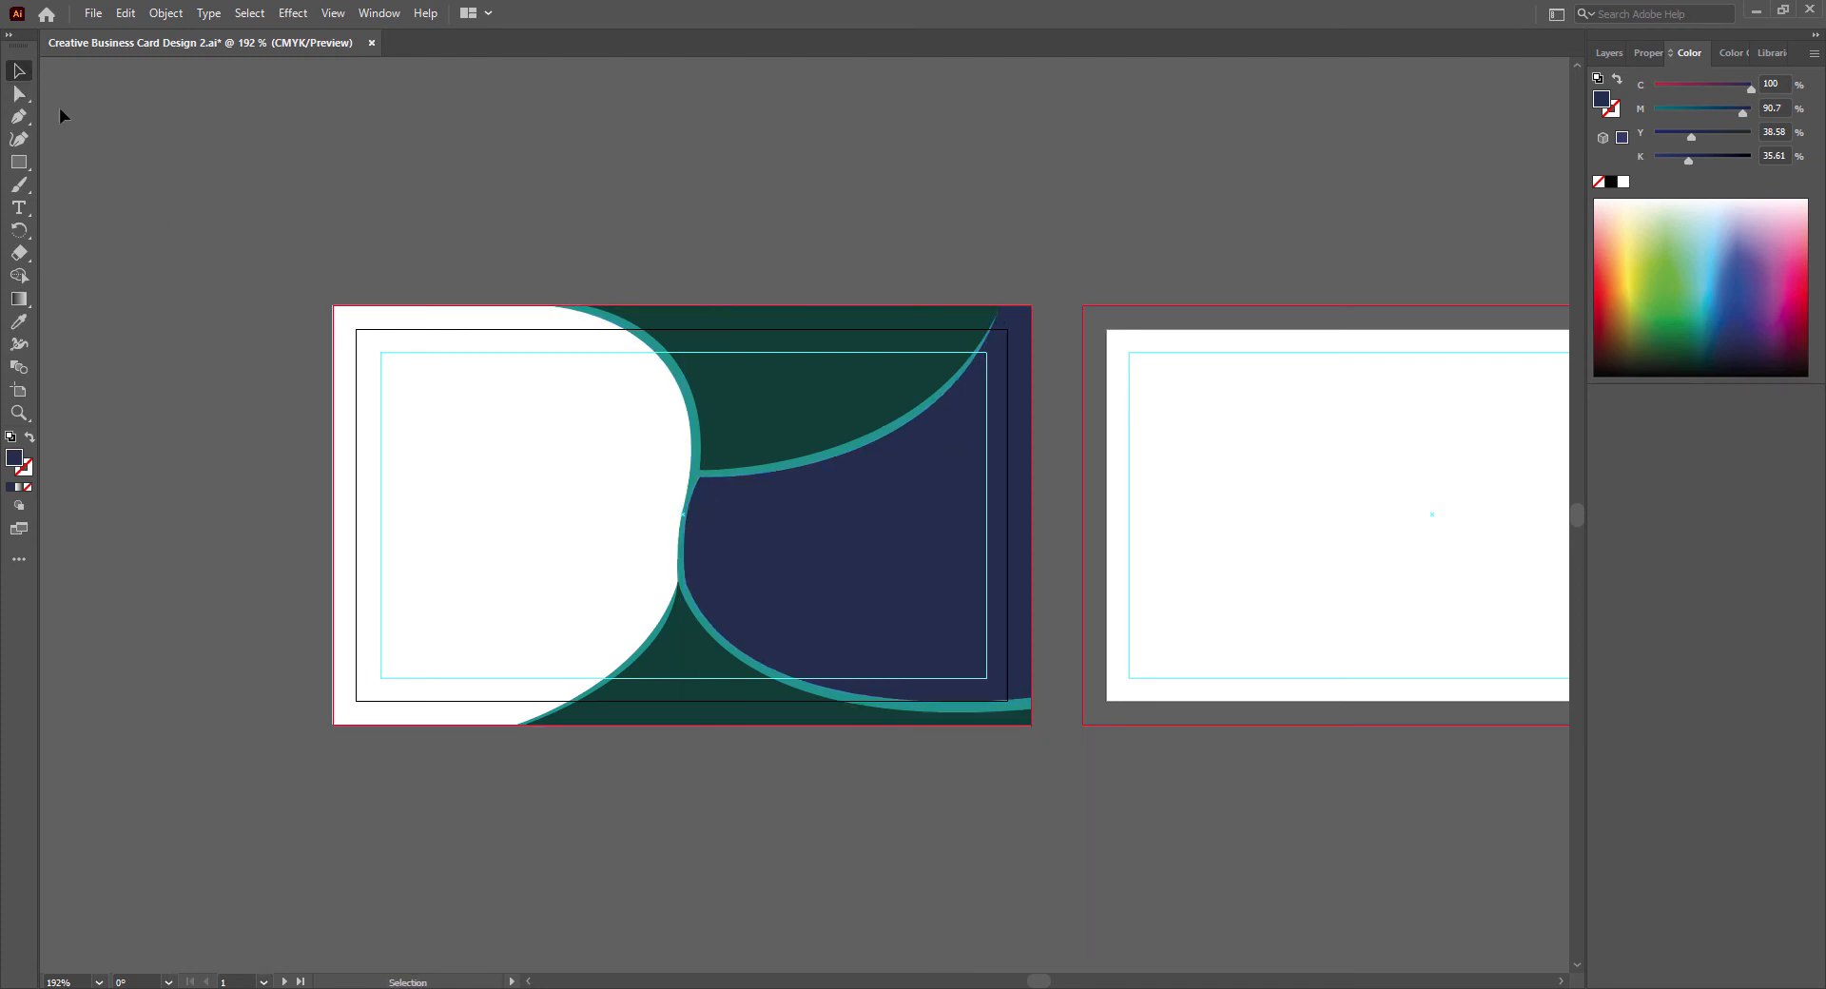
# - Swing the navy shape's lower-left direction handle leftward to make the lower curve fuller, deselect the shape, and save the document
pyautogui.click(19, 95)
pyautogui.click(685, 581)
pyautogui.moveTo(744, 738); pyautogui.dragTo(713, 732)
pyautogui.click(20, 71)
pyautogui.click(171, 256)
pyautogui.press('a')
pyautogui.click(685, 581)
pyautogui.press('v')
pyautogui.click(708, 848)
# - Darken the navy shape's fill to C 100, M 92, Y 48.1, K 70.54 and save the document
pyautogui.click(809, 572)
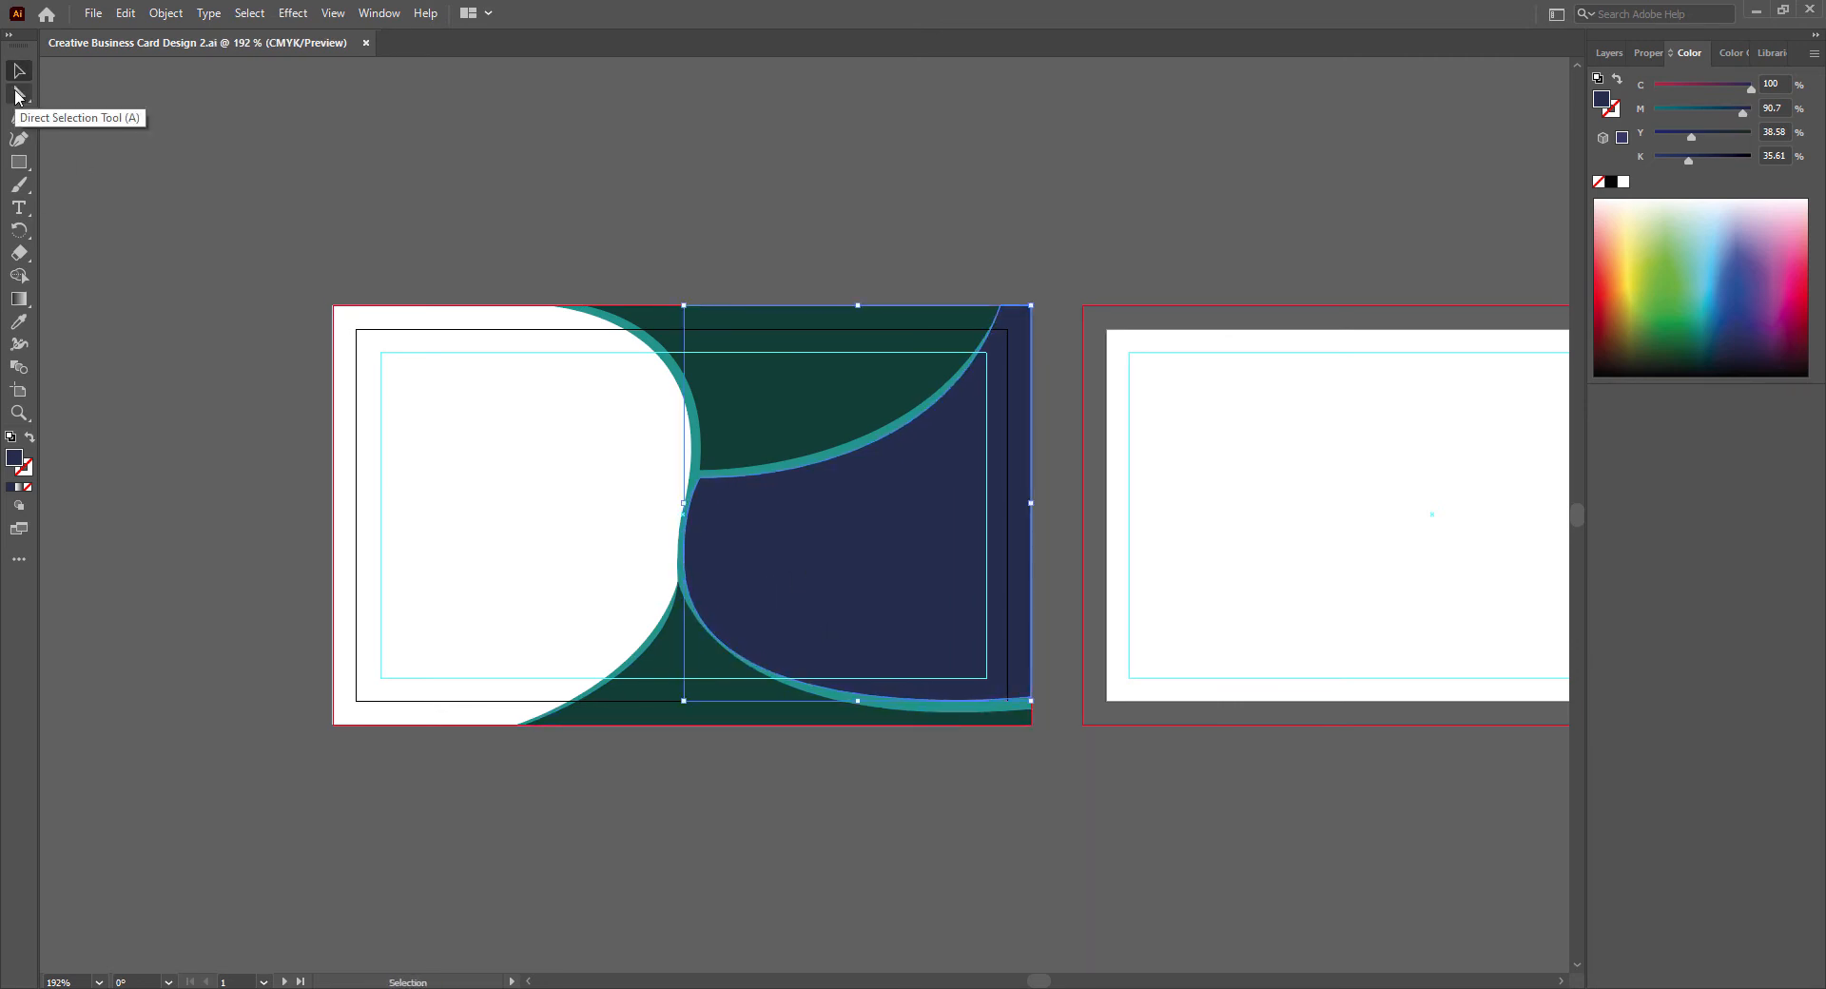
pyautogui.doubleClick(15, 459)
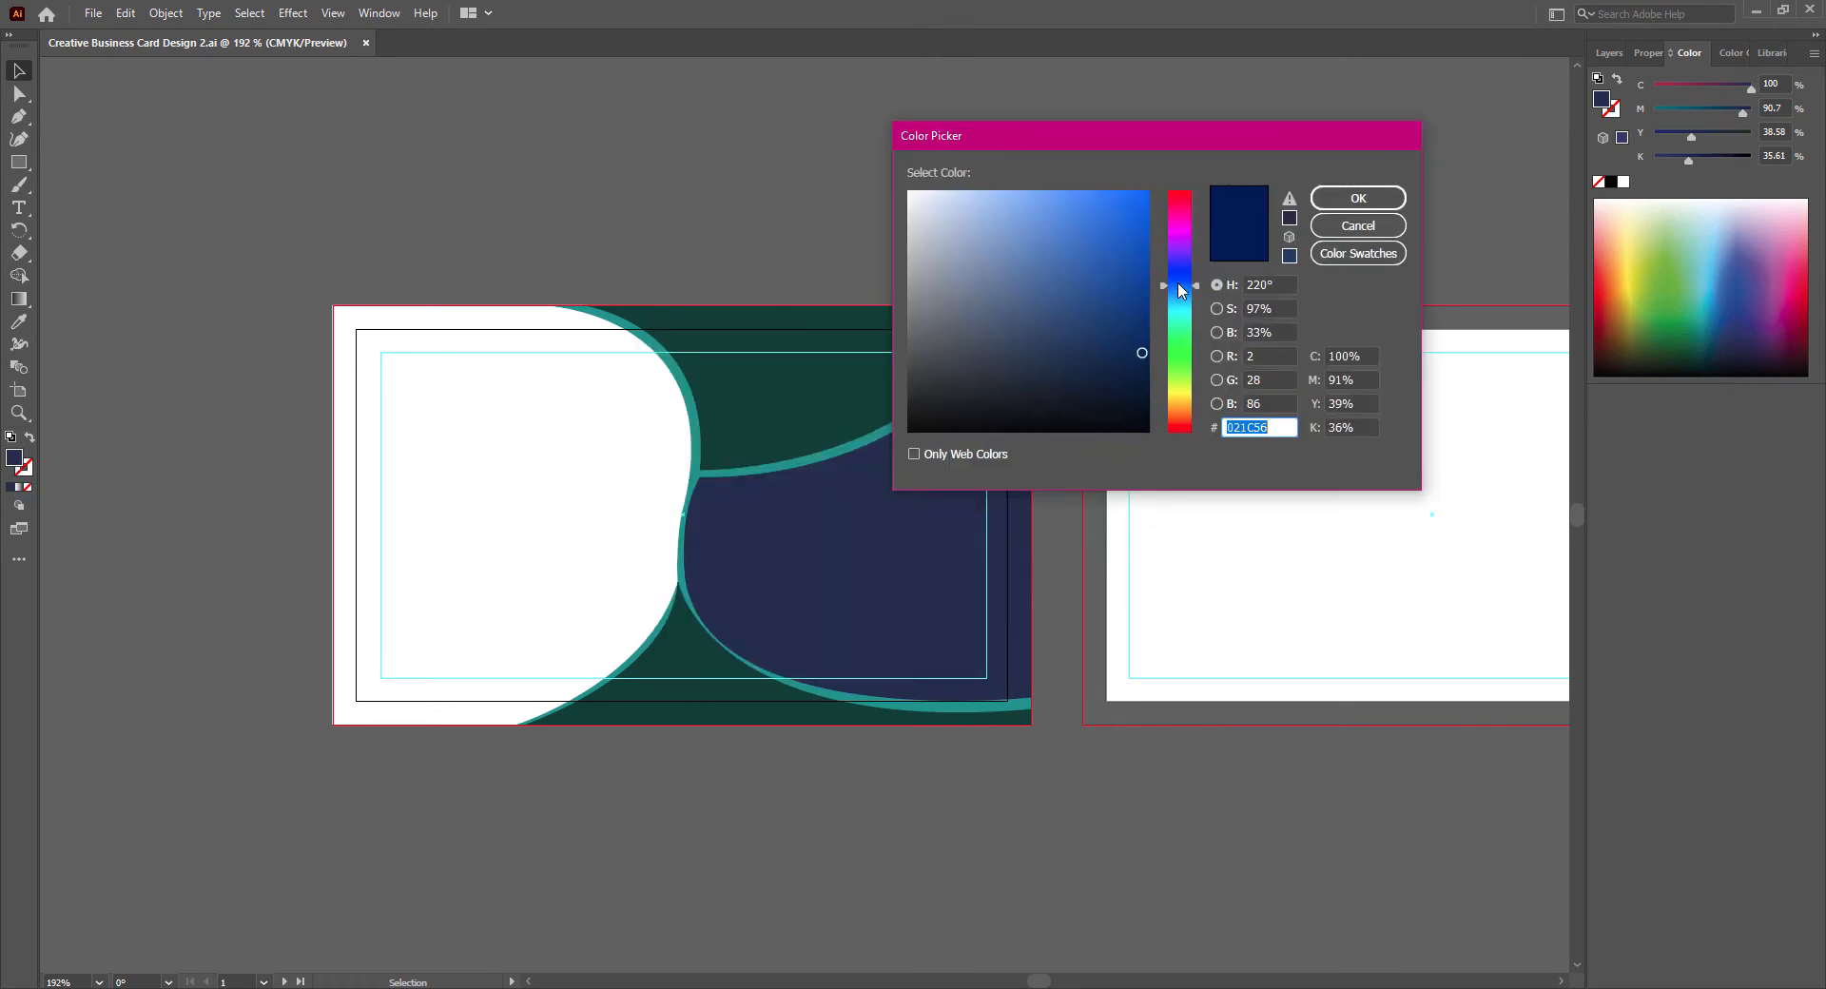
pyautogui.click(1359, 198)
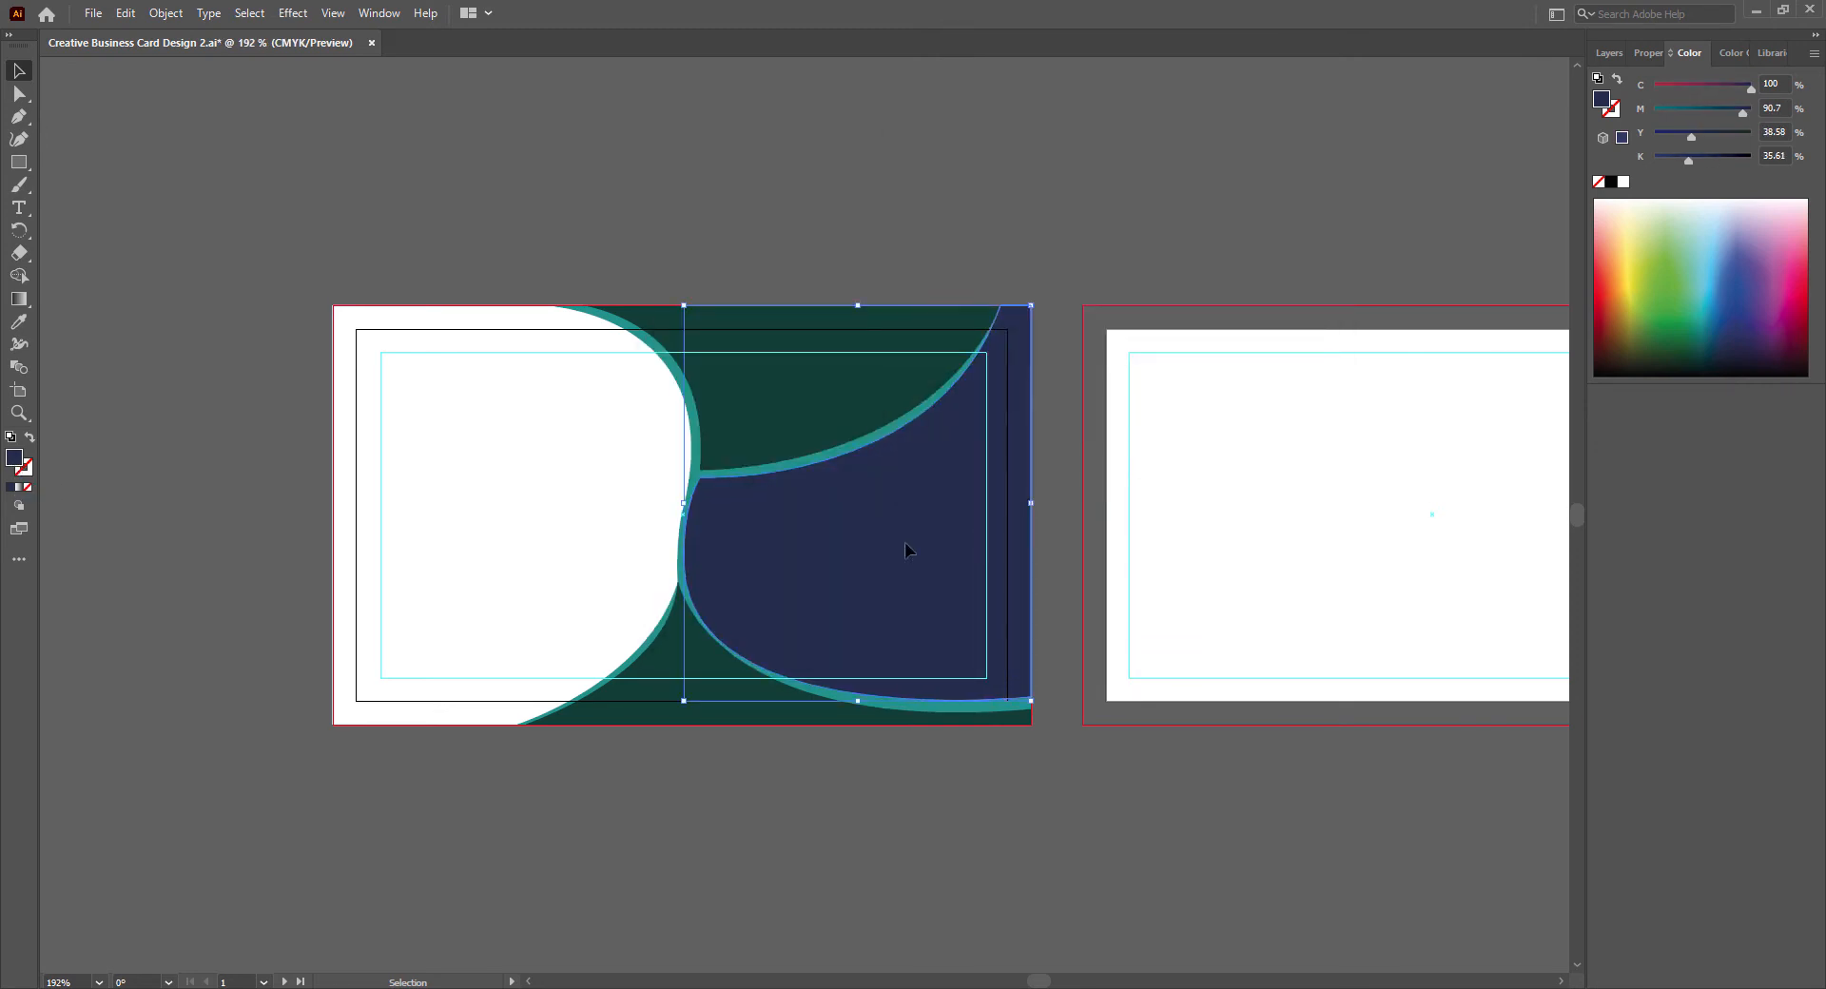
pyautogui.doubleClick(16, 460)
pyautogui.click(1149, 390)
pyautogui.click(1359, 198)
pyautogui.click(969, 832)
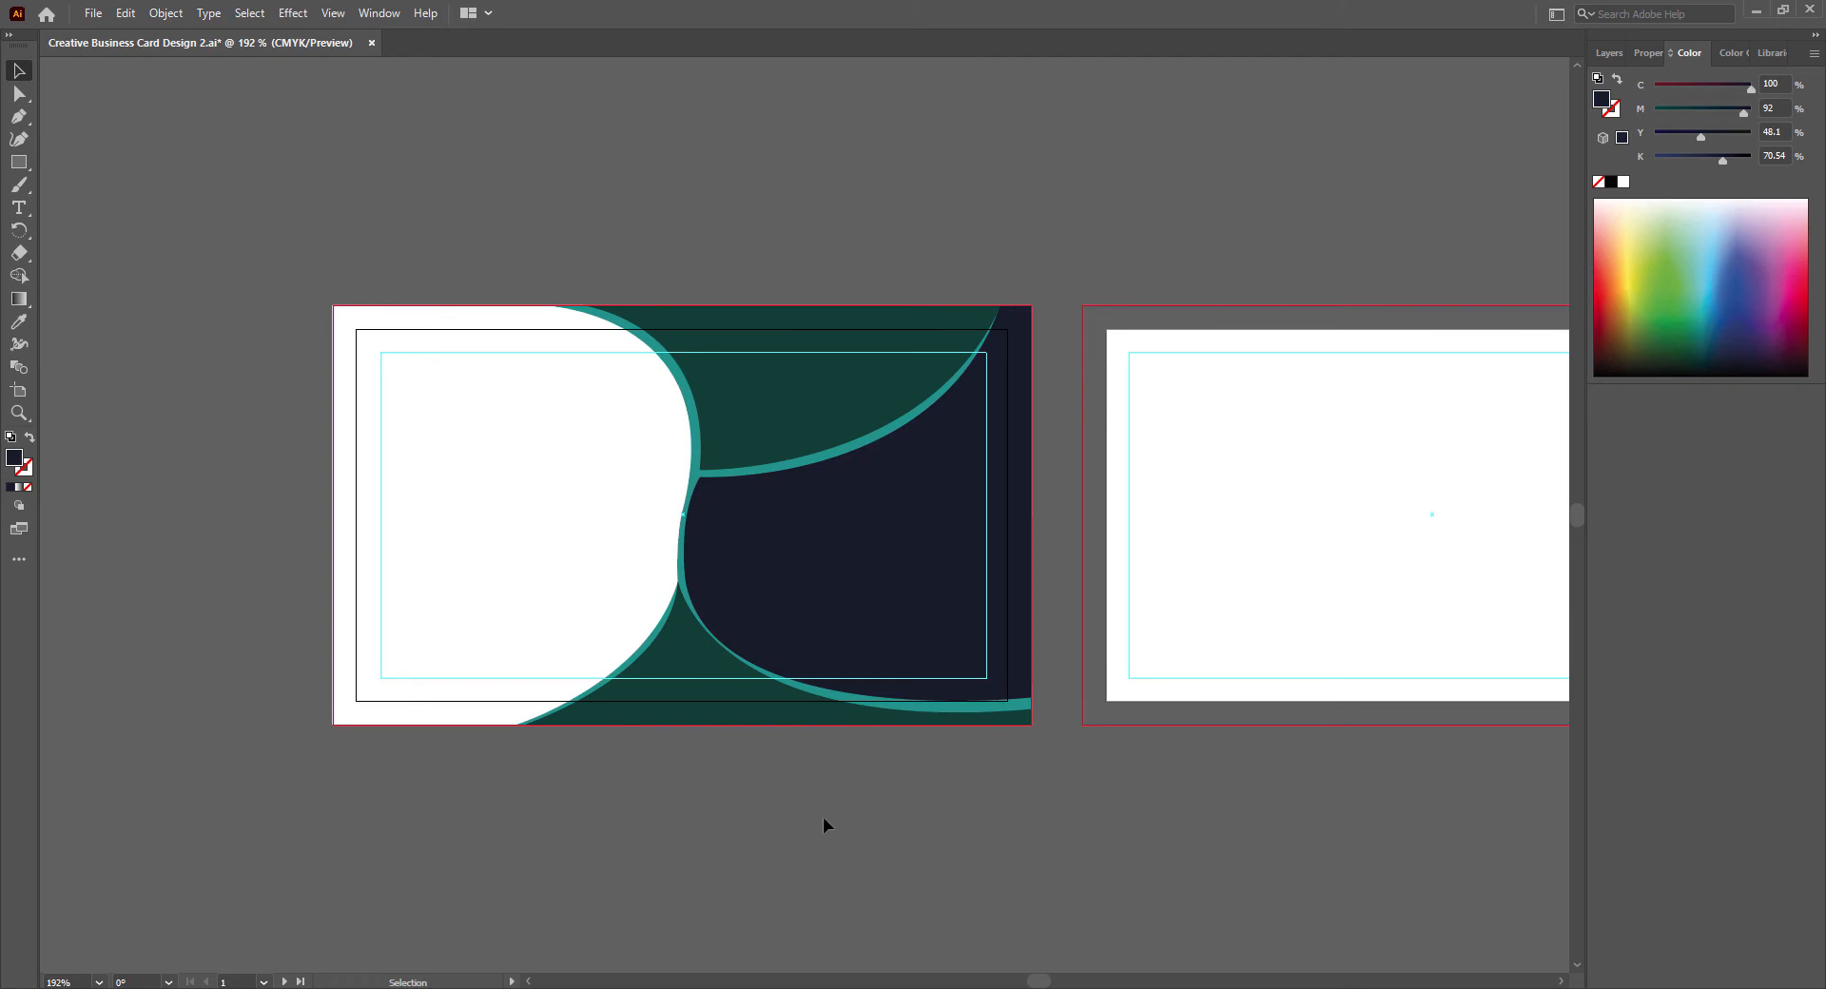
pyautogui.hotkey('ctrl', 's')
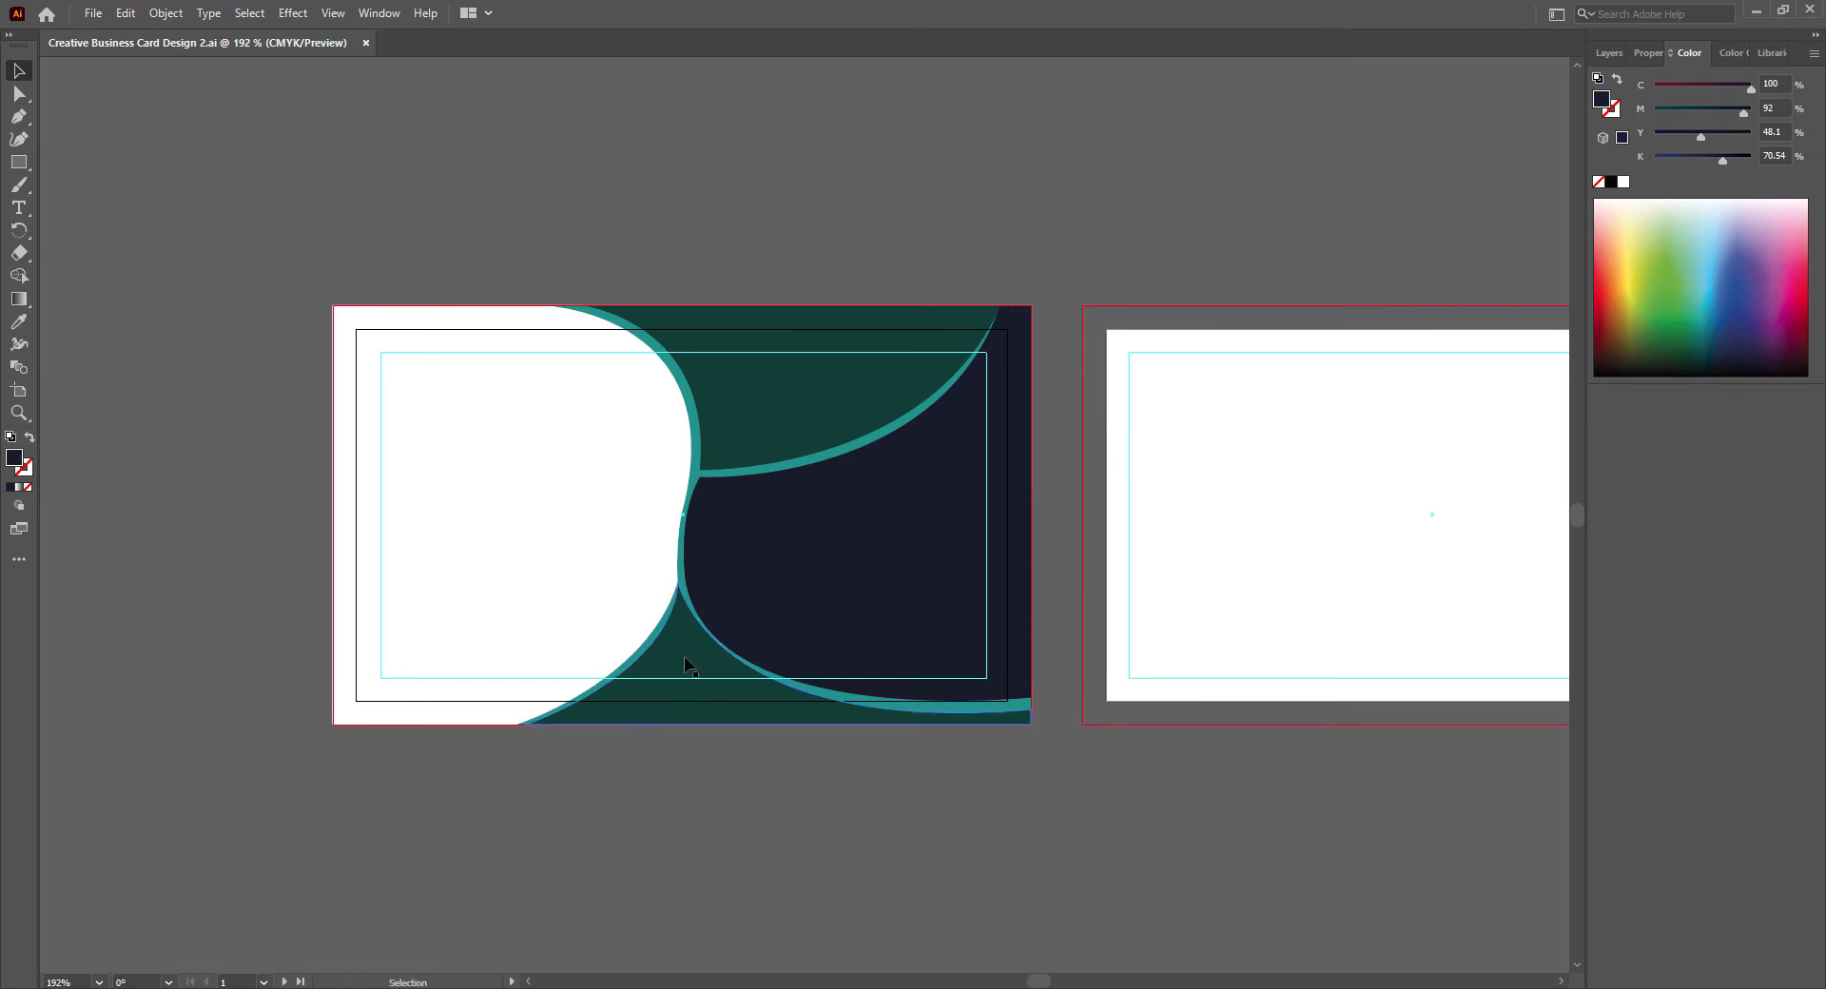
# - Try to move the bottom dark green shape's upper tip slightly downward, undo the change, and deselect
pyautogui.press('a')
pyautogui.moveTo(681, 584); pyautogui.dragTo(686, 599)
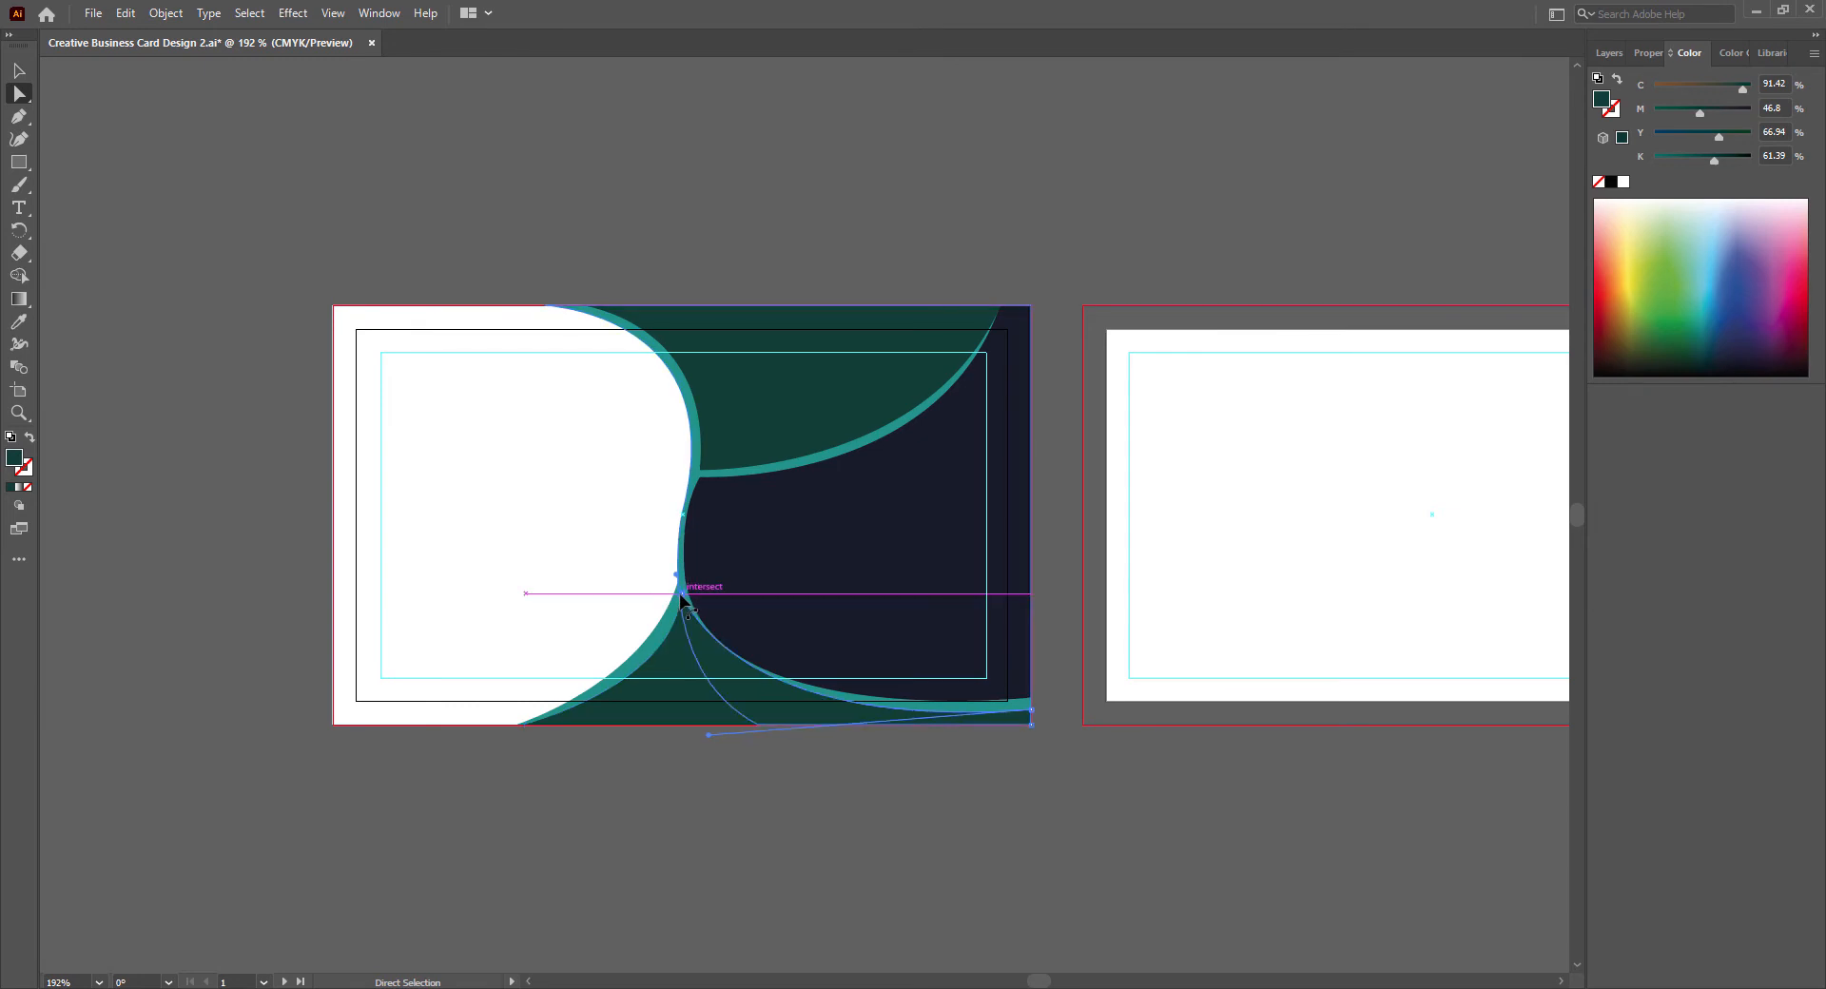
pyautogui.hotkey('ctrl', 'z')
pyautogui.click(730, 819)
# - Adjust the bottom teal shape's upper tip and its curve handle to refine the teal border beside the dark green shape, and deselect it
pyautogui.moveTo(682, 567); pyautogui.dragTo(684, 574)
pyautogui.moveTo(663, 685); pyautogui.dragTo(673, 682)
pyautogui.press('v')
pyautogui.click(627, 896)
pyautogui.hotkey('ctrl', 'z')
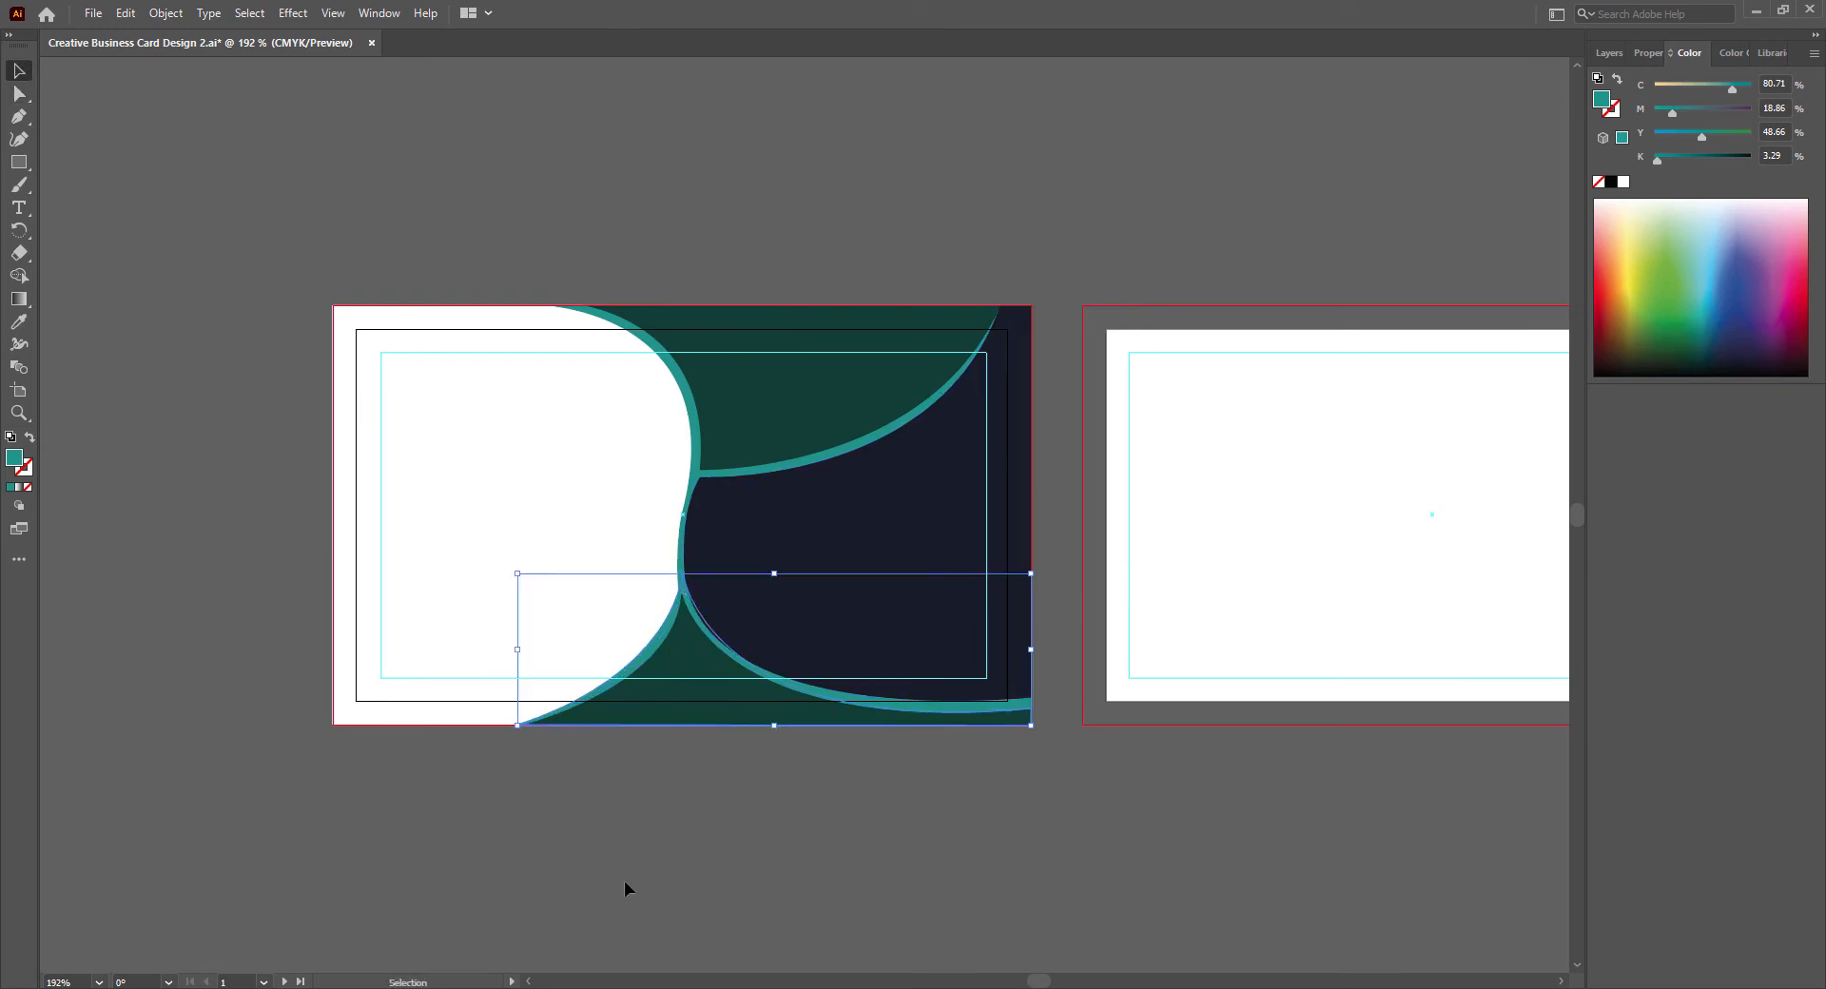
pyautogui.press('a')
pyautogui.click(665, 694)
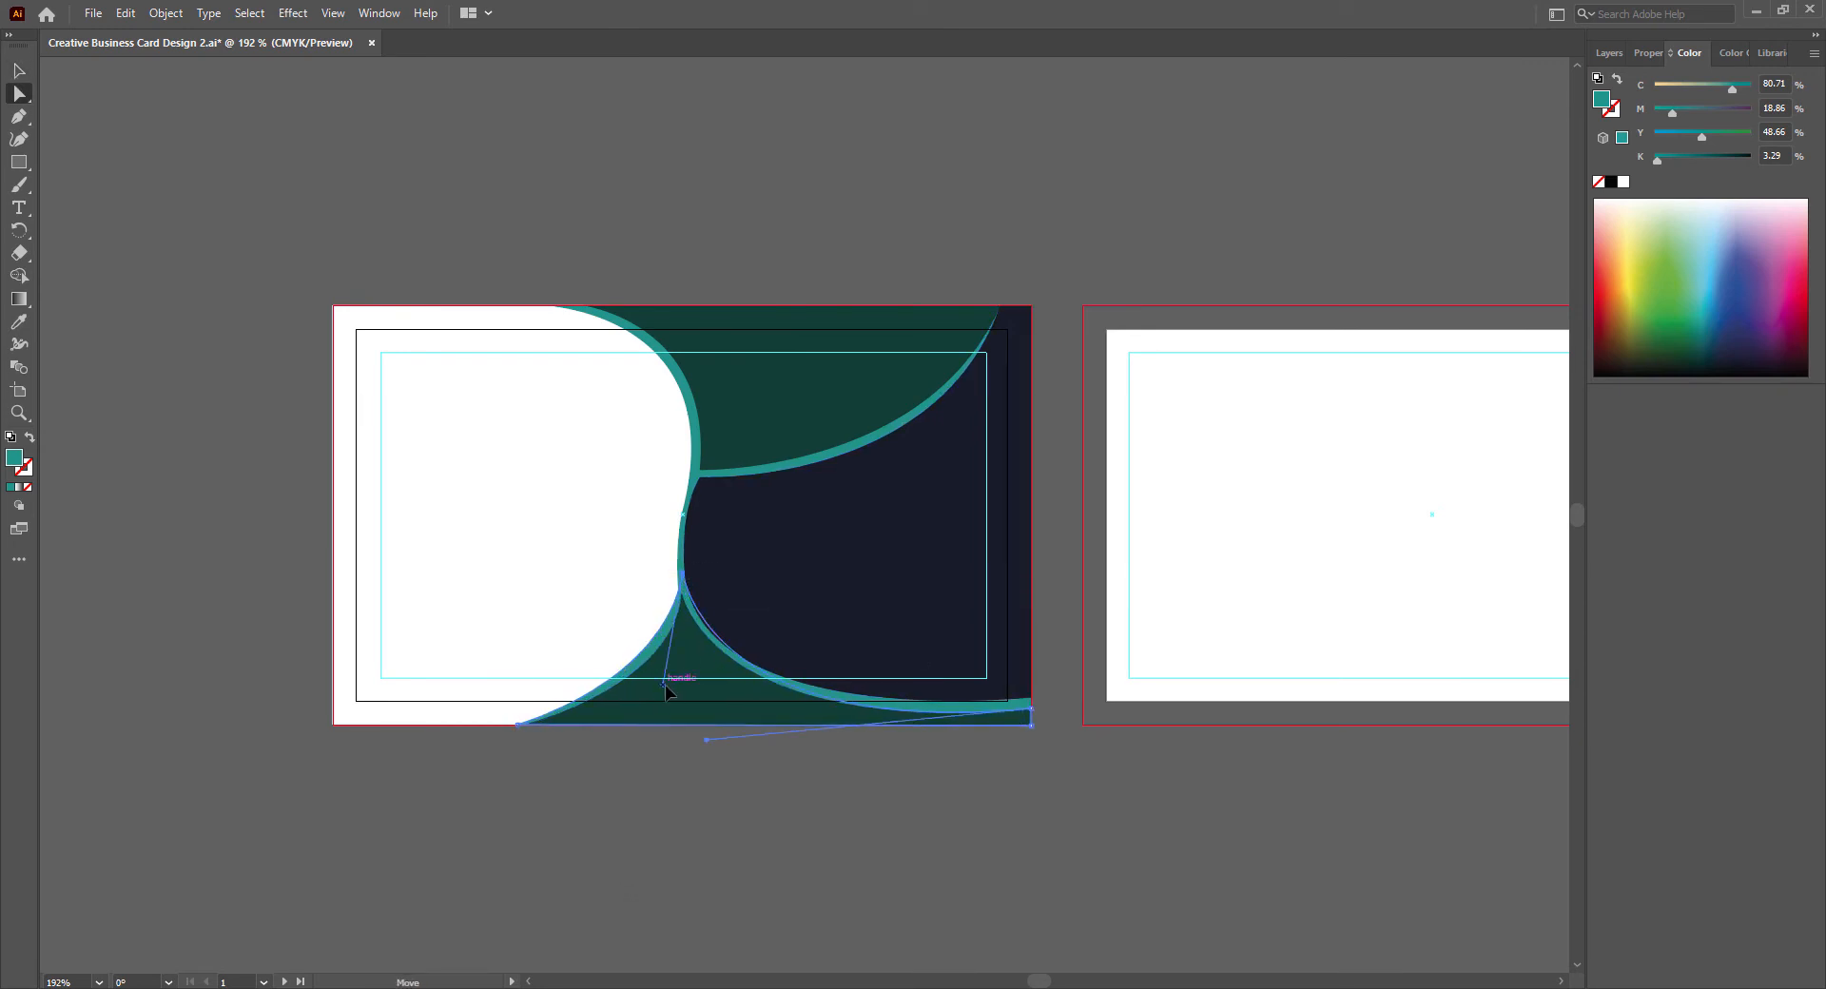
pyautogui.press('v')
pyautogui.click(849, 919)
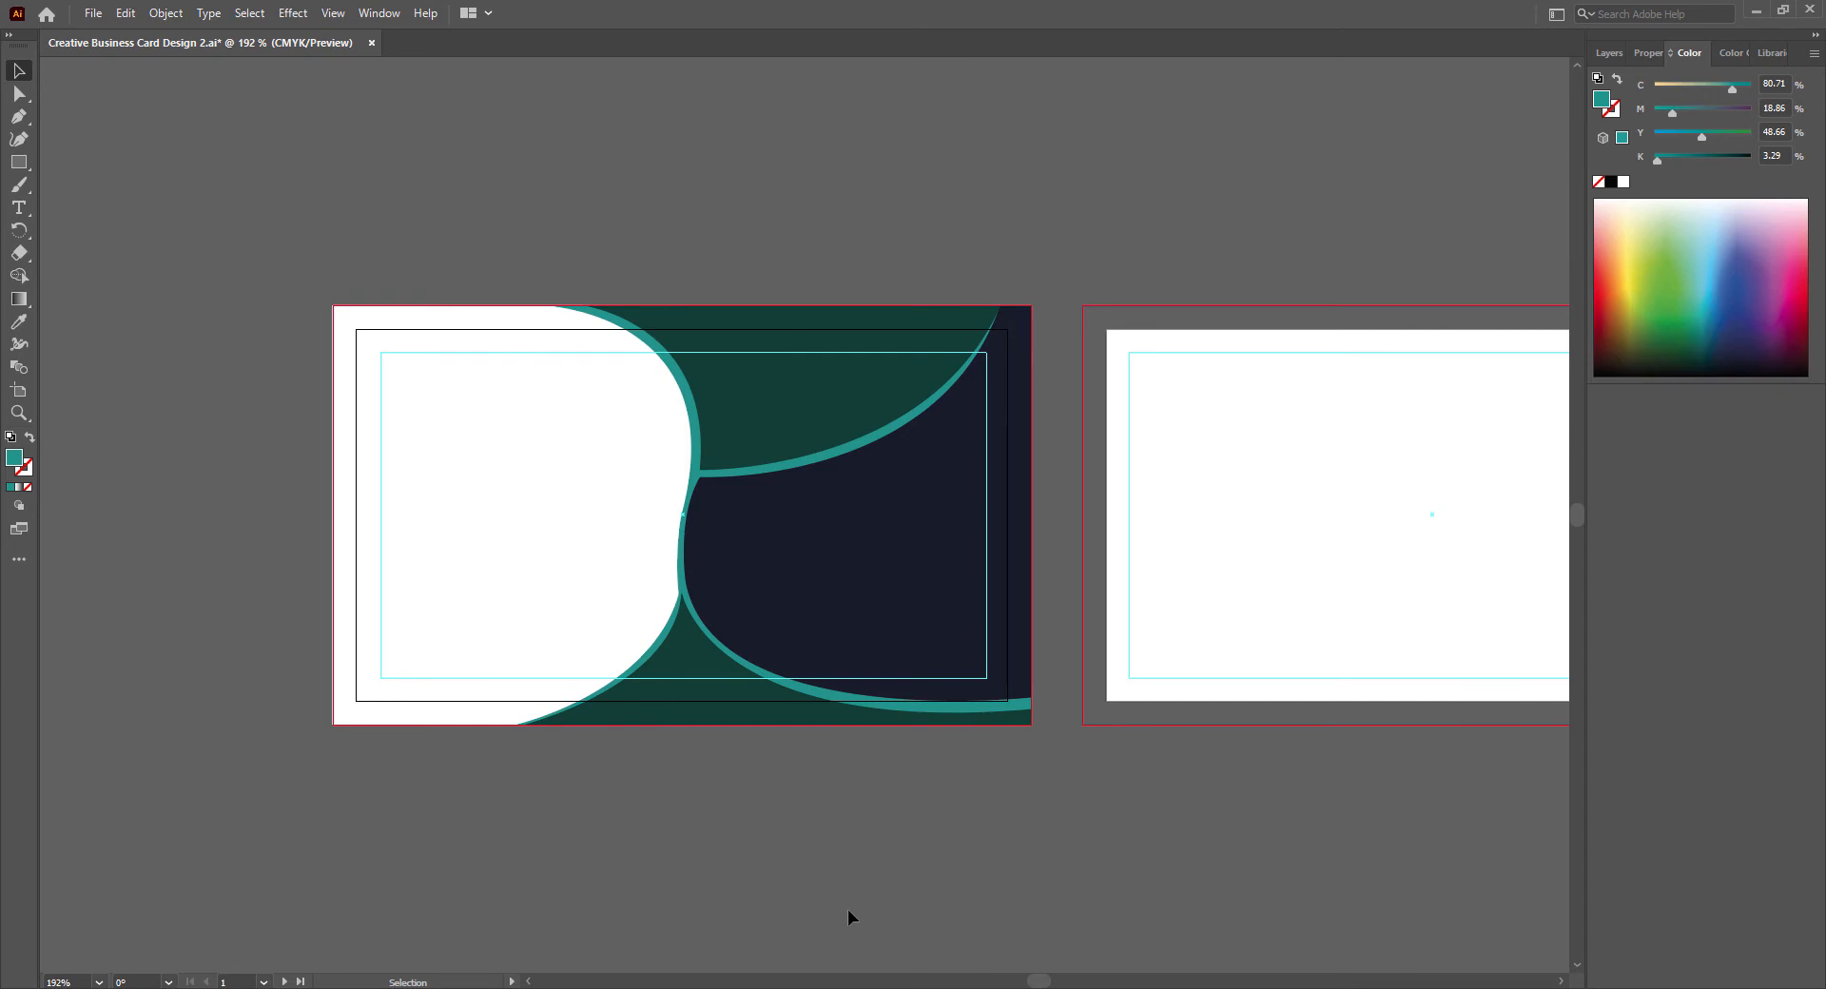
# - Extend the large teal shape's curved edge slightly toward the white area, deselect it, and save the document
pyautogui.click(686, 582)
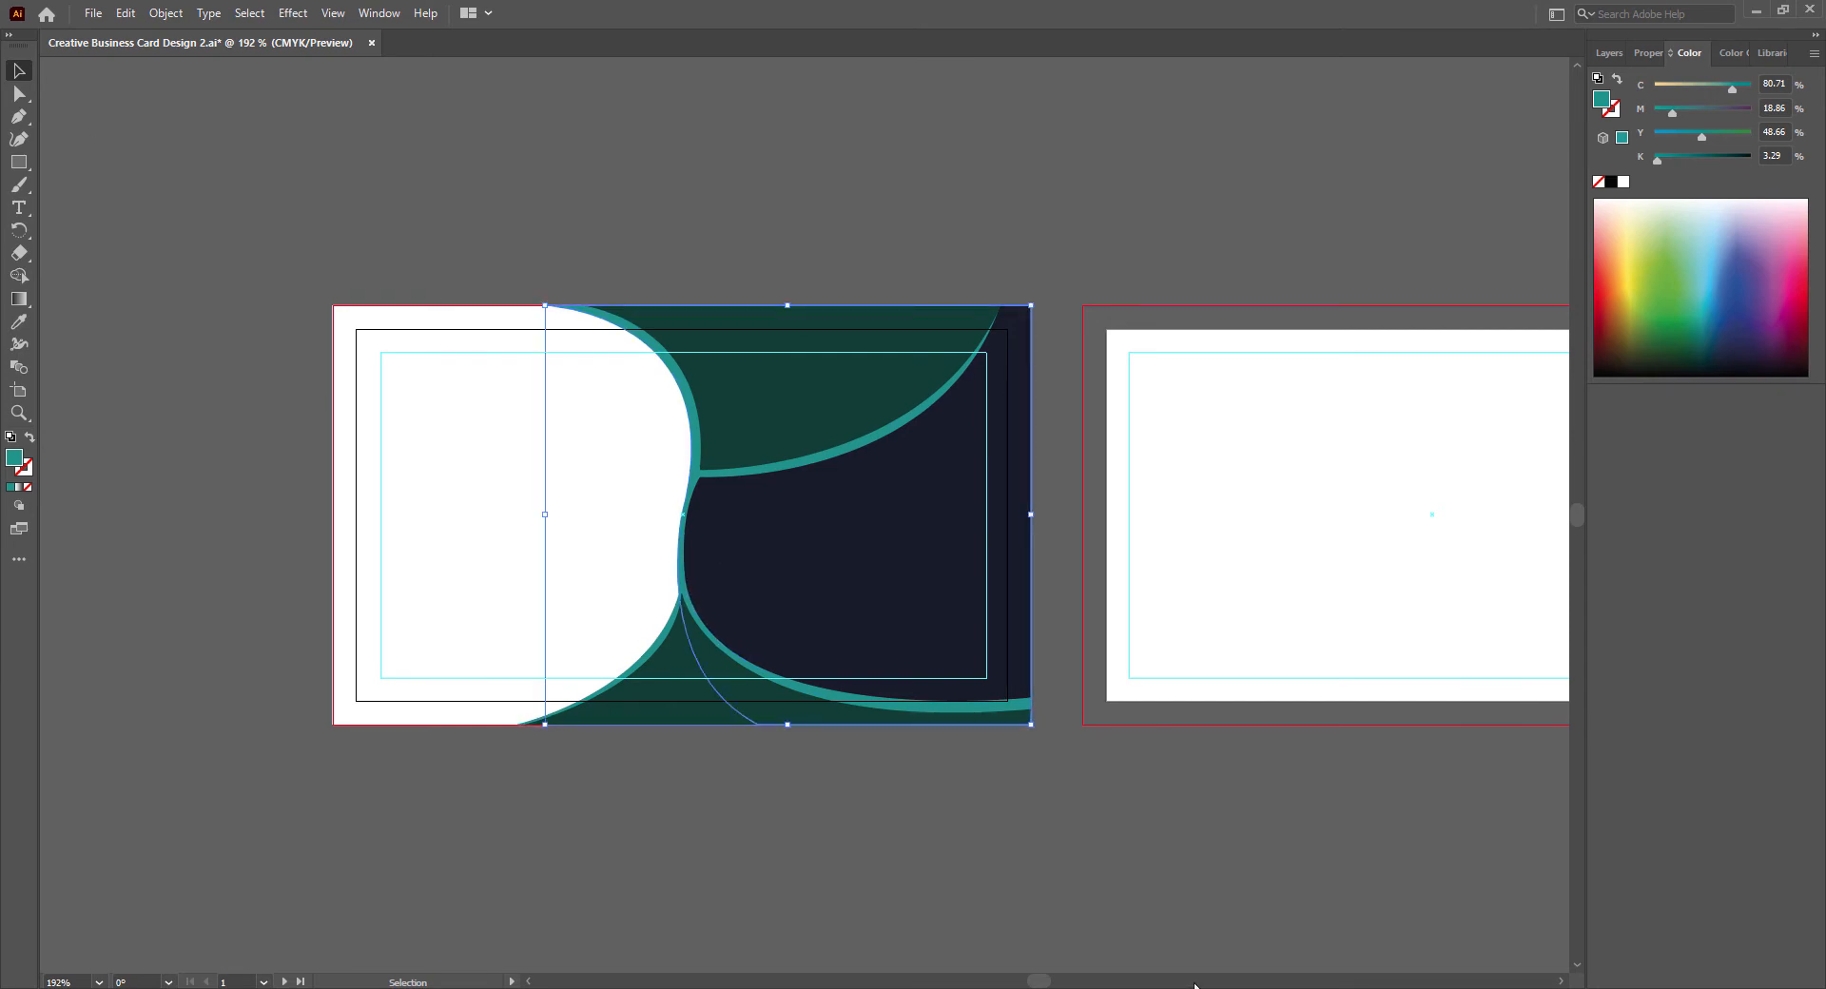
pyautogui.click(1036, 532)
pyautogui.hotkey('ctrl', 's')
# - Draw a horizontal rectangle across the navy area to the card's right edge and fill it blue (C 79.81, M 33.71, Y 0, K 0)
pyautogui.press('m')
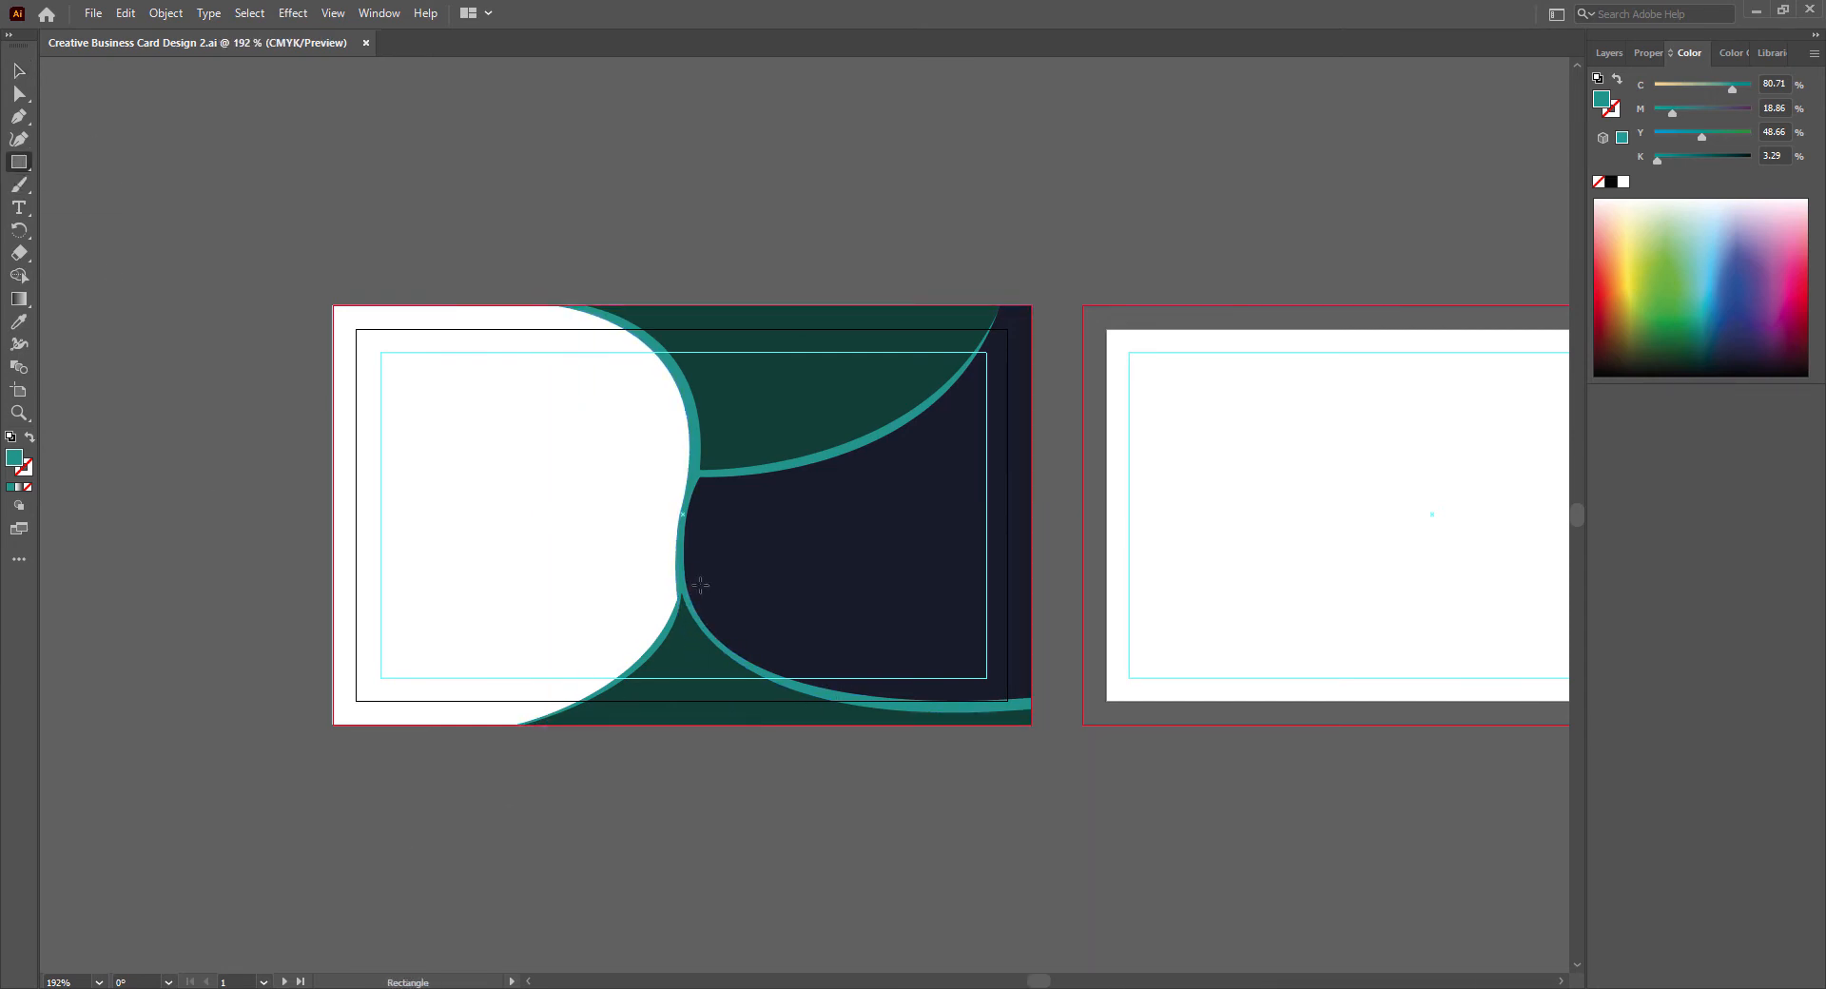
pyautogui.moveTo(677, 486); pyautogui.dragTo(1033, 539)
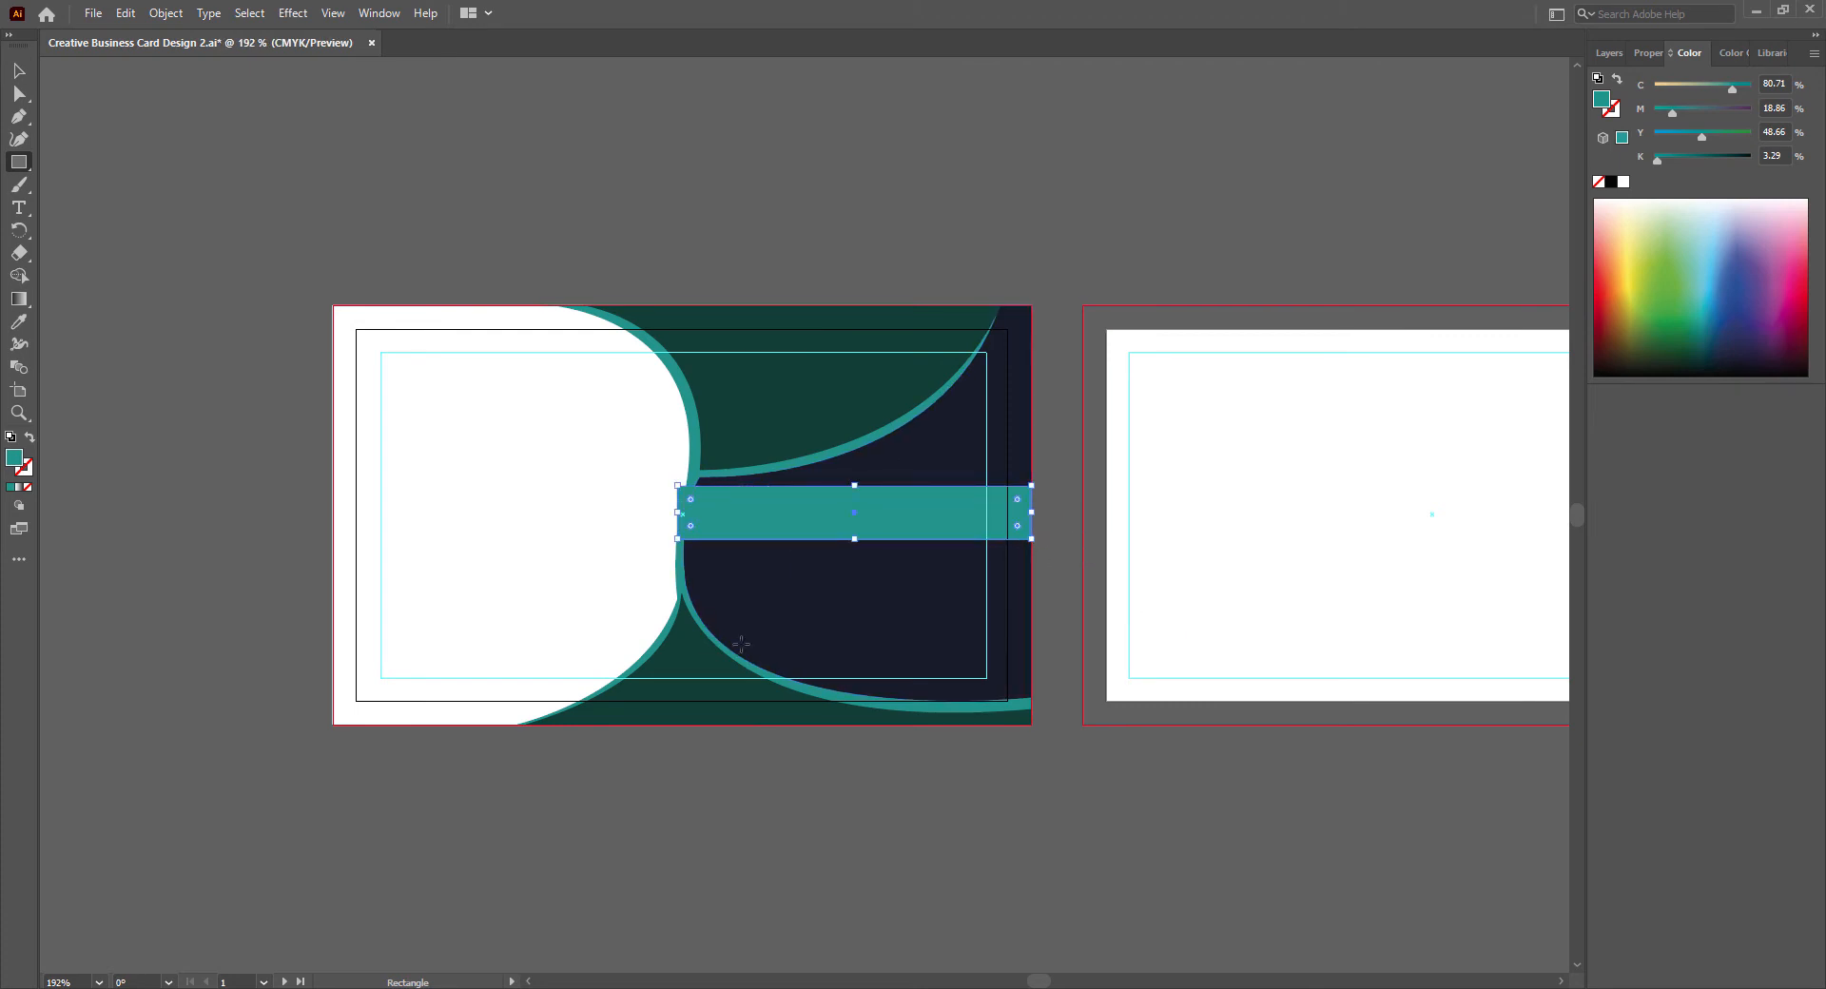
pyautogui.press('v')
pyautogui.doubleClick(16, 461)
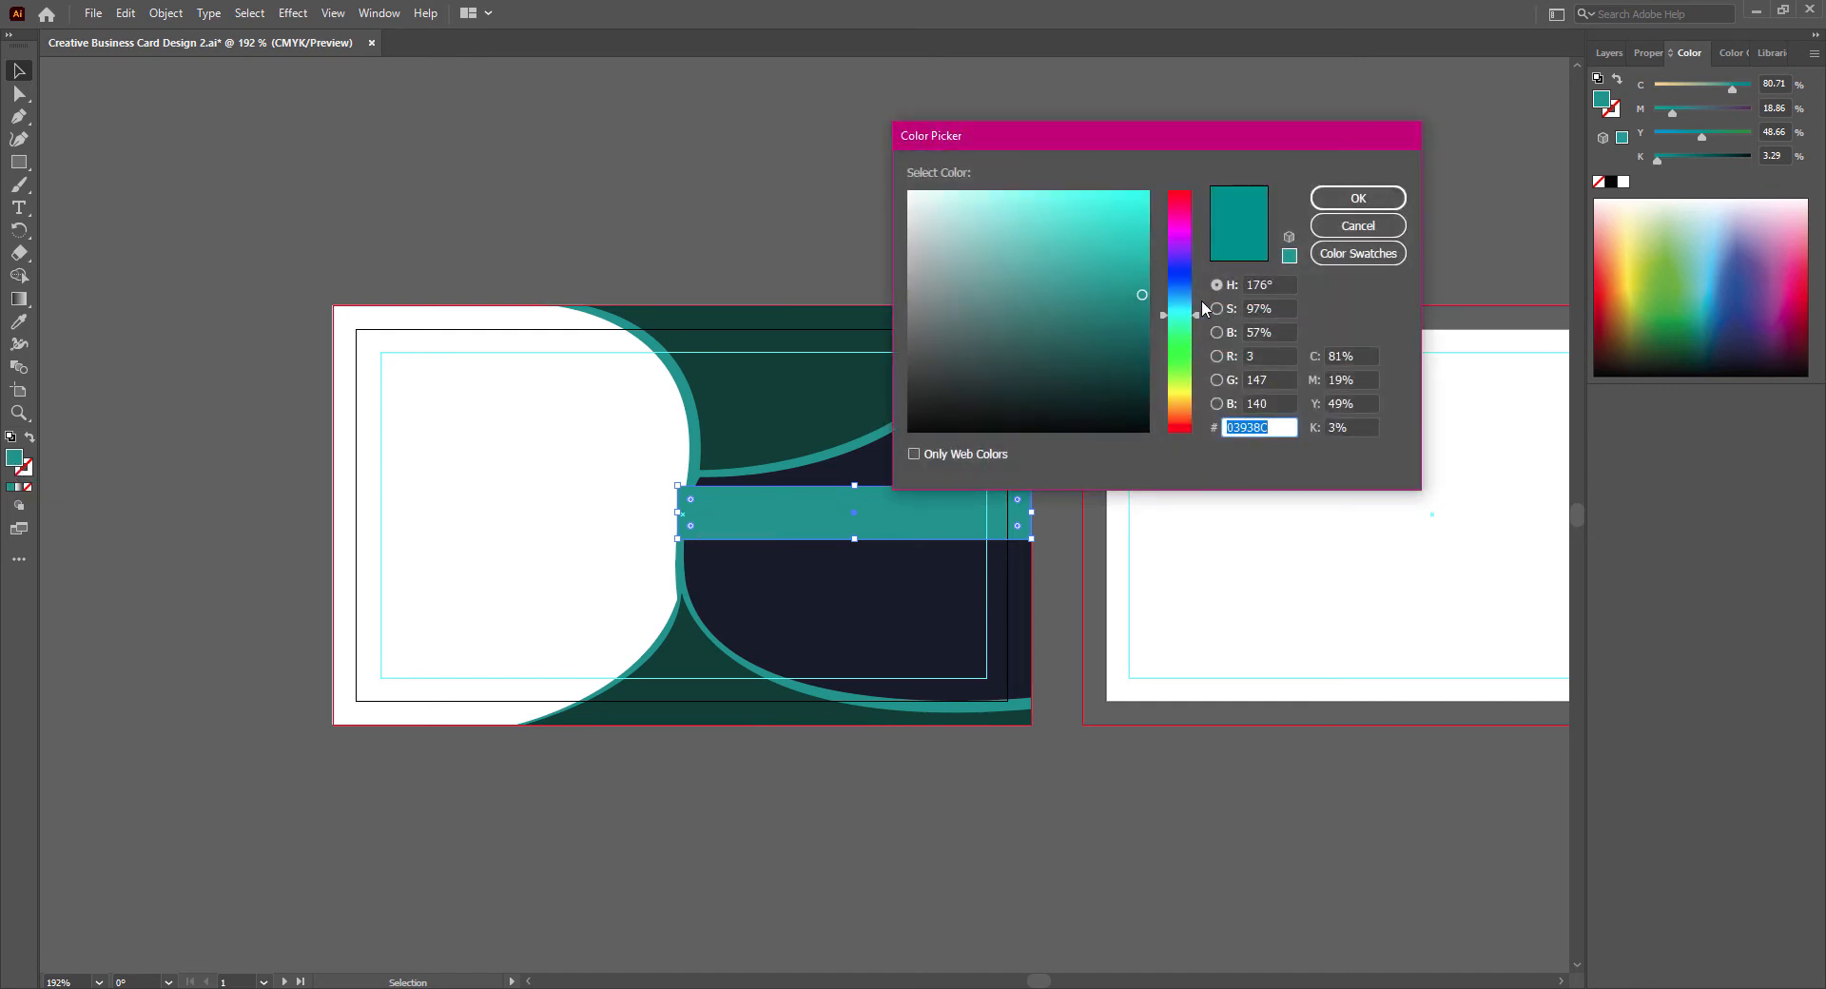
pyautogui.write('0597C9')
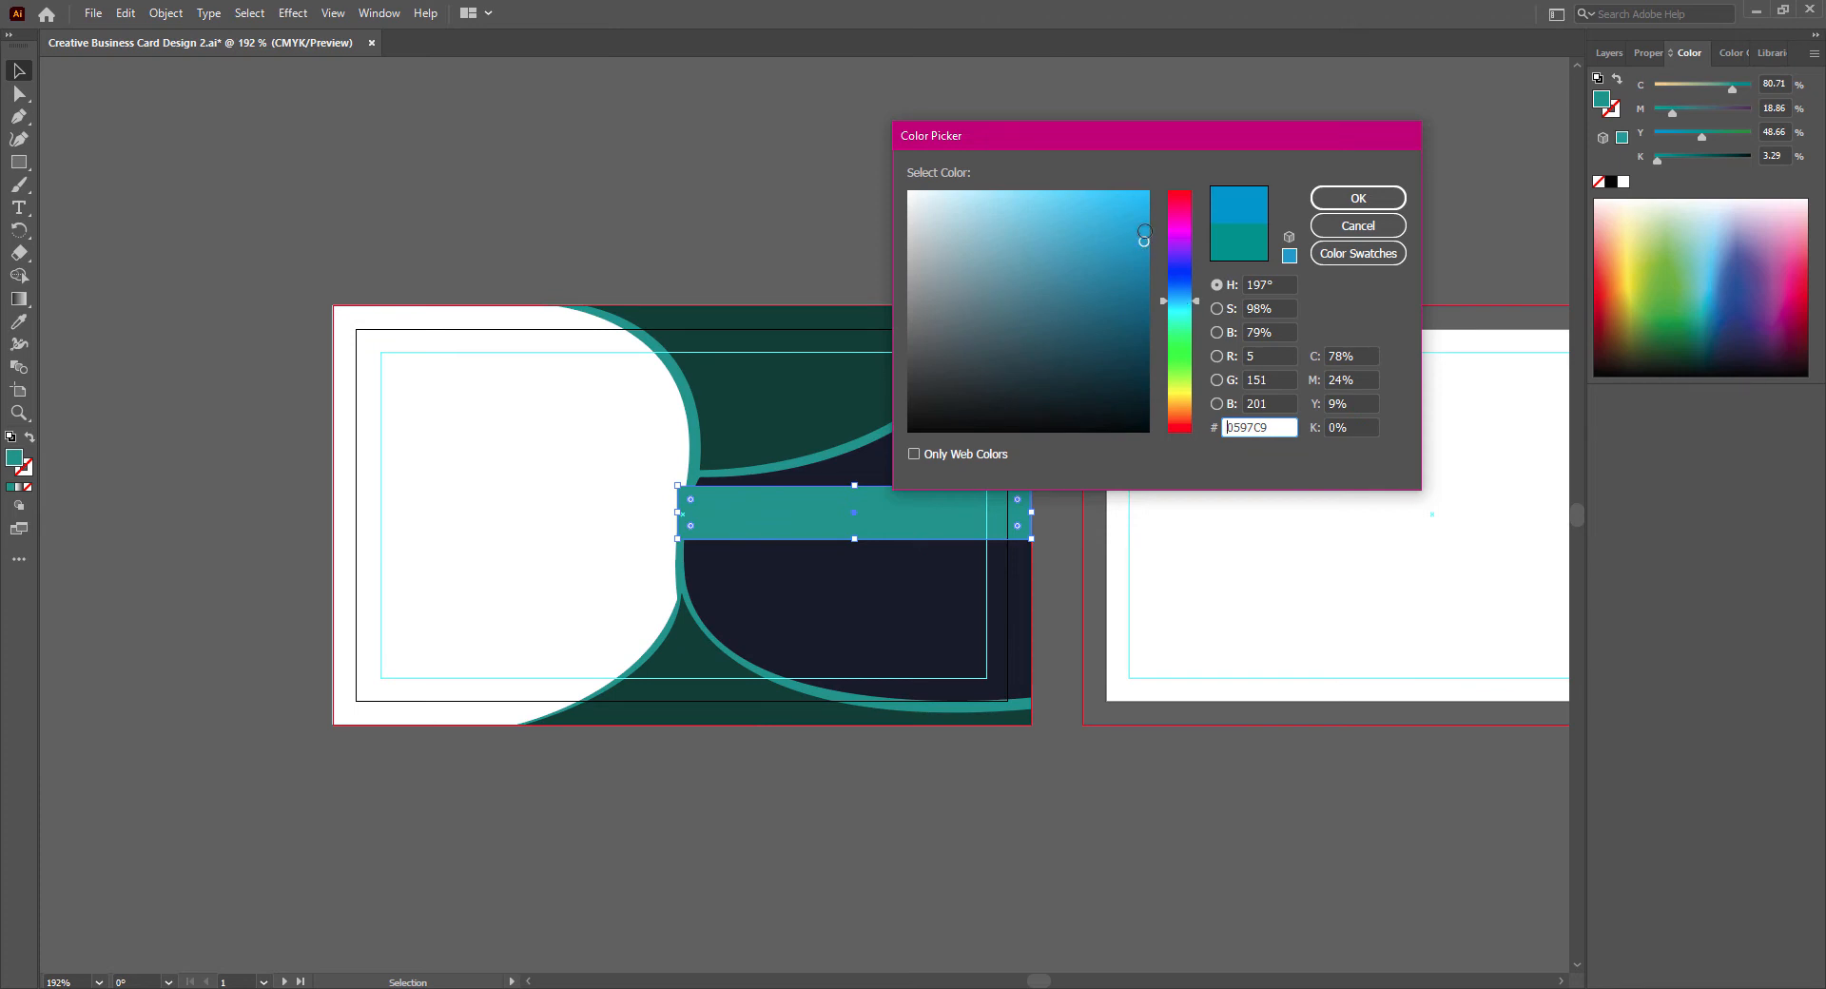
pyautogui.click(1341, 204)
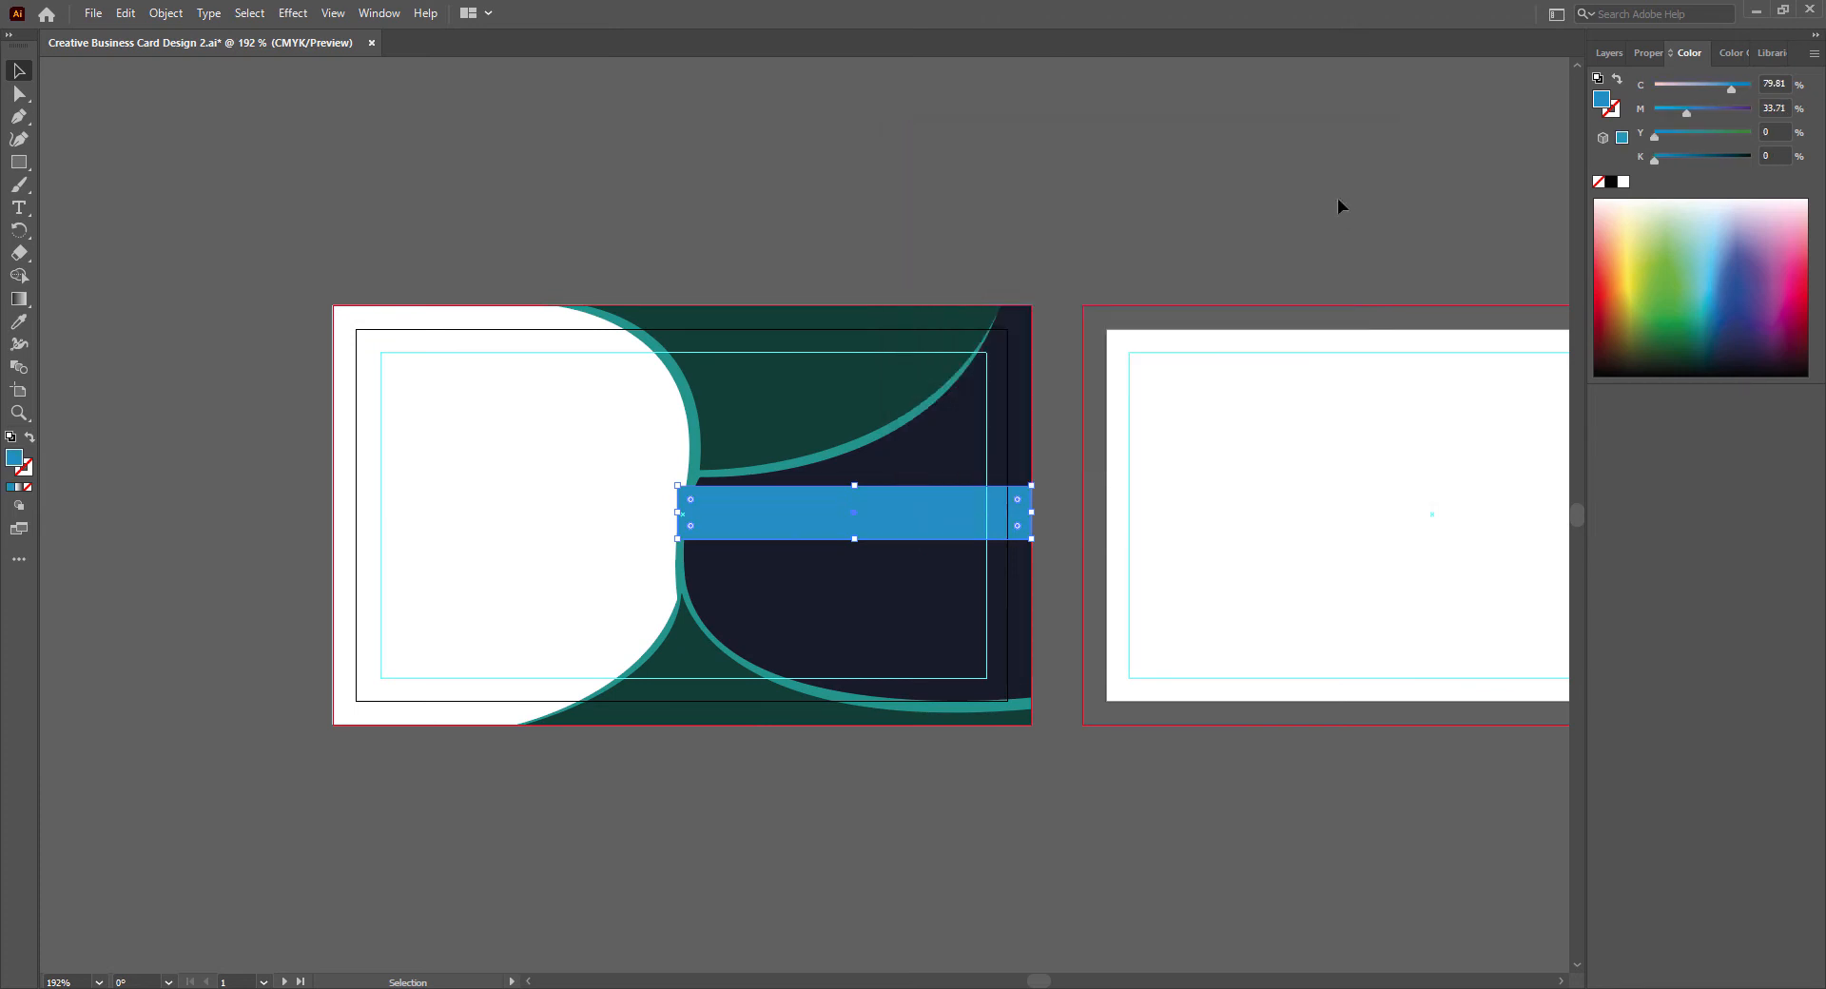
# - Extend the blue band slightly past the teal border into the white area, deselect it, and save the document
pyautogui.moveTo(677, 511); pyautogui.dragTo(667, 512)
pyautogui.click(254, 279)
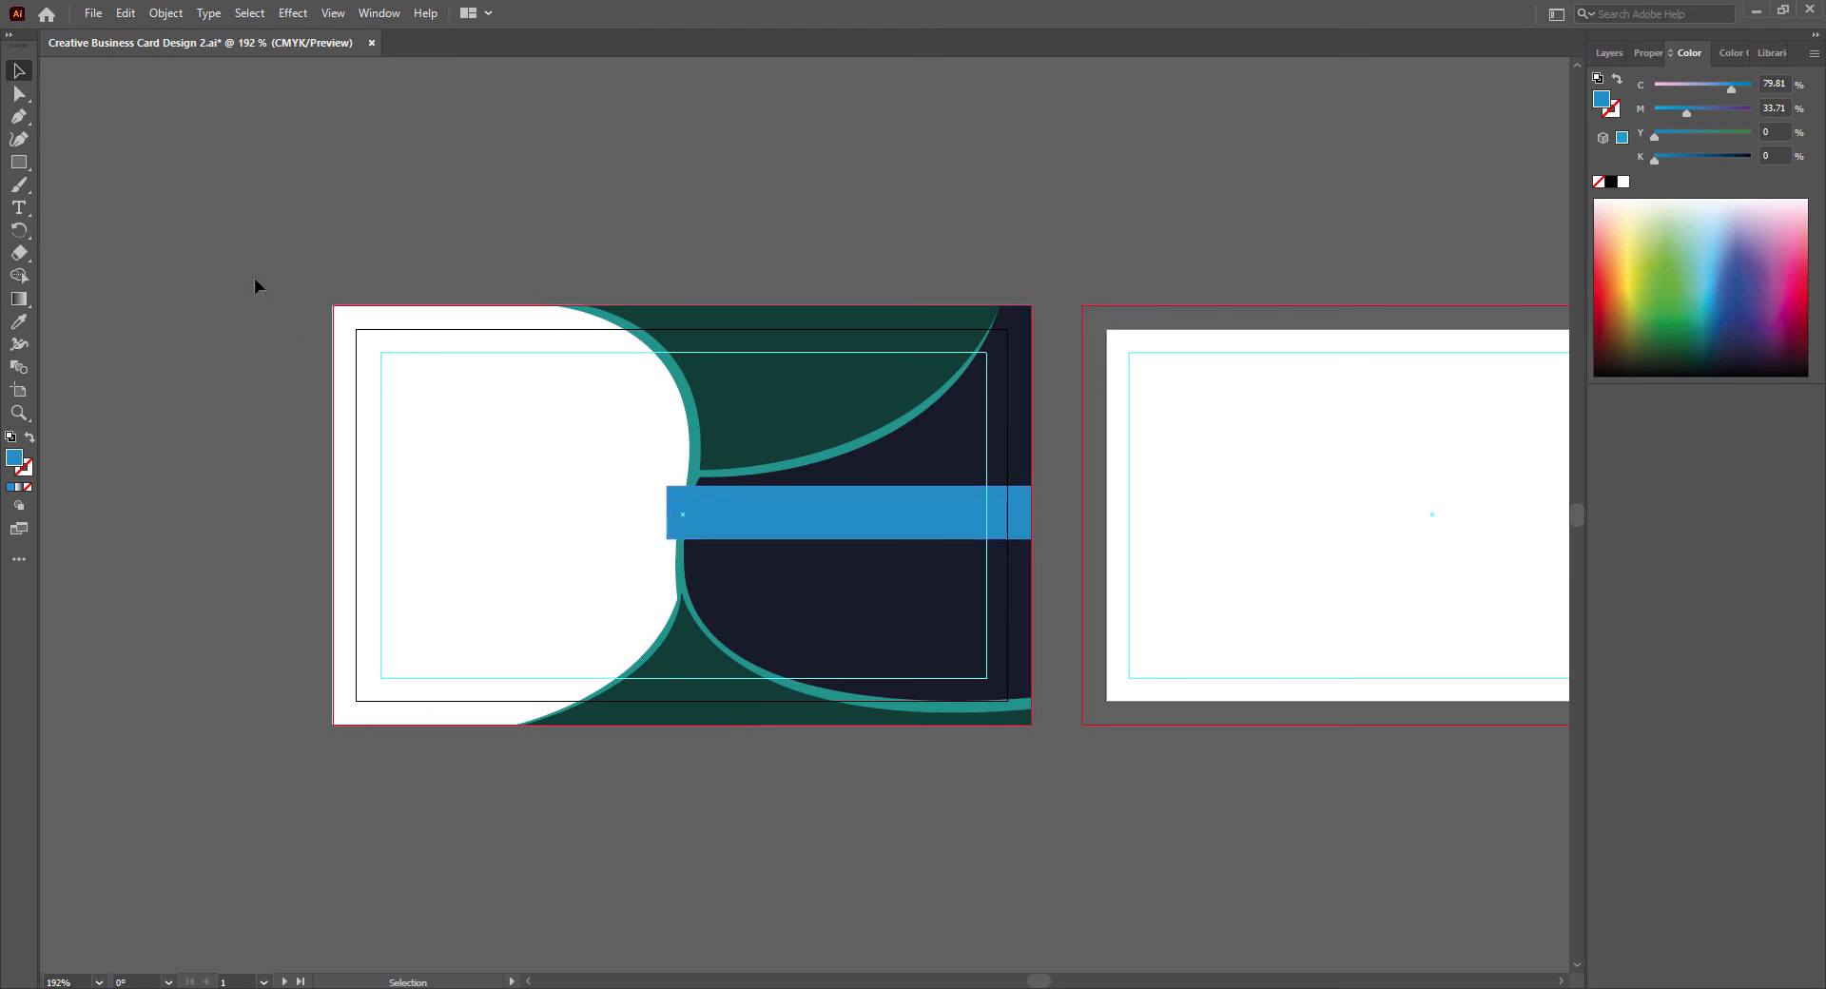
pyautogui.hotkey('ctrl', 's')
# - Draw a small fold shape with the Pen tool from the band's lower-left corner diagonally down to the navy shape's edge
pyautogui.scroll(3, 674, 516)
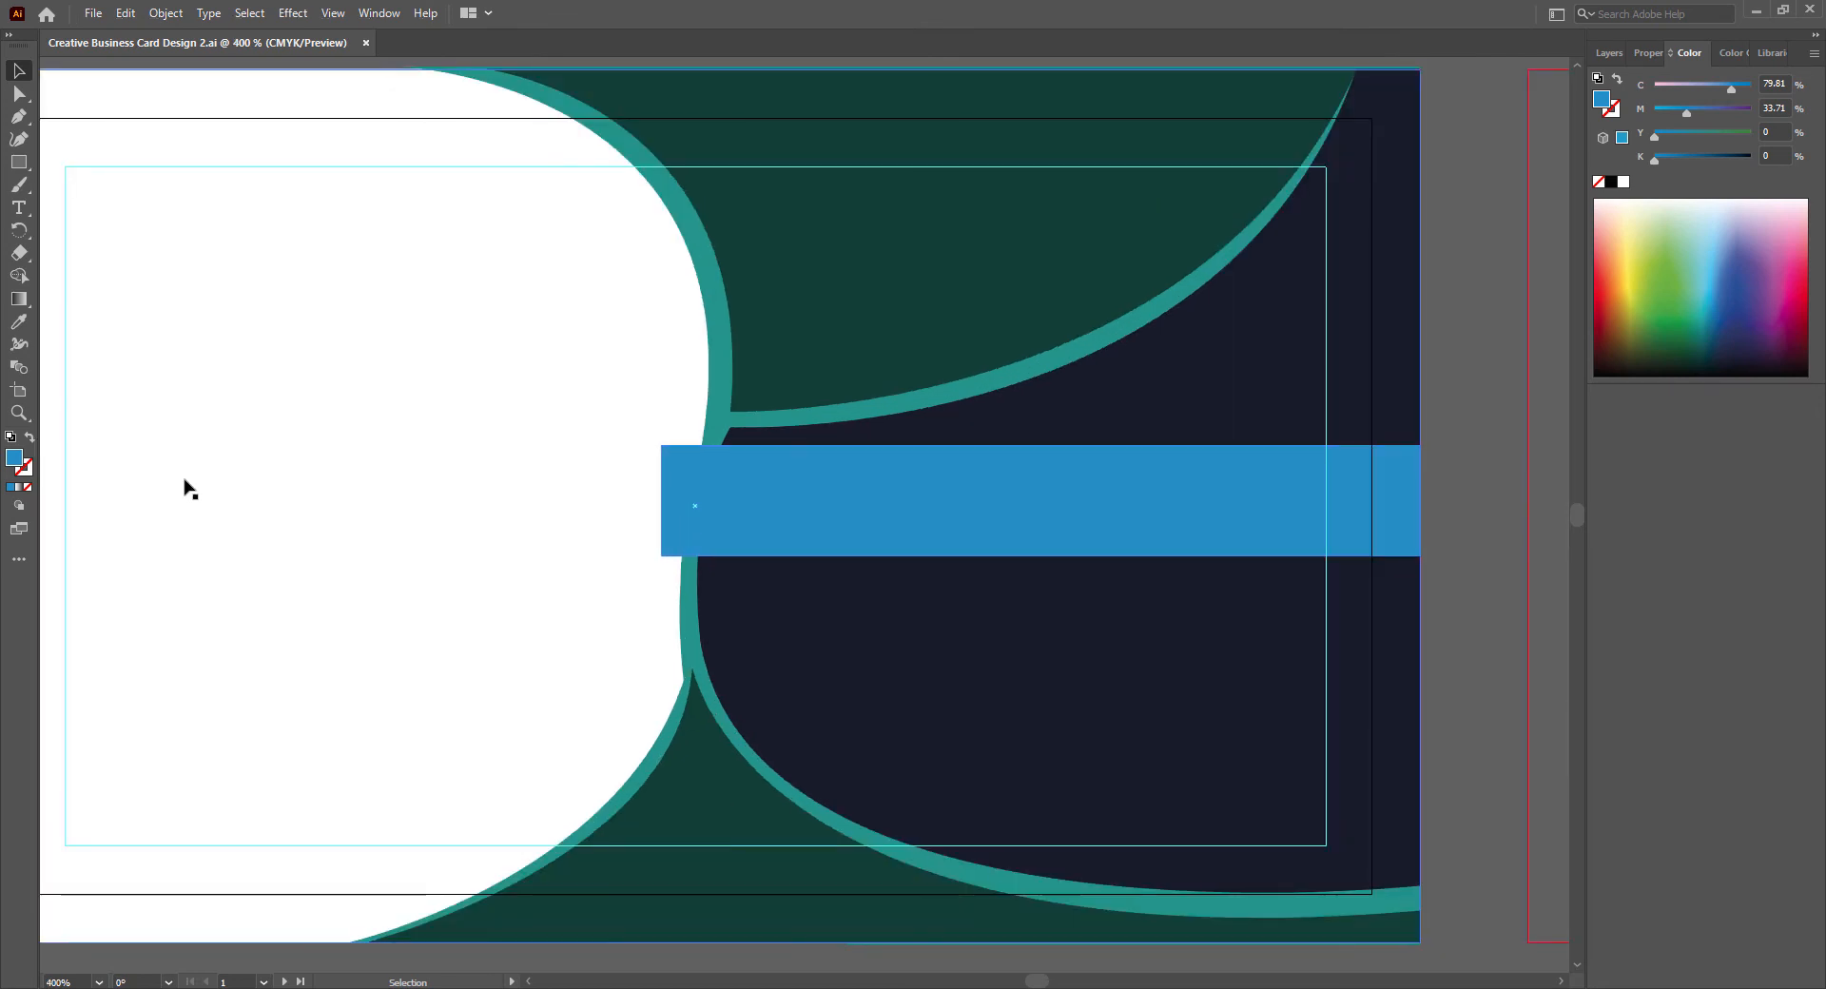
pyautogui.click(24, 121)
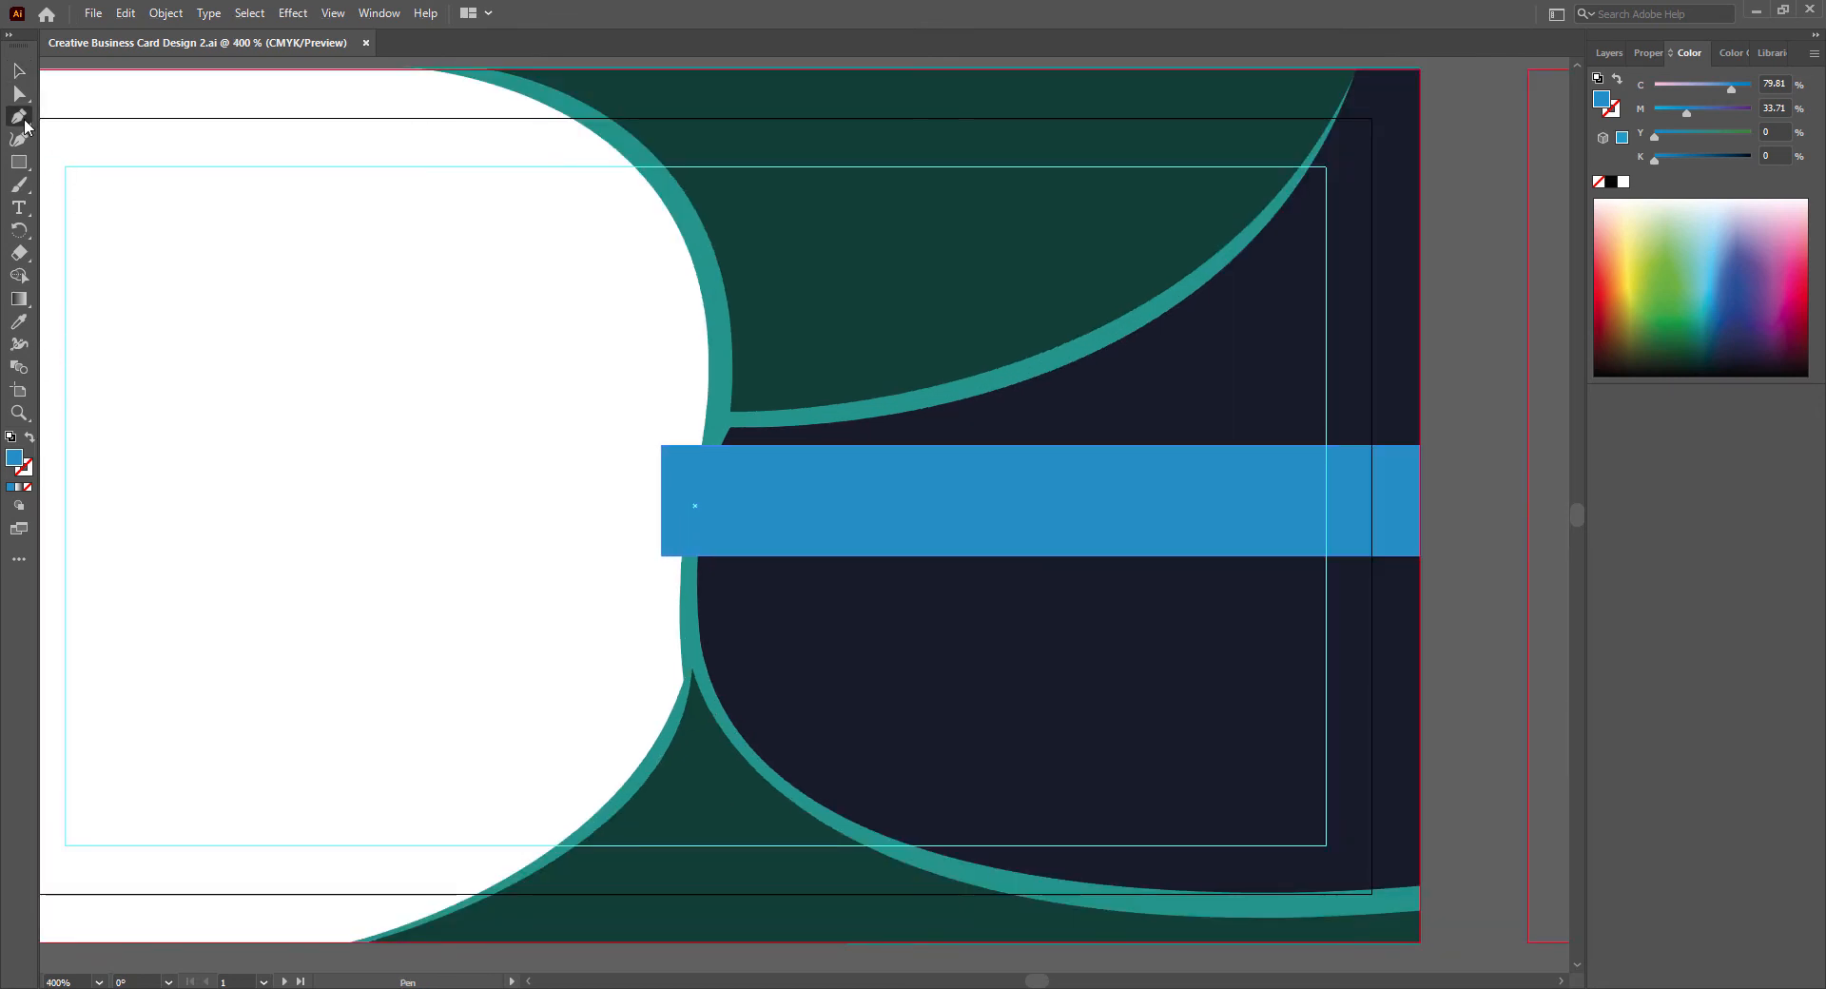
pyautogui.click(661, 556)
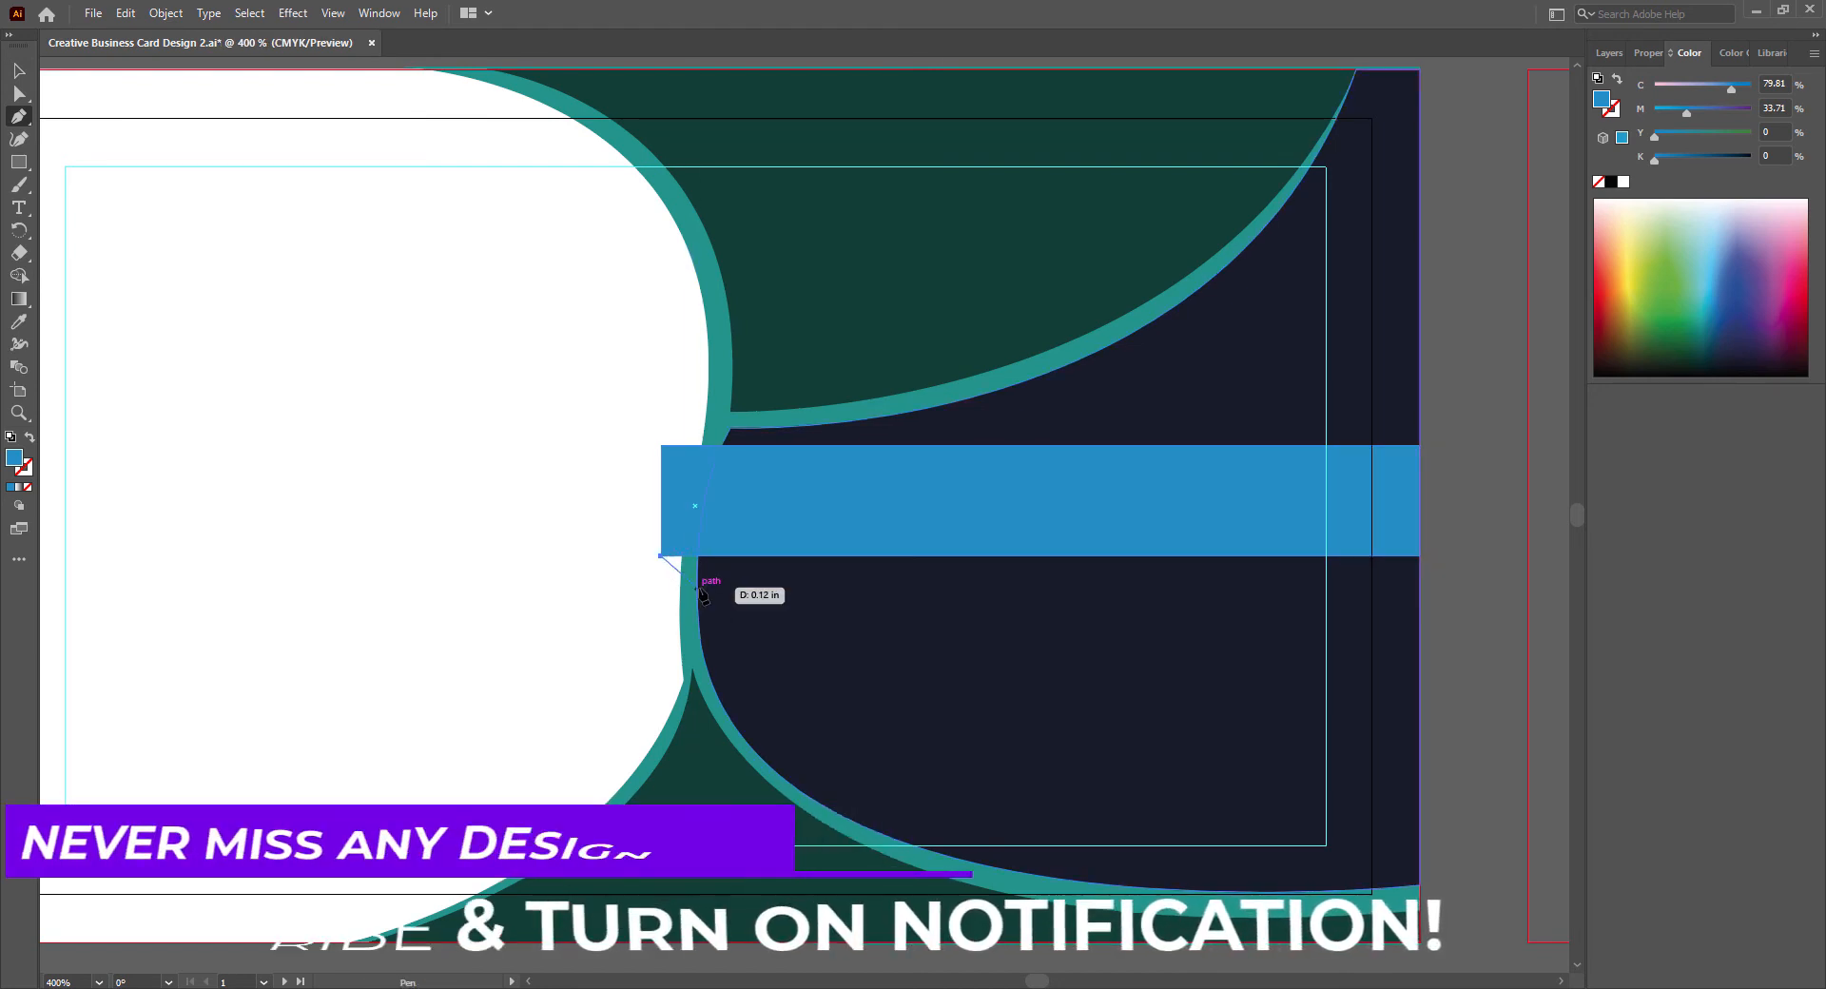
pyautogui.click(698, 588)
pyautogui.moveTo(699, 587); pyautogui.dragTo(665, 562)
pyautogui.click(18, 71)
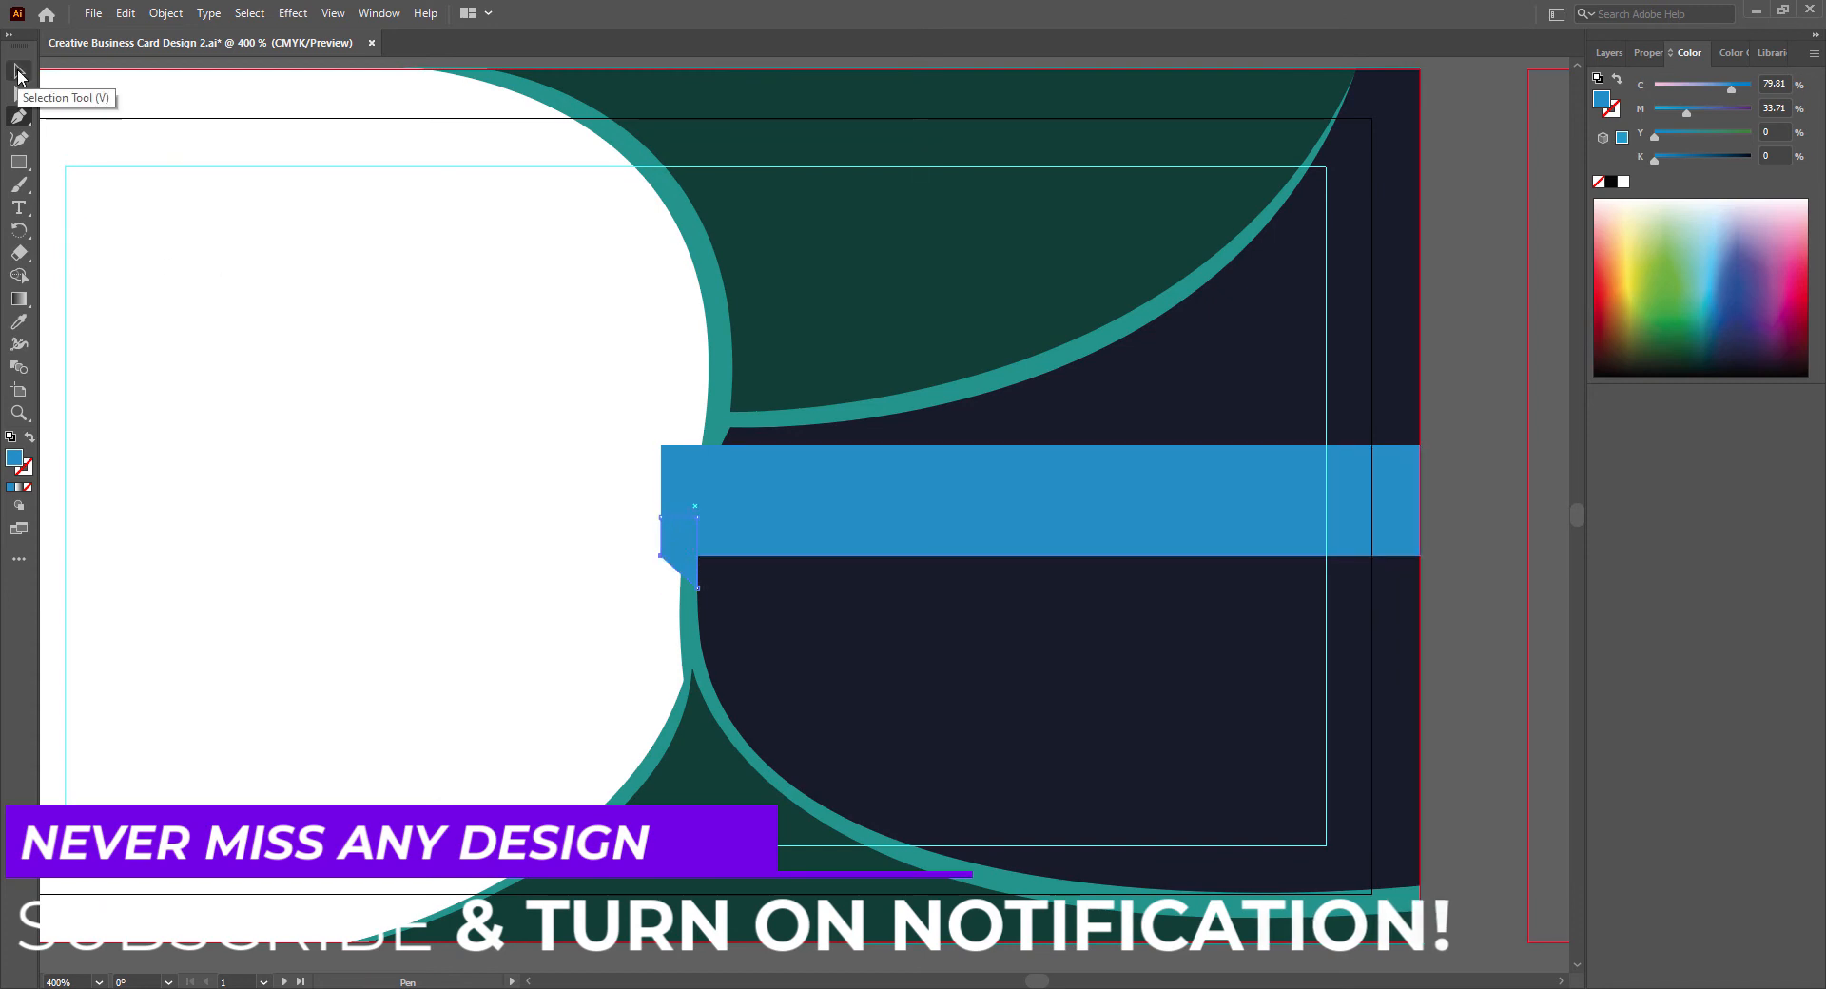
# - Fill the fold shape dark blue (C 95.46, M 60.22, Y 36.21, K 24.95) and bring the blue band in front of it
pyautogui.doubleClick(15, 458)
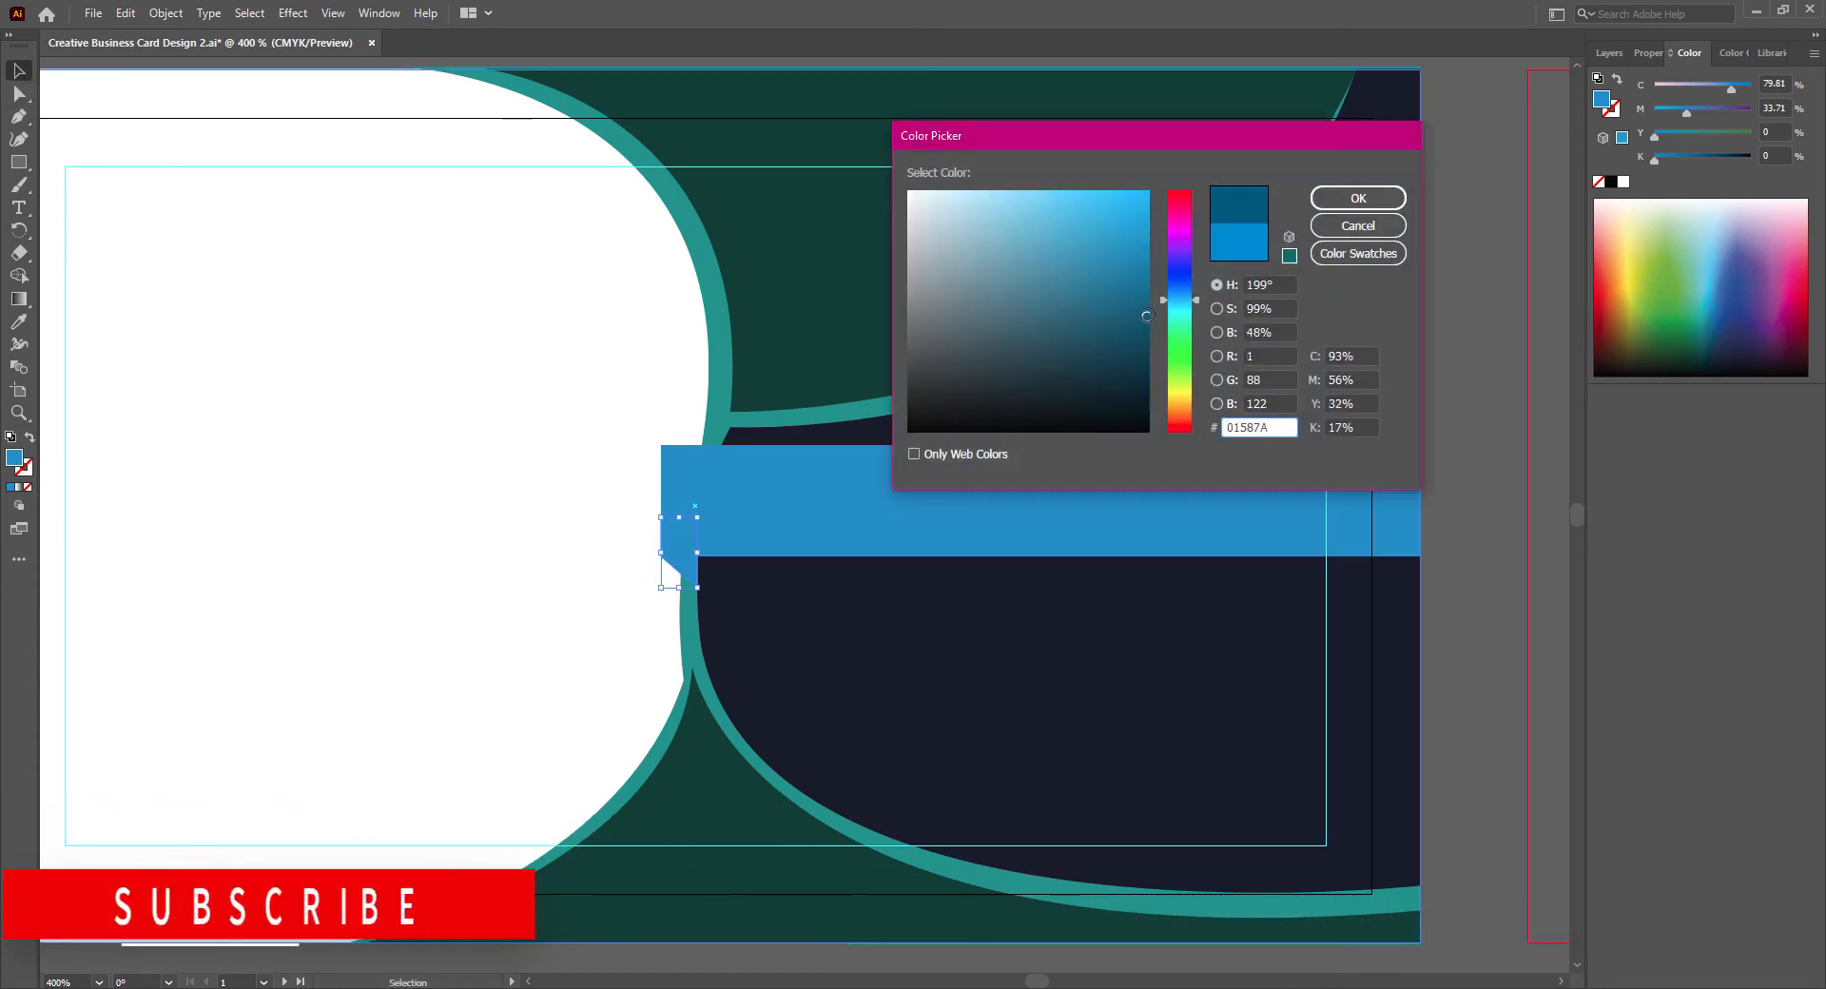
pyautogui.click(1340, 199)
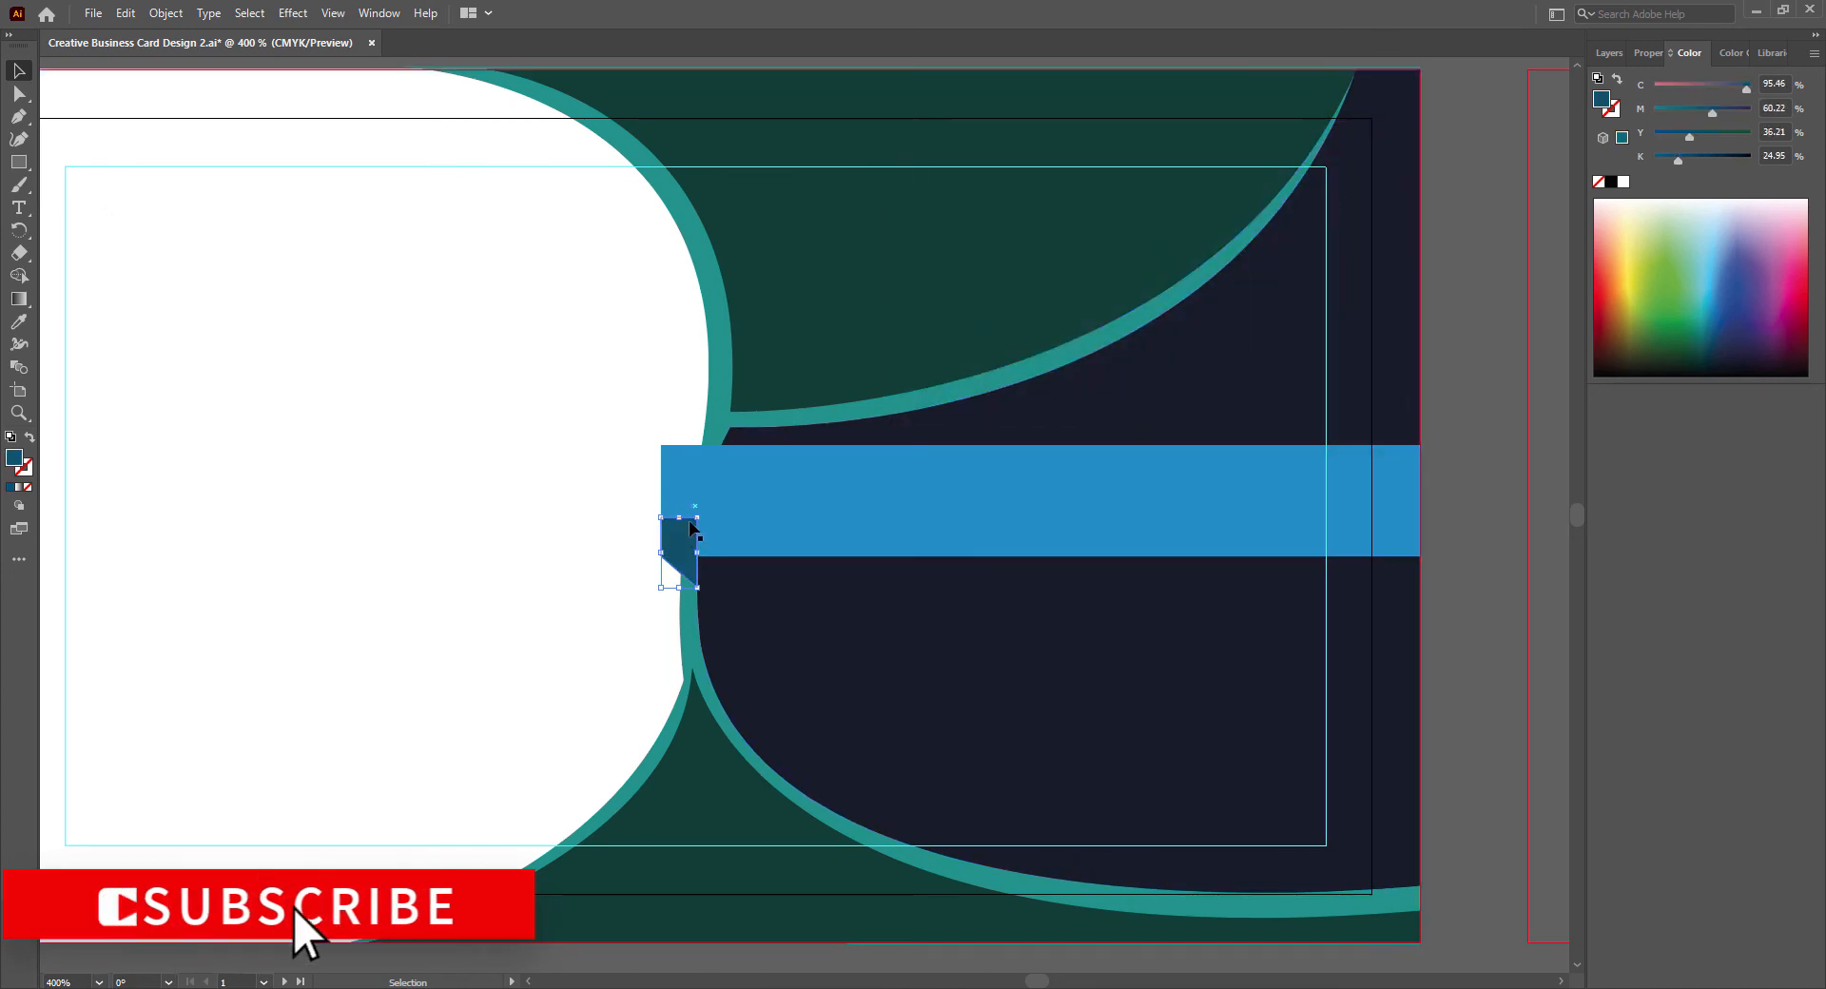
pyautogui.click(693, 493)
pyautogui.rightClick(695, 486)
pyautogui.moveTo(774, 831)
pyautogui.click(927, 831)
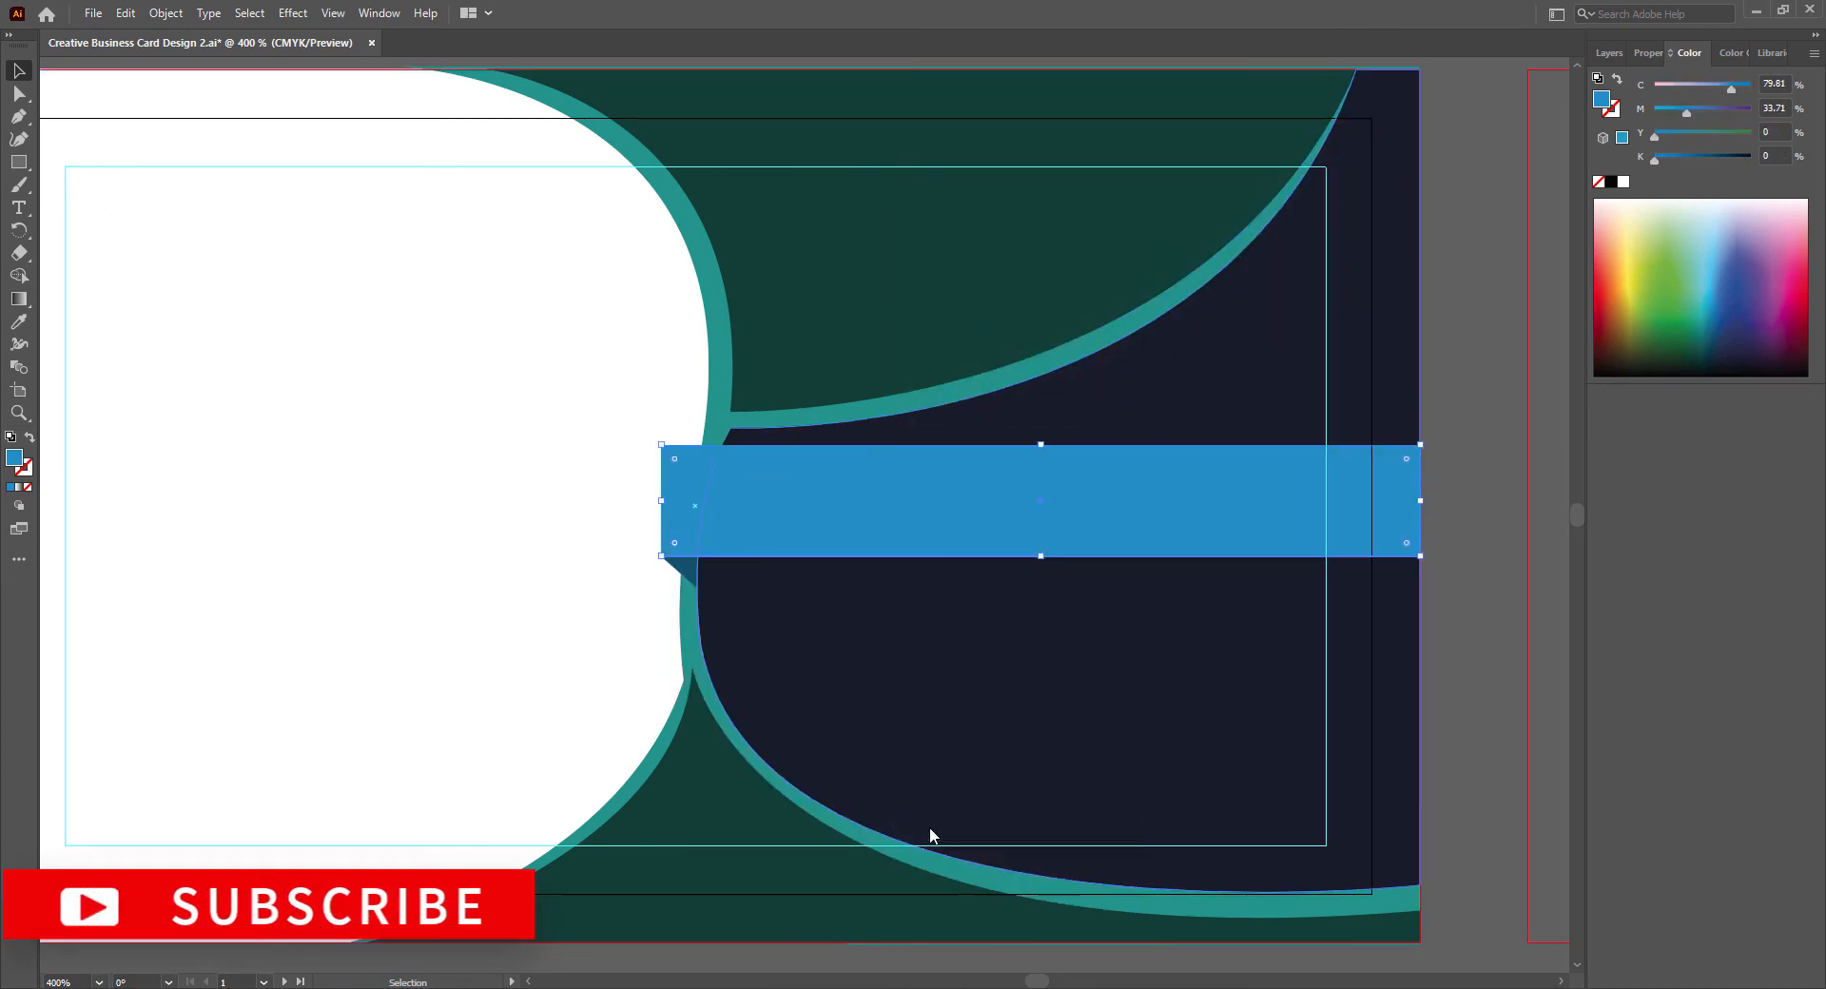
# - Widen the fold shape slightly, then bring the navy shape and the blue band to the front and deselect
pyautogui.click(678, 575)
pyautogui.moveTo(698, 553); pyautogui.dragTo(705, 555)
pyautogui.rightClick(767, 651)
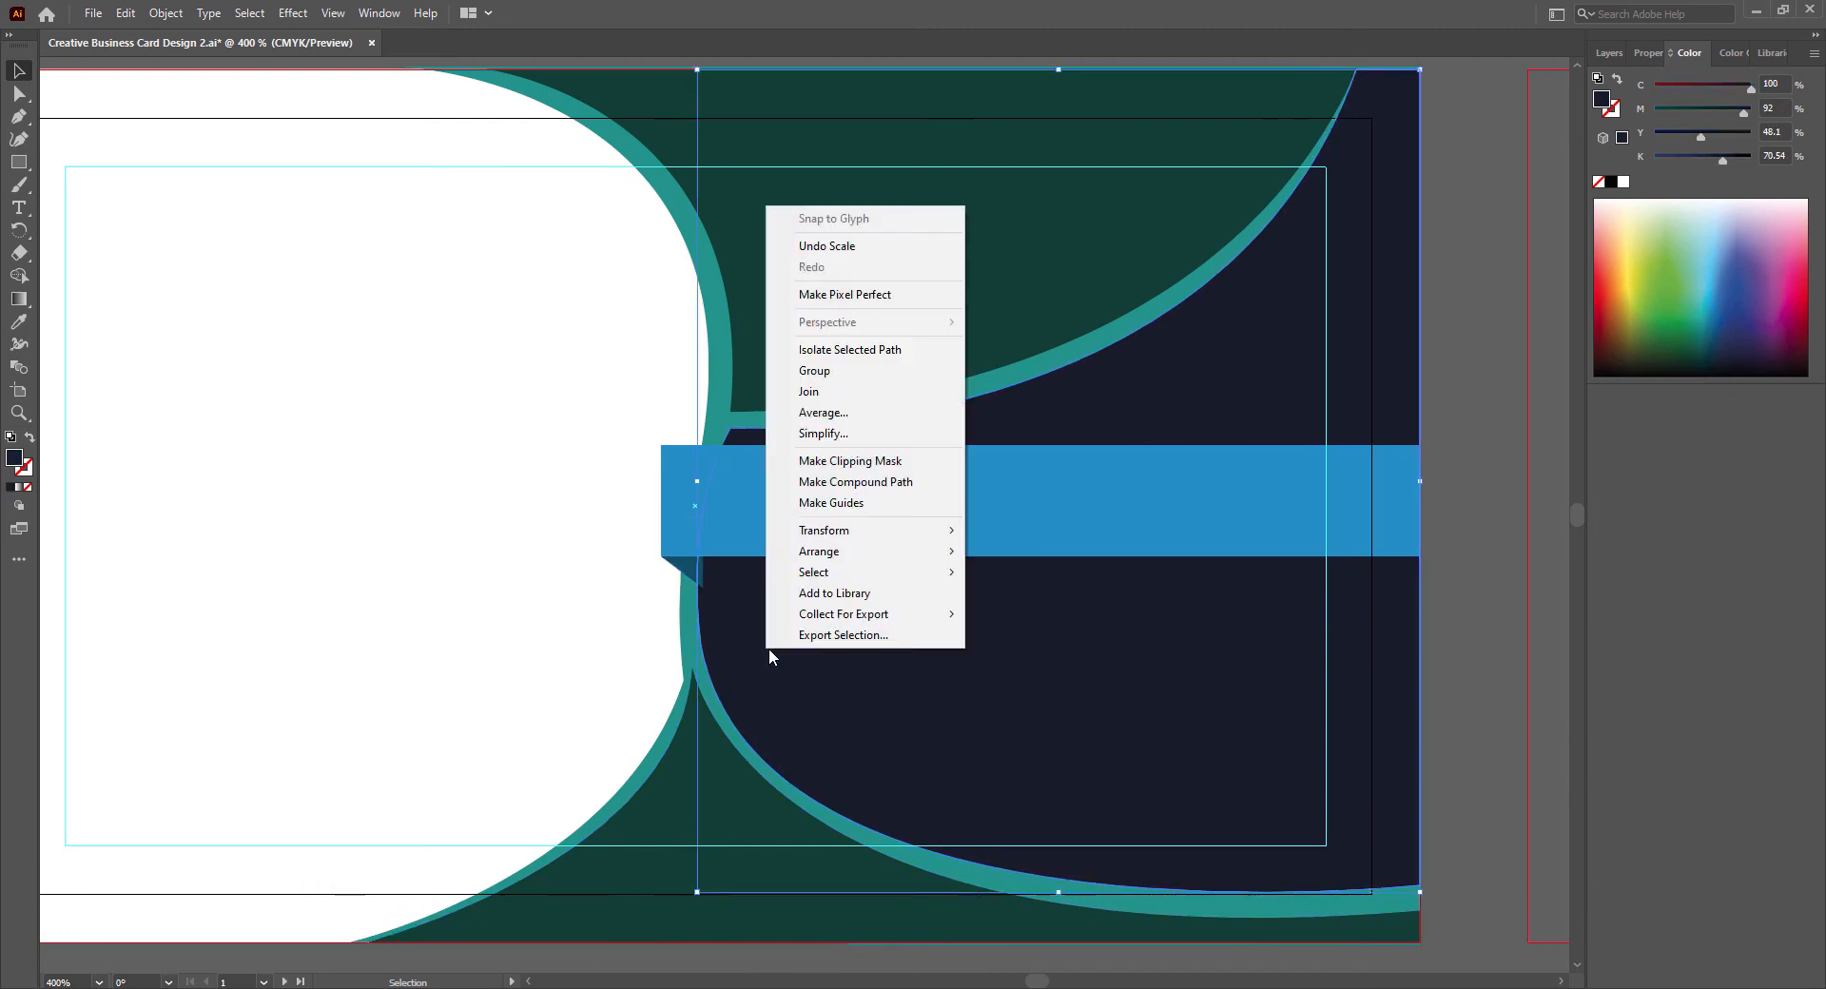
pyautogui.click(1007, 545)
pyautogui.rightClick(682, 533)
pyautogui.moveTo(784, 882)
pyautogui.click(912, 883)
pyautogui.click(1477, 788)
# - Try to bring the large teal shape to the front, and undo the change
pyautogui.scroll(-1, 1481, 750)
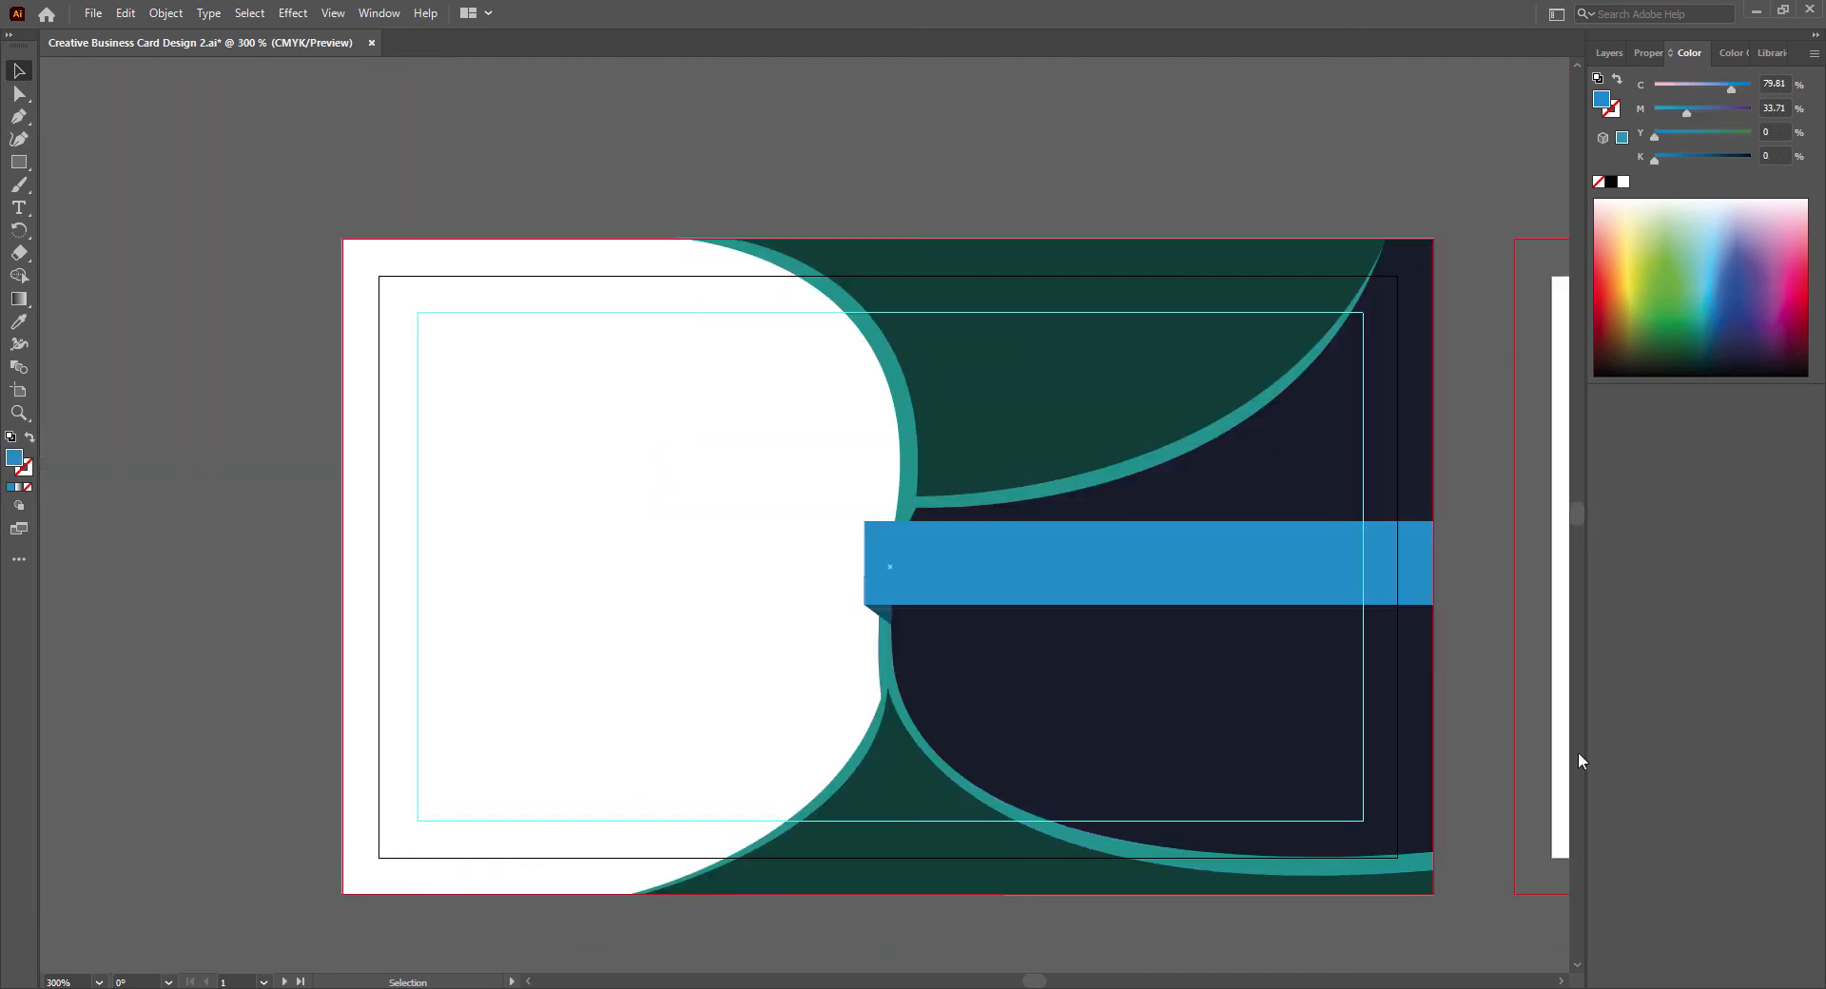
pyautogui.moveTo(1578, 515); pyautogui.dragTo(1578, 517)
pyautogui.moveTo(1037, 983); pyautogui.dragTo(1040, 984)
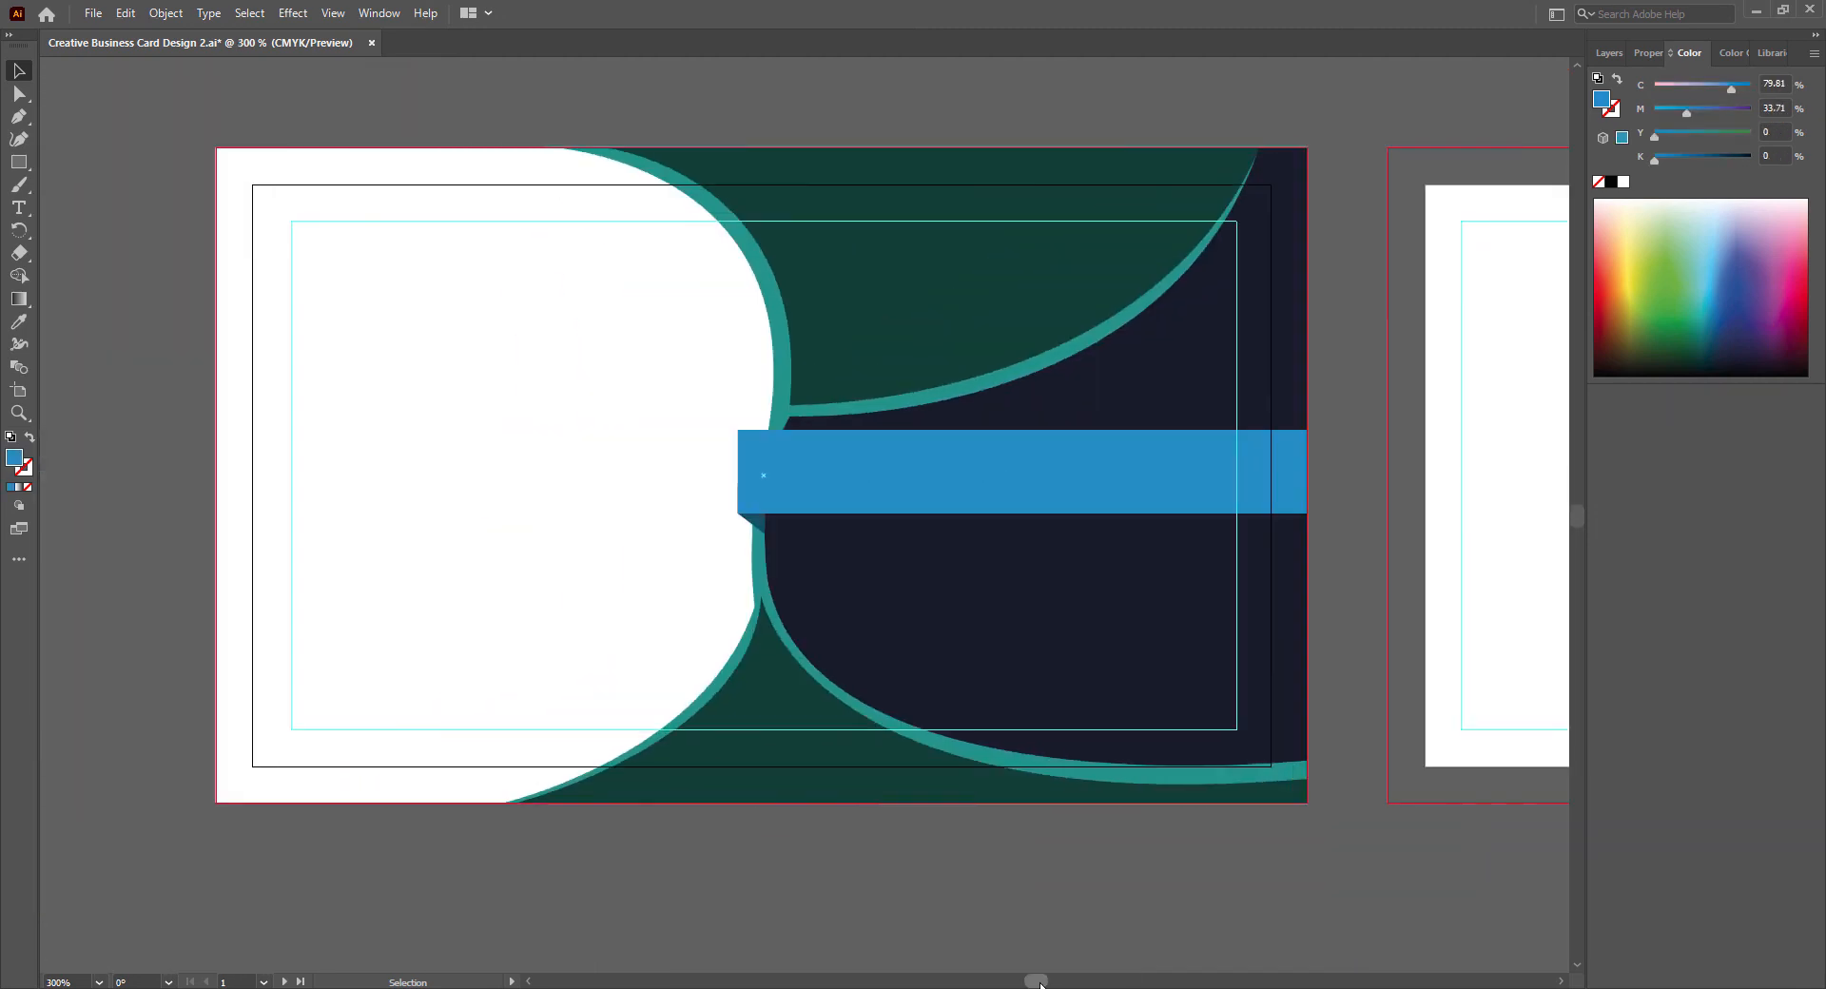
pyautogui.rightClick(764, 571)
pyautogui.moveTo(903, 466)
pyautogui.click(1020, 470)
pyautogui.hotkey('ctrl', 'z')
# - Try to send the fold shape backward and to the back of the stack
pyautogui.click(748, 520)
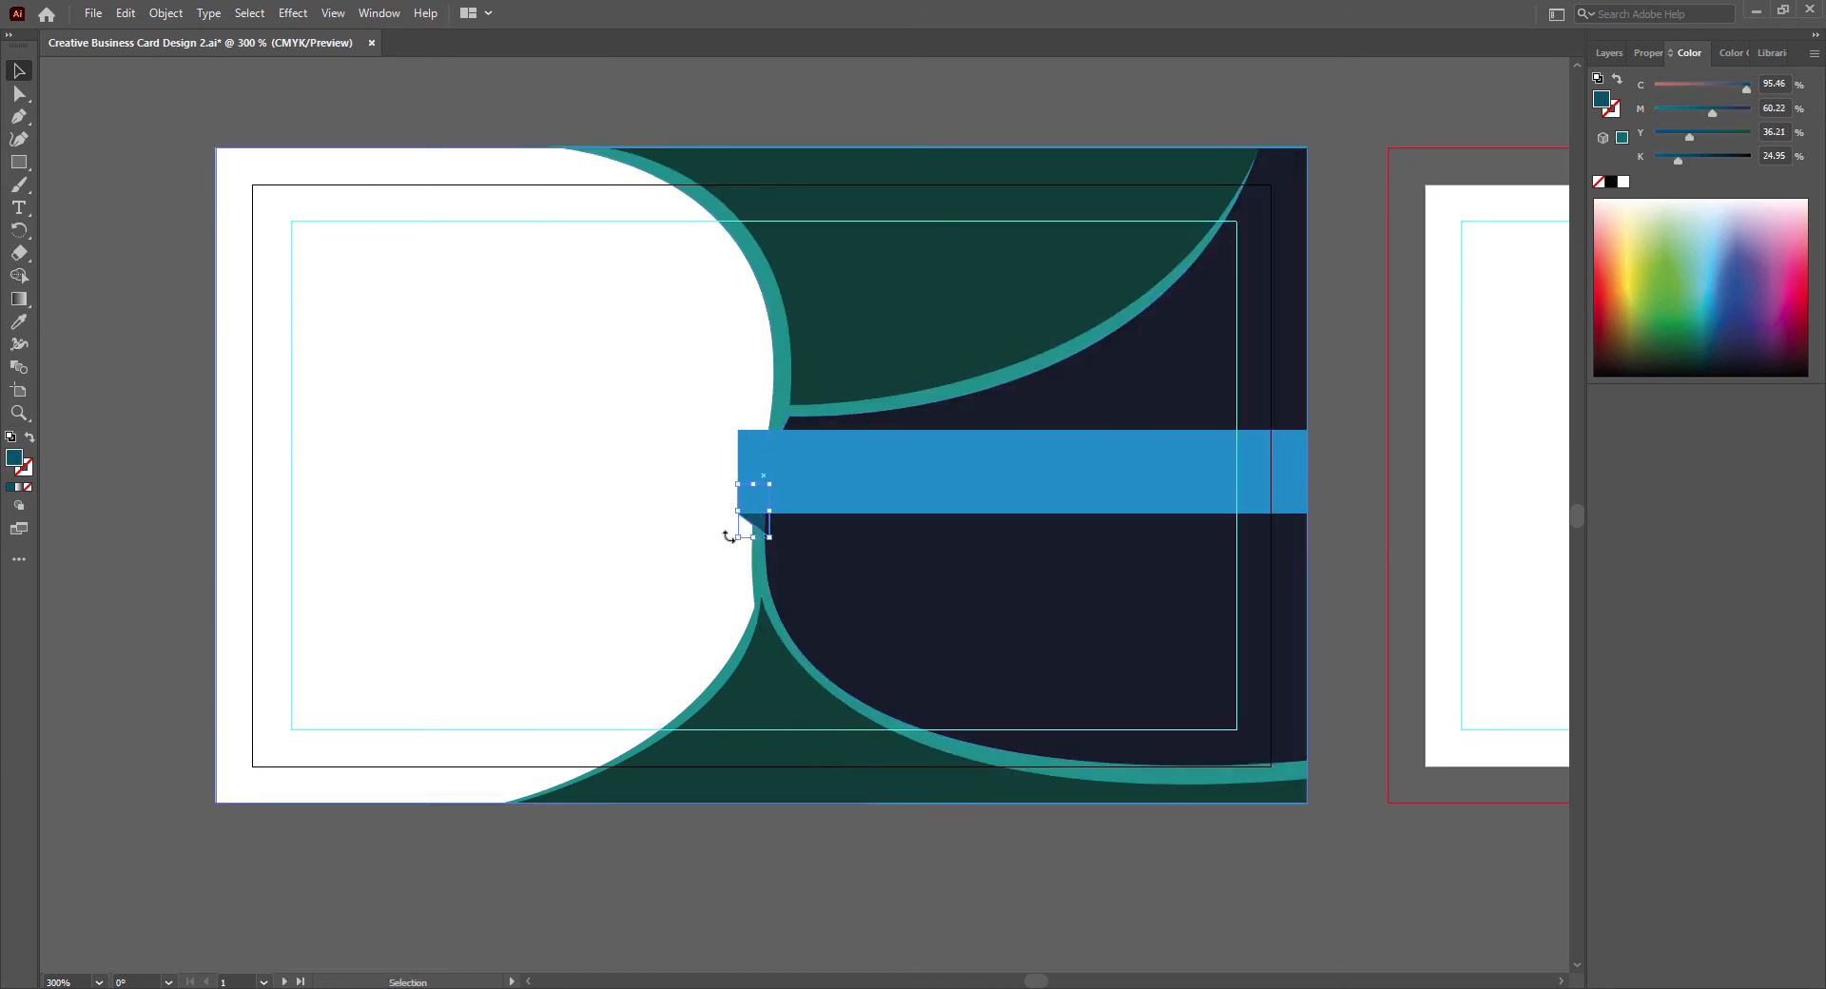
pyautogui.rightClick(757, 522)
pyautogui.moveTo(908, 869)
pyautogui.click(1014, 910)
pyautogui.rightClick(731, 514)
pyautogui.click(1016, 856)
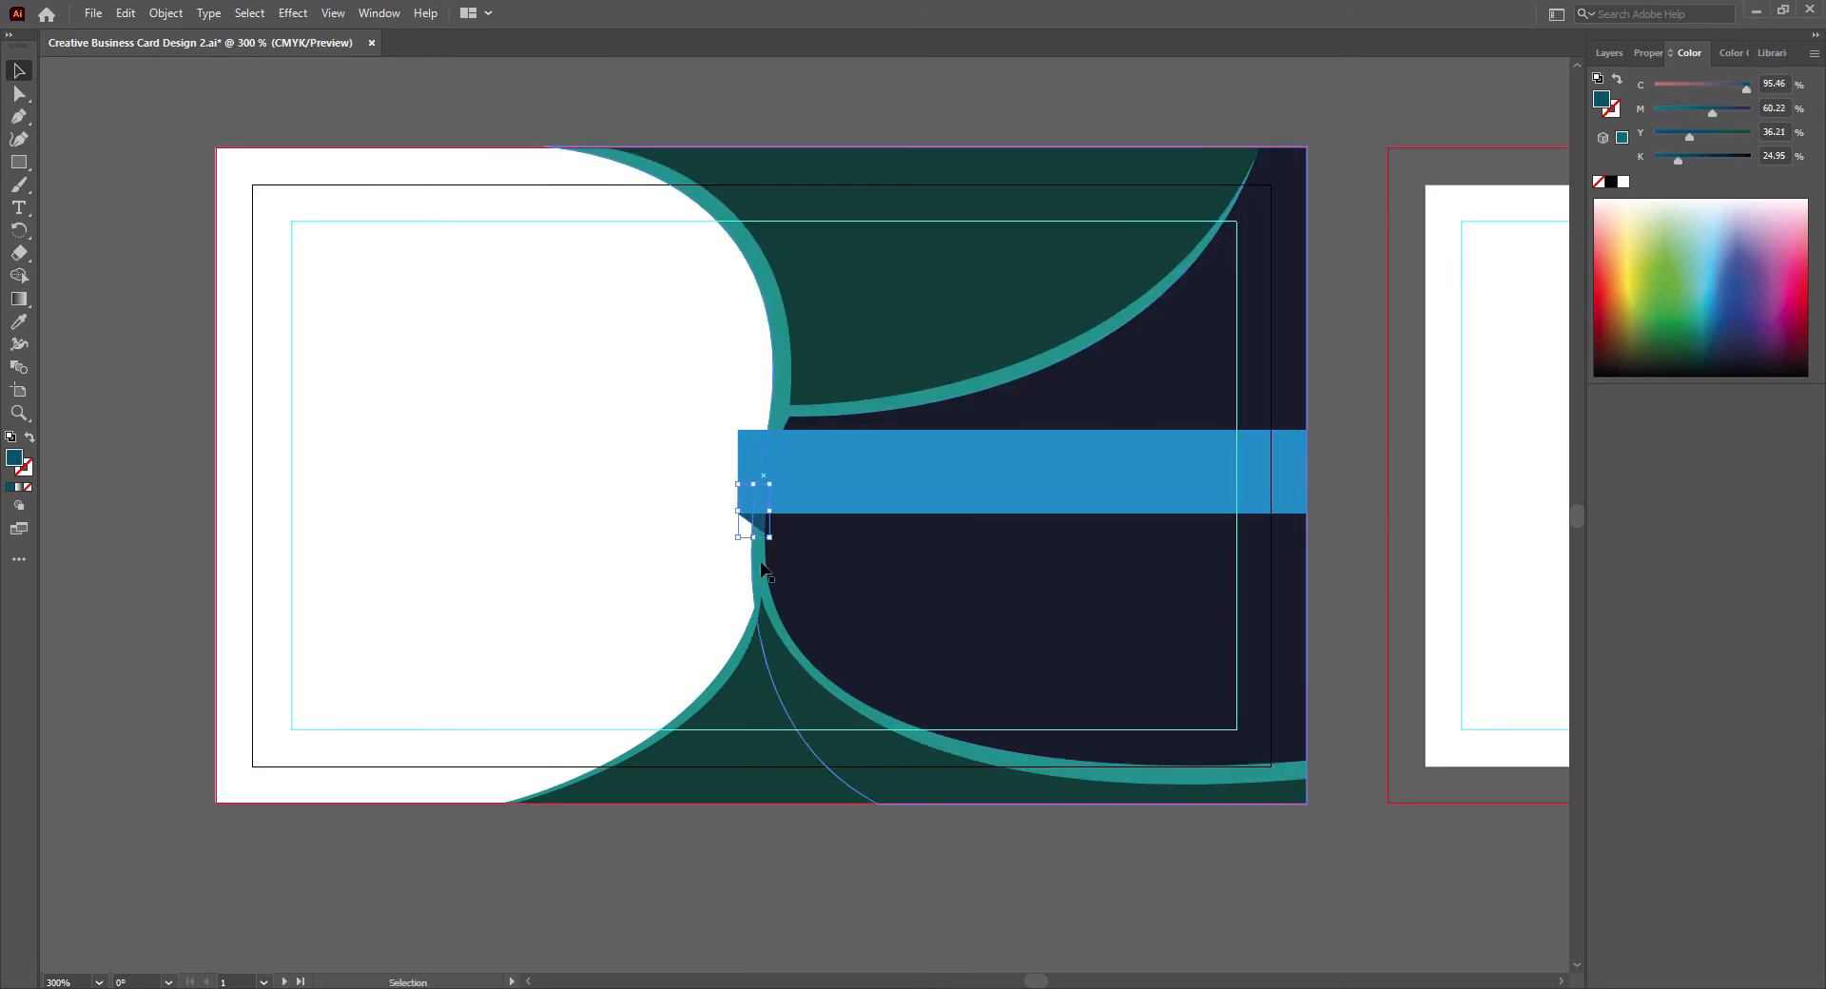
# - Bring the navy shape to the front and try to bring the large teal shape forward as well
pyautogui.rightClick(795, 571)
pyautogui.moveTo(947, 478)
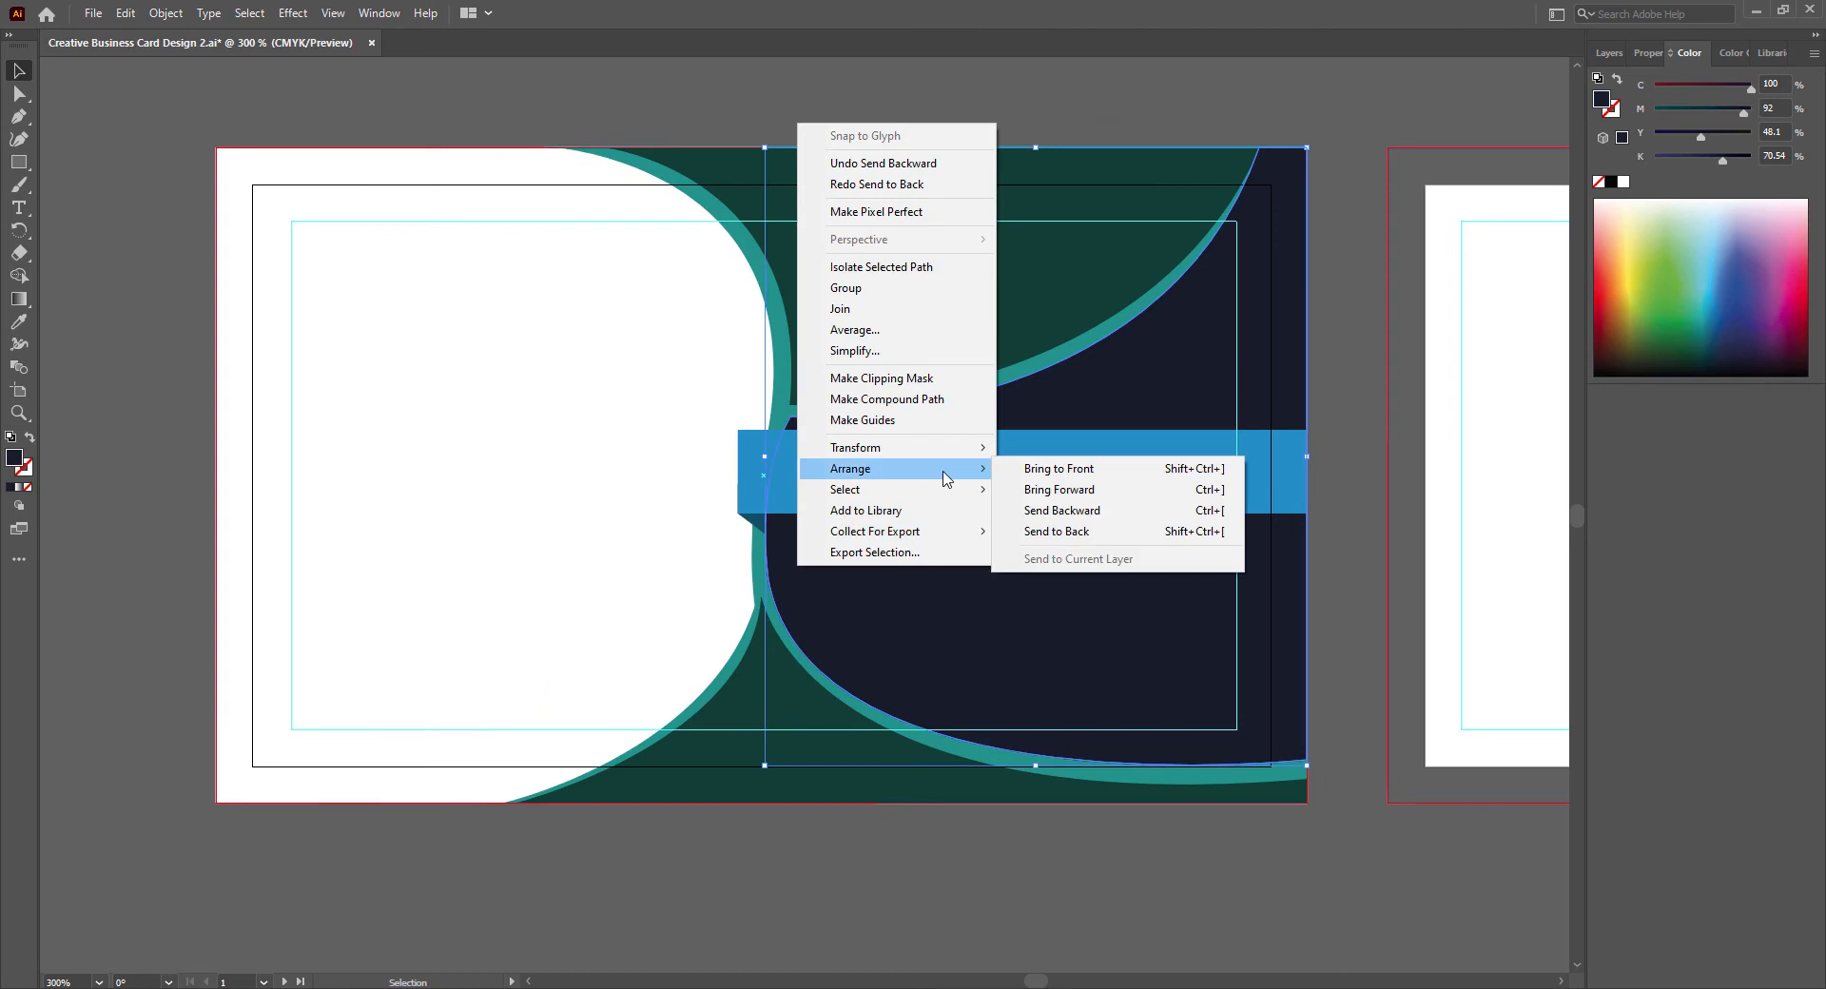
pyautogui.click(1029, 471)
pyautogui.rightClick(755, 554)
pyautogui.click(1010, 480)
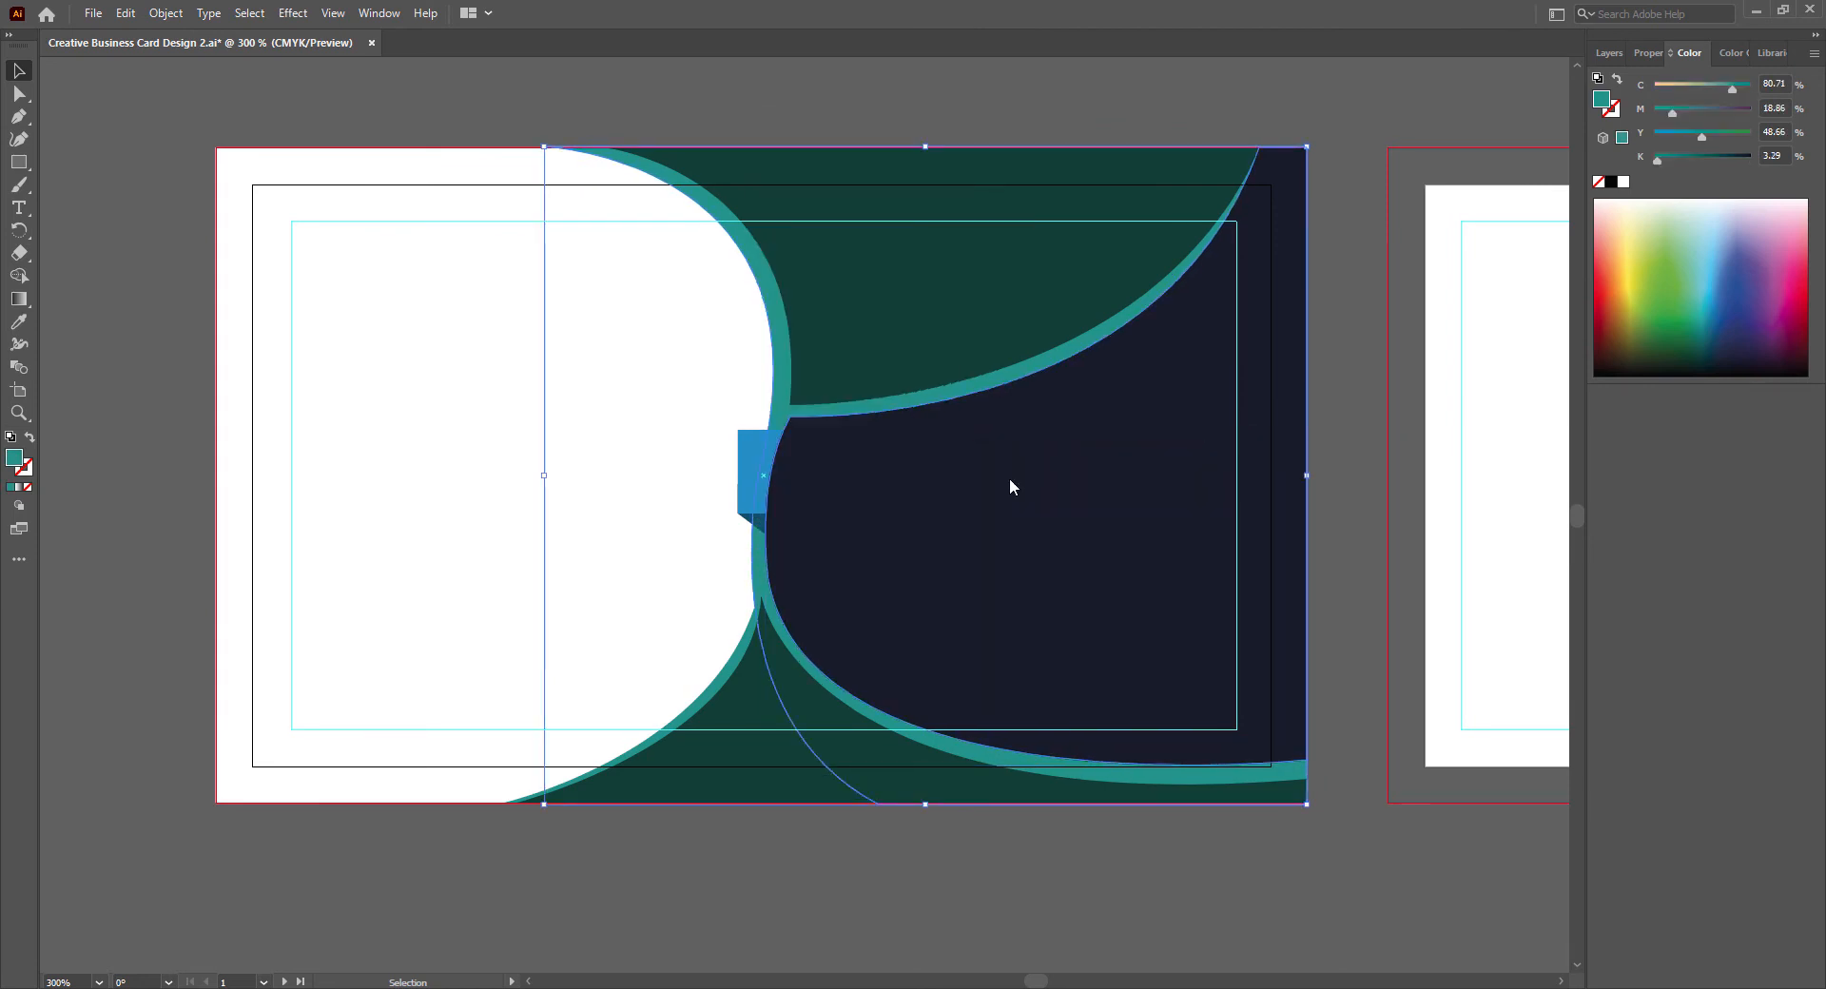
# - Send the fold shape backward, then bring the blue band to the front and deselect it
pyautogui.rightClick(748, 520)
pyautogui.moveTo(903, 864)
pyautogui.click(1000, 906)
pyautogui.click(916, 854)
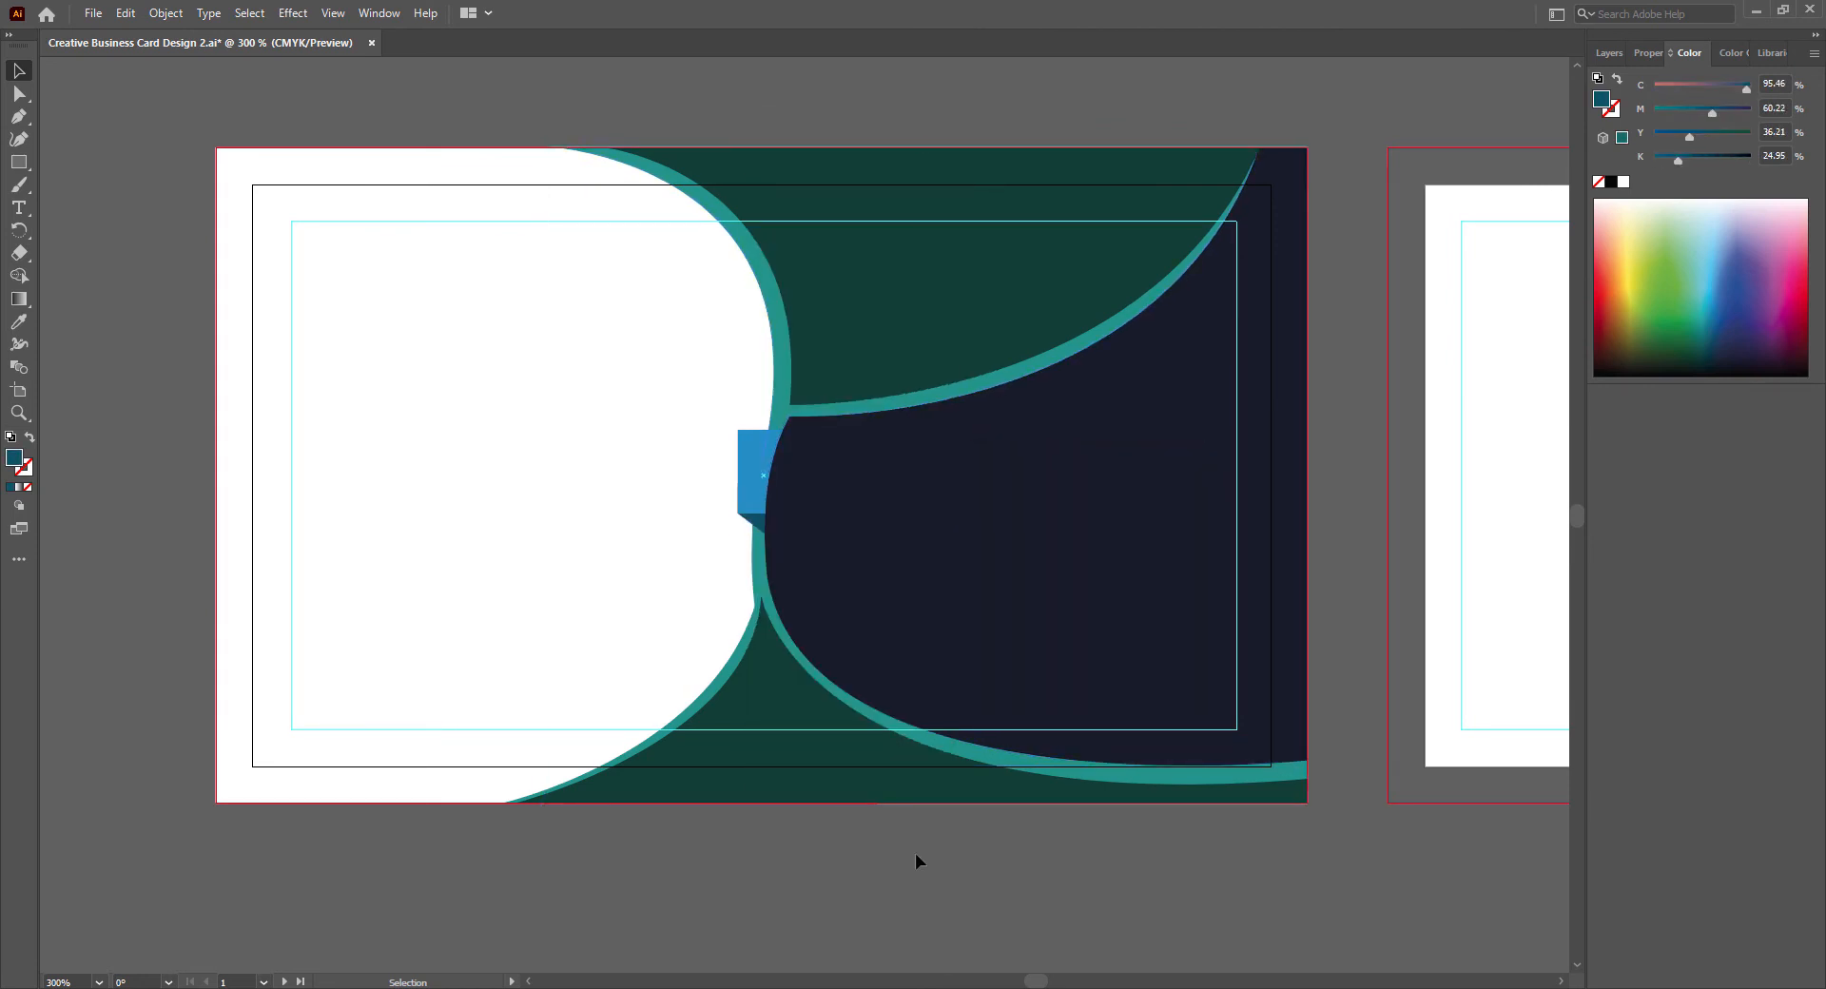
pyautogui.rightClick(755, 454)
pyautogui.moveTo(856, 802)
pyautogui.click(1036, 800)
pyautogui.click(1067, 819)
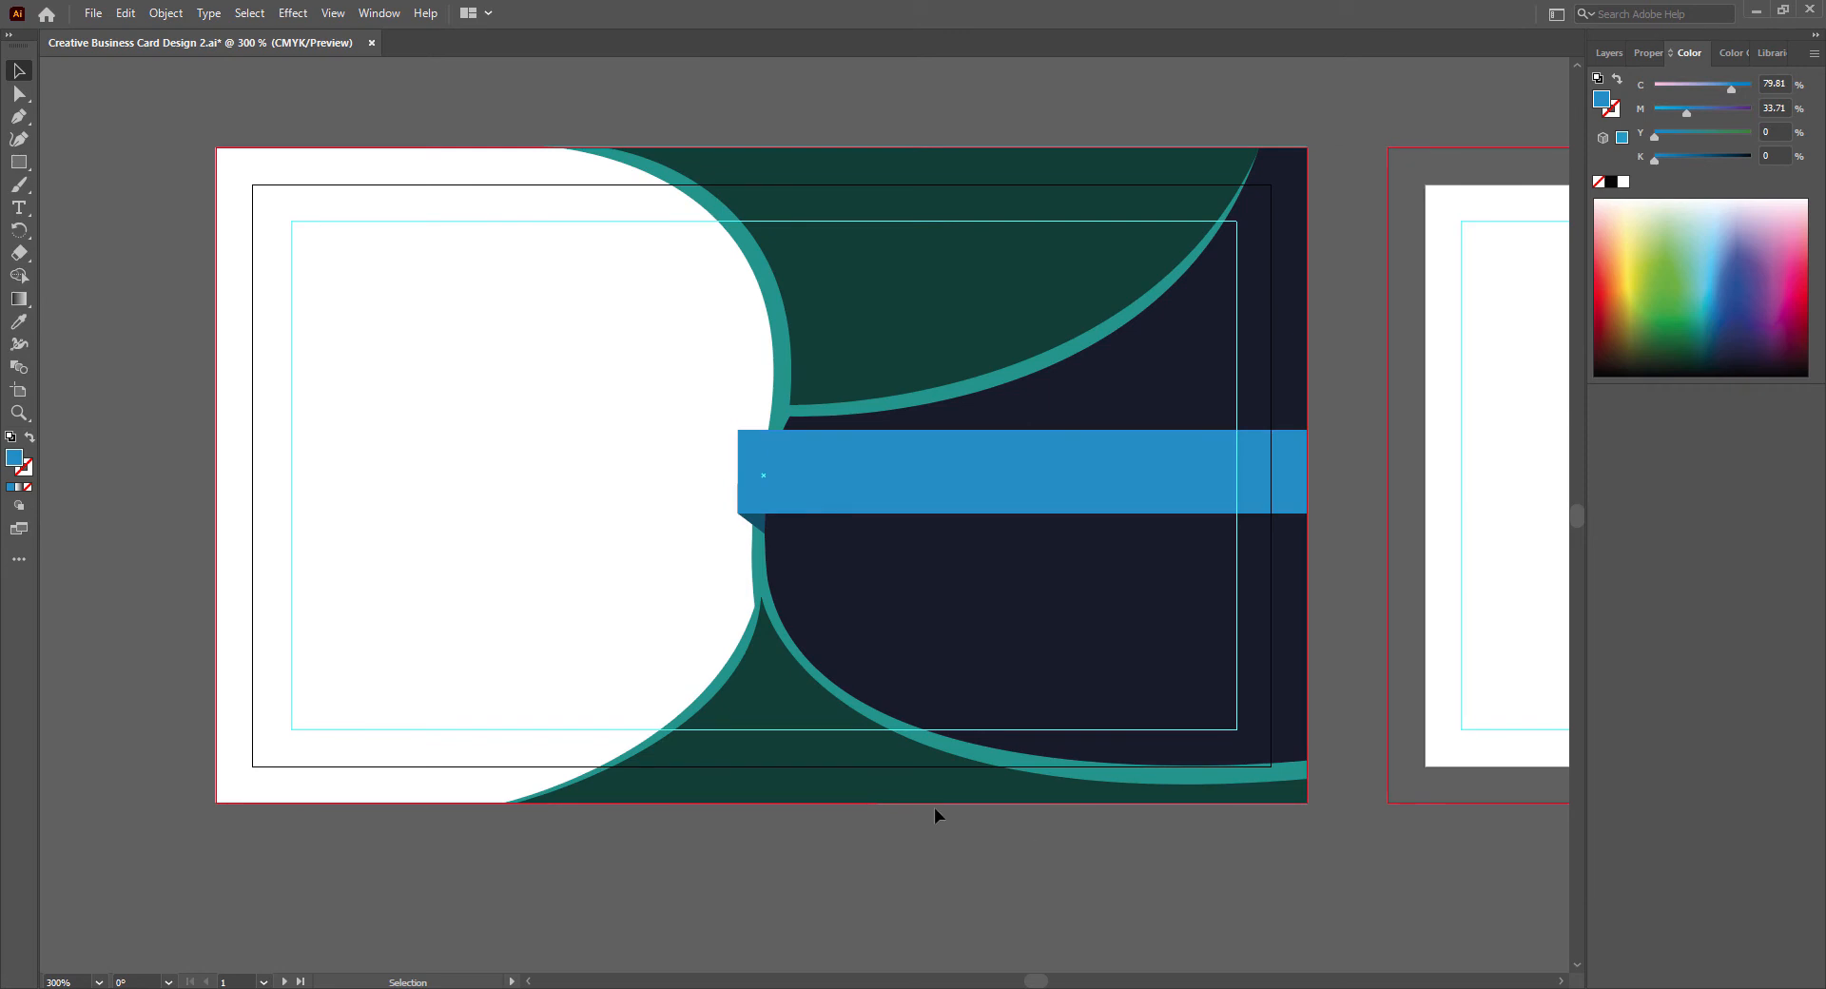
# - Bring the large teal shape to the front, shift it aside to bring the navy shape above it, and move it back
pyautogui.click(761, 575)
pyautogui.rightClick(761, 574)
pyautogui.moveTo(903, 470)
pyautogui.click(1000, 470)
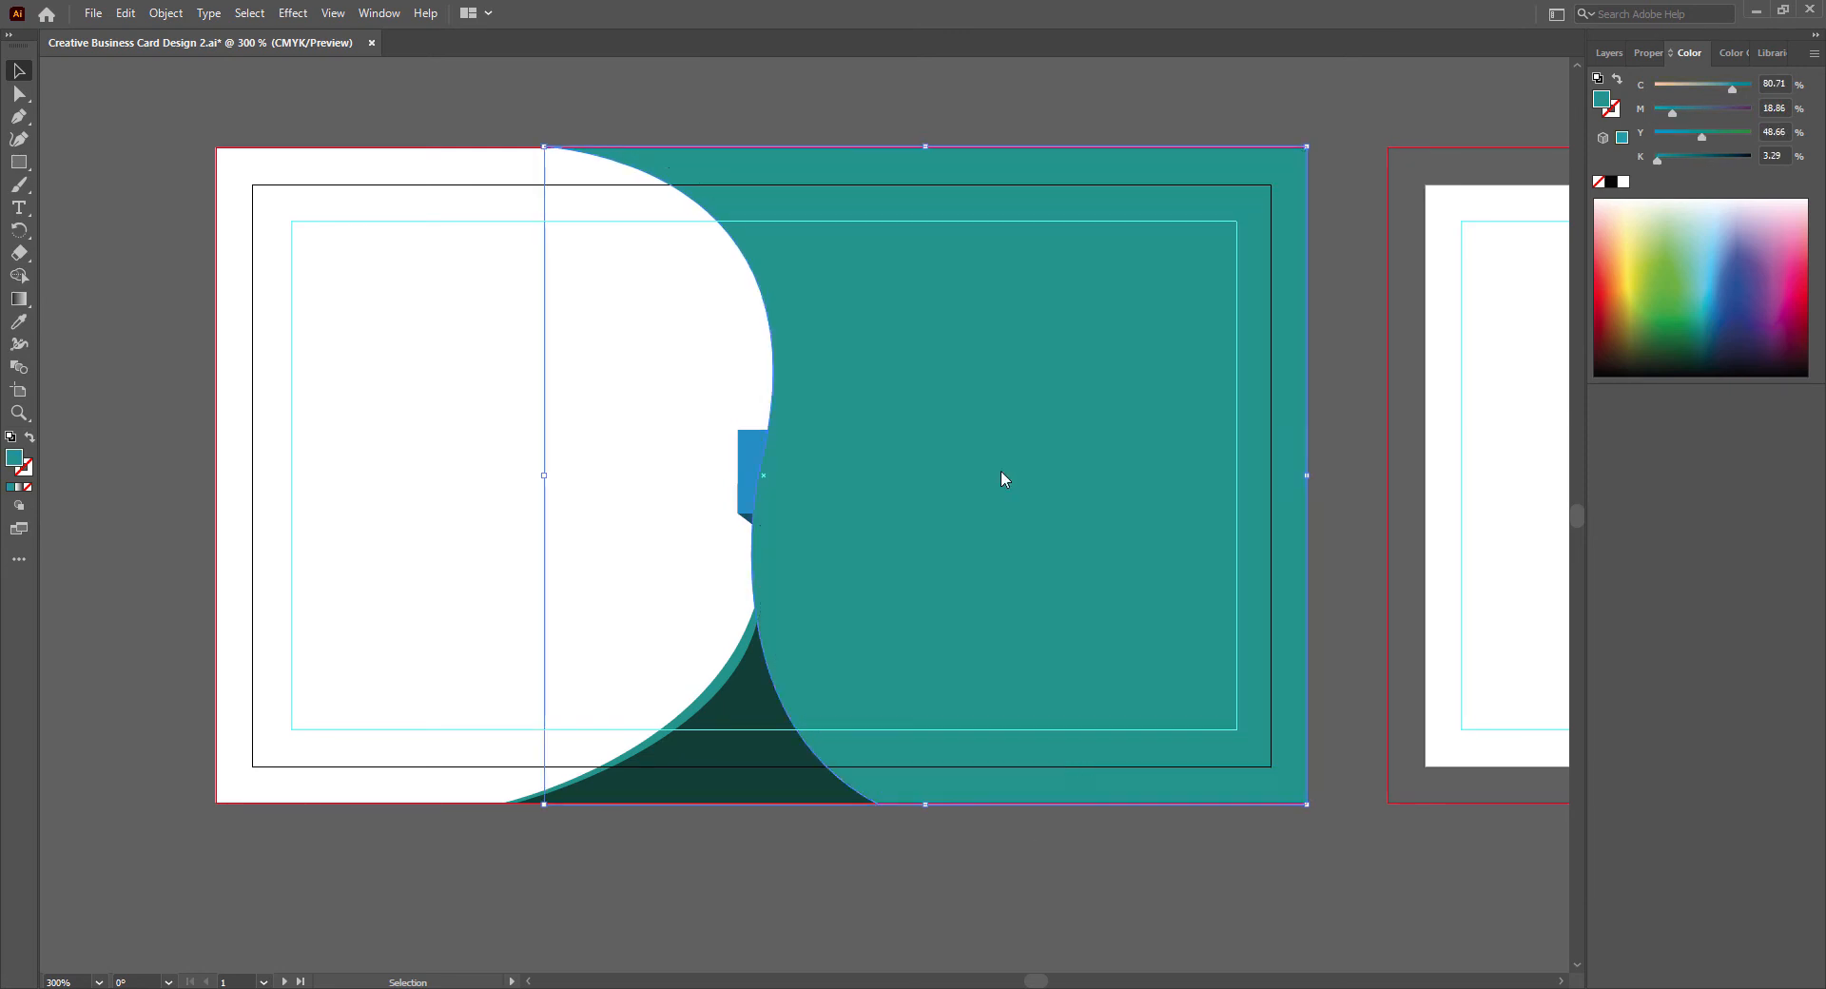
pyautogui.press('Left')
pyautogui.press('Left')
pyautogui.press('Left')
pyautogui.press('Left')
pyautogui.rightClick(1299, 661)
pyautogui.click(1539, 558)
pyautogui.click(1275, 785)
pyautogui.press('Right')
pyautogui.press('Right')
pyautogui.press('Right')
pyautogui.press('Right')
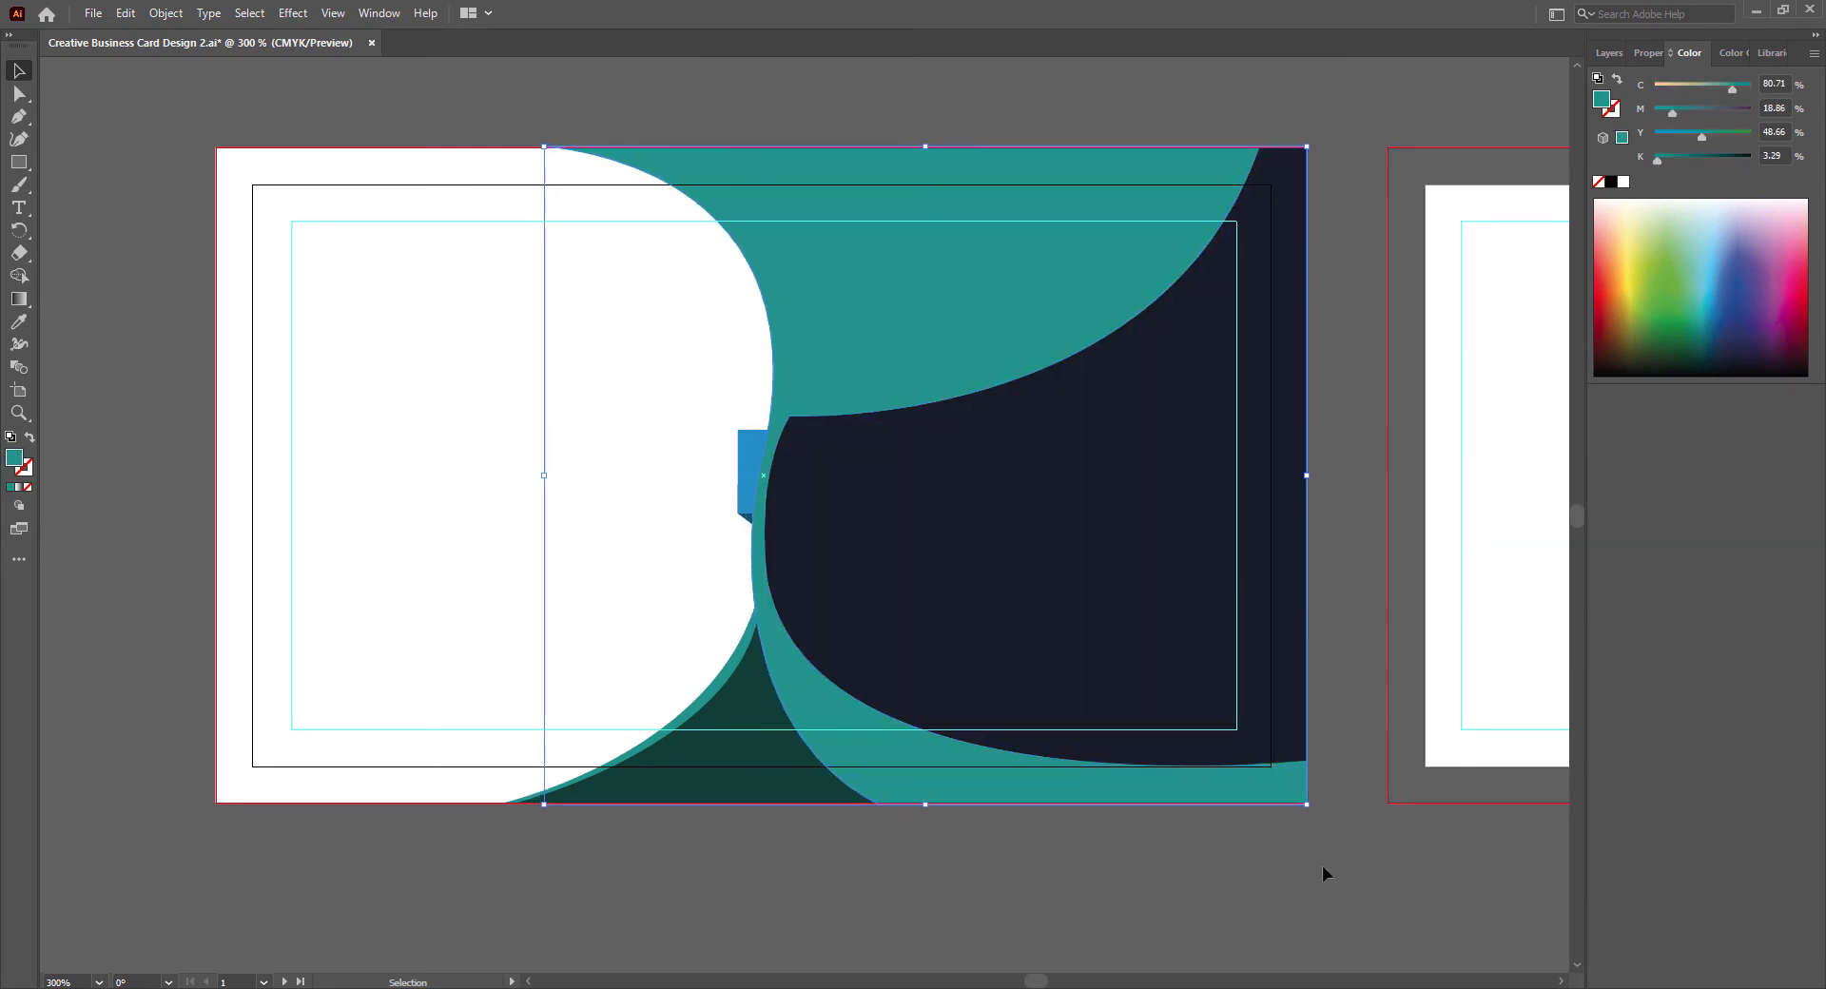
# - Bring the blue band and the bottom dark green shape to the front, above the large teal shape
pyautogui.rightClick(747, 471)
pyautogui.moveTo(799, 802)
pyautogui.click(998, 807)
pyautogui.rightClick(758, 787)
pyautogui.moveTo(876, 692)
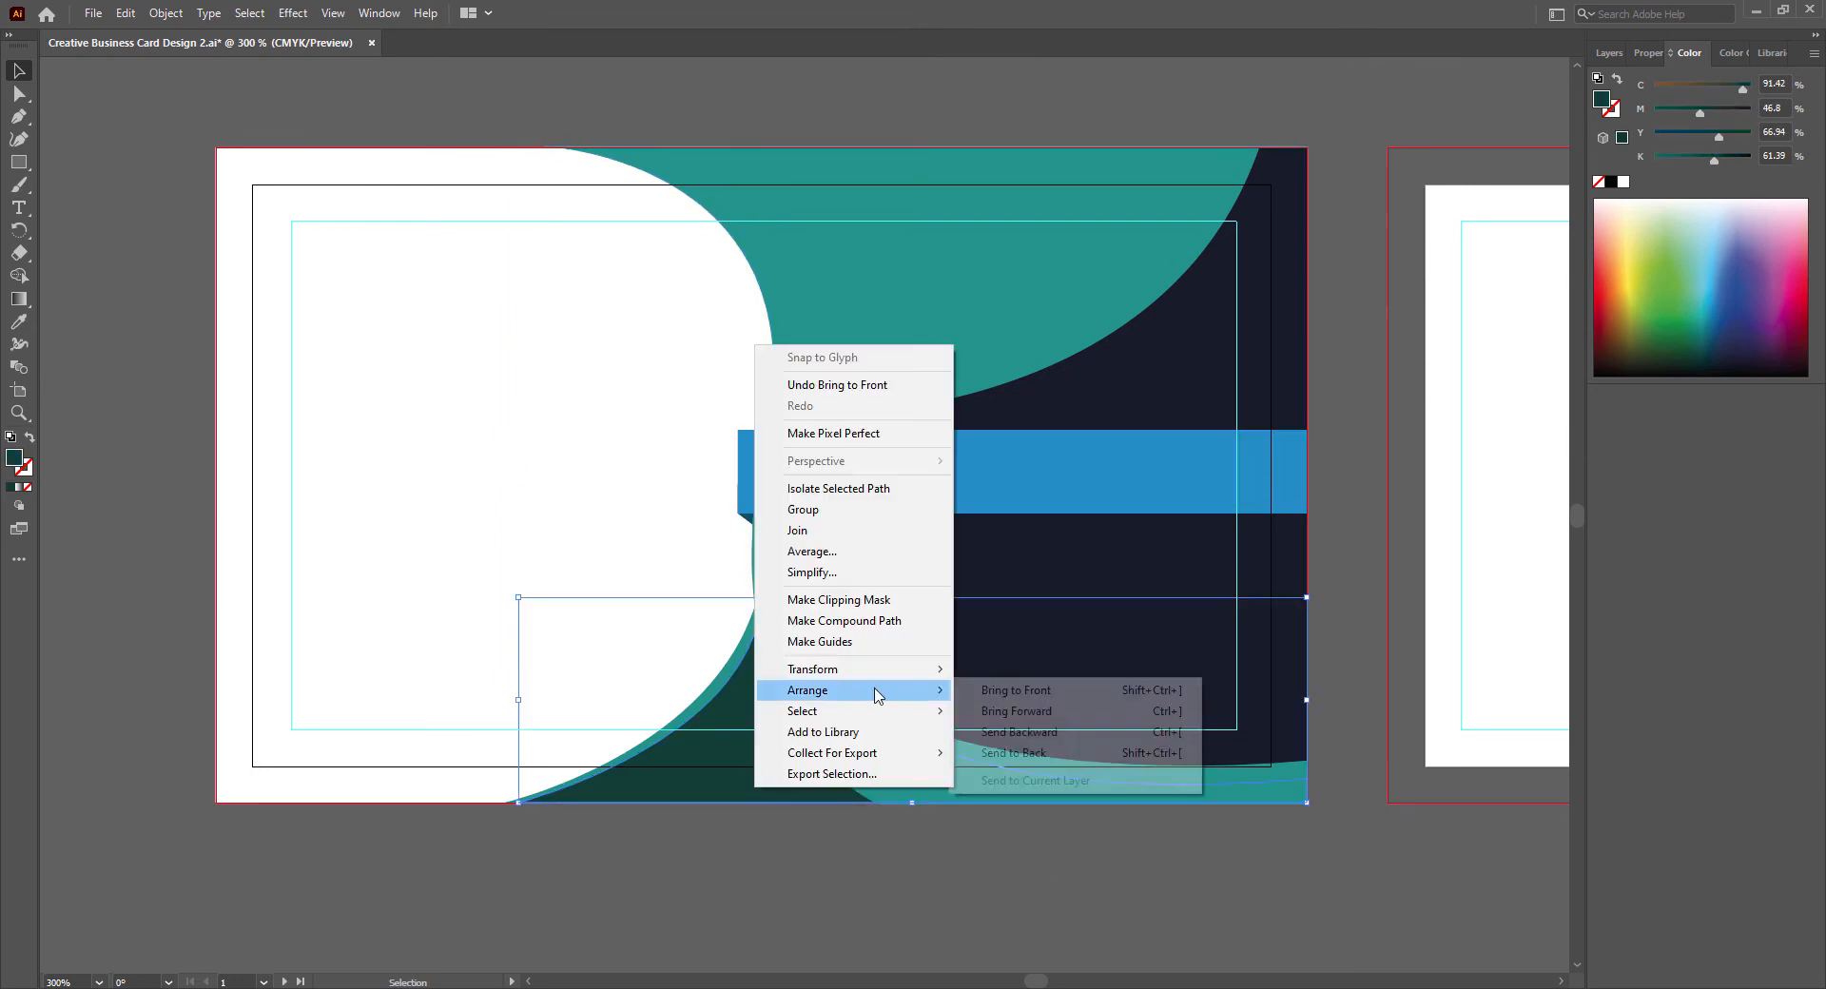
pyautogui.click(1008, 692)
# - Bring the upper dark green shape to the front by temporarily shifting the large teal shape aside, and save the document
pyautogui.click(816, 274)
pyautogui.press('Right')
pyautogui.press('Right')
pyautogui.press('Right')
pyautogui.press('Right')
pyautogui.press('Right')
pyautogui.press('Right')
pyautogui.press('Right')
pyautogui.press('Right')
pyautogui.press('Right')
pyautogui.rightClick(801, 331)
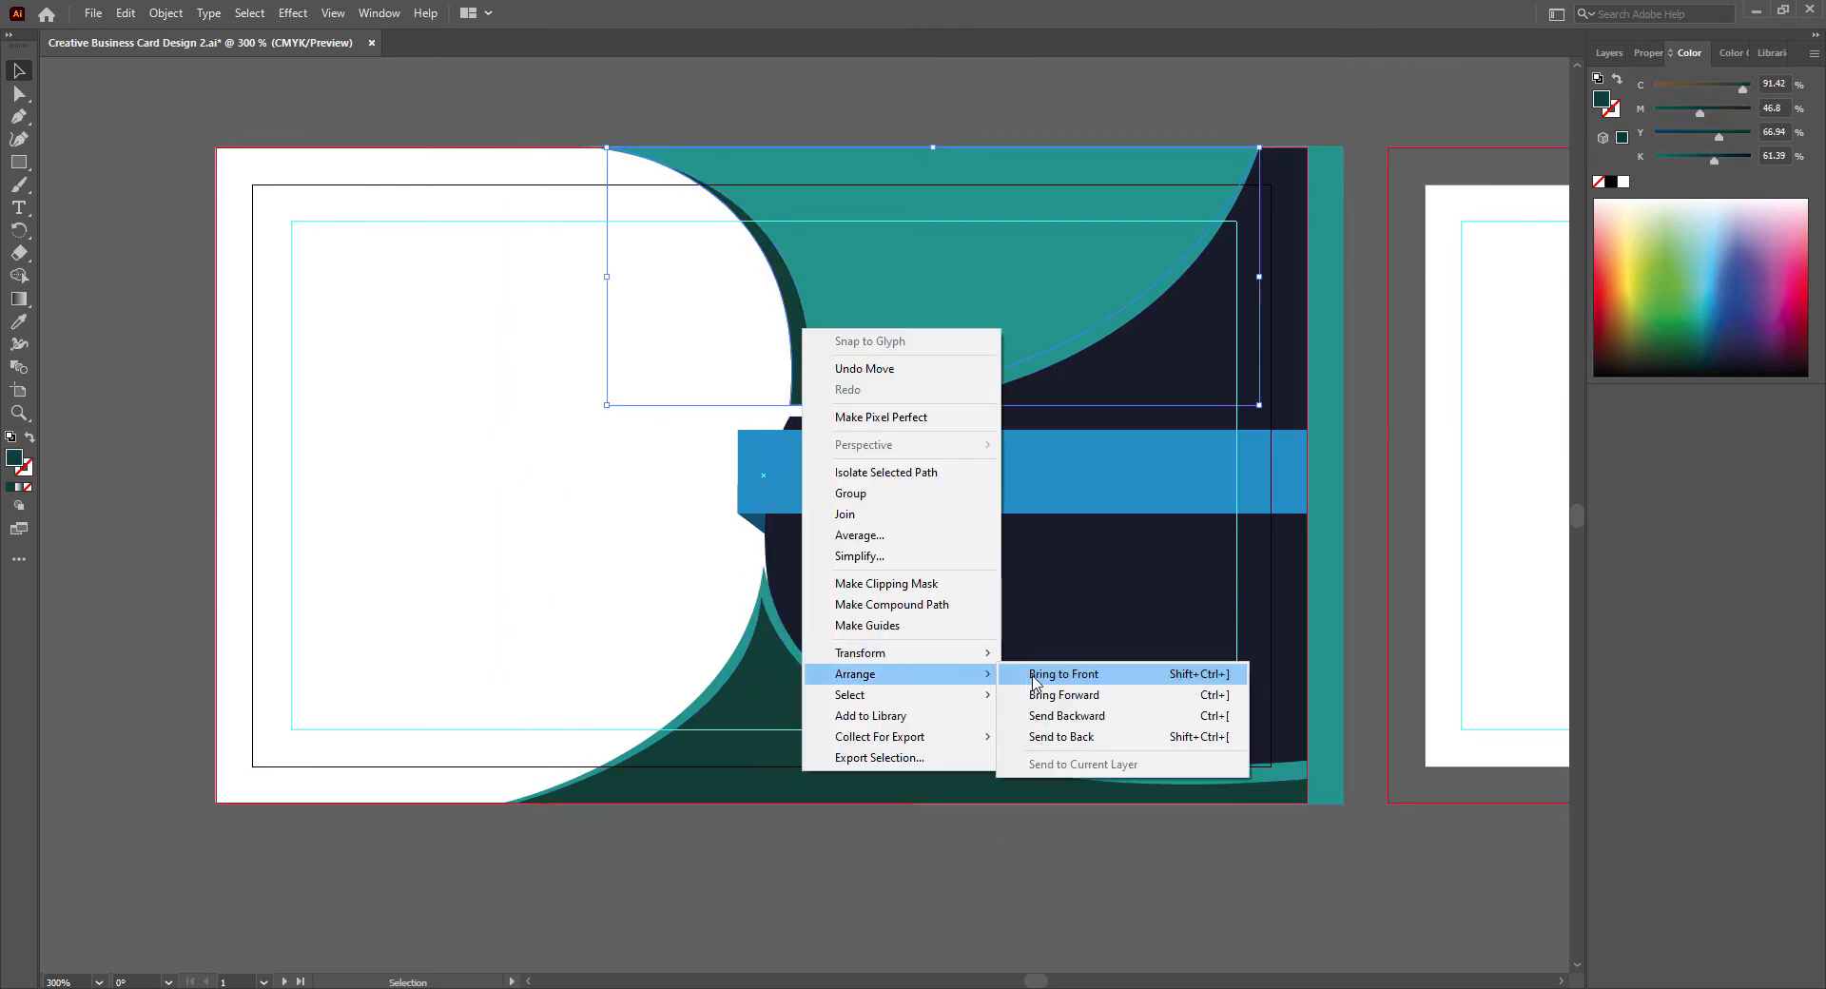
pyautogui.click(1033, 677)
pyautogui.click(1326, 709)
pyautogui.press('Left')
pyautogui.press('Left')
pyautogui.press('Left')
pyautogui.press('Left')
pyautogui.press('Left')
pyautogui.press('Left')
pyautogui.press('Left')
pyautogui.press('Left')
pyautogui.press('Left')
pyautogui.click(1010, 896)
pyautogui.hotkey('ctrl', 's')
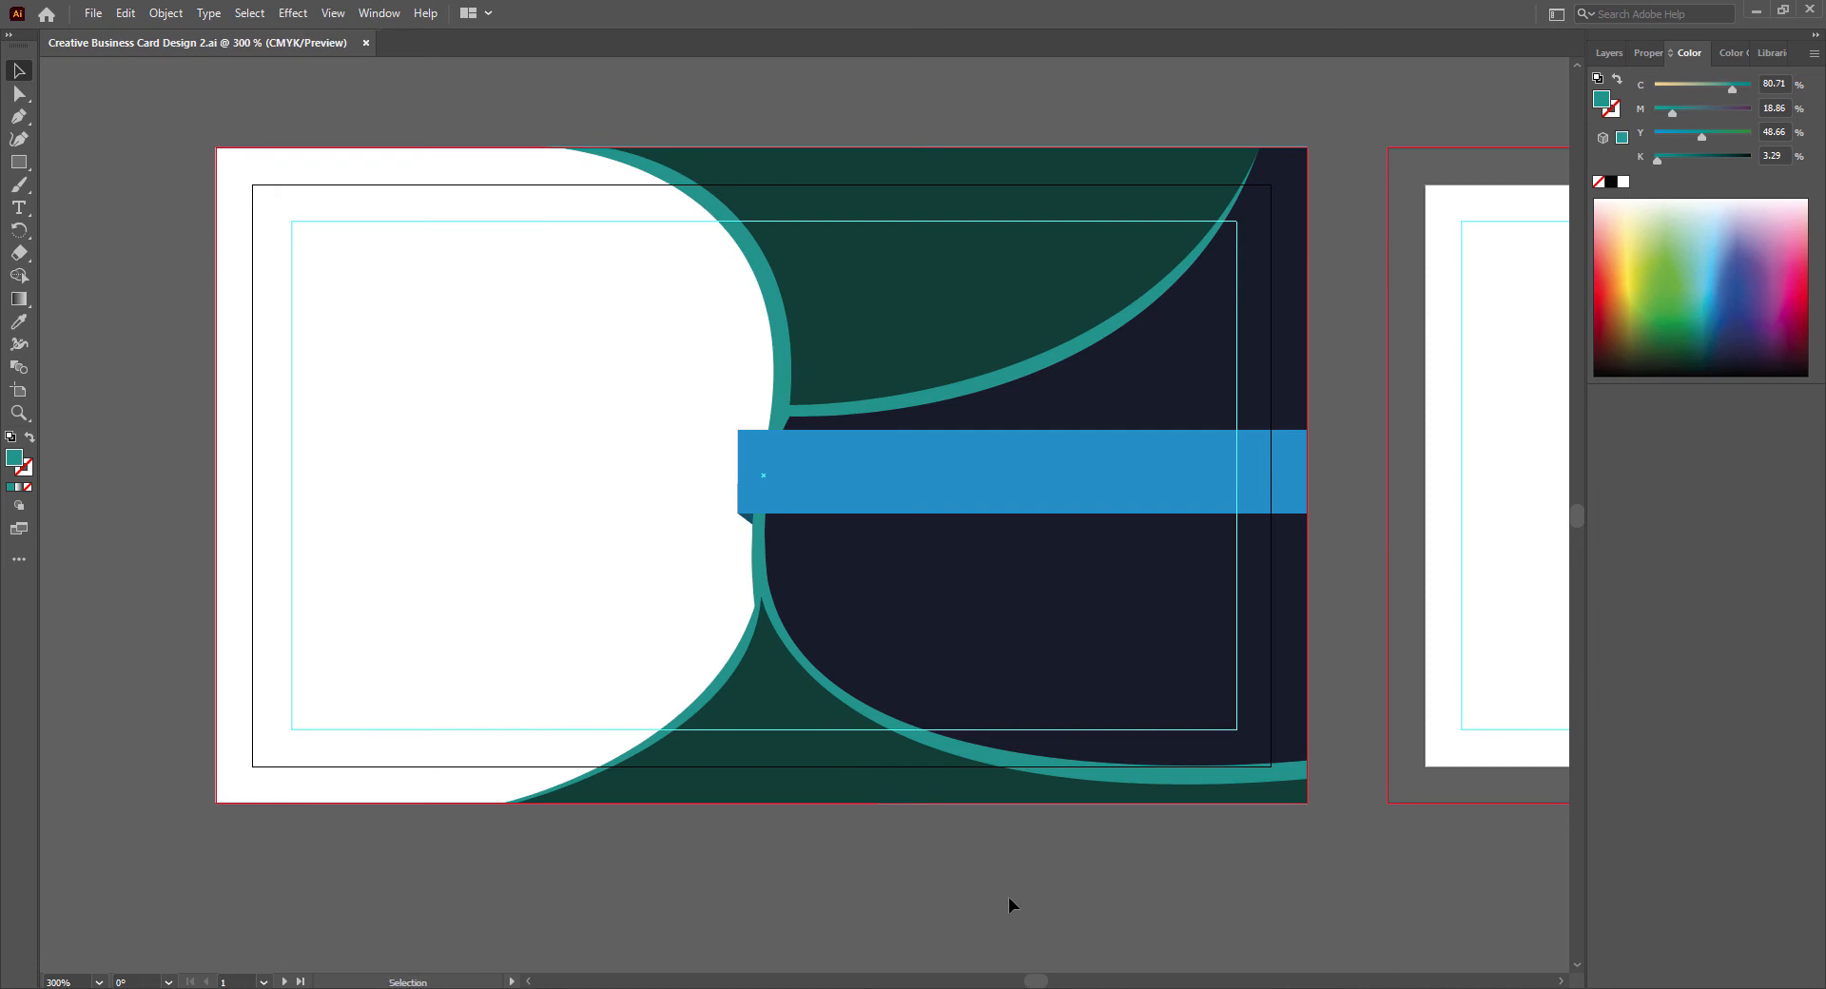
# - Try to reshape the bottom teal shape by pulling the curve at its upper tip, and undo the change
pyautogui.press('a')
pyautogui.moveTo(1310, 807); pyautogui.dragTo(513, 593)
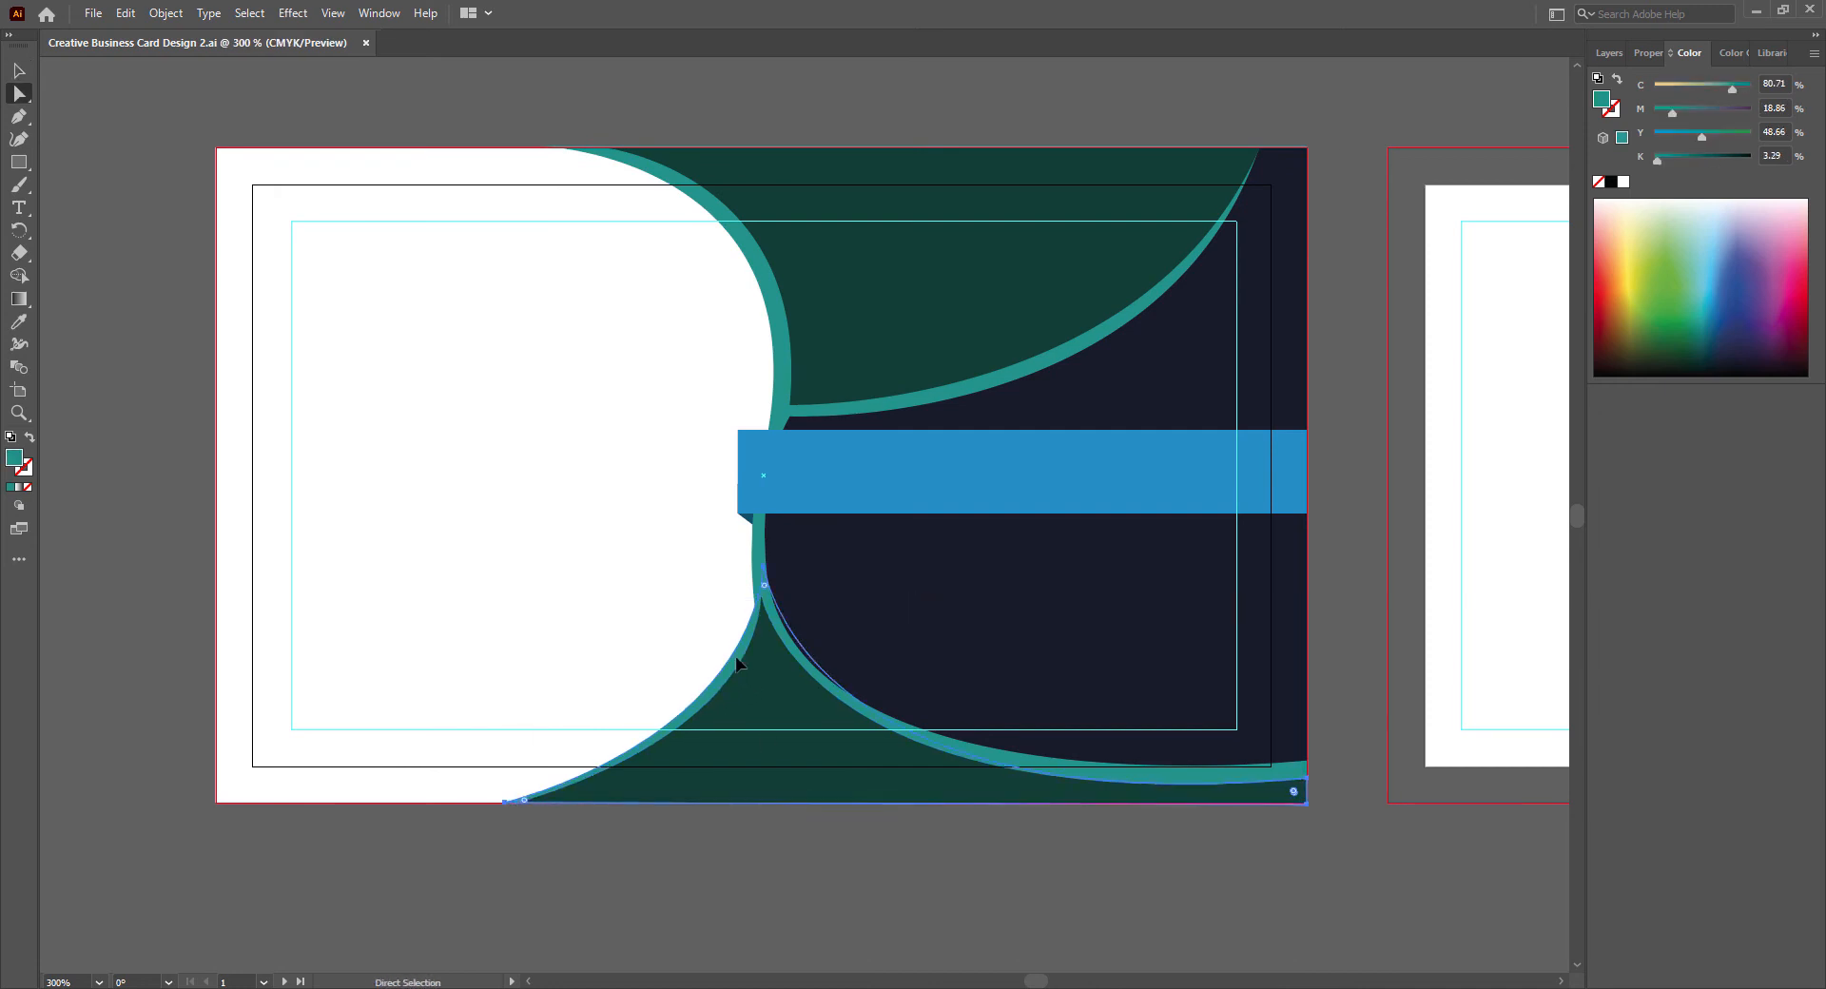
pyautogui.moveTo(765, 571); pyautogui.dragTo(764, 739)
pyautogui.press('v')
pyautogui.click(835, 893)
pyautogui.hotkey('ctrl', 'z')
# - Adjust the bottom teal shape's upper tip slightly toward the white area to smooth the teal border, and deselect it
pyautogui.press('a')
pyautogui.press('v')
pyautogui.click(738, 863)
pyautogui.press('a')
pyautogui.moveTo(754, 568); pyautogui.dragTo(751, 568)
pyautogui.click(764, 869)
pyautogui.press('v')
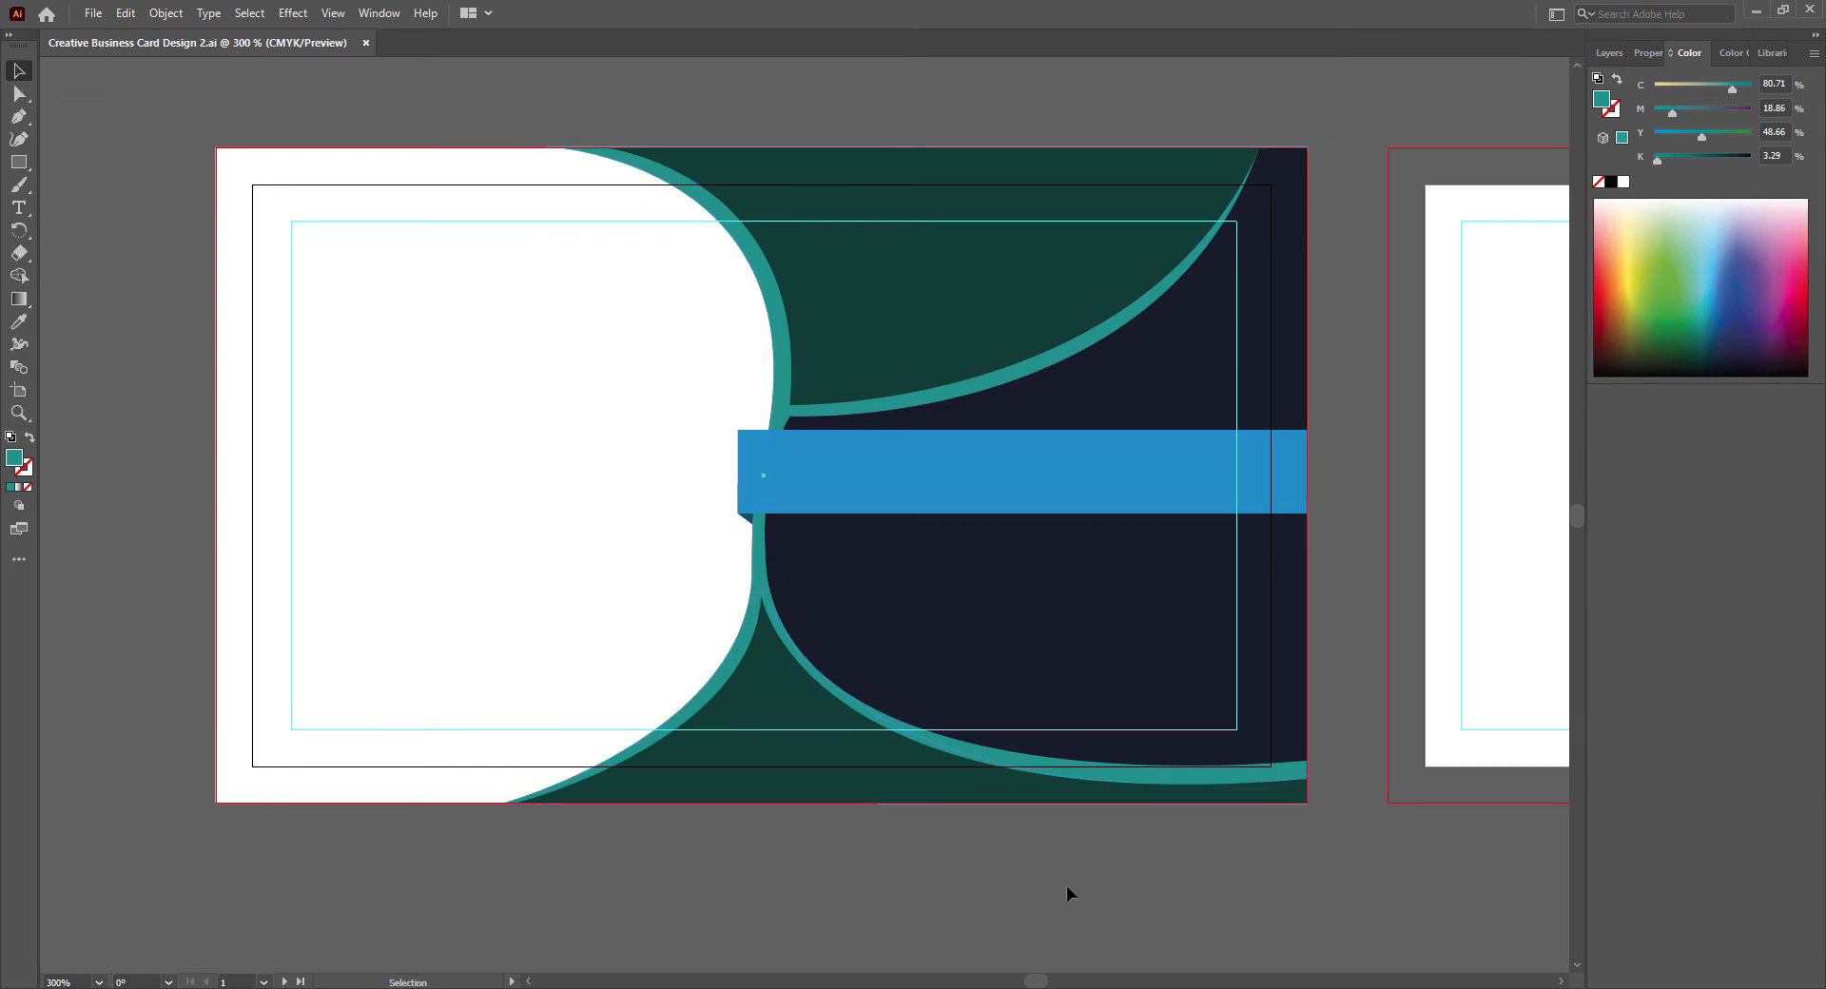
# - Try nudging the bottom teal shape sideways, return it to its place, and deselect it
pyautogui.click(1089, 775)
pyautogui.press('Right')
pyautogui.press('Left')
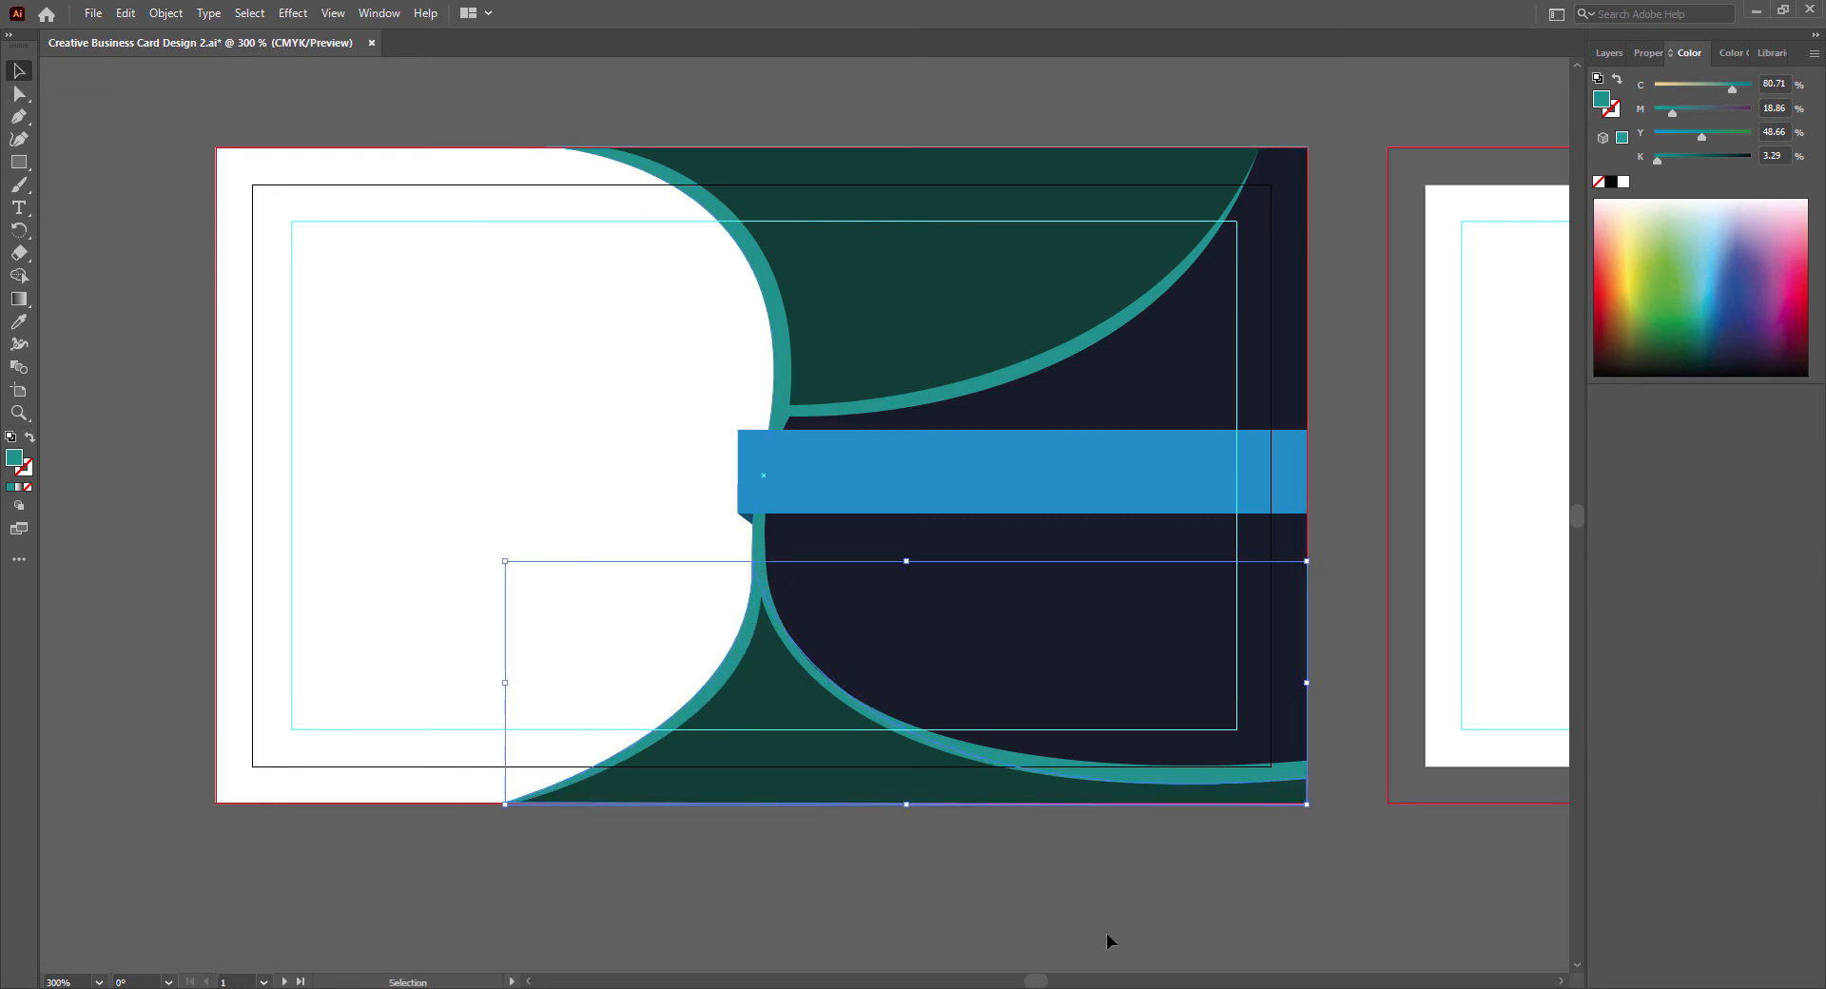
pyautogui.click(1105, 933)
# - Change the blue band's fill to a deeper, darker blue
pyautogui.click(974, 497)
pyautogui.doubleClick(14, 459)
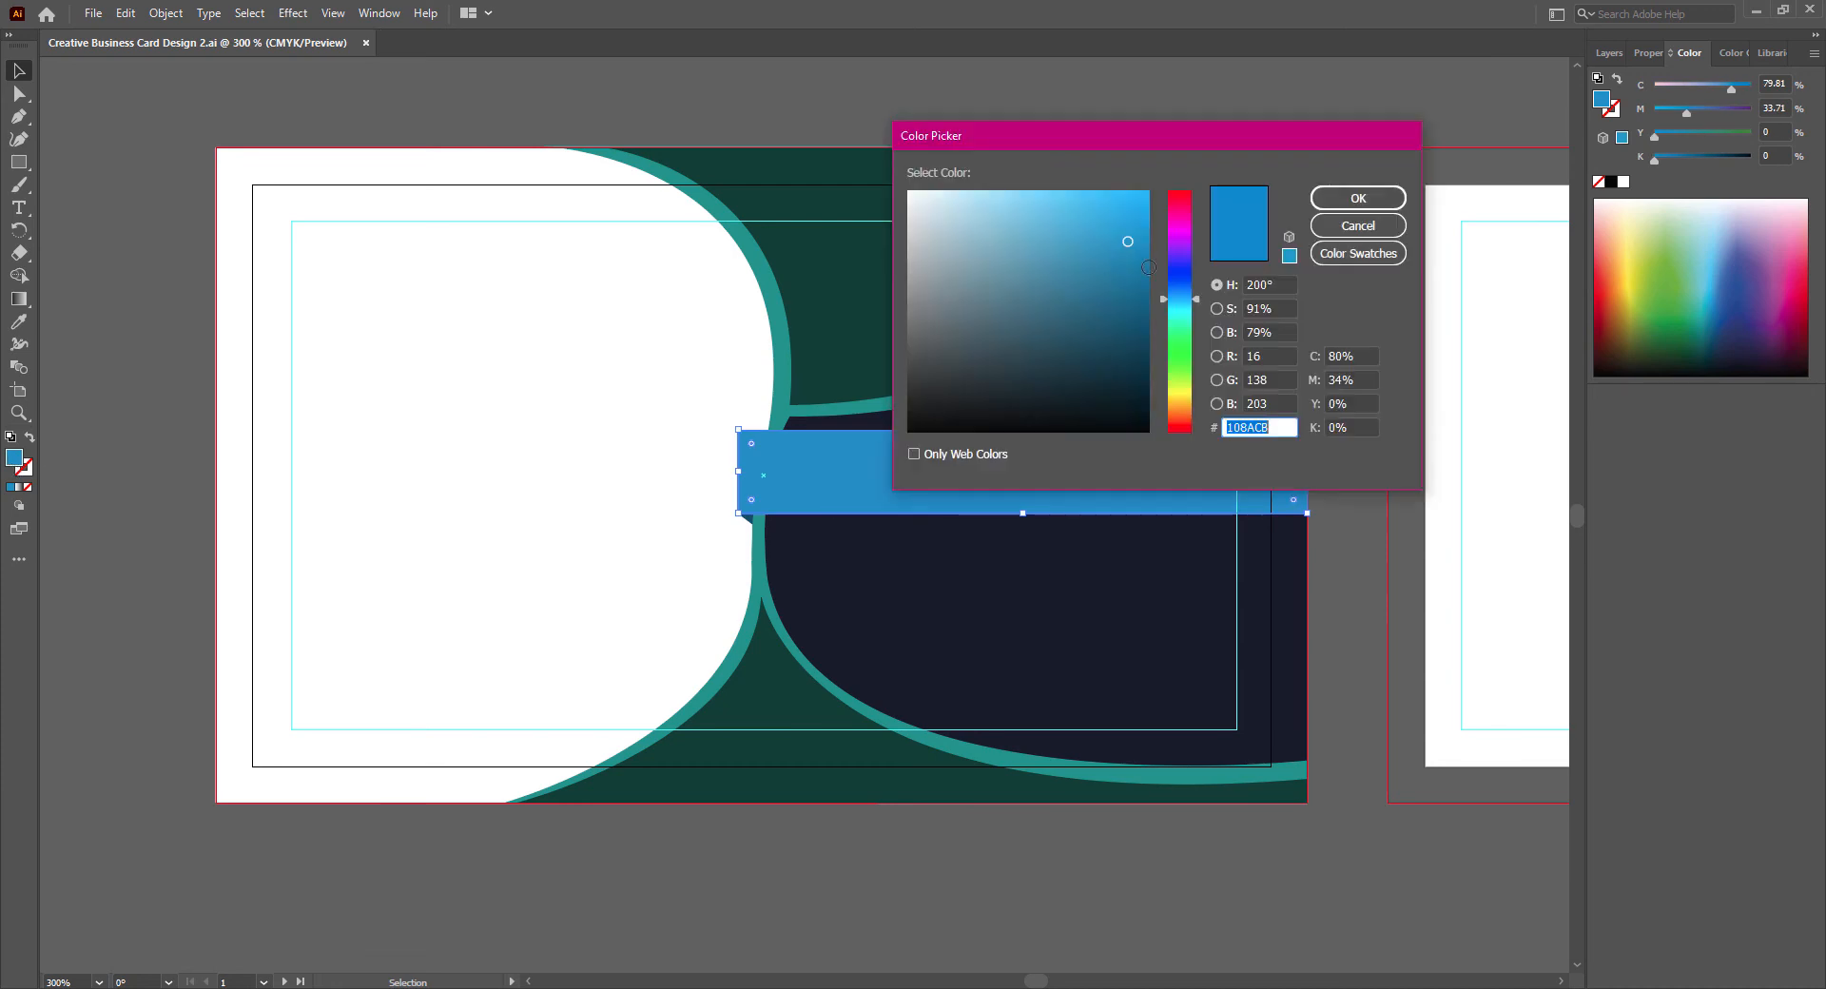
pyautogui.click(1147, 278)
pyautogui.click(1357, 197)
# - Darken the fold shape's fill to C 96.73, M 61.77, Y 44.13, K 40.62 and deselect it
pyautogui.click(745, 517)
pyautogui.doubleClick(14, 459)
pyautogui.click(1148, 345)
pyautogui.click(1357, 197)
pyautogui.click(986, 910)
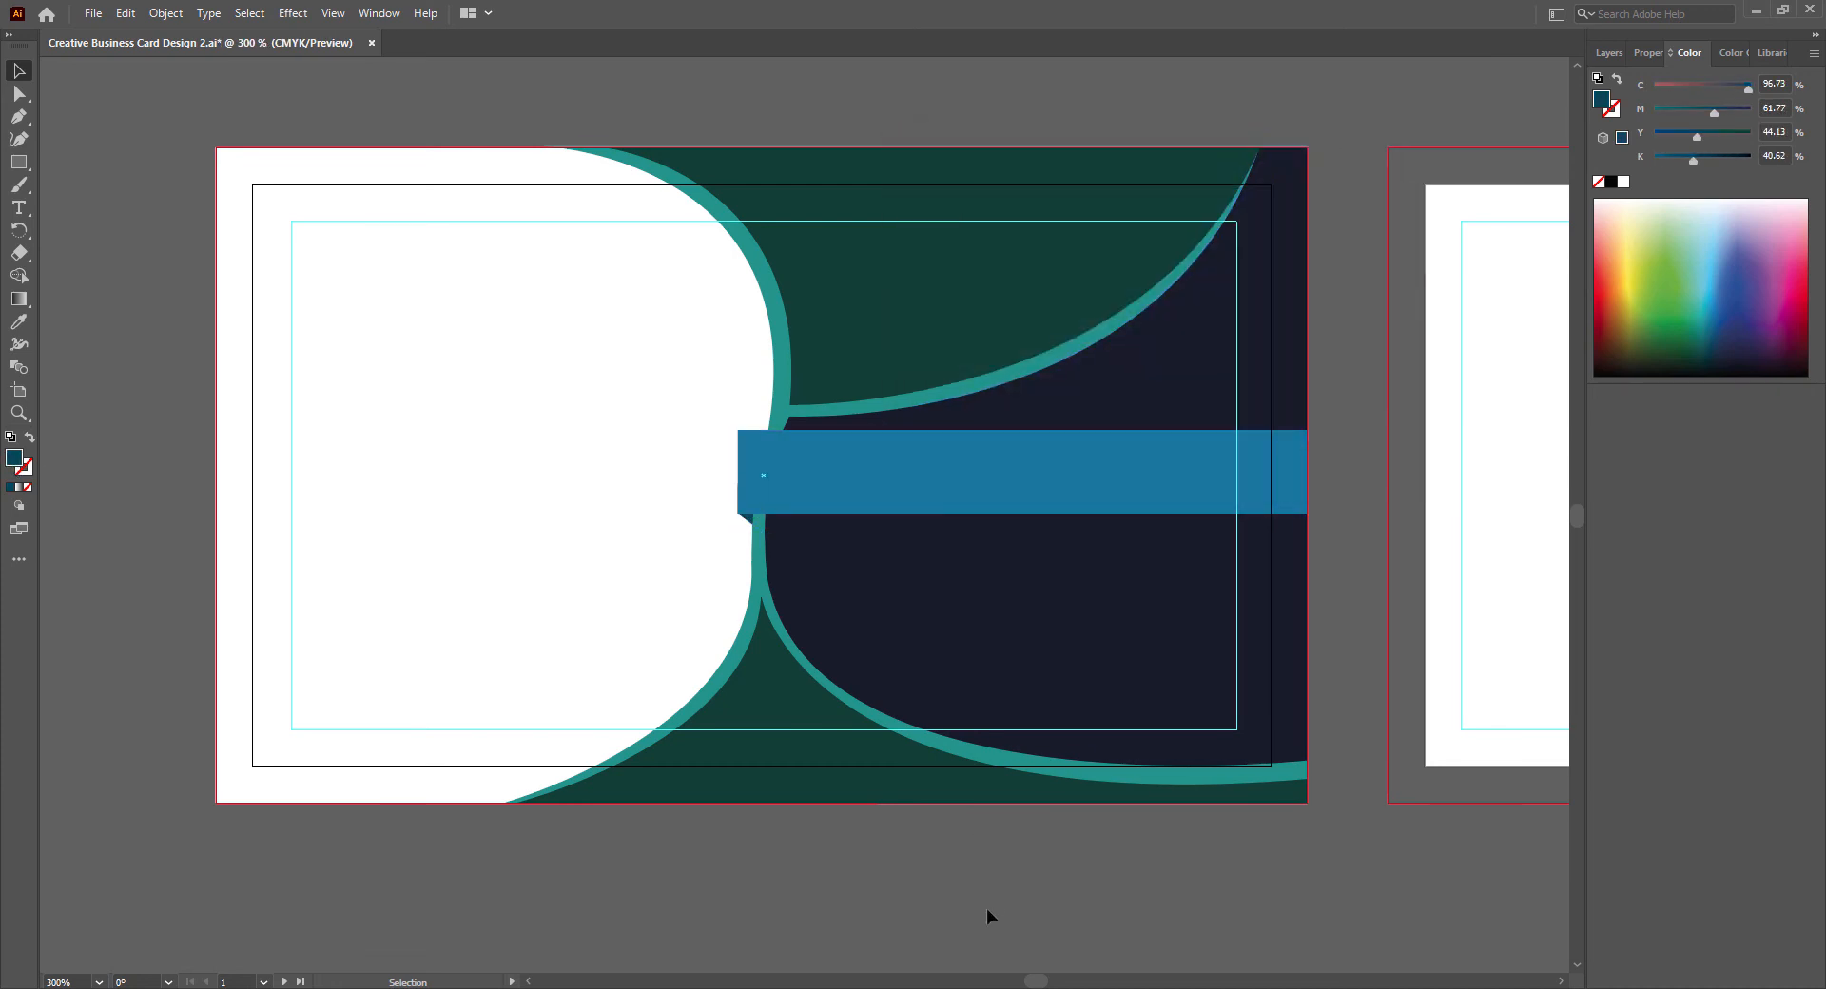
# - Add a text line on the blue band with the cardholder's full name in capitals
pyautogui.click(19, 208)
pyautogui.click(808, 458)
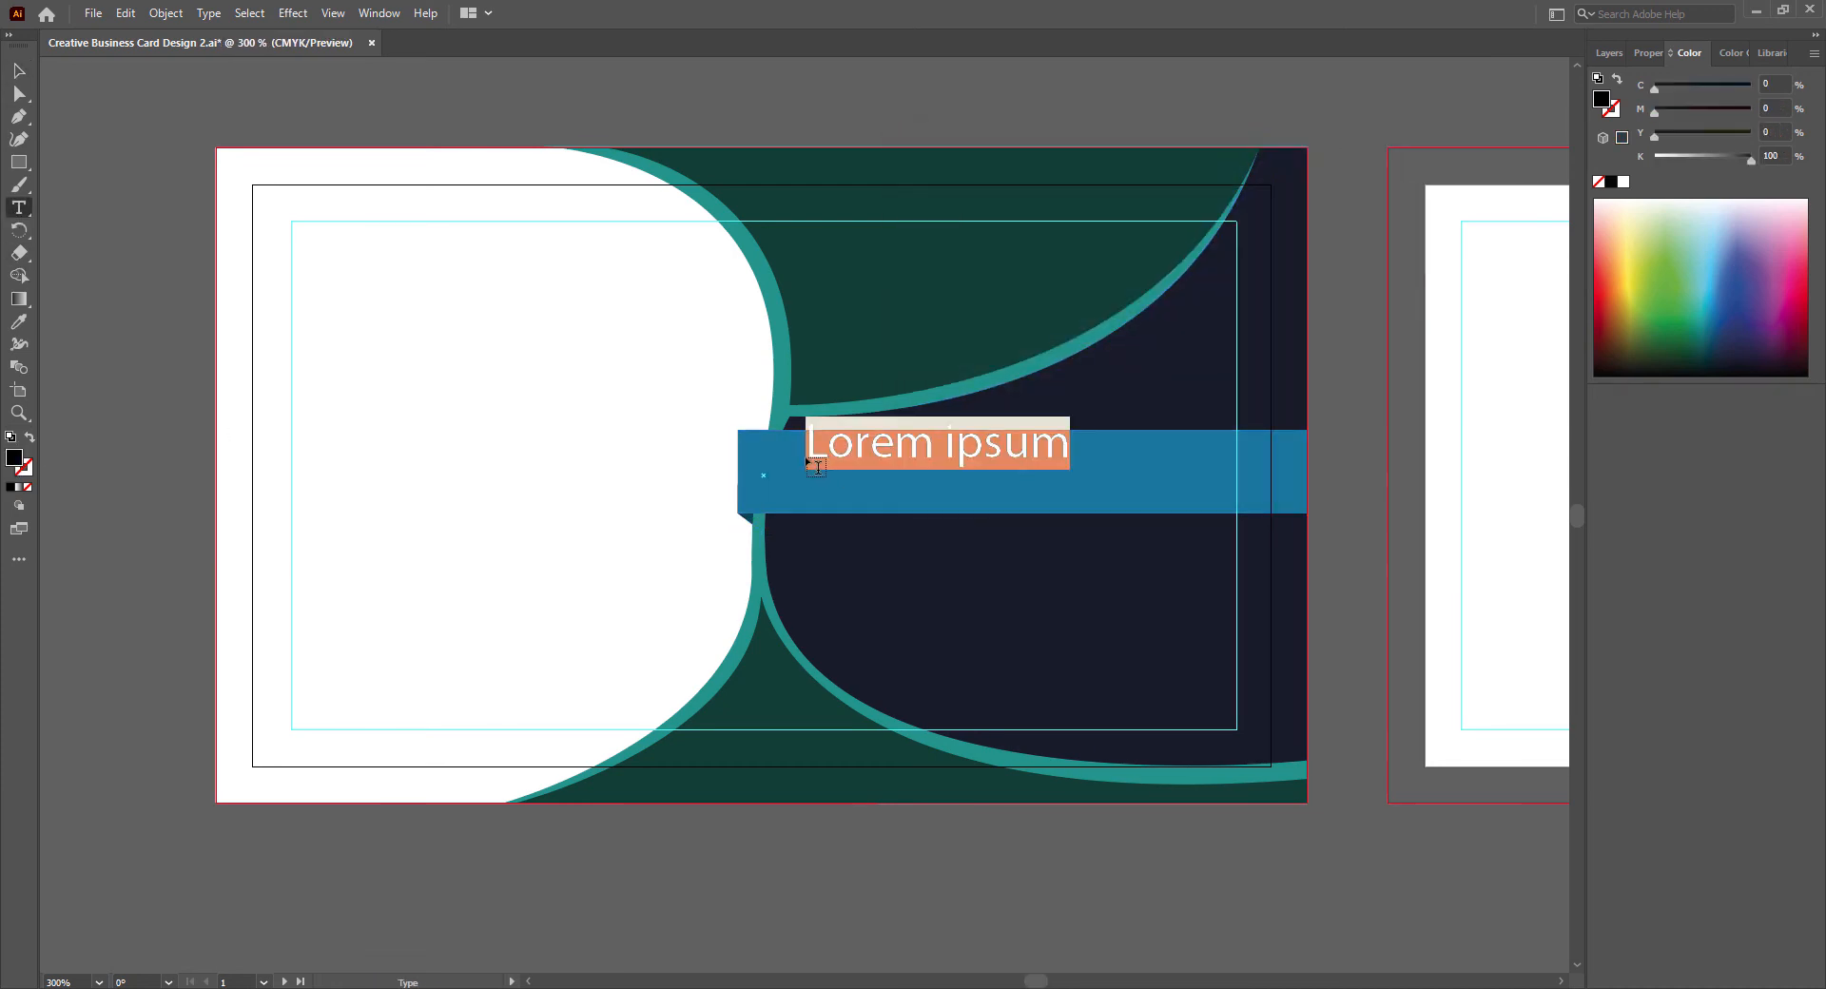
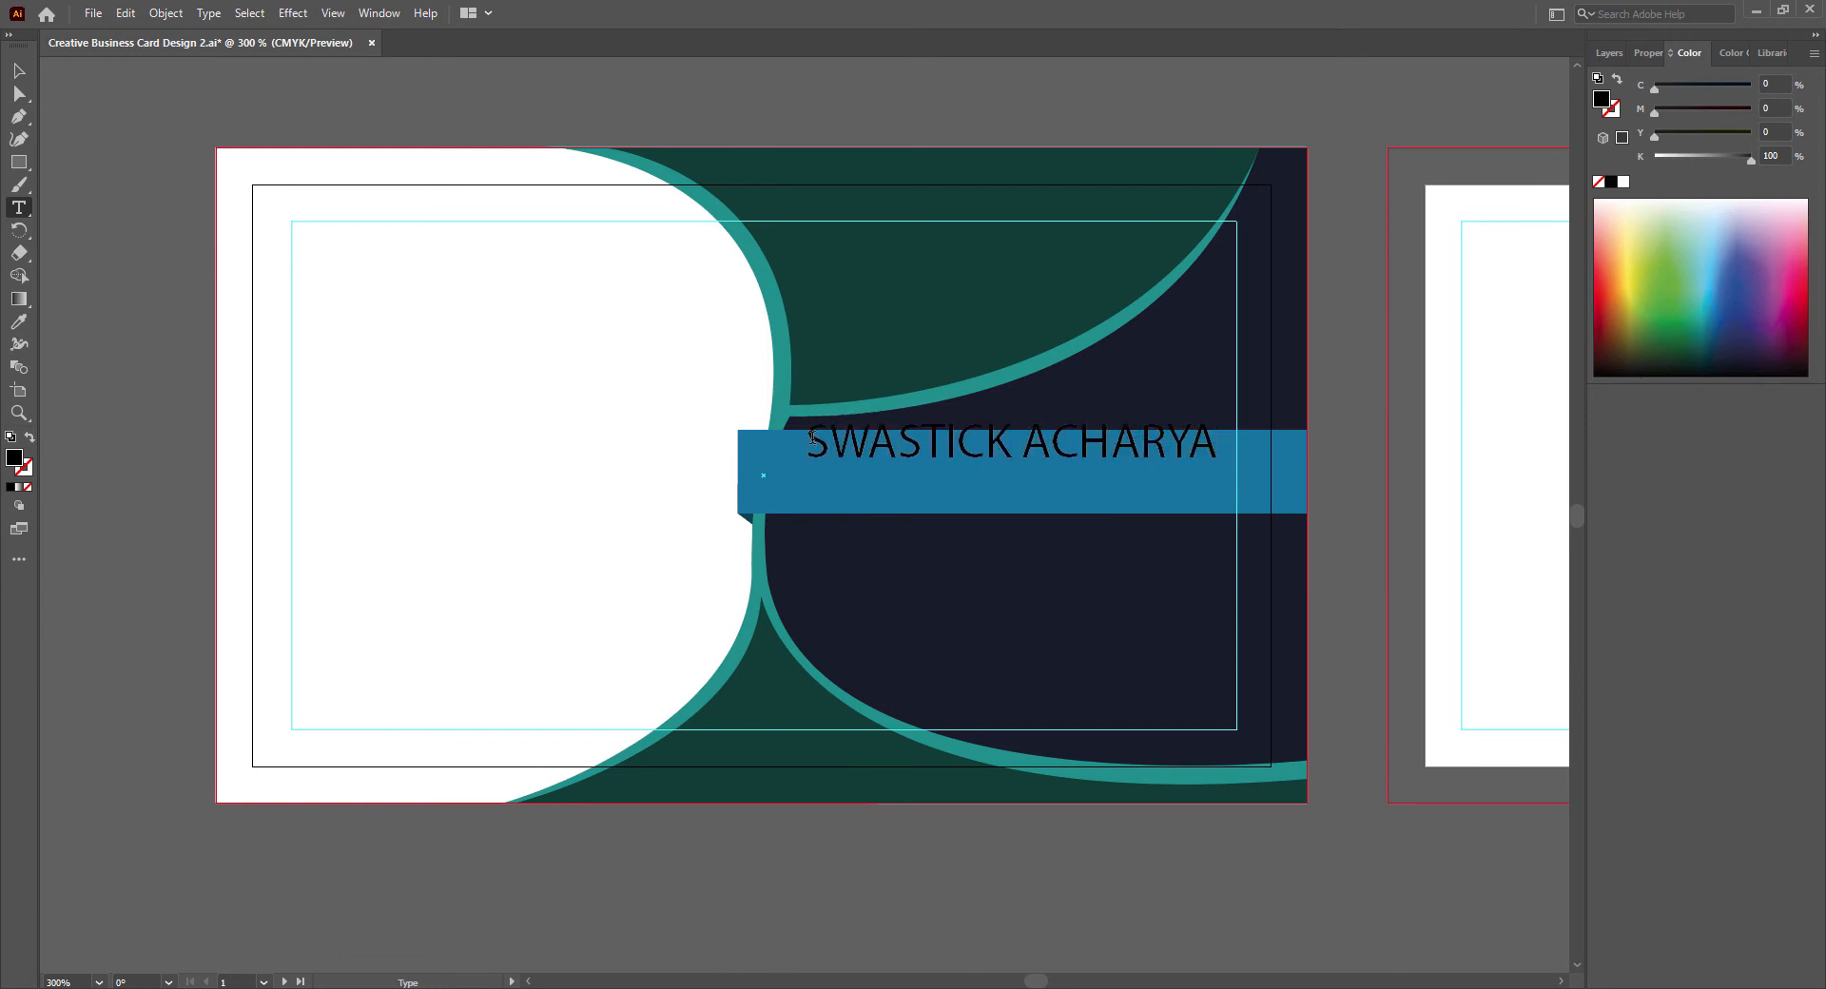
# - Set the cardholder's name in the News706 BT Bold font at 9 pt
pyautogui.moveTo(808, 442); pyautogui.dragTo(1207, 442)
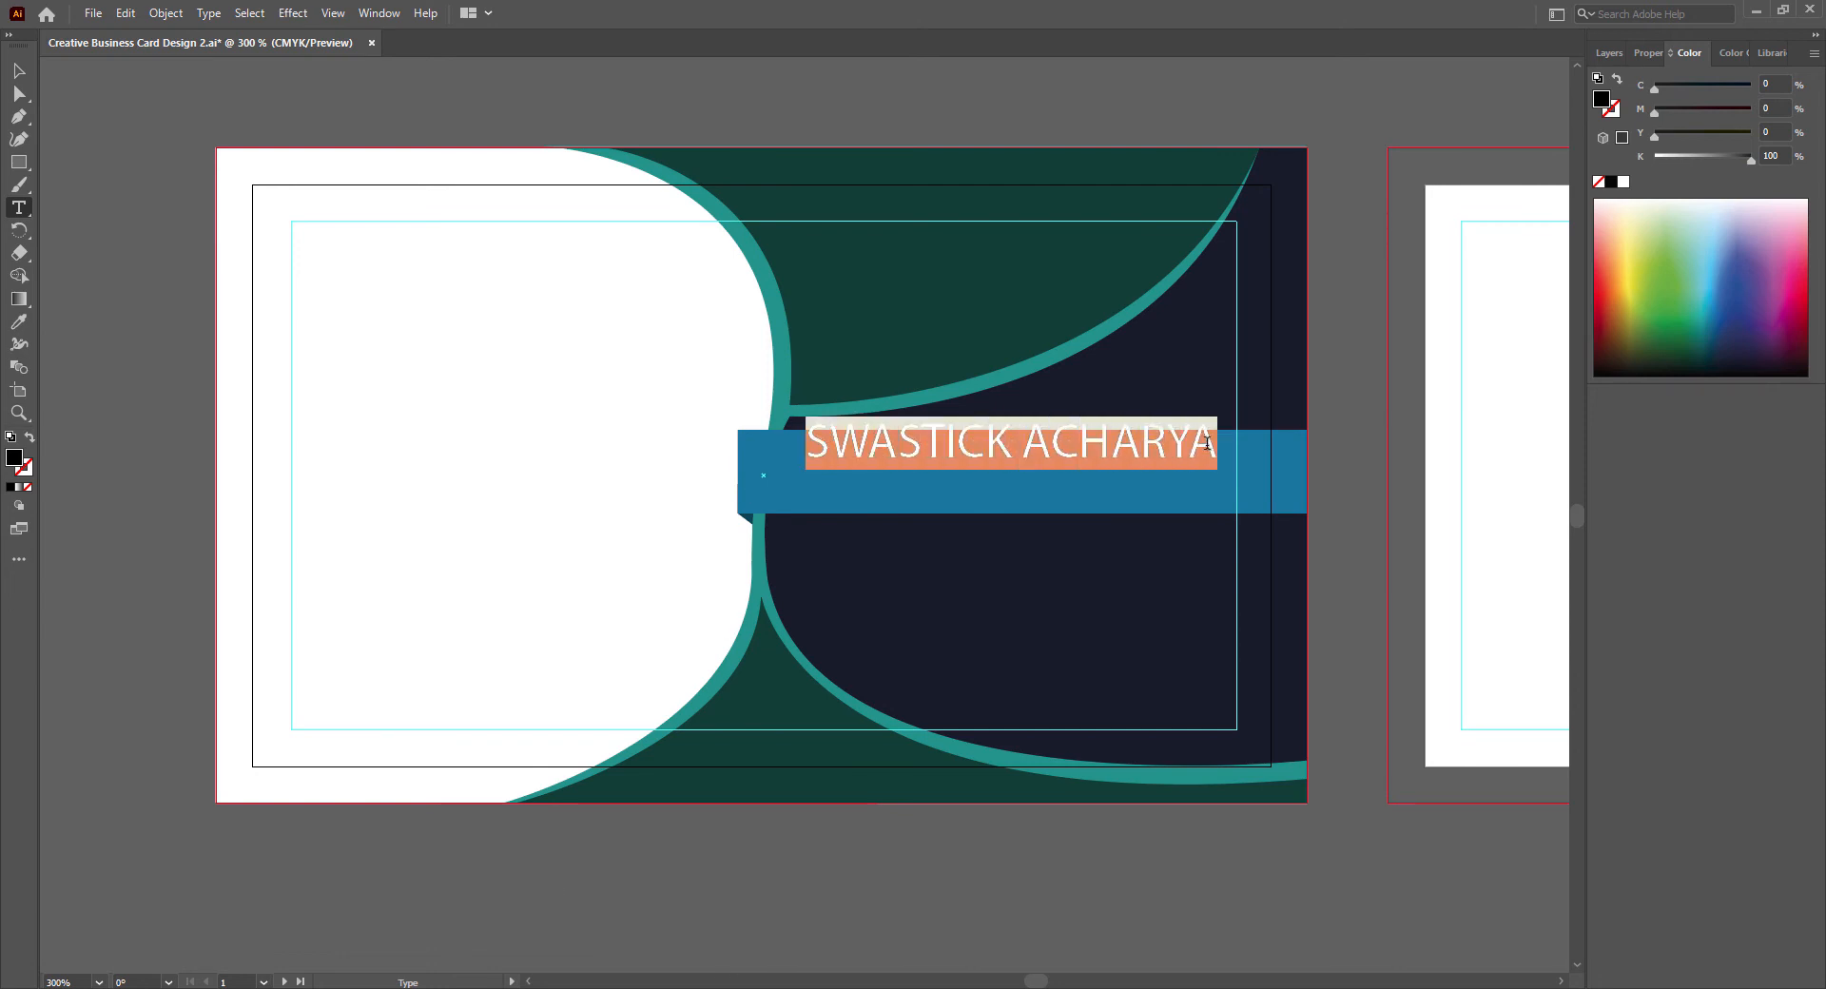
pyautogui.click(1648, 54)
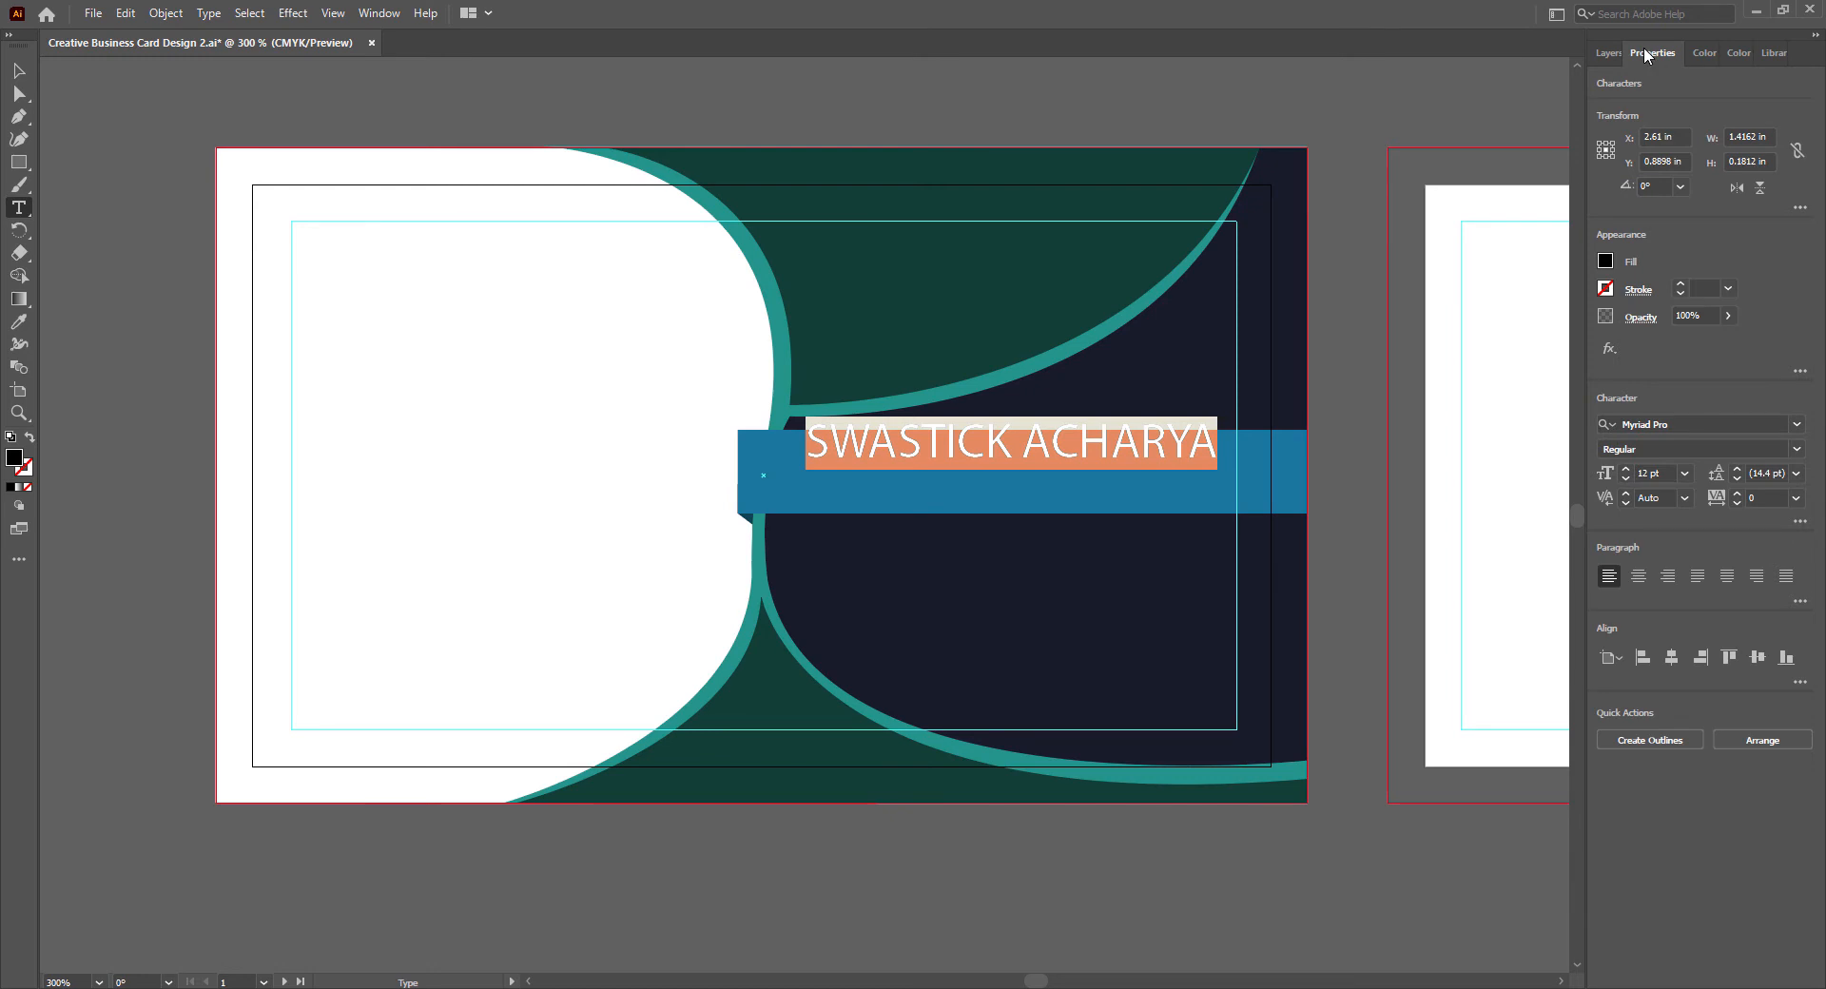
pyautogui.click(1797, 425)
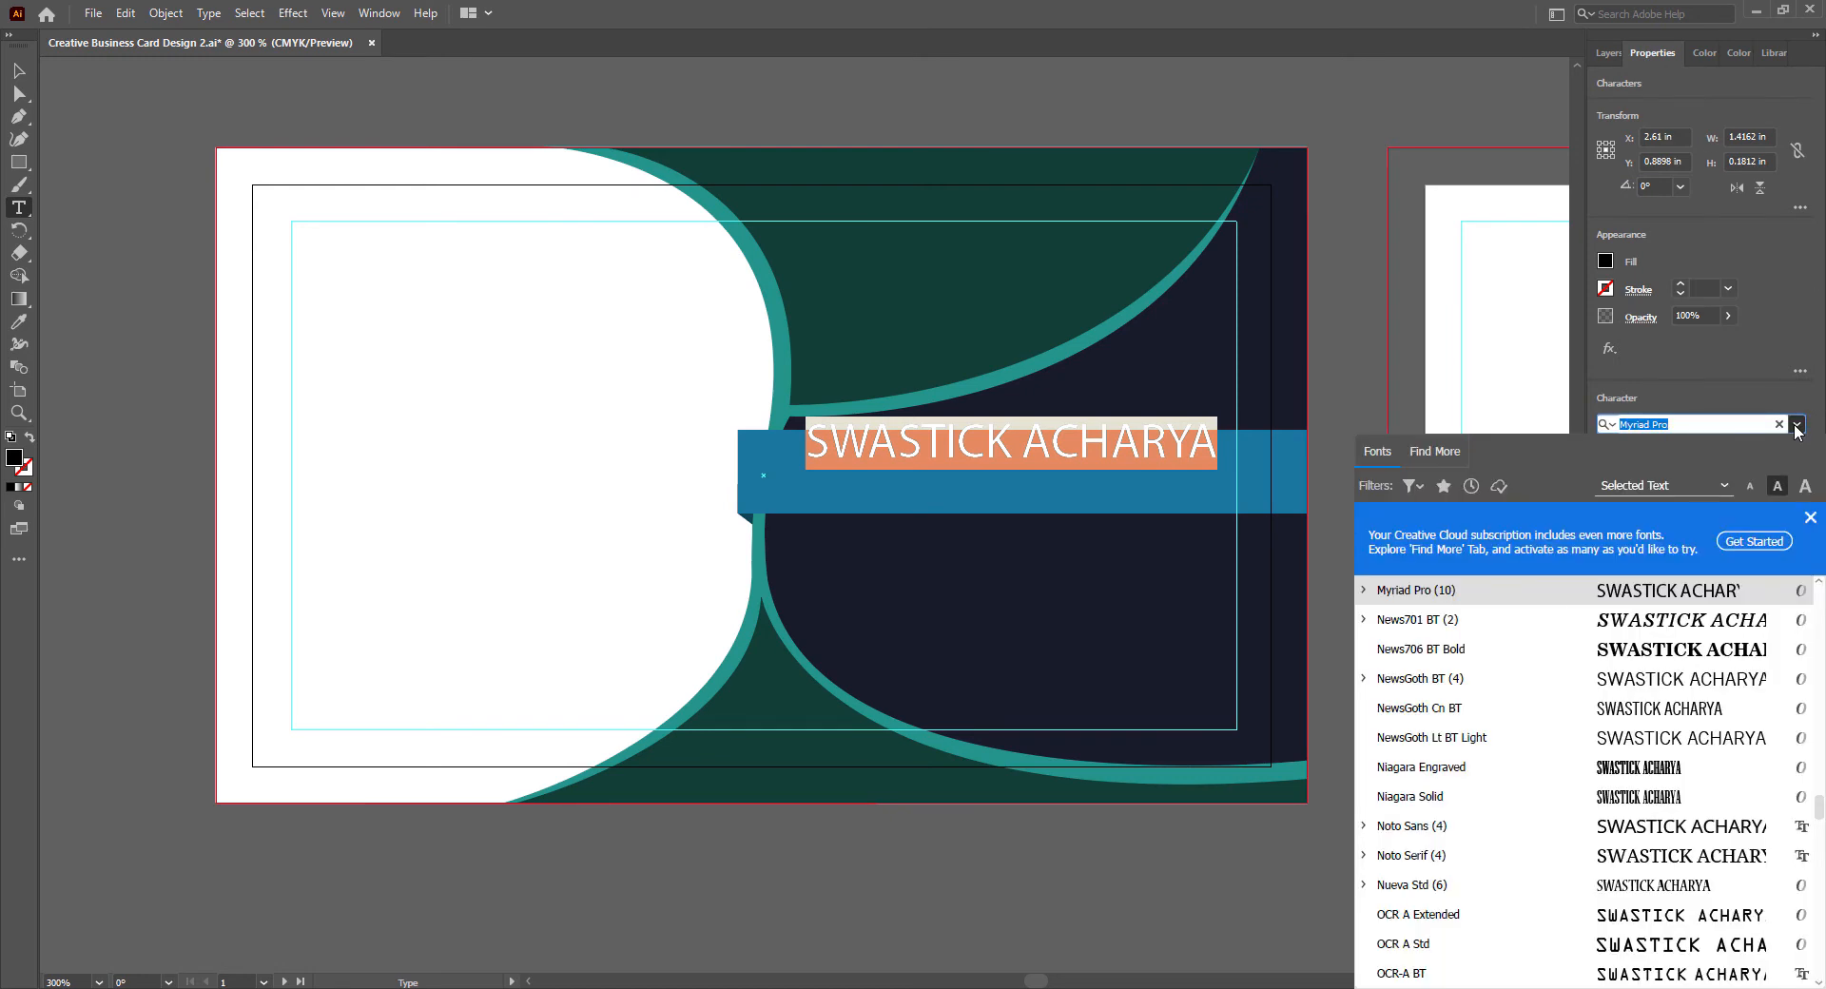
pyautogui.click(1698, 656)
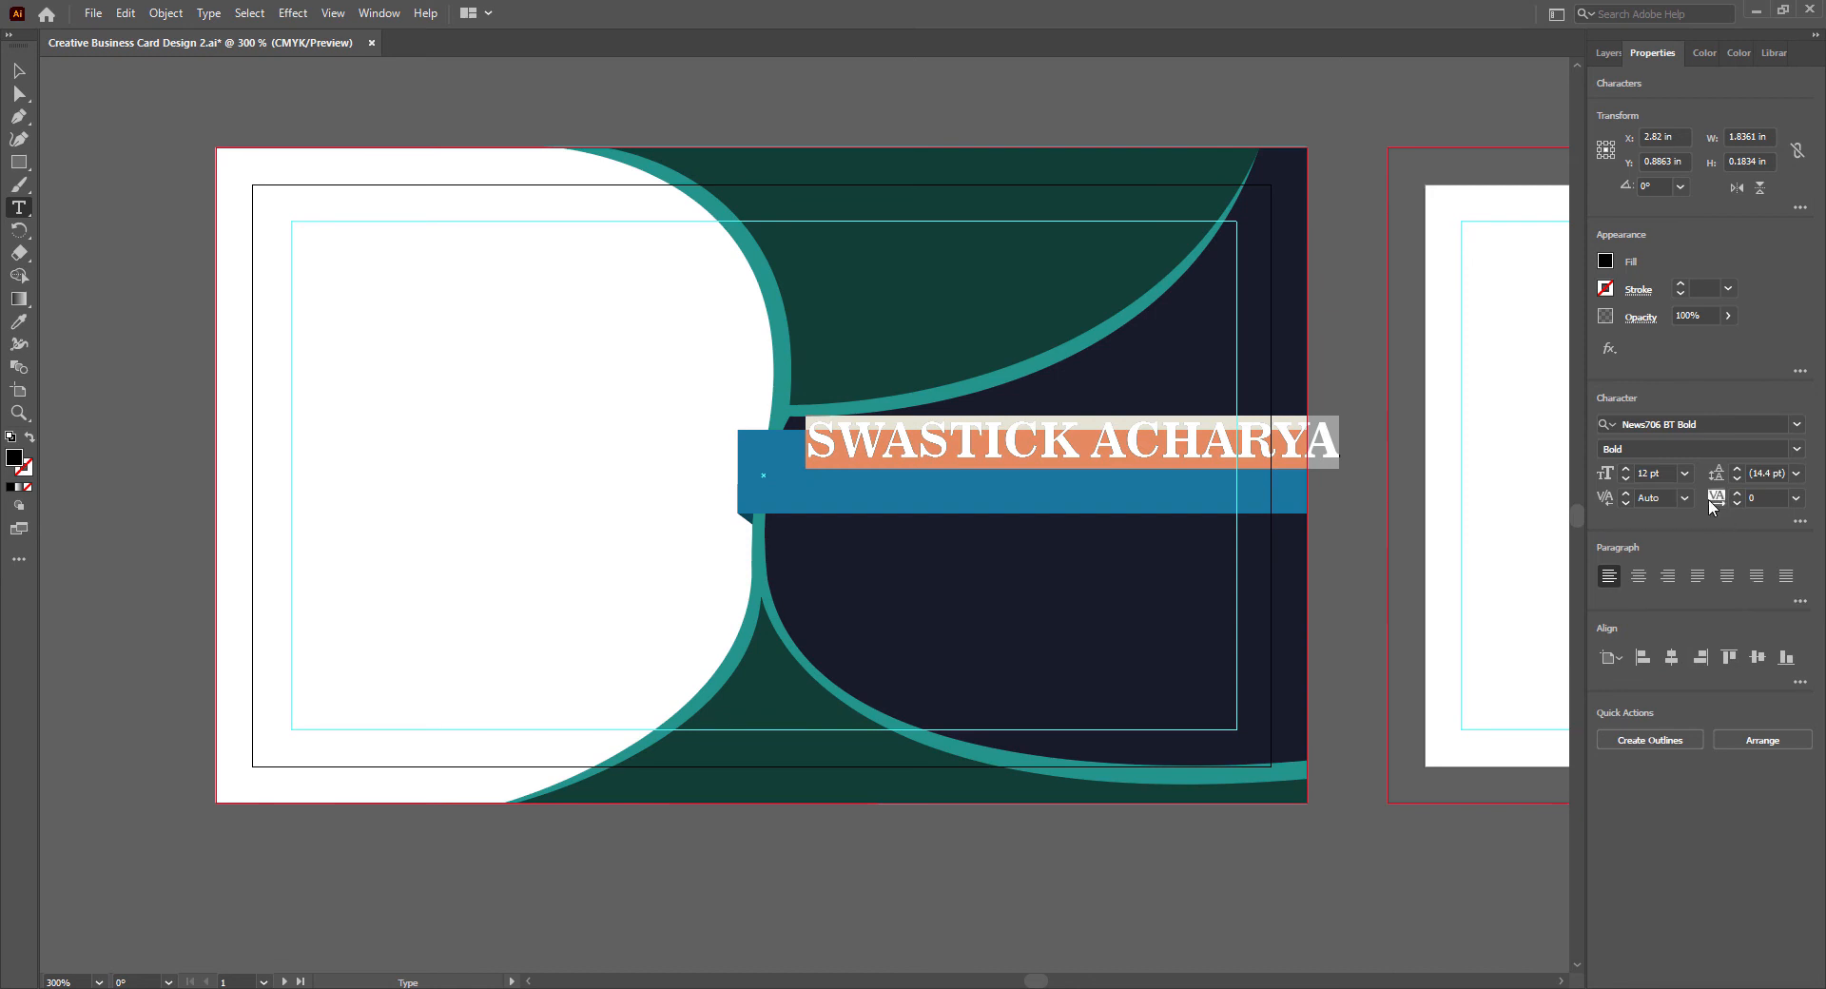
pyautogui.click(1684, 473)
pyautogui.click(1709, 581)
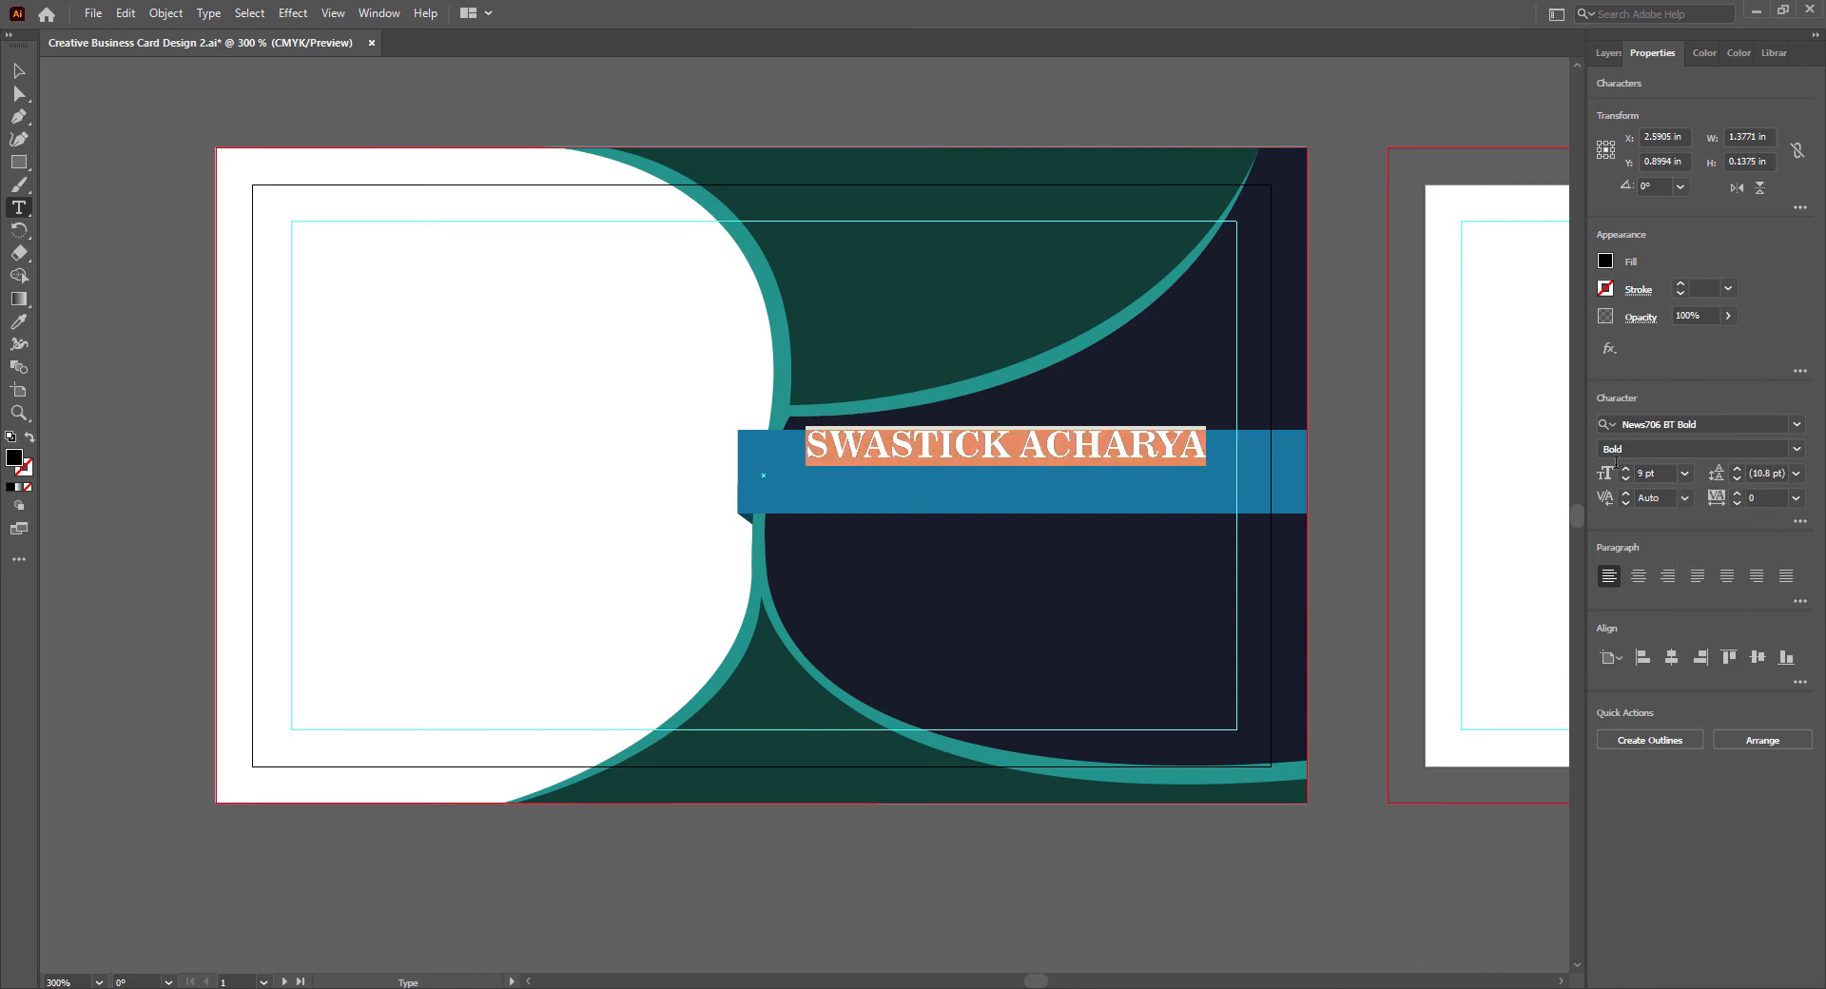
# - Fill the cardholder's name with white and nudge it down within the blue band
pyautogui.click(1606, 262)
pyautogui.click(1516, 297)
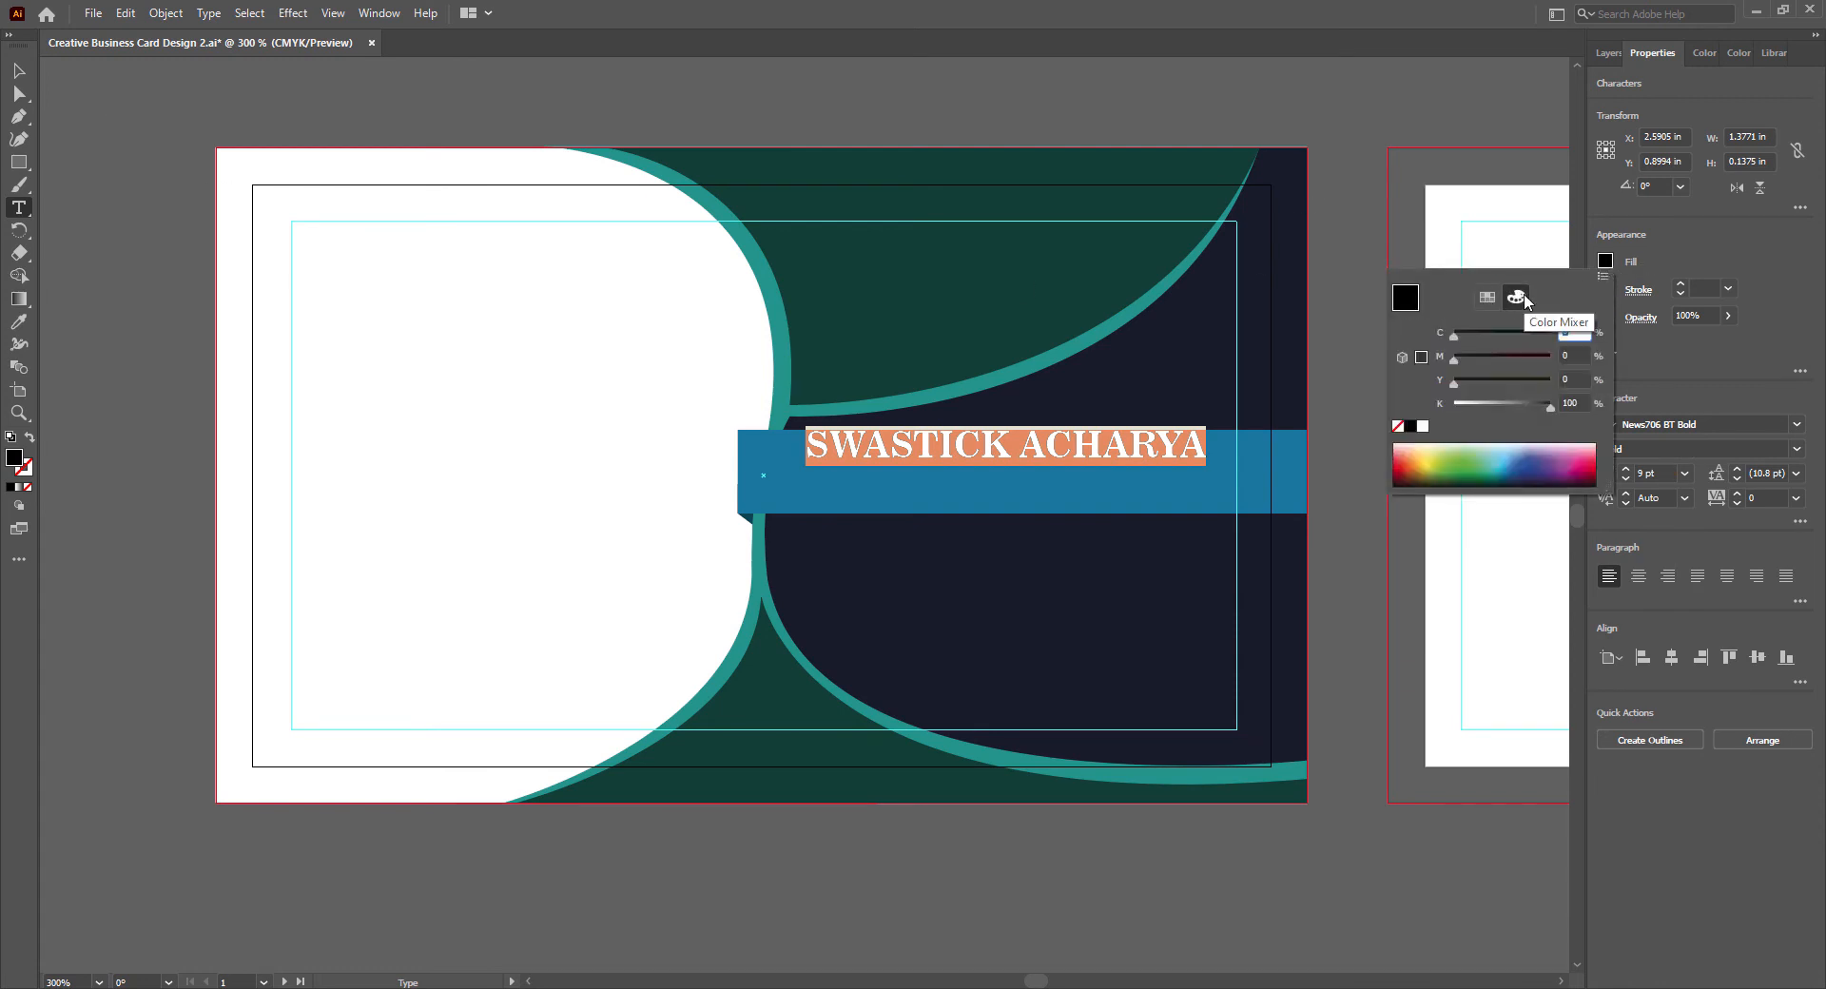
pyautogui.click(1423, 427)
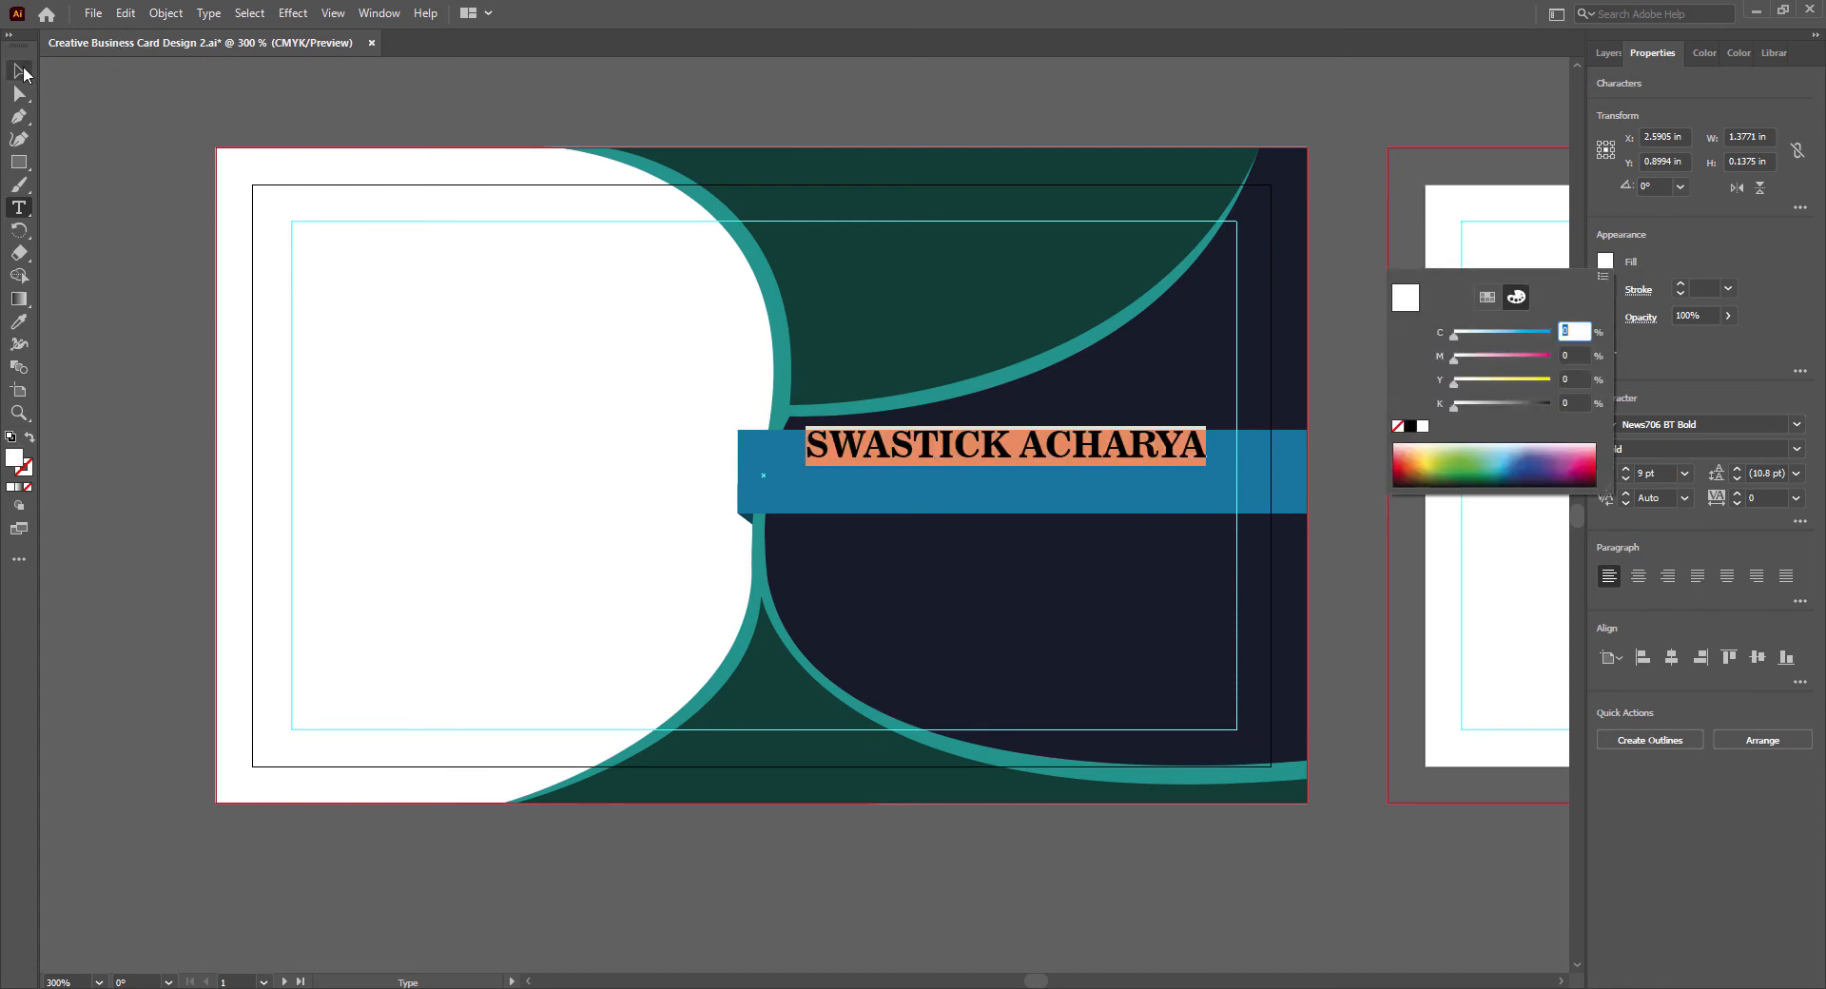
pyautogui.click(25, 75)
pyautogui.click(15, 71)
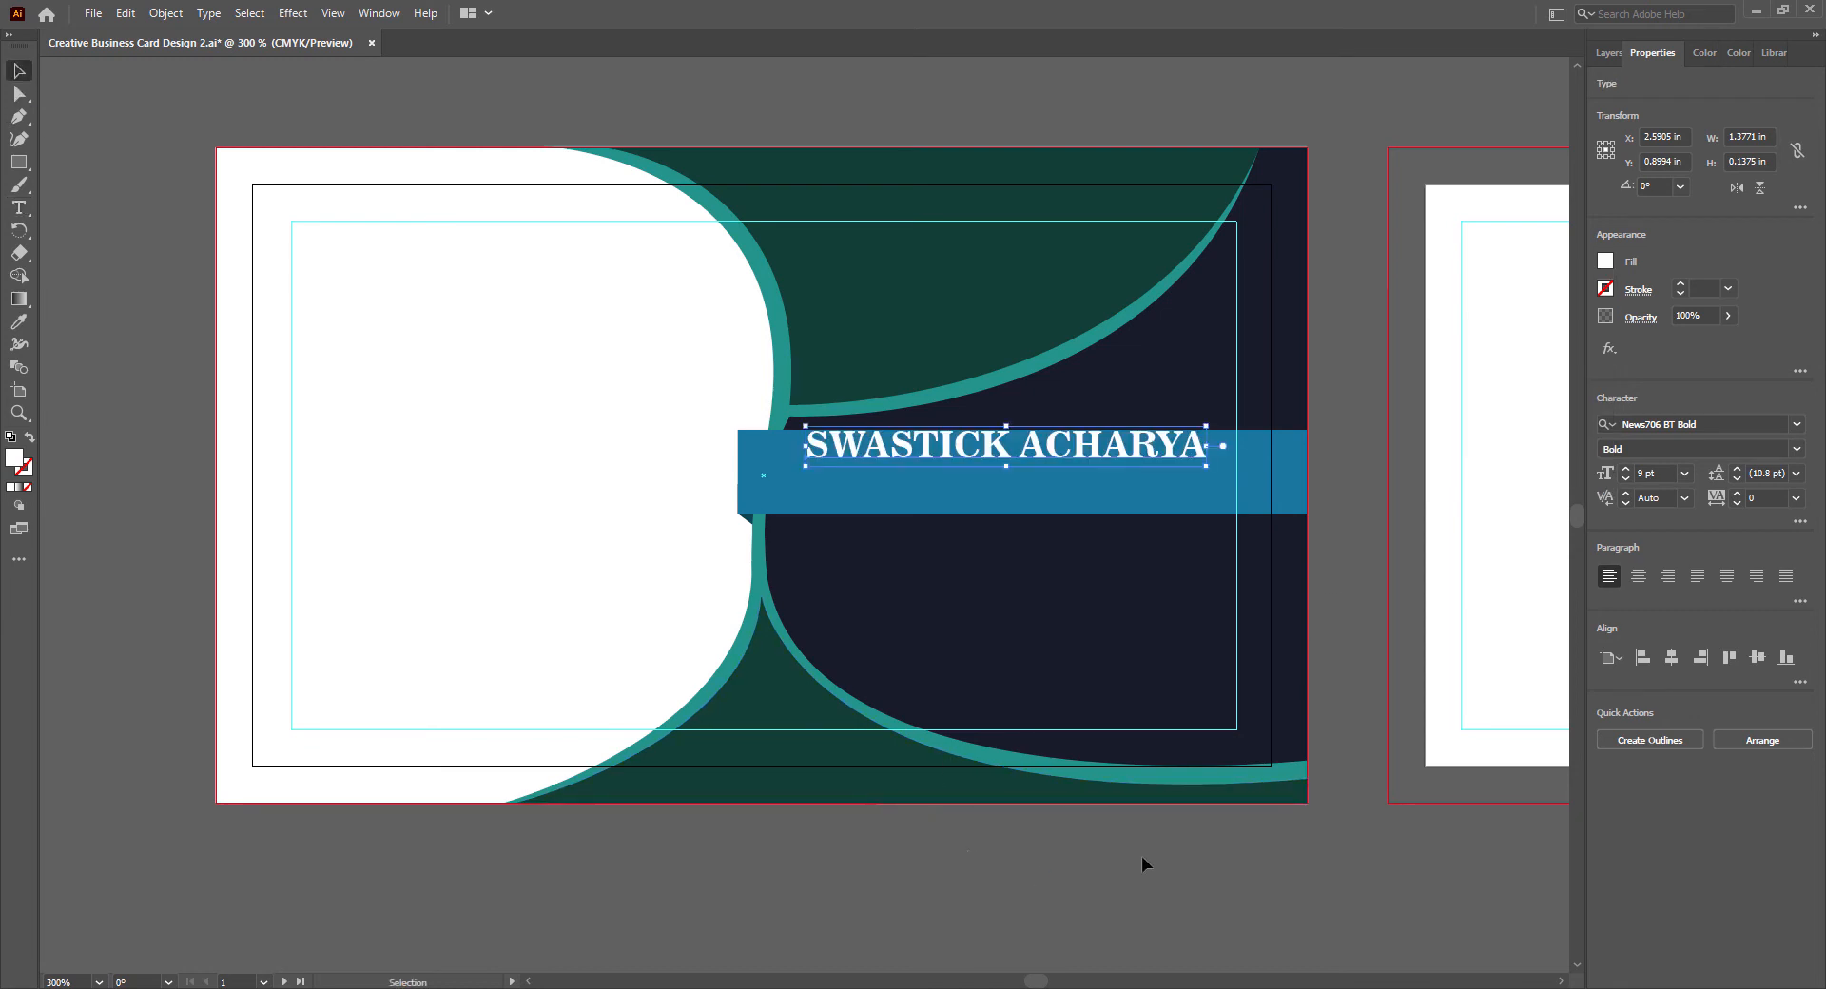
pyautogui.press('Down')
pyautogui.press('Down')
pyautogui.press('Down')
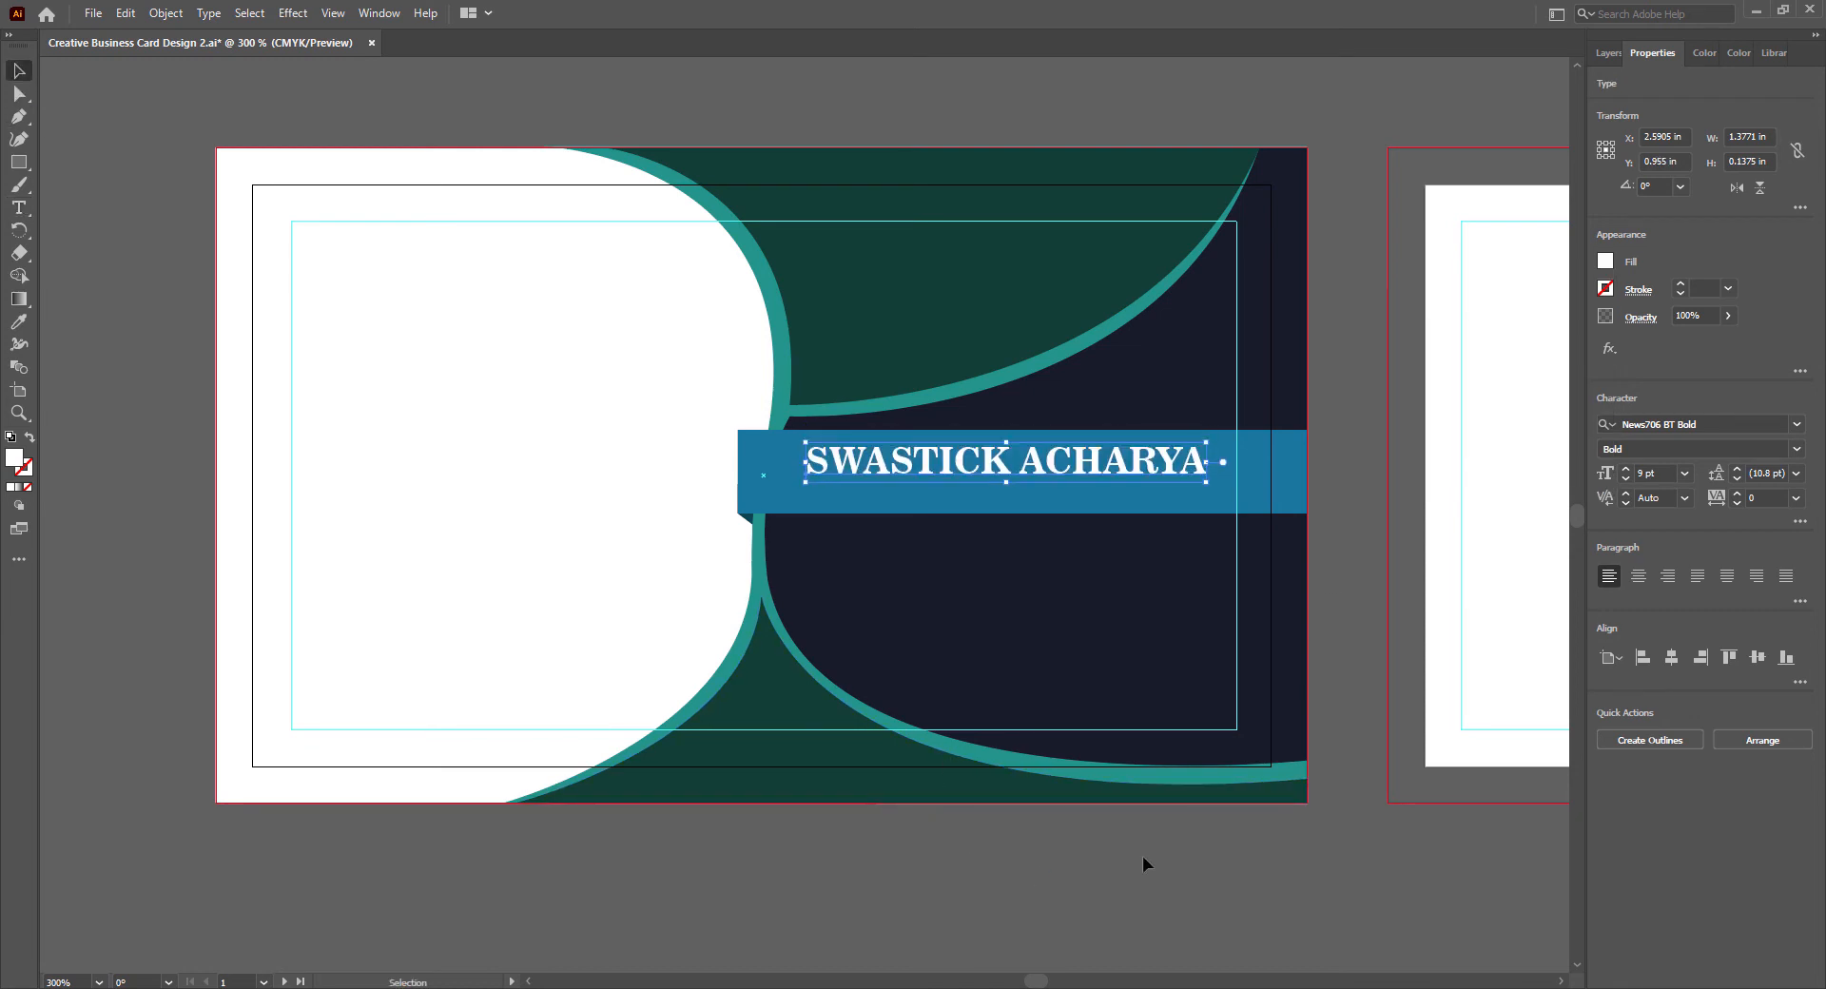
# - Set the cardholder's name to 10 pt and nudge it left so it fits inside the safe-area guide
pyautogui.click(1685, 473)
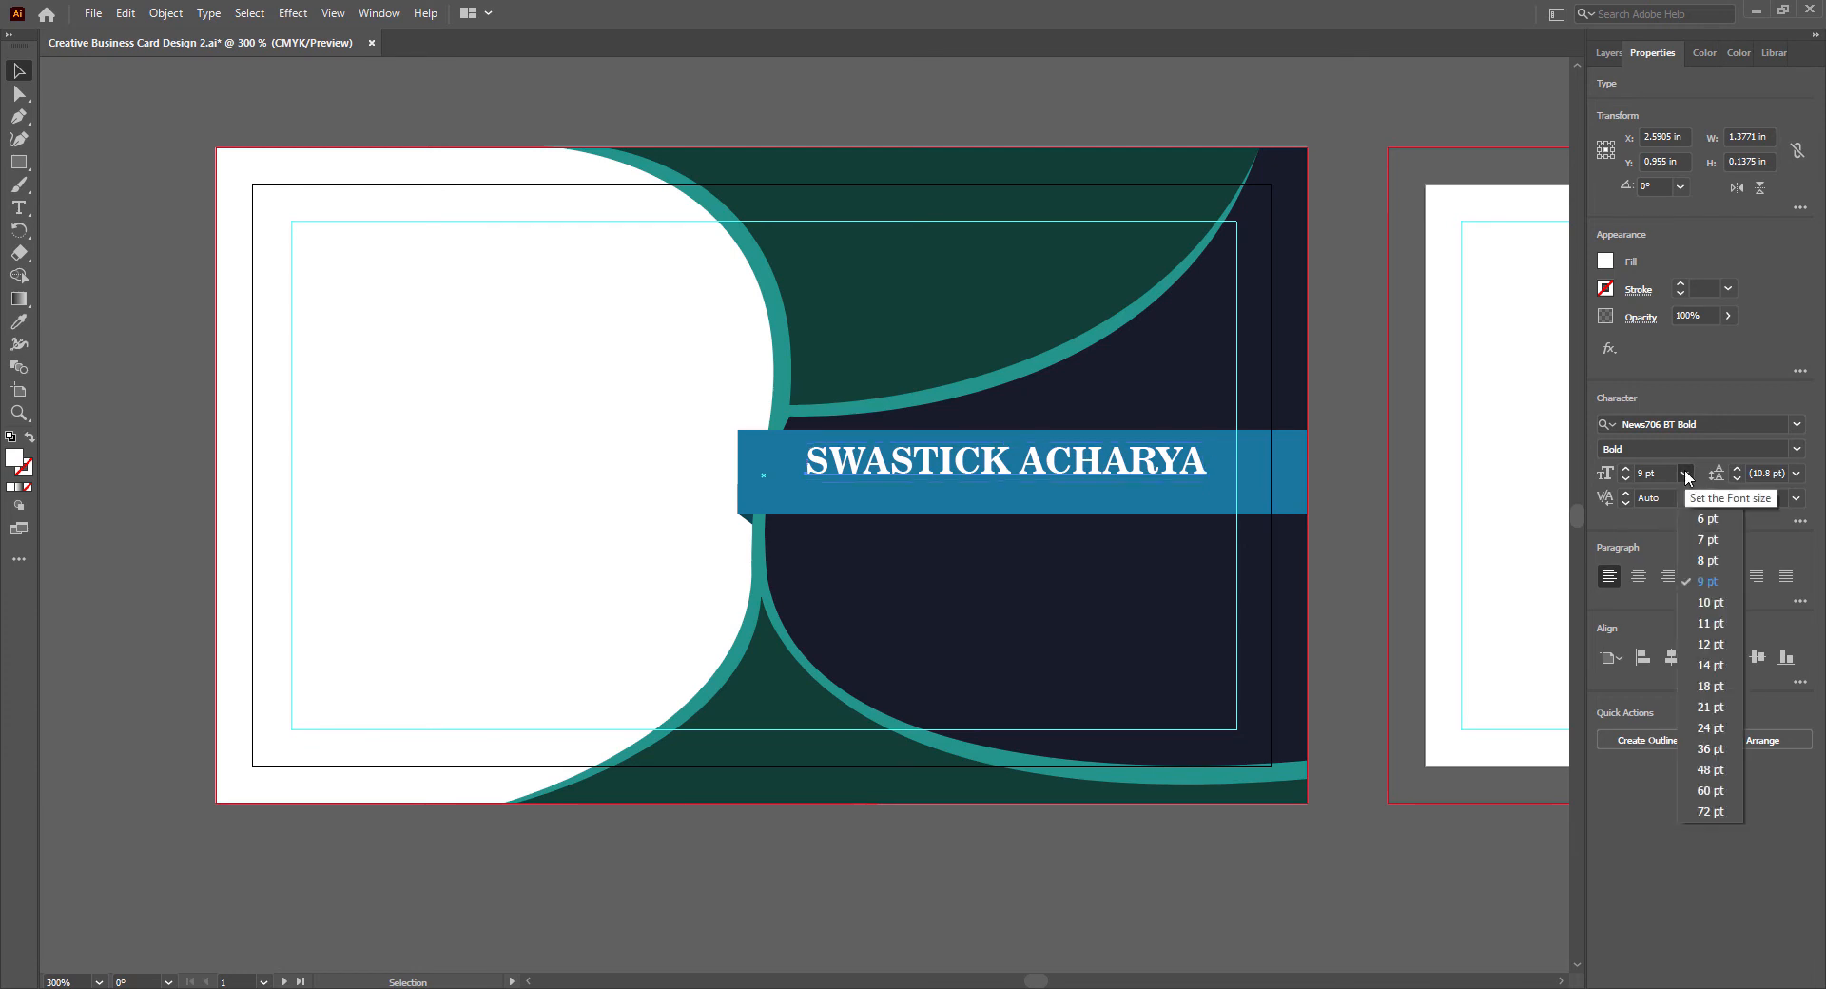
pyautogui.click(1710, 601)
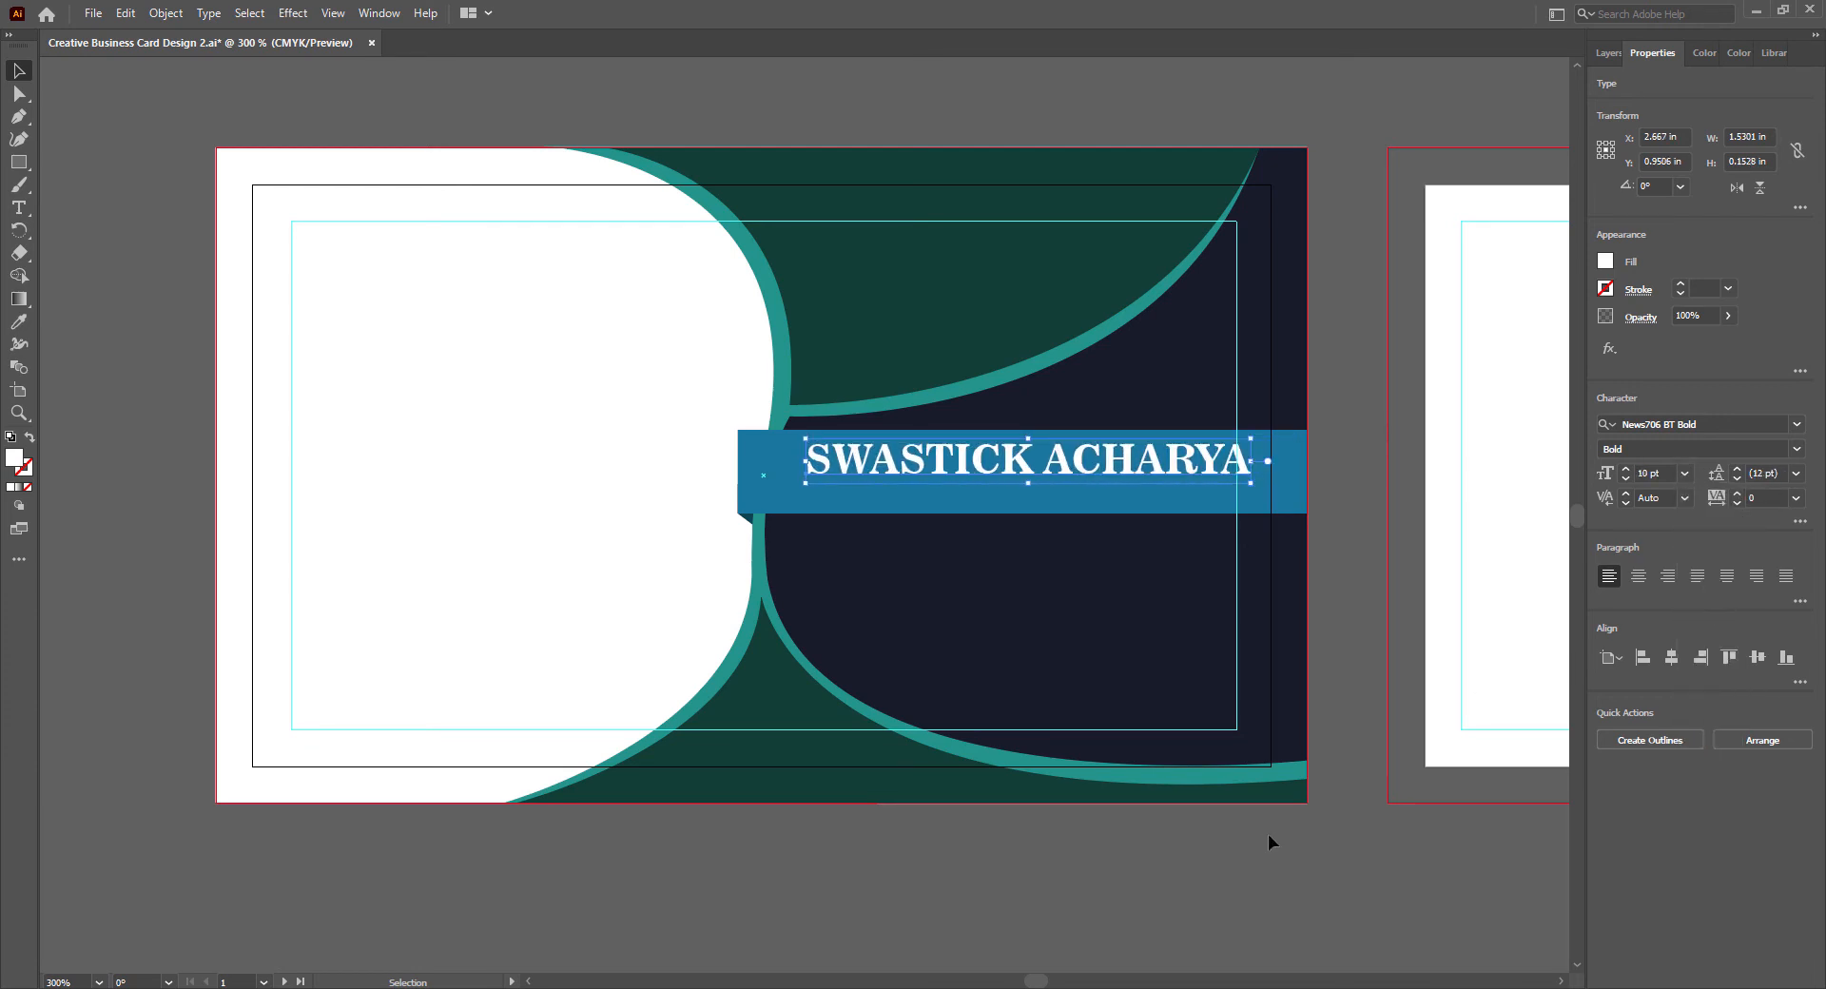
pyautogui.press('Left')
pyautogui.press('Left')
pyautogui.press('Left')
pyautogui.press('Left')
pyautogui.press('Left')
pyautogui.press('Left')
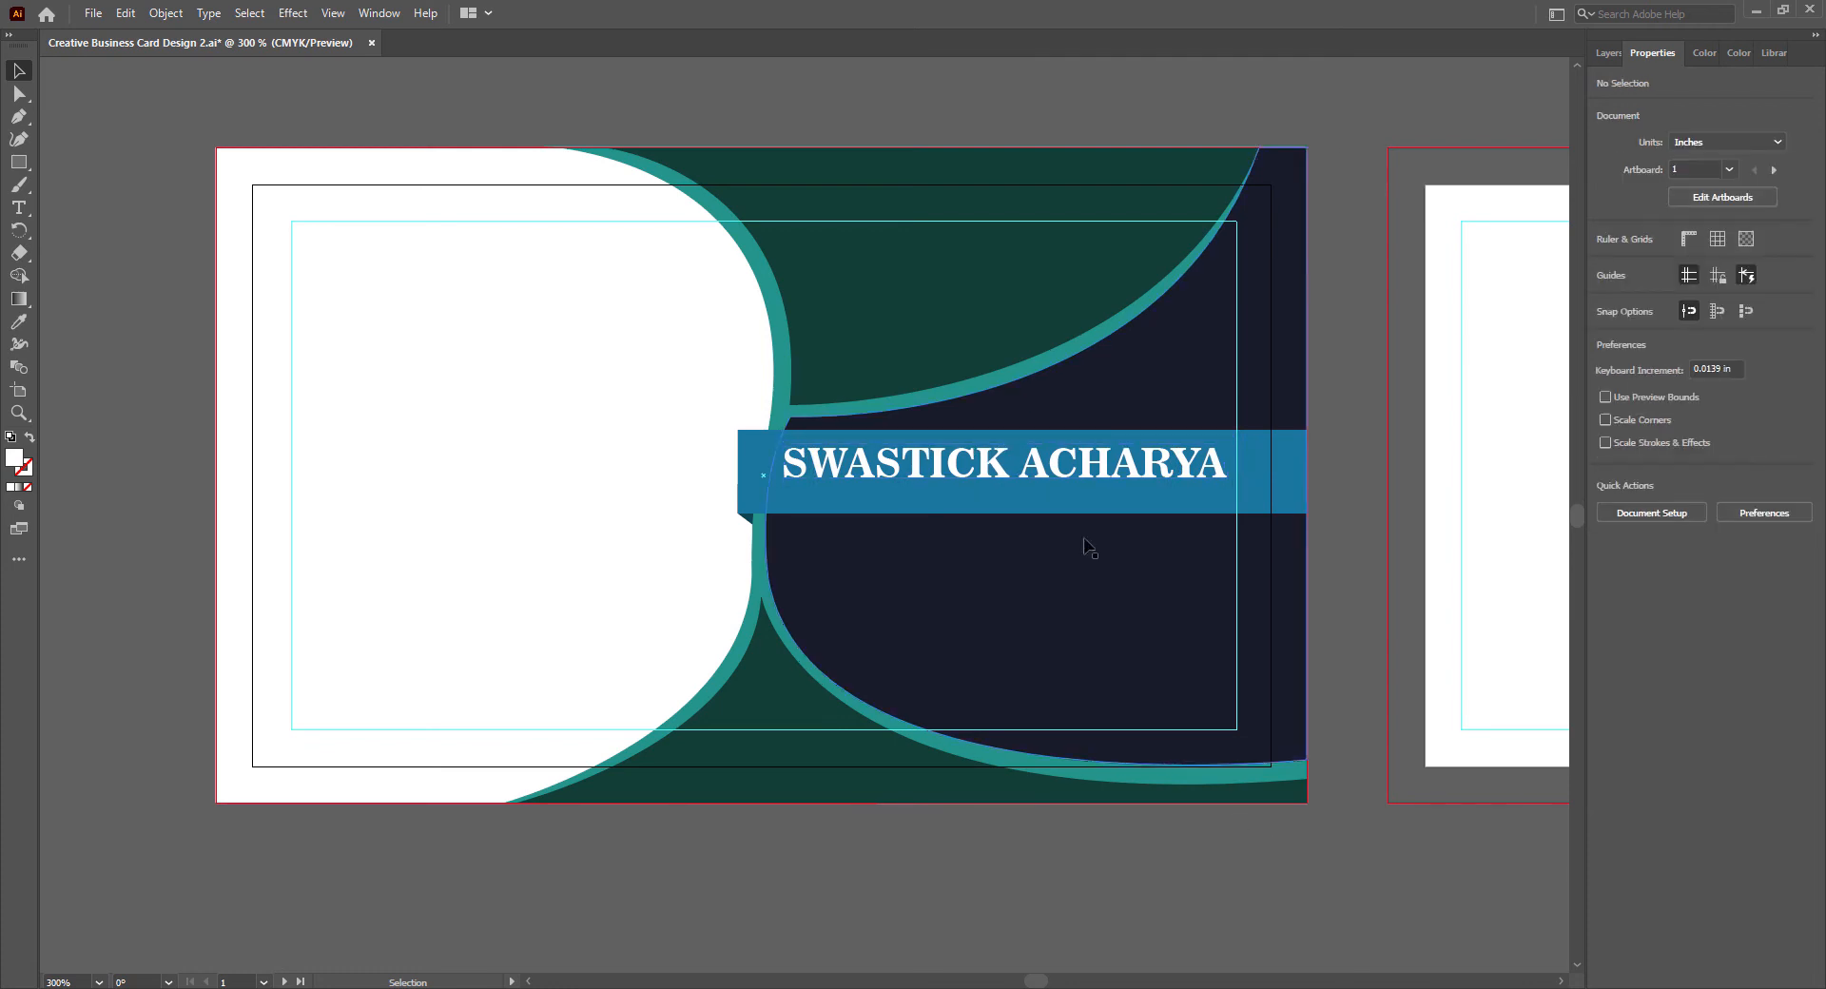
pyautogui.click(1123, 471)
pyautogui.click(1685, 473)
pyautogui.click(1721, 597)
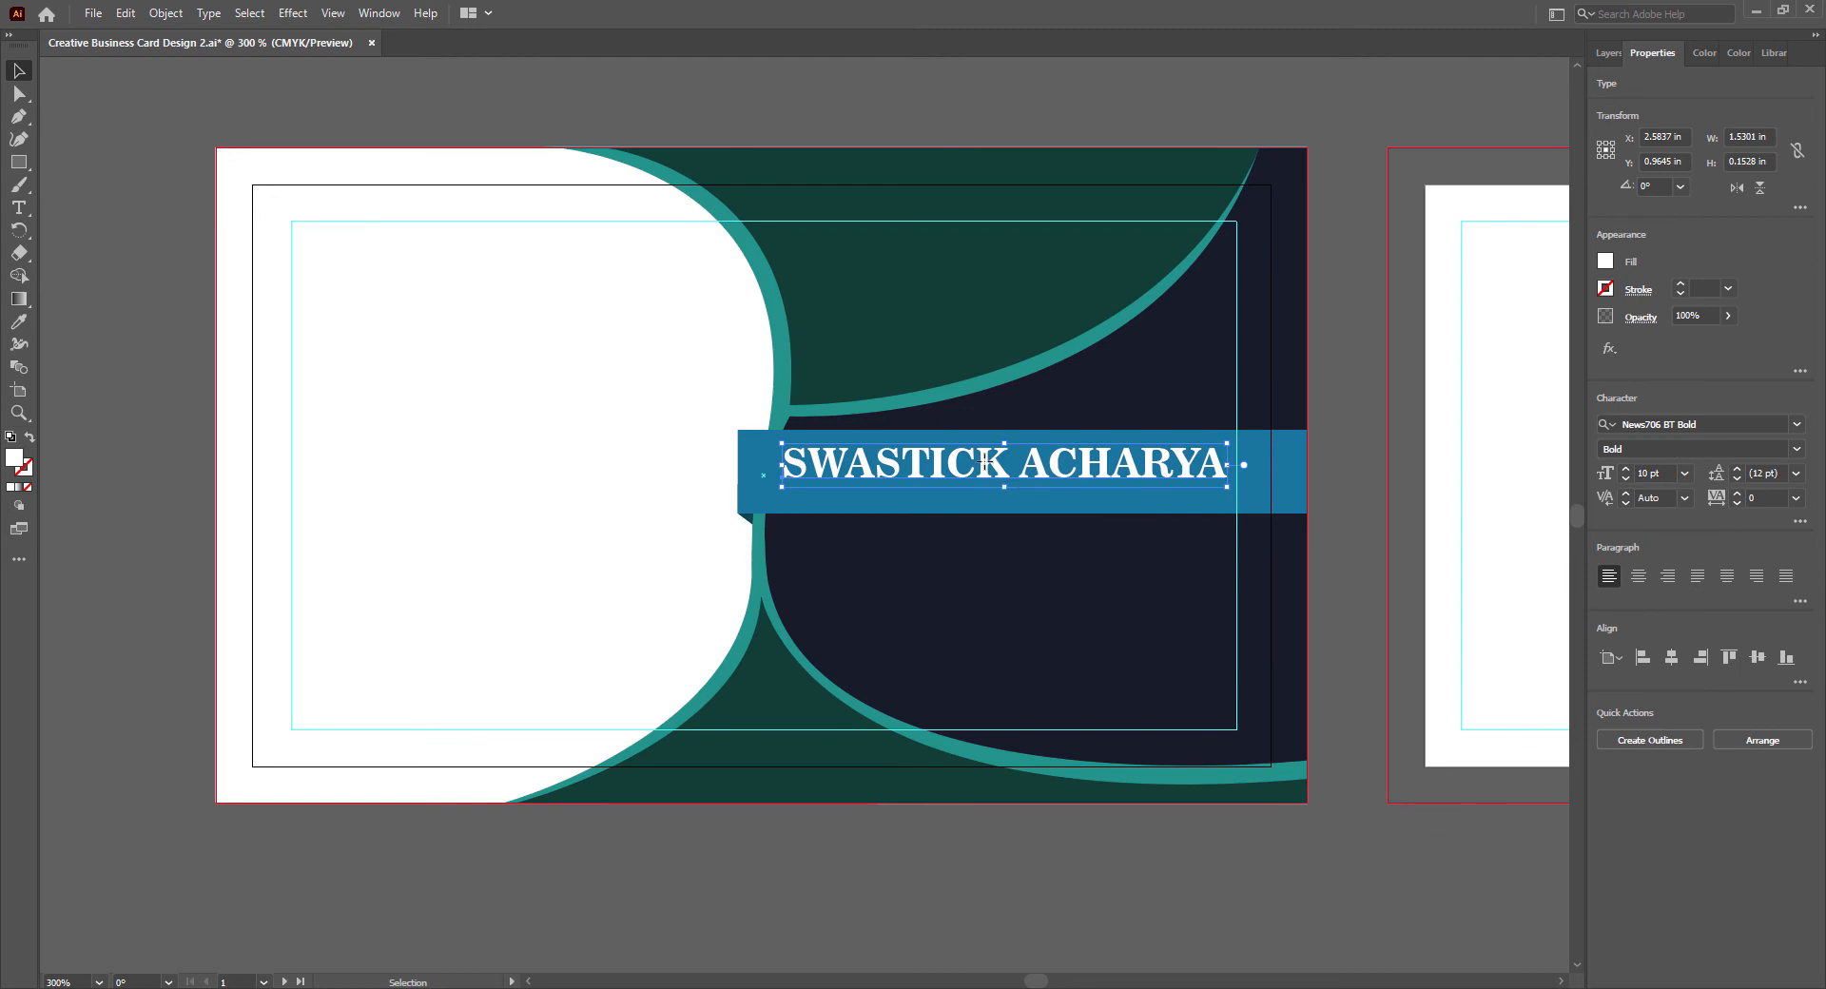
# - Duplicate the name text just below itself and replace the copy's wording with GRAPHIC DESIGNER
pyautogui.keyDown('alt'); pyautogui.moveTo(1103, 471); pyautogui.dragTo(1106, 504); pyautogui.keyUp('alt')
pyautogui.press('r')
pyautogui.press('v')
pyautogui.doubleClick(1221, 499)
pyautogui.hotkey('ctrl', 'a')
pyautogui.write('GRAPHIC DESIGNER')
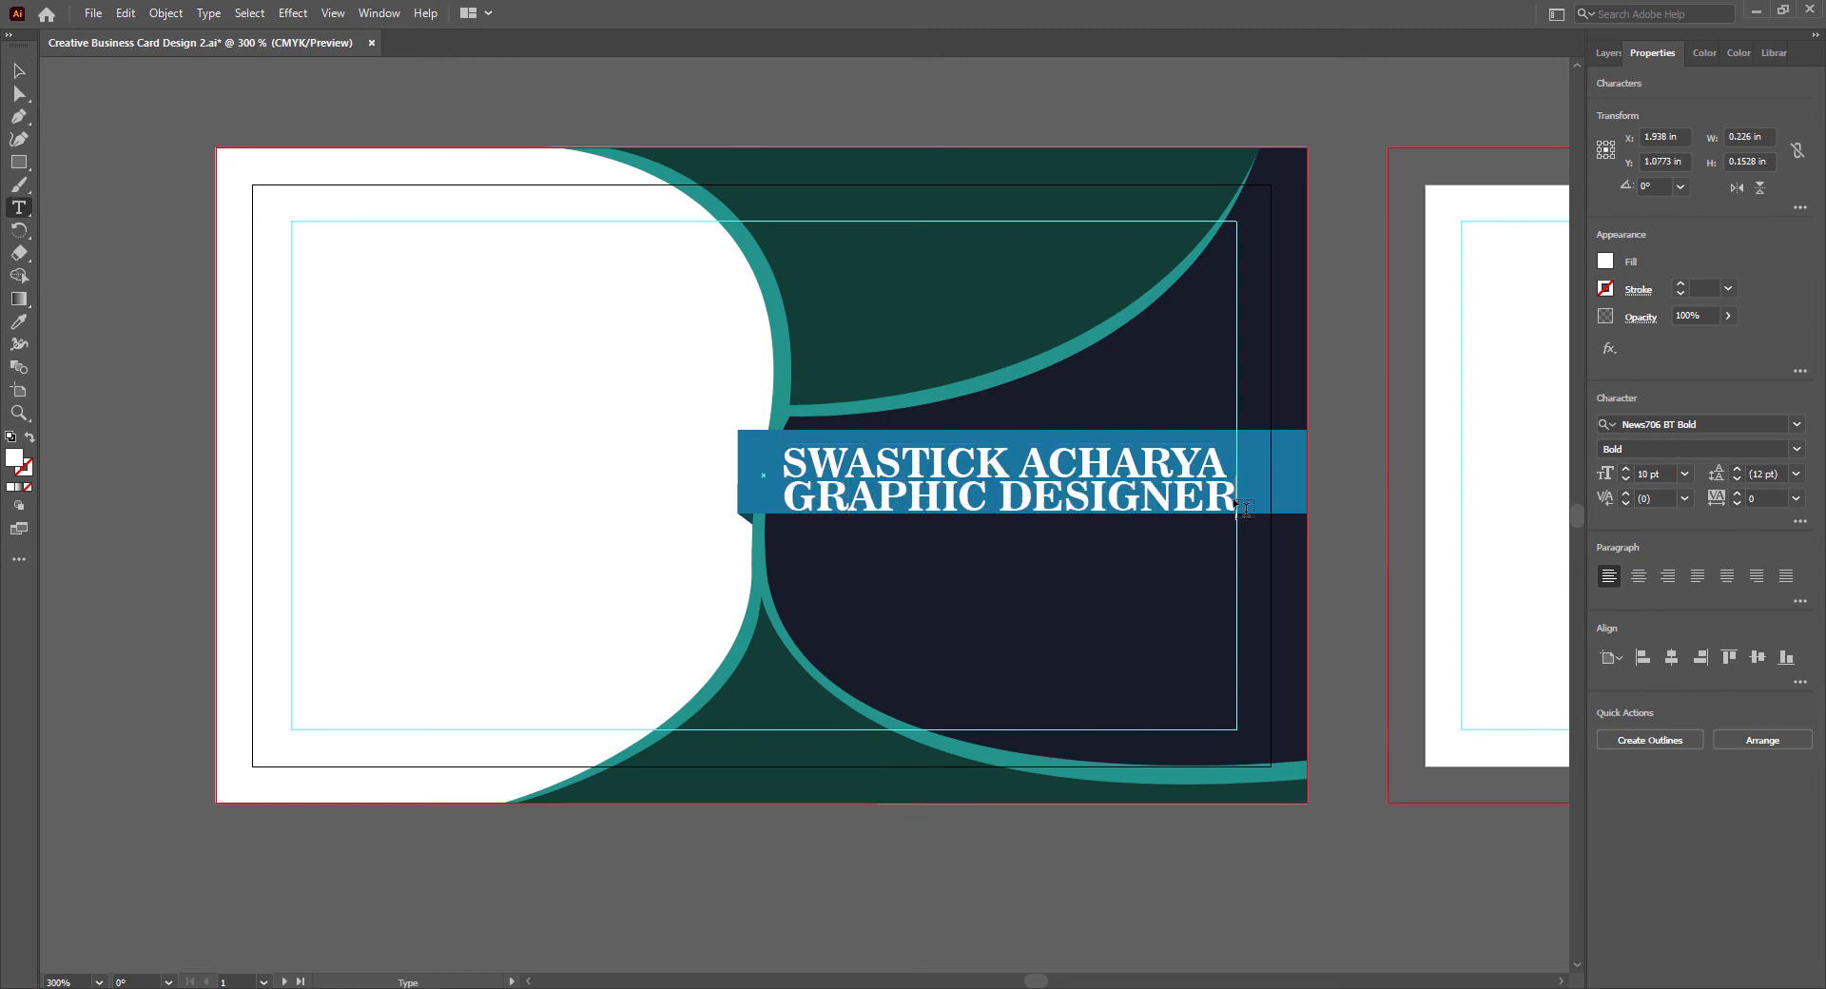
# - Set the job title in Bahnschrift SemiLight SemiCondensed at 7 pt
pyautogui.hotkey('ctrl', 'a')
pyautogui.click(1797, 425)
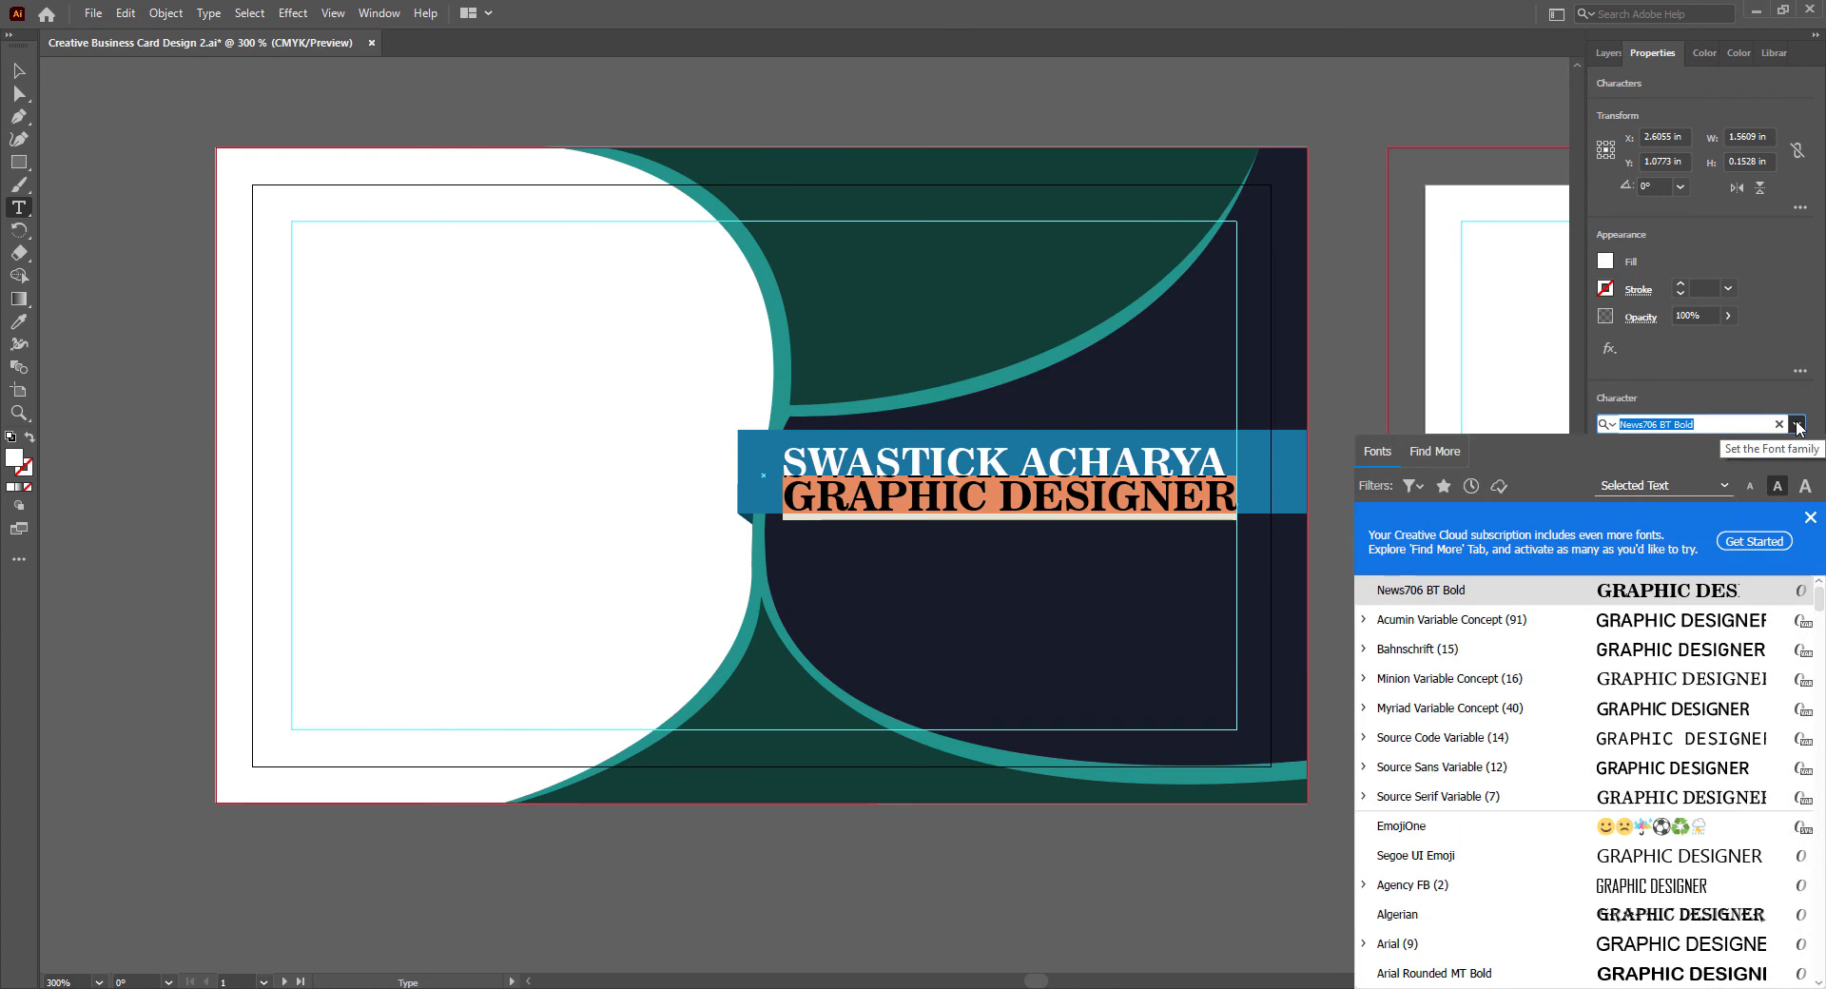
pyautogui.click(1427, 648)
pyautogui.click(1771, 449)
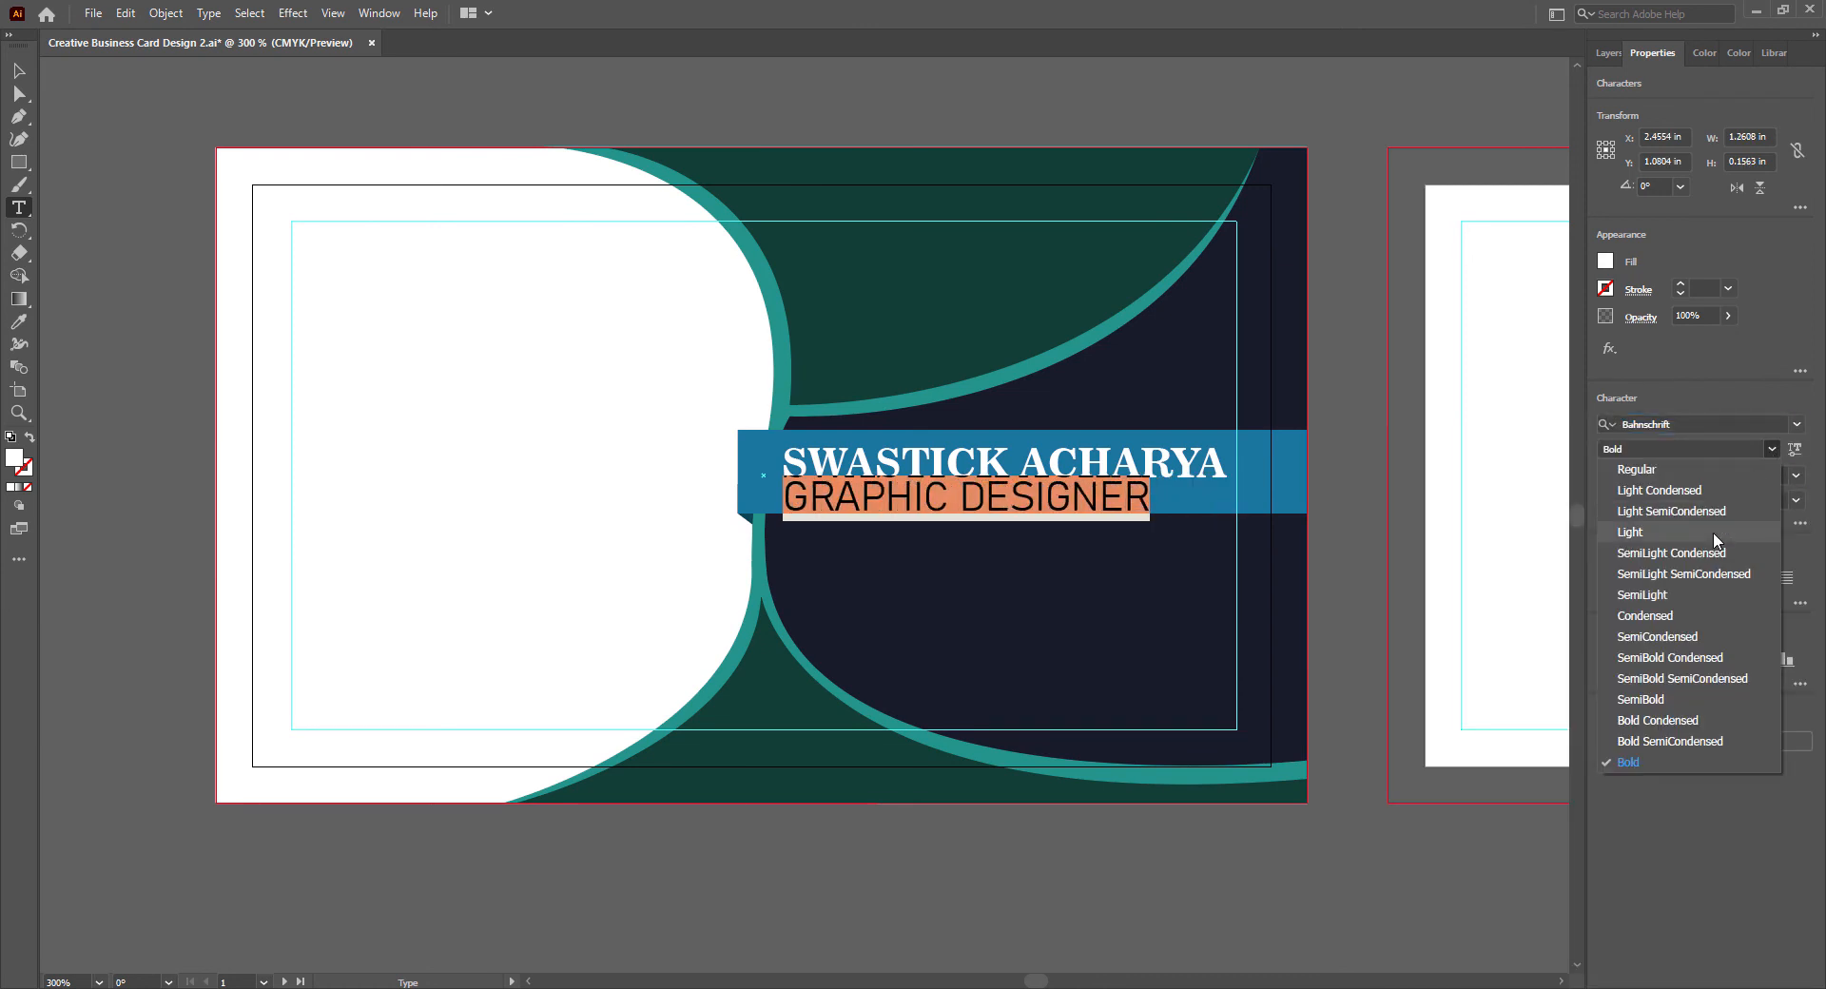
pyautogui.click(1684, 574)
pyautogui.click(1684, 476)
pyautogui.click(1707, 522)
pyautogui.click(19, 71)
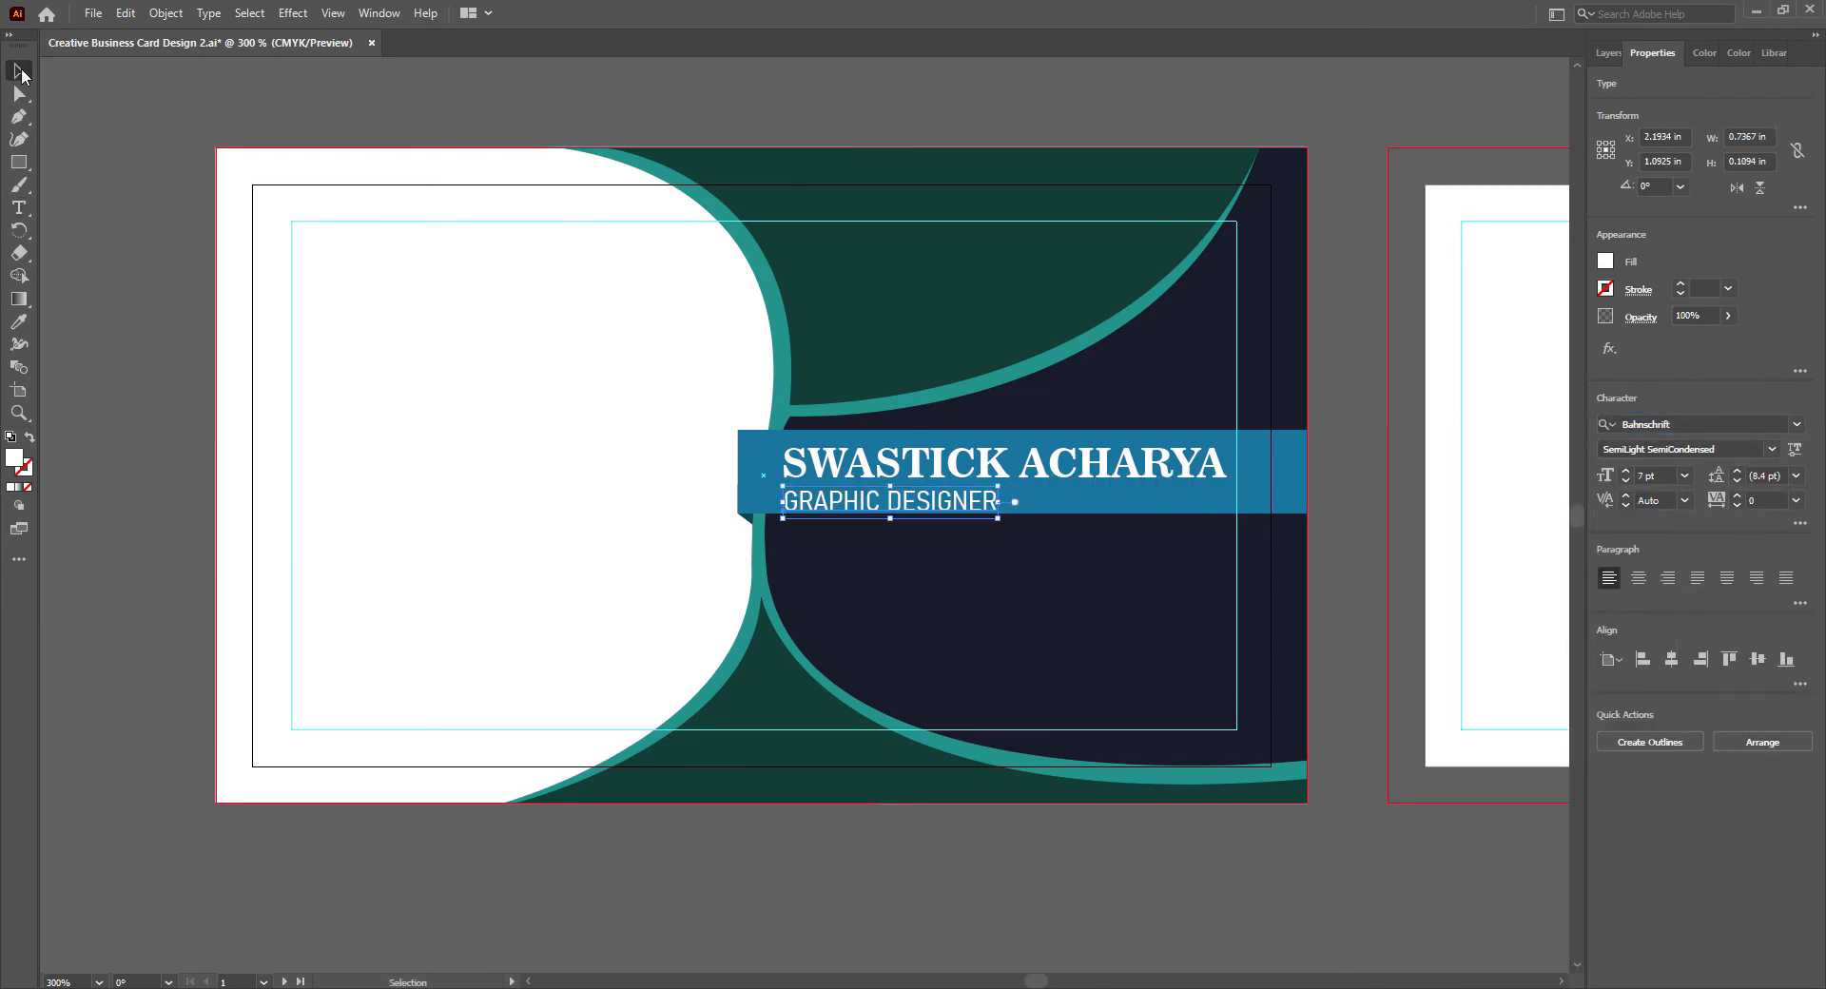
# - Move the job title right to align with the name's right end, and nudge both text lines up slightly
pyautogui.press('Up')
pyautogui.press('Right')
pyautogui.press('Right')
pyautogui.press('Right')
pyautogui.press('Right')
pyautogui.press('Right')
pyautogui.press('Right')
pyautogui.press('Right')
pyautogui.press('Right')
pyautogui.press('Right')
pyautogui.press('Right')
pyautogui.press('Right')
pyautogui.press('Right')
pyautogui.press('Right')
pyautogui.press('Right')
pyautogui.press('Right')
pyautogui.press('Right')
pyautogui.press('Right')
pyautogui.press('Right')
pyautogui.press('Right')
pyautogui.press('Right')
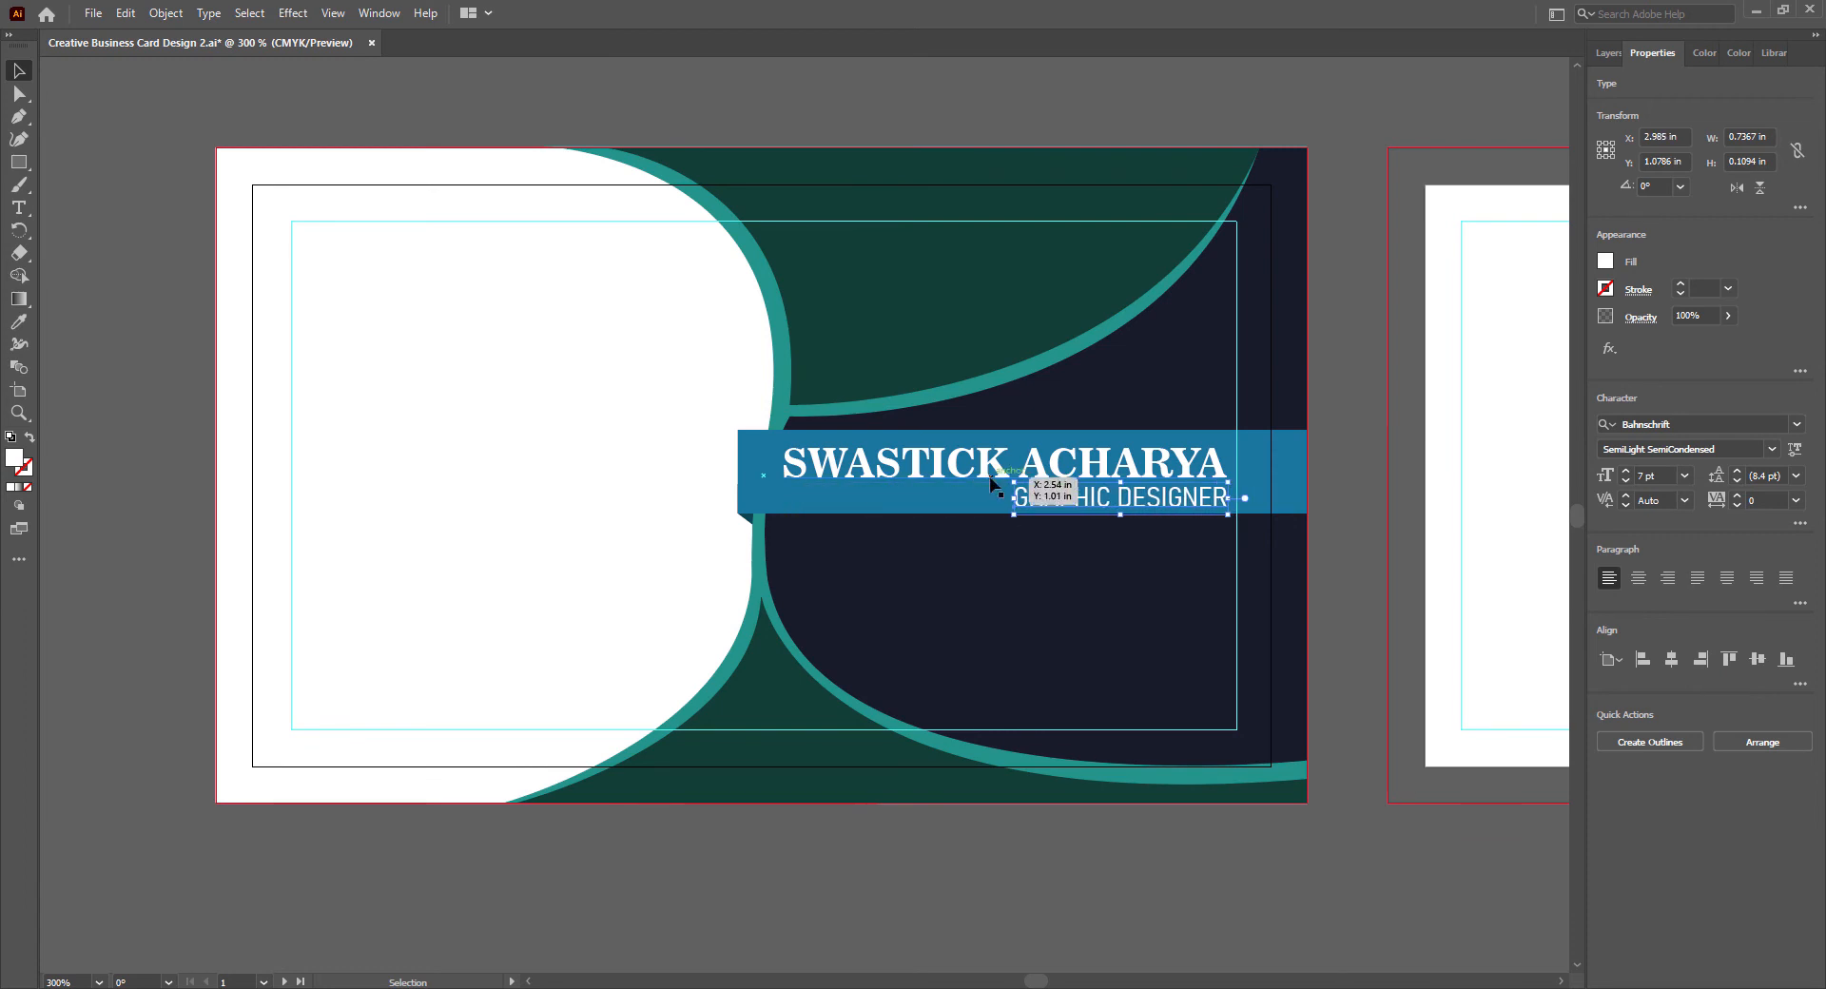
pyautogui.click(990, 478)
pyautogui.press('Up')
pyautogui.click(1025, 499)
pyautogui.press('Up')
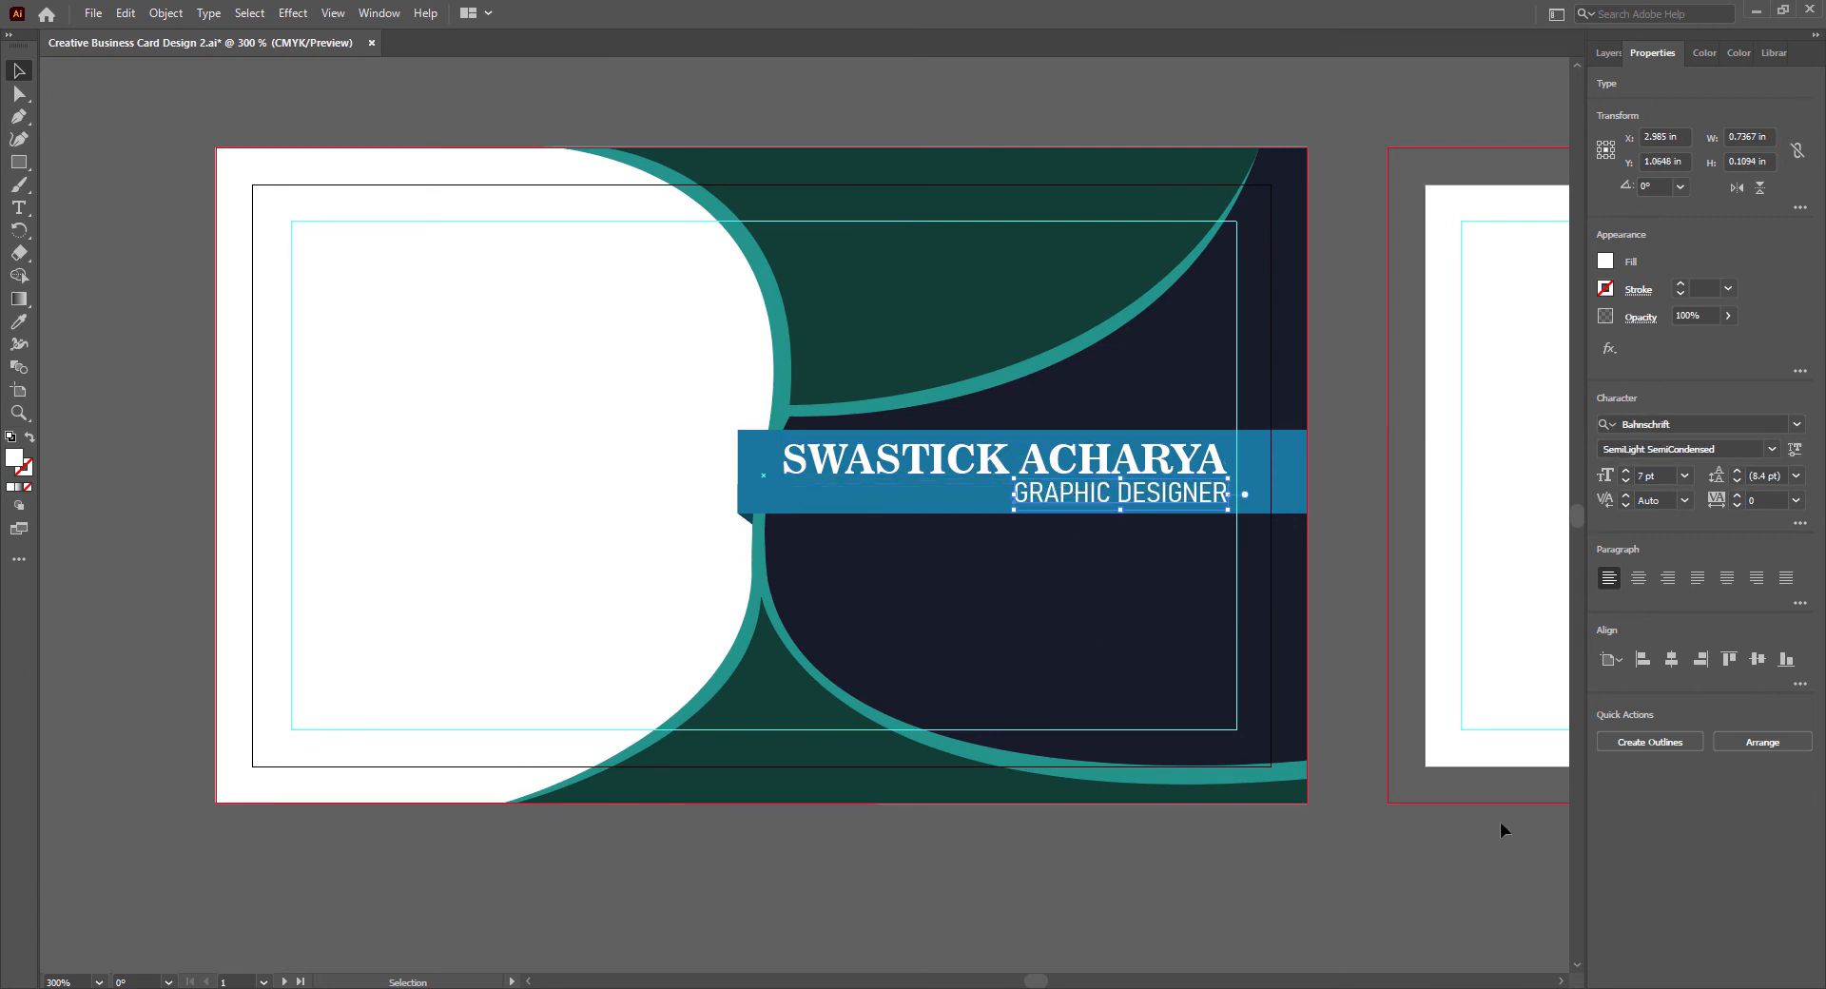
# - Reduce the job title to 6.5 pt, nudge it up beneath the name and save the document
pyautogui.click(1684, 475)
pyautogui.click(1643, 476)
pyautogui.write('6.5')
pyautogui.press('Return')
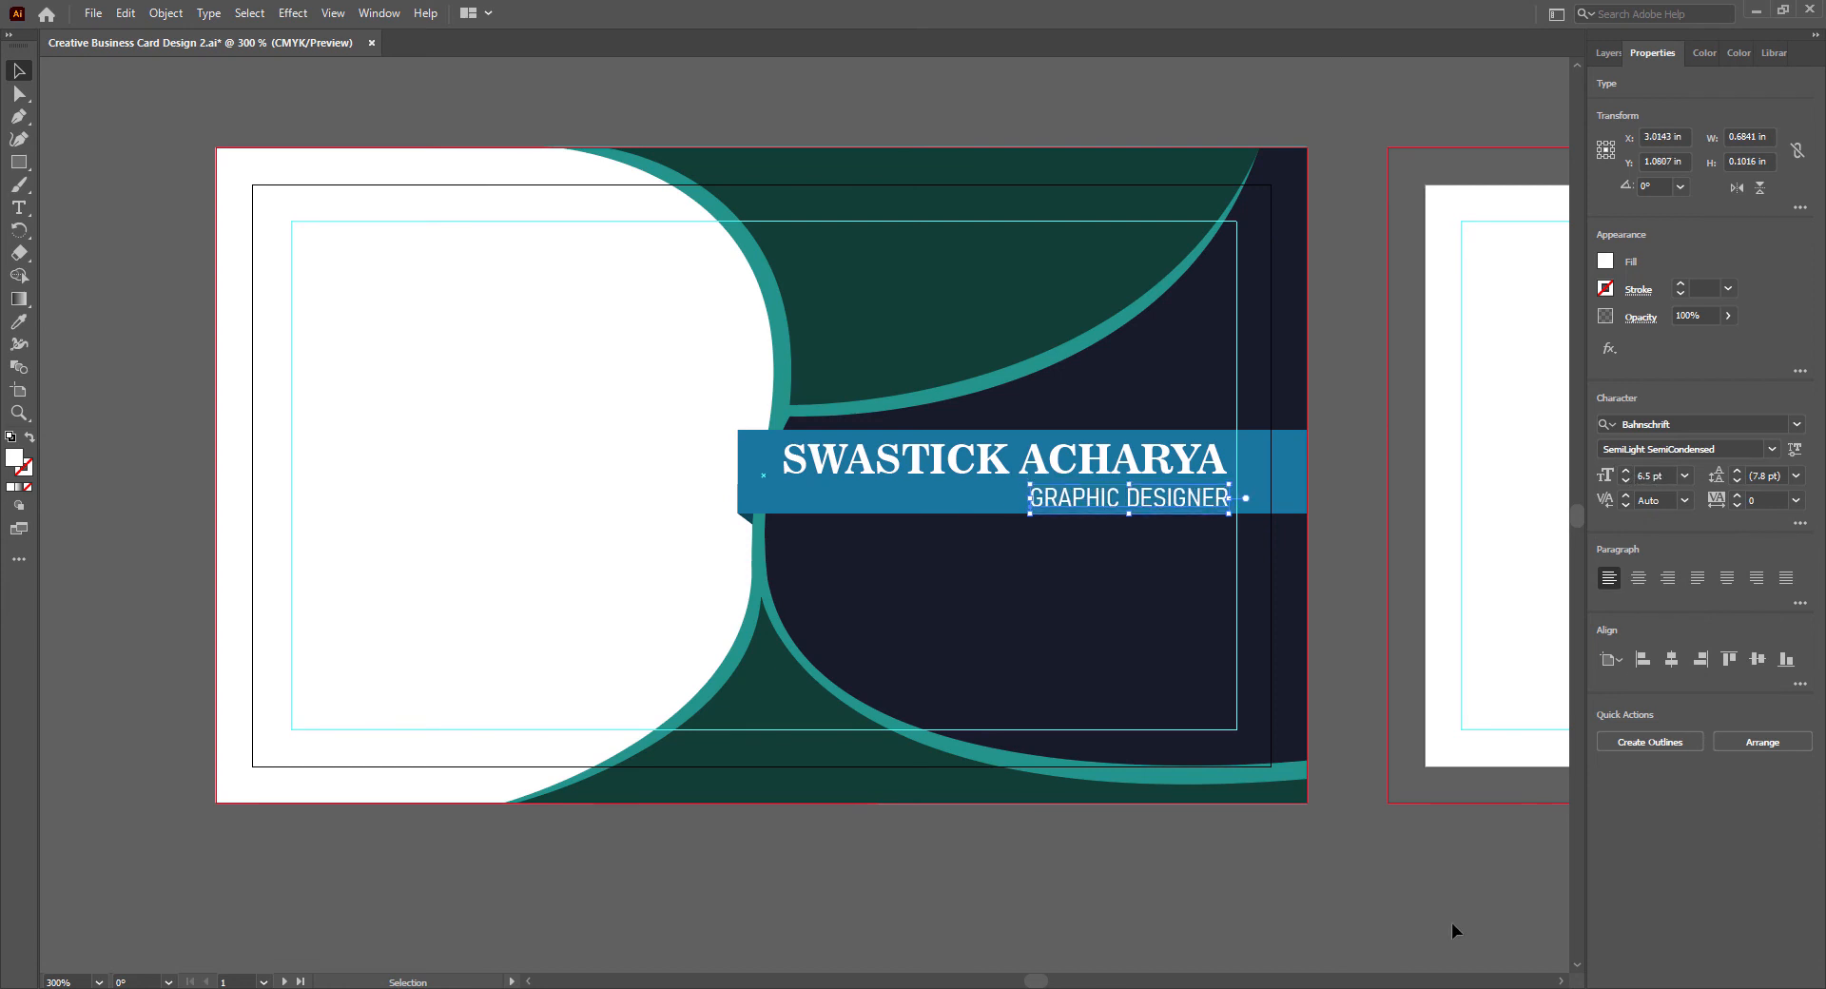
pyautogui.press('Up')
pyautogui.click(1014, 462)
pyautogui.click(1288, 904)
pyautogui.hotkey('ctrl', 's')
# - Start a Drop Shadow effect on the cardholder's name with X offset 0 in and Y offset 0.03 in
pyautogui.click(989, 463)
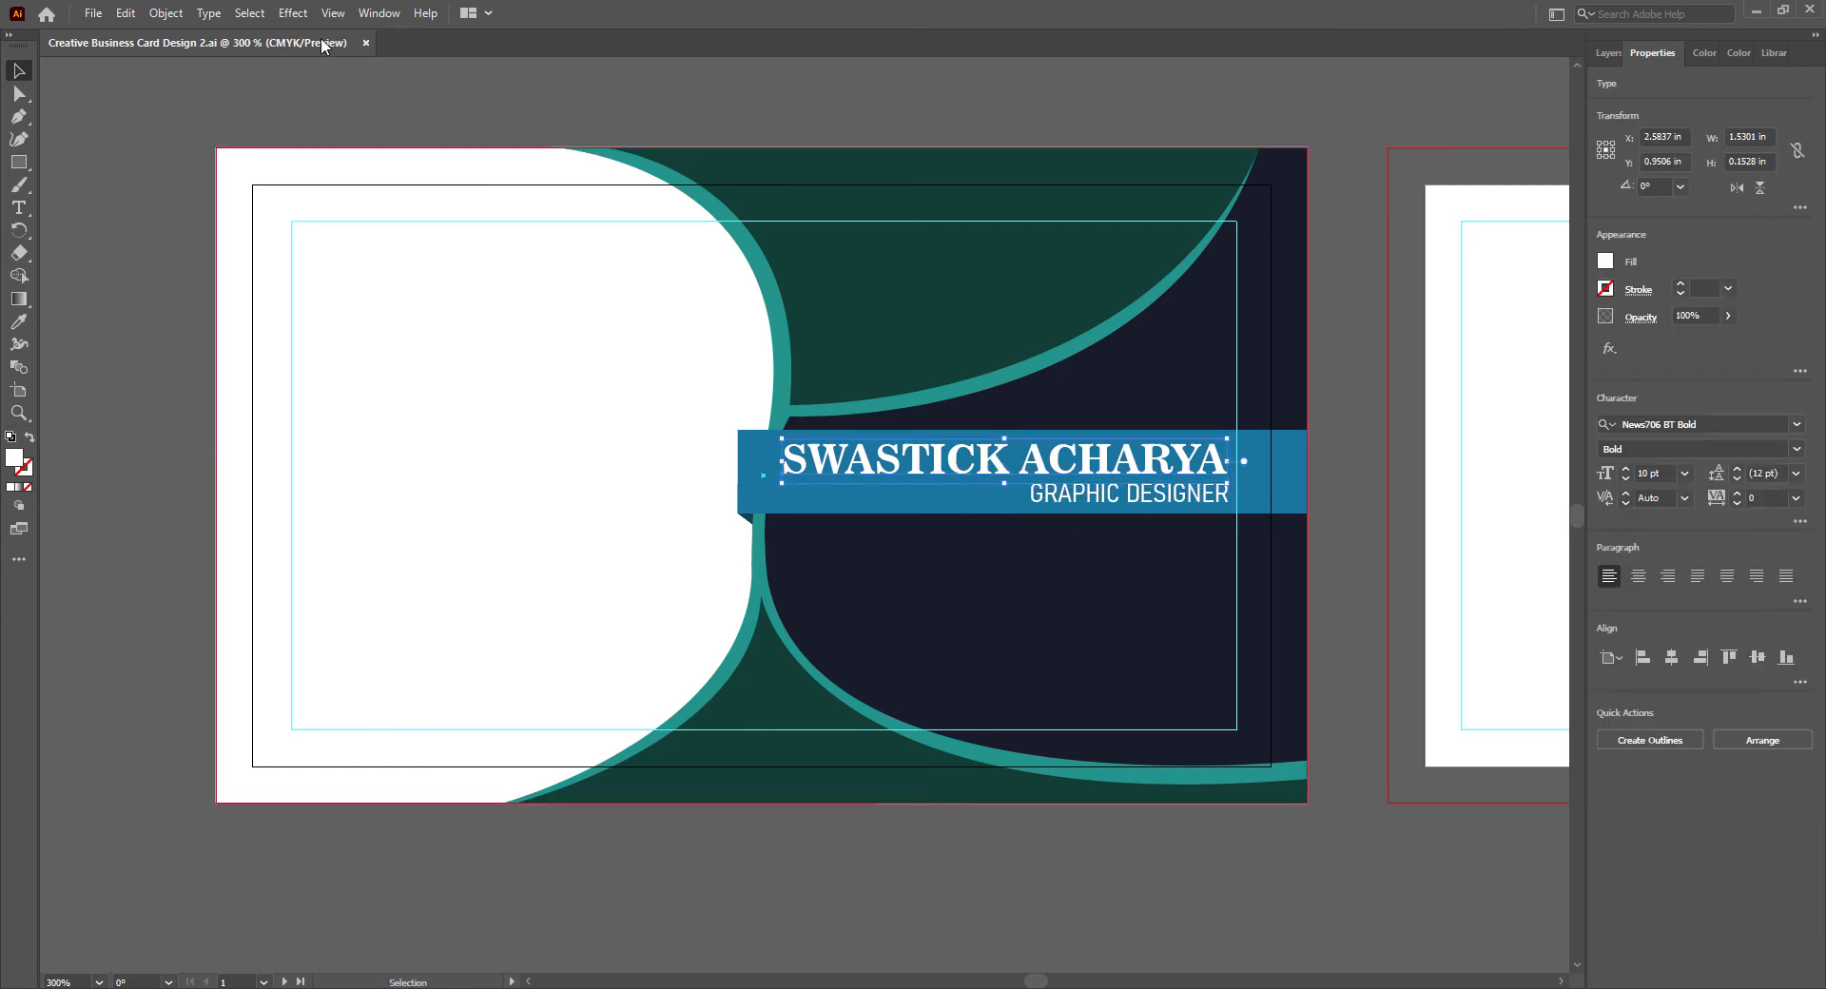
pyautogui.click(293, 13)
pyautogui.moveTo(380, 230)
pyautogui.click(552, 230)
pyautogui.moveTo(877, 359); pyautogui.dragTo(579, 275)
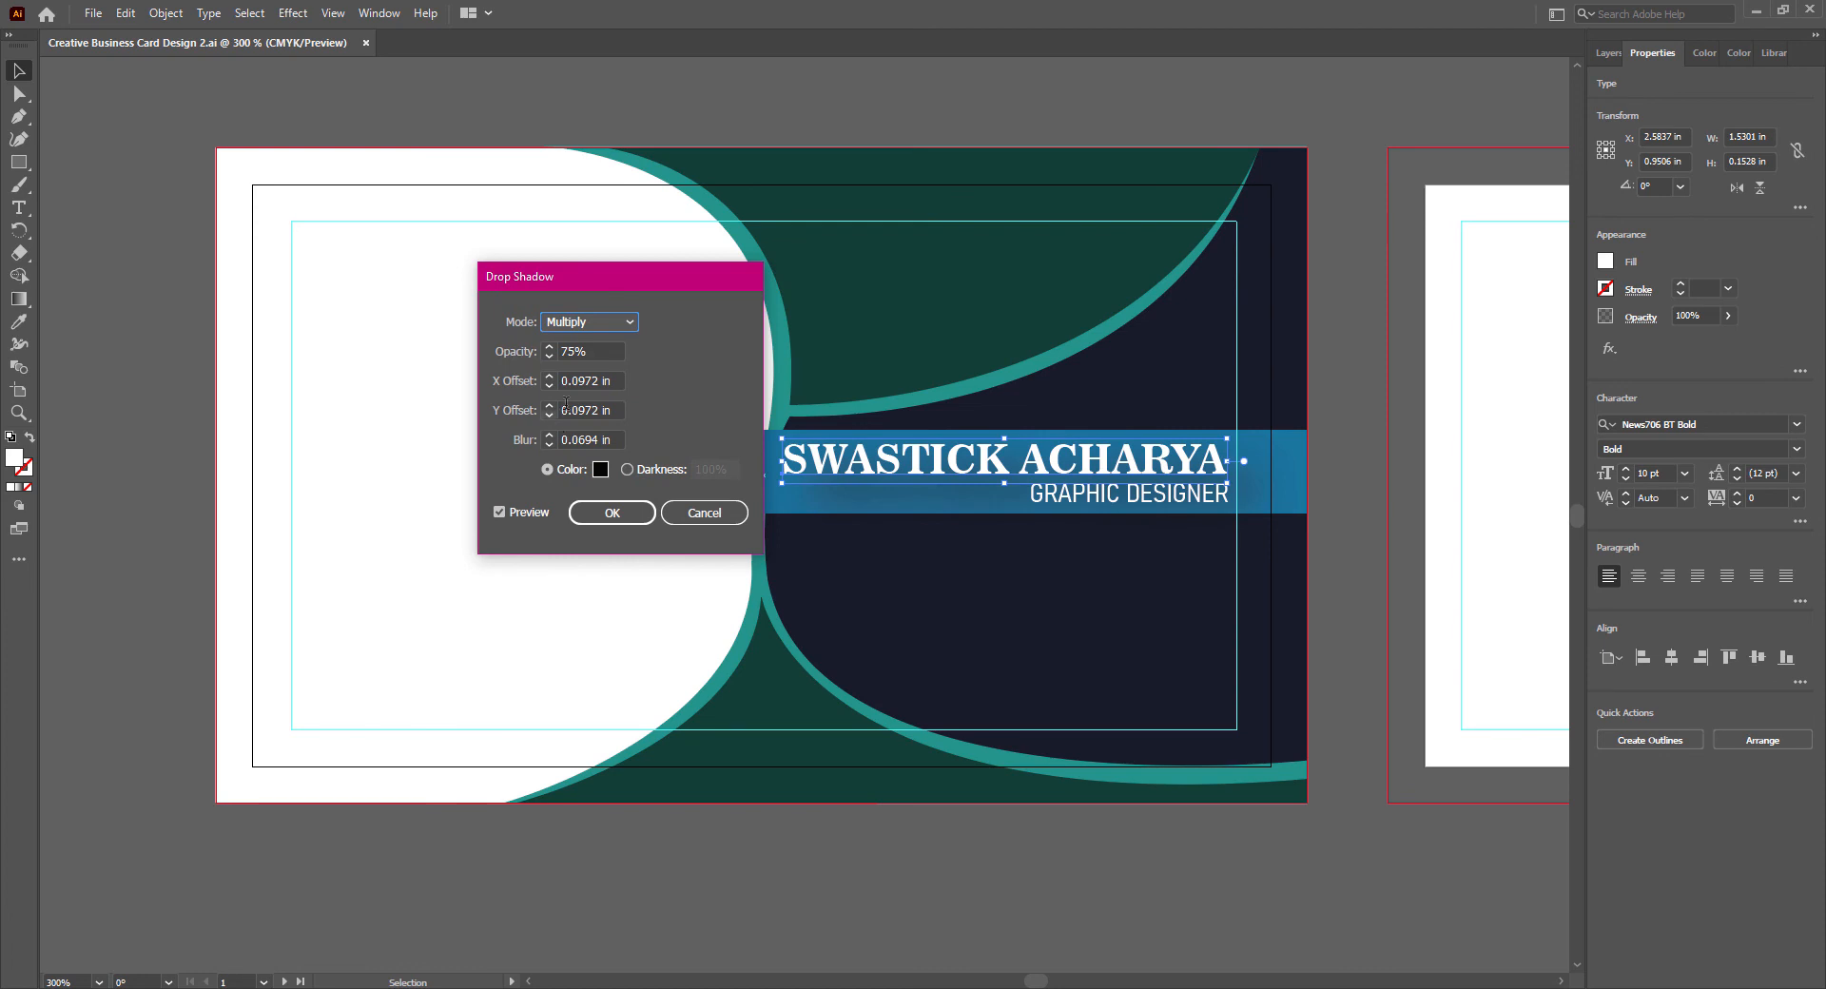
pyautogui.moveTo(619, 381); pyautogui.dragTo(579, 439)
pyautogui.write('3')
pyautogui.click(612, 411)
pyautogui.click(549, 444)
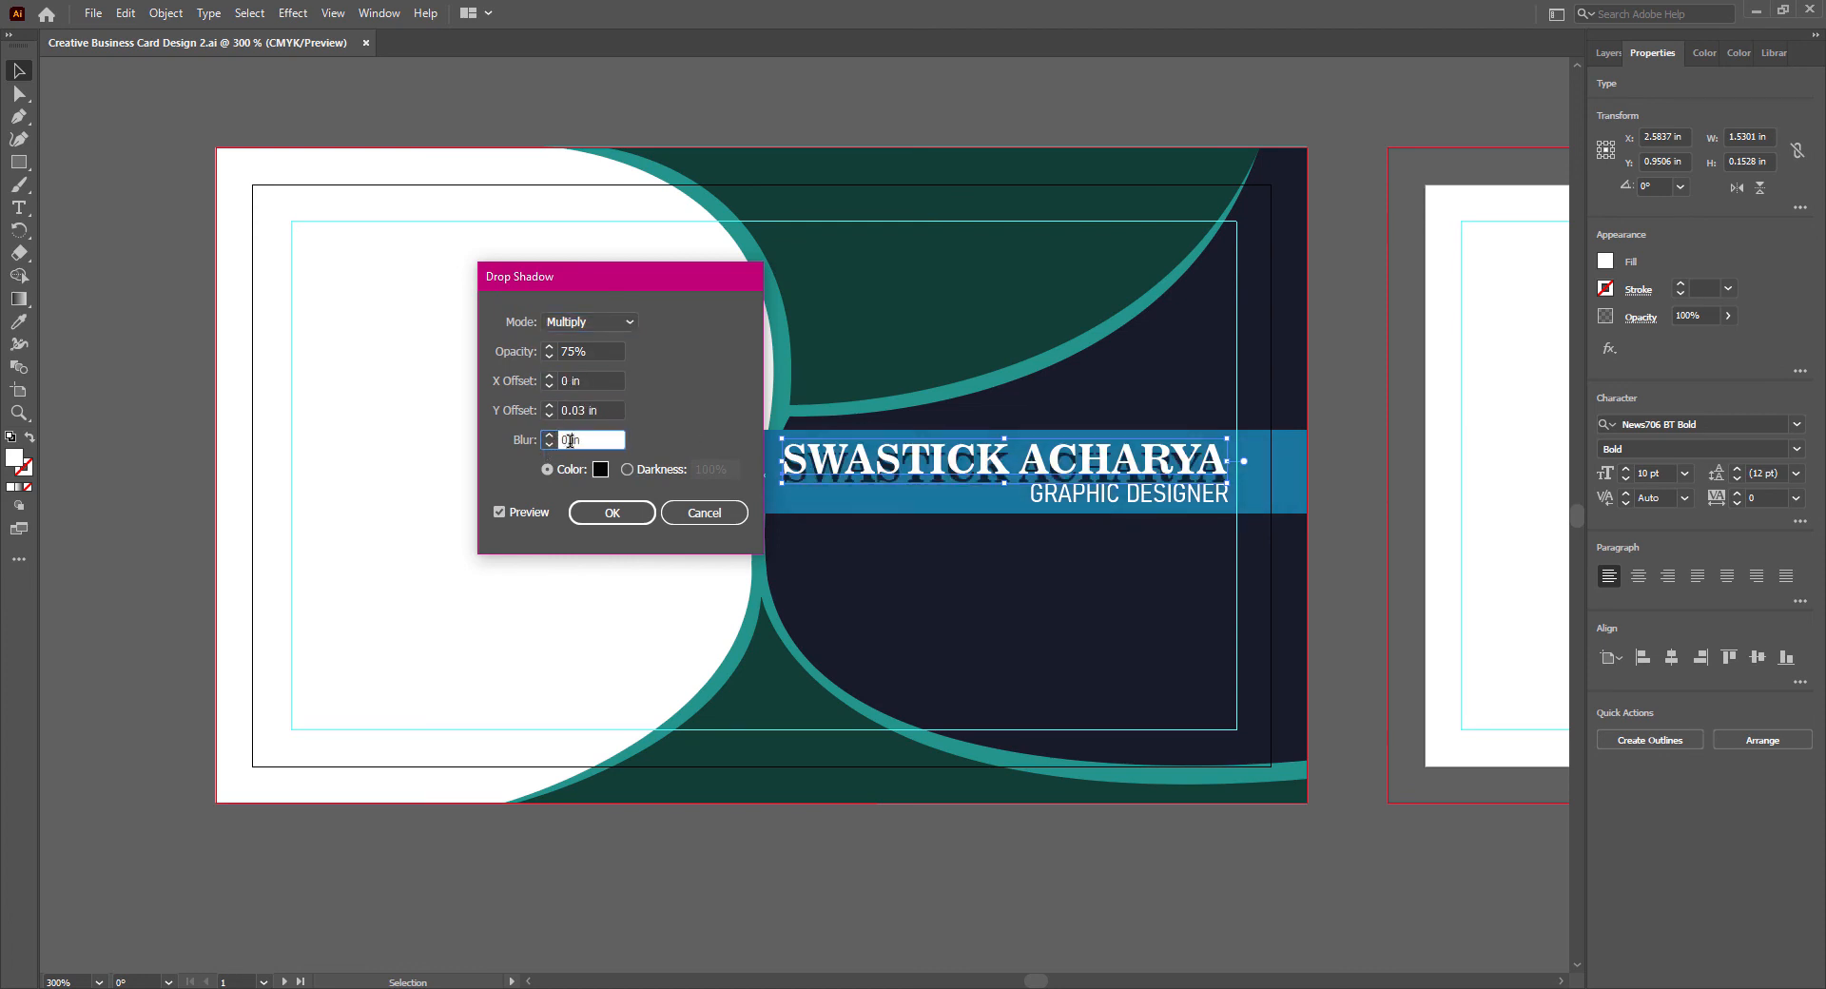
# - Set the name's shadow to Y offset 0.01 in and blur 0.01 in, apply it and save the document
pyautogui.click(597, 410)
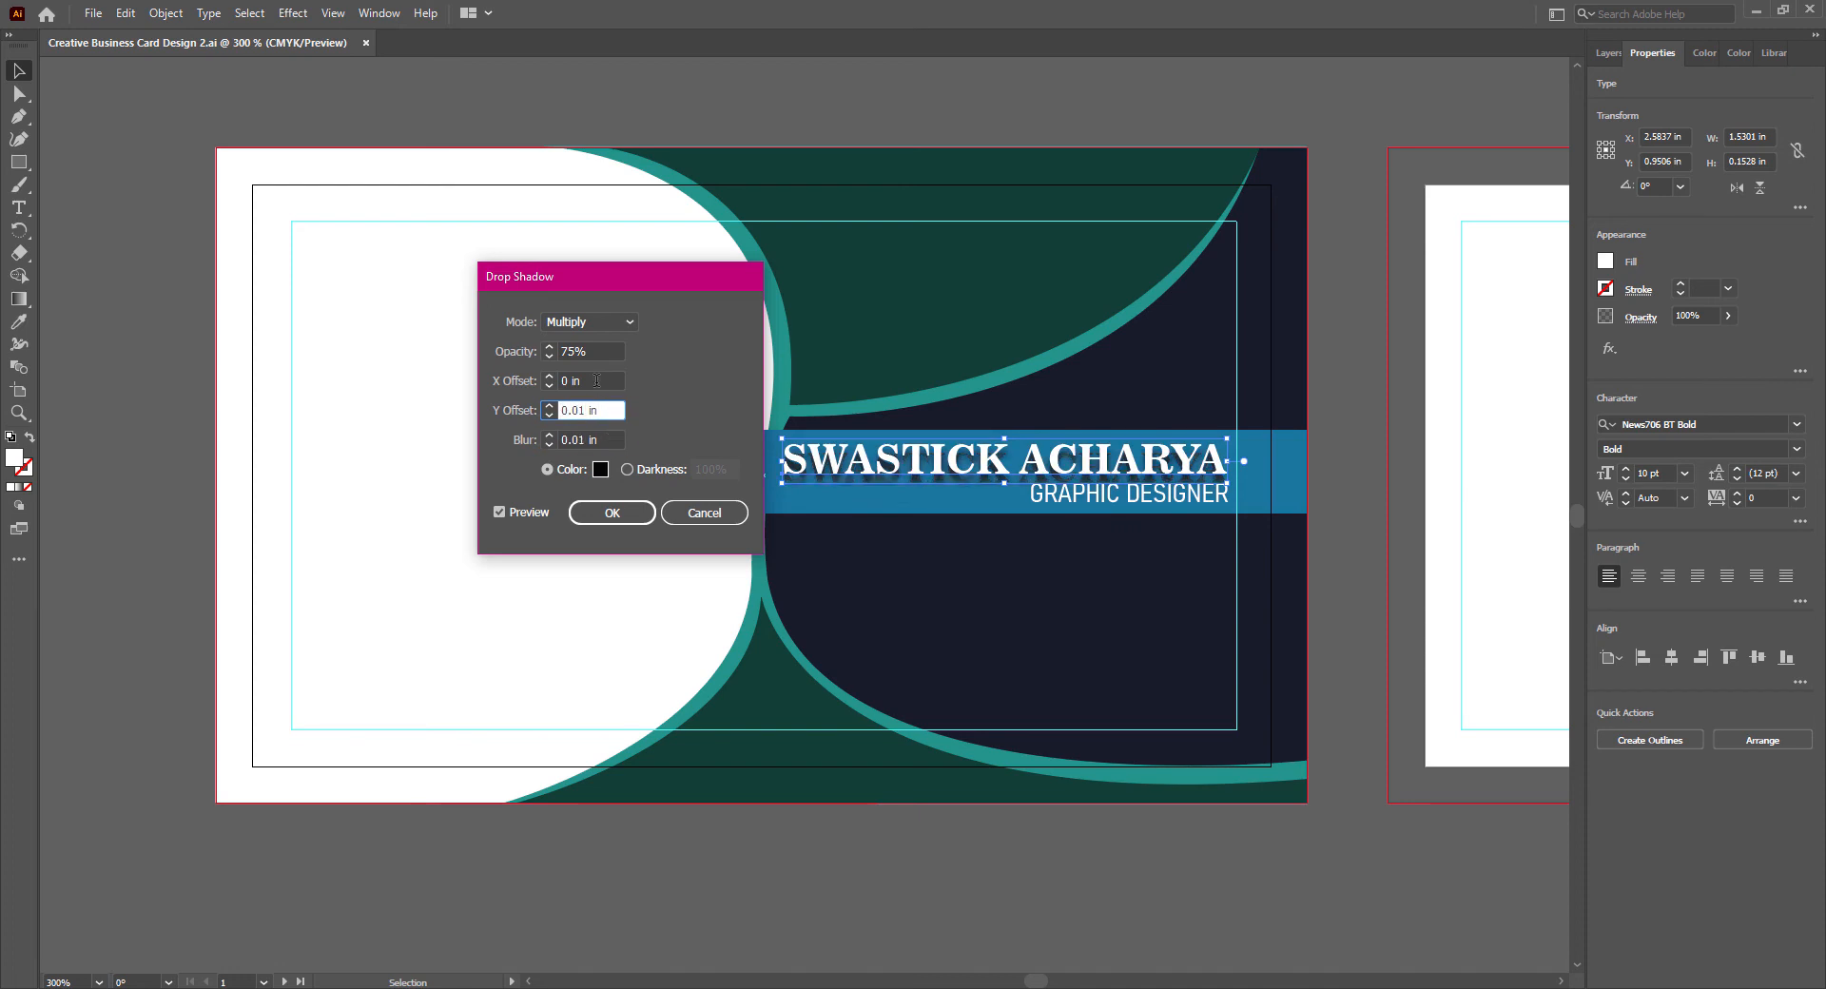
pyautogui.click(596, 381)
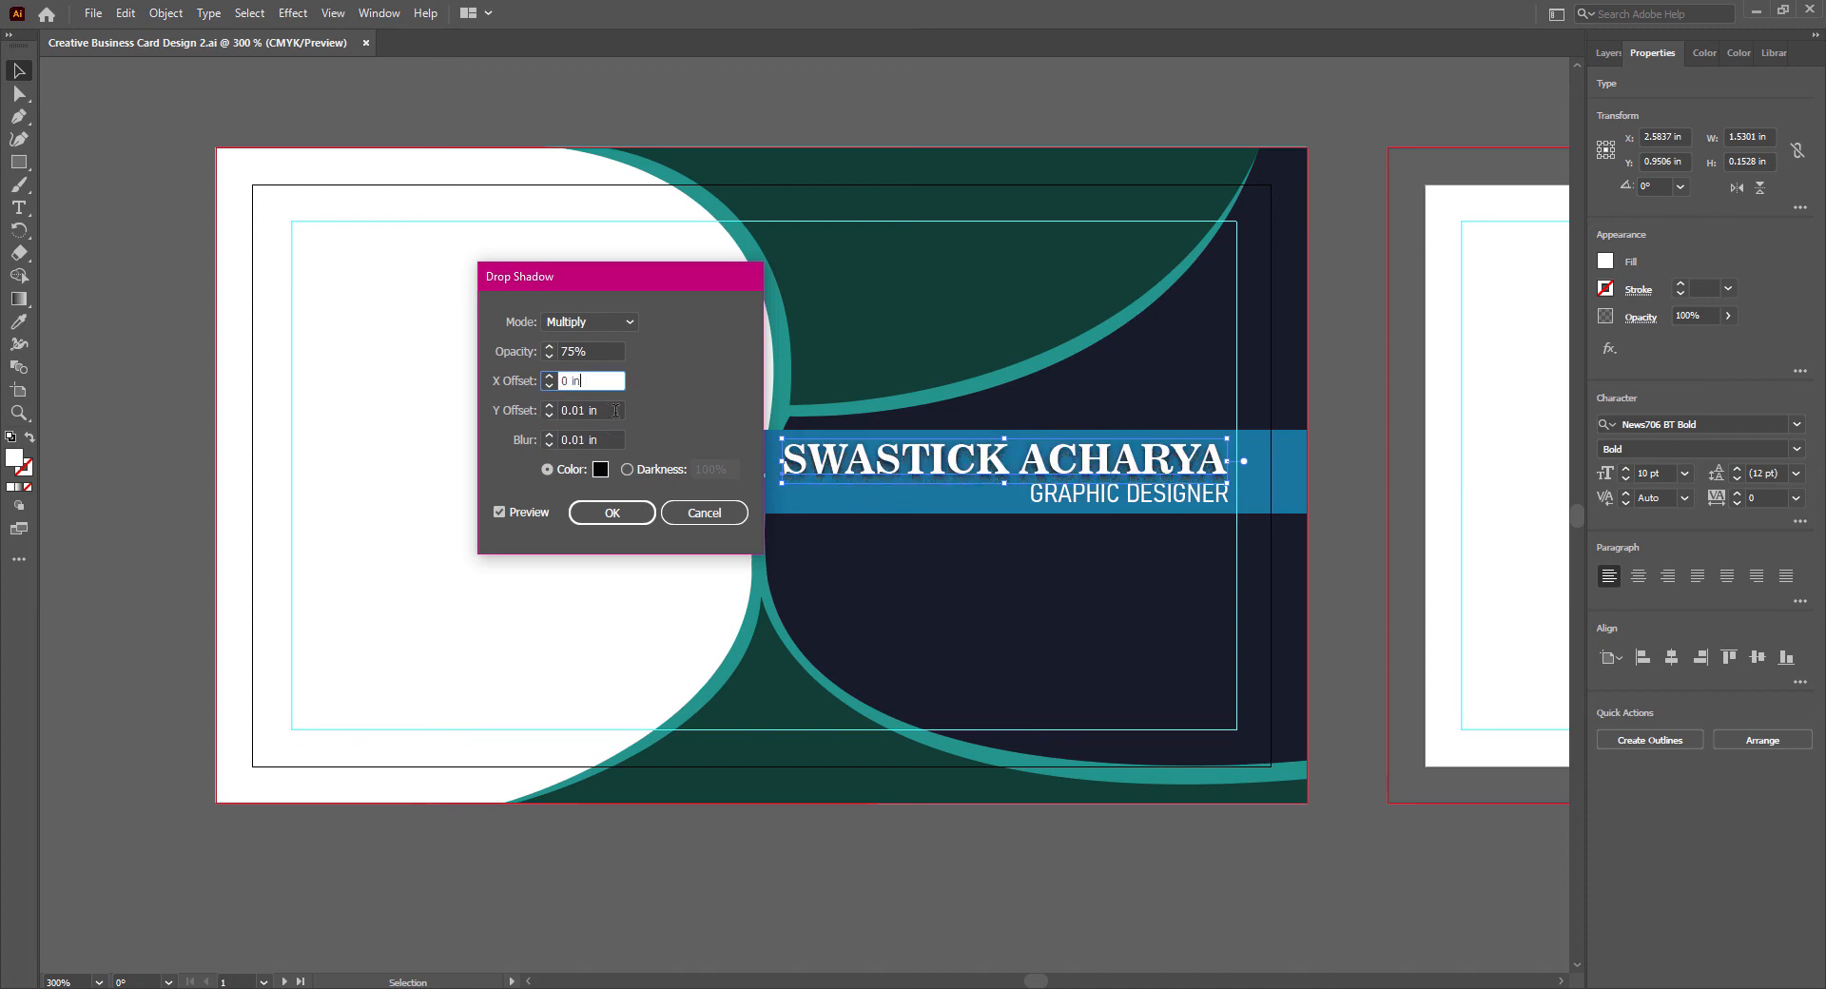
pyautogui.moveTo(575, 351); pyautogui.dragTo(561, 351)
pyautogui.click(612, 513)
pyautogui.click(1109, 877)
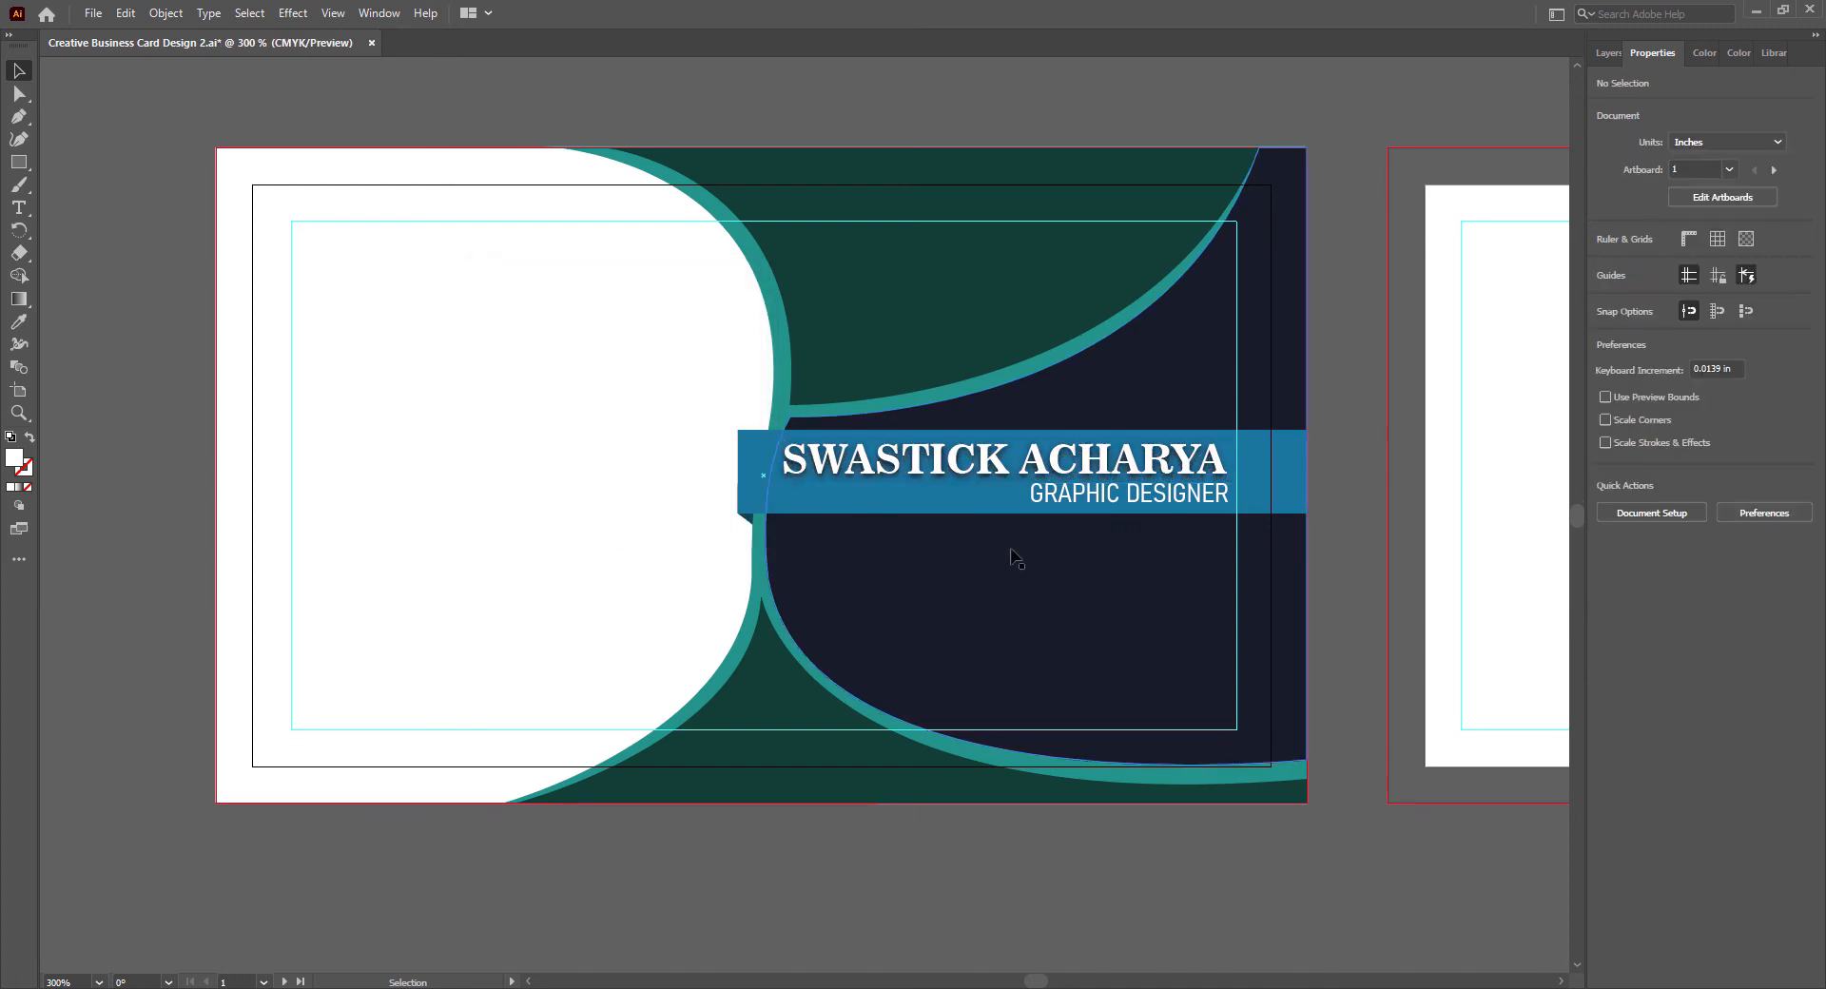
pyautogui.hotkey('ctrl', 's')
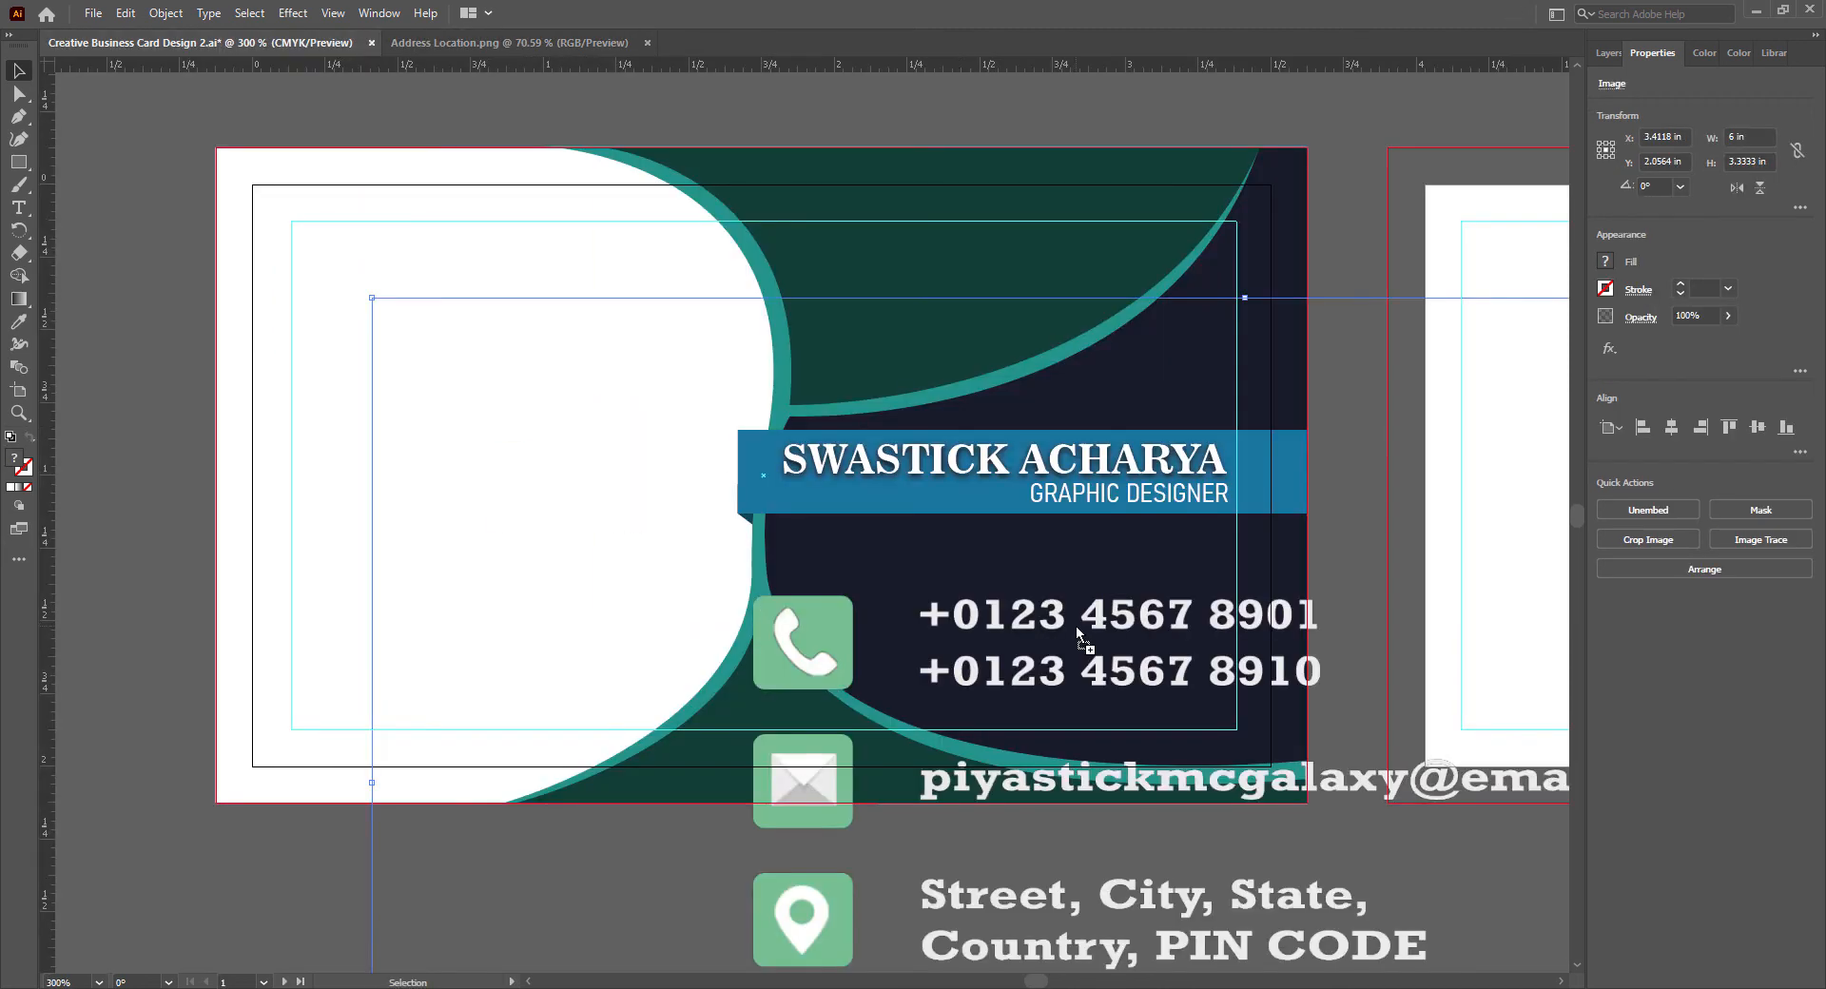
# - Bring the contact-details image from Address Location.png onto the front card below the blue band
pyautogui.moveTo(942, 637); pyautogui.dragTo(585, 423)
pyautogui.hotkey('ctrl', 'z')
pyautogui.moveTo(232, 155); pyautogui.dragTo(988, 720)
pyautogui.moveTo(1522, 858); pyautogui.dragTo(946, 538)
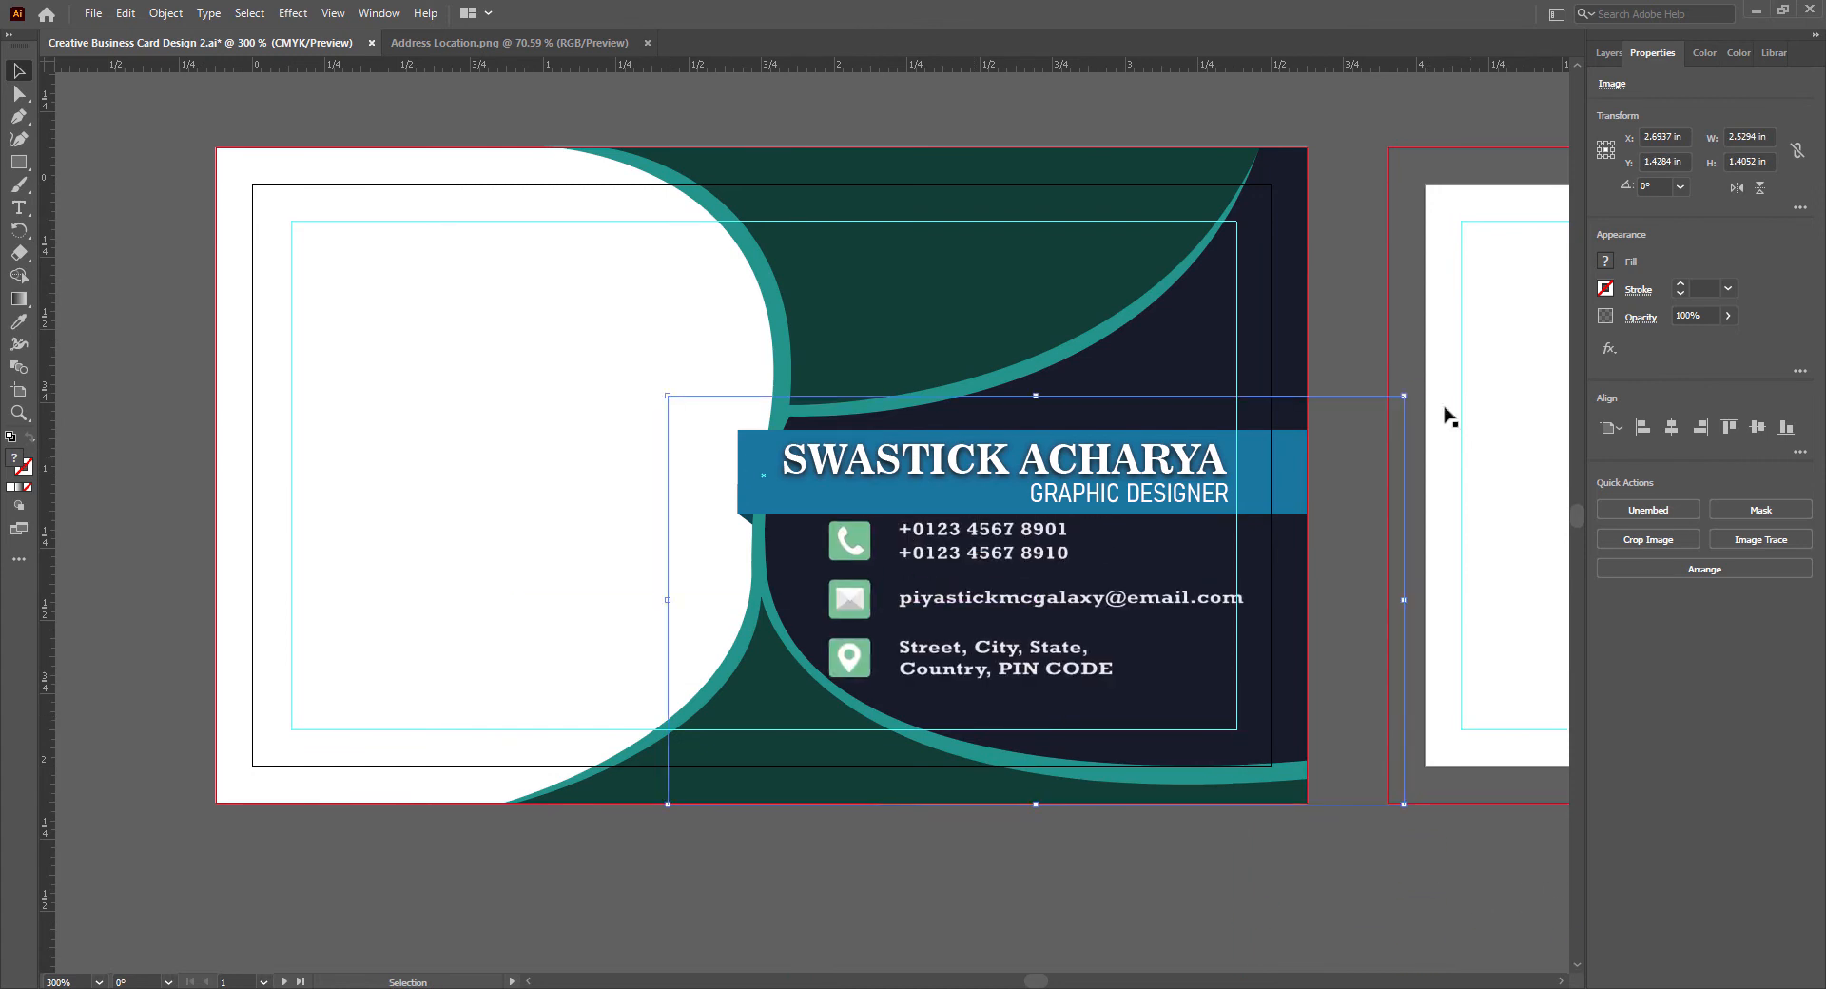
# - Scale the contact-details image to about 2.04 by 1.14 in and position it on the navy area below the band
pyautogui.moveTo(1403, 396); pyautogui.dragTo(1306, 432)
pyautogui.press('Up')
pyautogui.press('Up')
pyautogui.press('Up')
pyautogui.press('Up')
pyautogui.press('Up')
pyautogui.press('Up')
pyautogui.press('Up')
pyautogui.press('Up')
pyautogui.moveTo(1307, 773); pyautogui.dragTo(1268, 750)
pyautogui.moveTo(810, 578); pyautogui.dragTo(834, 587)
pyautogui.moveTo(692, 595)
pyautogui.mouseDown()
pyautogui.moveTo(726, 607)
pyautogui.moveTo(711, 603)
pyautogui.mouseUp()
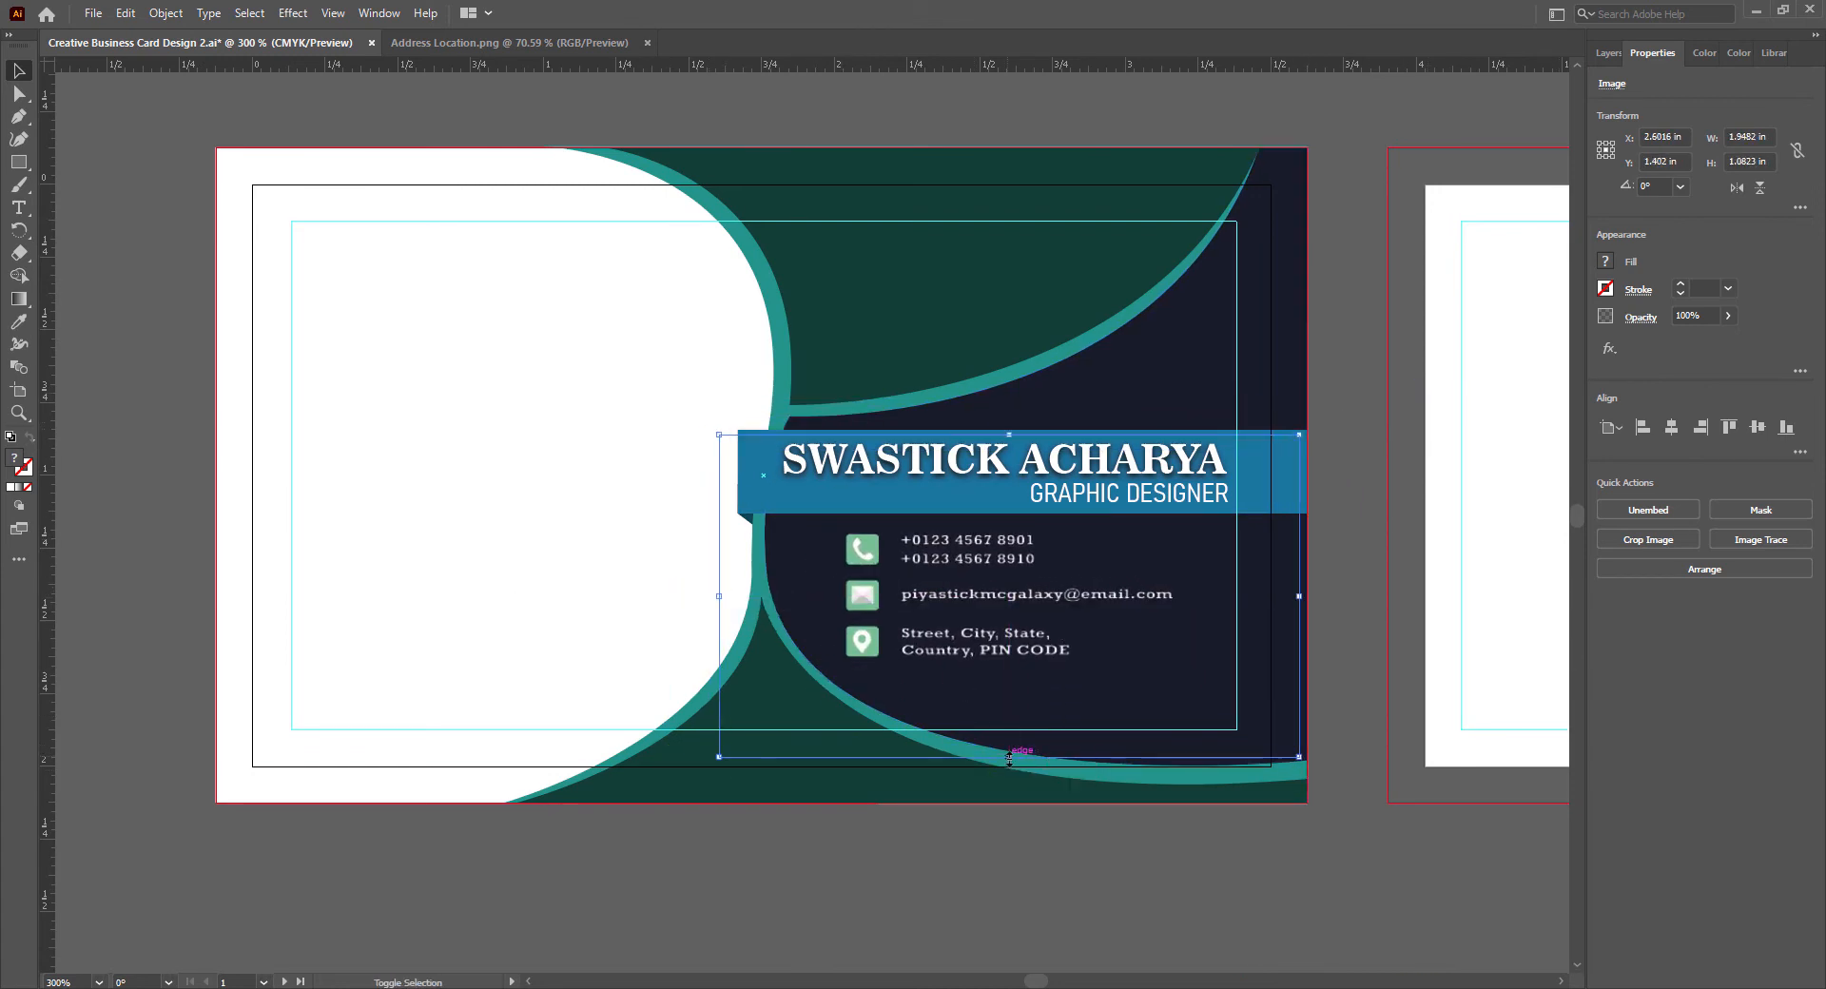
pyautogui.click(1240, 927)
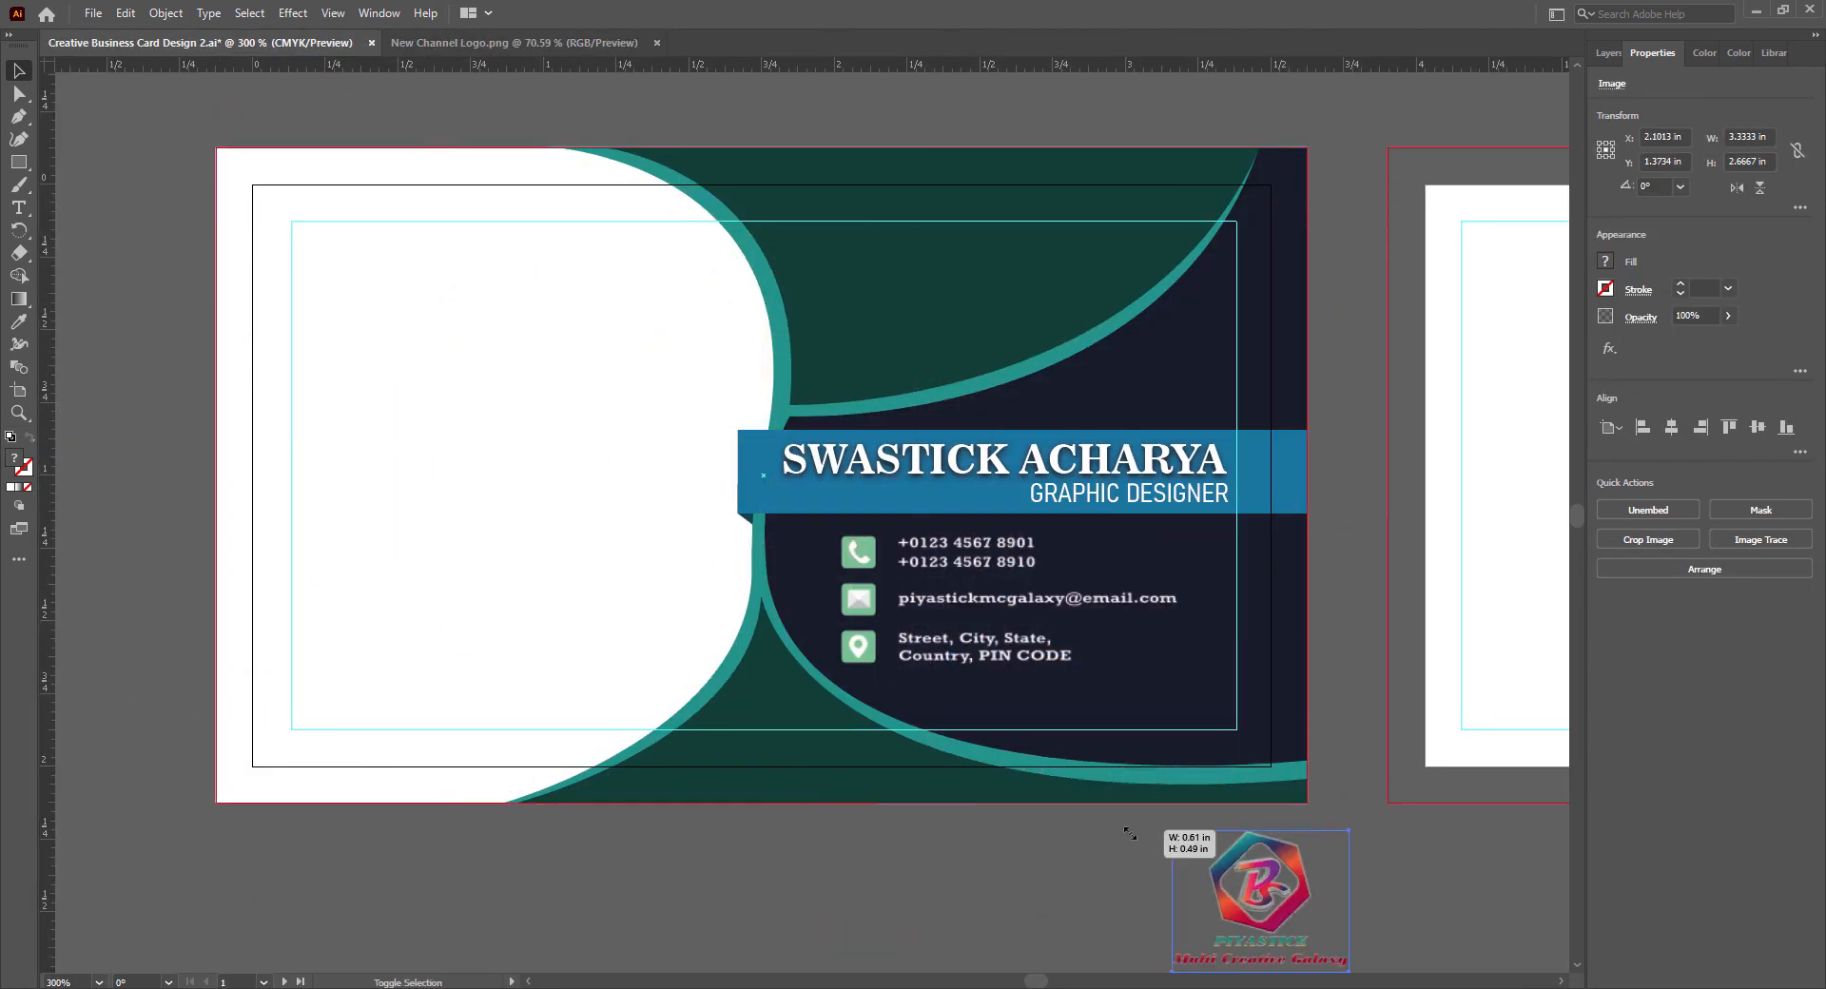
# - Place the logo from New Channel Logo.png in the upper white area, scaled to about 1.05 by 0.84 in
pyautogui.moveTo(1295, 865); pyautogui.dragTo(505, 268)
pyautogui.moveTo(562, 382); pyautogui.dragTo(696, 488)
pyautogui.moveTo(560, 319); pyautogui.dragTo(514, 325)
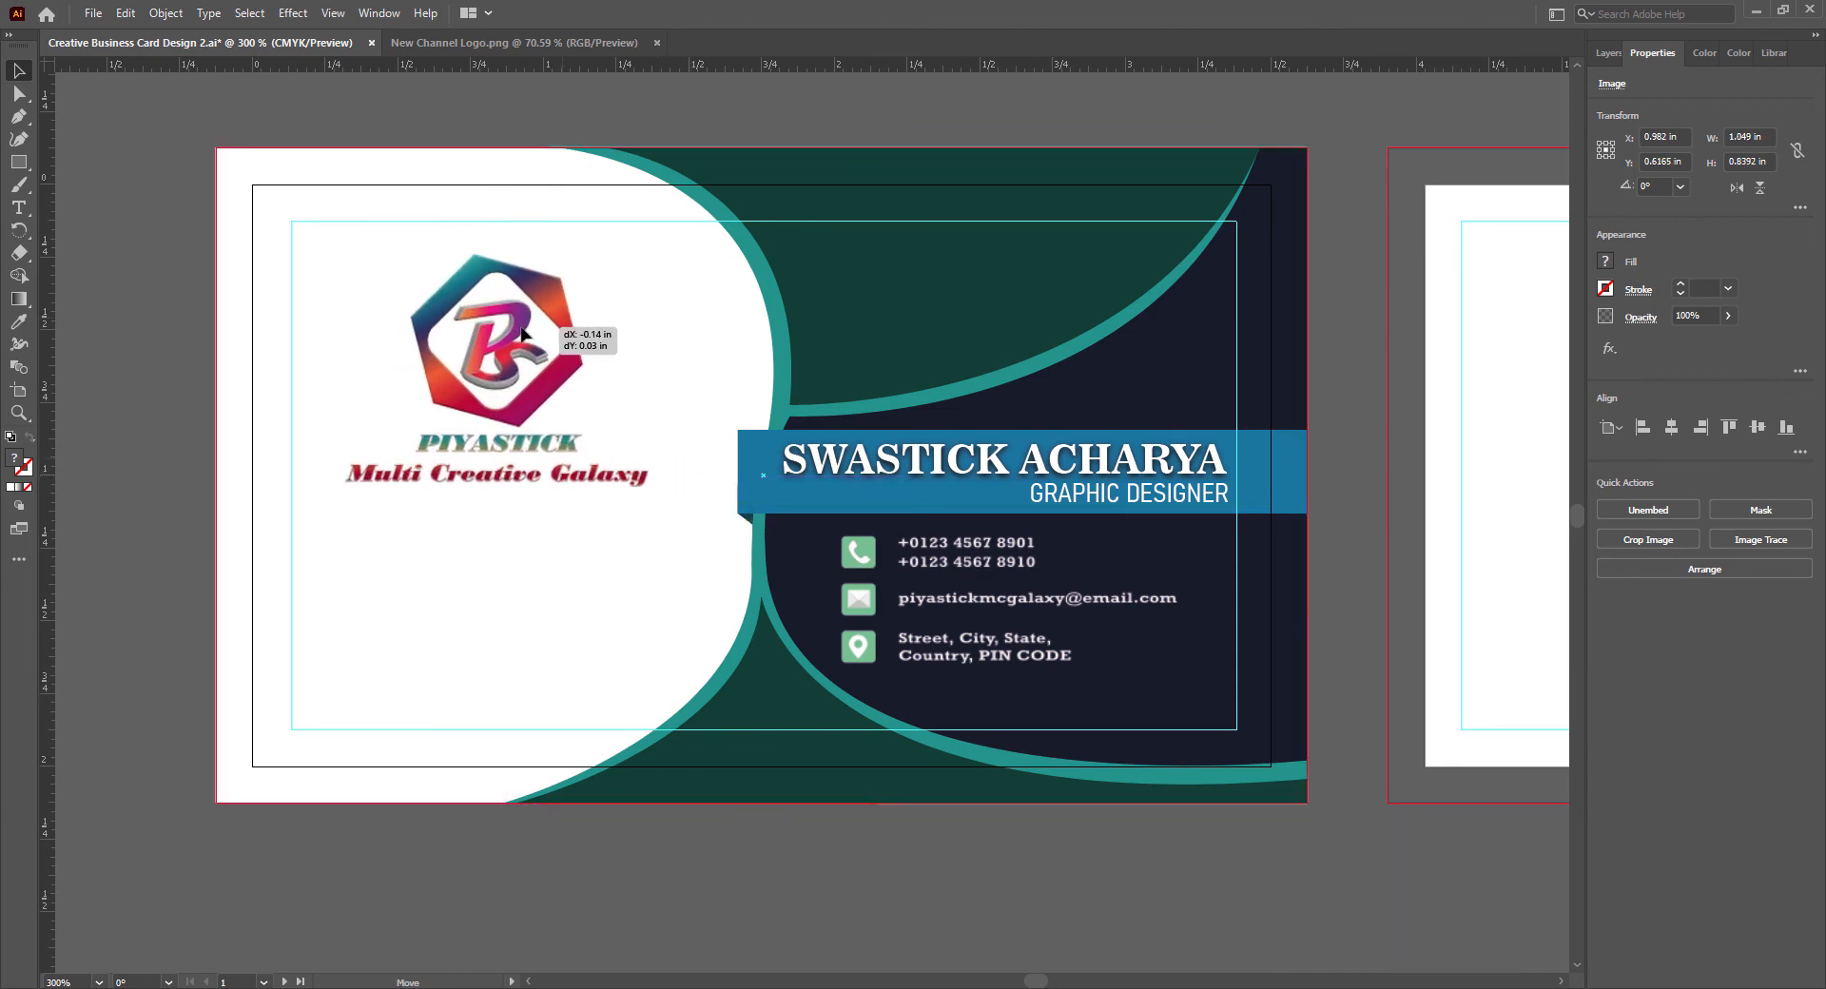
pyautogui.click(949, 891)
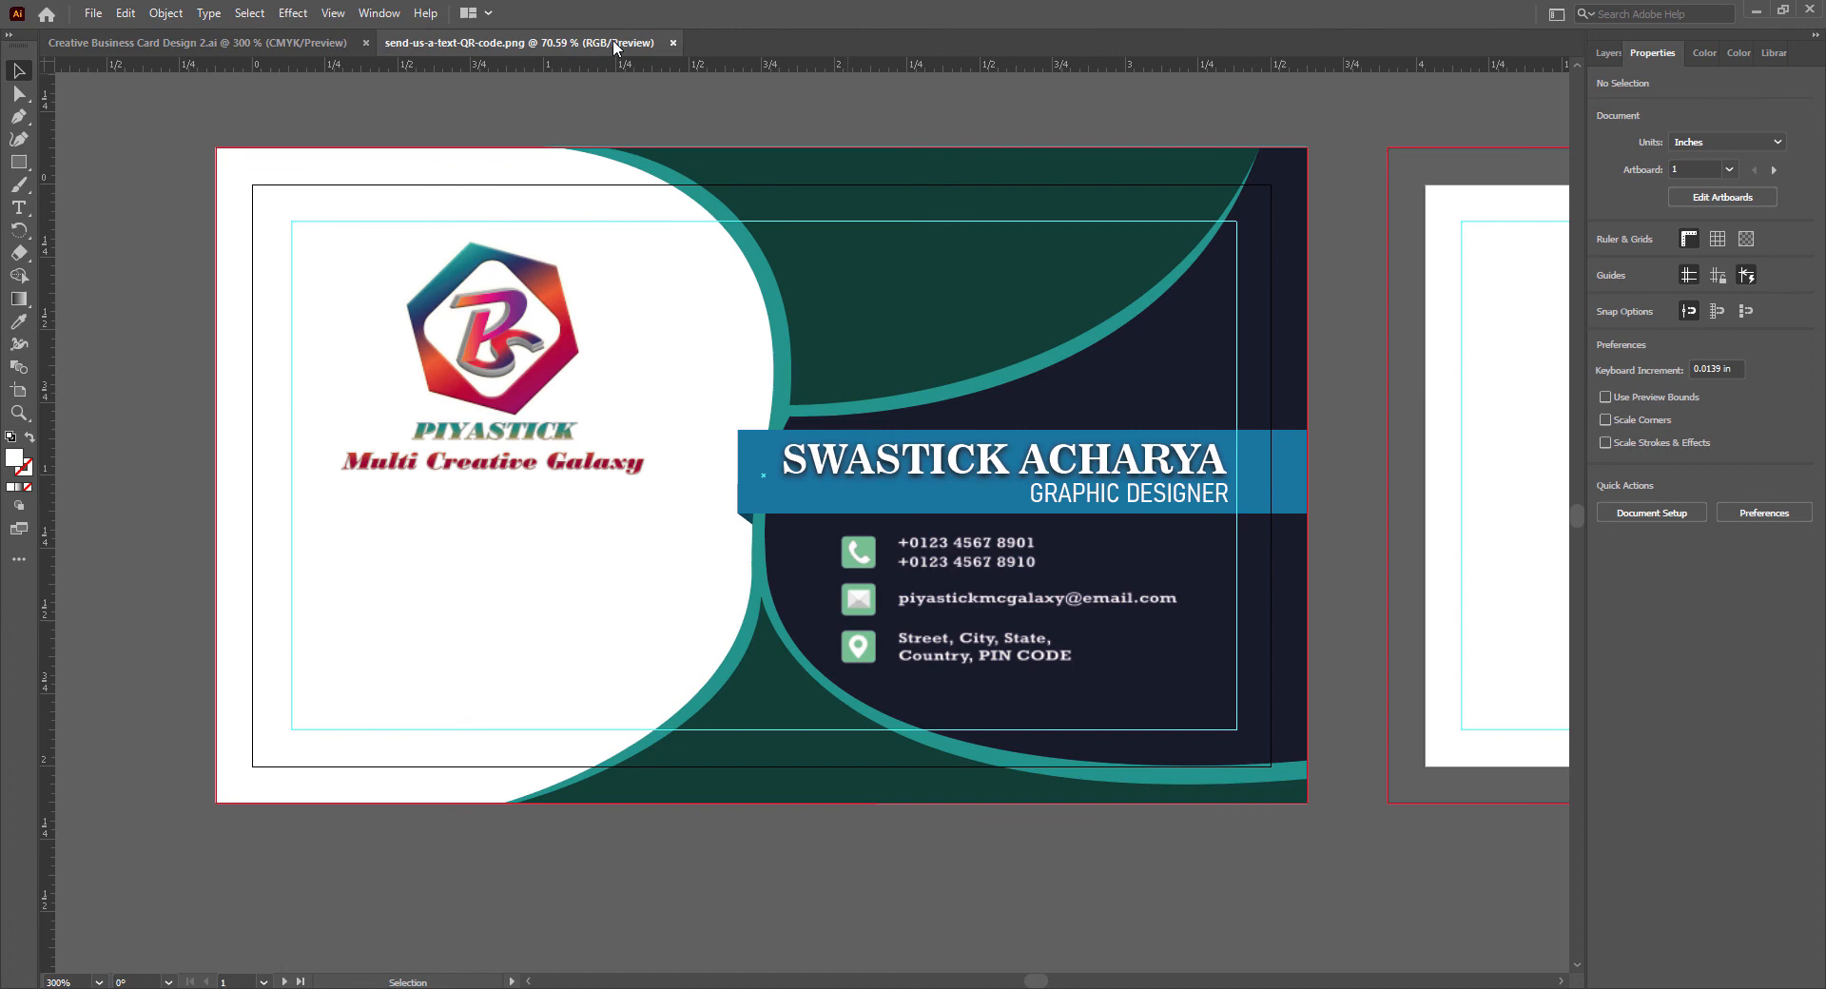
# - Place the QR code from send-us-a-text-QR-code.png, scale it down into the white area's lower left corner and save
pyautogui.moveTo(325, 140); pyautogui.dragTo(346, 358)
pyautogui.moveTo(294, 251); pyautogui.dragTo(815, 774)
pyautogui.moveTo(930, 881); pyautogui.dragTo(438, 263)
pyautogui.moveTo(325, 157); pyautogui.dragTo(953, 884)
pyautogui.moveTo(1113, 932); pyautogui.dragTo(352, 404)
pyautogui.moveTo(287, 353); pyautogui.dragTo(515, 581)
pyautogui.moveTo(582, 620); pyautogui.dragTo(414, 660)
pyautogui.click(750, 883)
pyautogui.hotkey('ctrl', 's')
# - Draw a white 3.75 by 2.25 in rectangle covering the second artboard out to its bleed edges
pyautogui.scroll(-1, 664, 890)
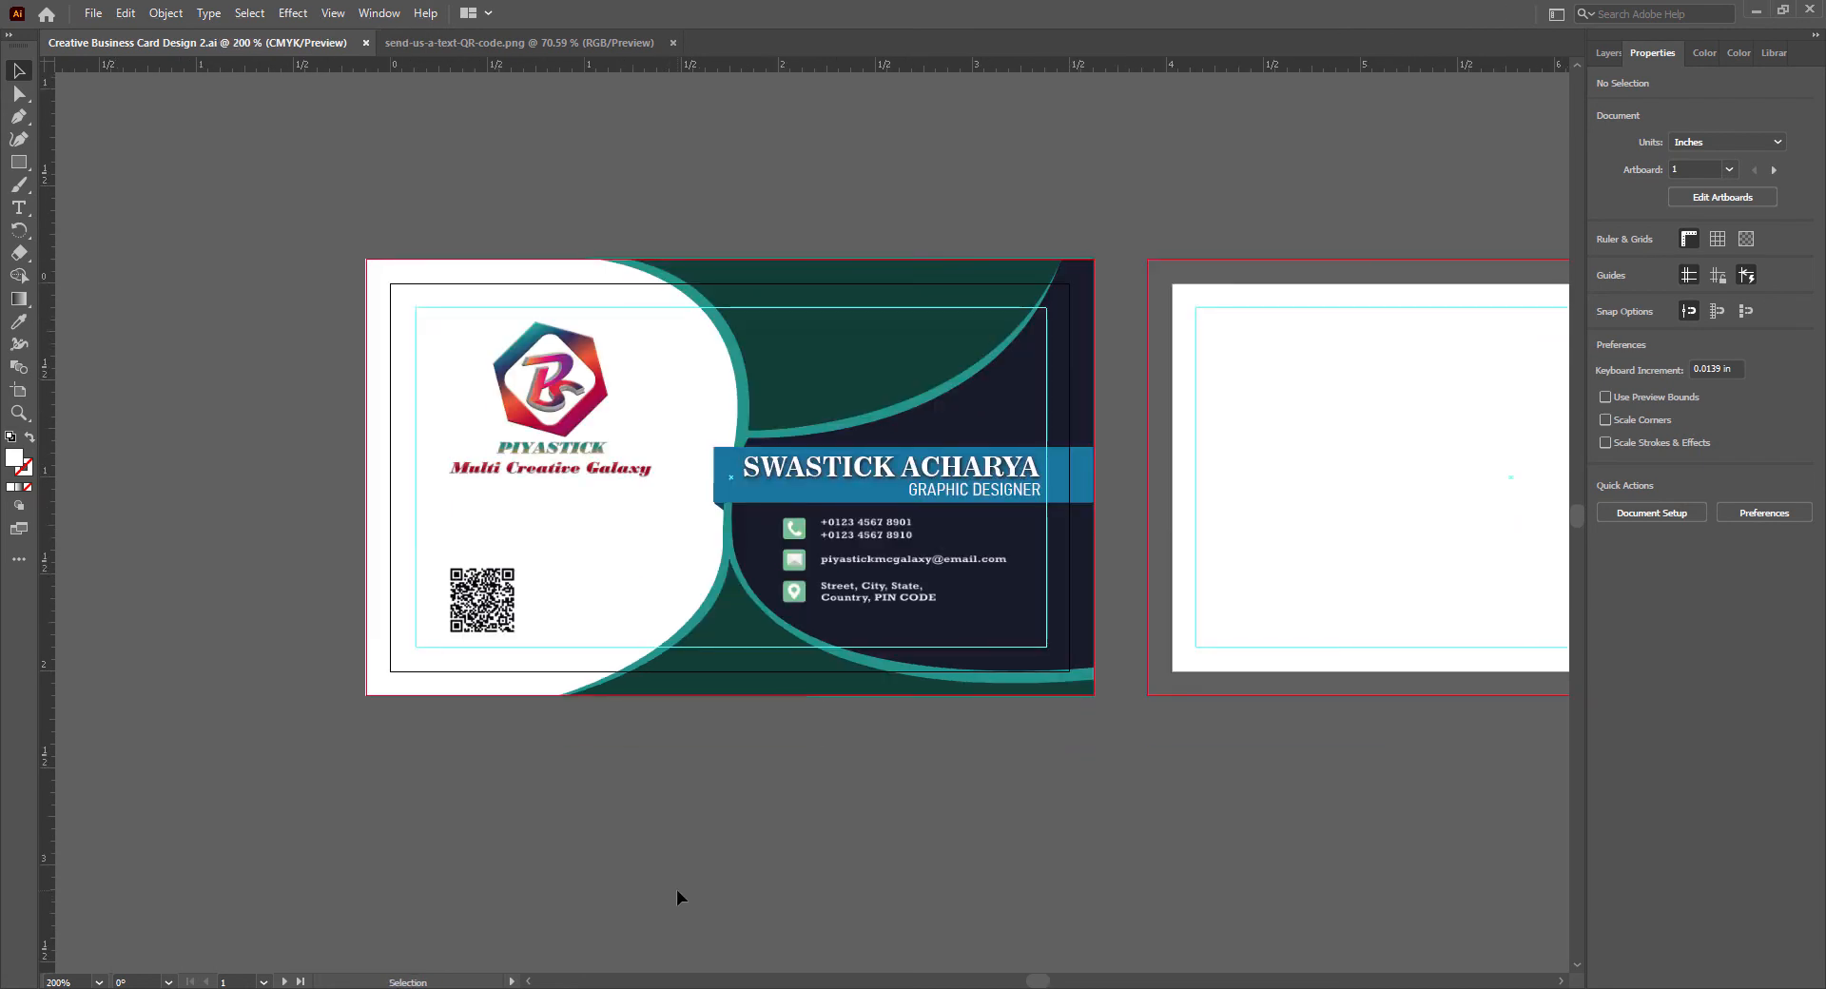
pyautogui.hscroll(3, 676, 888)
pyautogui.hscroll(2, 1480, 677)
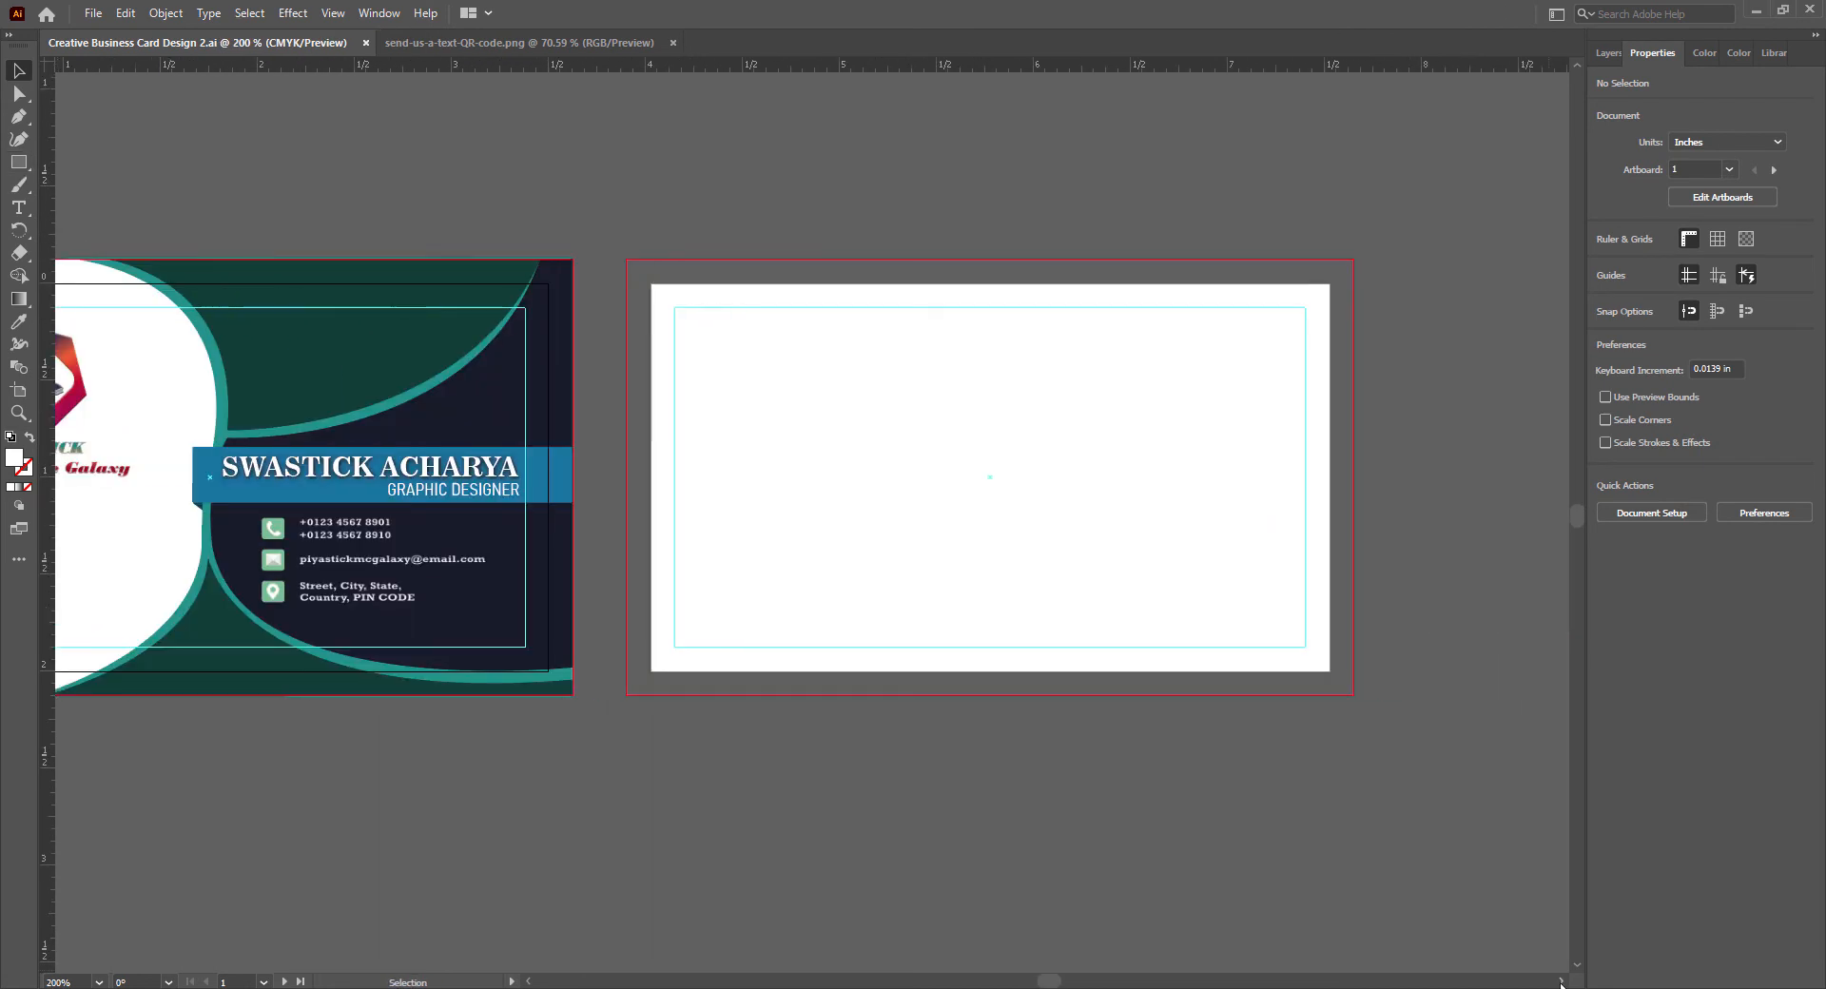
pyautogui.scroll(1, 1480, 677)
pyautogui.scroll(2, 1480, 679)
pyautogui.press('m')
pyautogui.moveTo(253, 208); pyautogui.dragTo(1343, 863)
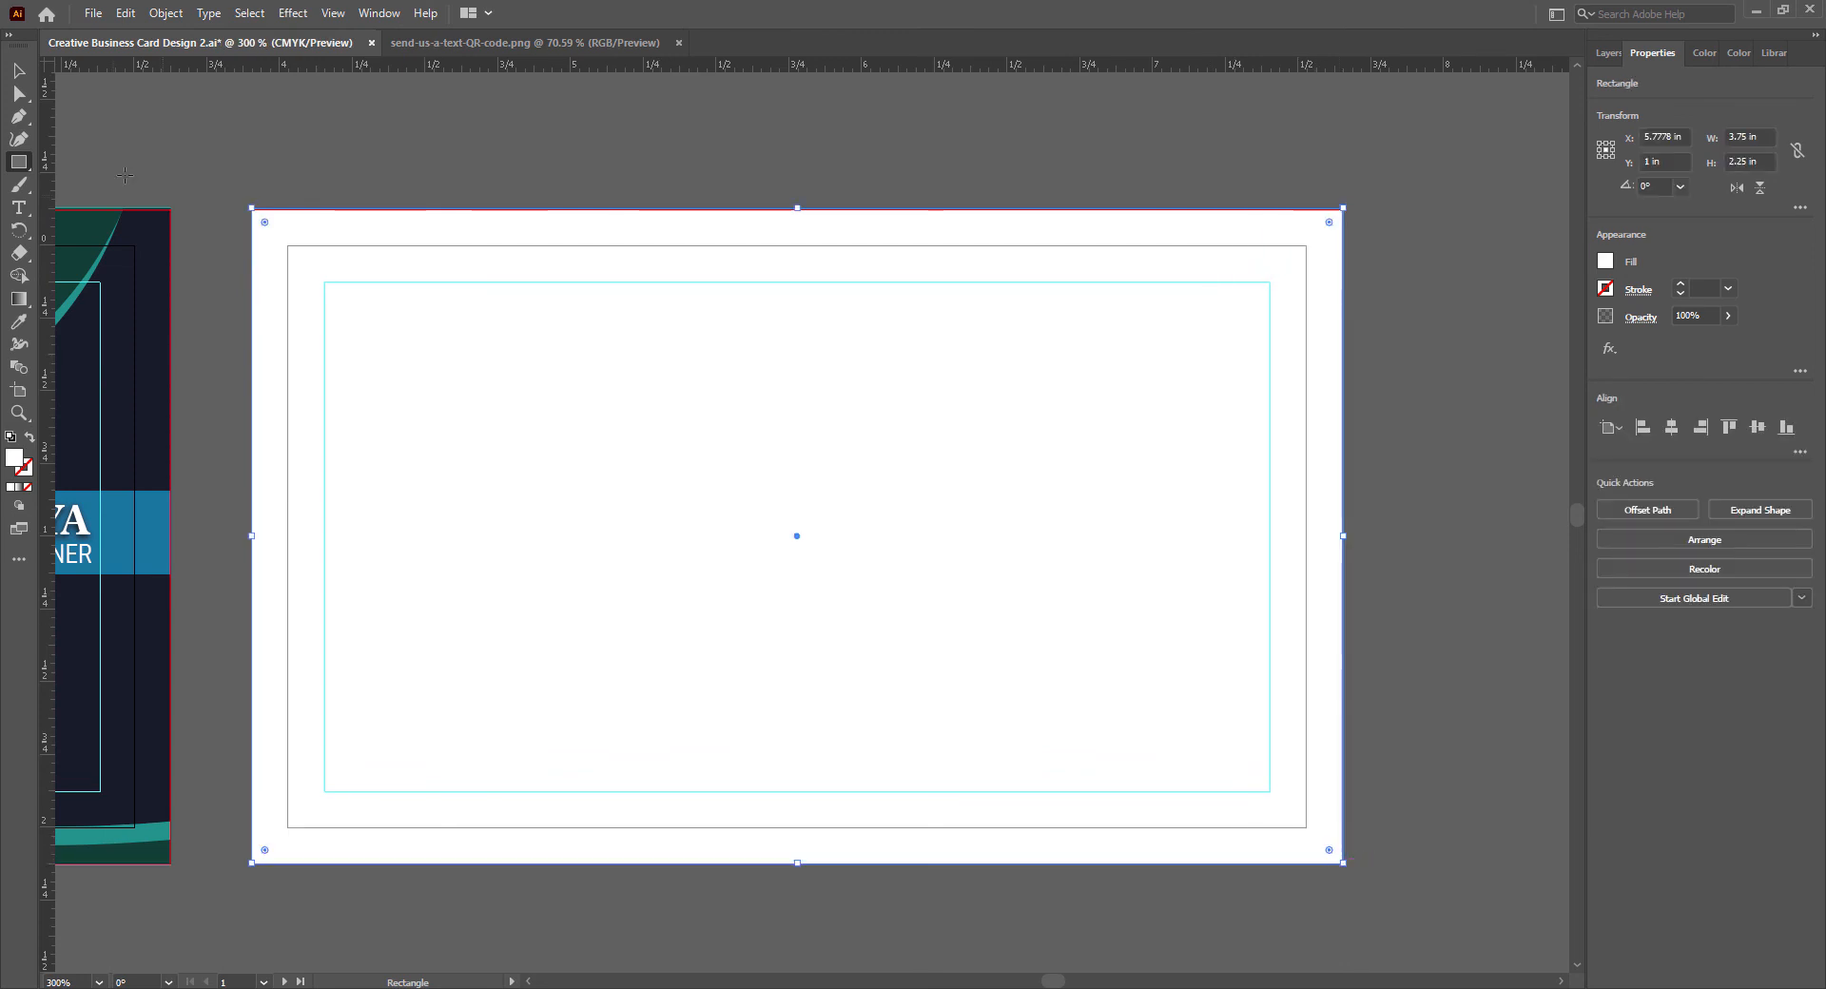
# - Duplicate the white rectangle about 0.11 in higher and fill the copy with the front card's navy using the Eyedropper
pyautogui.click(24, 77)
pyautogui.click(848, 655)
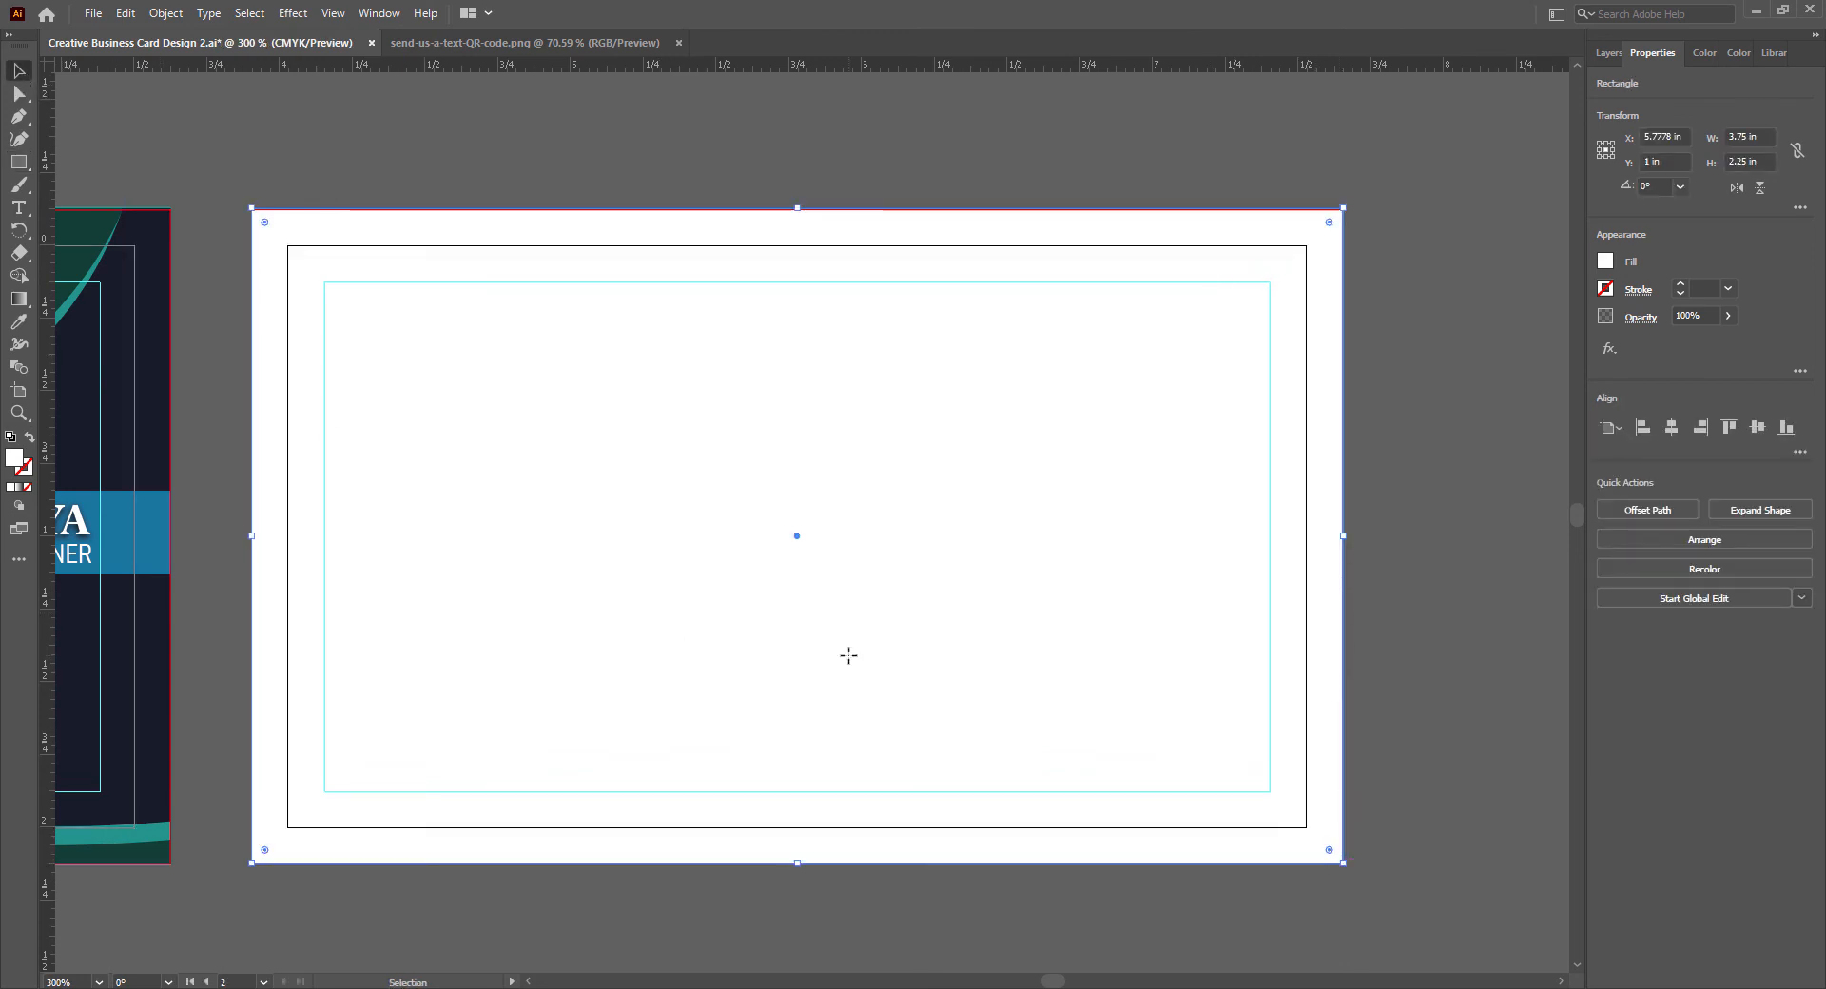
pyautogui.moveTo(850, 661); pyautogui.dragTo(848, 626)
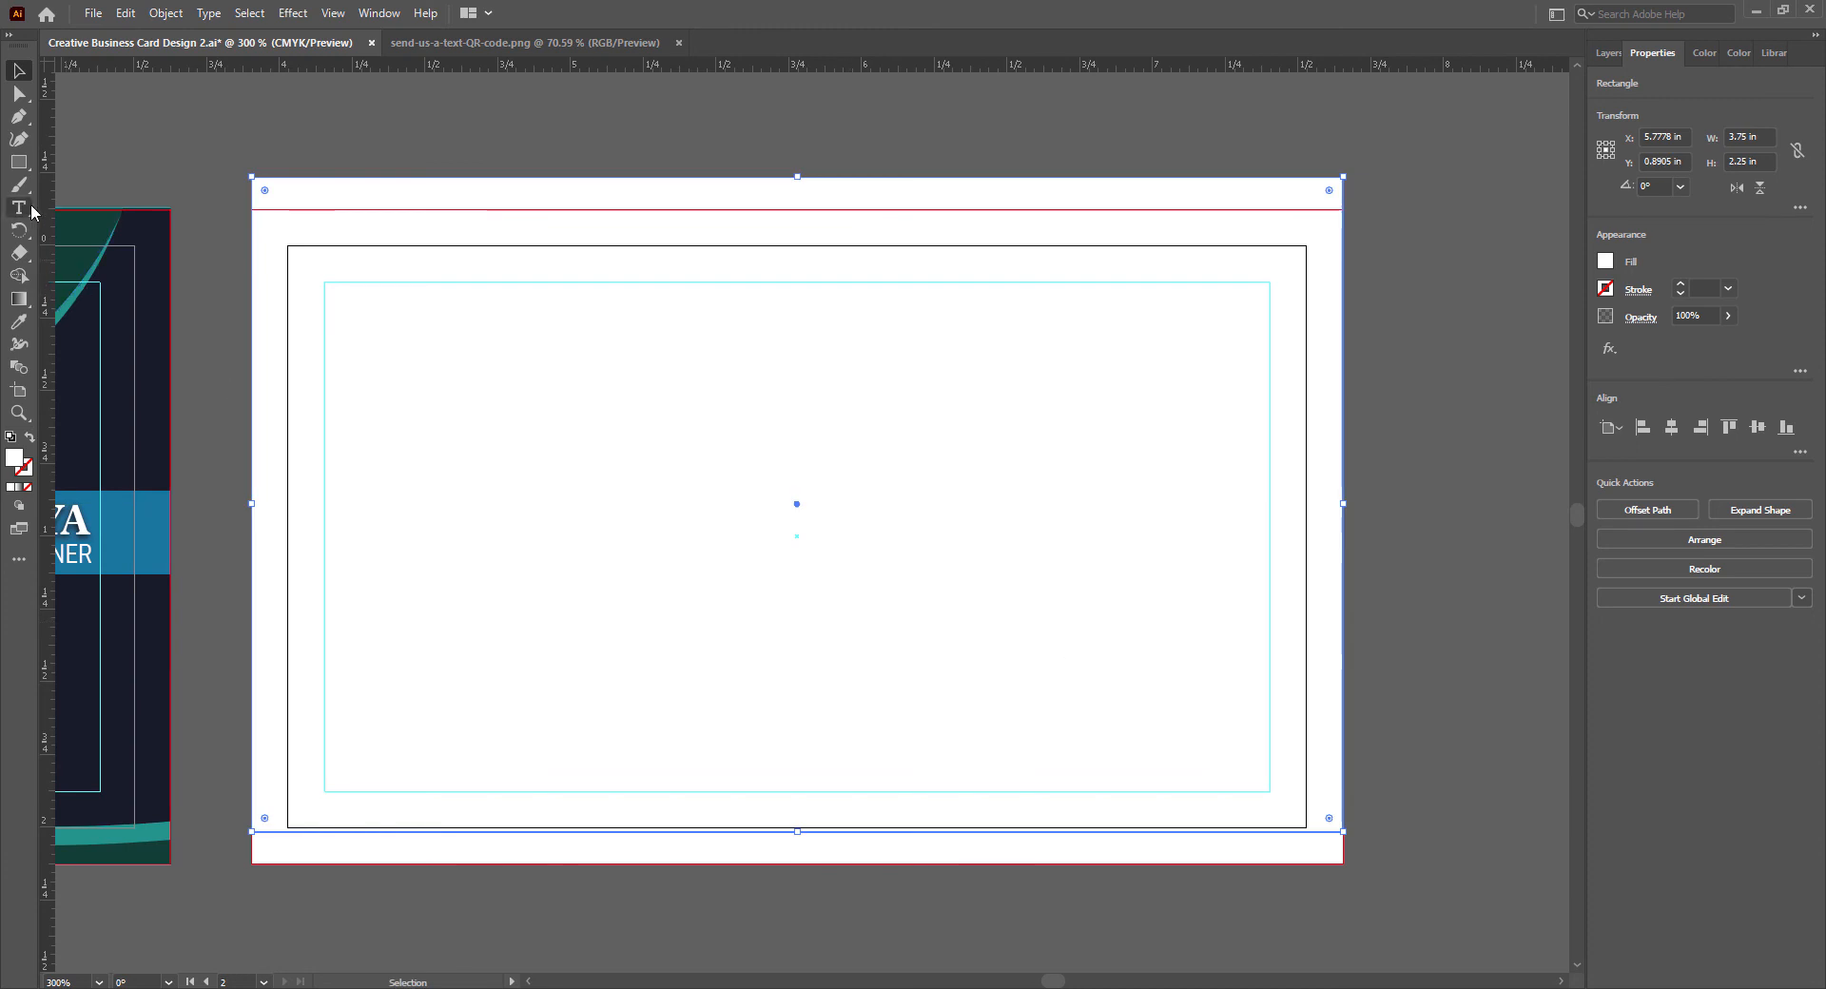
pyautogui.click(21, 322)
pyautogui.click(81, 434)
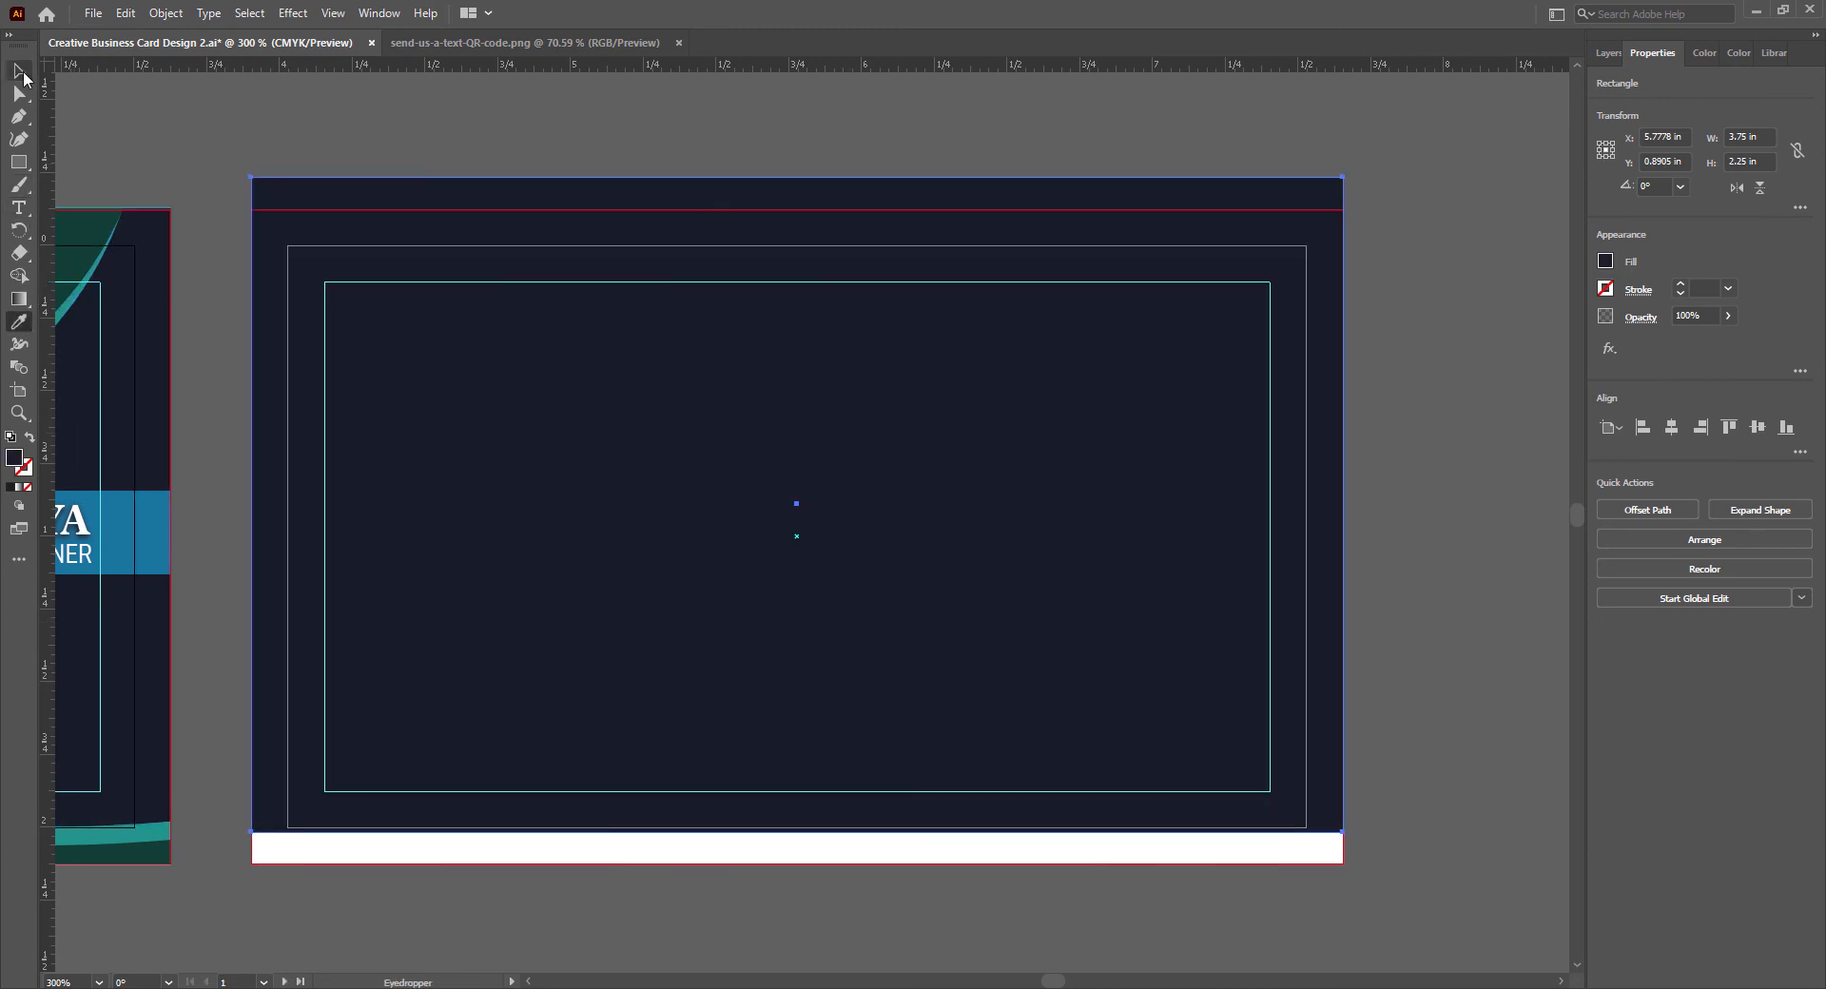
# - Resize the navy rectangle to about 2.12 in high from the top bleed edge, leaving a white strip below, and deselect it
pyautogui.click(21, 72)
pyautogui.moveTo(798, 174); pyautogui.dragTo(804, 214)
pyautogui.moveTo(797, 831); pyautogui.dragTo(808, 825)
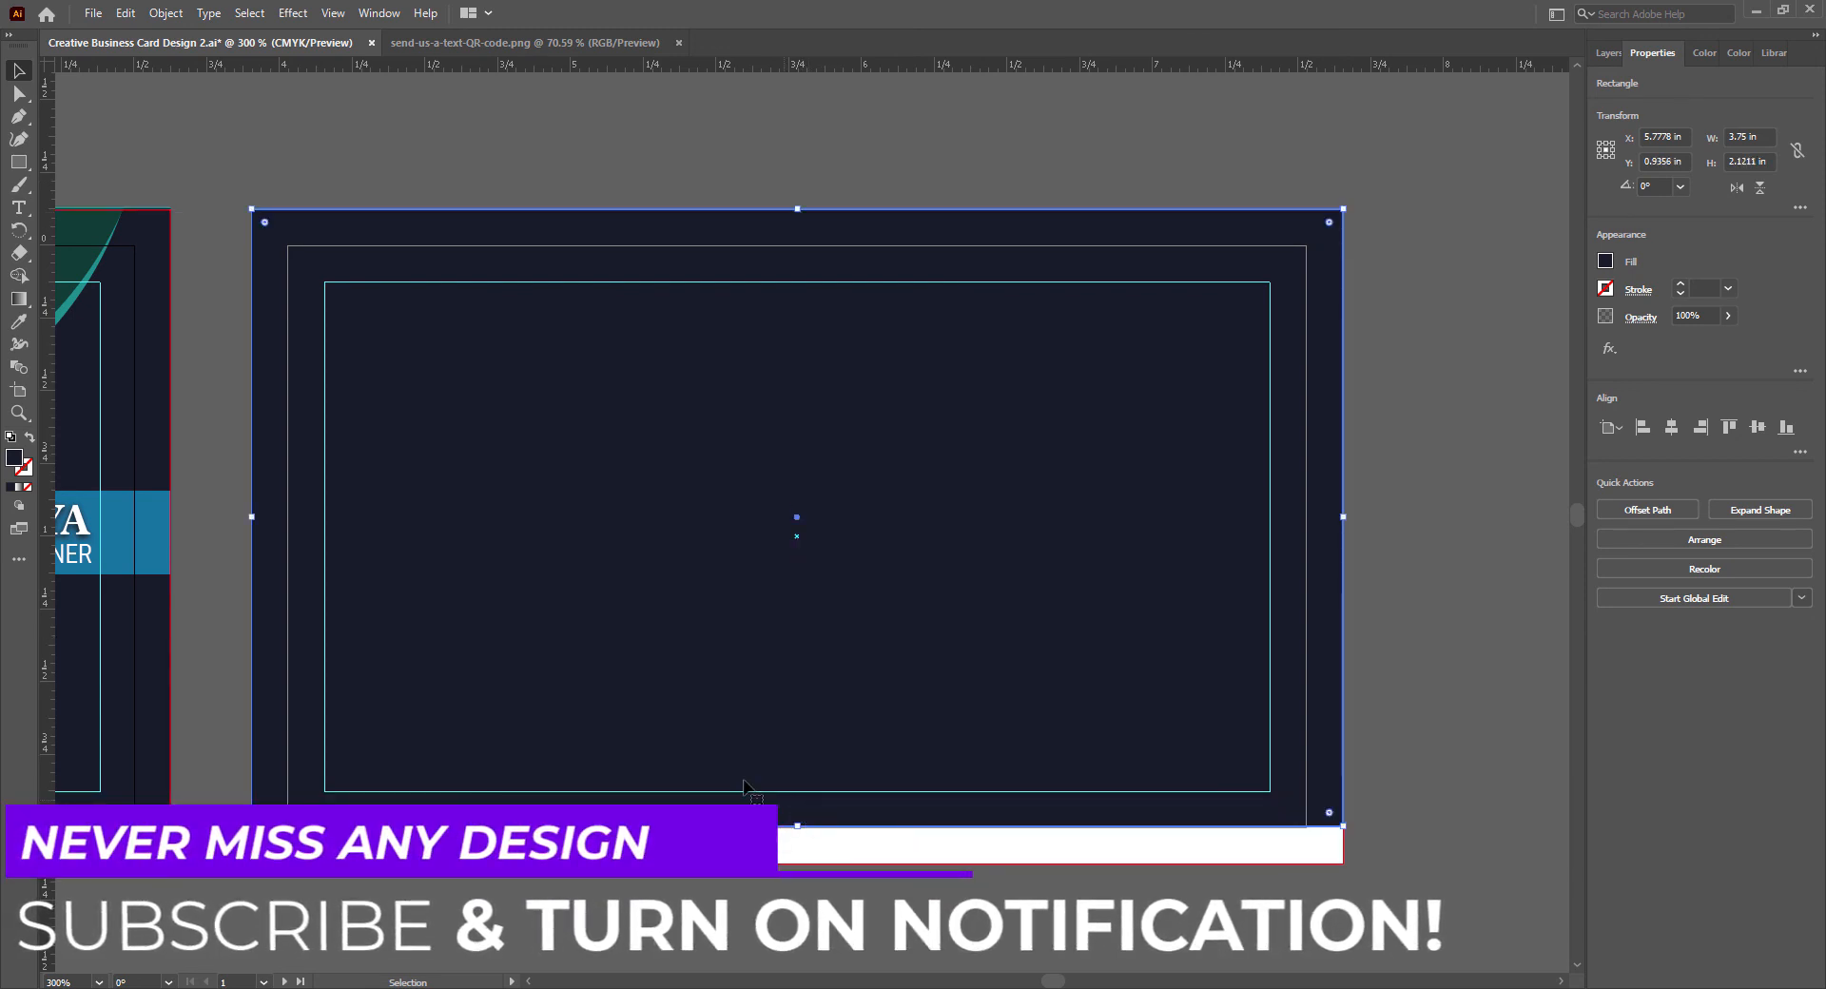
pyautogui.click(1453, 652)
pyautogui.click(119, 526)
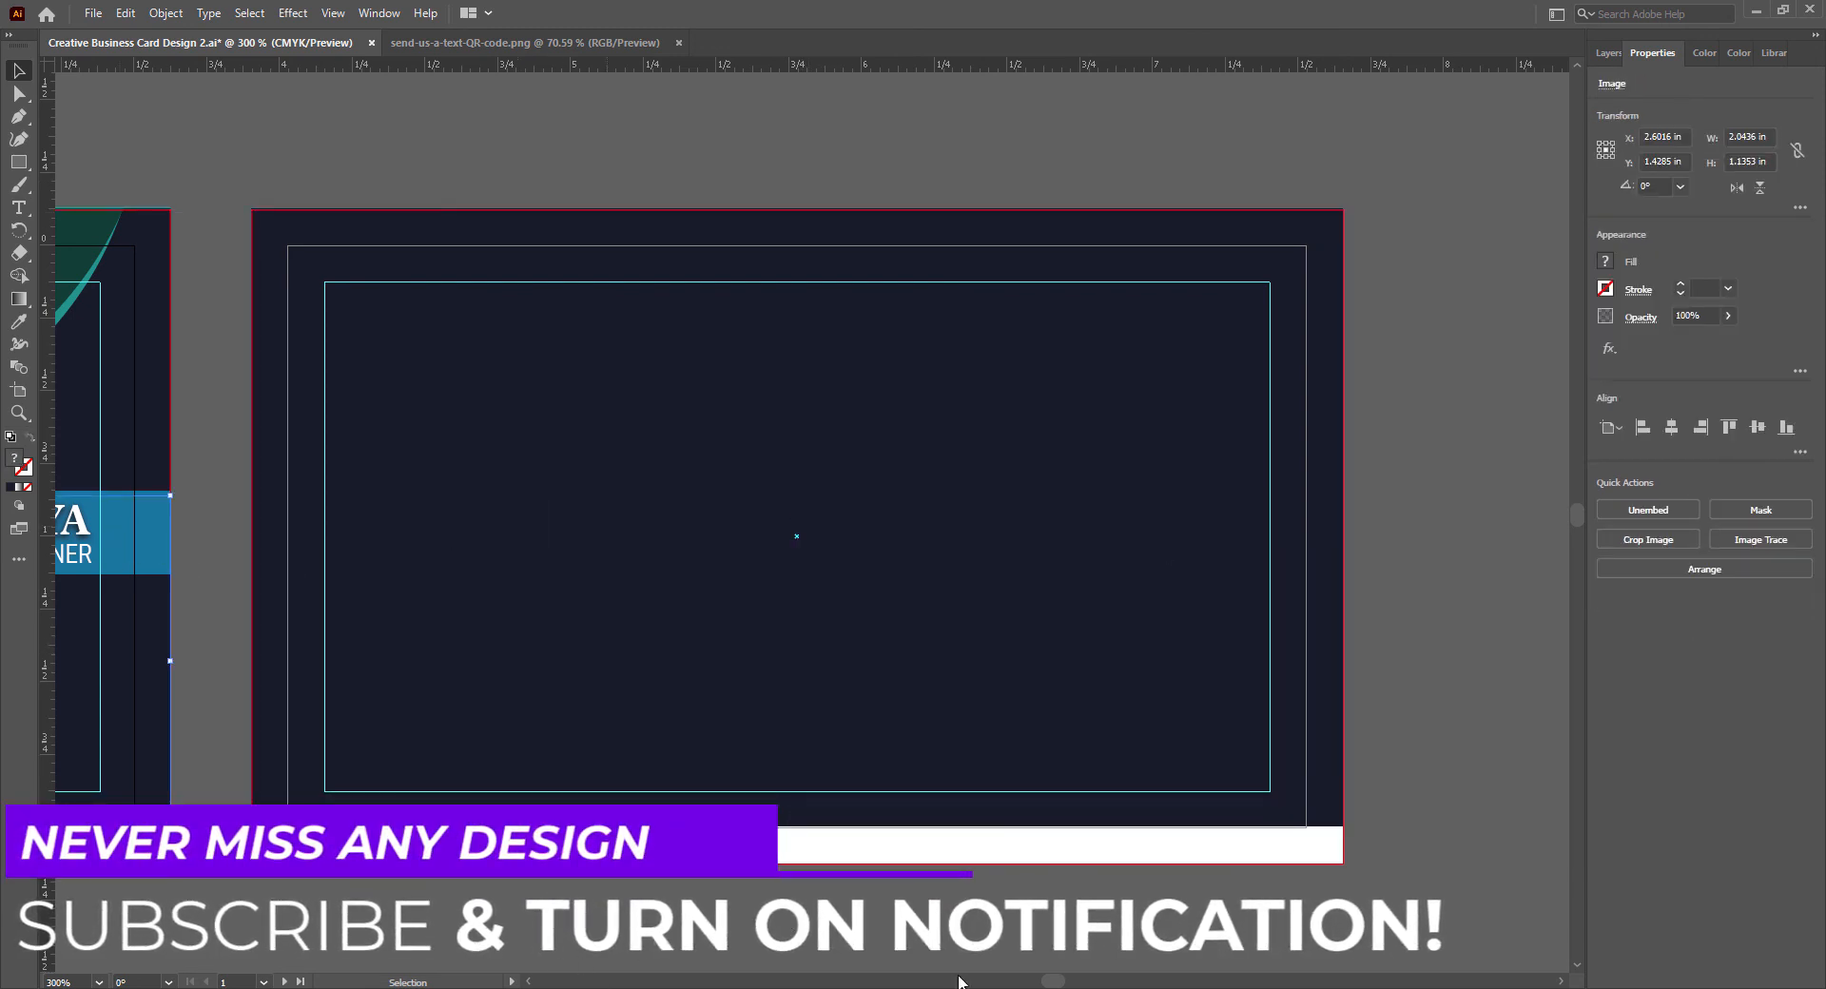
# - Place a frontmost copy of the front card's blue name band at the centre of the back card's bottom bleed edge
pyautogui.moveTo(1054, 982); pyautogui.dragTo(1044, 981)
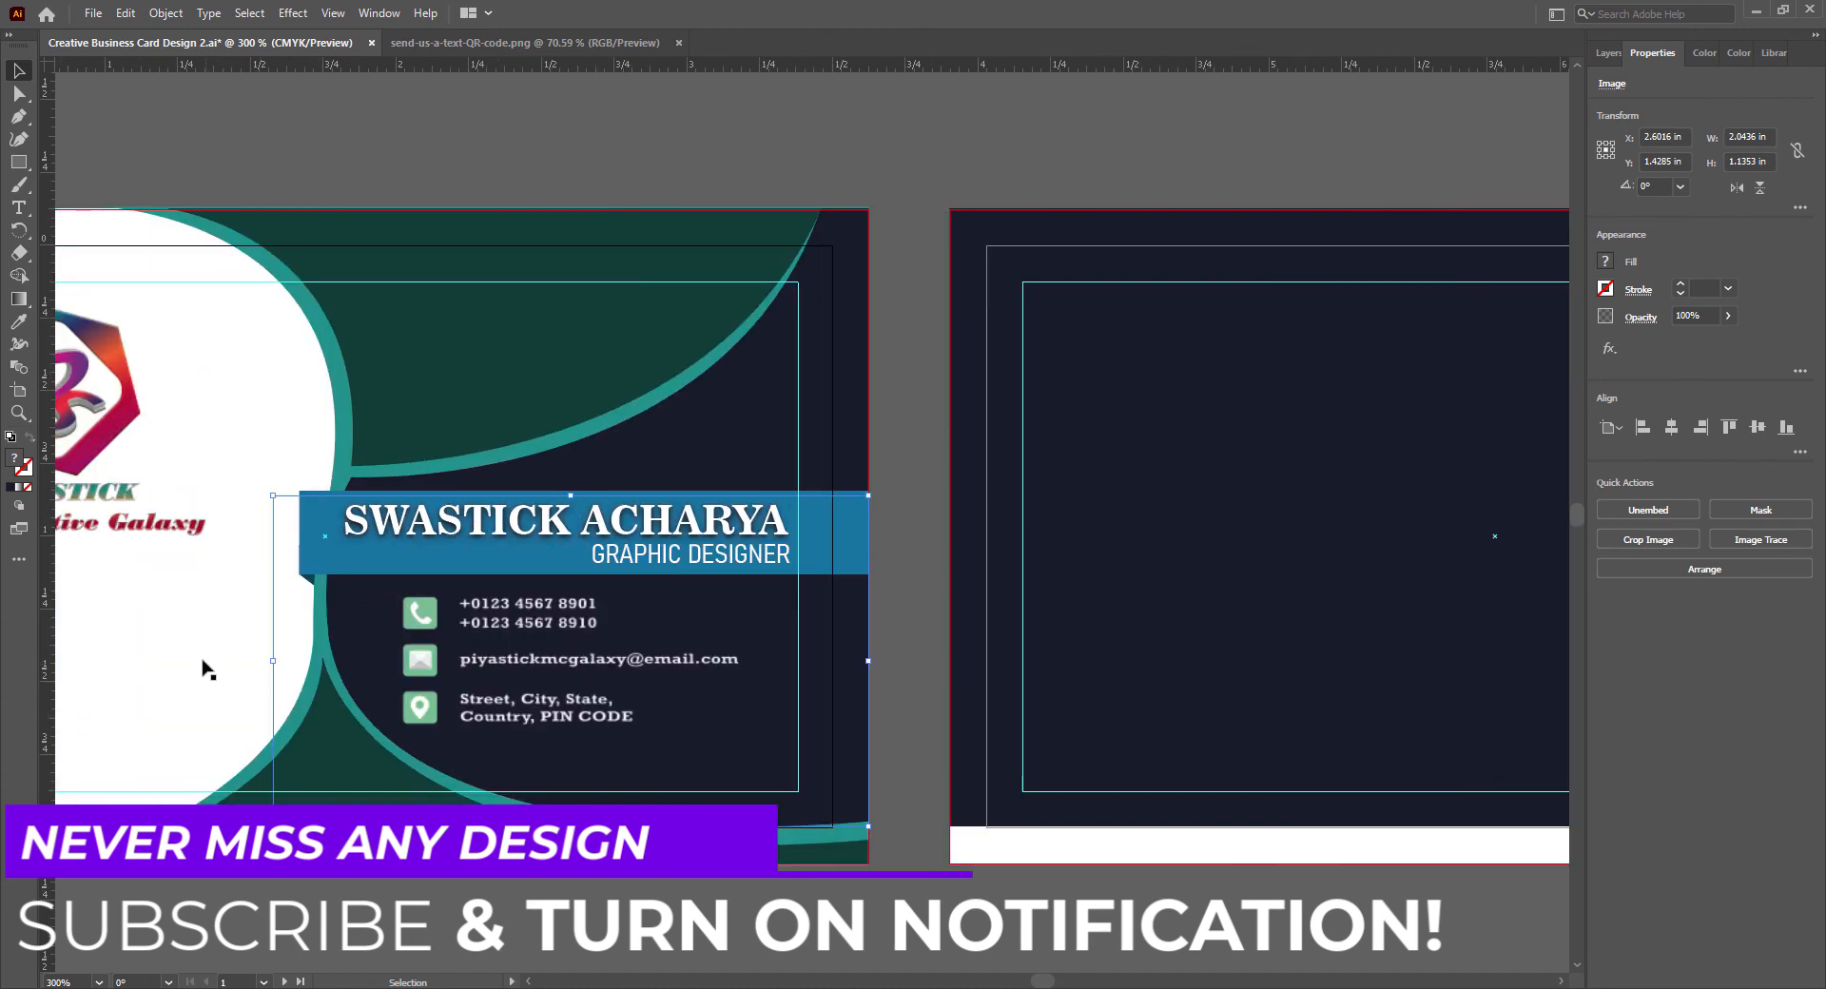
pyautogui.click(762, 491)
pyautogui.moveTo(762, 490); pyautogui.dragTo(1271, 491)
pyautogui.moveTo(919, 557); pyautogui.dragTo(919, 681)
pyautogui.rightClick(919, 681)
pyautogui.moveTo(999, 559)
pyautogui.click(1141, 585)
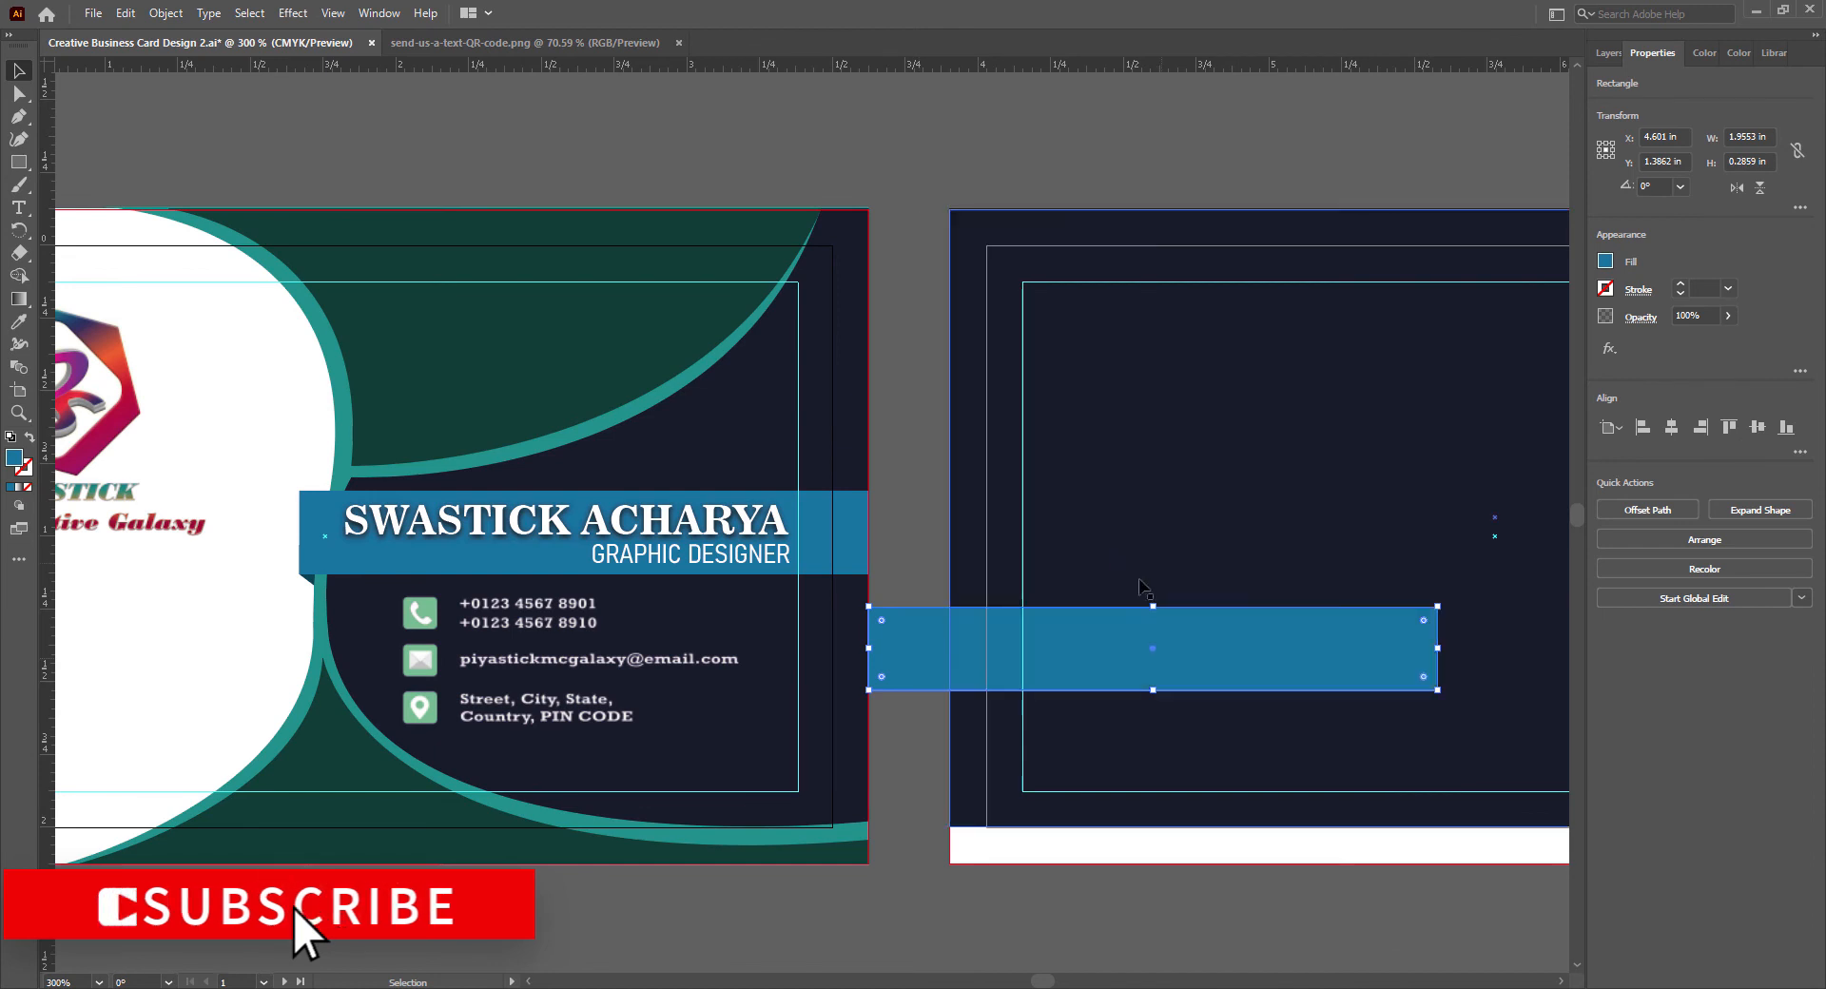
pyautogui.moveTo(1044, 982); pyautogui.dragTo(1057, 981)
pyautogui.moveTo(442, 663); pyautogui.dragTo(793, 828)
# - Slant the blue band into a parallelogram by shifting its two top corner anchors about 0.1 in to the right with Direct Selection
pyautogui.click(19, 94)
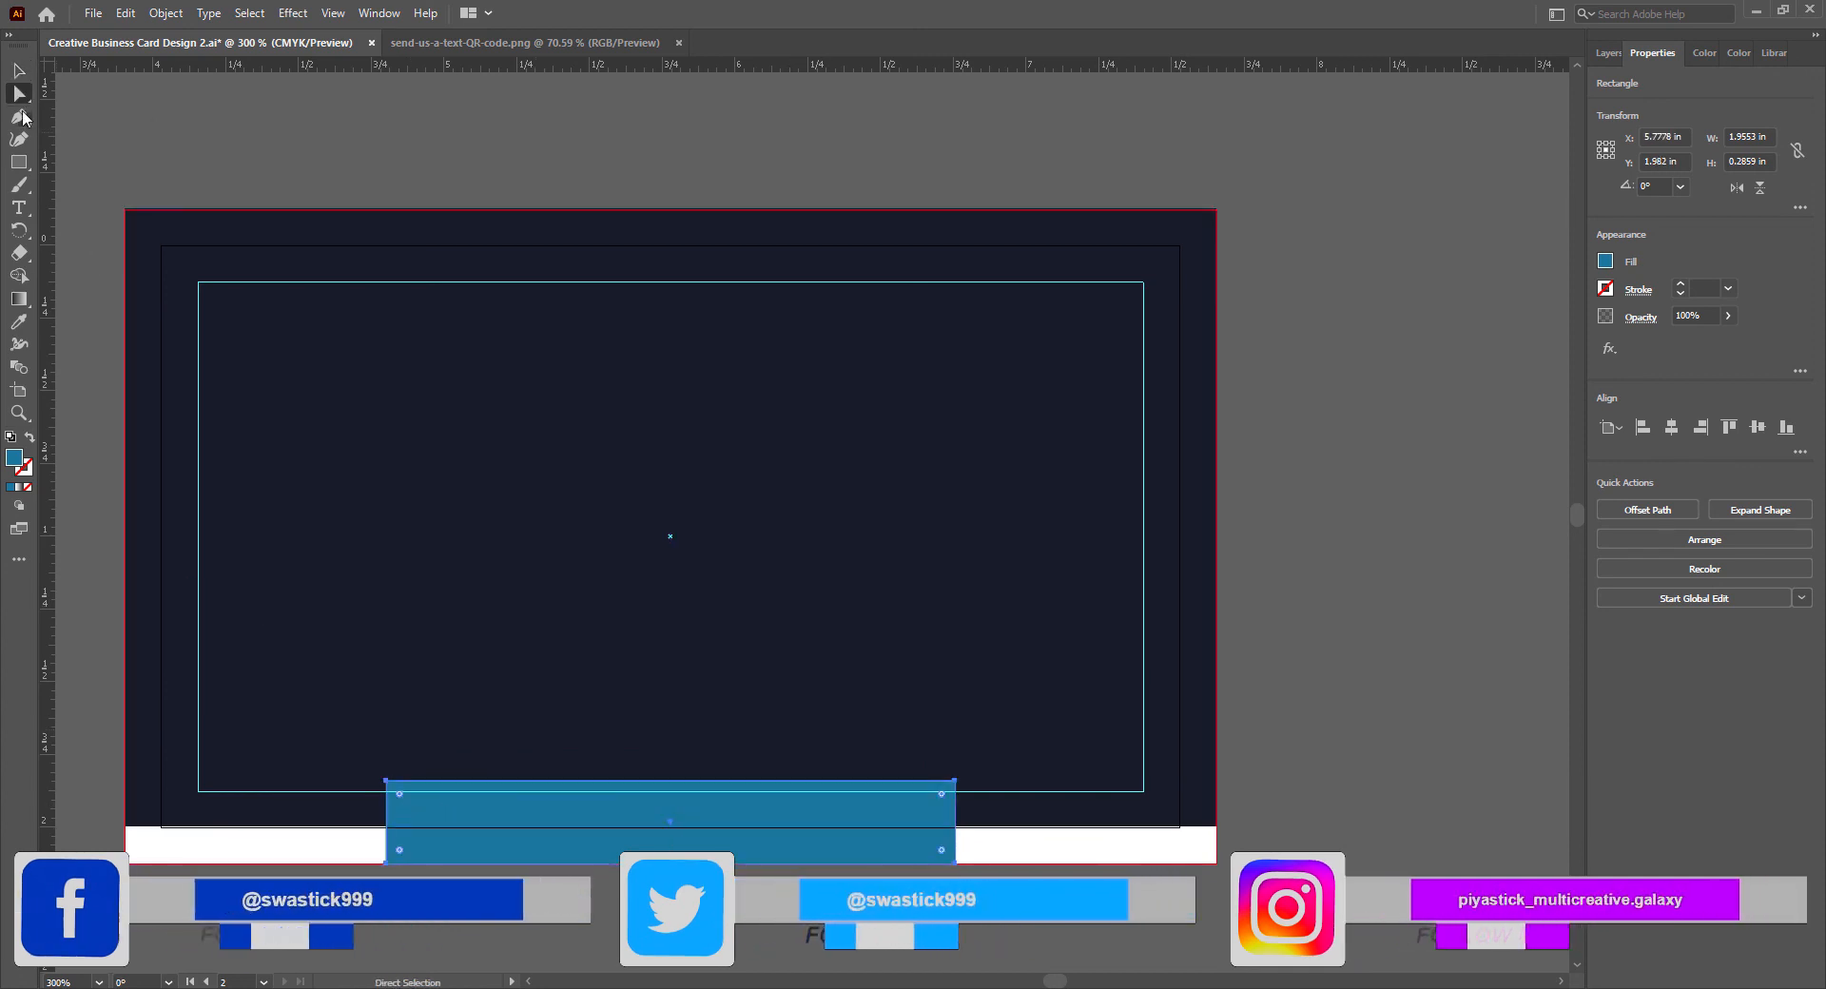
pyautogui.click(388, 783)
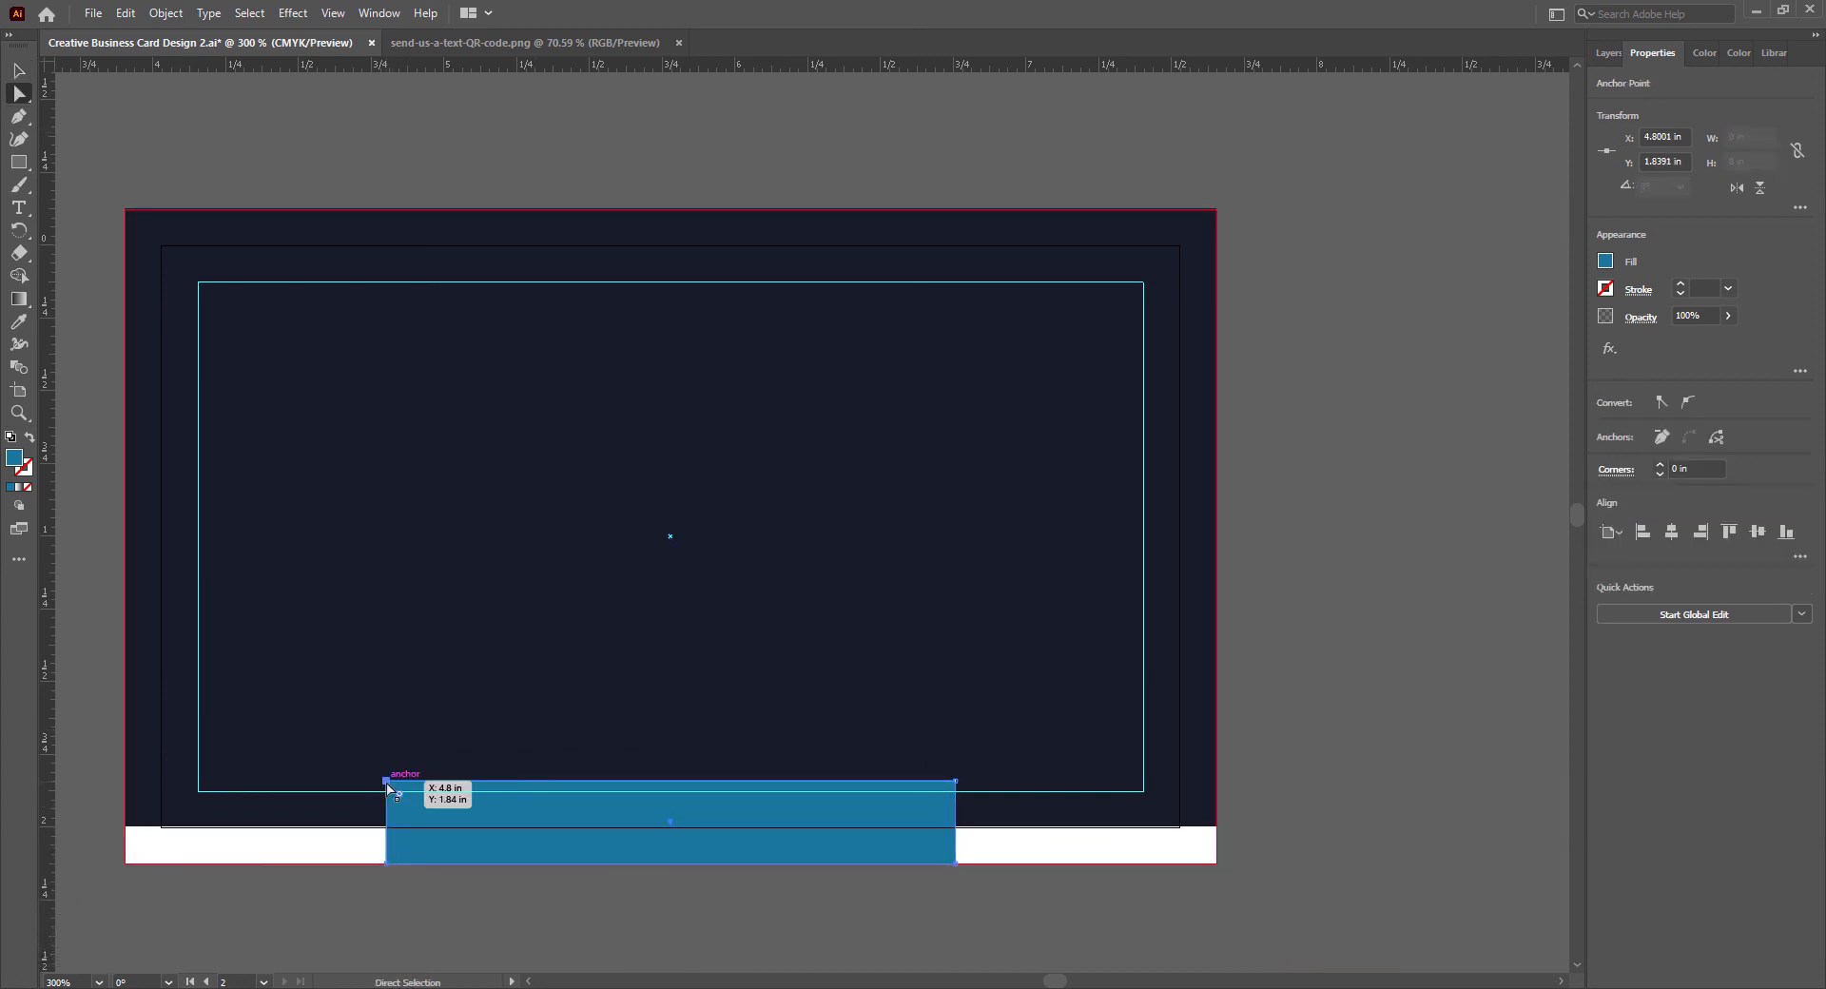
pyautogui.moveTo(387, 784); pyautogui.dragTo(419, 786)
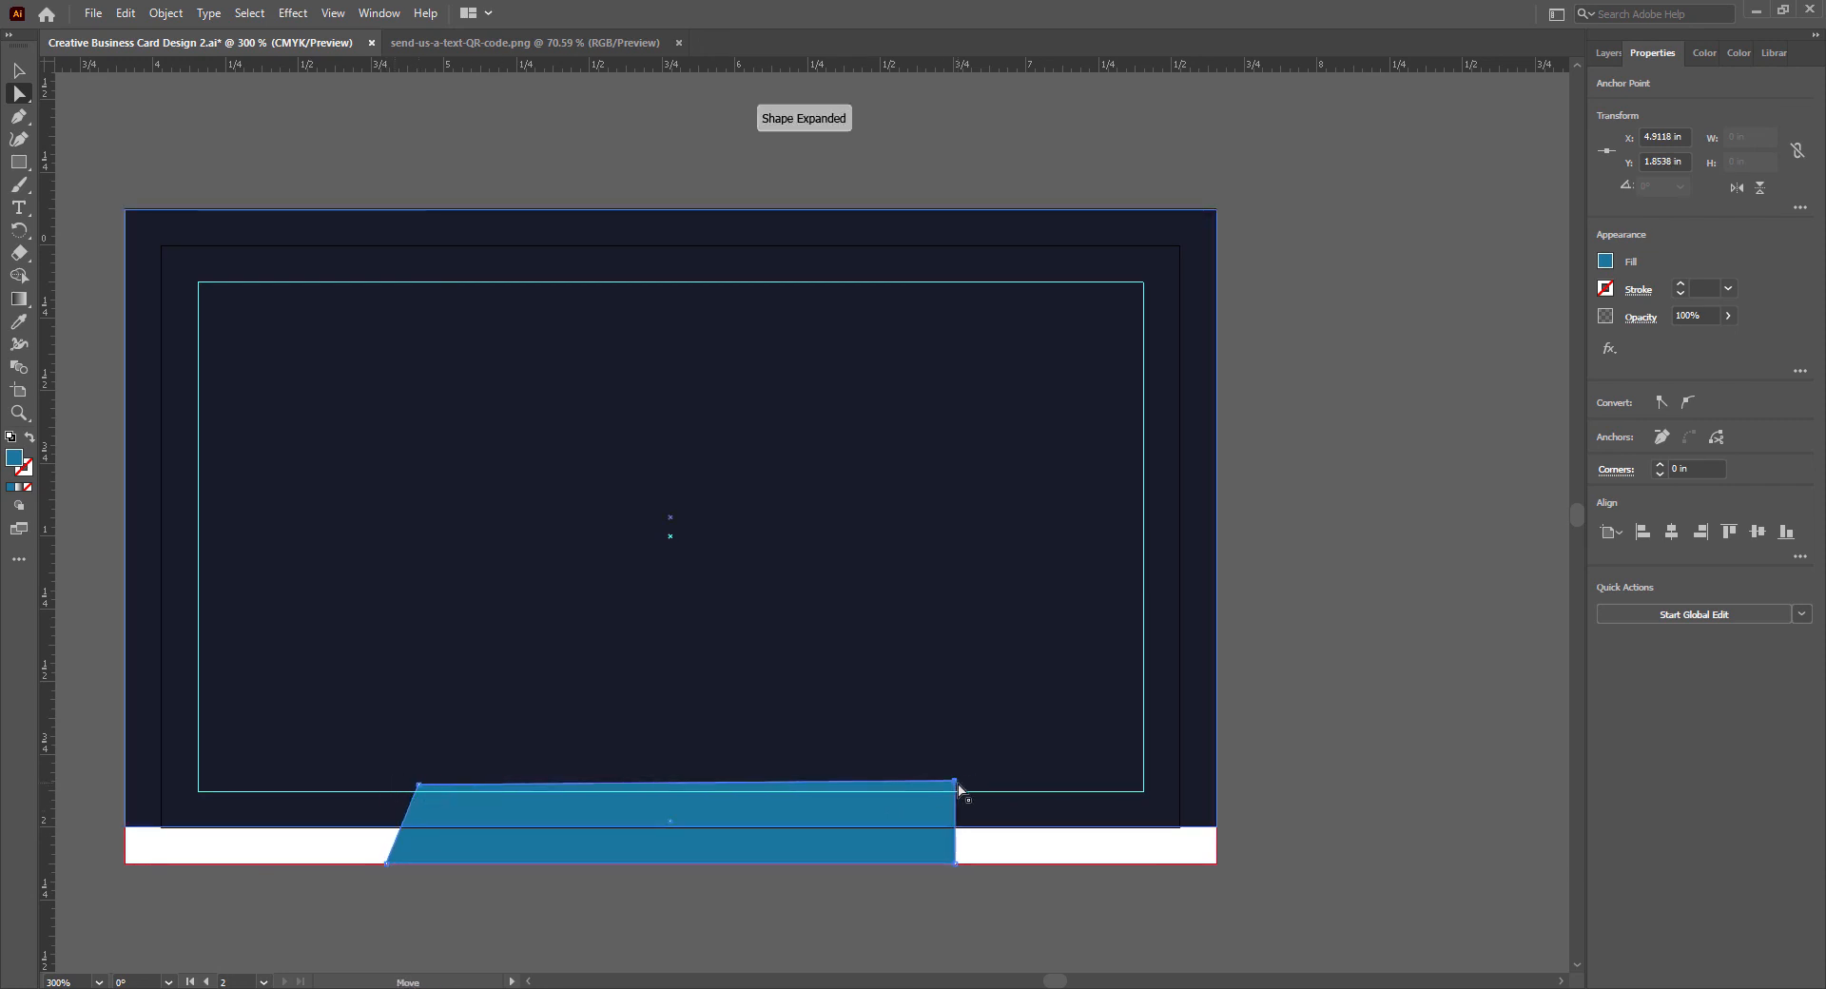
pyautogui.moveTo(955, 781); pyautogui.dragTo(986, 788)
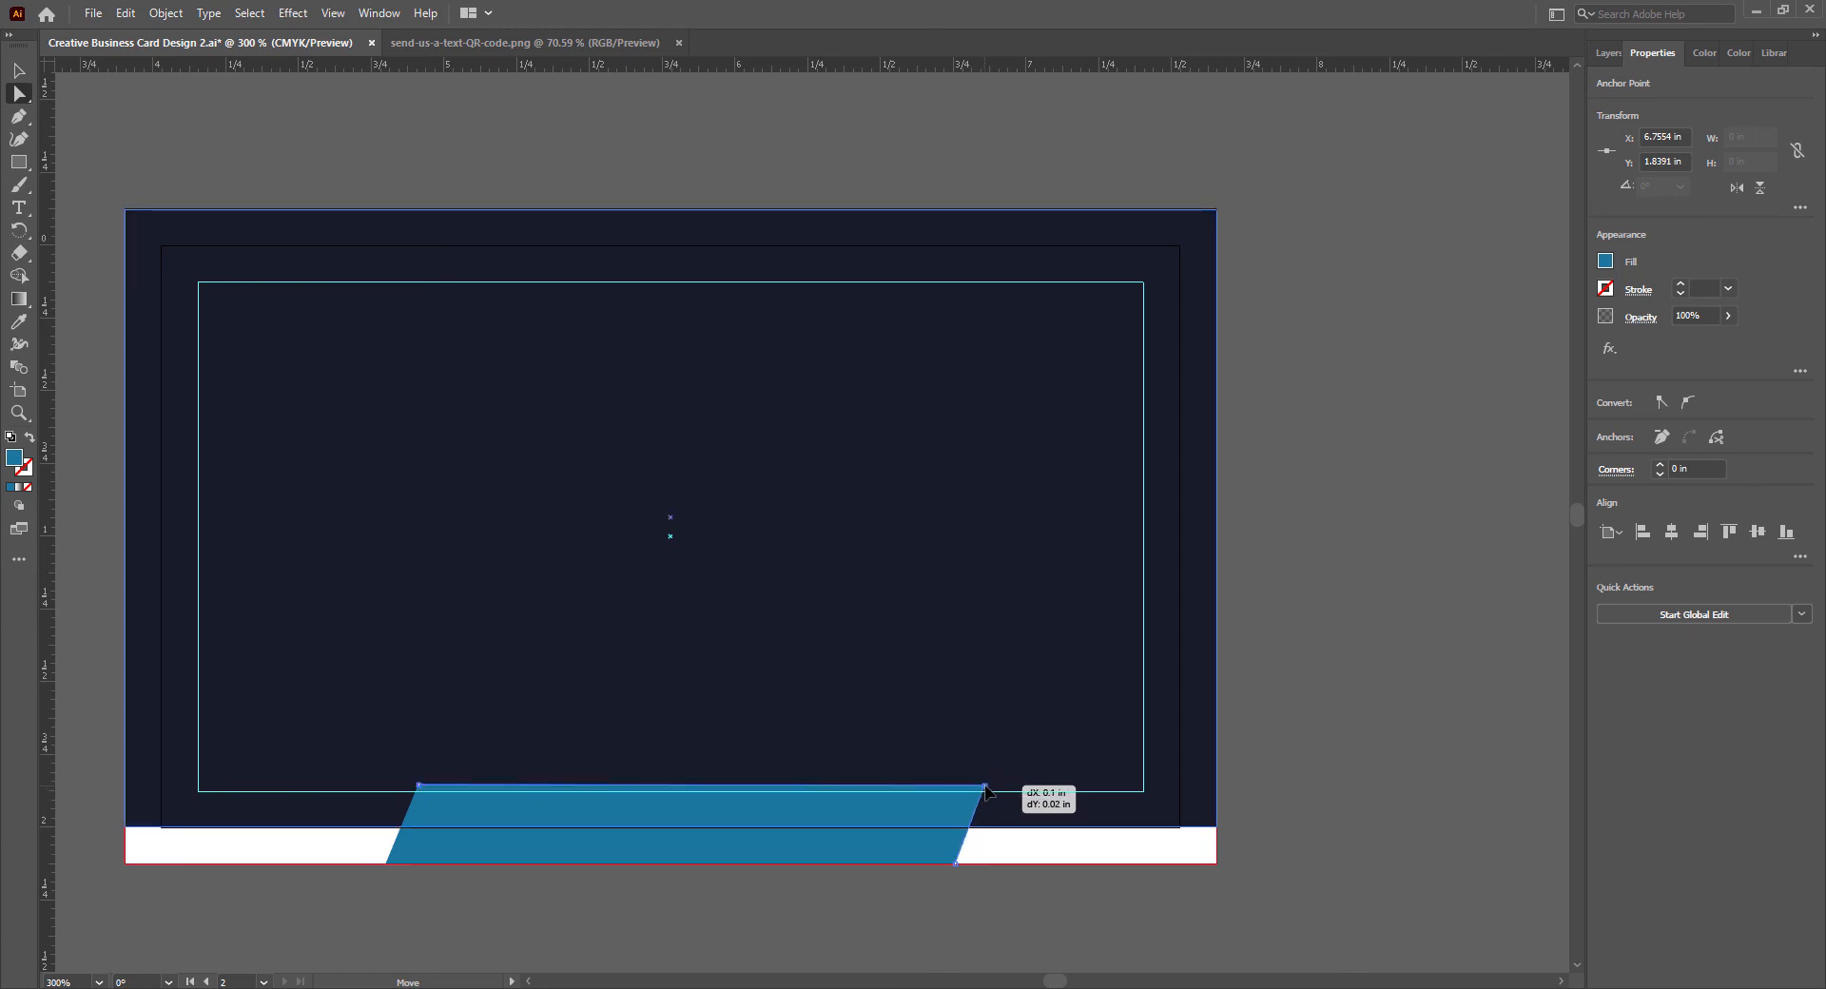
pyautogui.moveTo(983, 791); pyautogui.dragTo(983, 791)
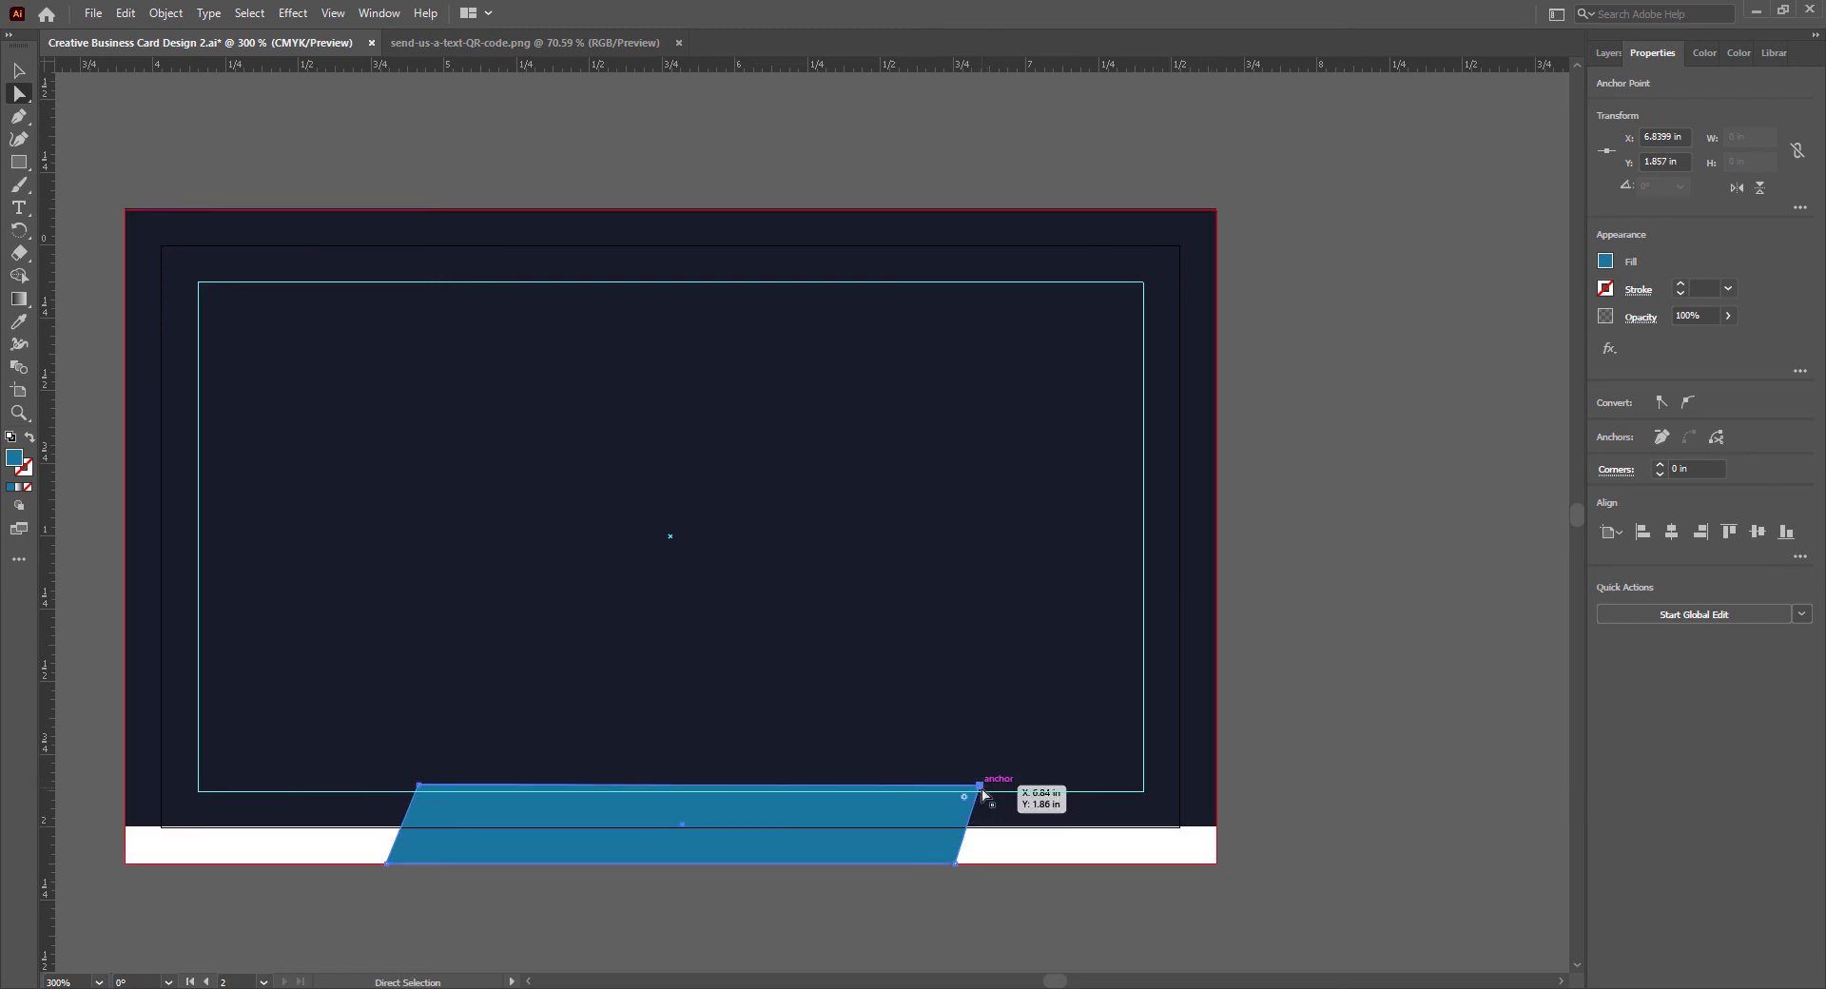
pyautogui.moveTo(987, 789); pyautogui.dragTo(990, 788)
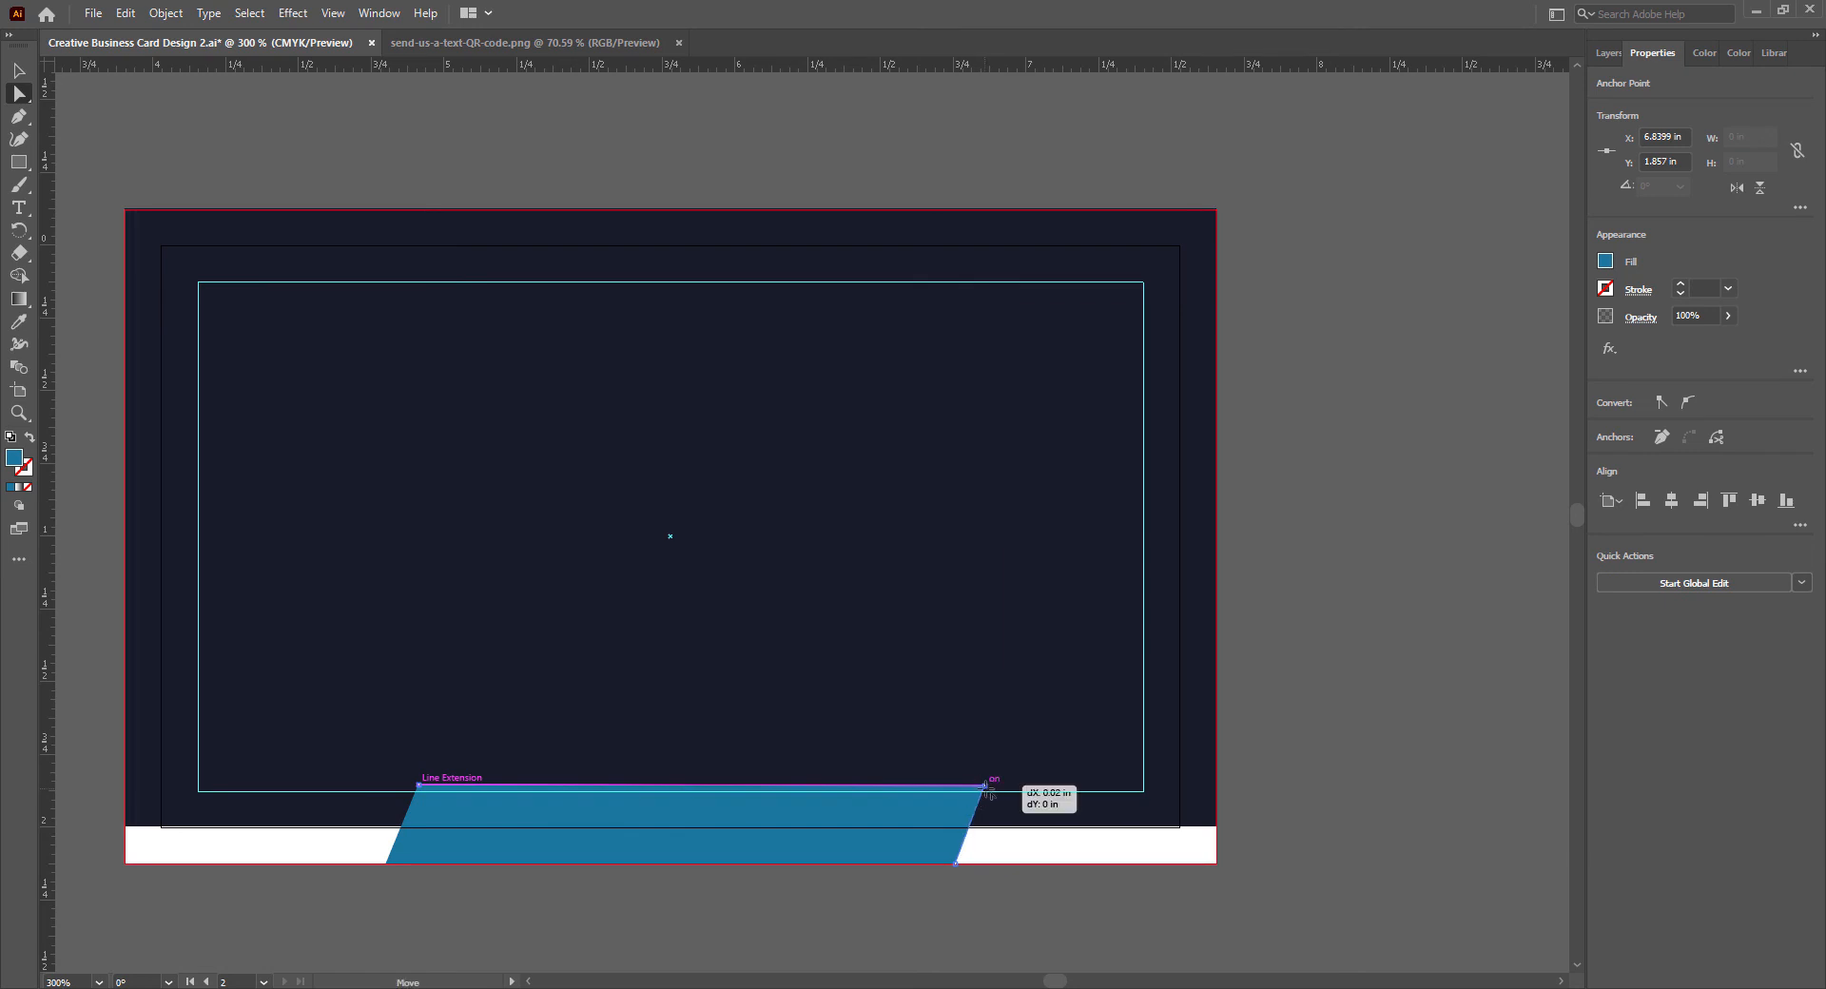
pyautogui.moveTo(986, 789); pyautogui.dragTo(986, 788)
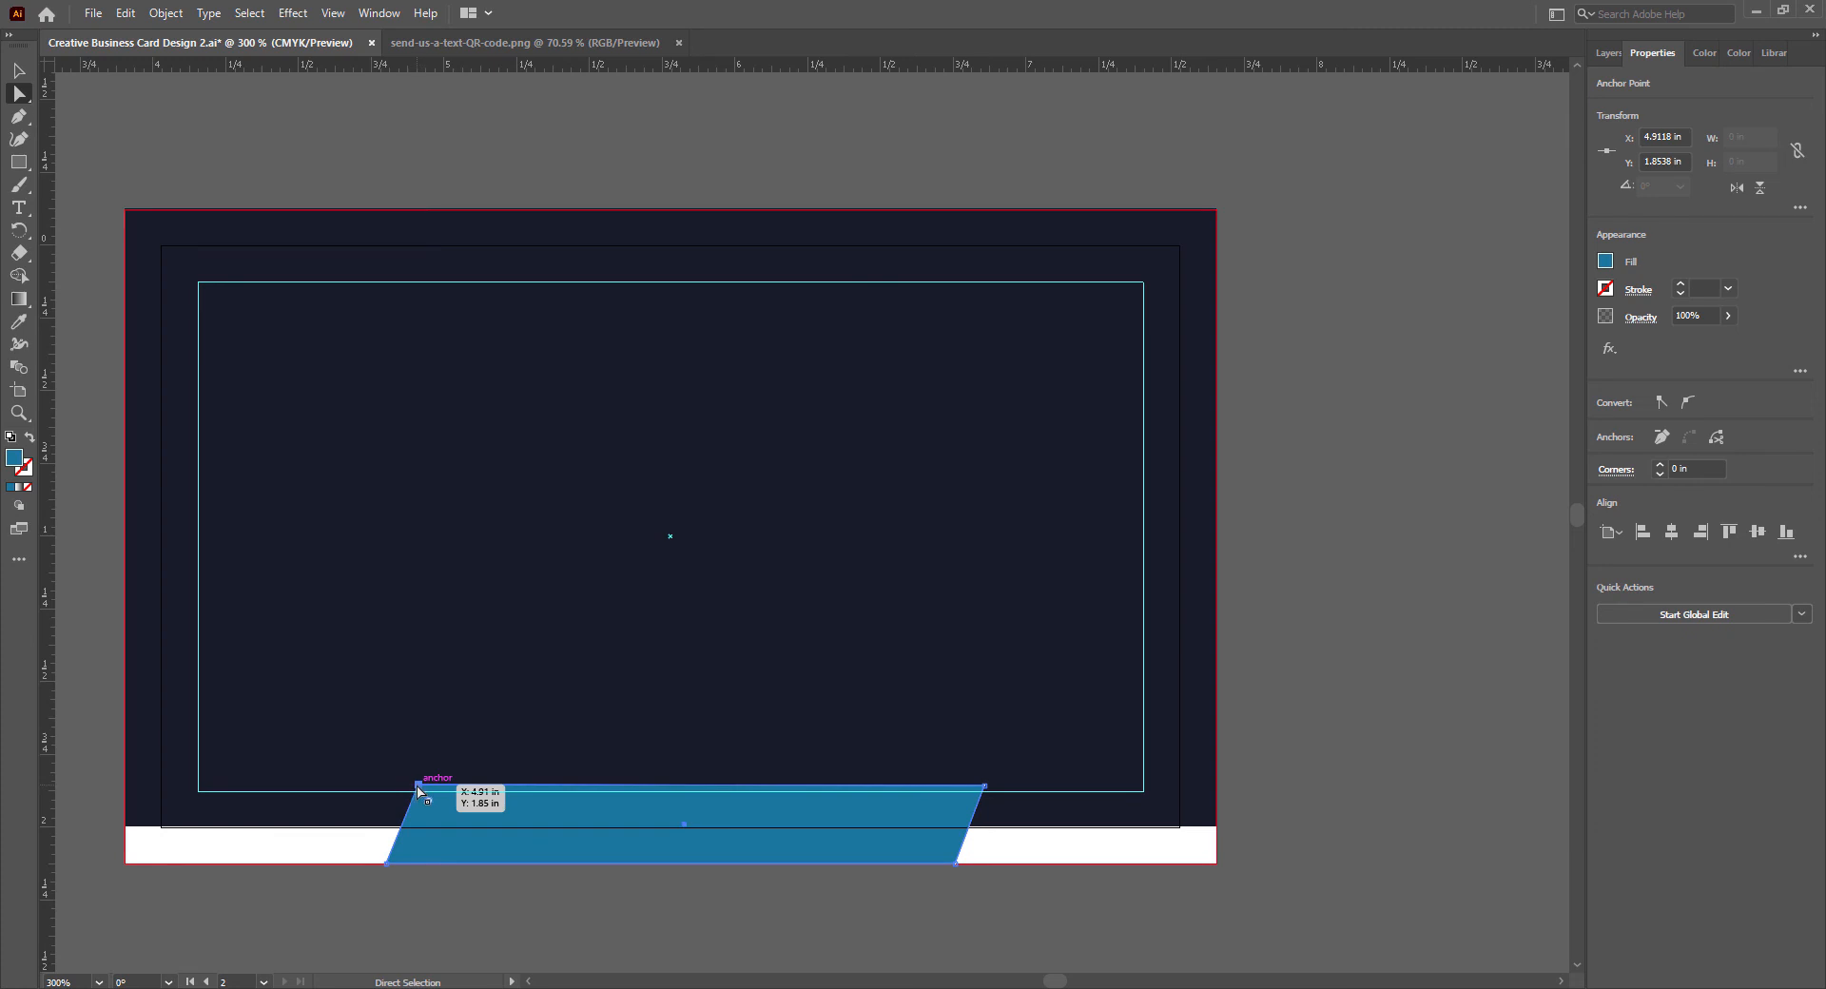
pyautogui.moveTo(418, 787); pyautogui.dragTo(427, 788)
pyautogui.press('v')
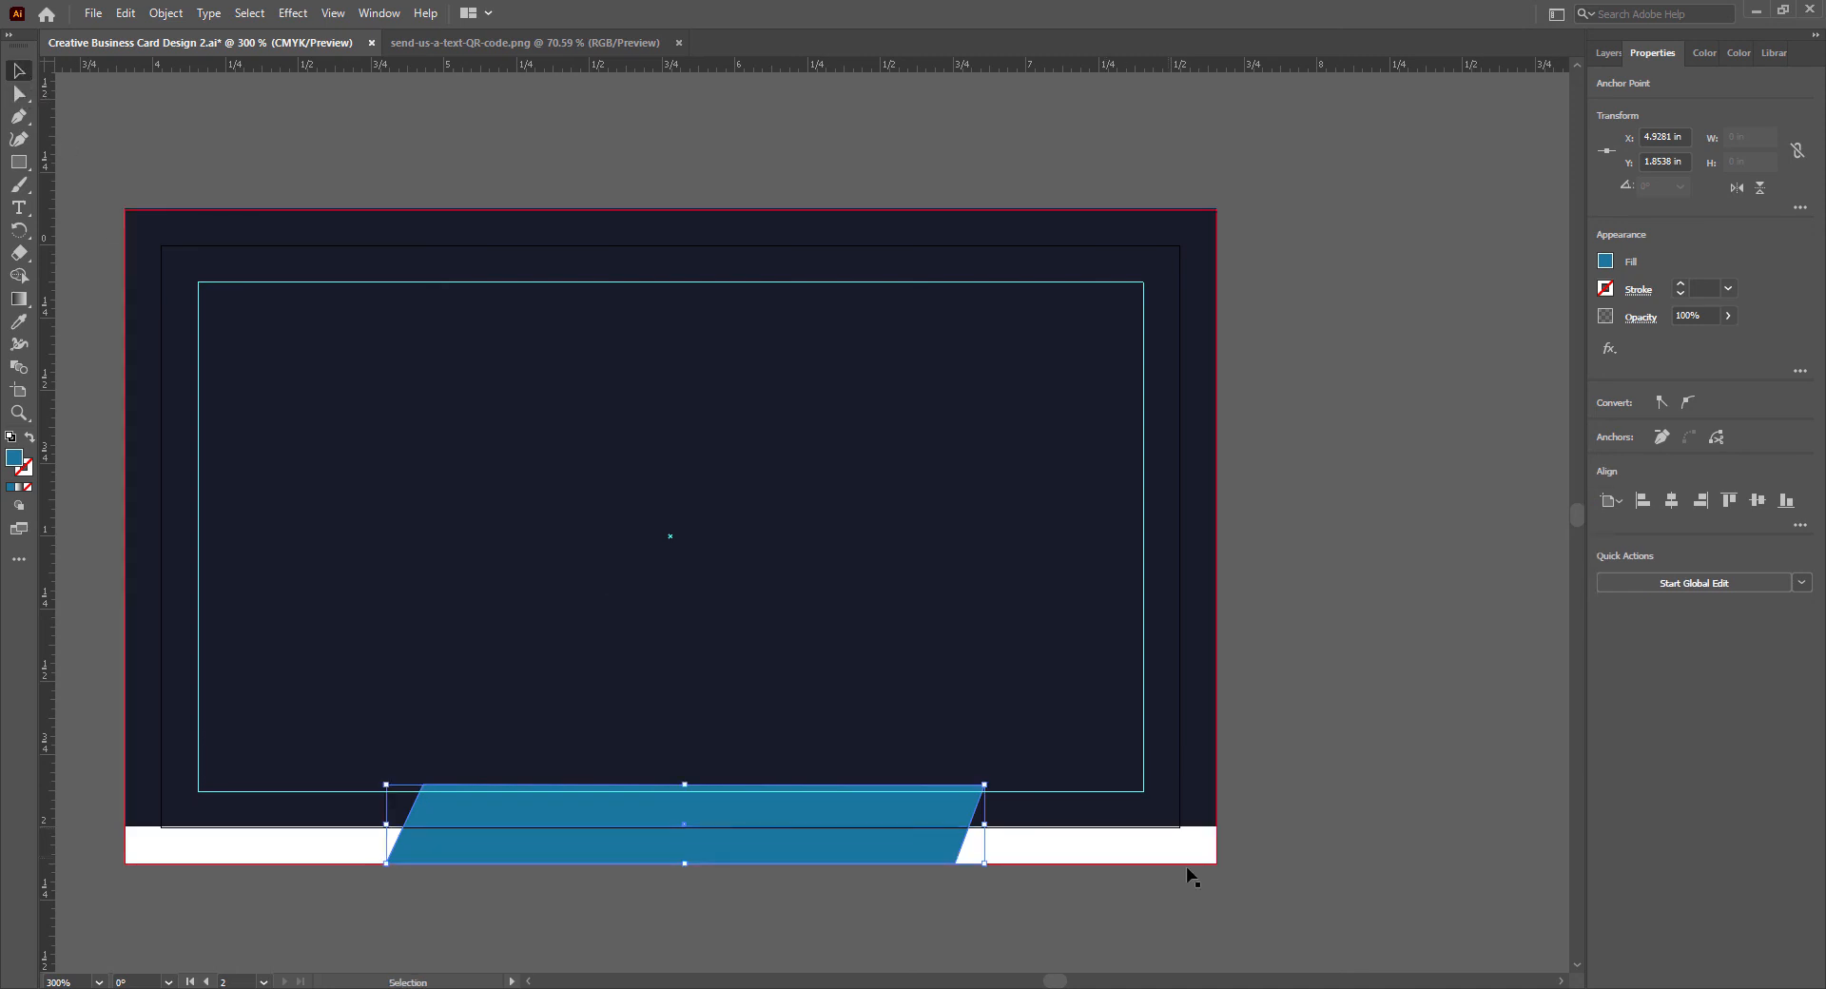
# - Fine-tune the parallelogram's top corner anchors, deselect it and save the document
pyautogui.press('a')
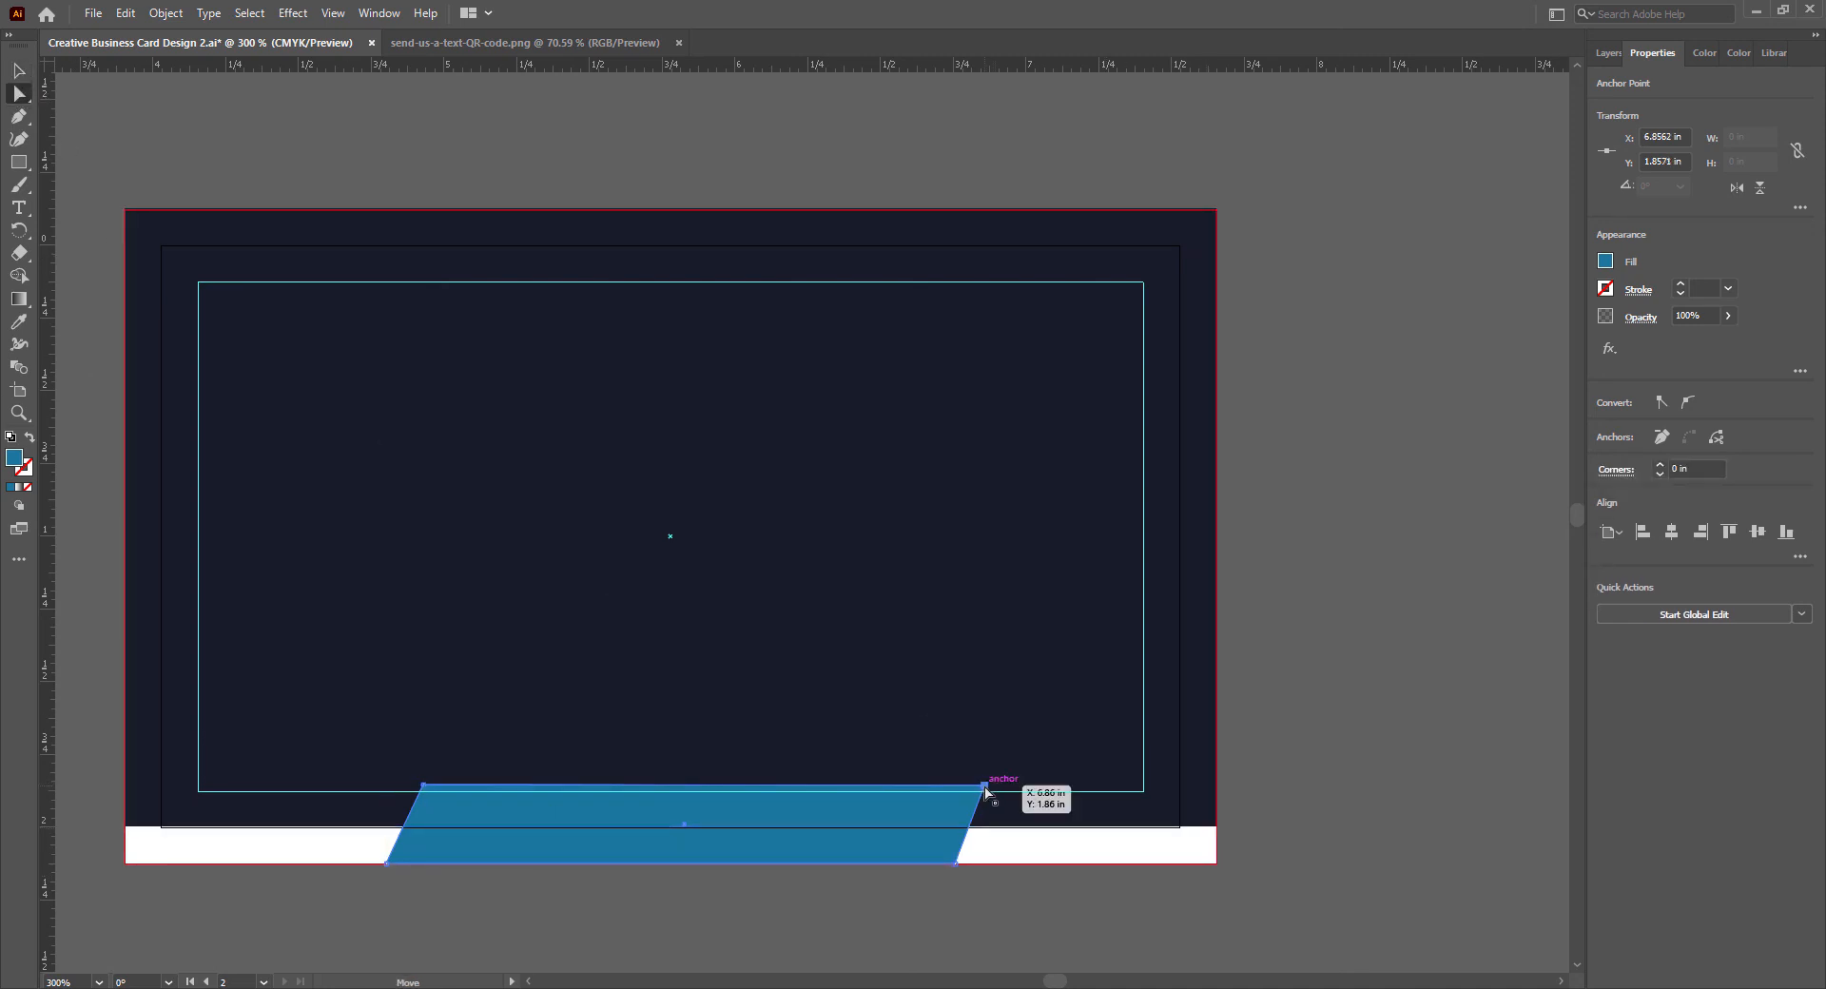
pyautogui.moveTo(986, 787); pyautogui.dragTo(983, 787)
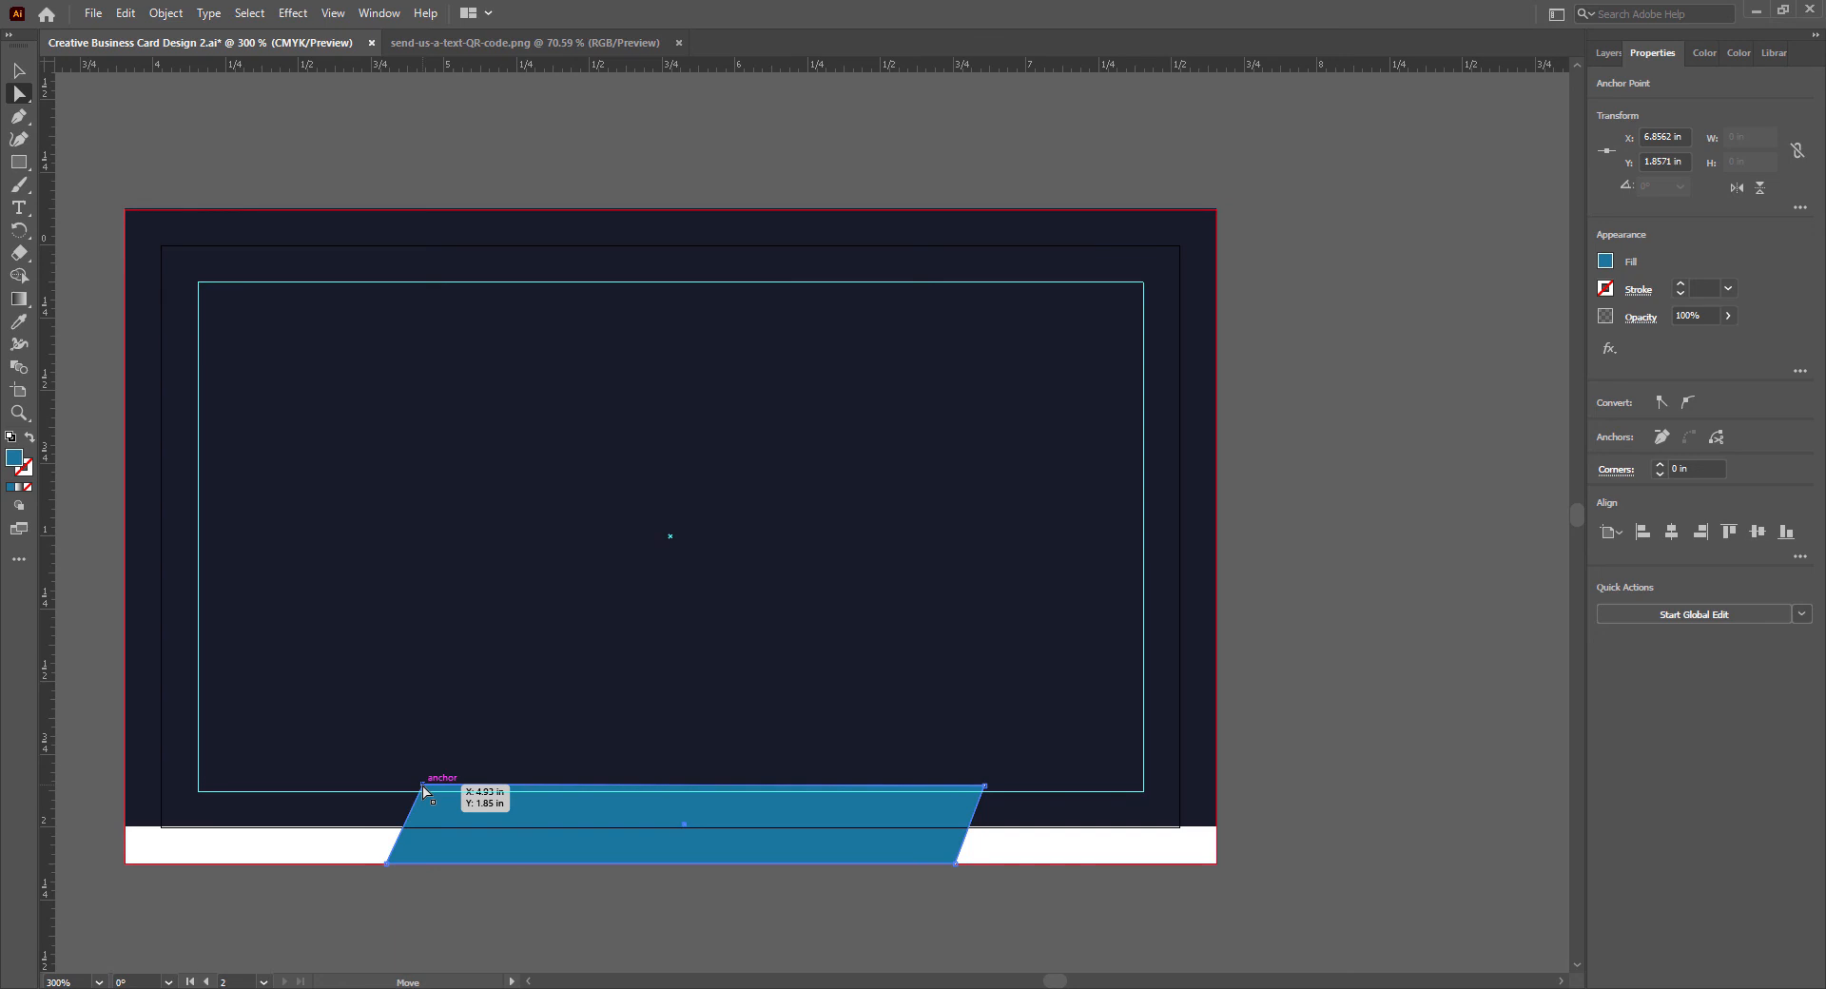
pyautogui.moveTo(424, 790); pyautogui.dragTo(423, 789)
pyautogui.press('v')
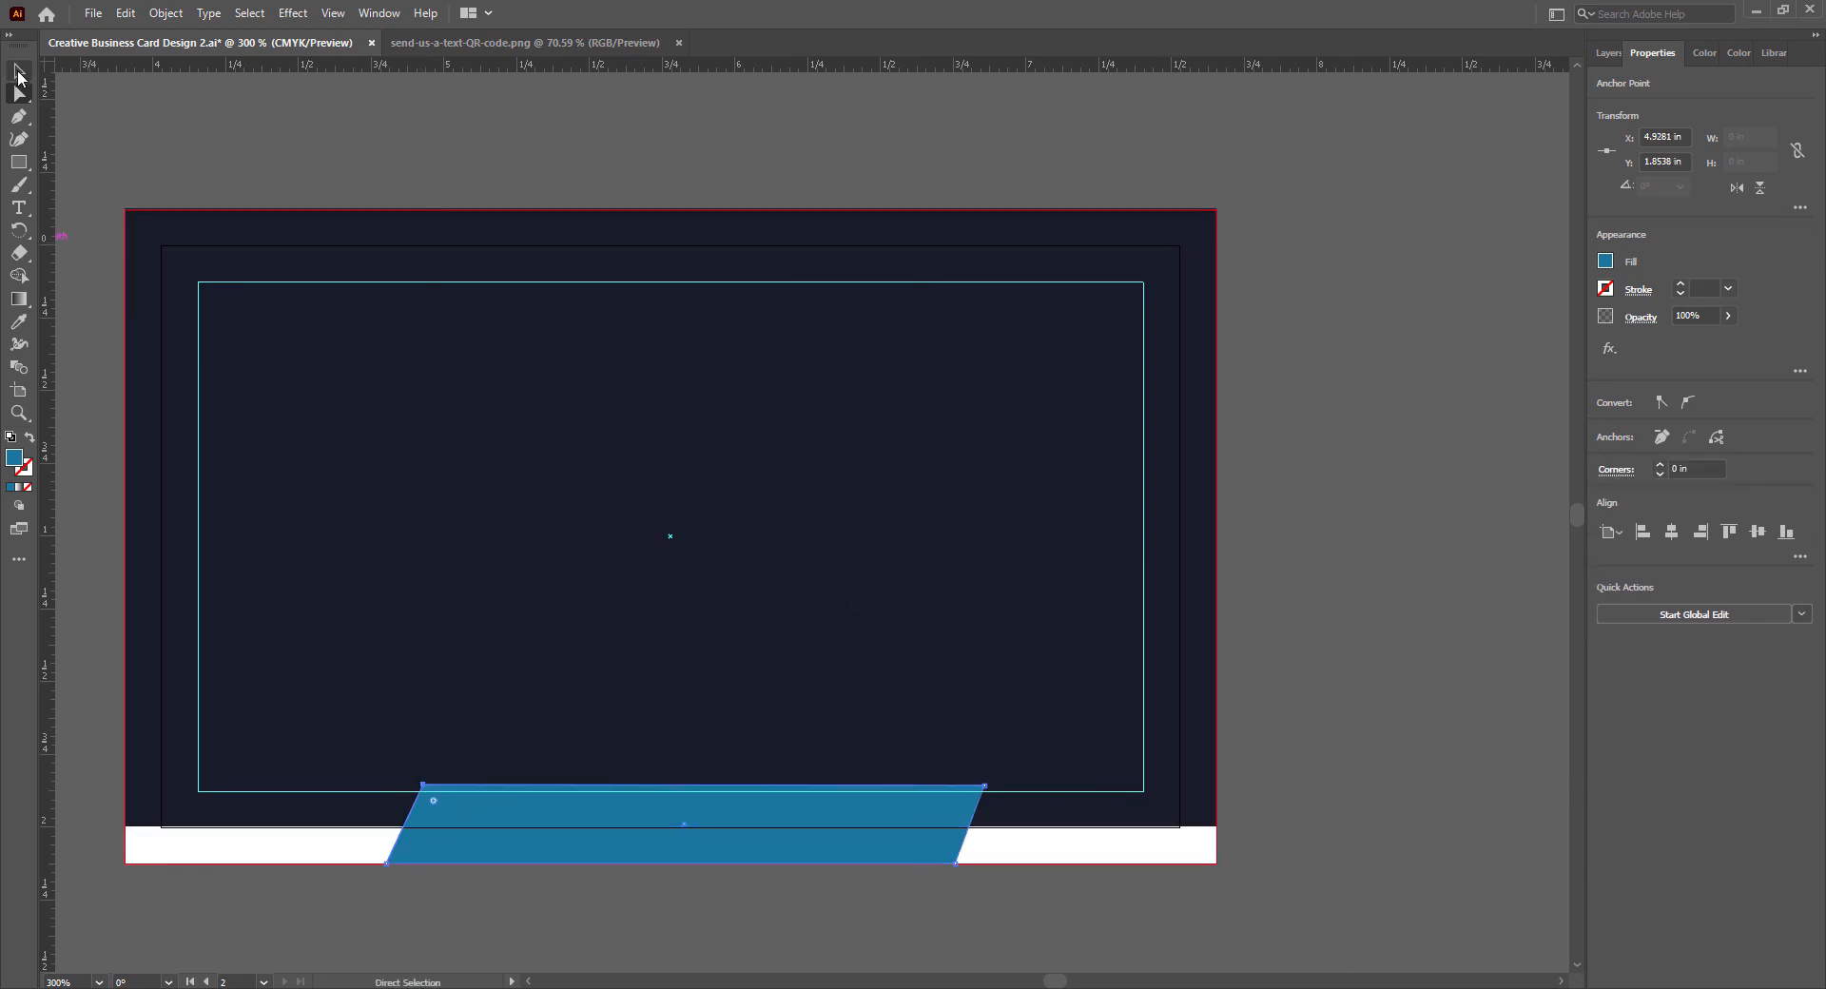
pyautogui.click(1107, 910)
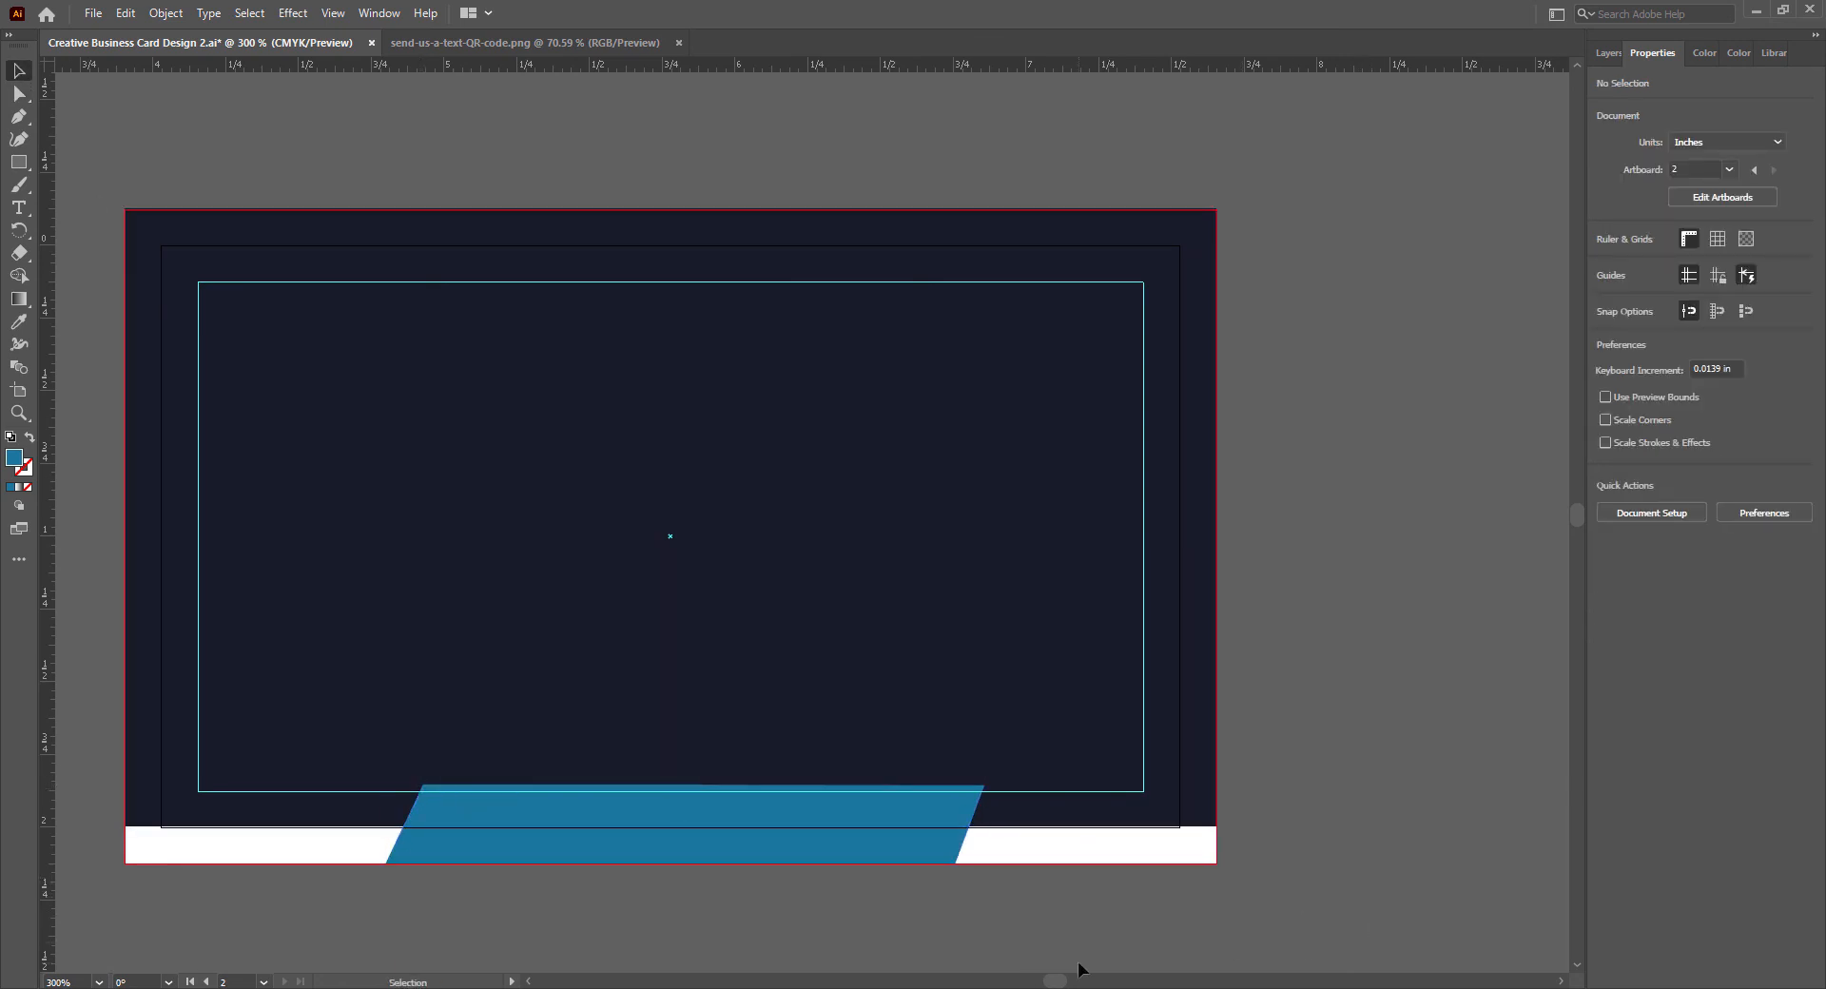
pyautogui.hotkey('ctrl', 's')
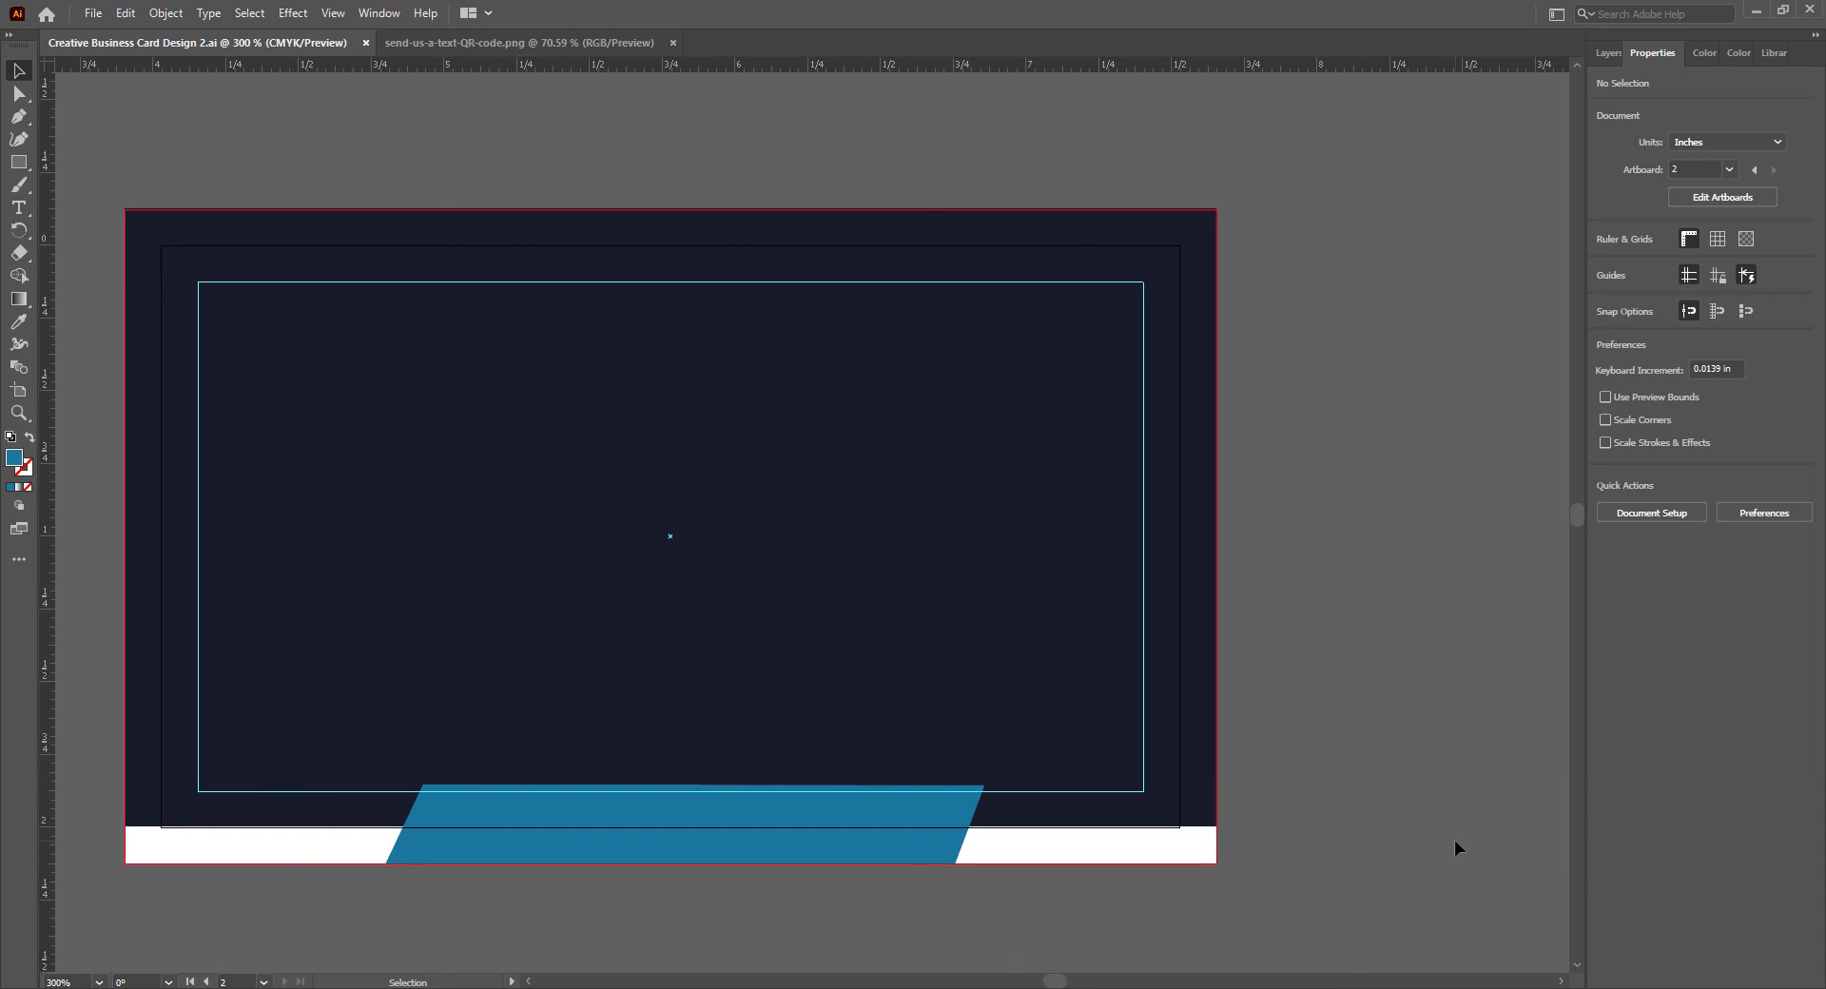
# - Lower the blue parallelogram's top edge to the back card's bottom safe-margin guide and clear the selection
pyautogui.click(701, 851)
pyautogui.moveTo(686, 788); pyautogui.dragTo(670, 829)
pyautogui.click(665, 751)
pyautogui.click(1370, 850)
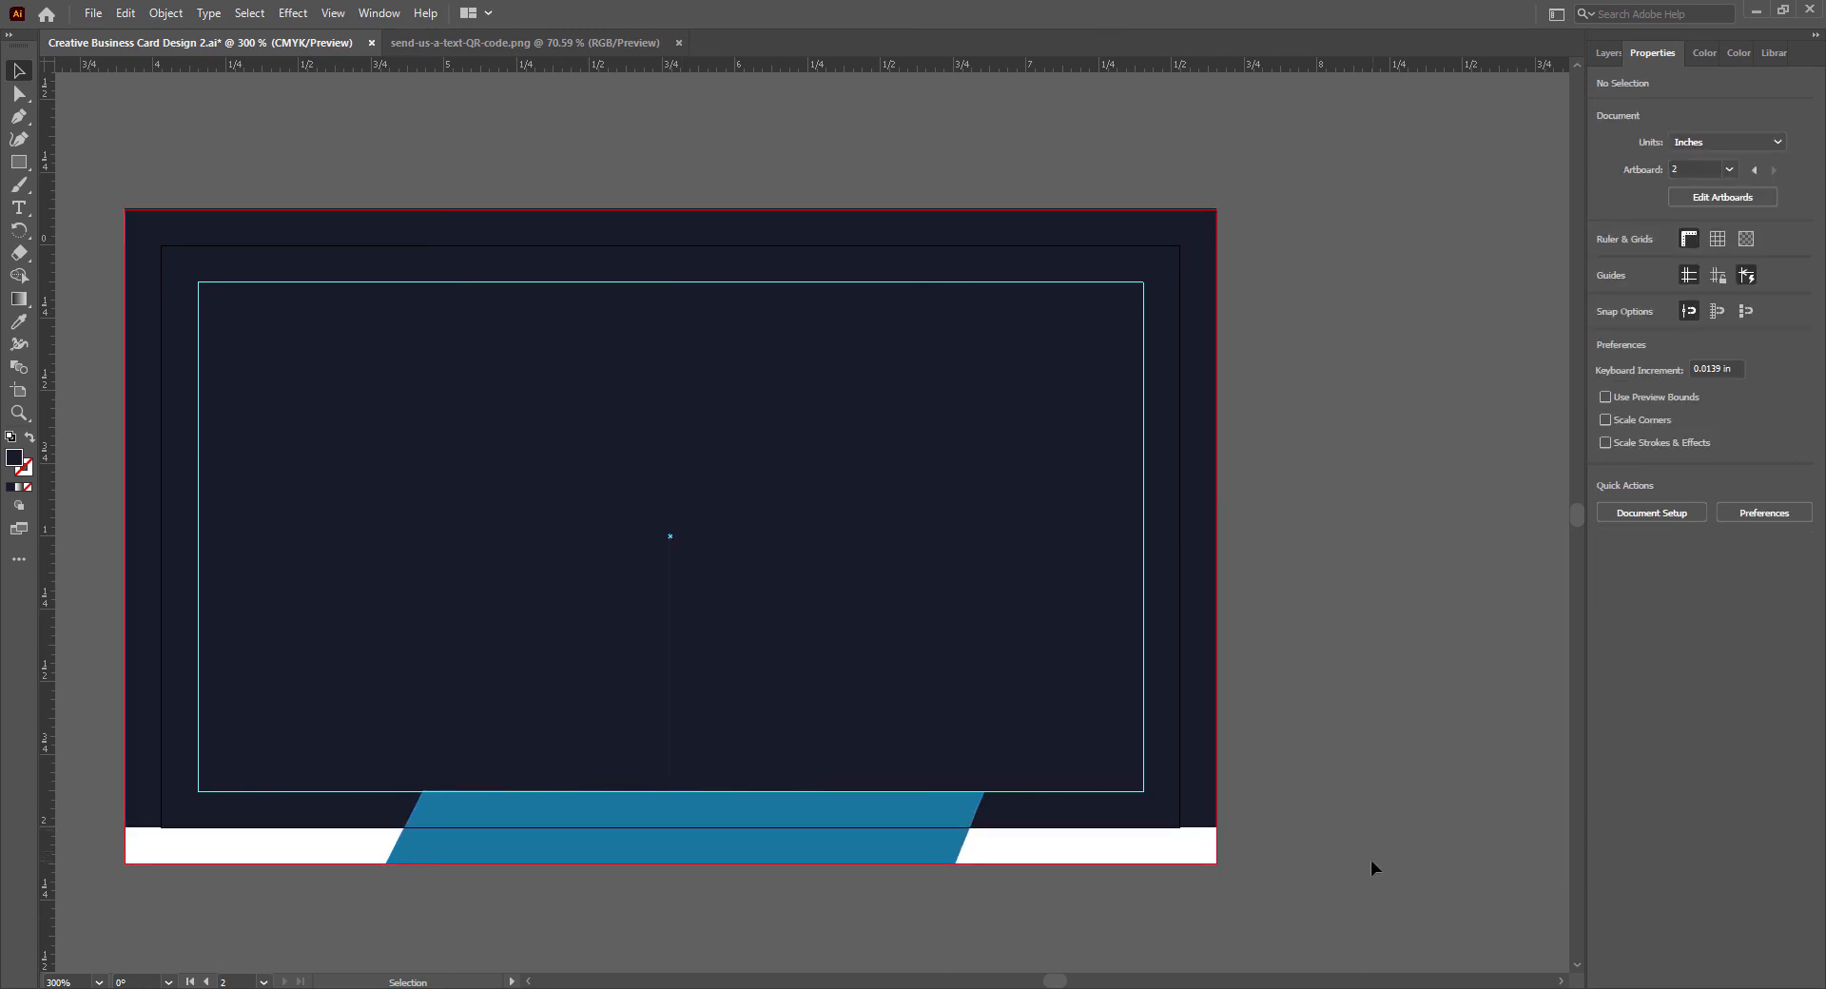
pyautogui.press('t')
pyautogui.click(496, 799)
pyautogui.write('WWW.COMPANYWEBSITE.COM')
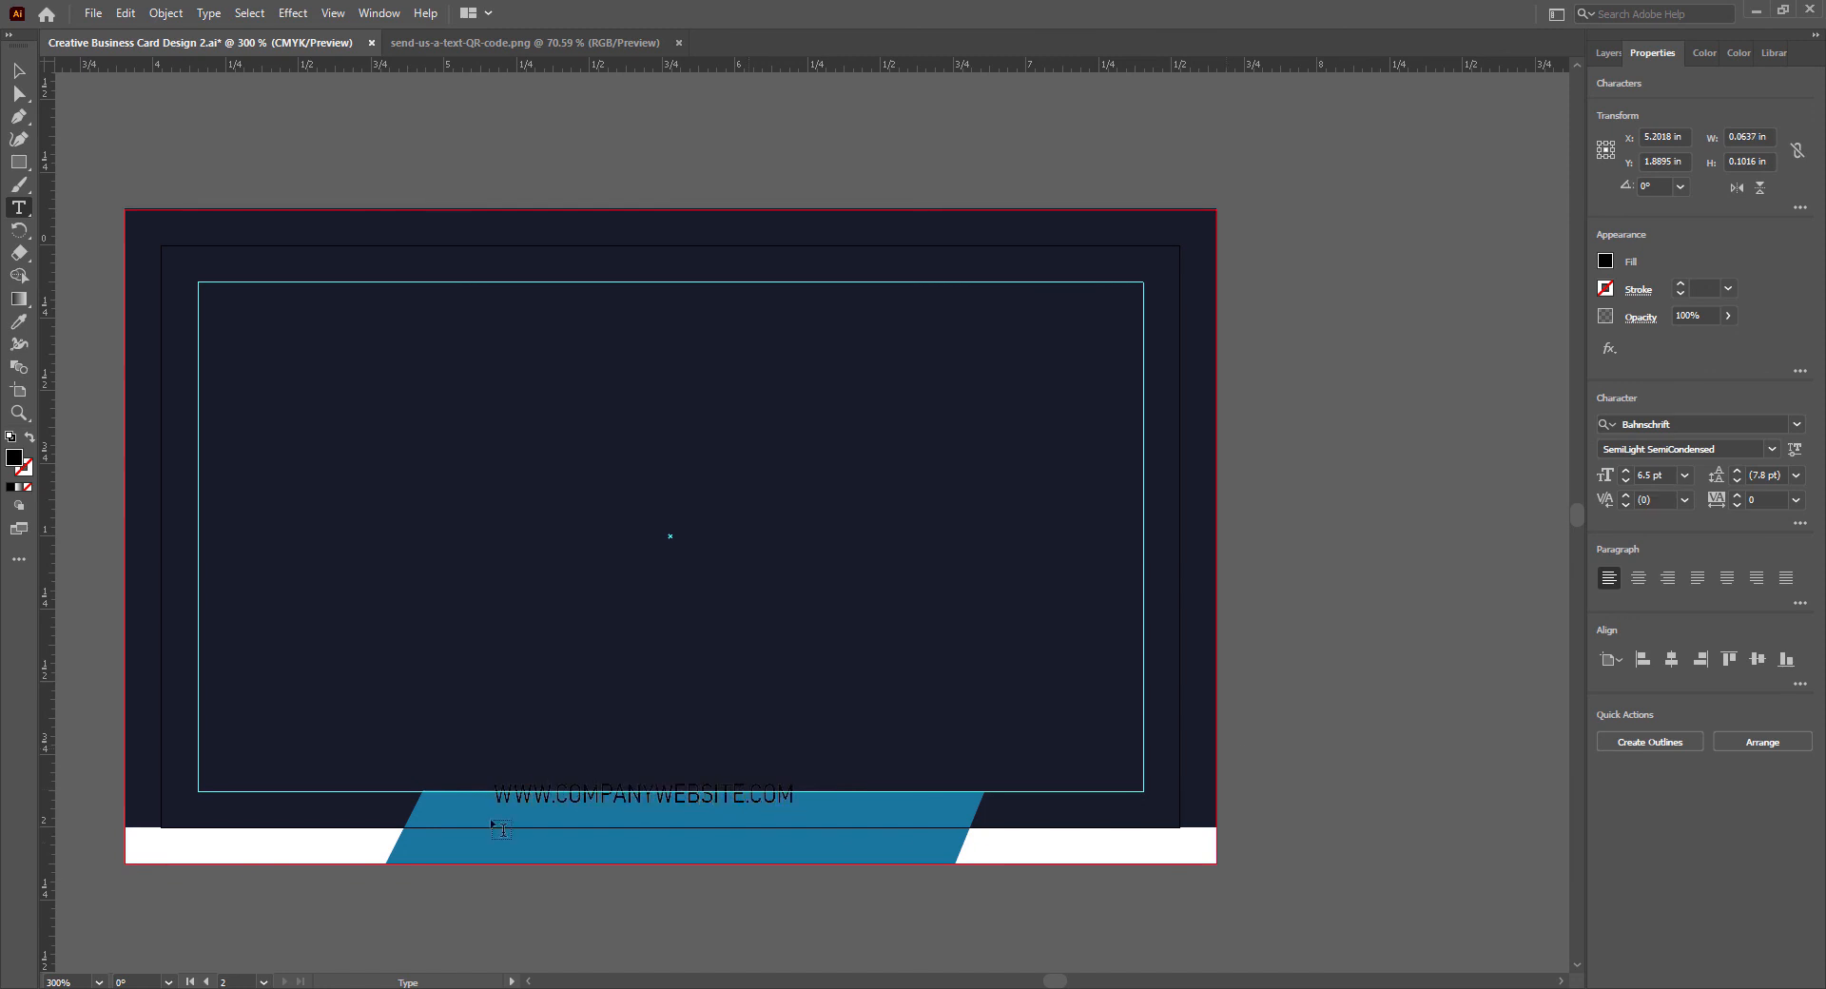
pyautogui.hotkey('ctrl', 'a')
pyautogui.doubleClick(14, 456)
pyautogui.write('ffffff')
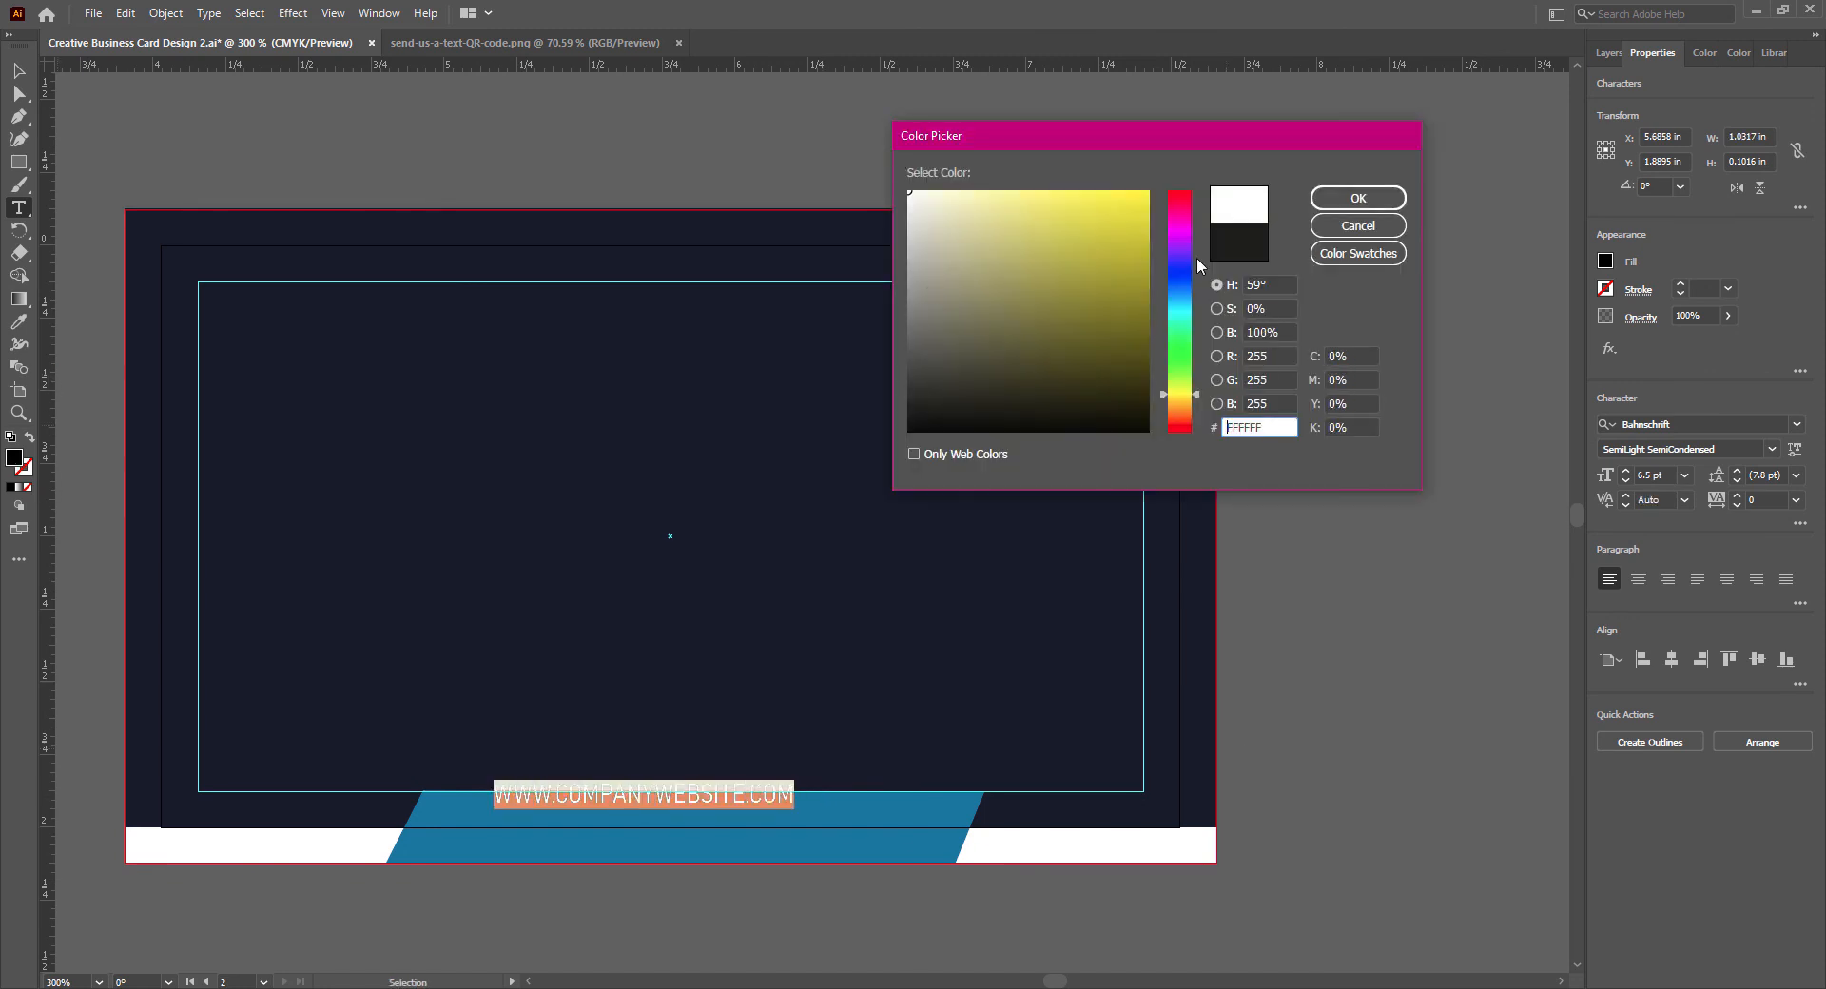
pyautogui.click(1358, 198)
# - Set the website text to Bahnschrift SemiCondensed at 8 pt
pyautogui.click(1797, 424)
pyautogui.click(1797, 424)
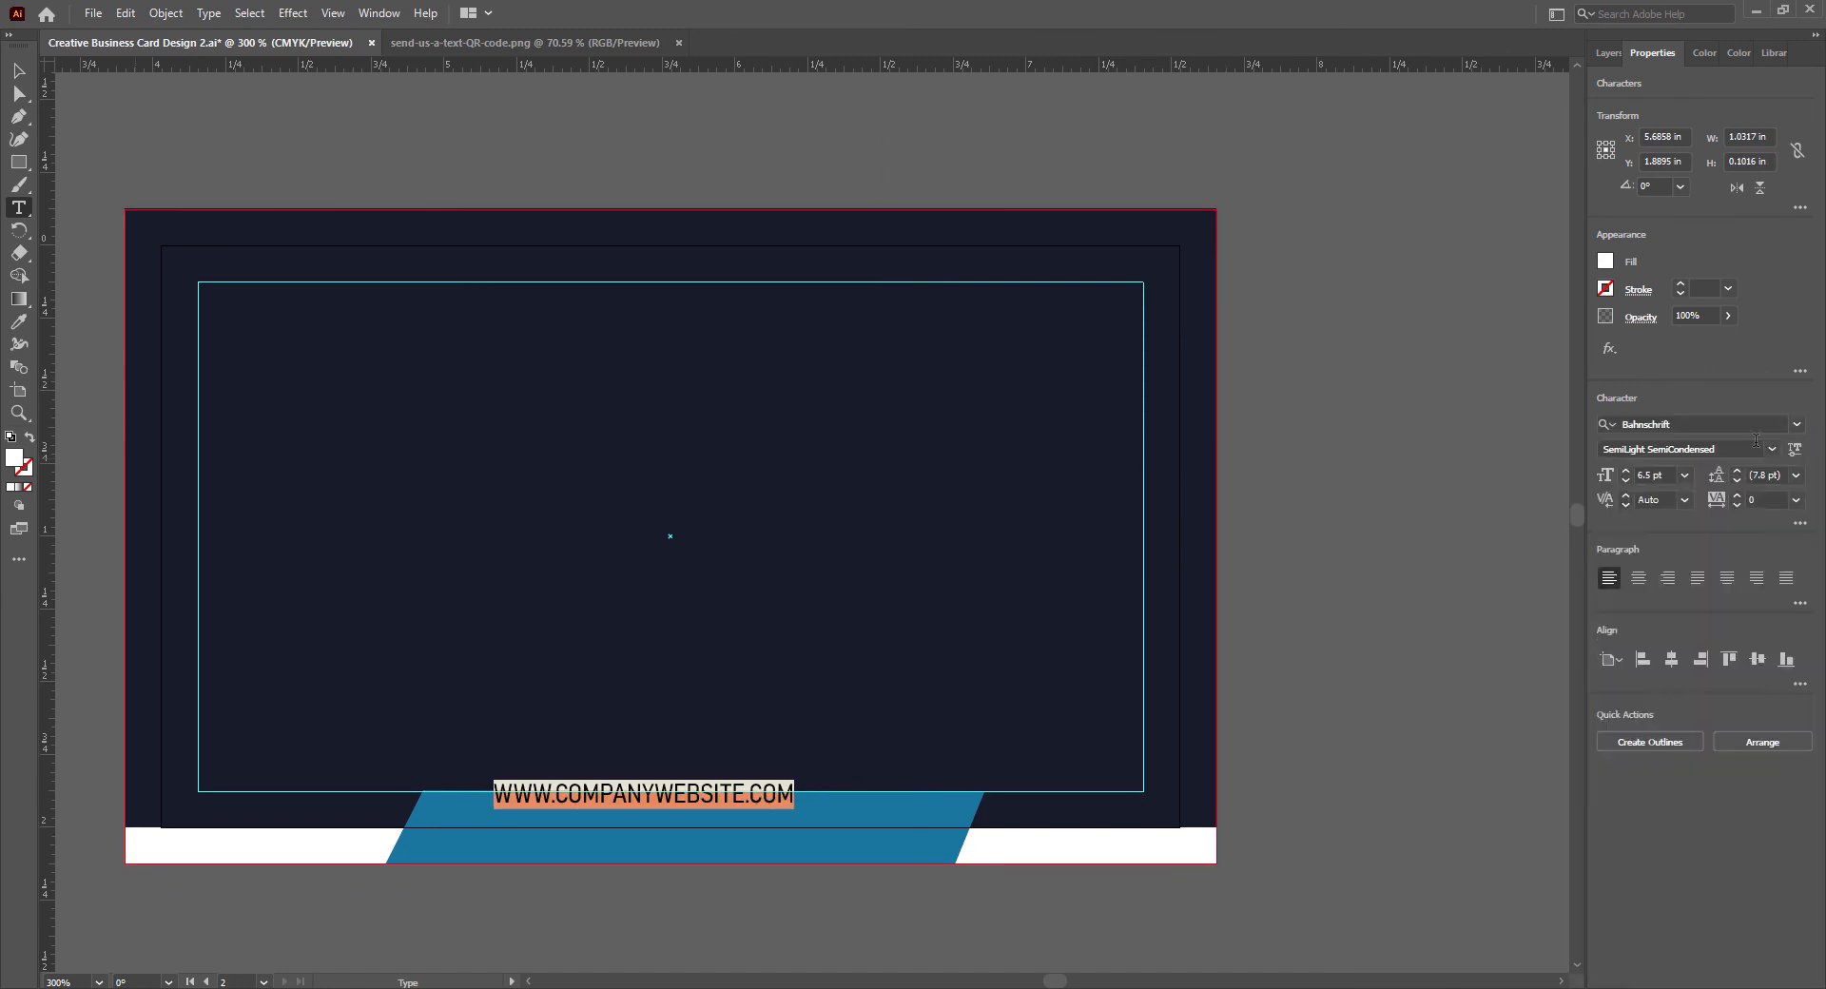
pyautogui.click(1771, 449)
pyautogui.click(1658, 638)
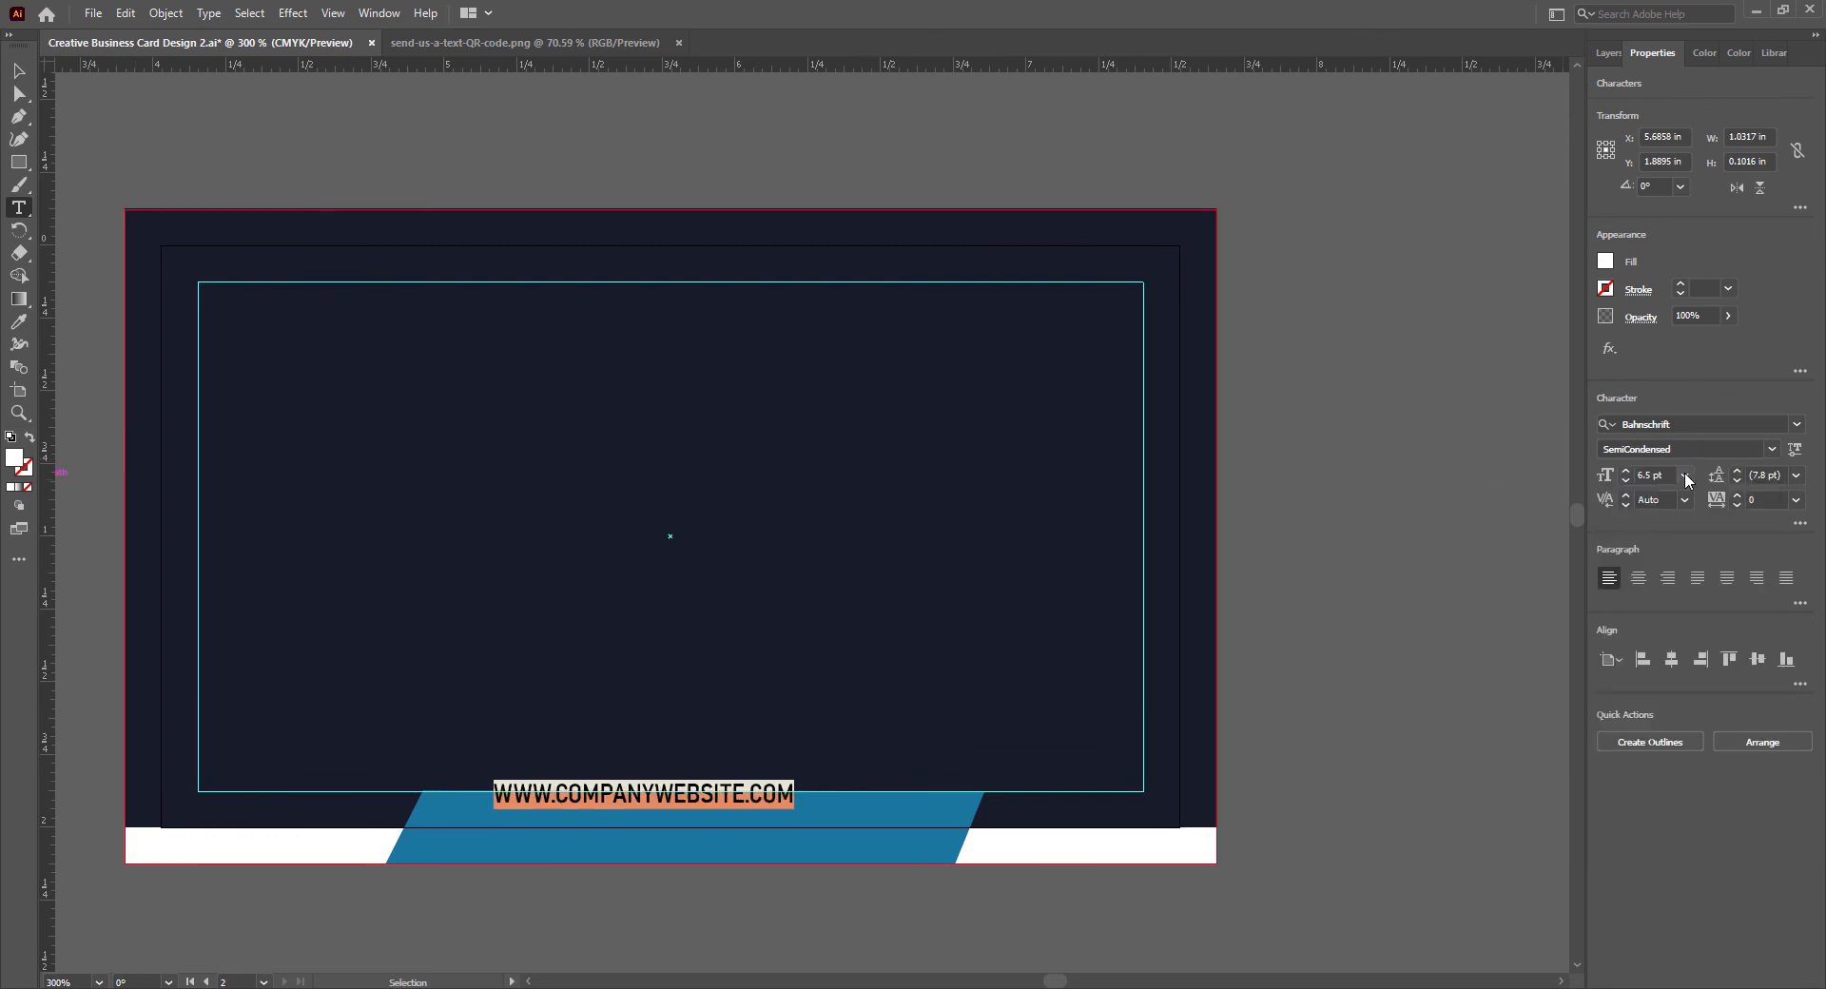
pyautogui.click(1684, 476)
pyautogui.click(1718, 568)
# - Nudge the website text down and slightly right into the blue parallelogram
pyautogui.press('Escape')
pyautogui.press('Down')
pyautogui.press('Down')
pyautogui.press('Down')
pyautogui.press('Down')
pyautogui.press('Down')
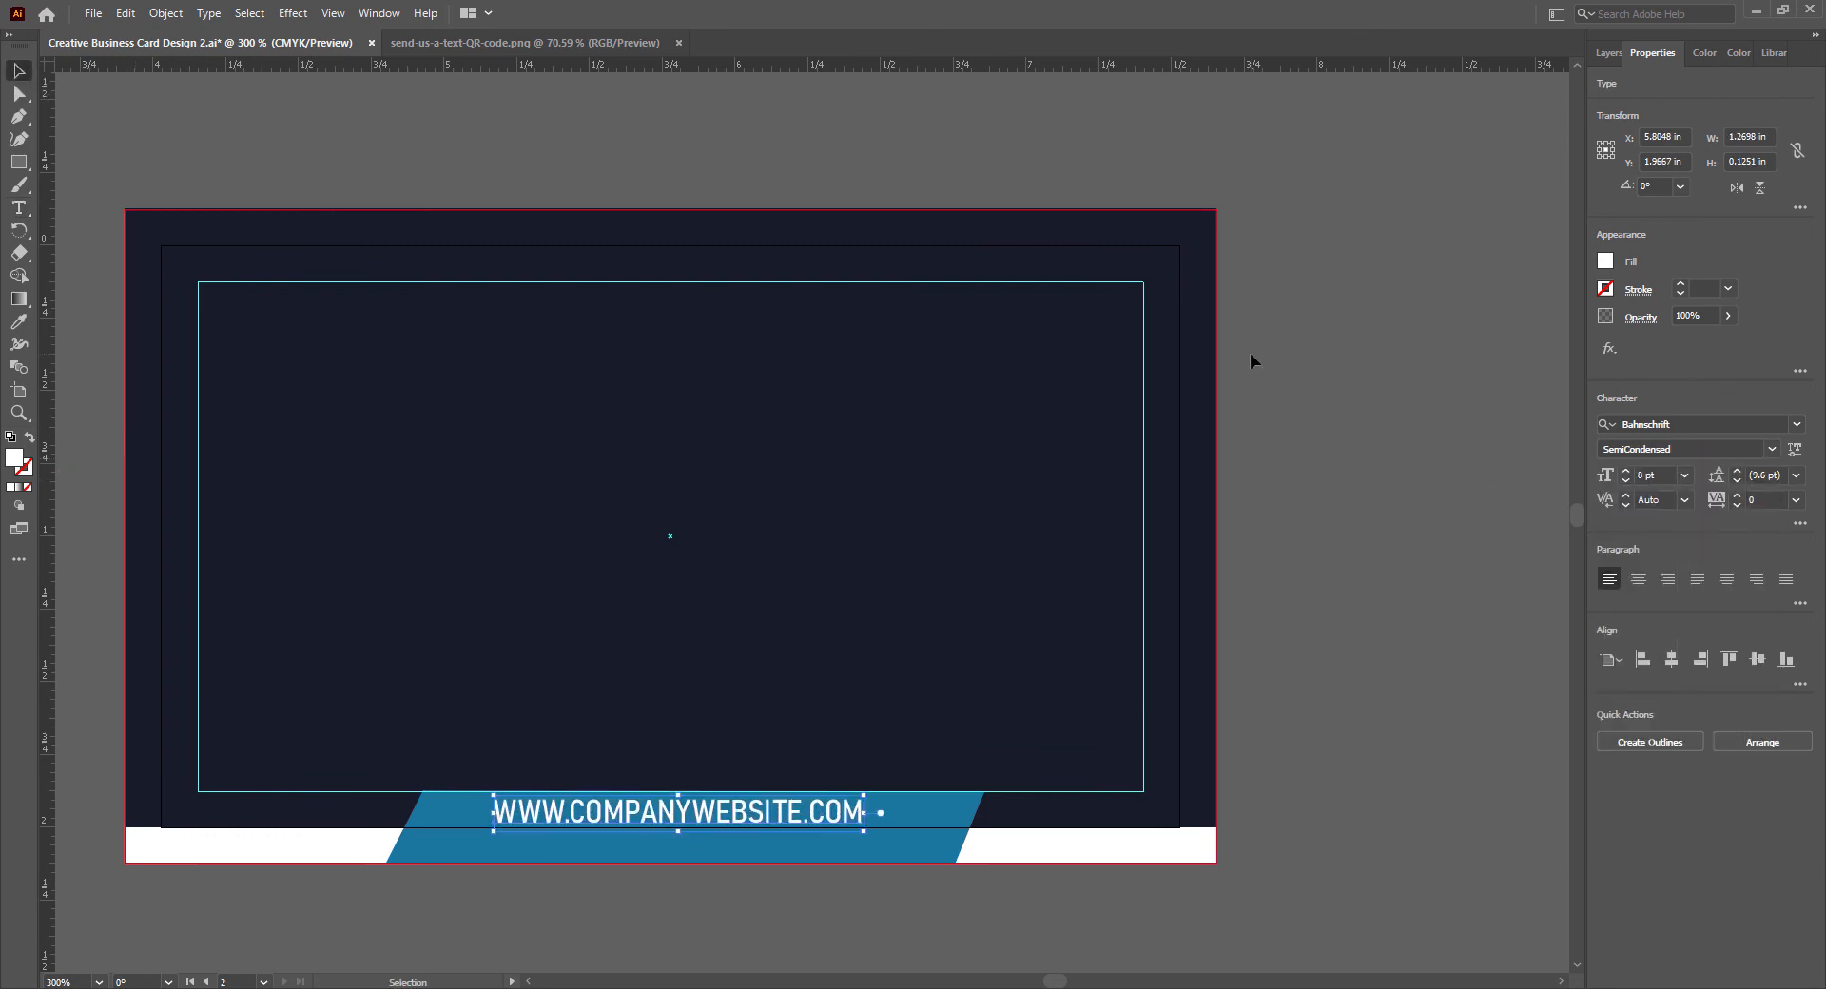
pyautogui.press('Right')
pyautogui.press('Right')
pyautogui.press('Right')
pyautogui.press('Down')
pyautogui.press('Down')
pyautogui.press('Left')
pyautogui.press('Up')
pyautogui.press('Up')
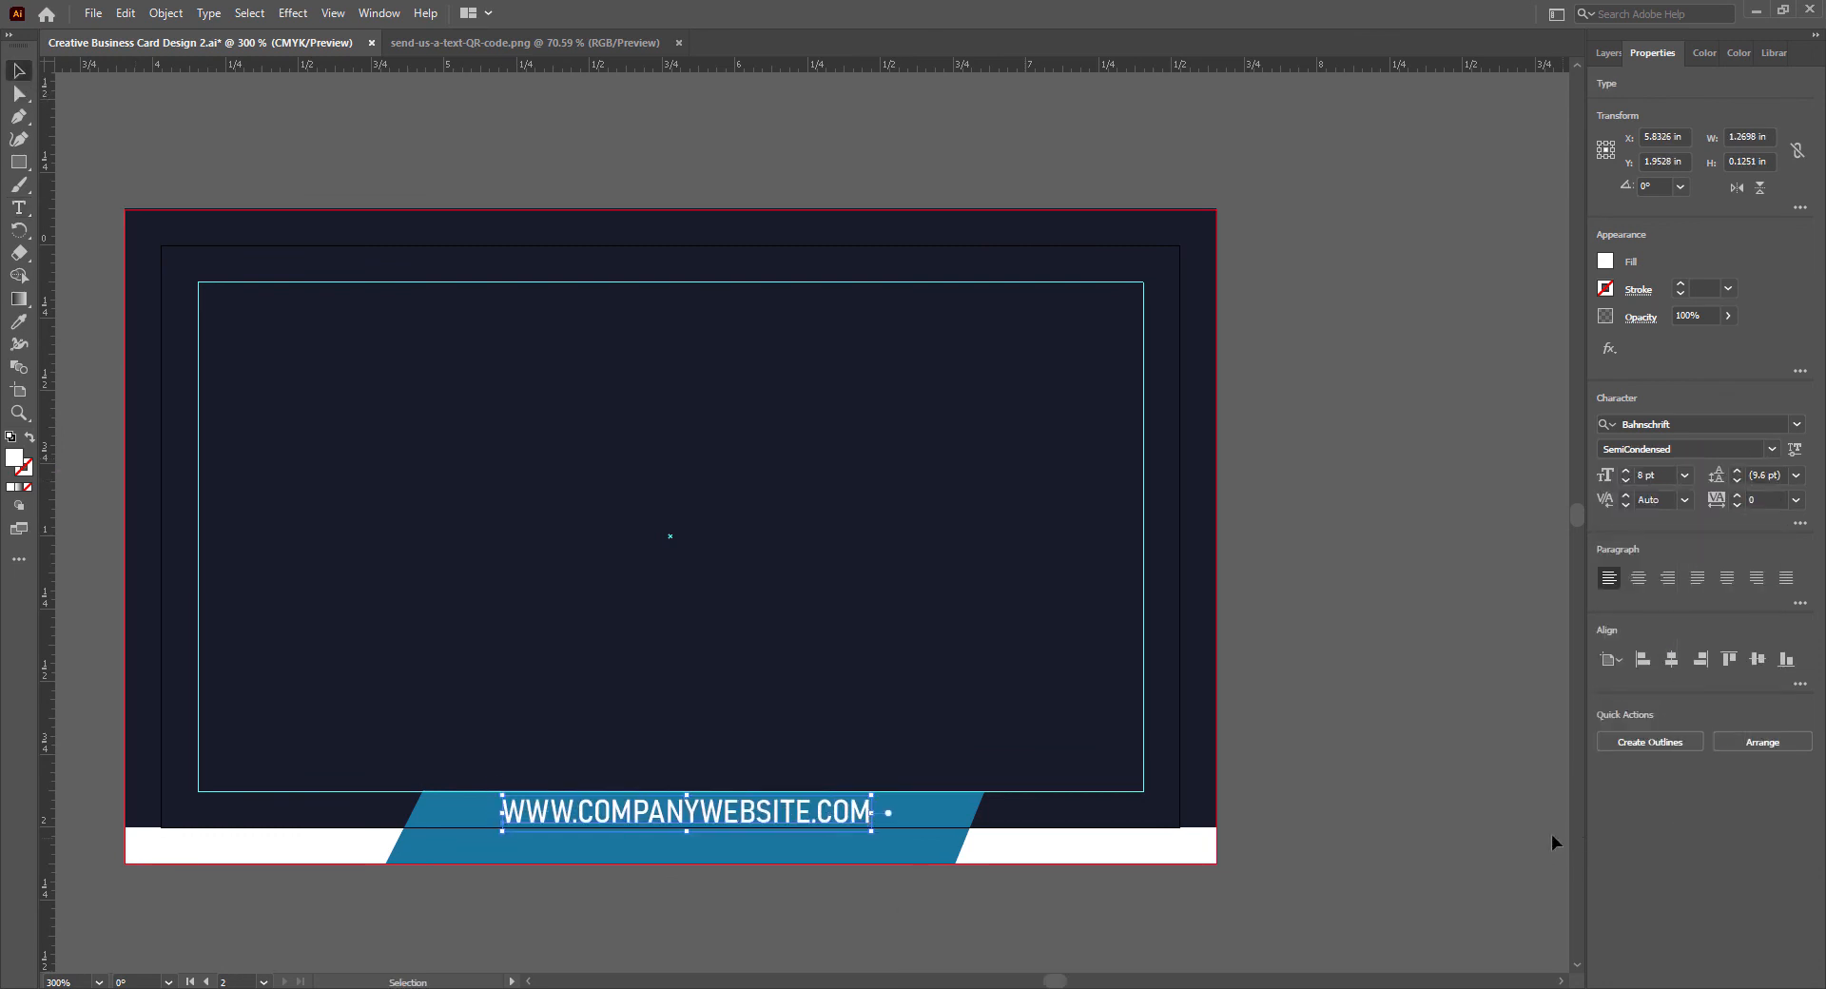
# - Set the website text to 7 pt, nudge it to the parallelogram's horizontal centre and deselect it
pyautogui.click(1684, 476)
pyautogui.click(1715, 528)
pyautogui.press('Right')
pyautogui.press('Right')
pyautogui.press('Right')
pyautogui.press('Right')
pyautogui.press('Right')
pyautogui.press('Down')
pyautogui.press('Right')
pyautogui.press('Up')
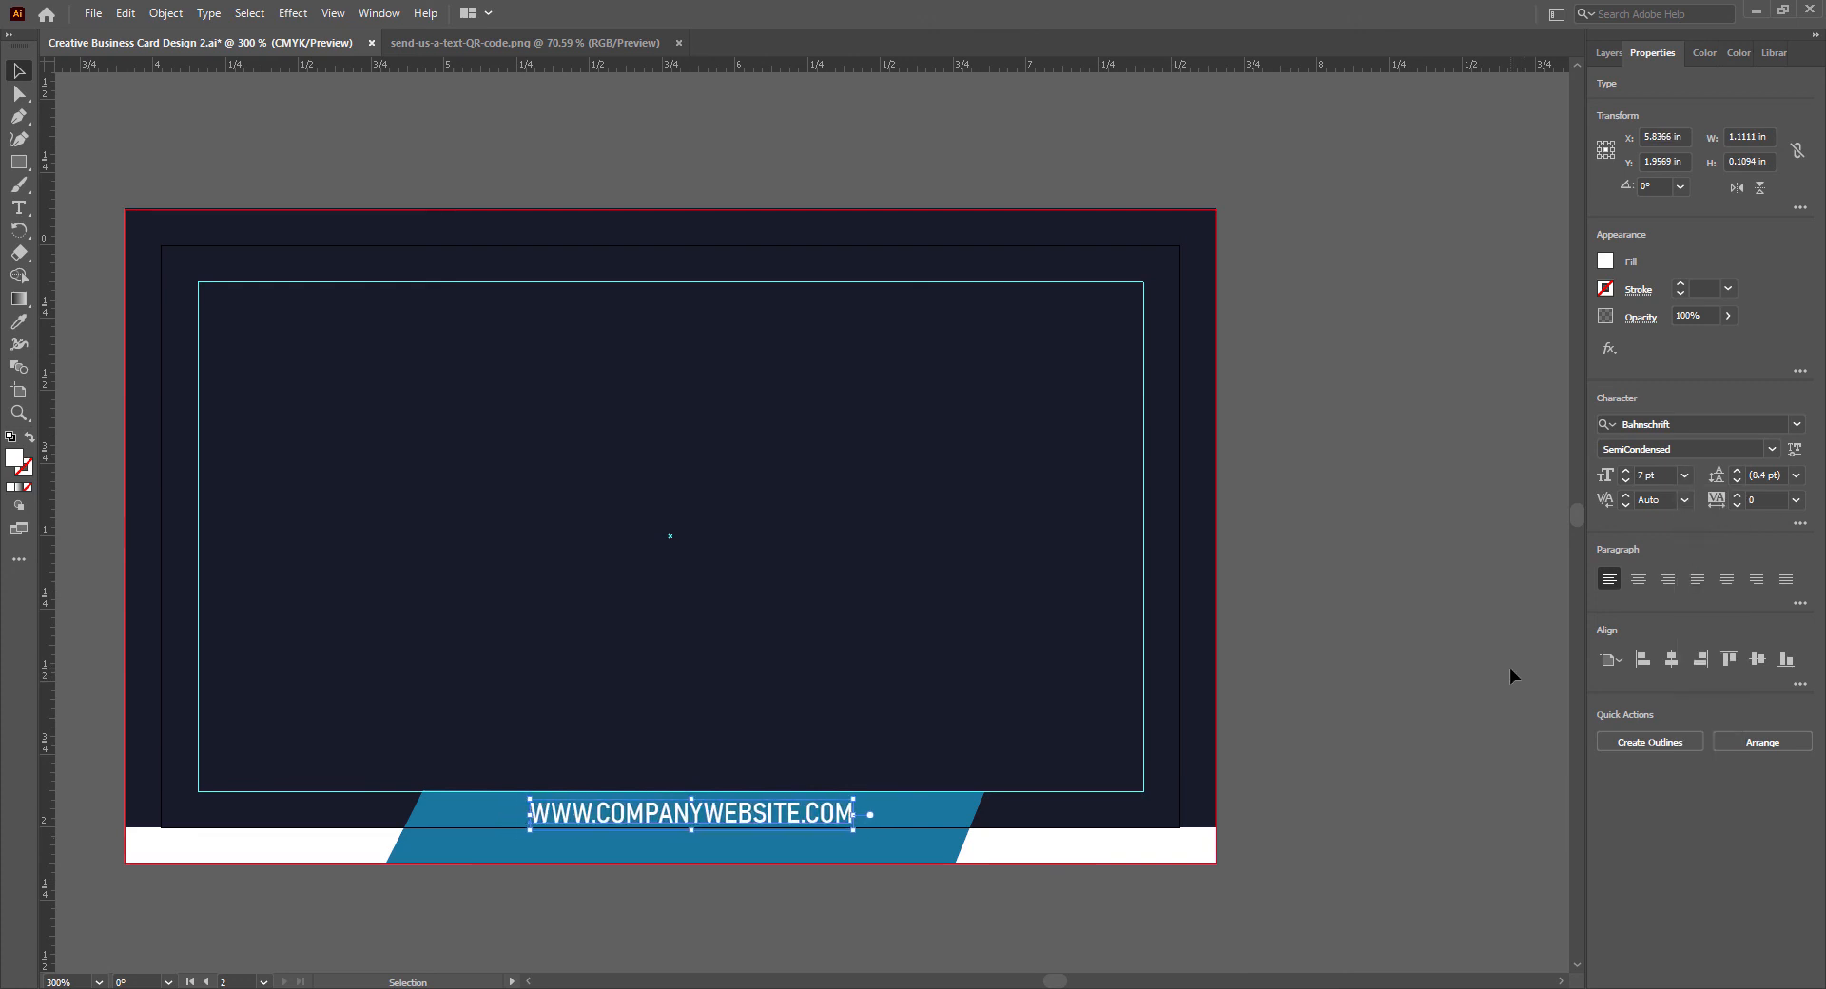
pyautogui.moveTo(649, 819); pyautogui.dragTo(649, 818)
pyautogui.click(1139, 949)
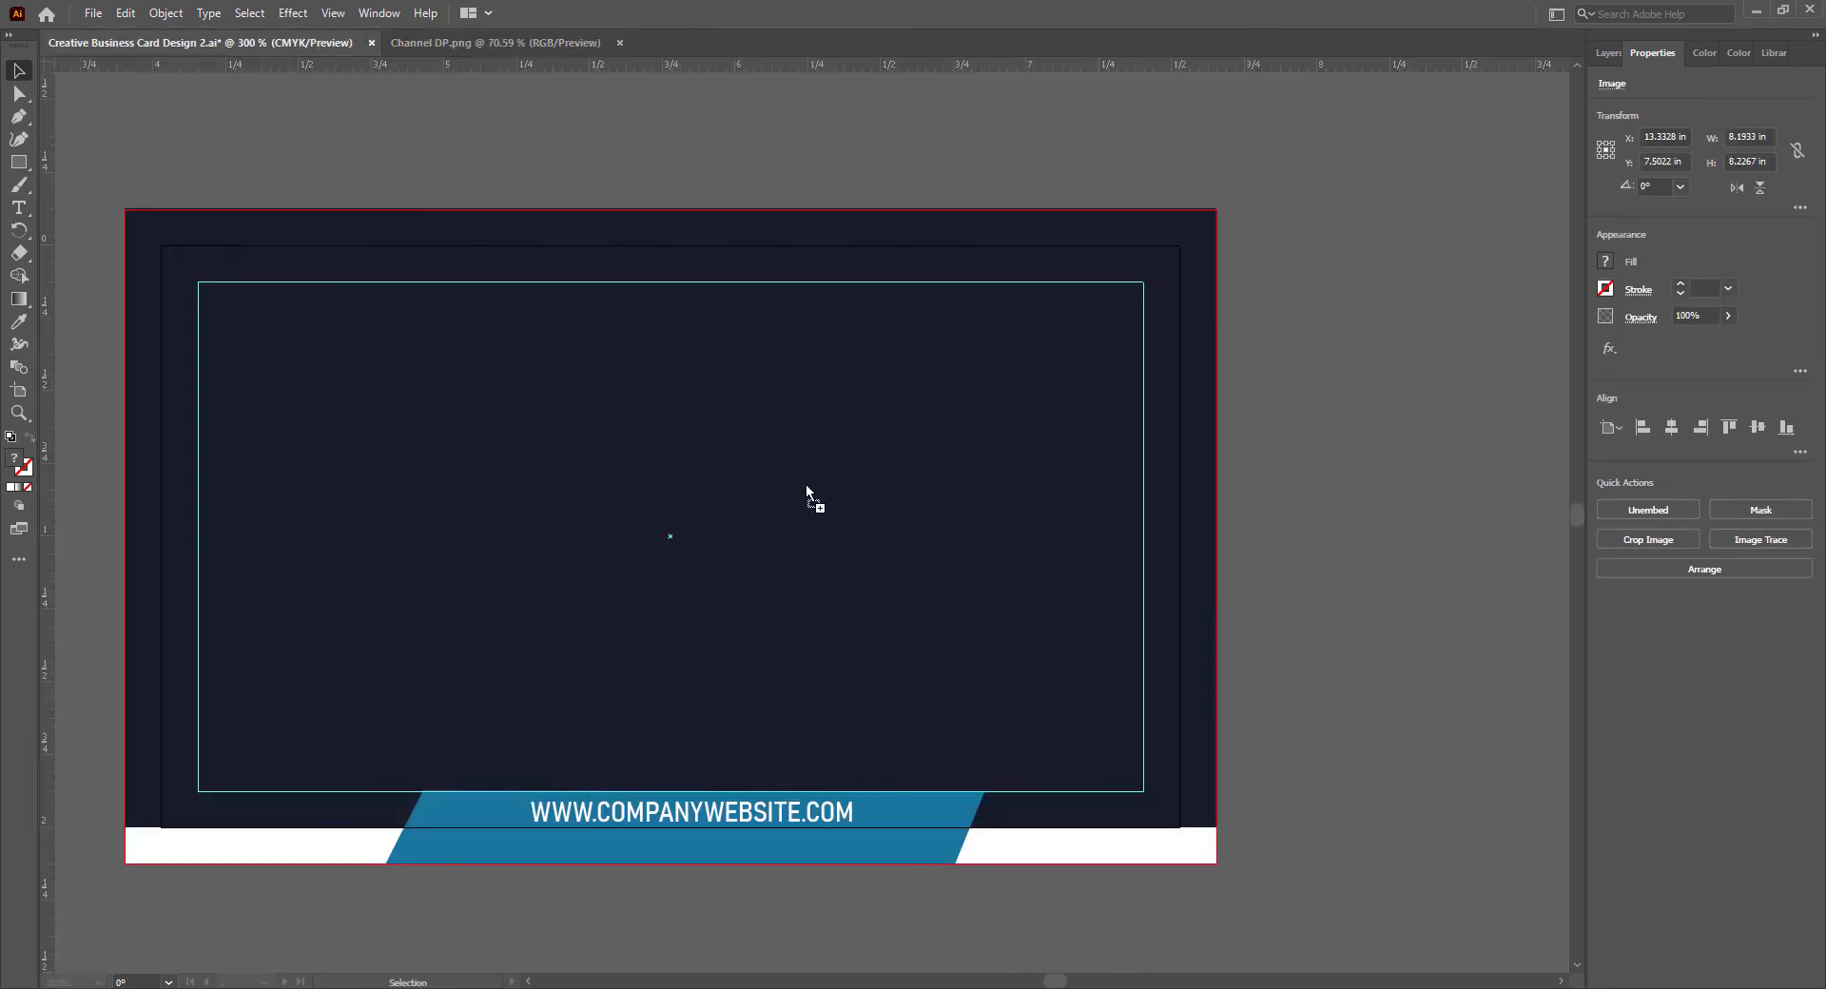
# - Bring the Channel DP.png logo onto the back card, scale it to about 0.75 in and place it in the upper centre
pyautogui.moveTo(806, 483); pyautogui.dragTo(1253, 692)
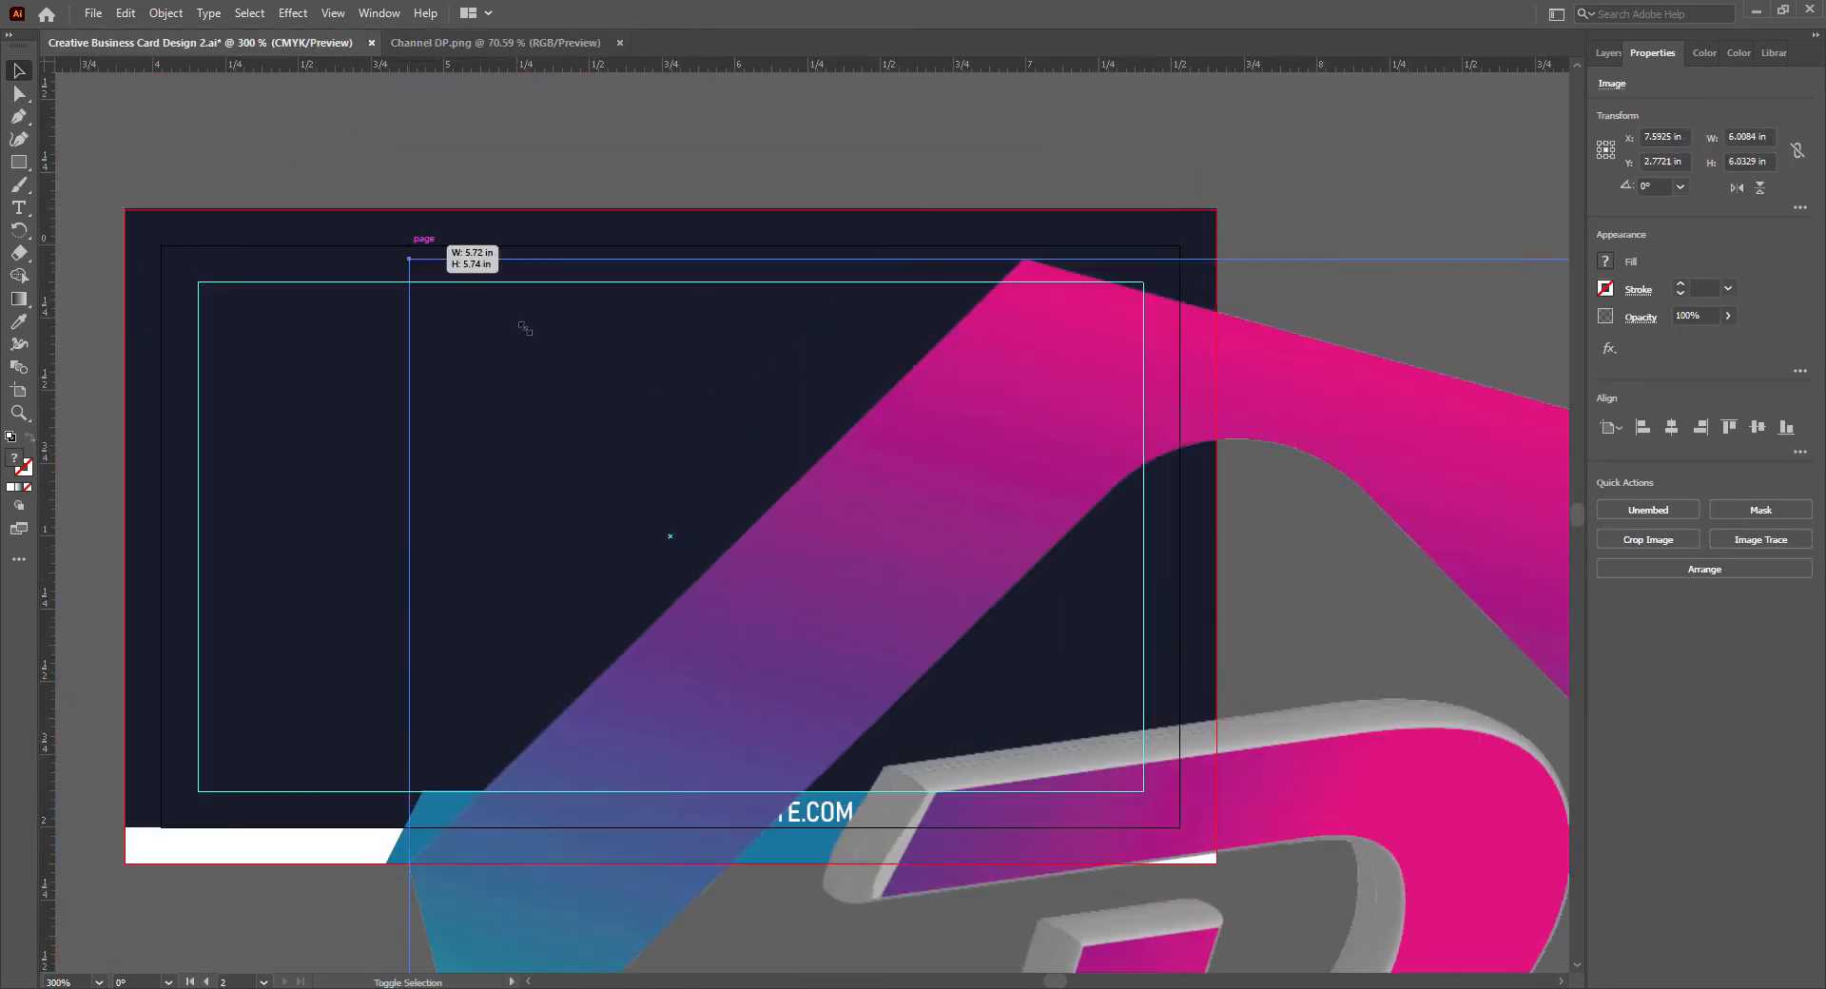
pyautogui.moveTo(409, 253); pyautogui.dragTo(584, 368)
pyautogui.moveTo(749, 435); pyautogui.dragTo(747, 377)
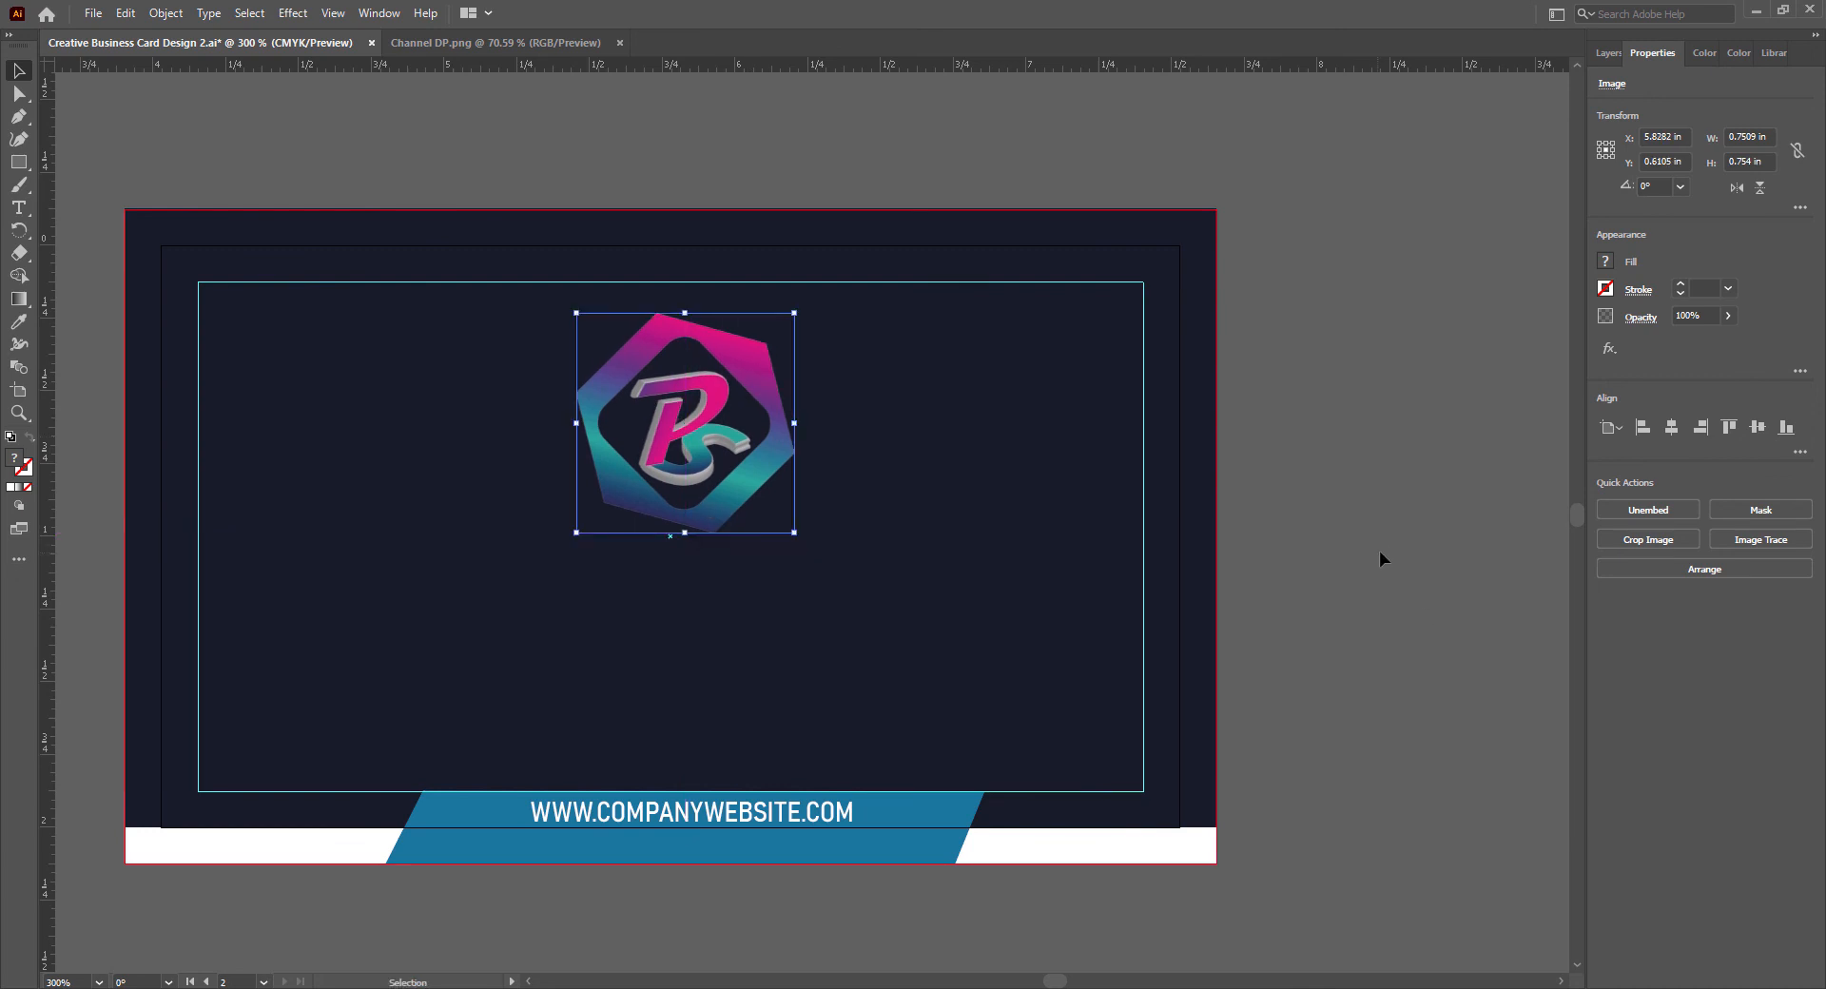
# - Adjust the logo's colour balance with Cyan -12, Magenta -3, Yellow -51 and Black 0, applied to fill only, and save
pyautogui.click(125, 13)
pyautogui.moveTo(355, 371)
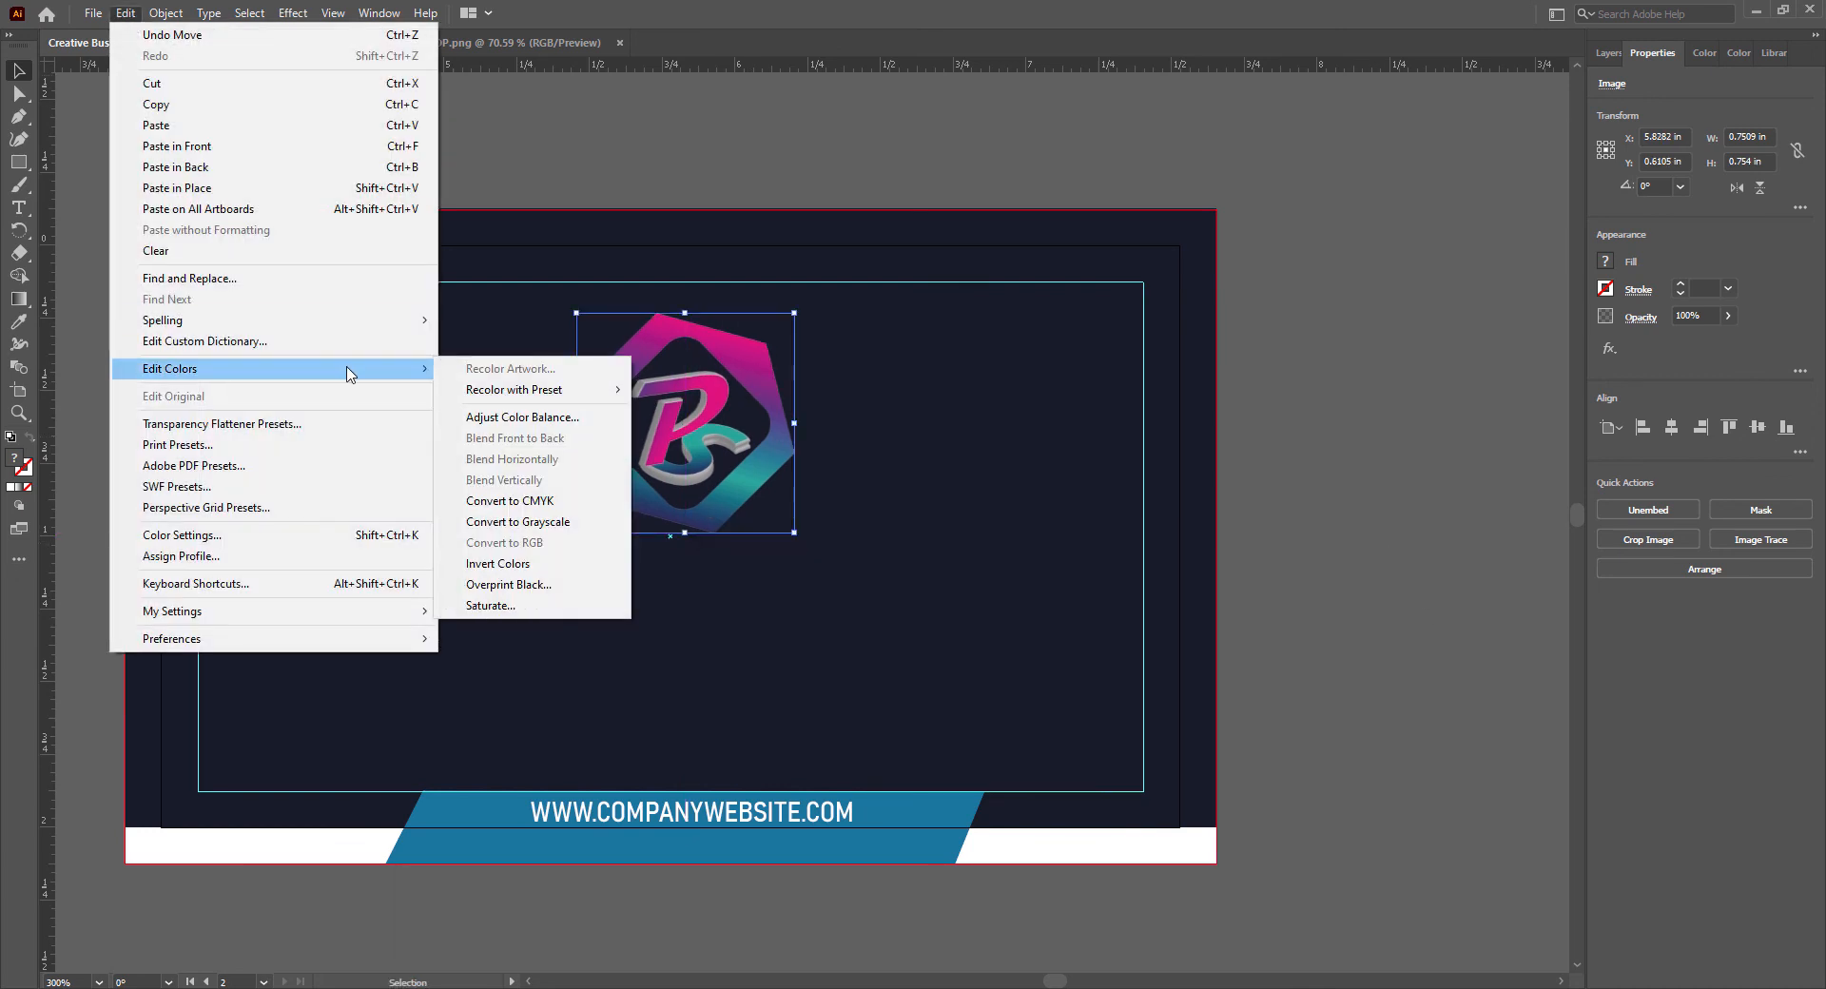
pyautogui.click(513, 420)
pyautogui.moveTo(903, 335); pyautogui.dragTo(1269, 233)
pyautogui.click(1126, 531)
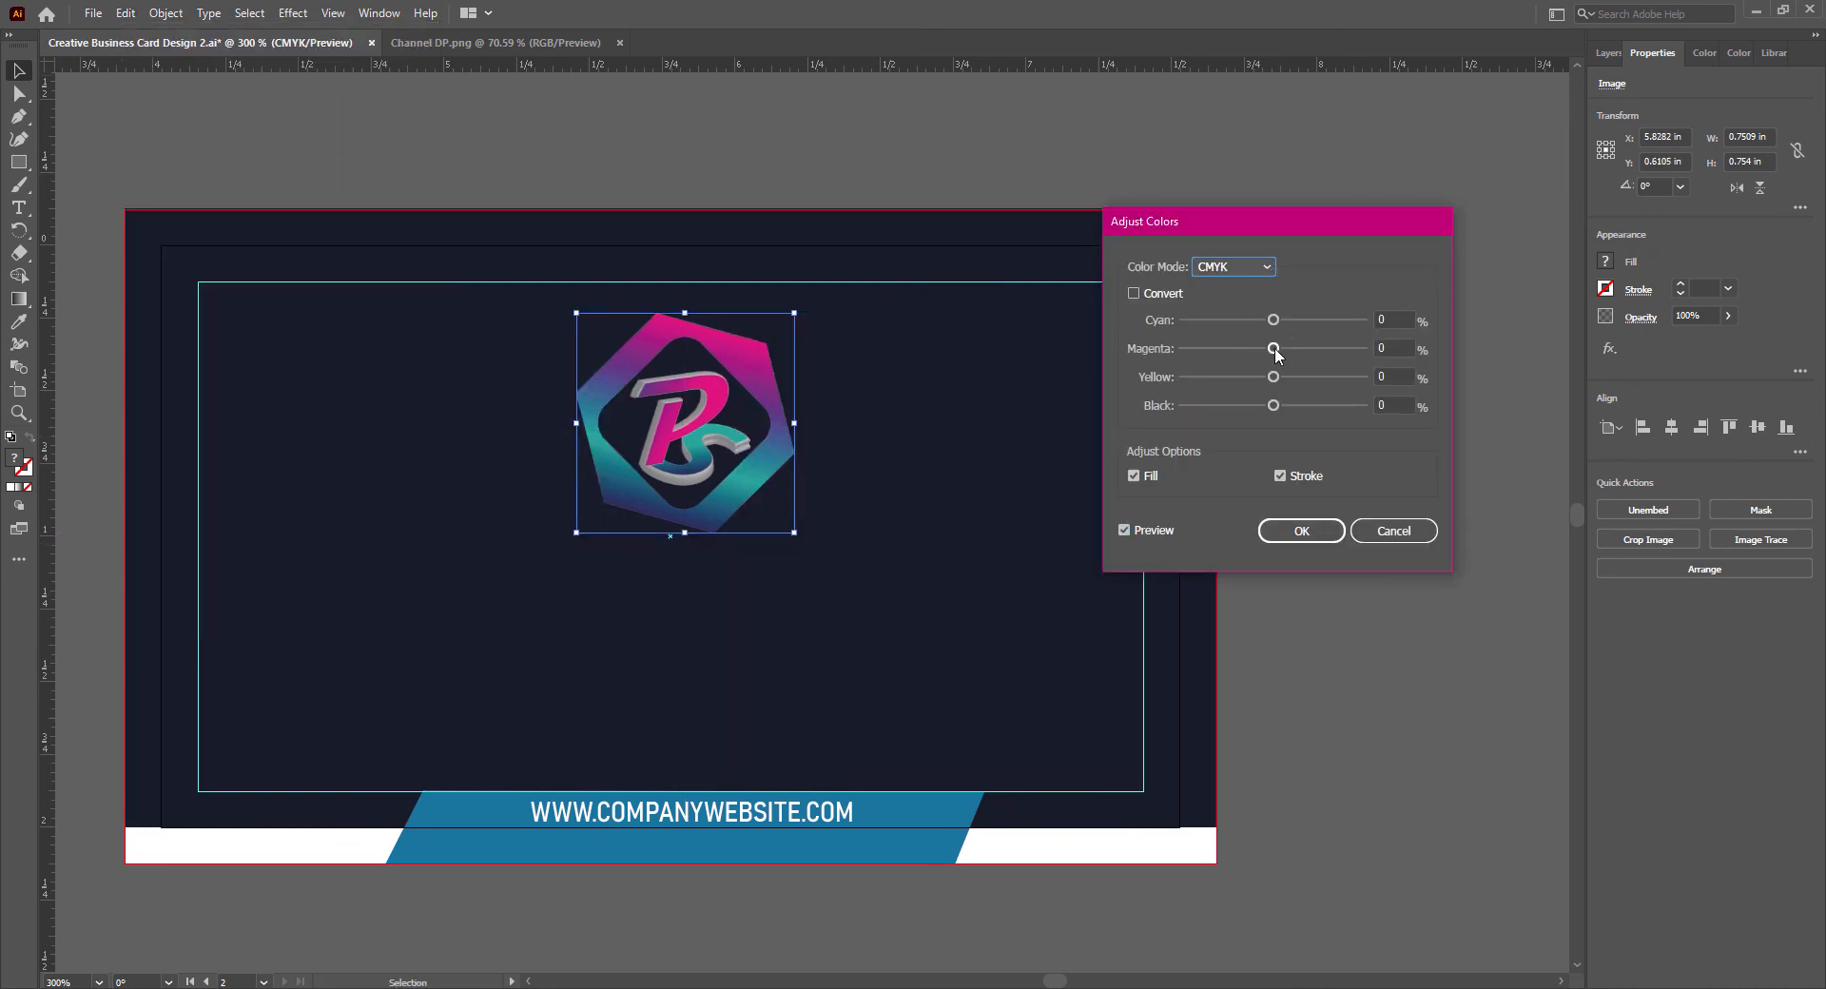
pyautogui.moveTo(1274, 349)
pyautogui.mouseDown()
pyautogui.moveTo(1244, 350)
pyautogui.moveTo(1273, 351)
pyautogui.moveTo(1256, 322)
pyautogui.moveTo(1269, 349)
pyautogui.mouseUp()
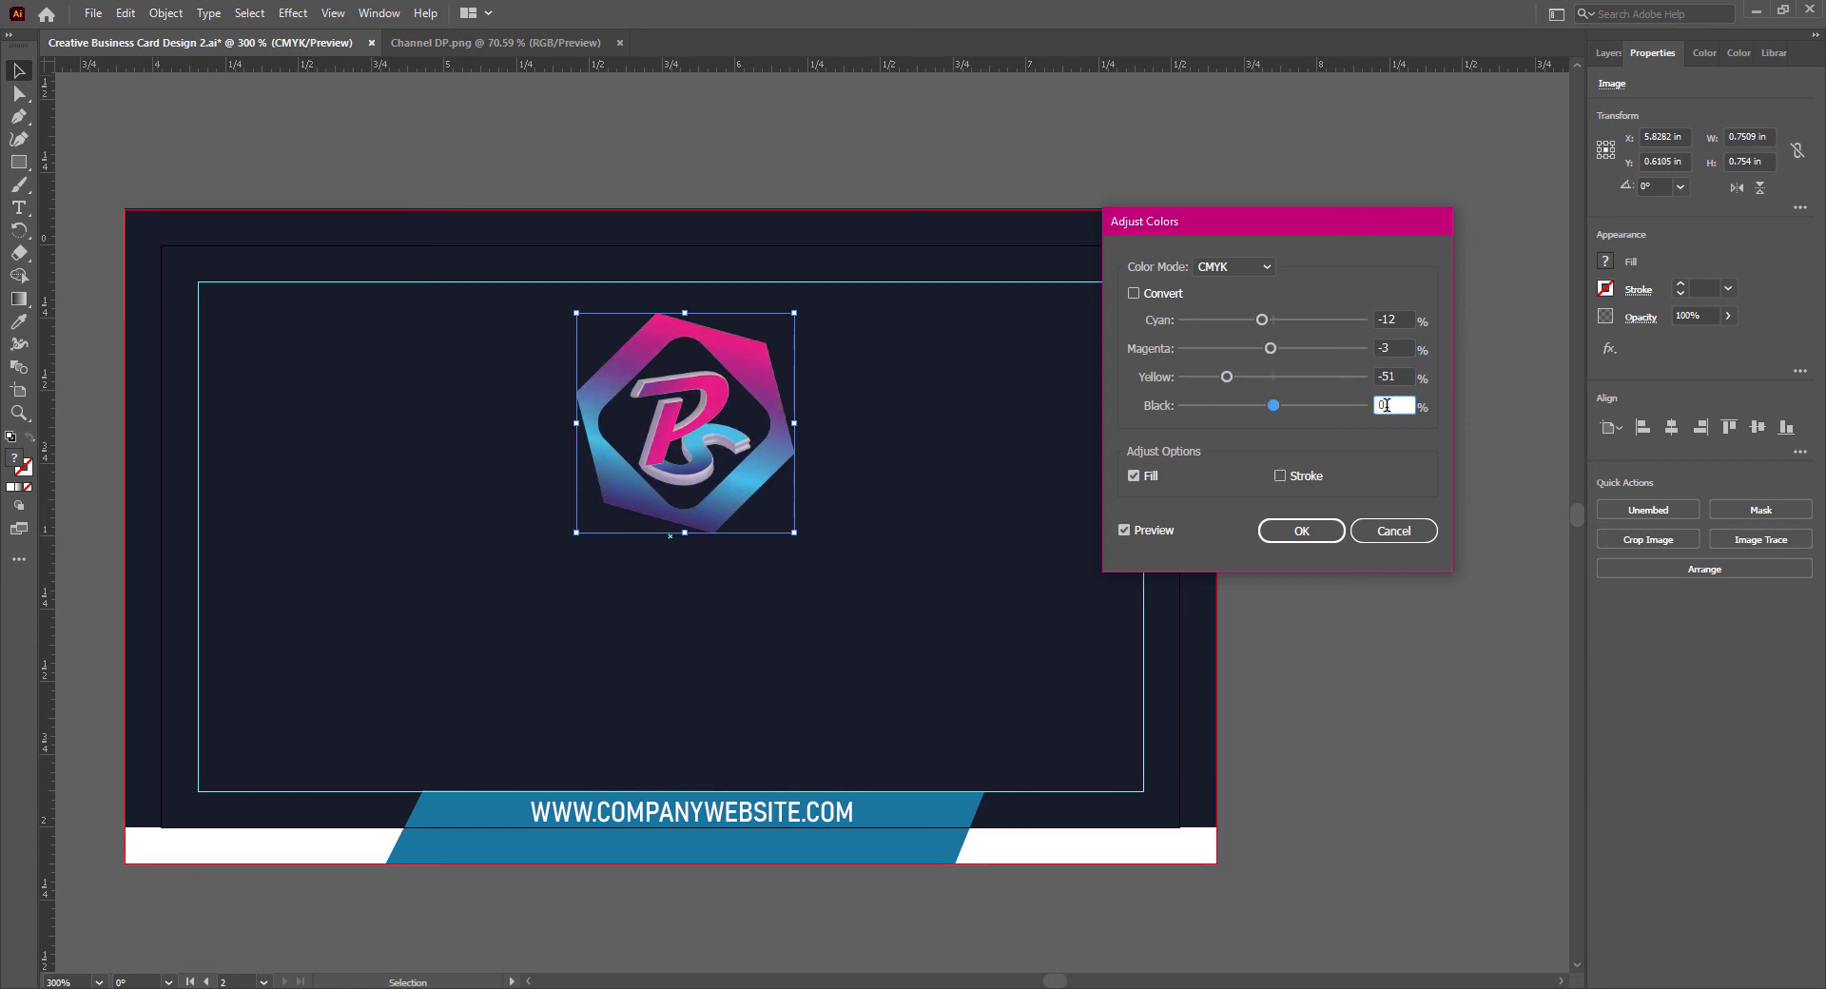
pyautogui.click(1305, 531)
pyautogui.click(1349, 654)
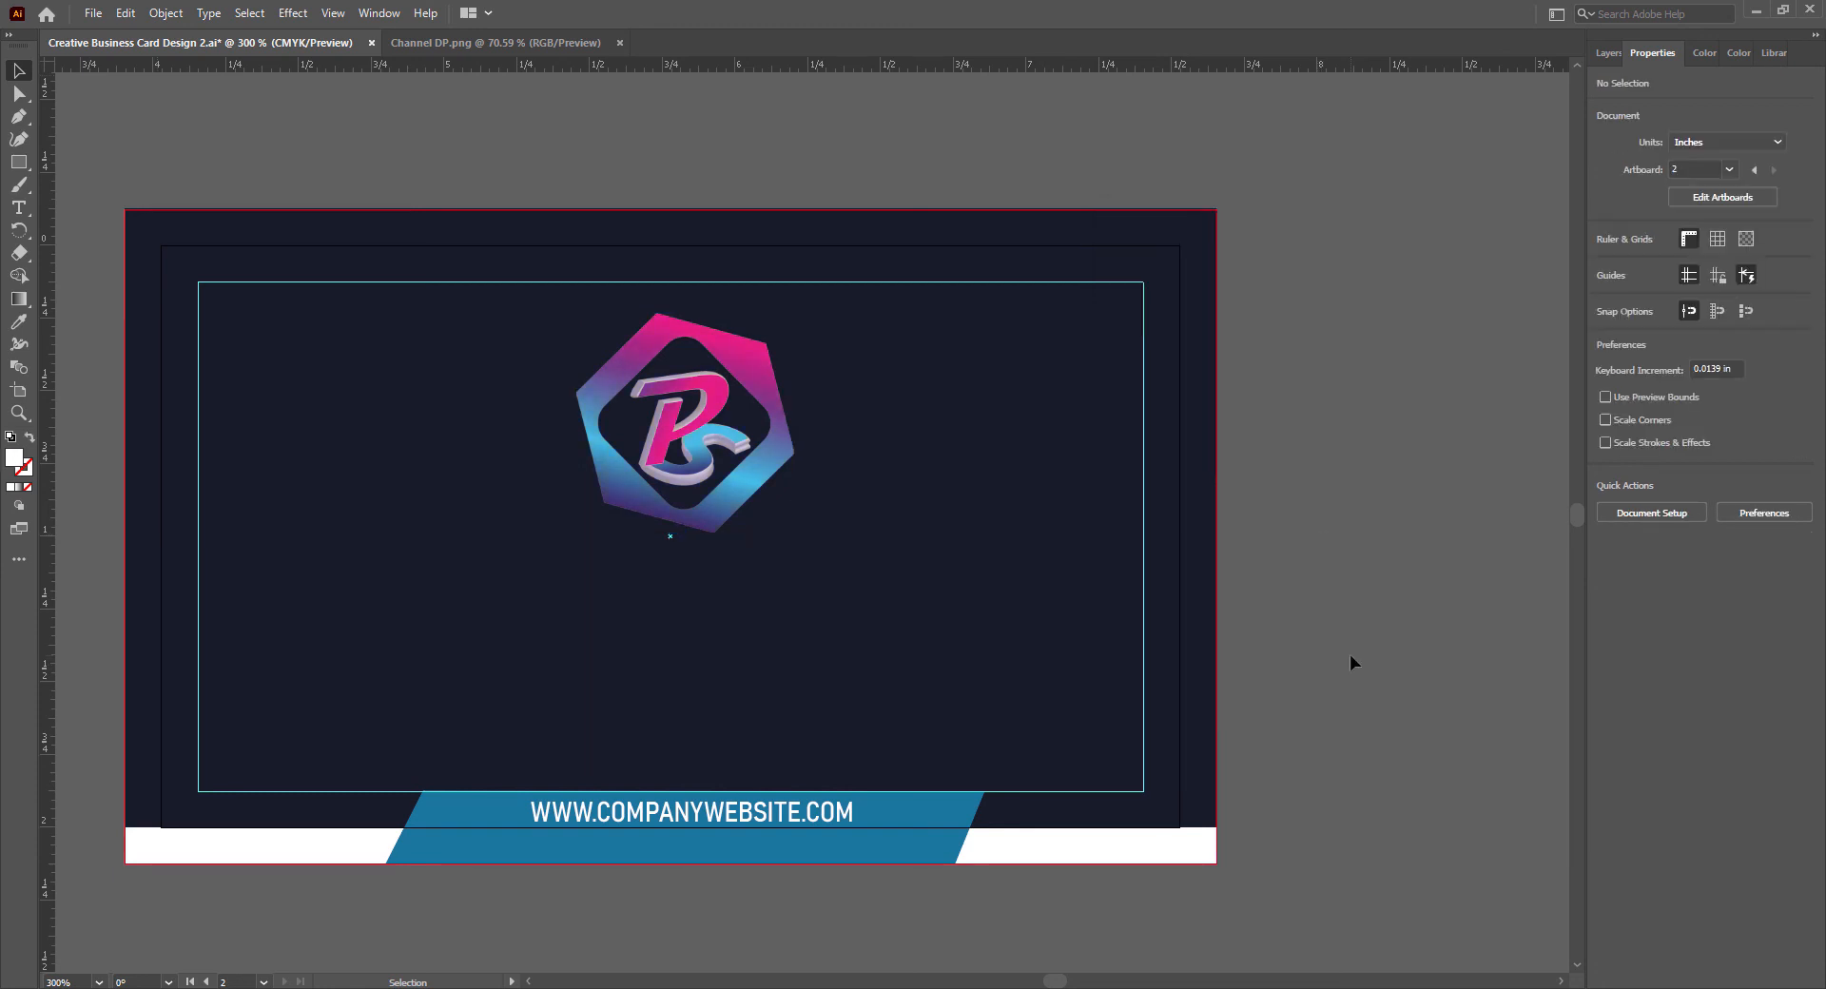
pyautogui.hotkey('ctrl', 's')
# - Duplicate the website text about 0.55 in higher, below the logo, and replace the copy's wording with PIYASTICK
pyautogui.moveTo(1055, 981); pyautogui.dragTo(1052, 983)
pyautogui.click(414, 523)
pyautogui.moveTo(936, 814); pyautogui.dragTo(914, 653)
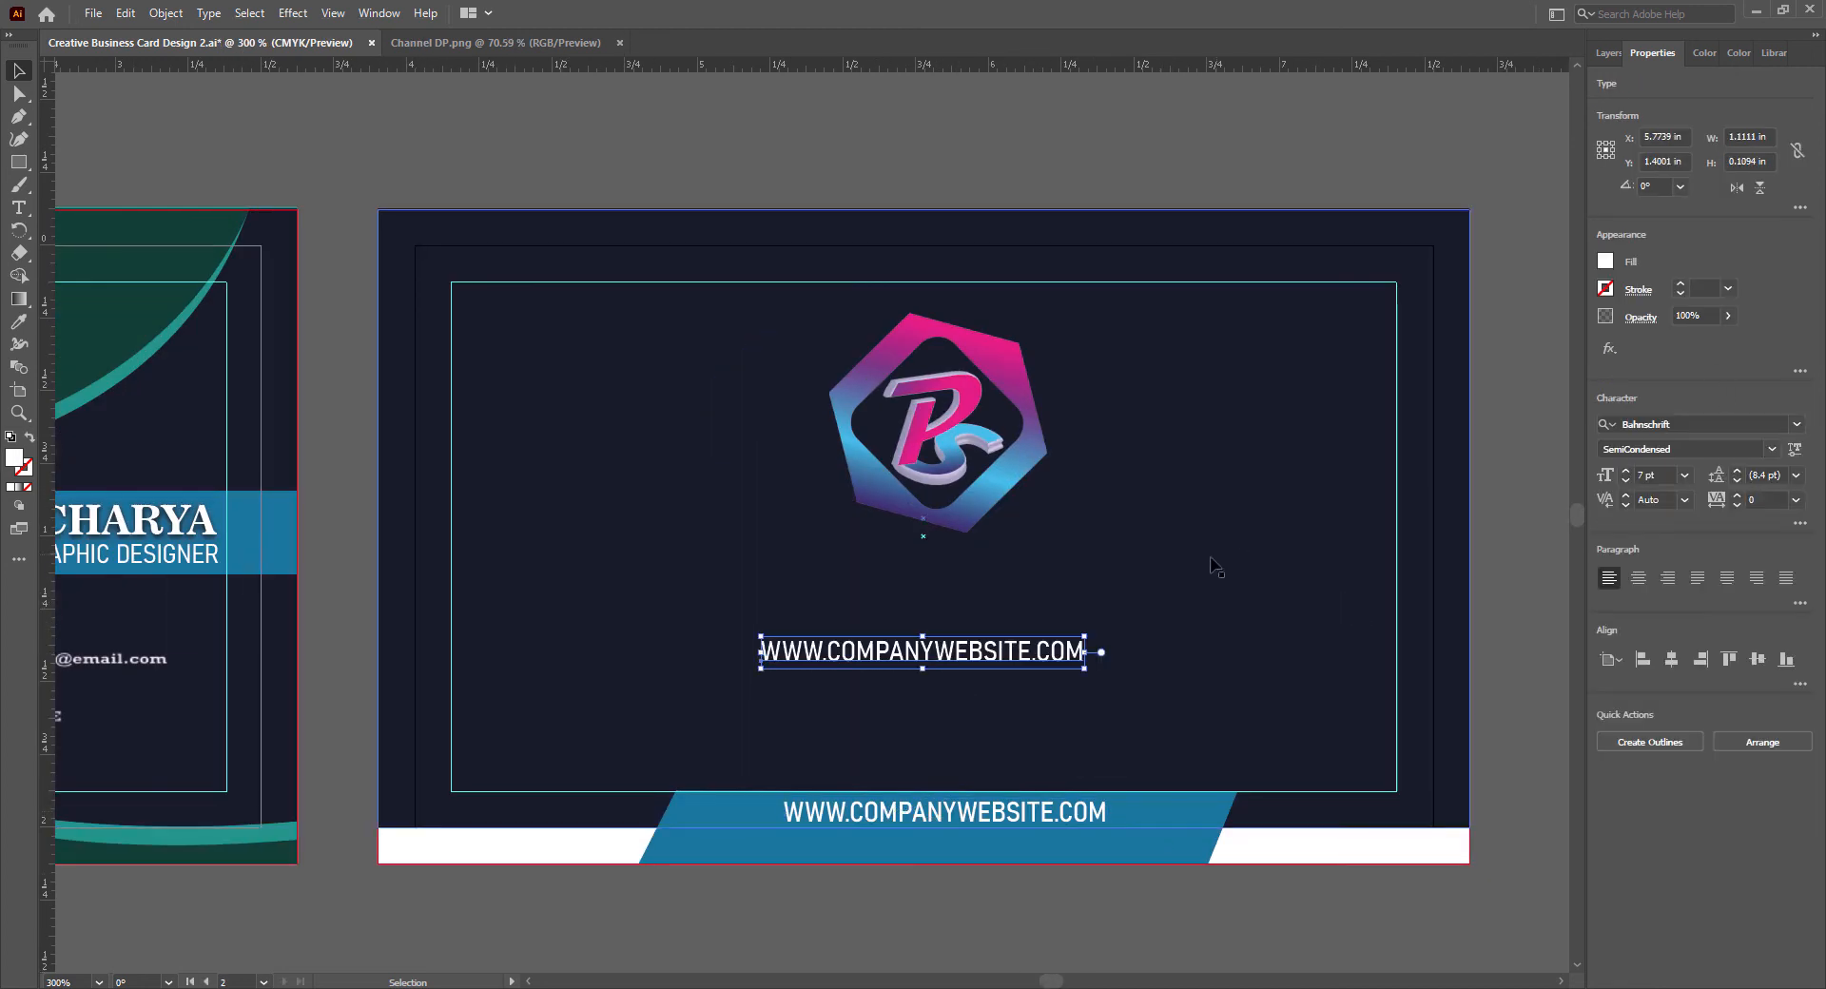
pyautogui.press('Return')
pyautogui.hotkey('ctrl', 'a')
pyautogui.write('PIYASTI')
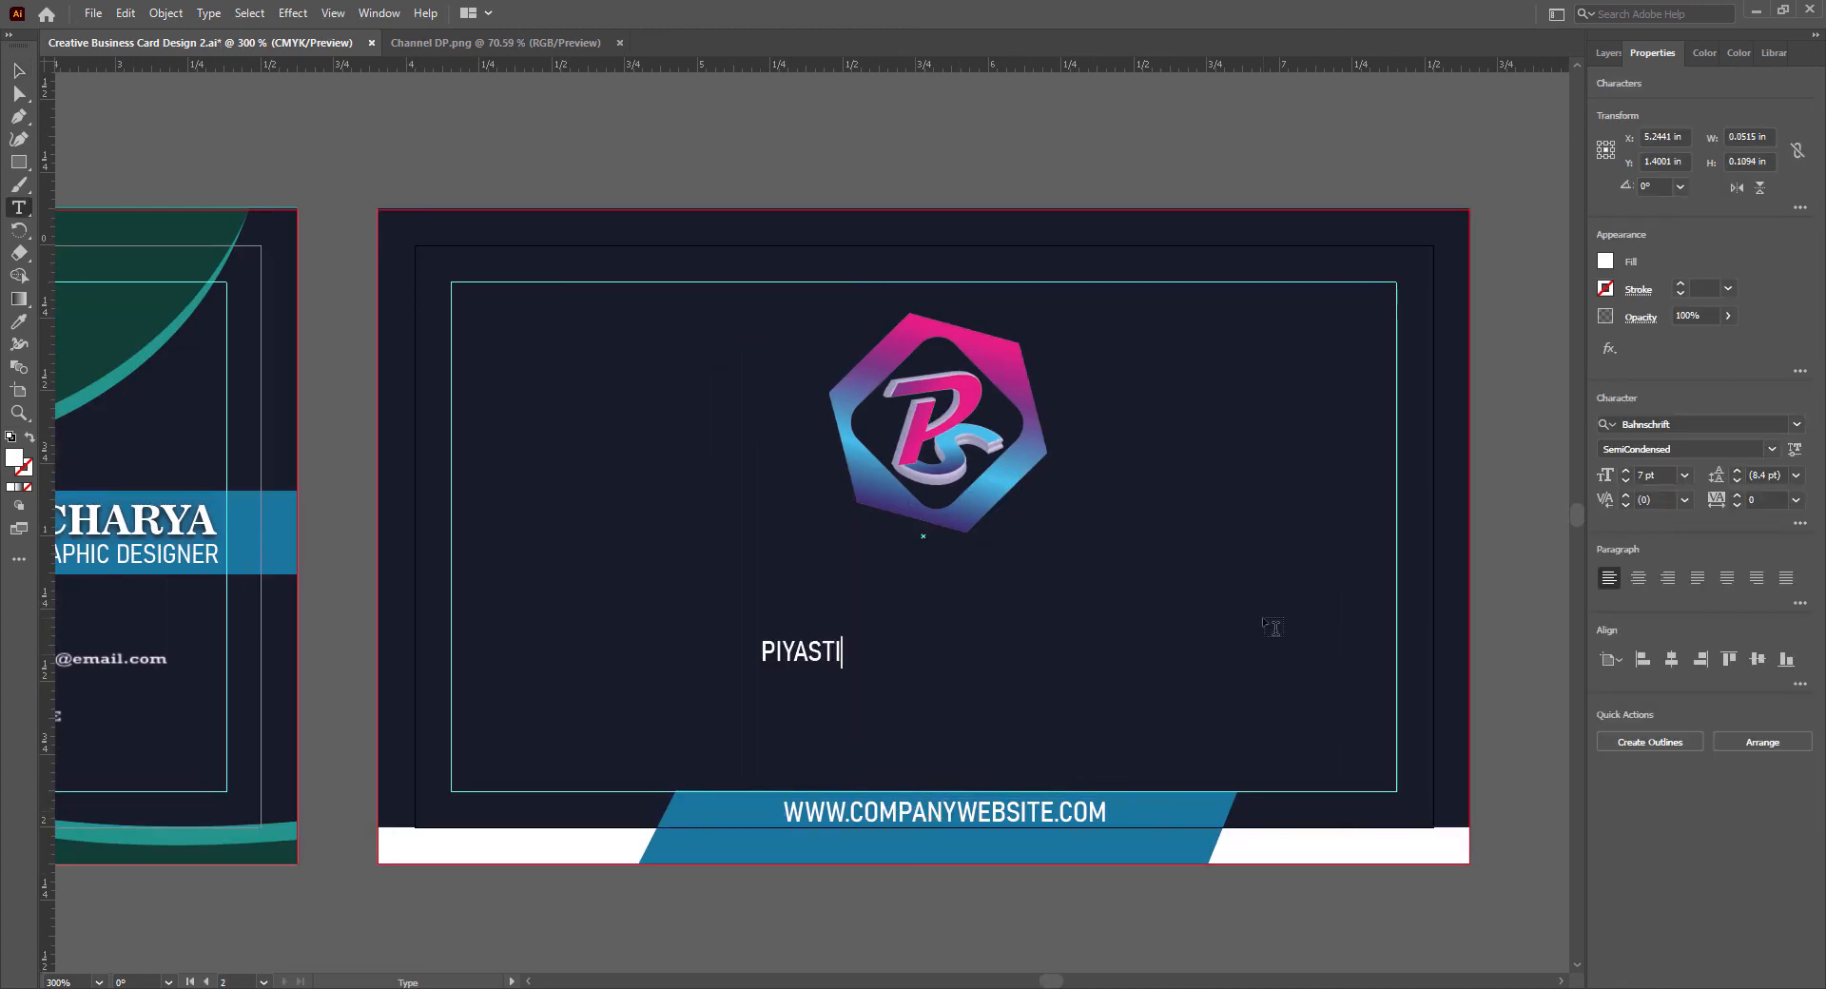
# - Style the whole PIYASTICK text as Bold SemiCondensed at 12 pt with tracking 25
pyautogui.hotkey('ctrl', 'a')
pyautogui.click(1771, 449)
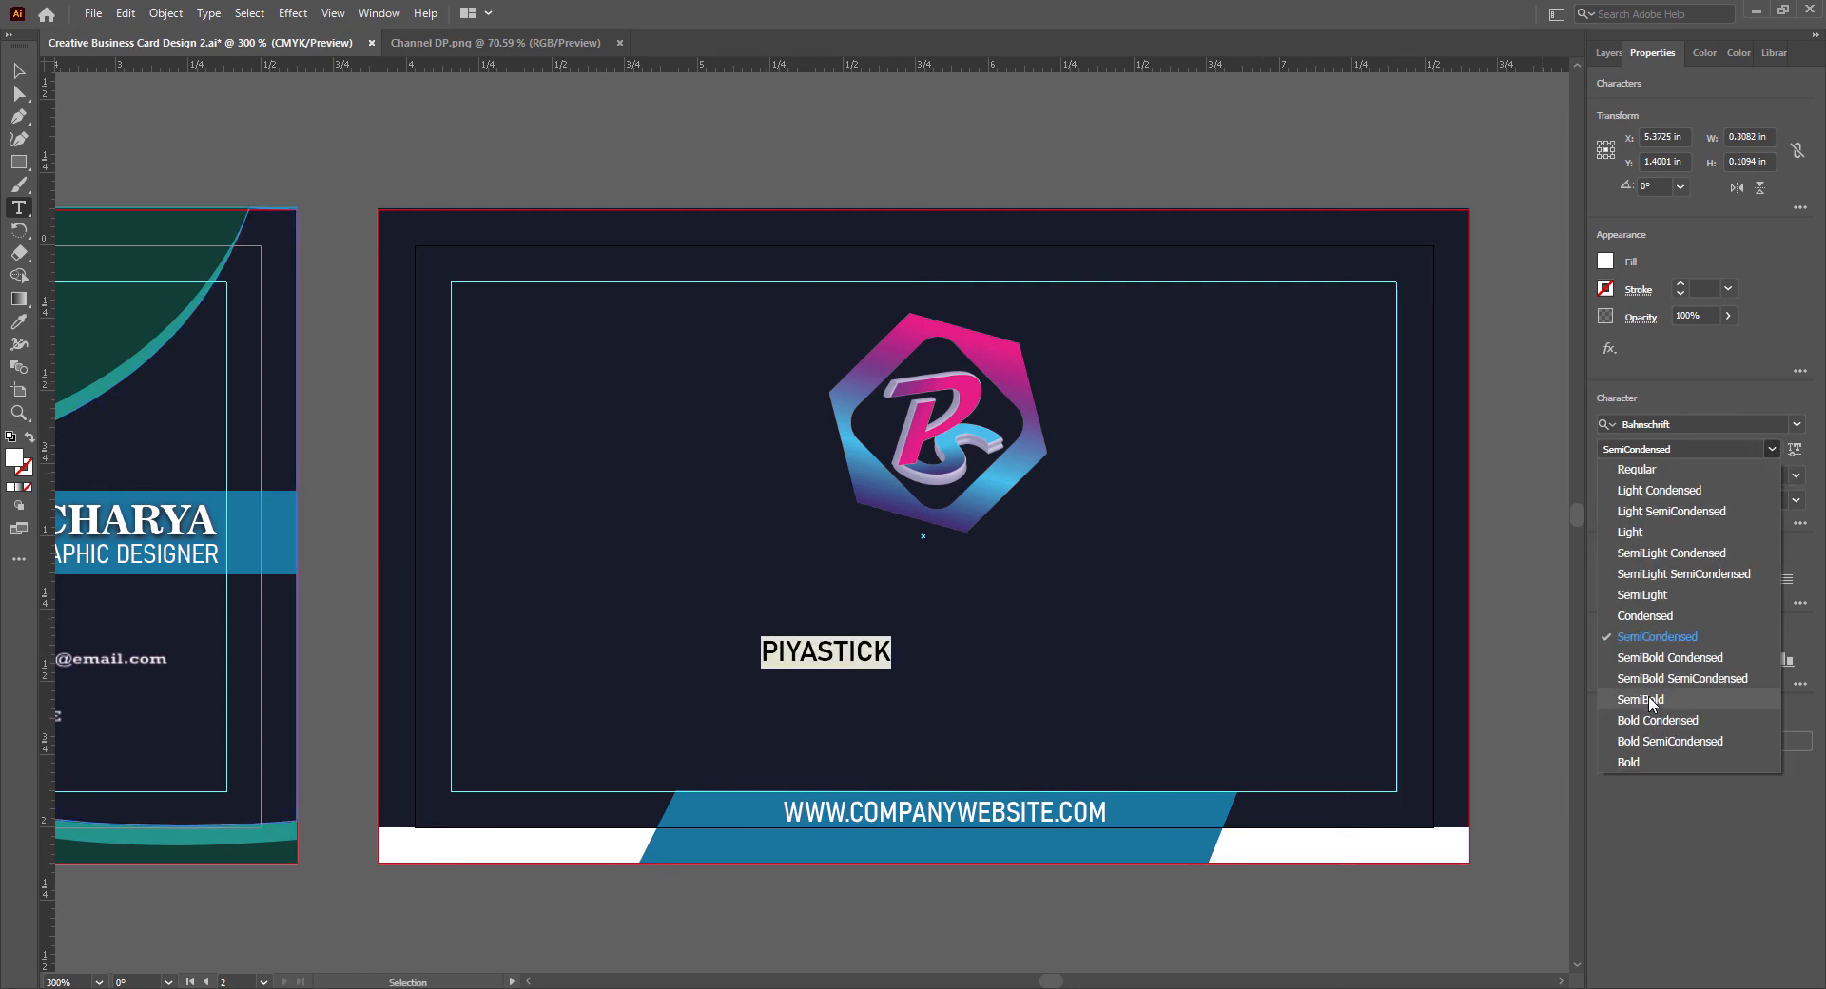
pyautogui.click(1652, 742)
pyautogui.click(1684, 478)
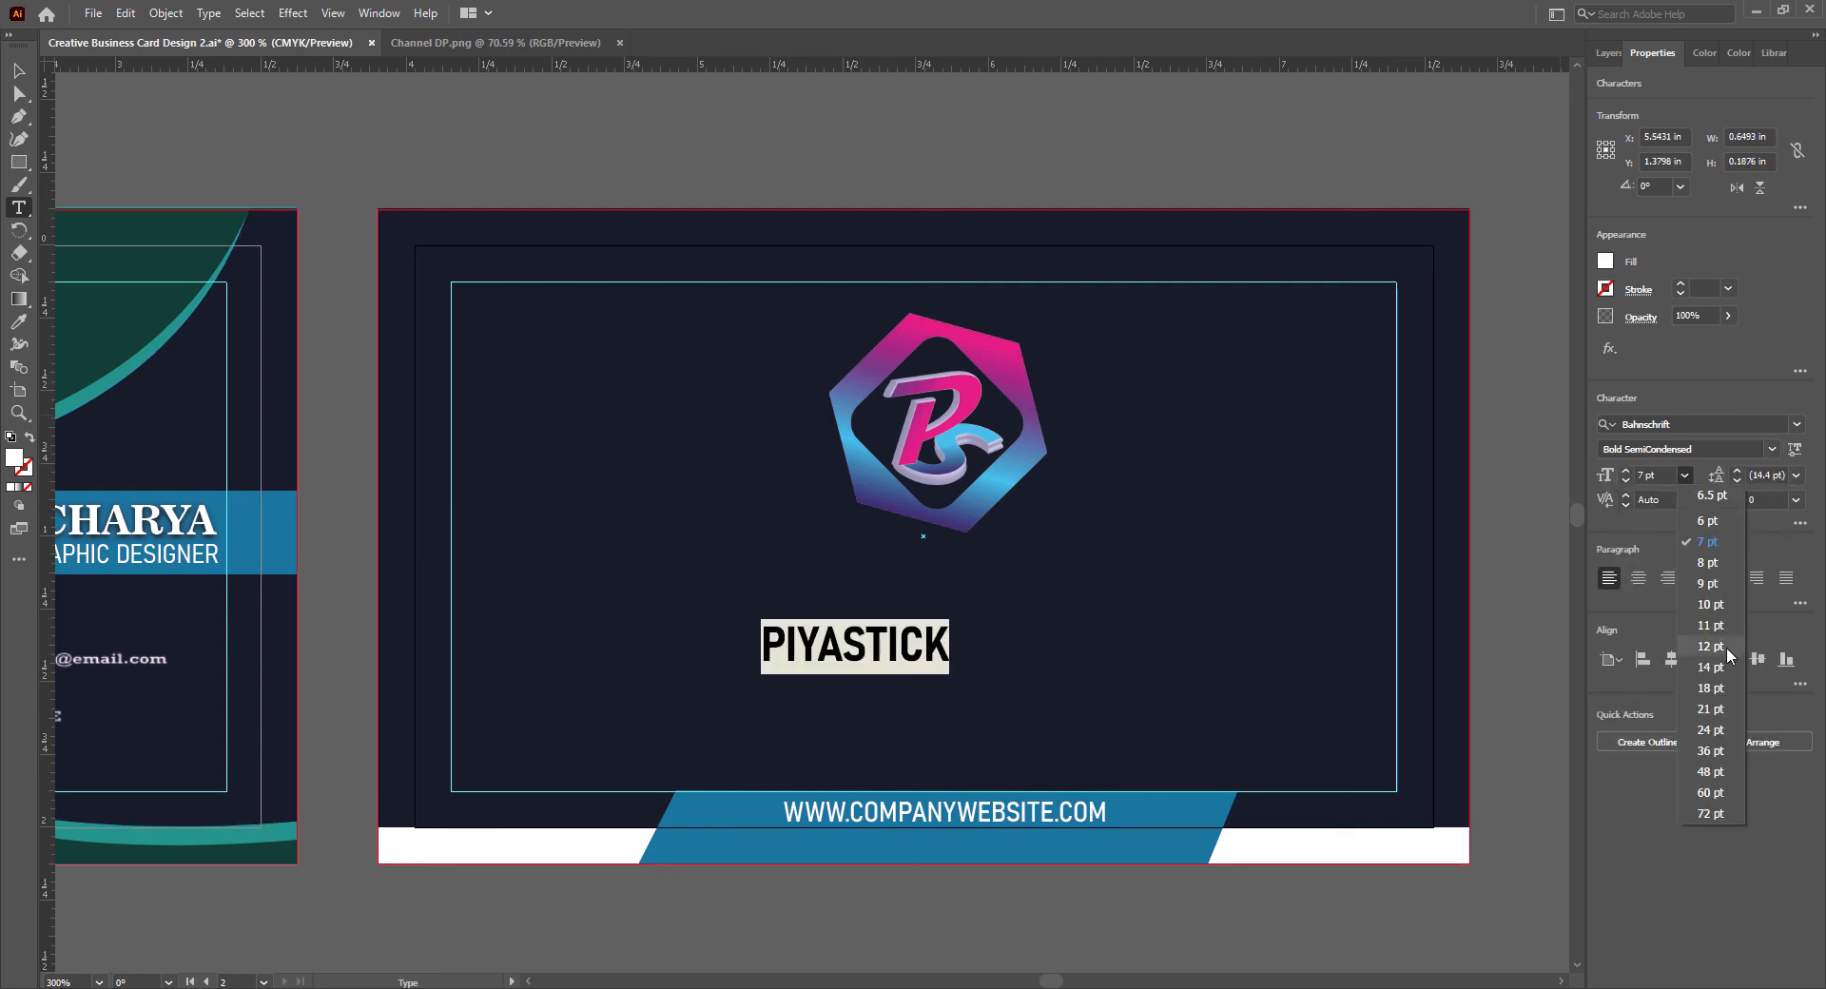
pyautogui.click(1726, 650)
pyautogui.click(1686, 479)
pyautogui.click(1687, 480)
pyautogui.click(1737, 496)
pyautogui.click(1797, 500)
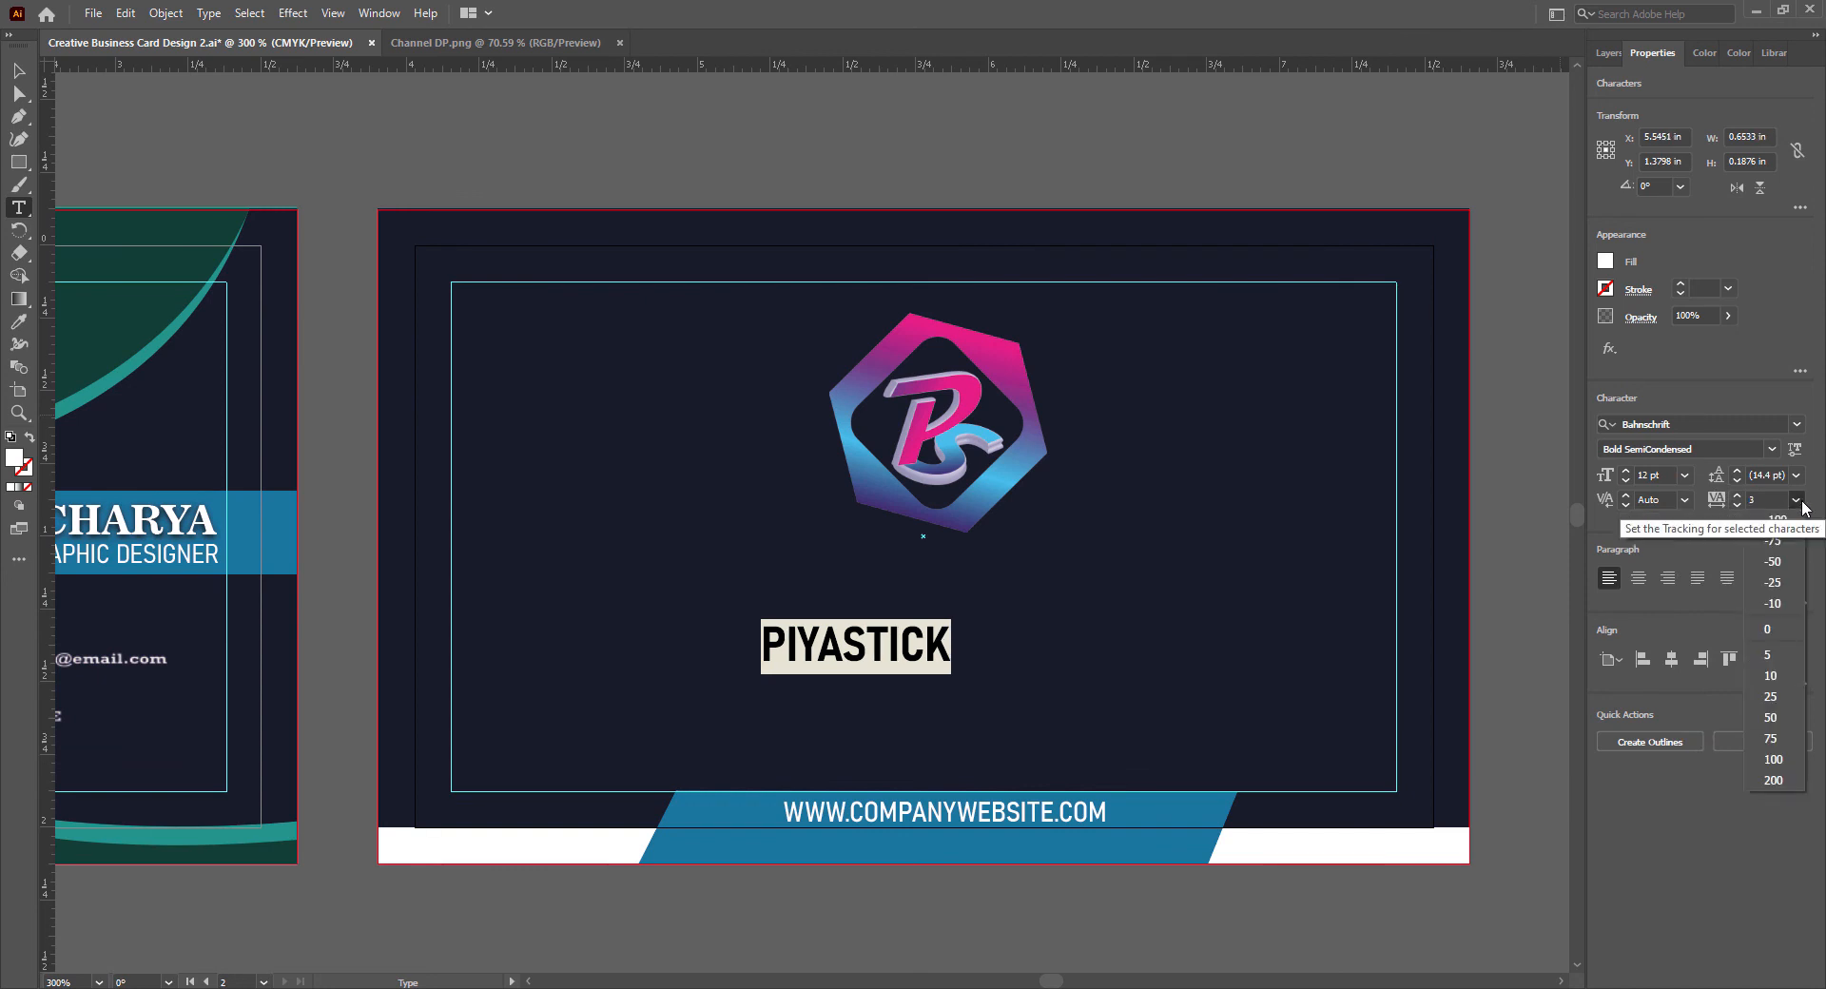
pyautogui.click(1771, 699)
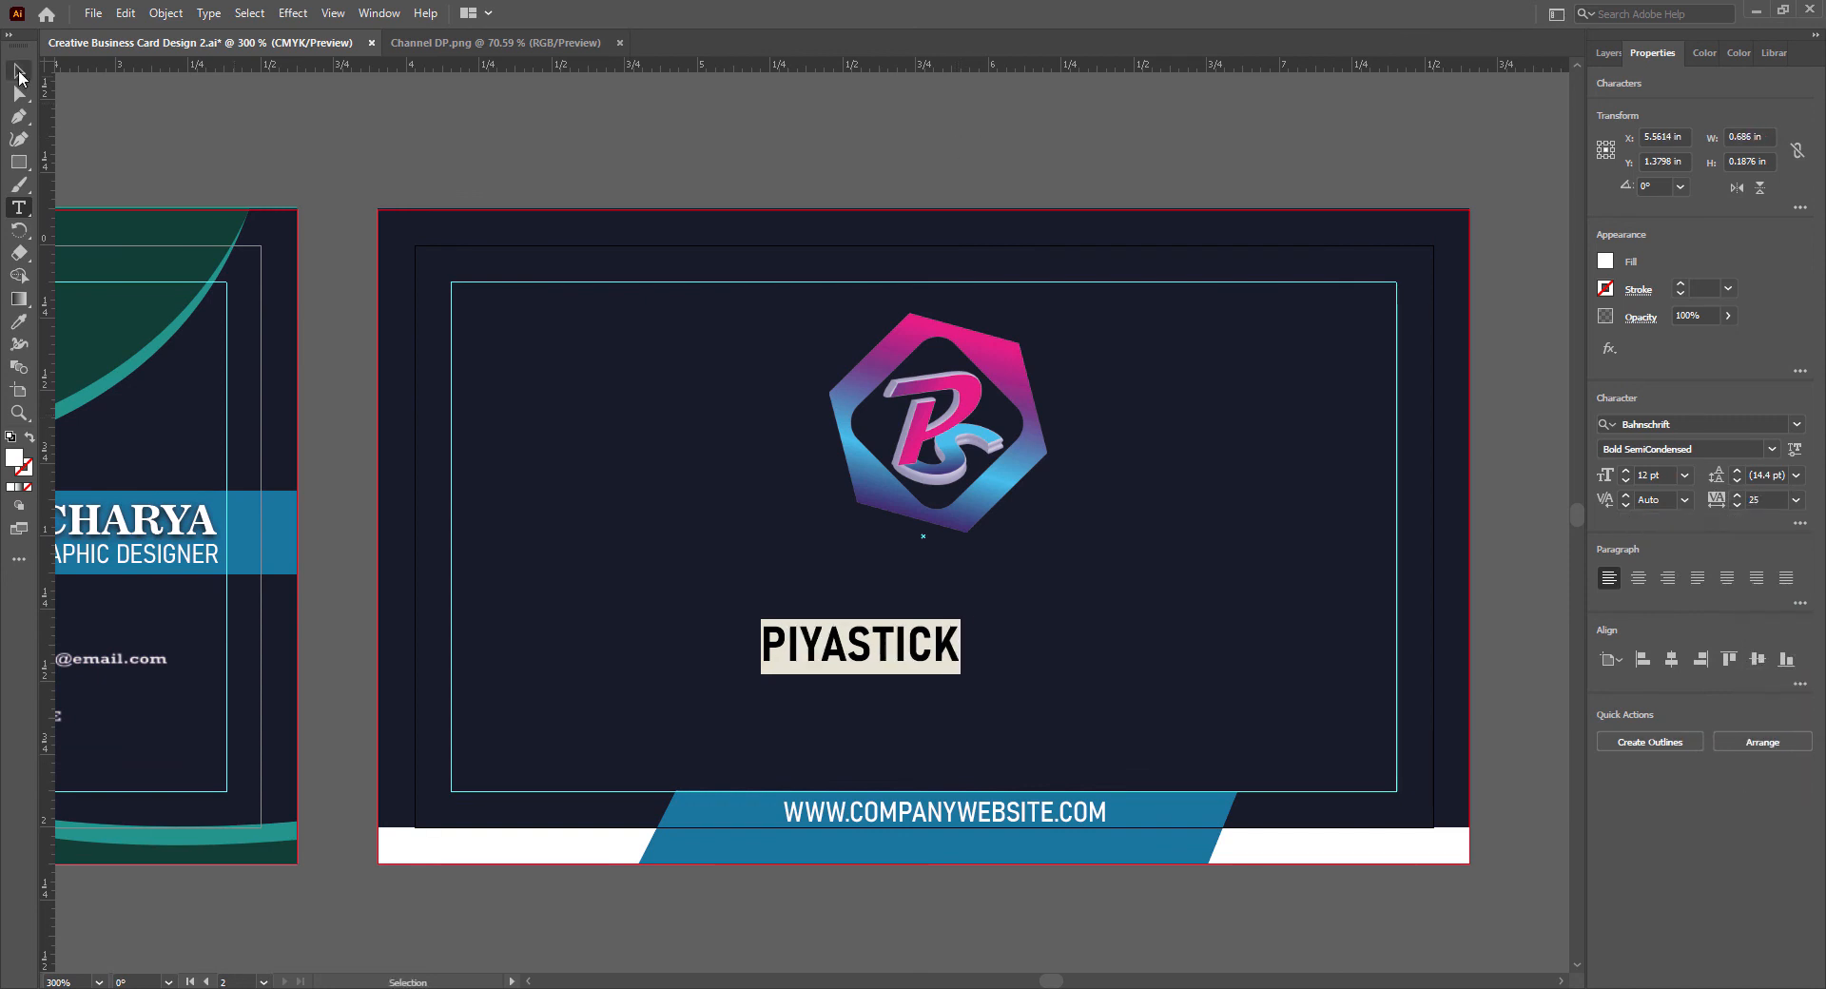
# - Move the PIYASTICK text directly beneath the logo and set its tracking to 50
pyautogui.click(19, 72)
pyautogui.moveTo(917, 648); pyautogui.dragTo(1008, 578)
pyautogui.click(1797, 500)
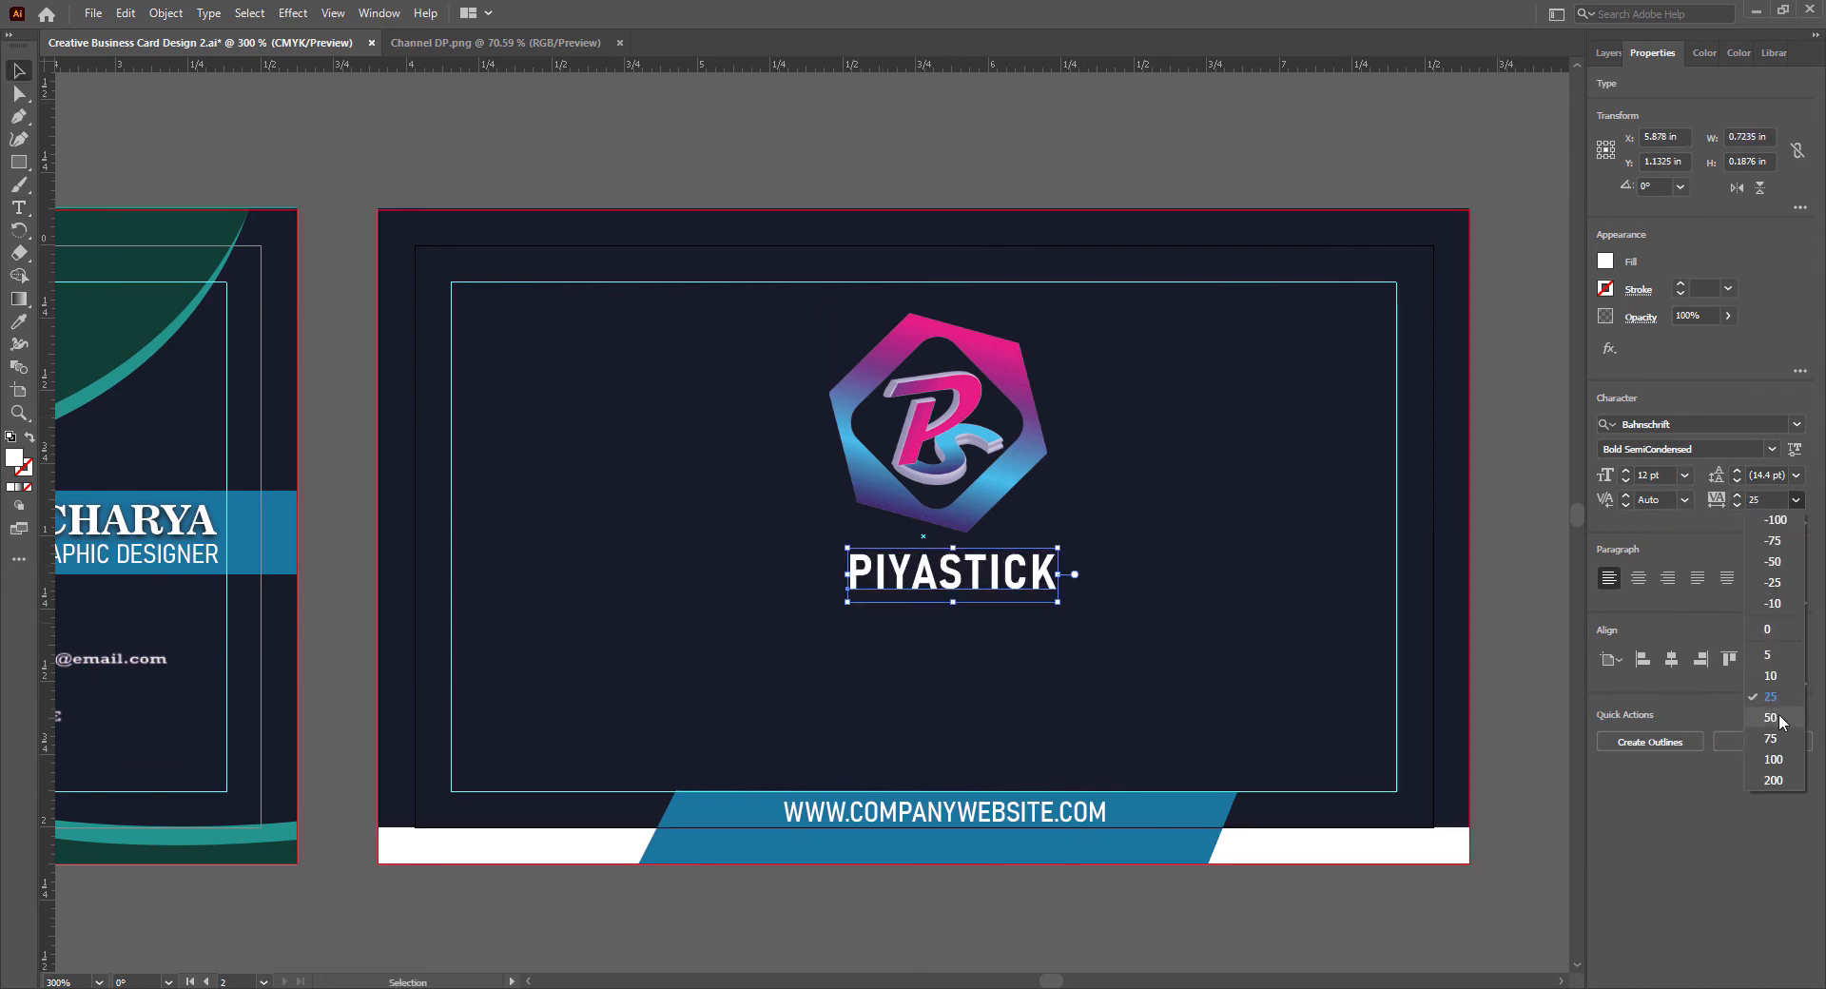
pyautogui.click(1771, 718)
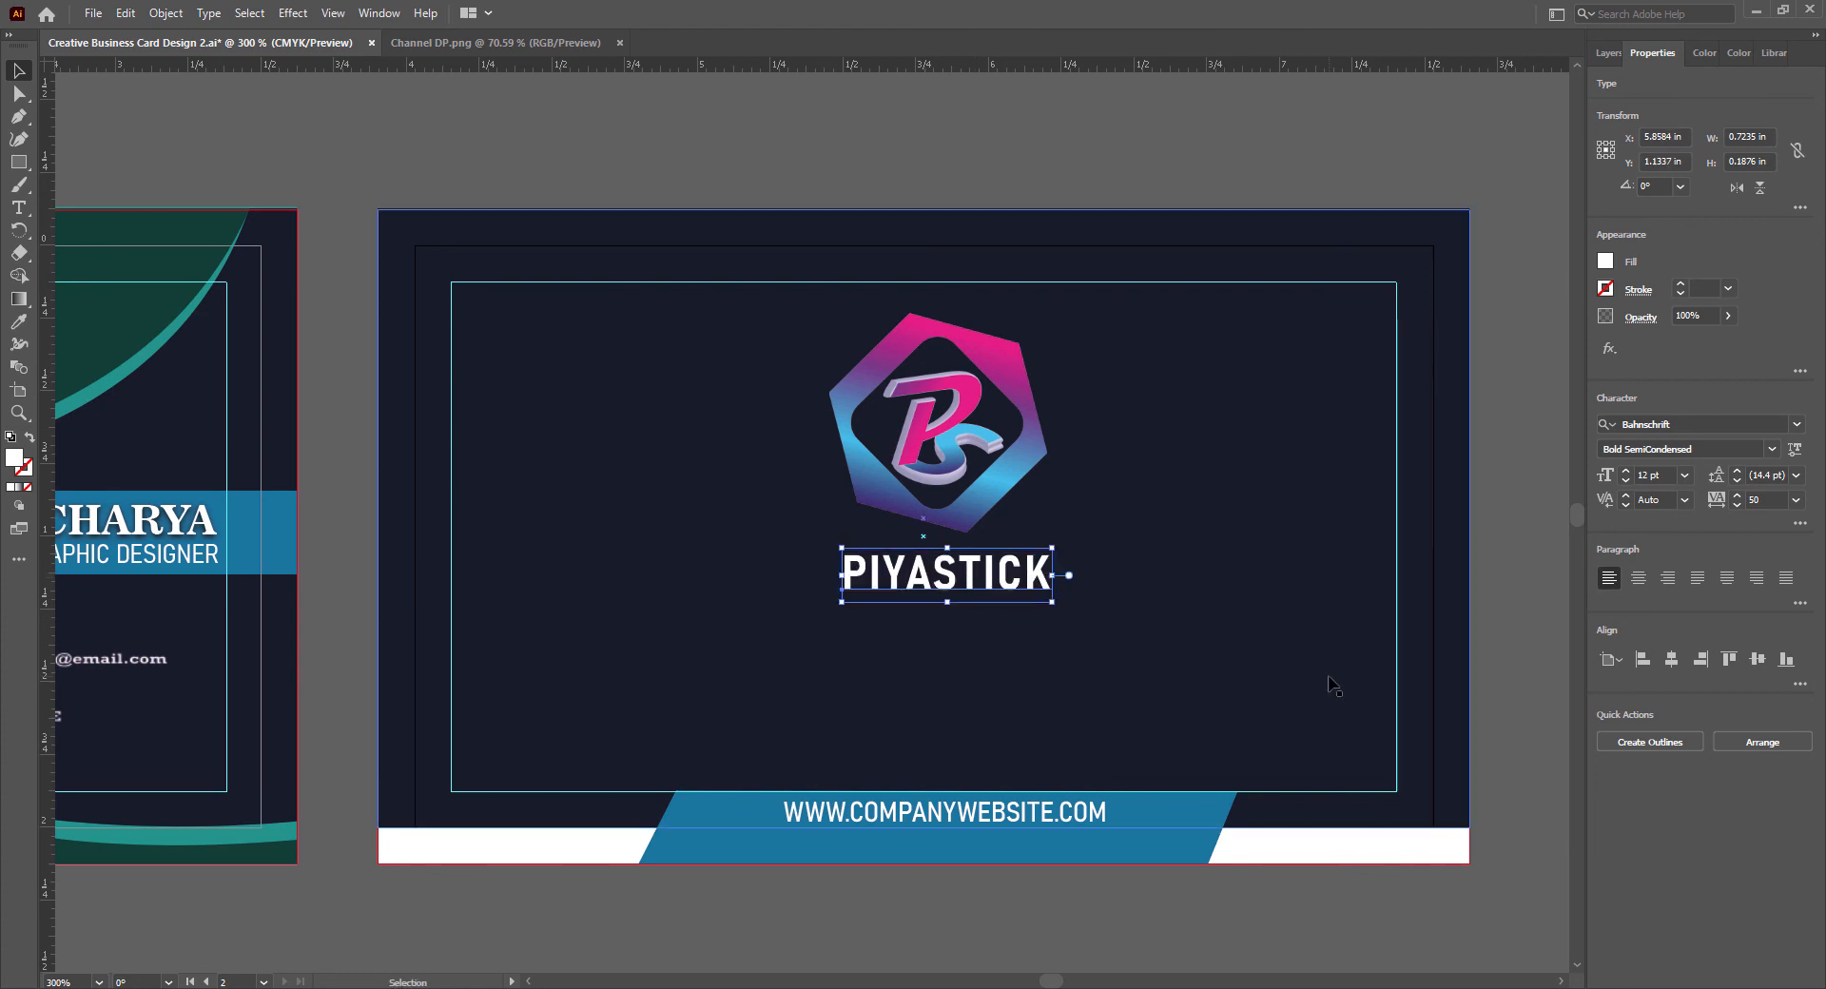
# - Set PIYASTICK to 11 pt and nudge it three steps right and one step up beneath the logo
pyautogui.click(1685, 475)
pyautogui.click(1708, 627)
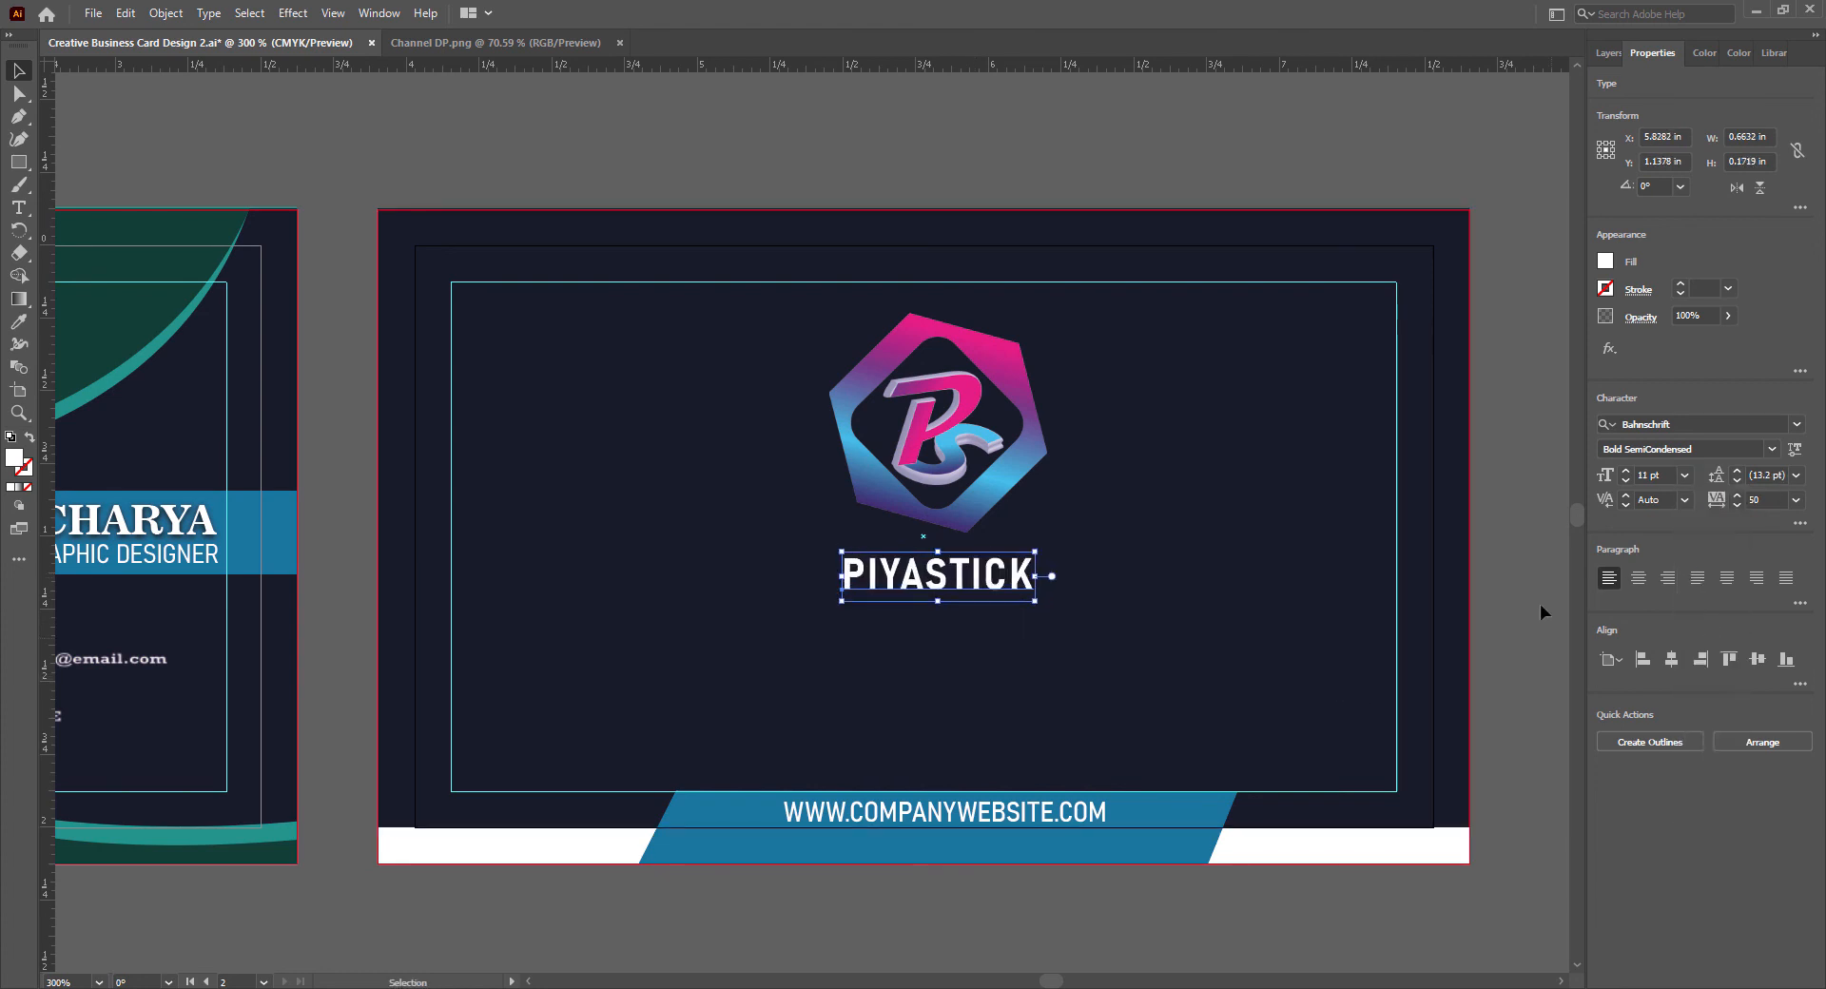
pyautogui.press('Right')
pyautogui.press('Right')
pyautogui.press('Right')
pyautogui.press('Right')
pyautogui.press('Up')
# - Duplicate the PIYASTICK text just below itself and replace the copy's wording with MULTI CREATIVE GALAXY
pyautogui.keyDown('alt'); pyautogui.moveTo(976, 569); pyautogui.dragTo(979, 621); pyautogui.keyUp('alt')
pyautogui.doubleClick(979, 620)
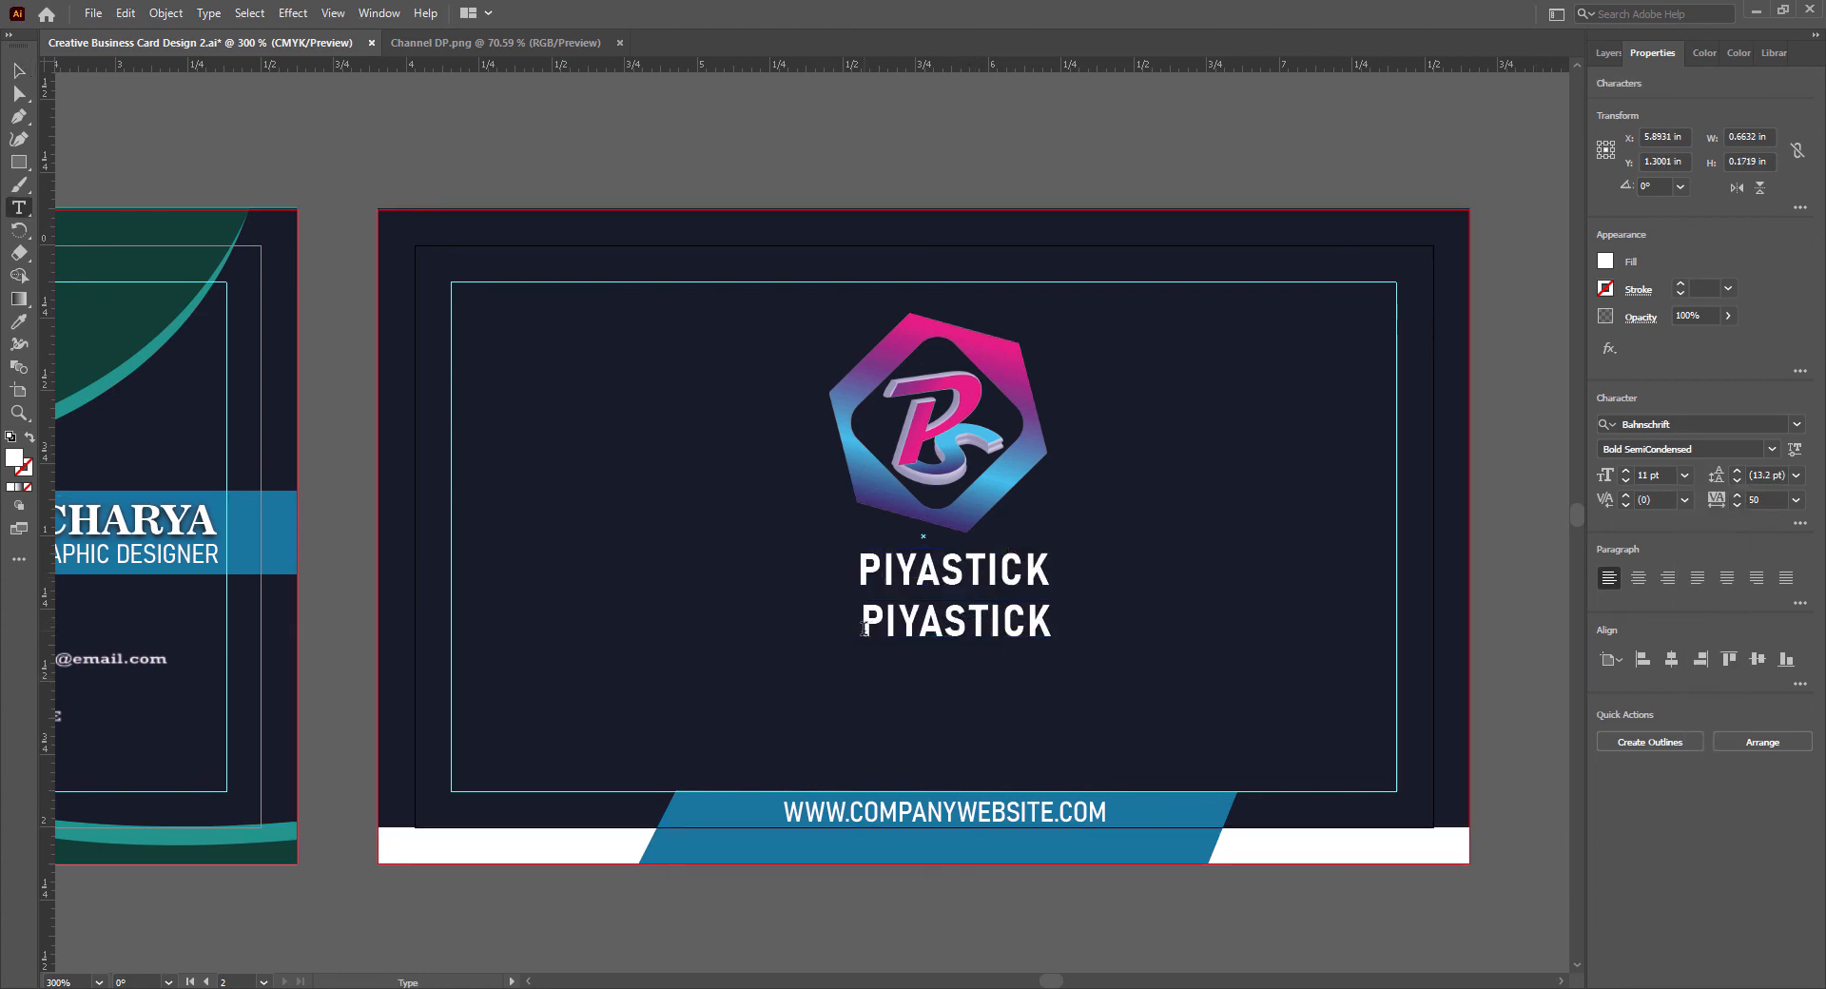
pyautogui.hotkey('ctrl', 'a')
pyautogui.write('MULTI CREATIVE GALA')
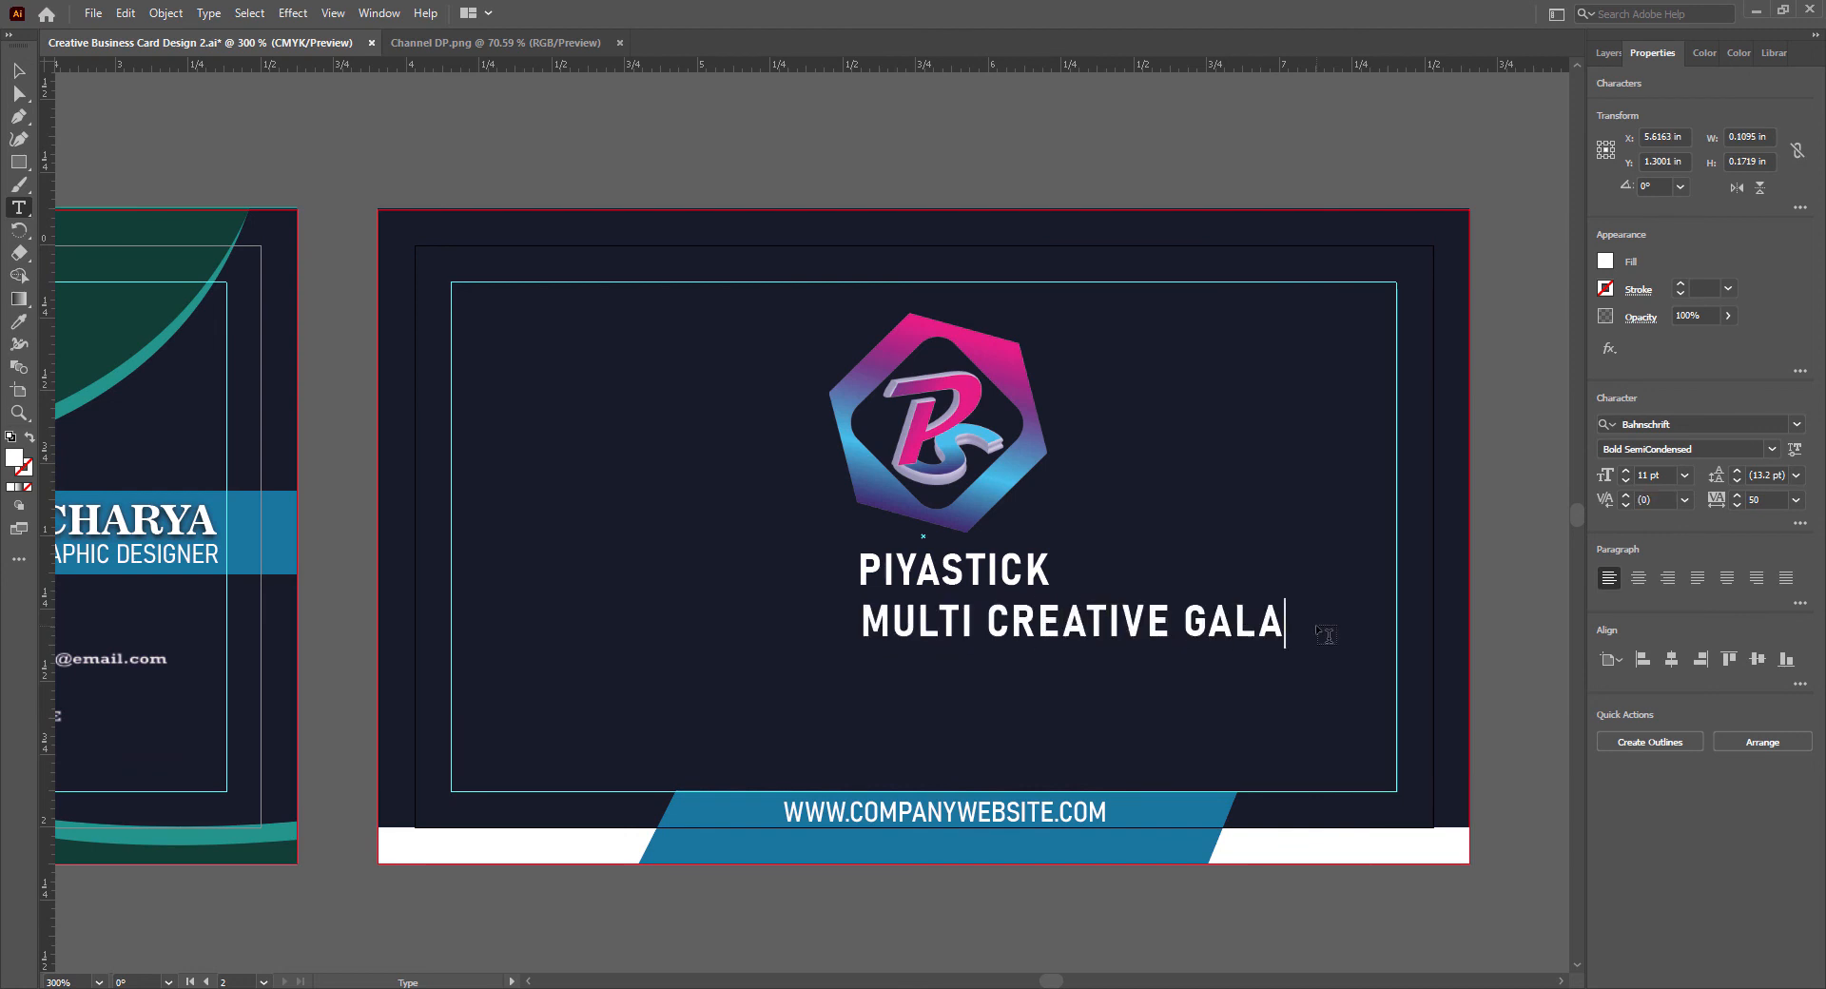
# - Style the MULTI CREATIVE GALAXY tagline as SemiLight SemiCondensed at 8 pt with tracking 25
pyautogui.hotkey('ctrl', 'a')
pyautogui.click(1738, 503)
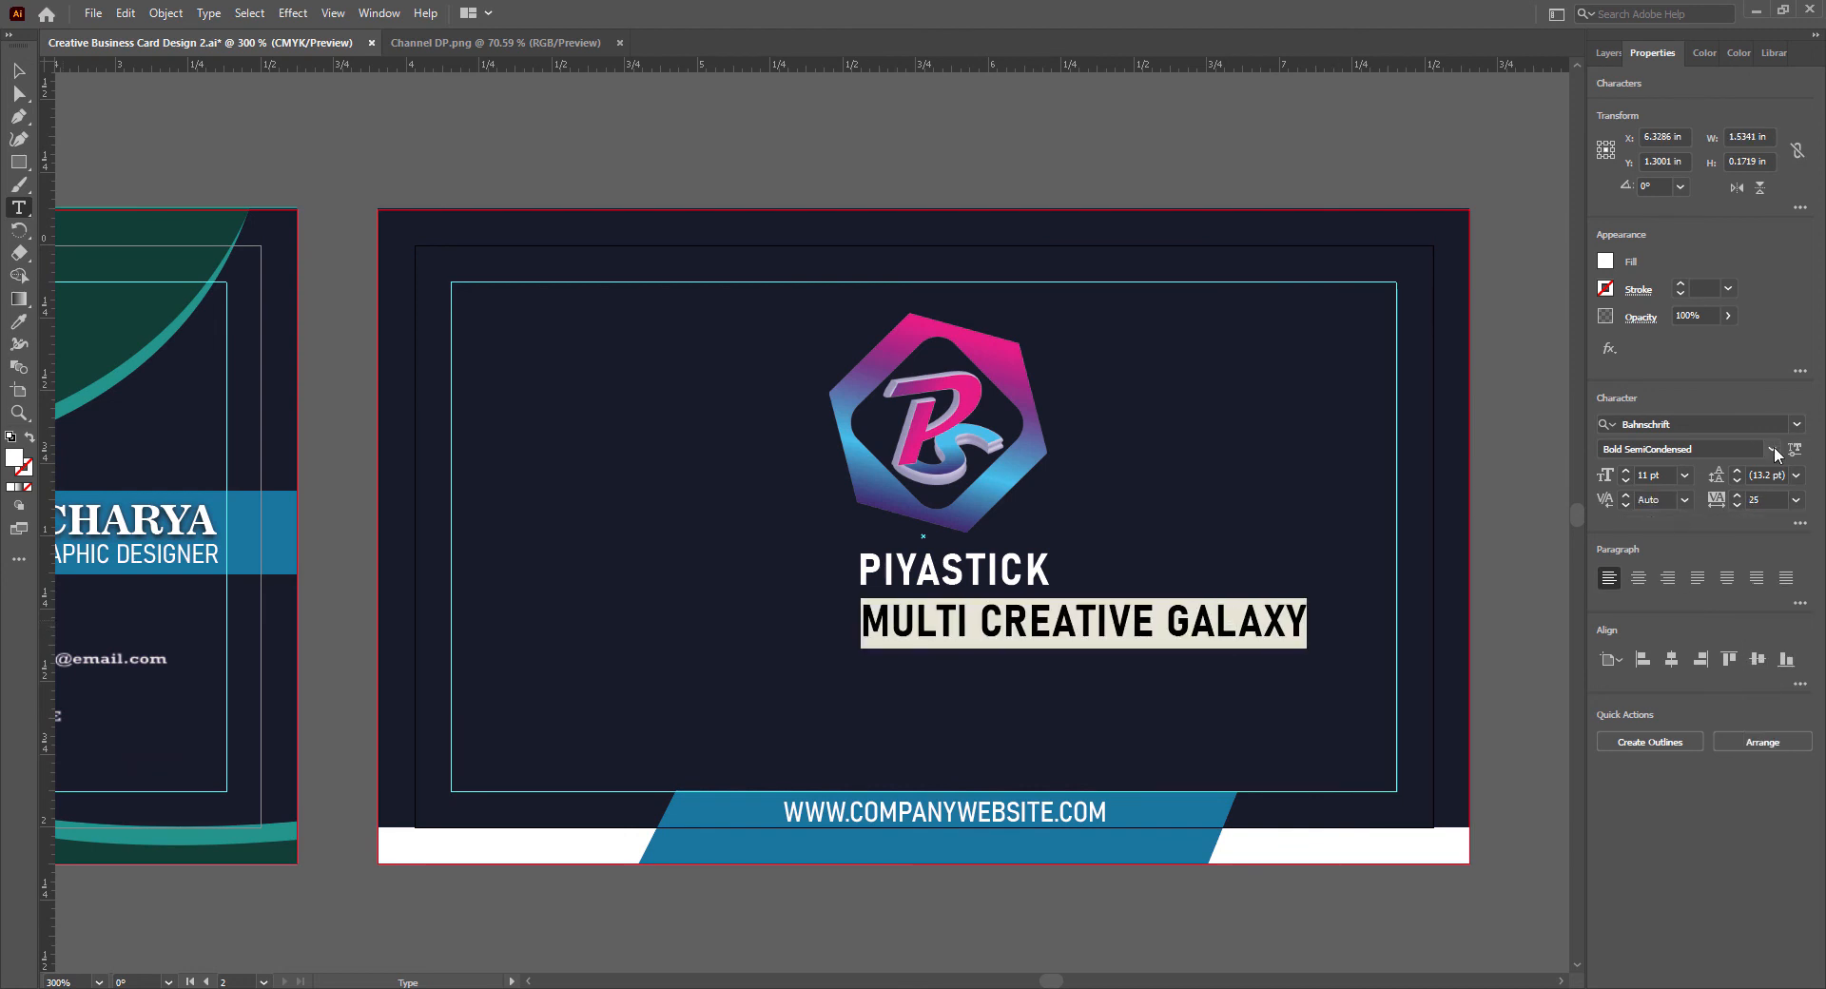
pyautogui.click(1772, 448)
pyautogui.click(1715, 576)
pyautogui.click(1685, 474)
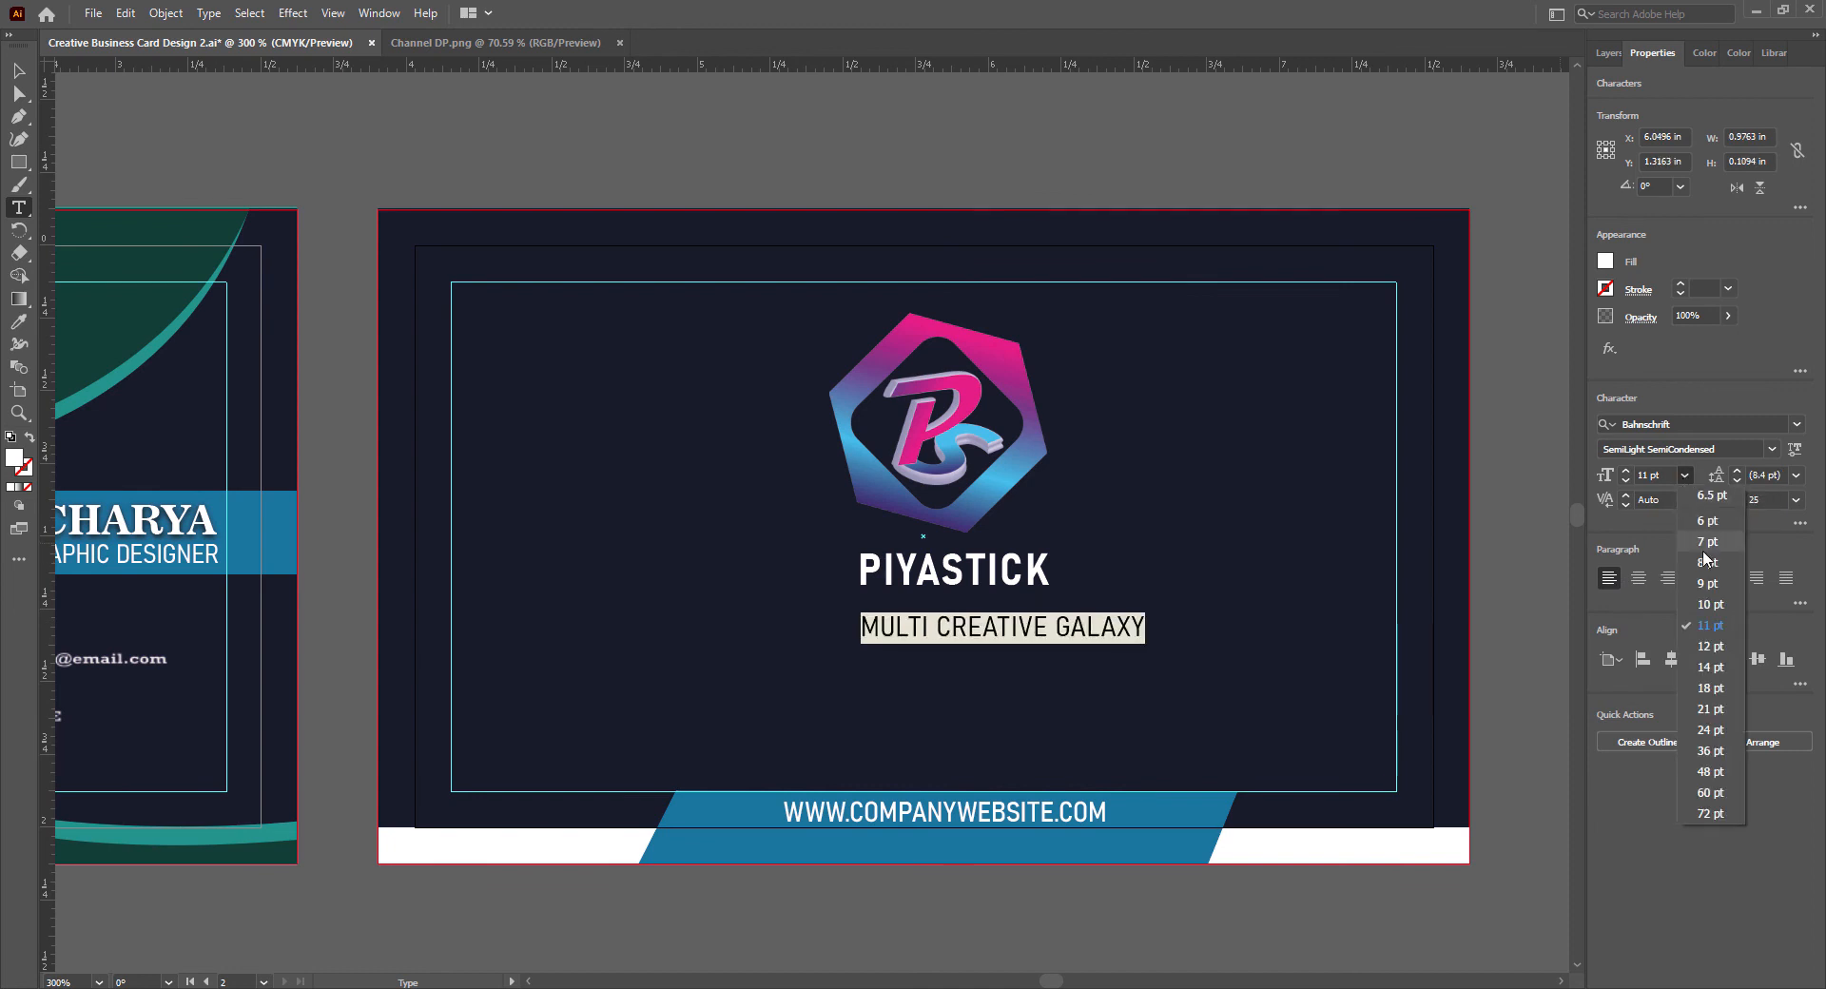
pyautogui.click(1705, 561)
pyautogui.press('Escape')
# - Move the tagline close beneath PIYASTICK, centre it by eye and set its tracking to 5
pyautogui.moveTo(1068, 632); pyautogui.dragTo(997, 618)
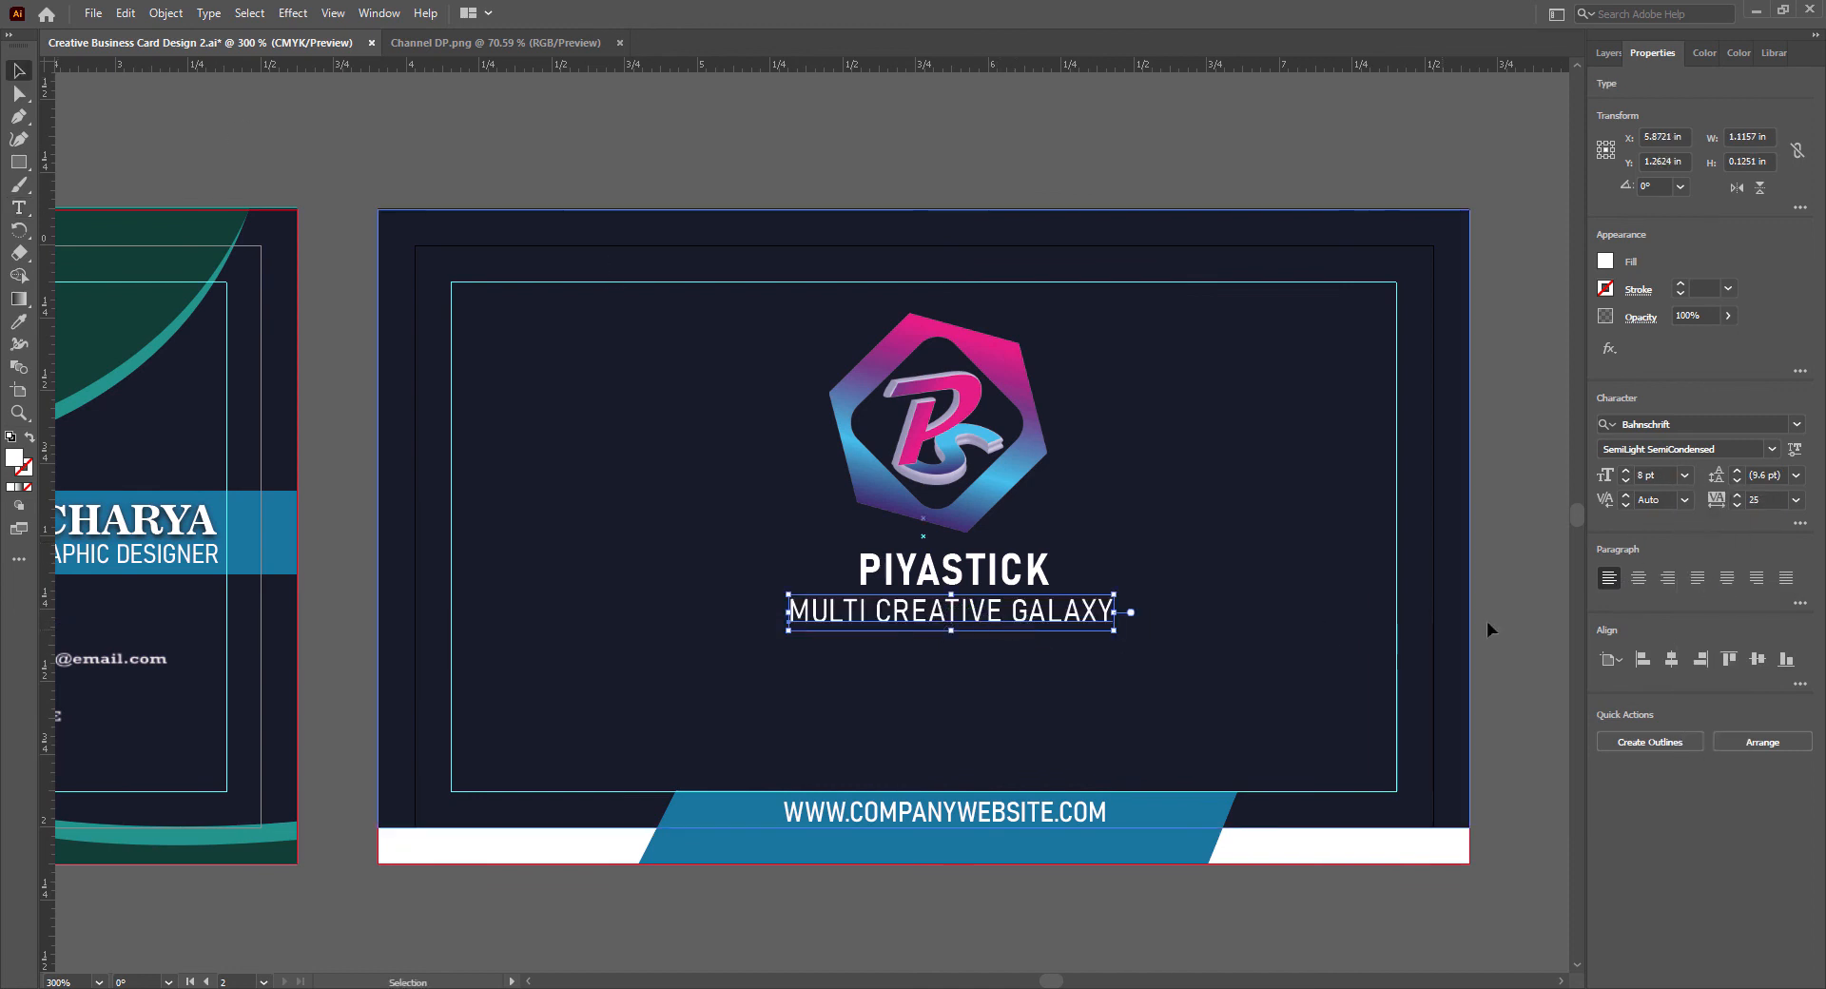
pyautogui.click(1797, 501)
pyautogui.click(1775, 669)
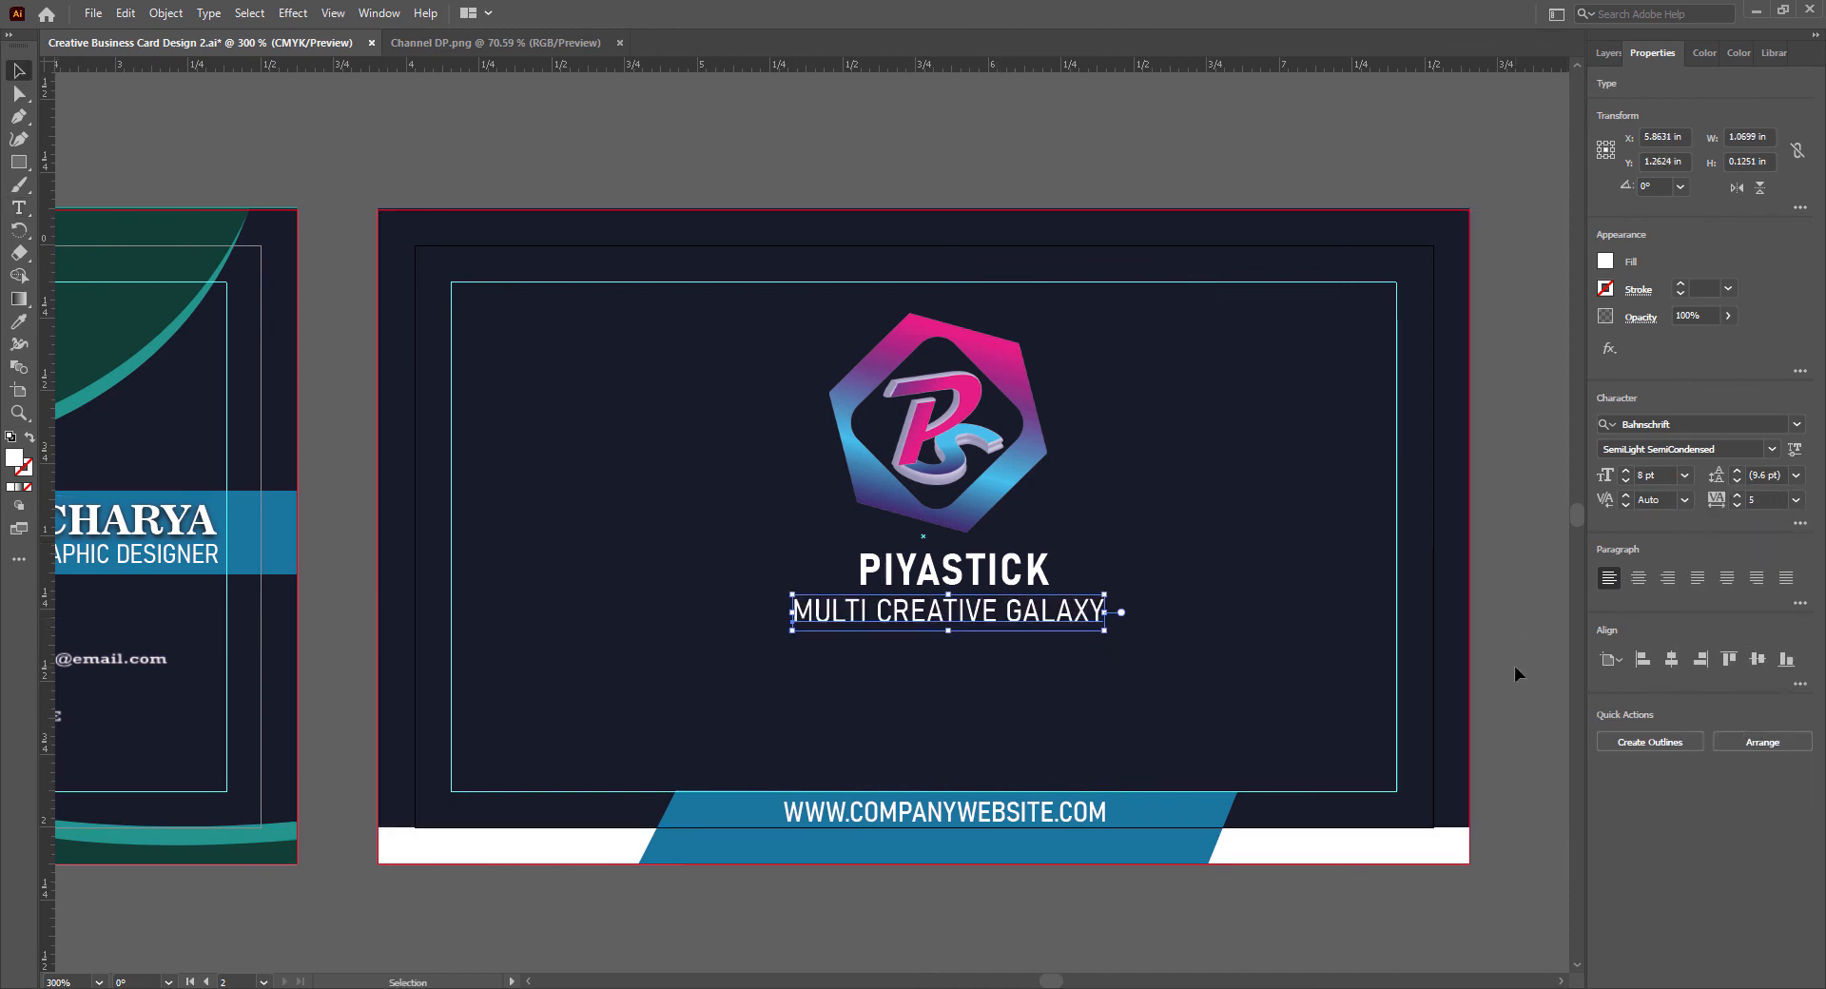
pyautogui.click(1514, 666)
# - Nudge the tagline one step down, deselect it and save the document
pyautogui.click(970, 611)
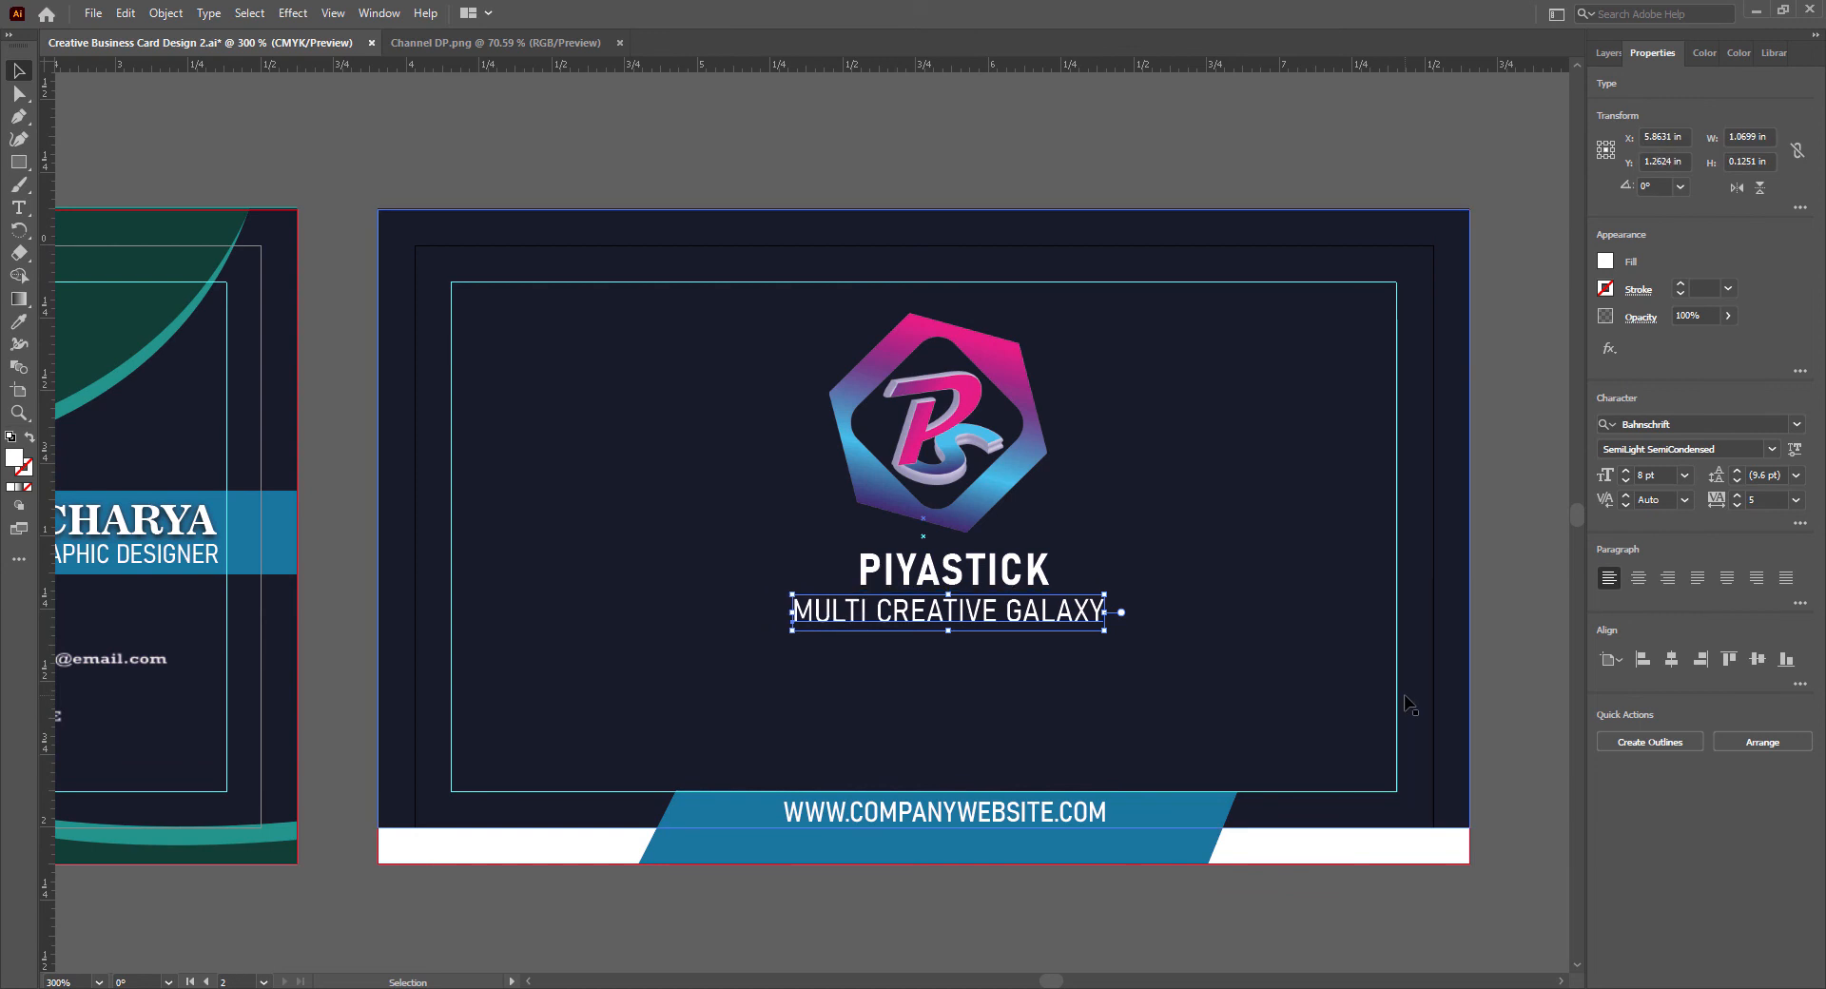
pyautogui.click(1510, 680)
pyautogui.click(971, 623)
pyautogui.press('Down')
pyautogui.click(1510, 721)
pyautogui.hotkey('ctrl', 's')
# - Examine the front and back cards side by side, checking the overall layout at different magnifications
pyautogui.scroll(-2, 1294, 686)
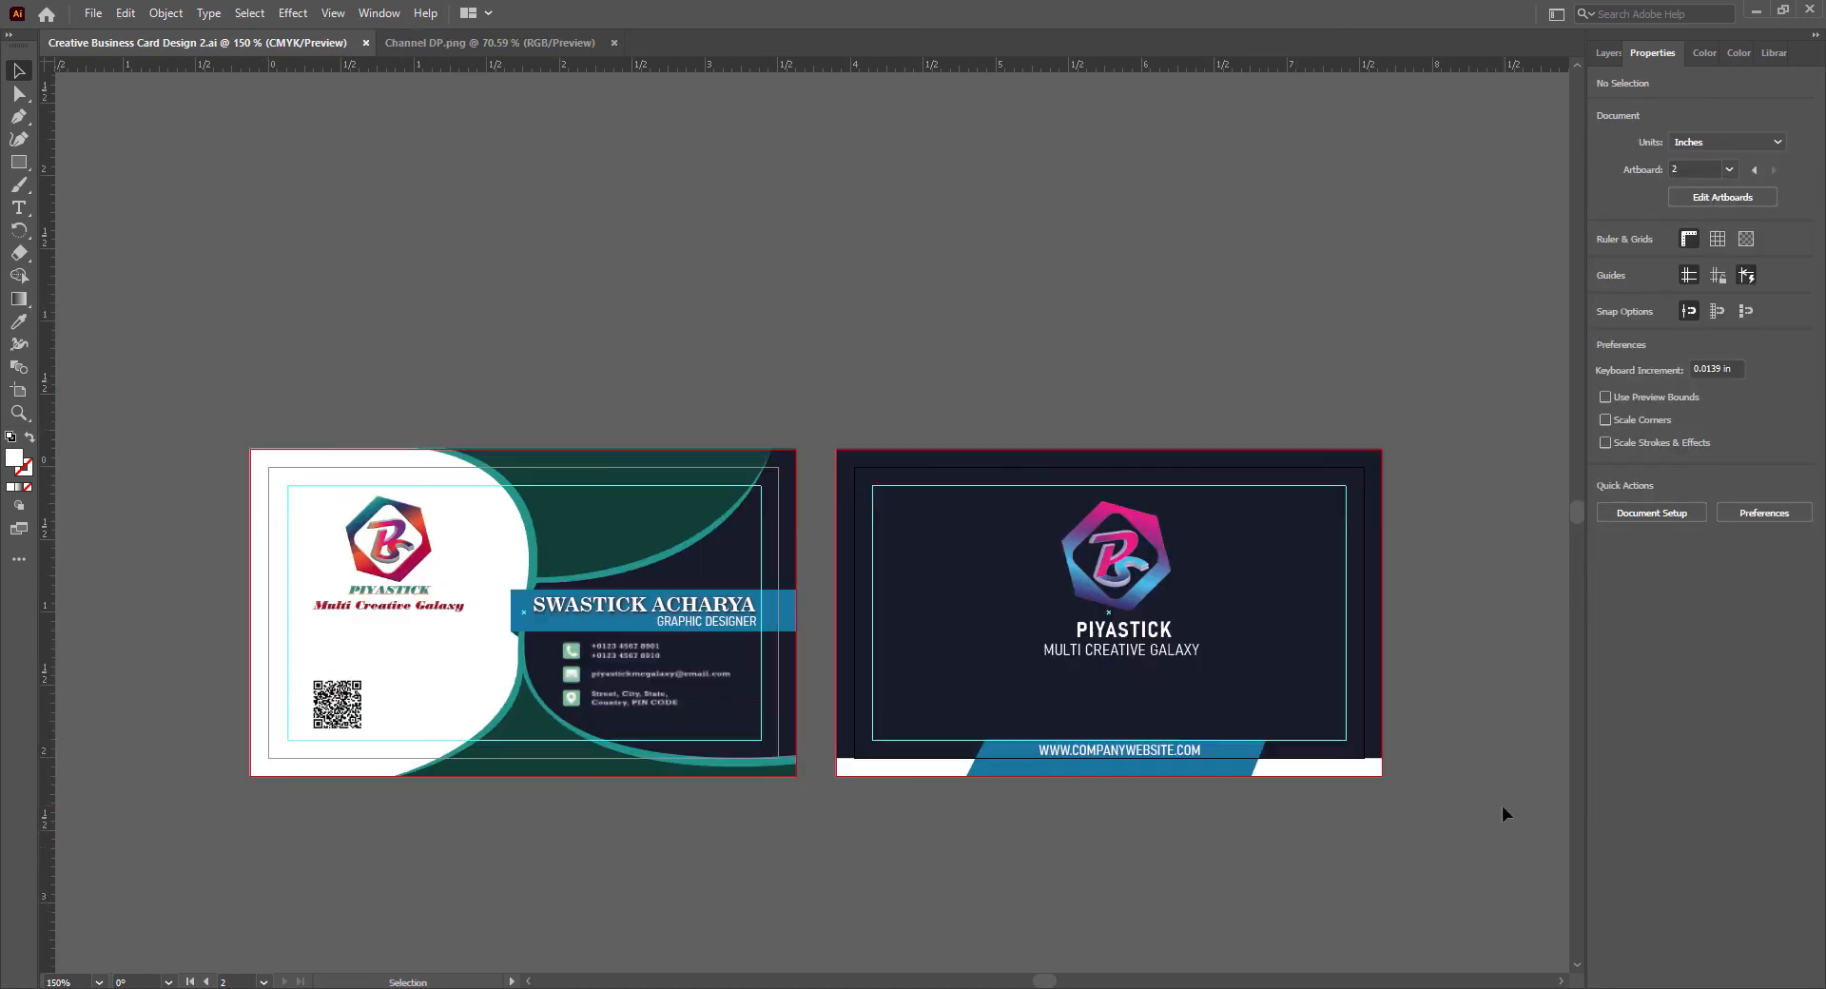
pyautogui.scroll(-7, 1503, 807)
pyautogui.scroll(1, 1179, 846)
pyautogui.scroll(3, 939, 618)
pyautogui.click(678, 578)
pyautogui.click(836, 781)
pyautogui.scroll(-3, 896, 812)
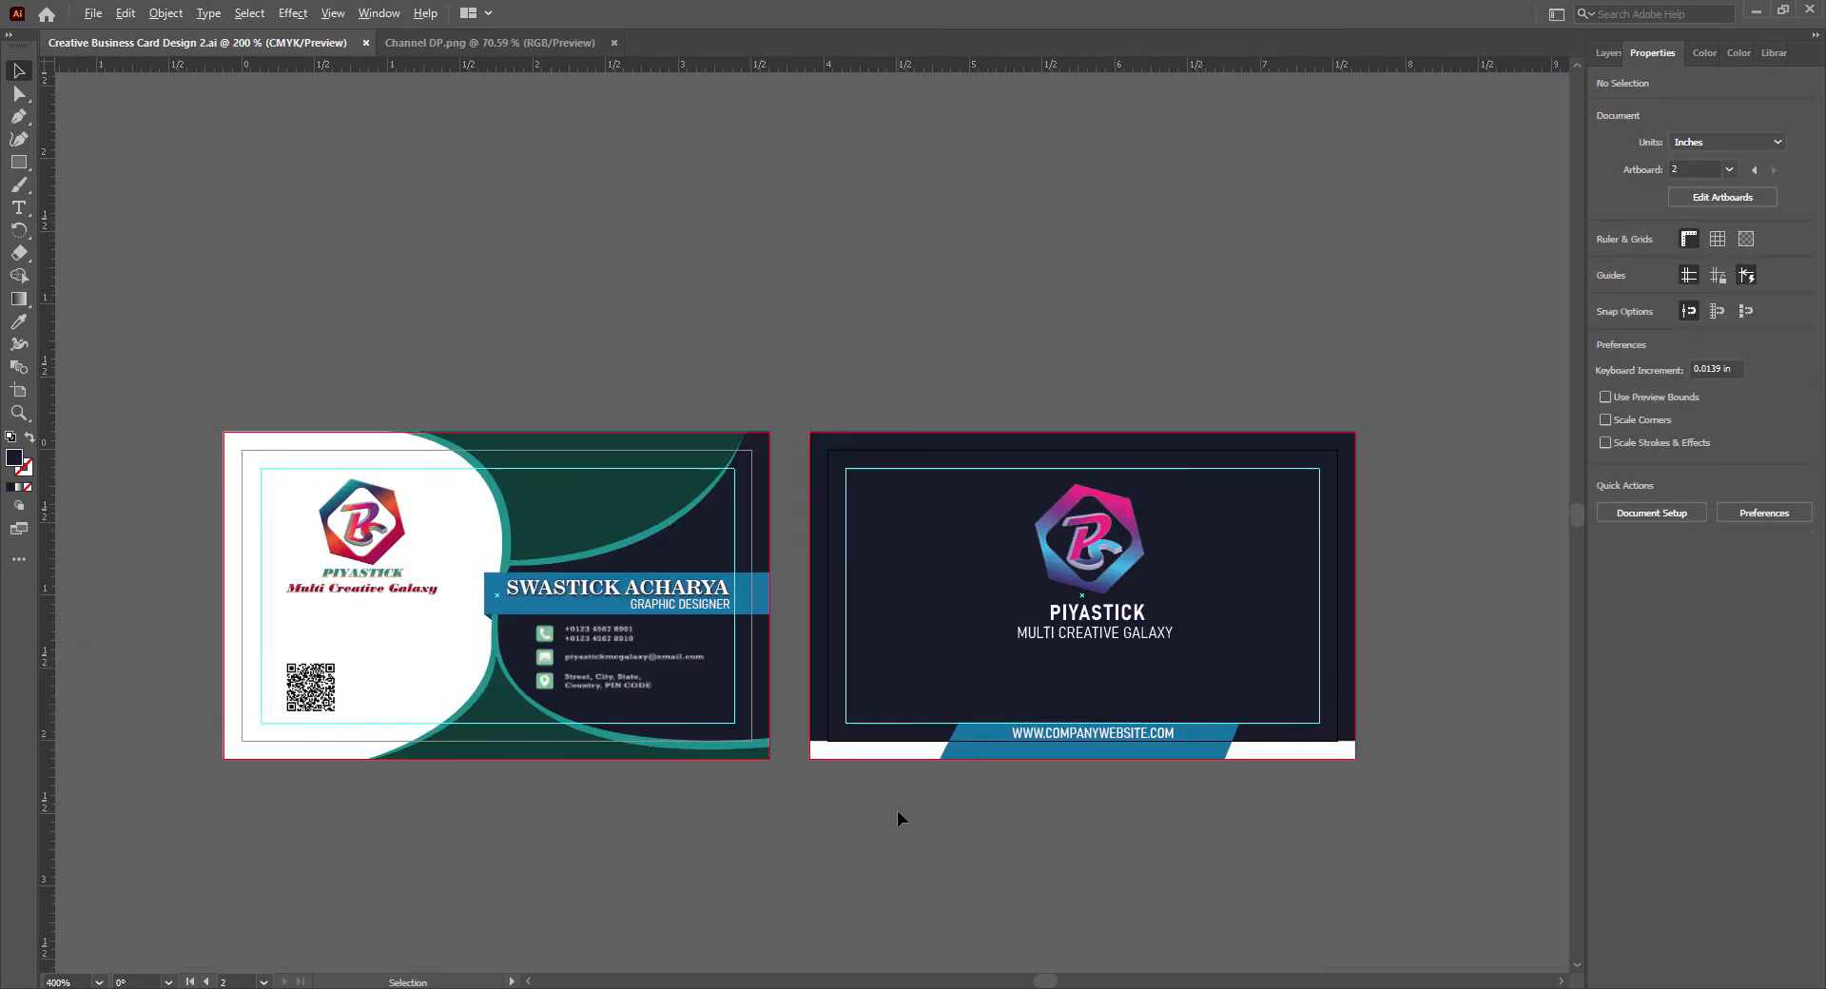
pyautogui.scroll(1, 896, 812)
pyautogui.moveTo(1046, 984); pyautogui.dragTo(1047, 984)
pyautogui.click(528, 983)
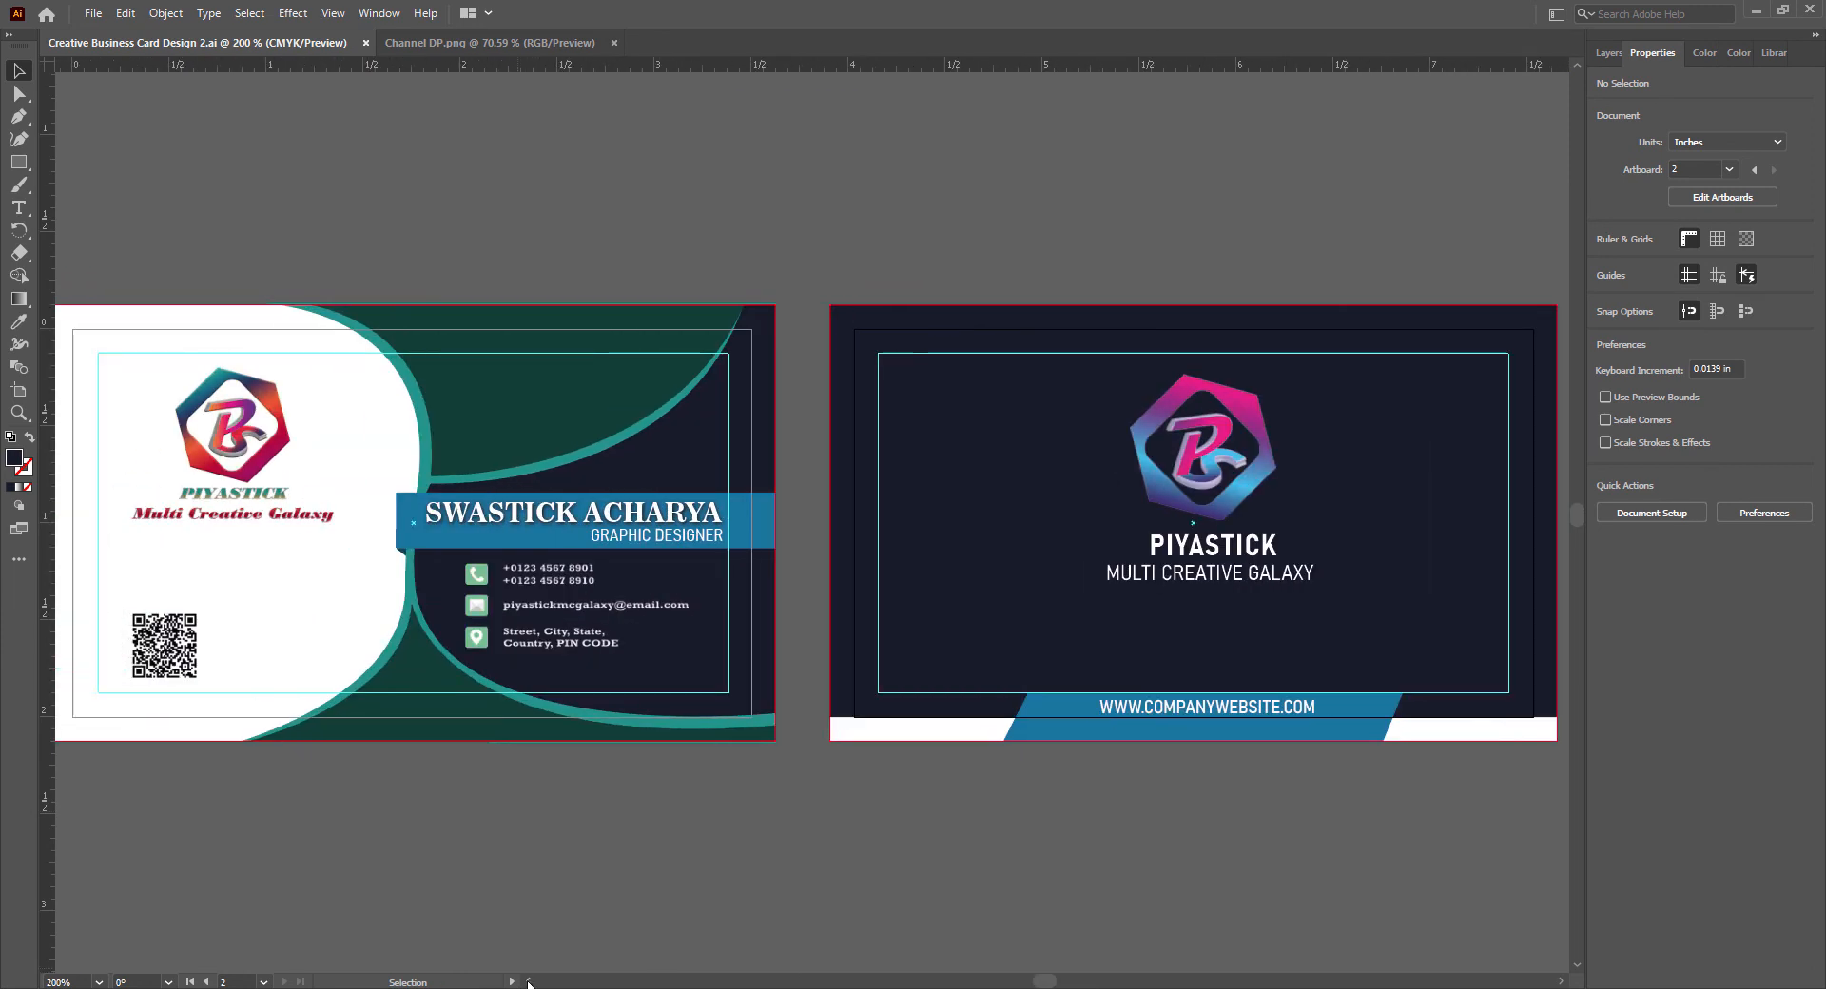
pyautogui.click(1560, 982)
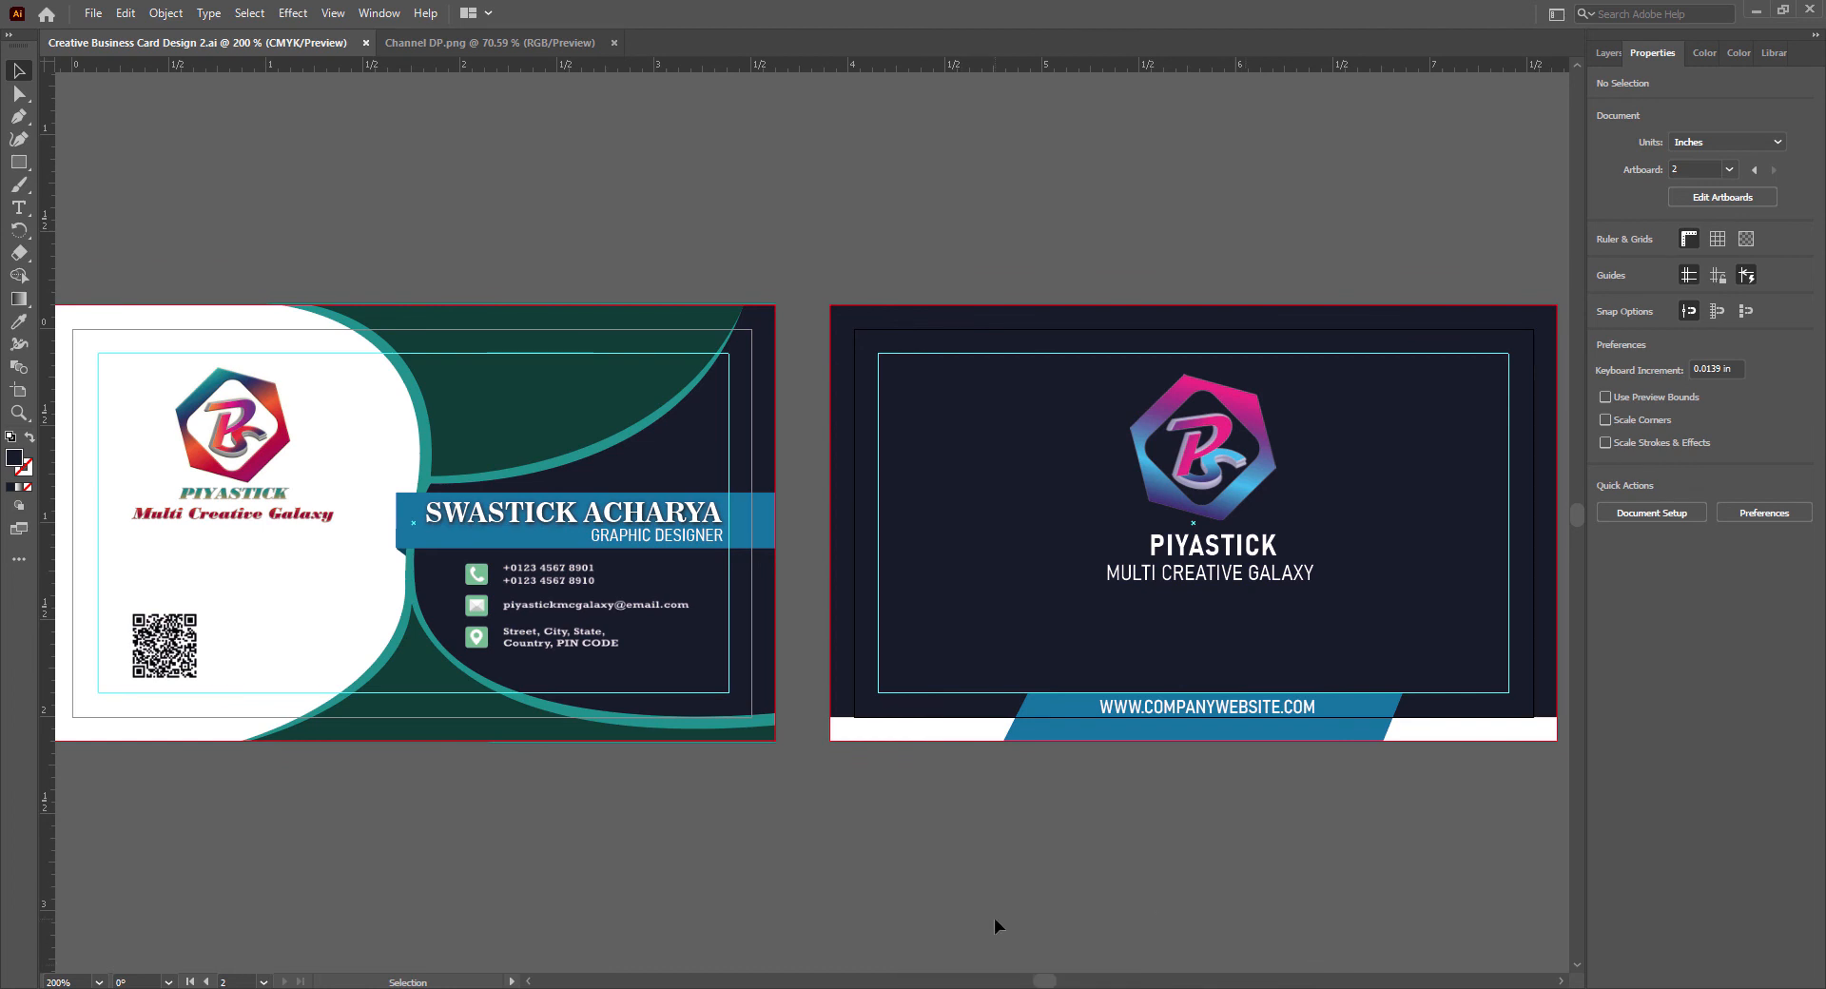
pyautogui.click(528, 982)
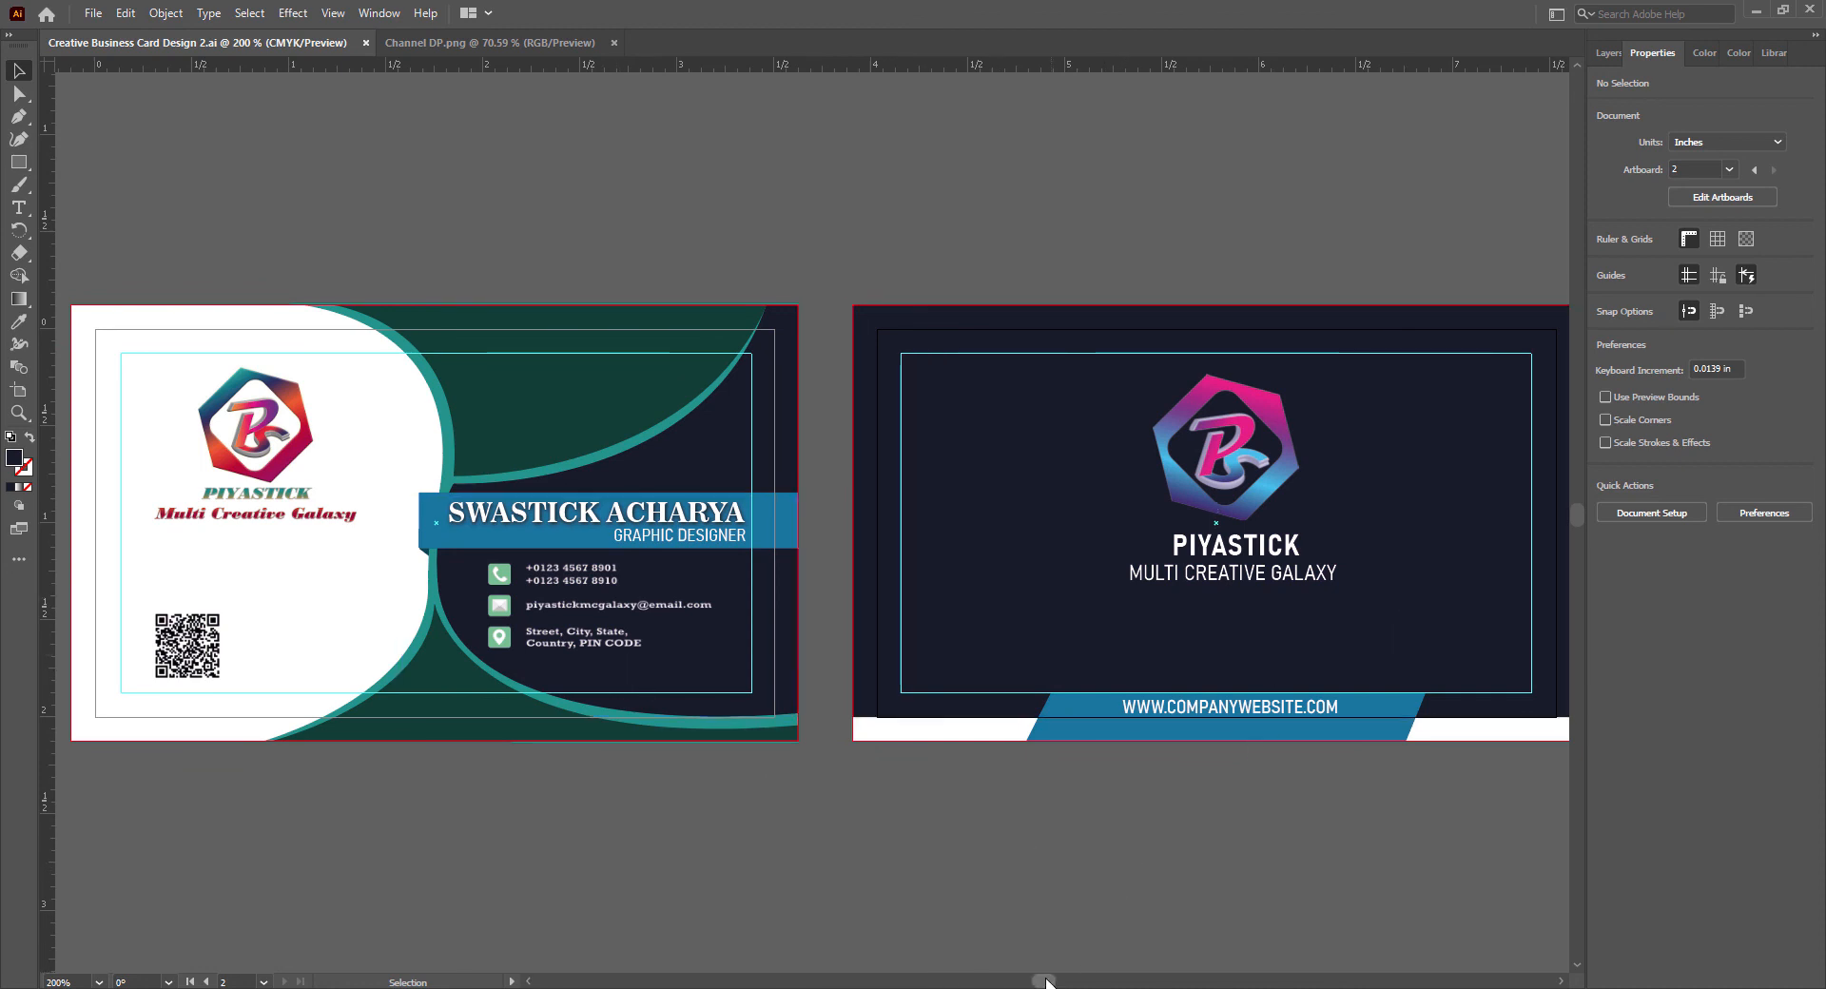
pyautogui.scroll(-1, 967, 856)
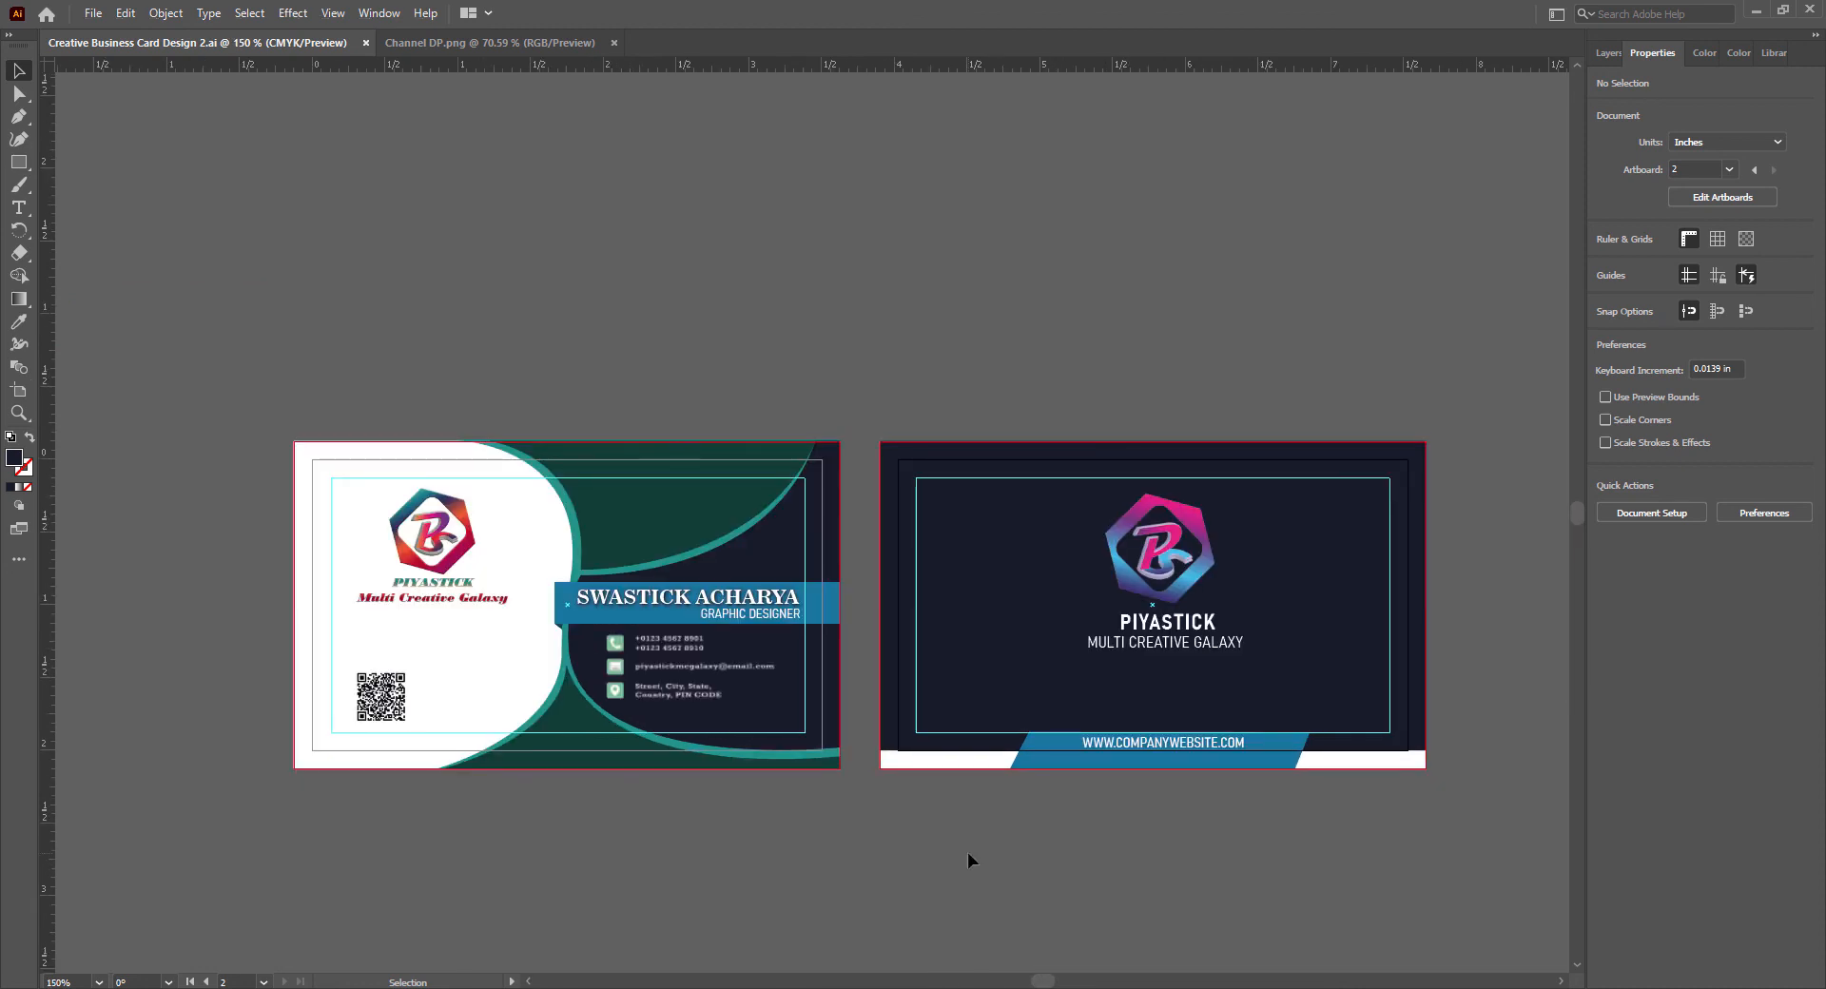
pyautogui.scroll(1, 556, 843)
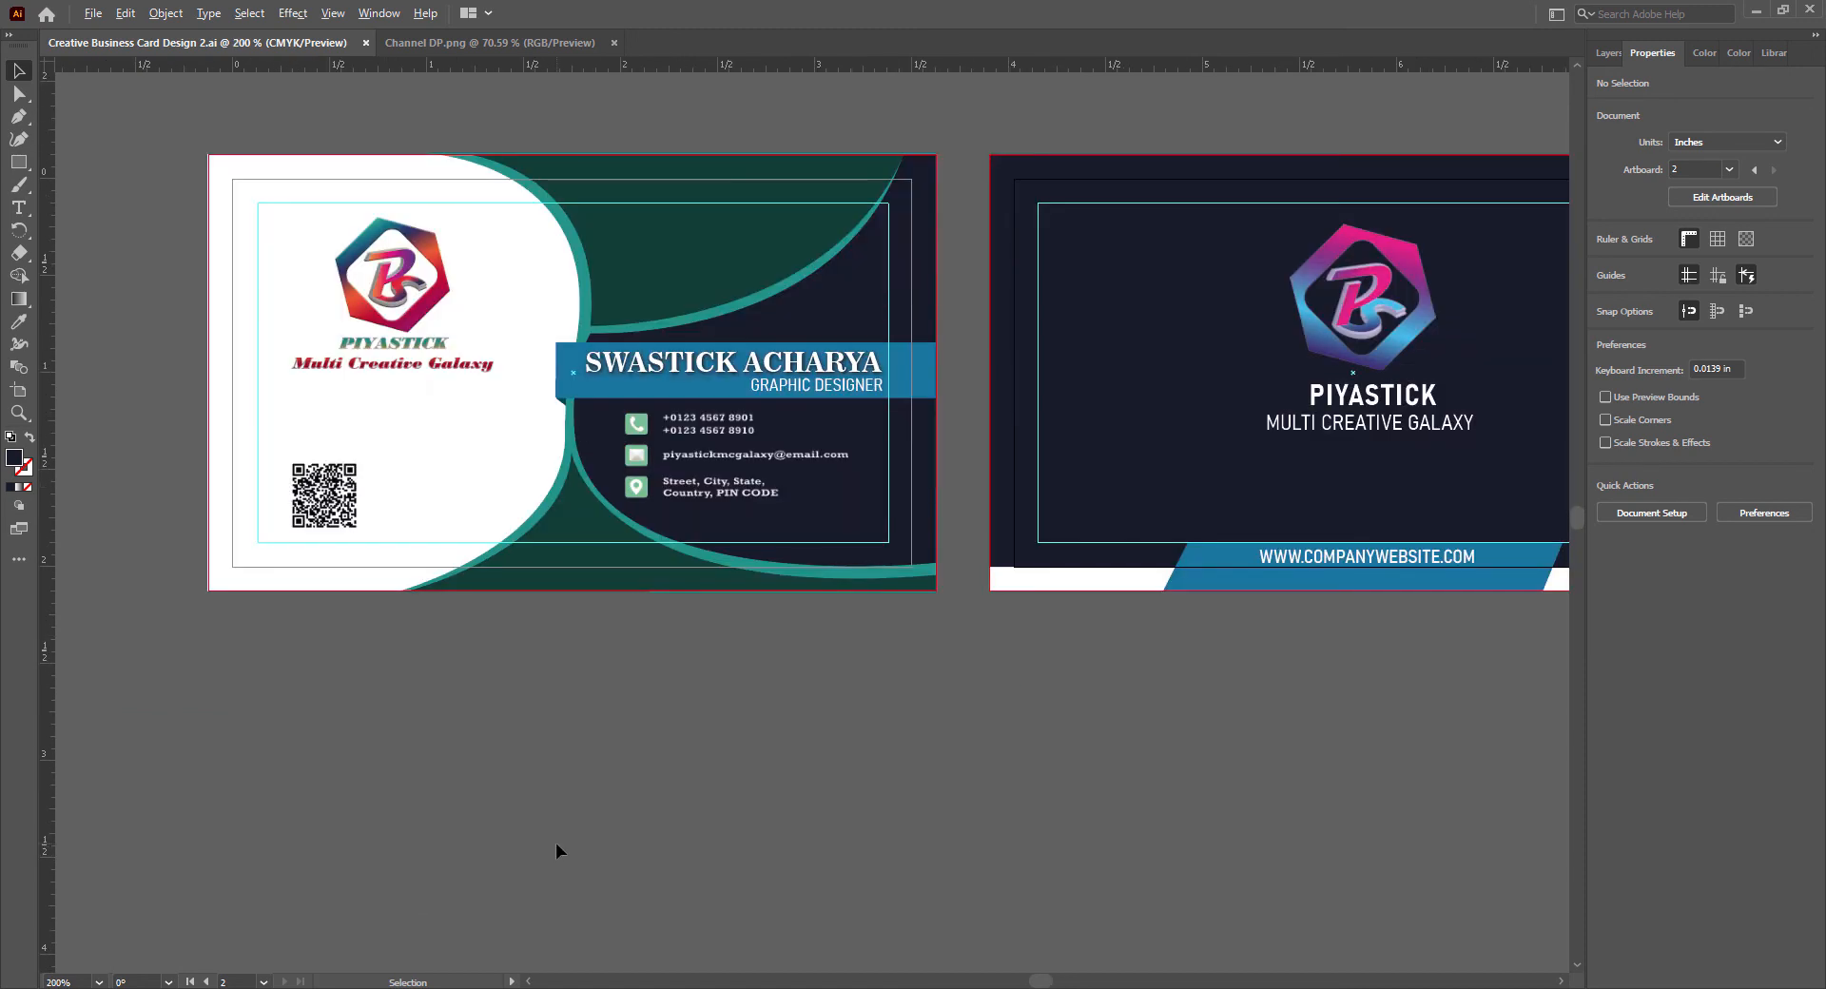
pyautogui.scroll(1, 909, 841)
pyautogui.moveTo(1051, 985); pyautogui.dragTo(1055, 986)
pyautogui.scroll(2, 1053, 871)
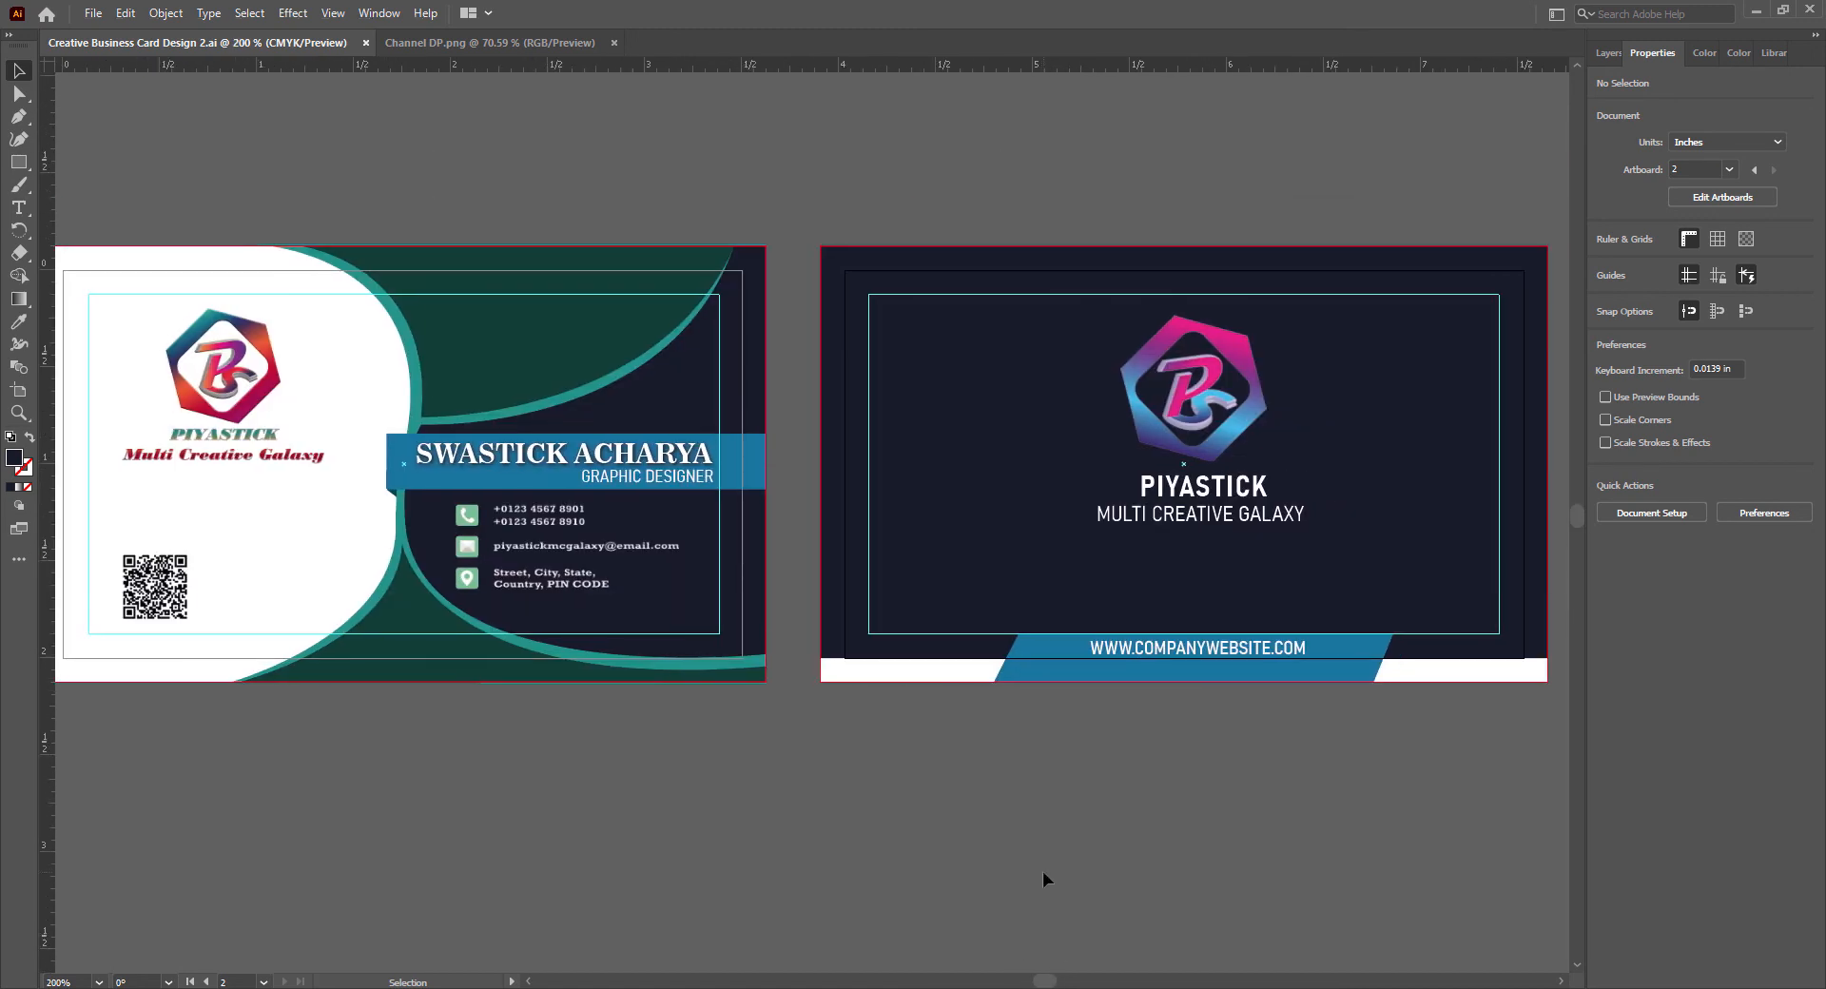